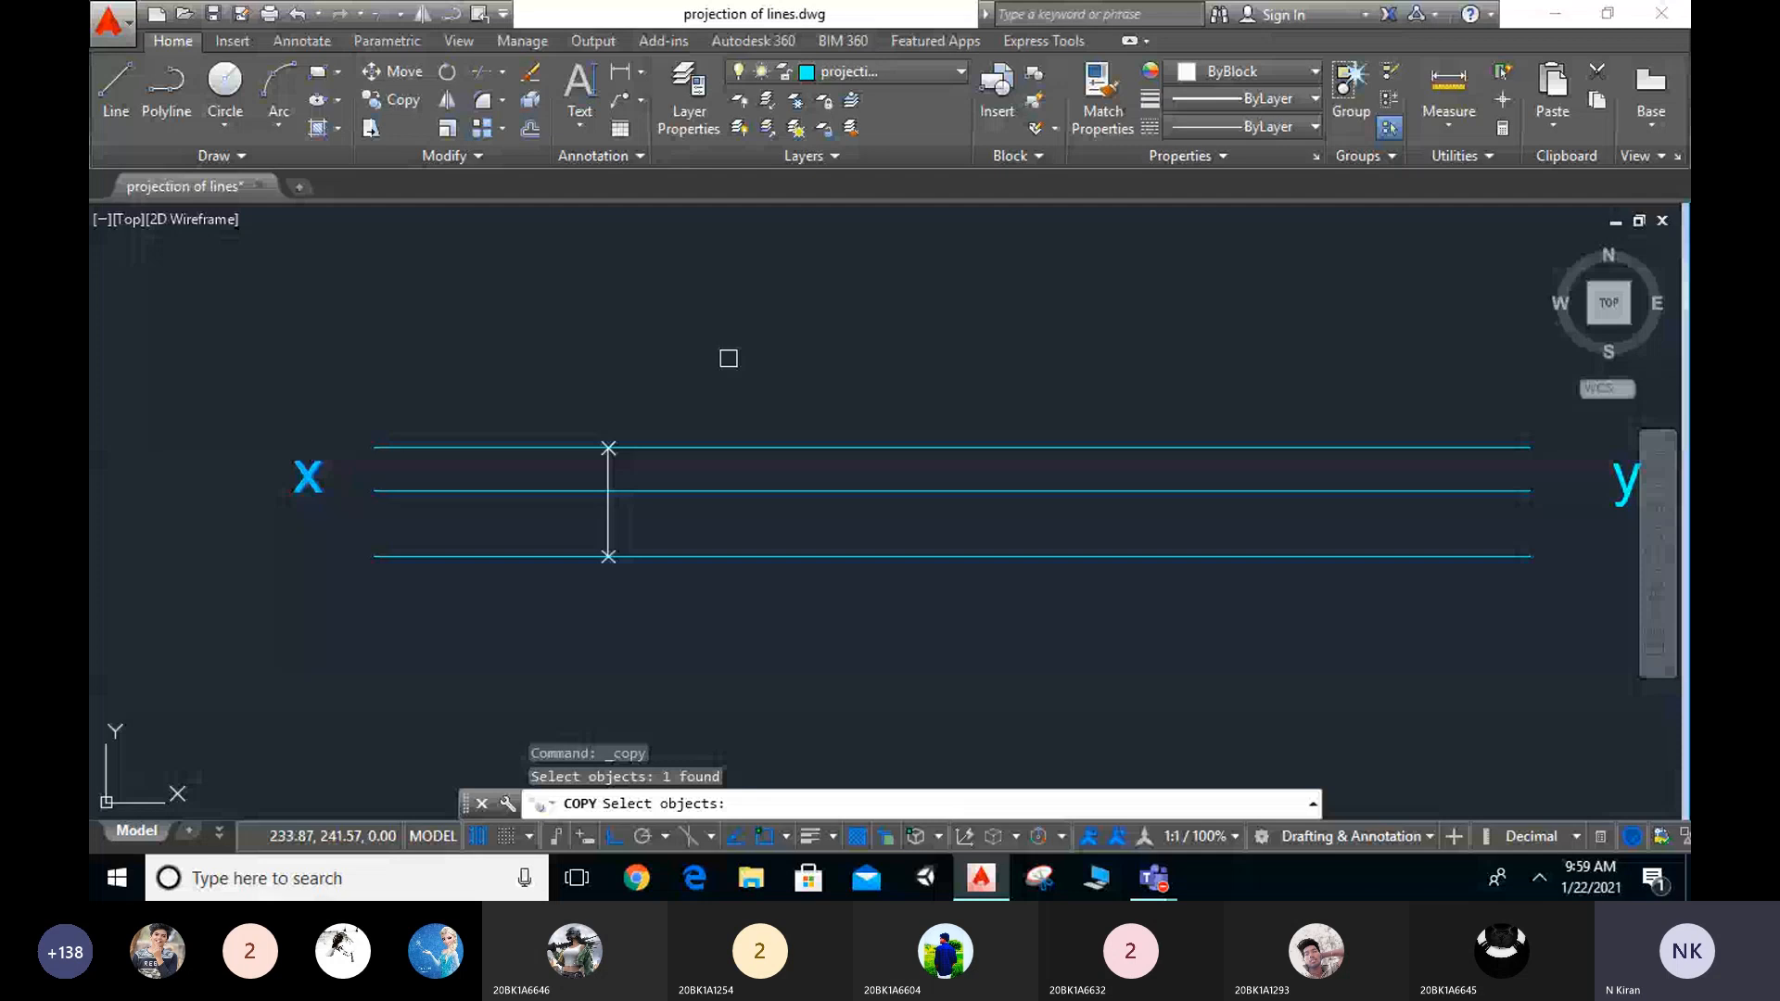
{"action": "scroll", "coordinate": [728, 358], "scroll_direction": "down", "scroll_amount": 3}
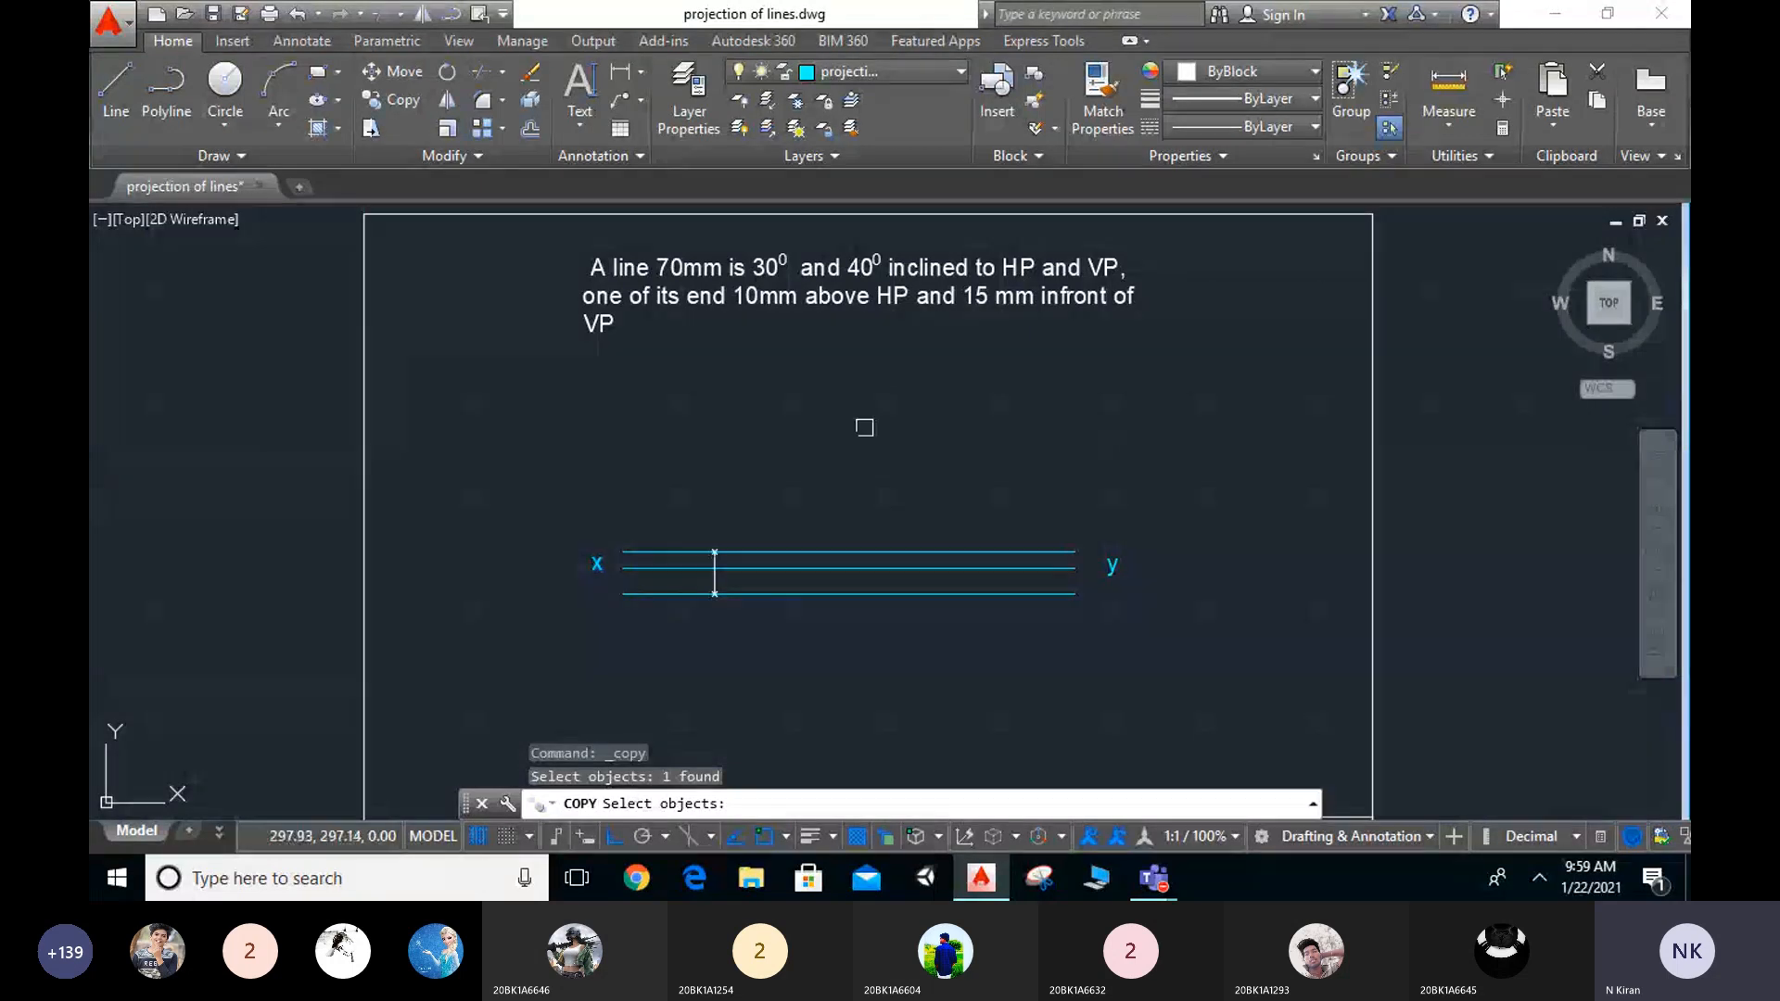
{"action": "scroll", "coordinate": [876, 454], "scroll_direction": "up", "scroll_amount": 2}
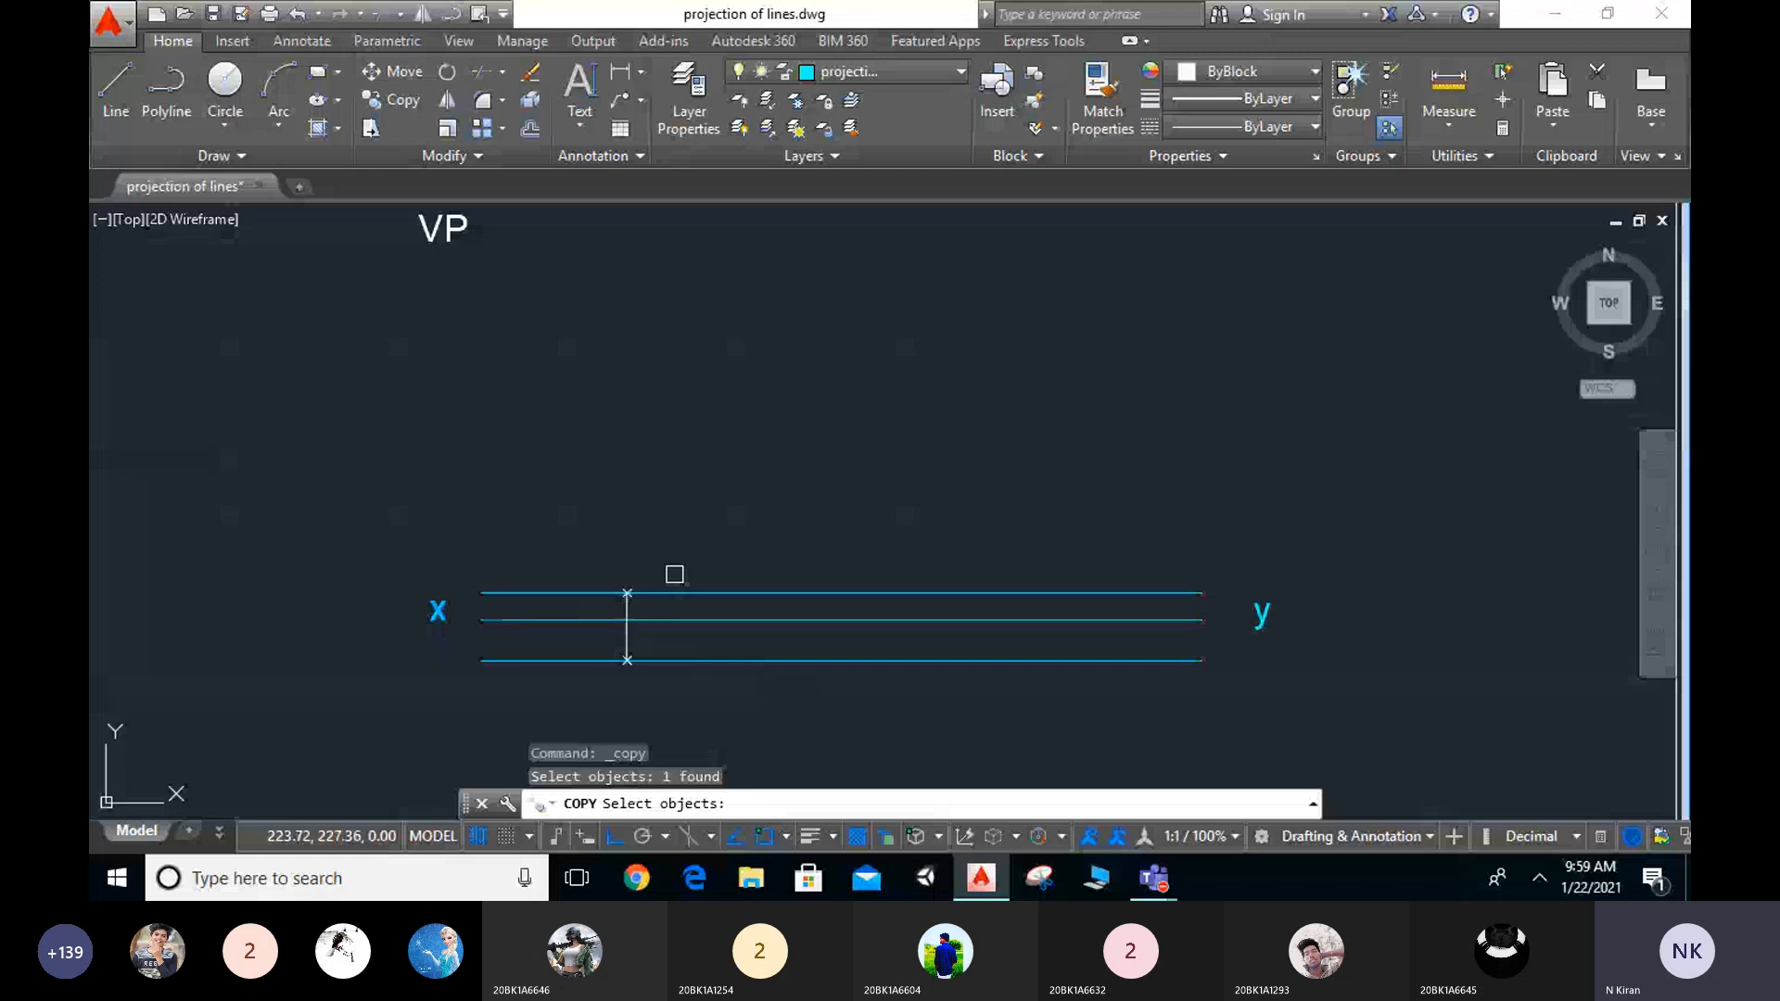
{"action": "scroll", "coordinate": [677, 579], "scroll_direction": "down", "scroll_amount": 2}
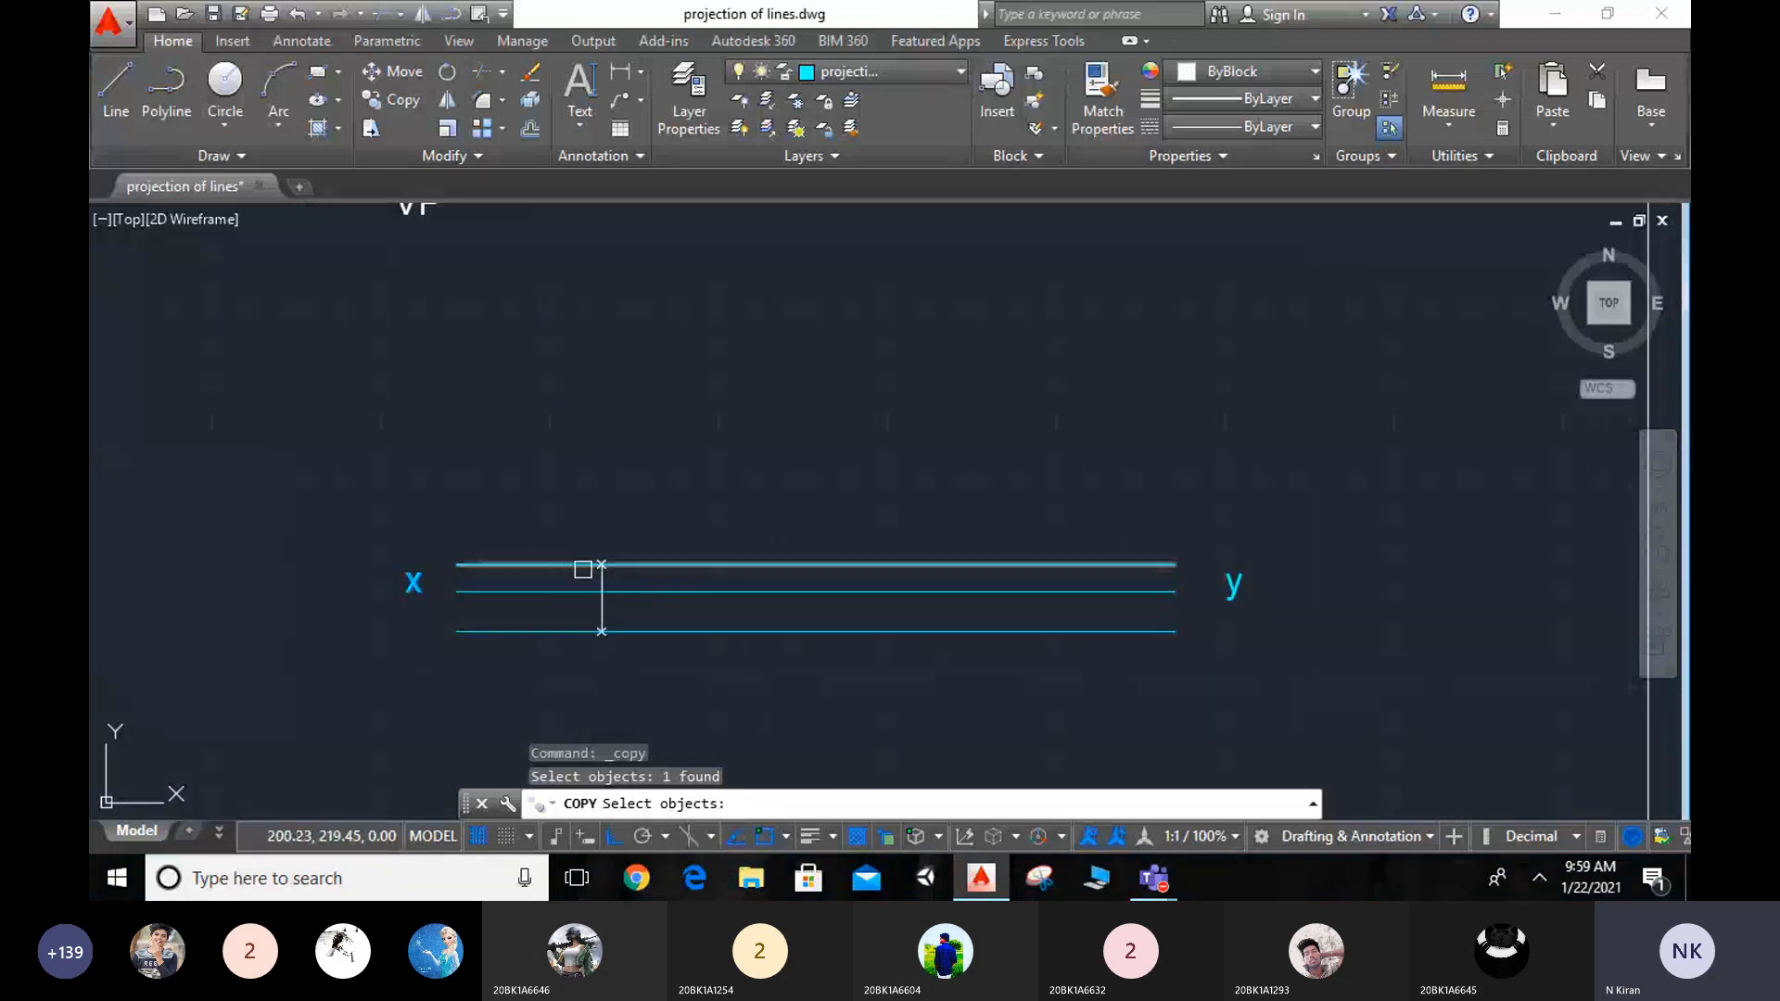
{"action": "scroll", "coordinate": [653, 593], "scroll_direction": "up", "scroll_amount": 4}
{"action": "key", "text": "Escape"}
{"action": "key", "text": "Escape"}
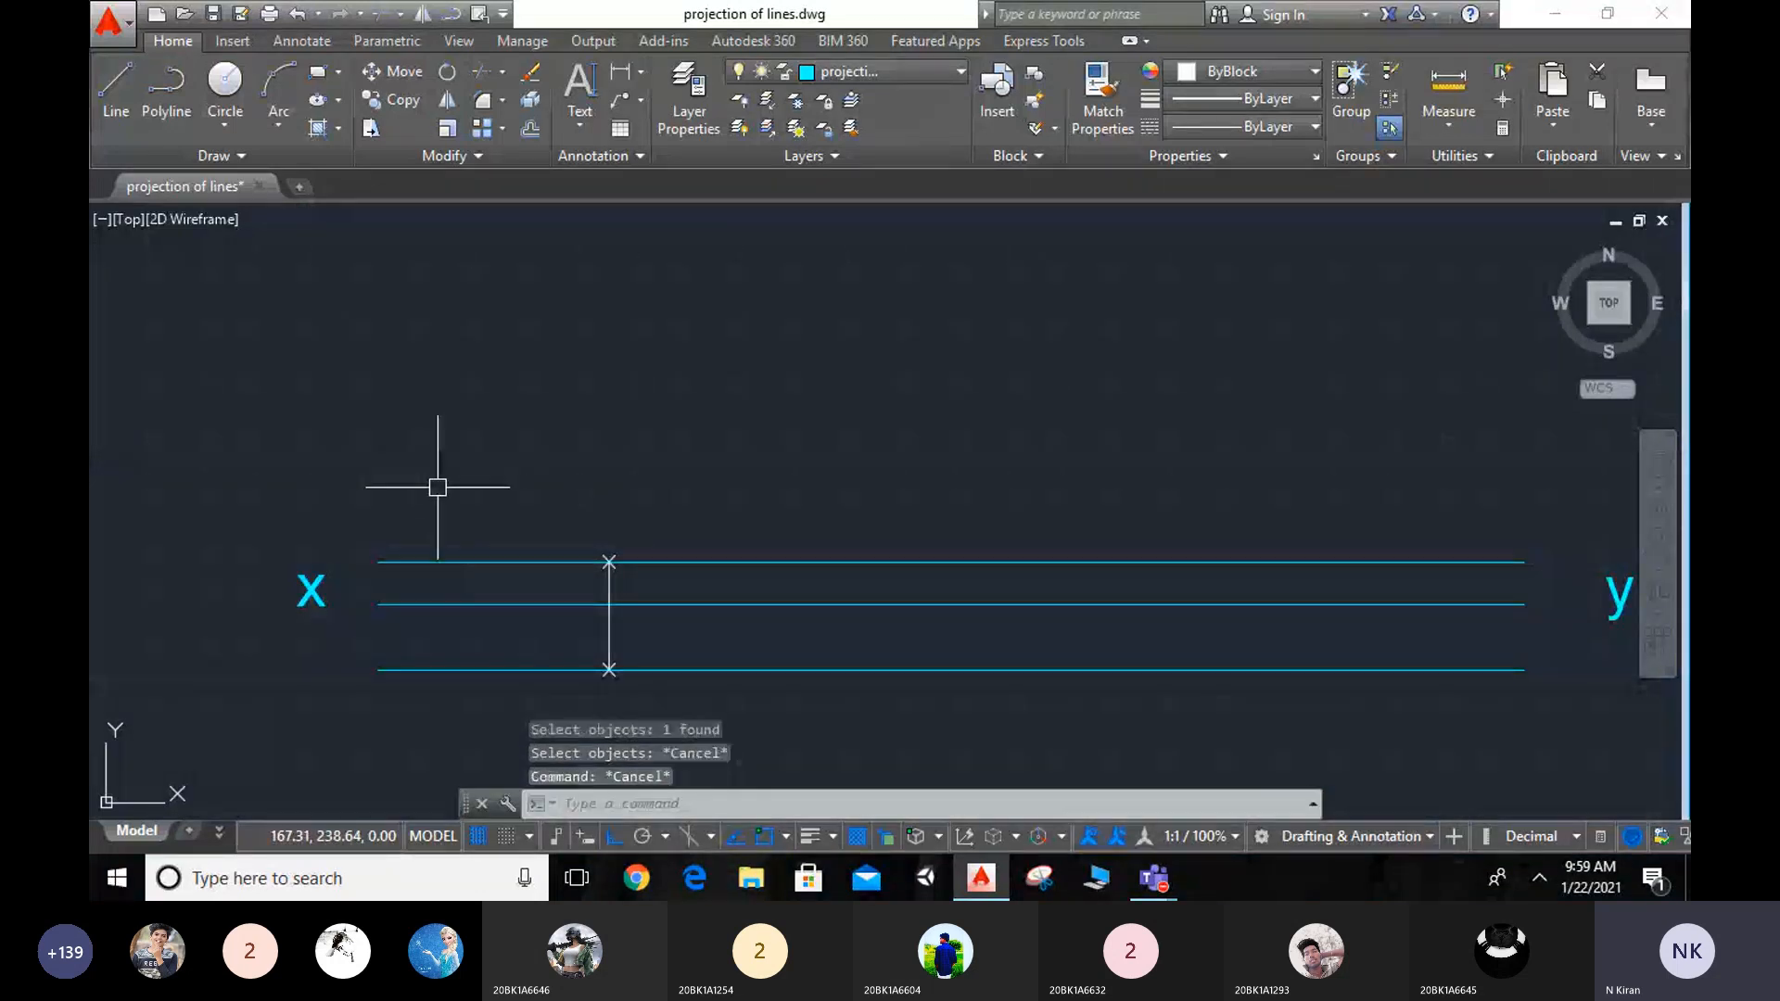
{"action": "left_click", "coordinate": [309, 593]}
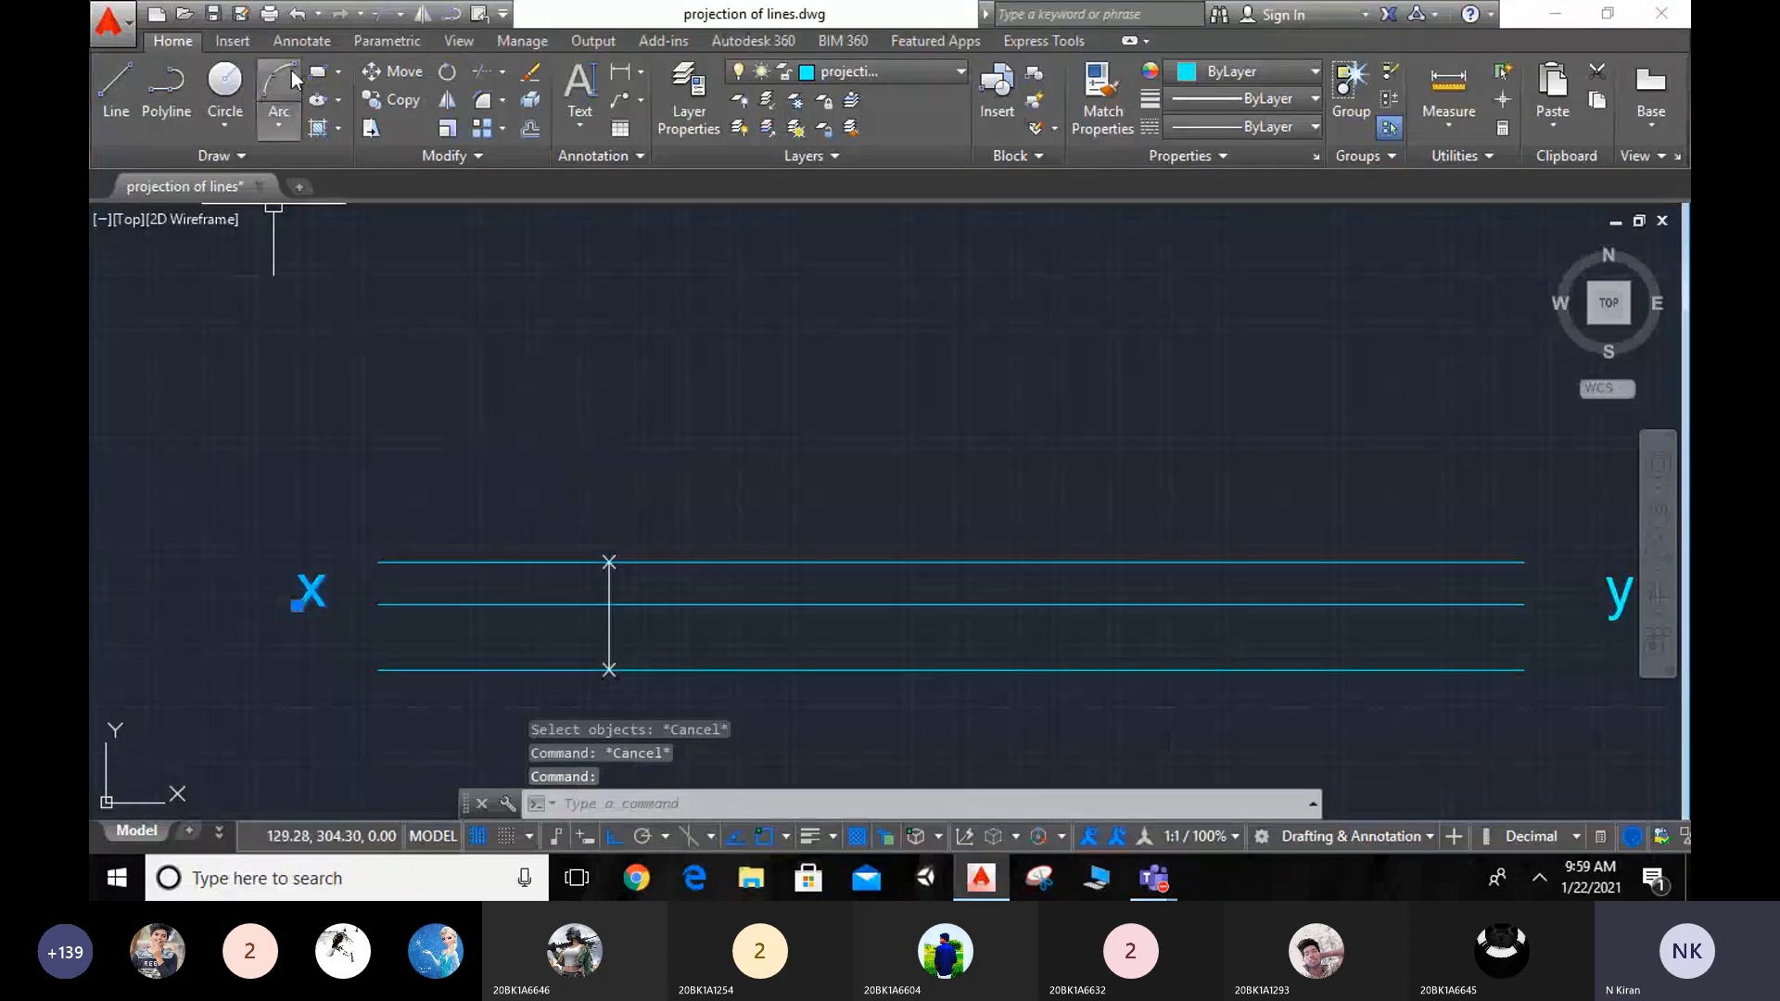
{"action": "left_click", "coordinate": [389, 99]}
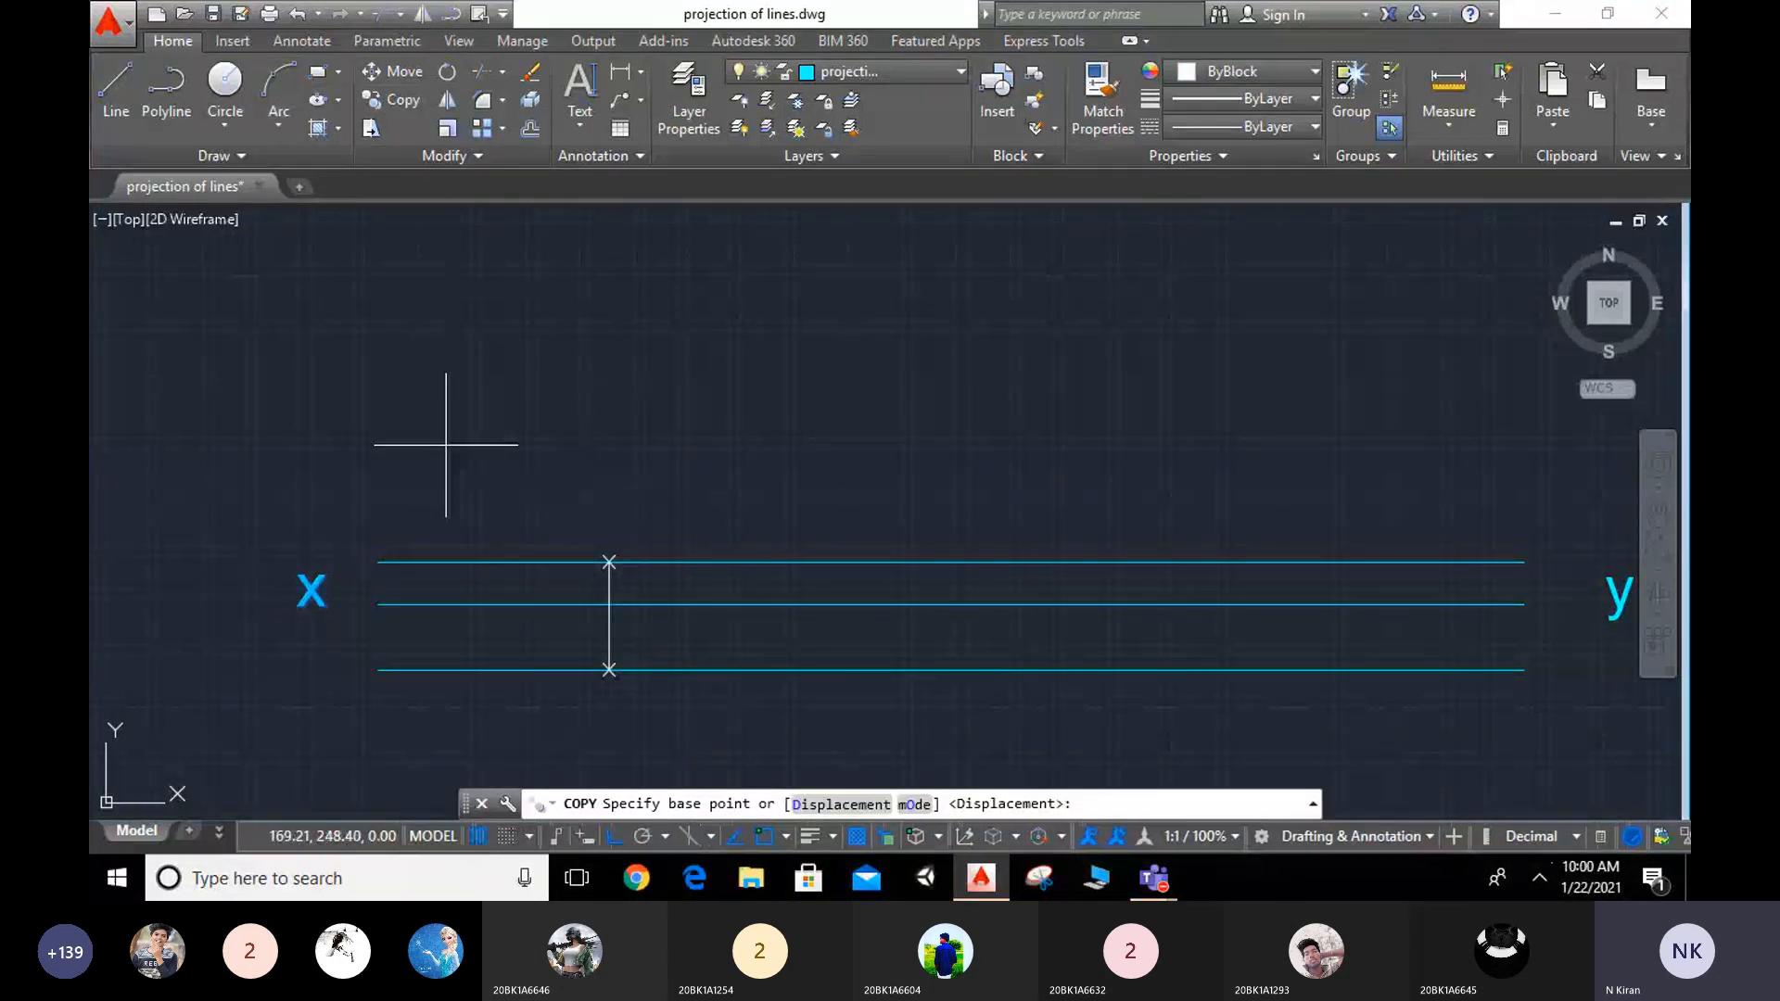
{"action": "key", "text": "Escape"}
Step: Copy the x label to just above the upper line and just below the lower line, beside the vertical projector, with ortho off
{"action": "left_click", "coordinate": [390, 99]}
{"action": "left_click", "coordinate": [313, 601]}
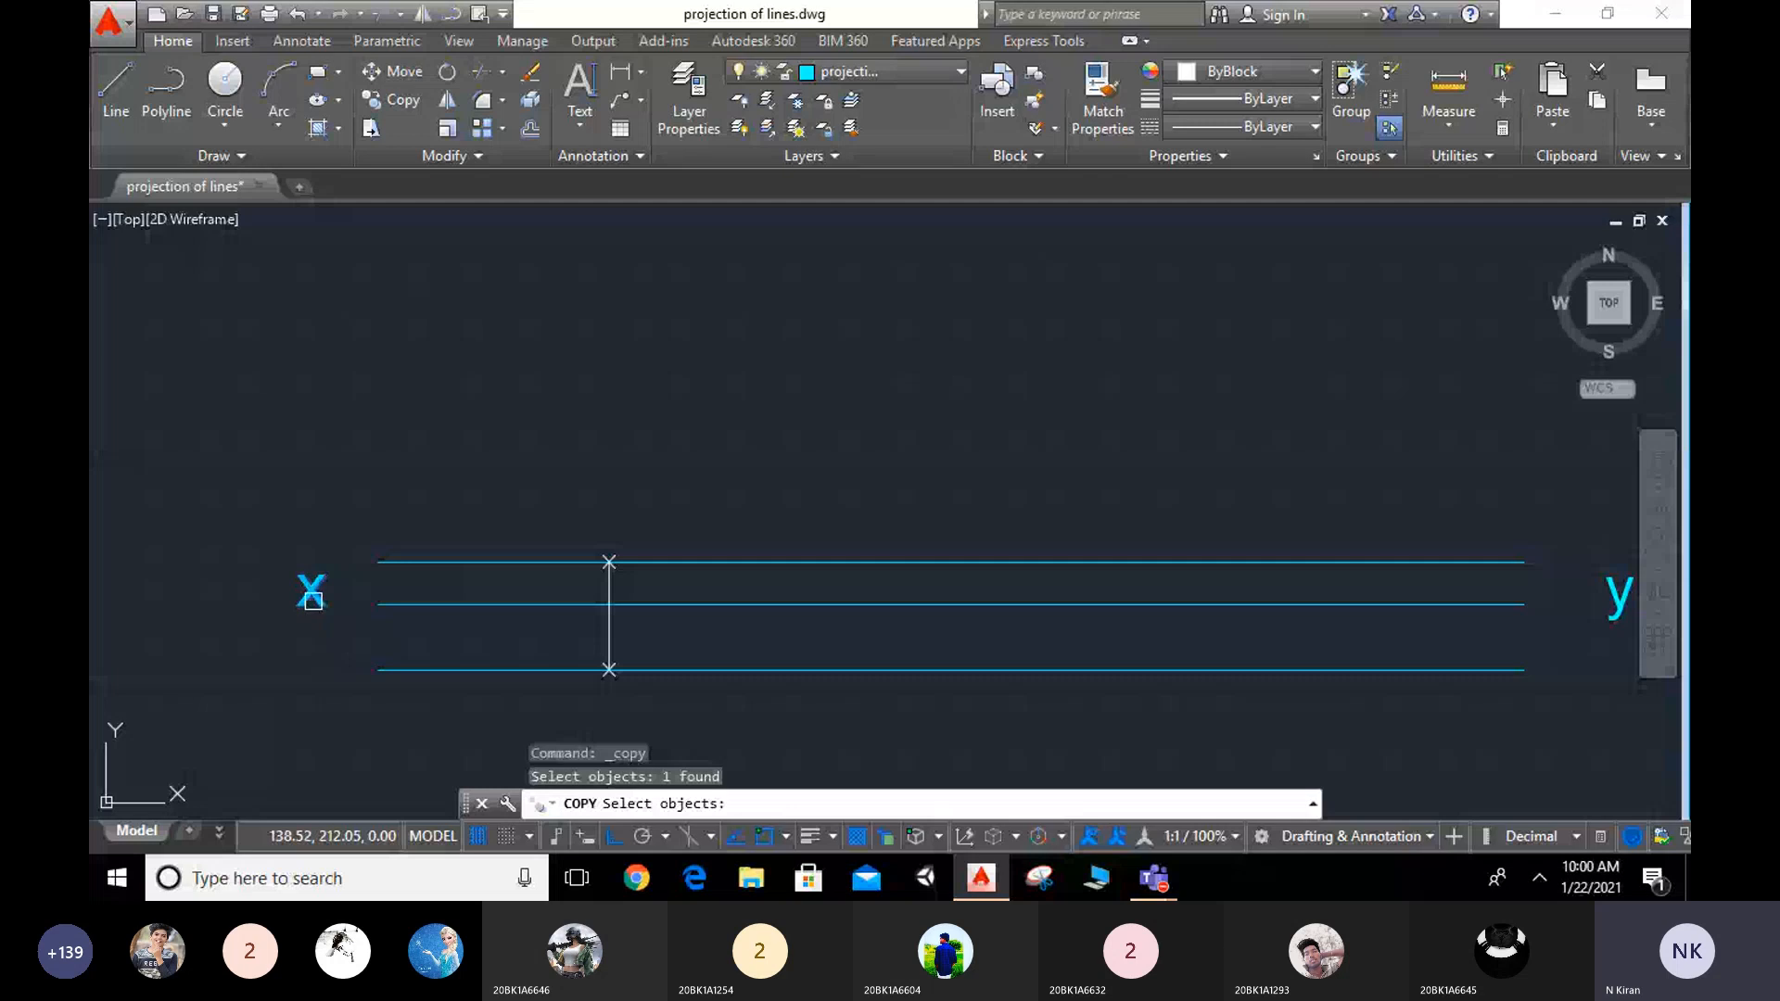
{"action": "key", "text": "Return"}
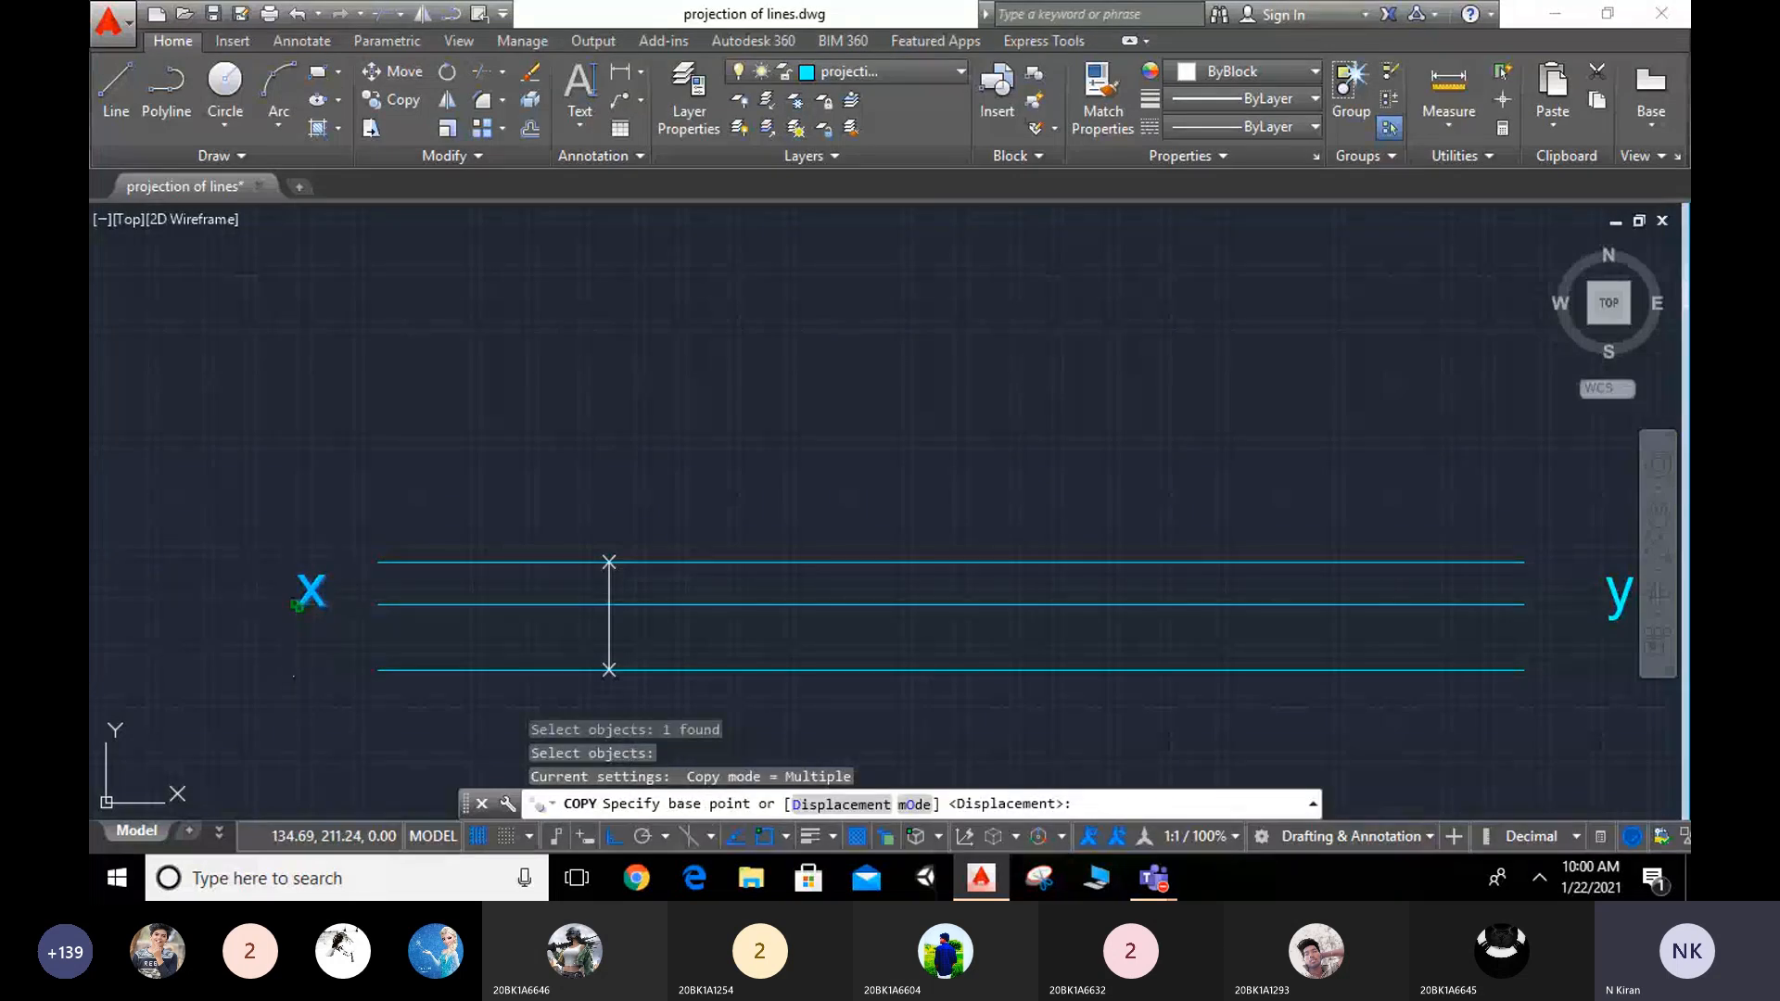
{"action": "left_click", "coordinate": [297, 604]}
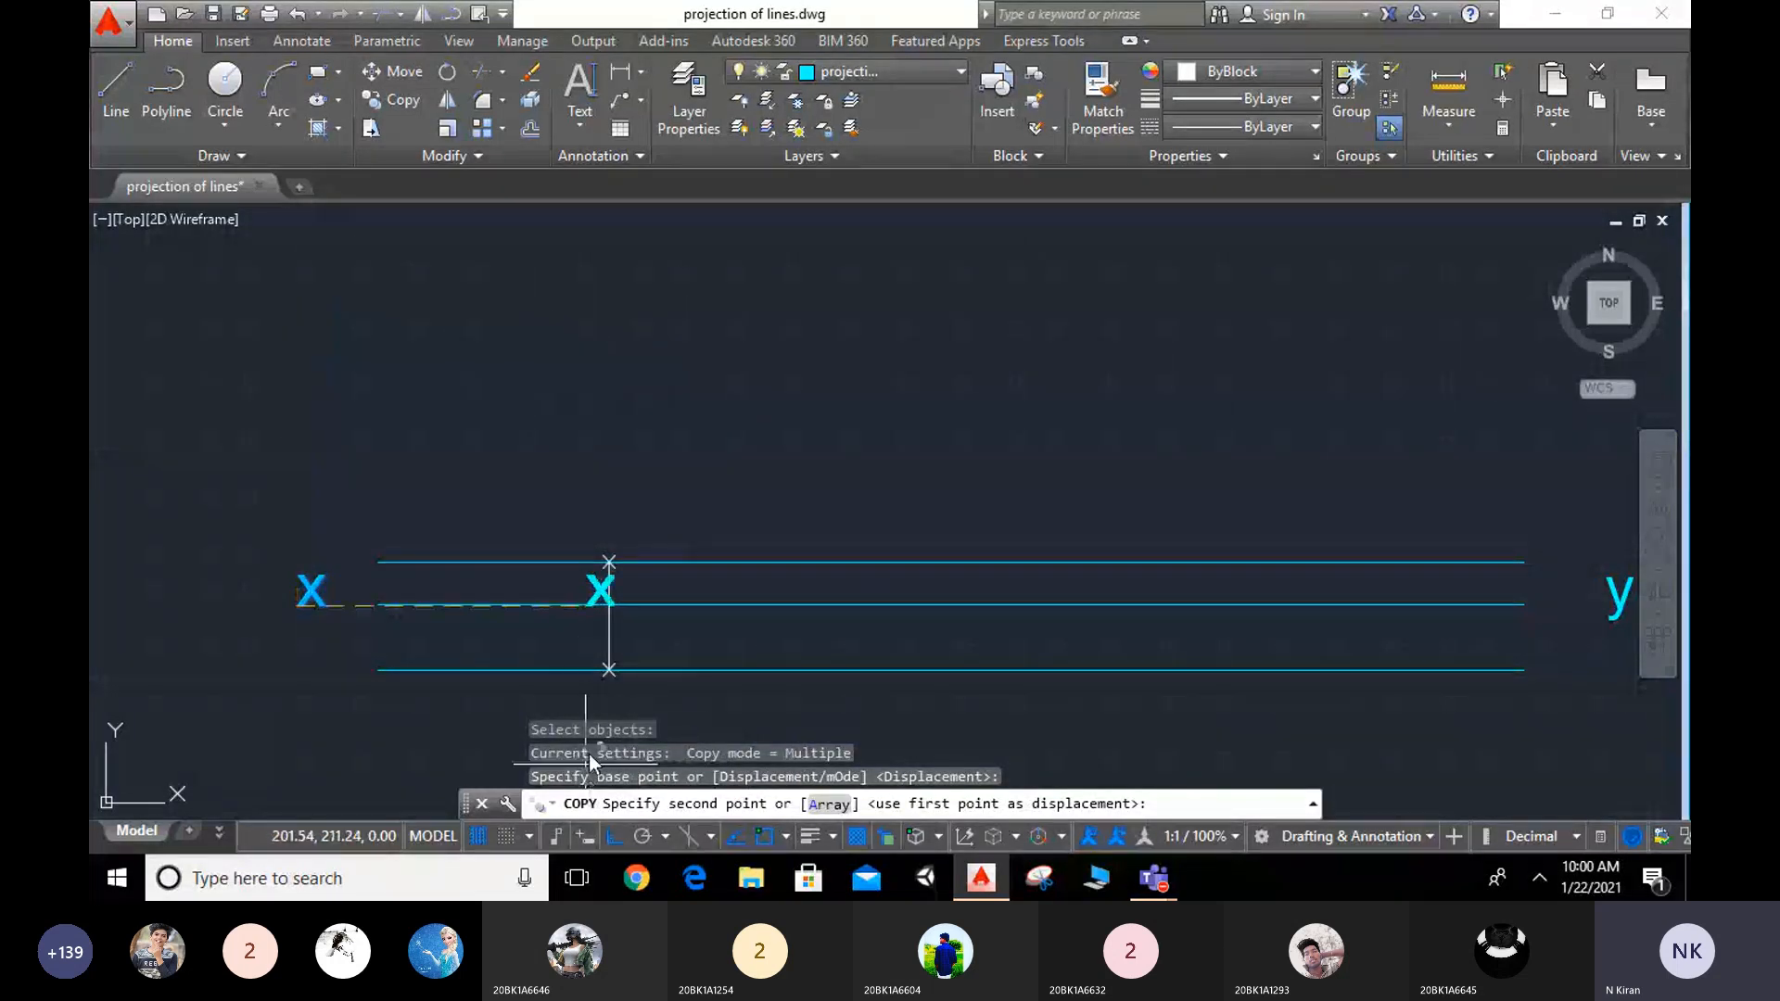
{"action": "left_click", "coordinate": [616, 835]}
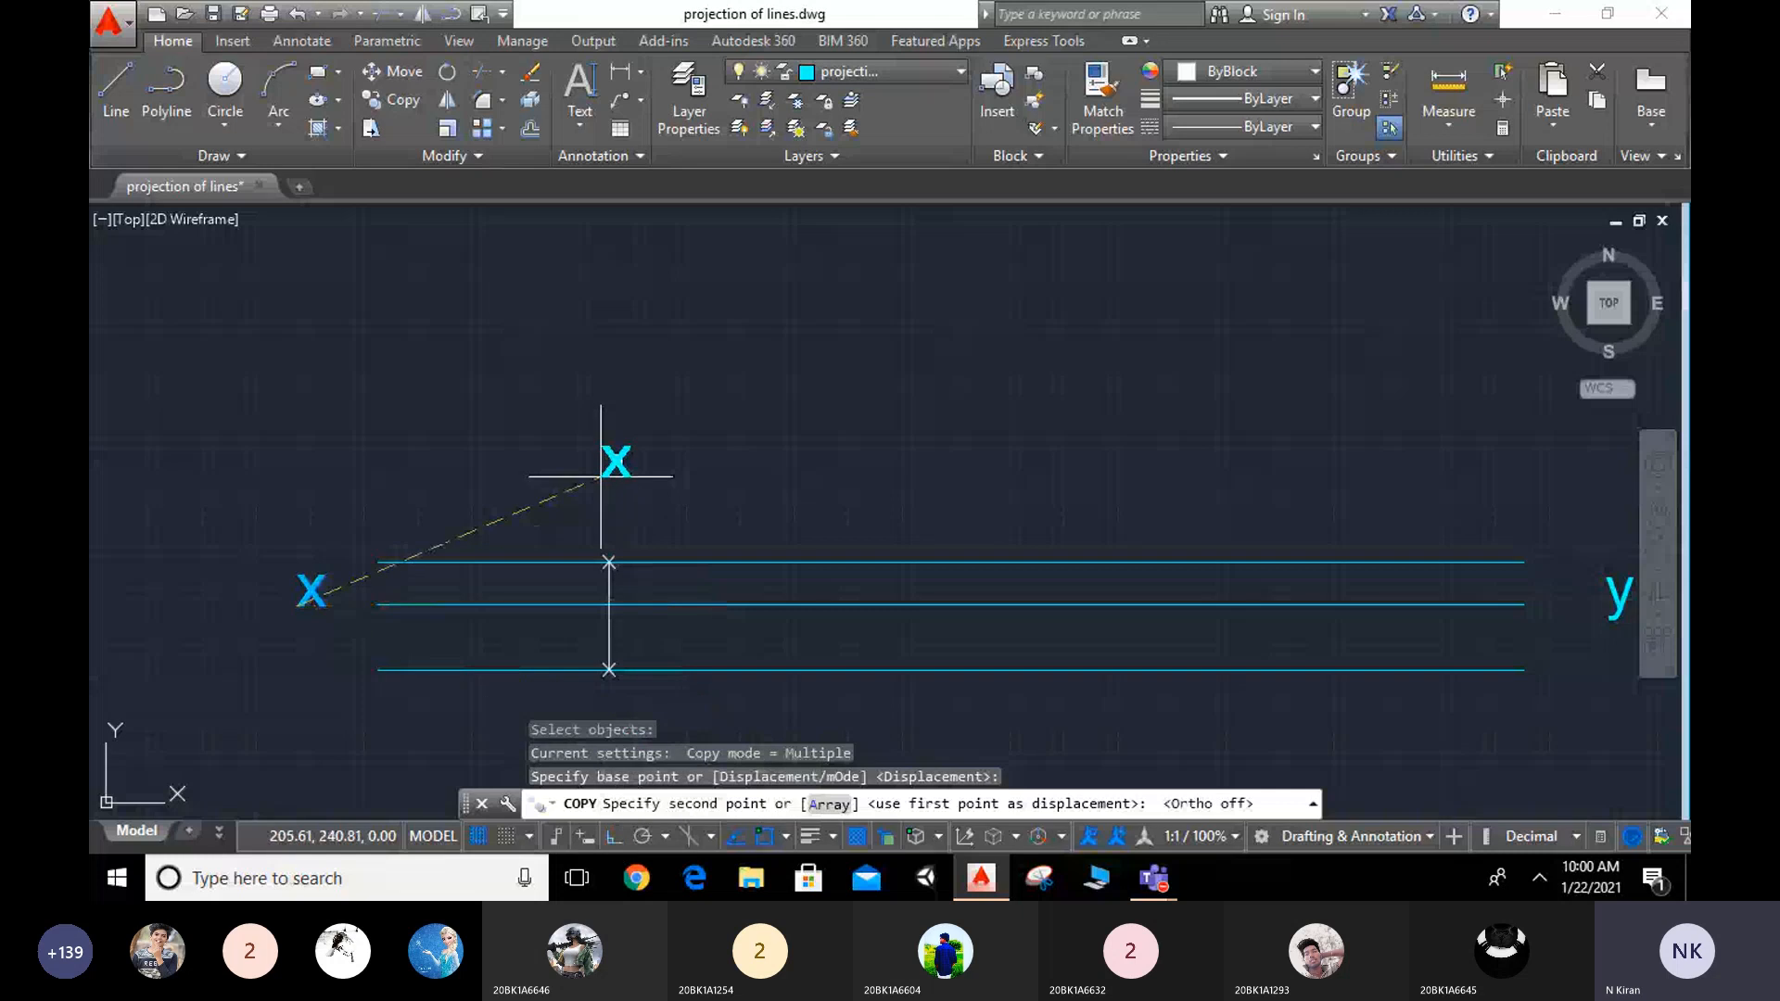
{"action": "left_click", "coordinate": [560, 531]}
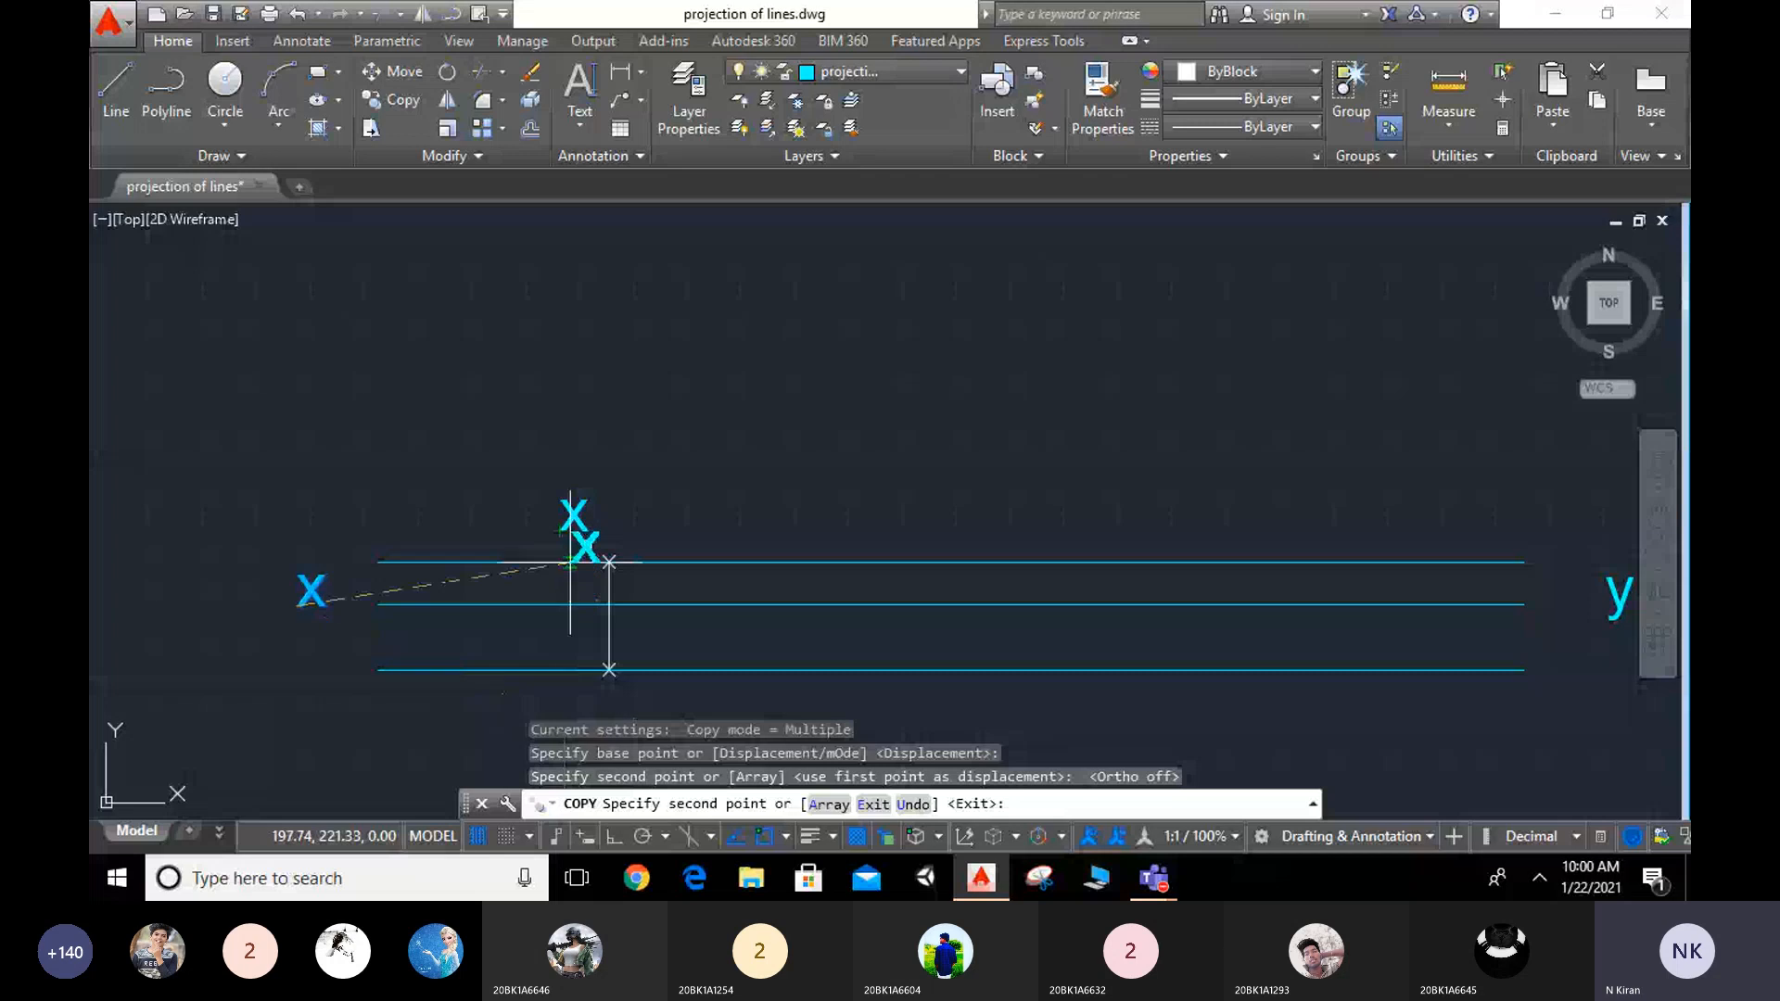
{"action": "mouse_move", "coordinate": [572, 650]}
{"action": "middle_mouse_down"}
{"action": "mouse_move", "coordinate": [580, 436]}
{"action": "mouse_move", "coordinate": [581, 492]}
{"action": "middle_mouse_up"}
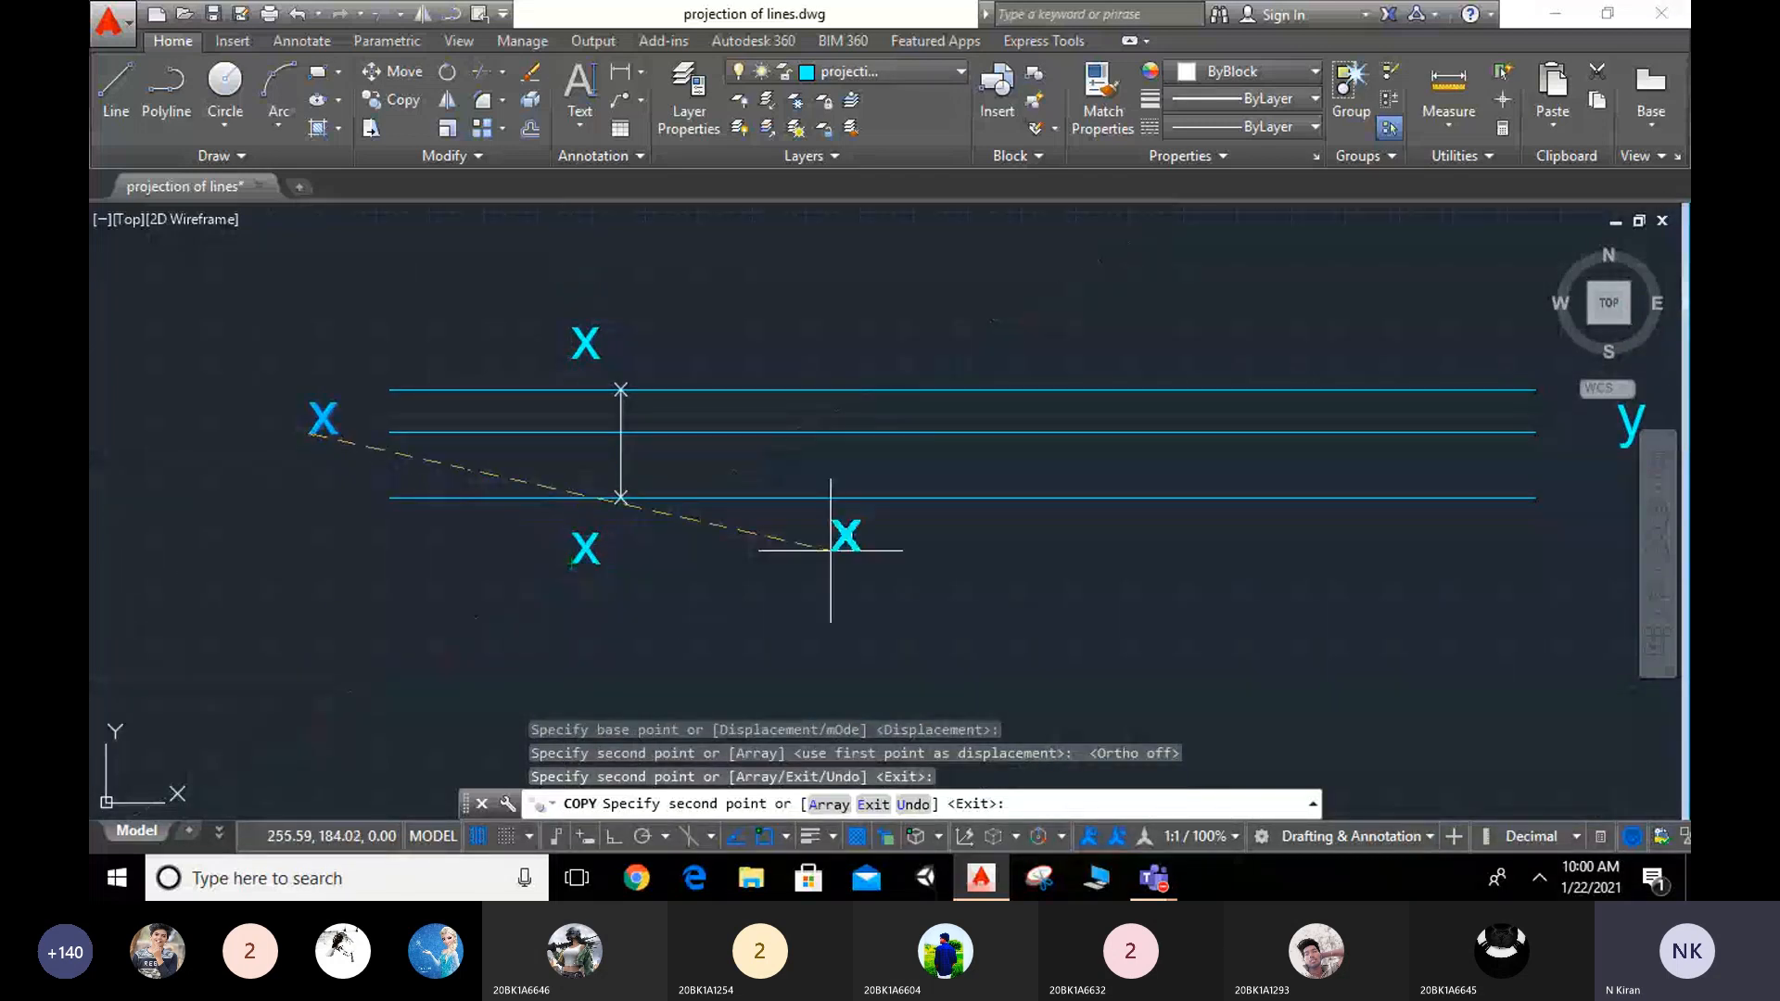
{"action": "key", "text": "Escape"}
Step: Change the copied label below the projector to a and the one above it to a'
{"action": "double_click", "coordinate": [588, 547]}
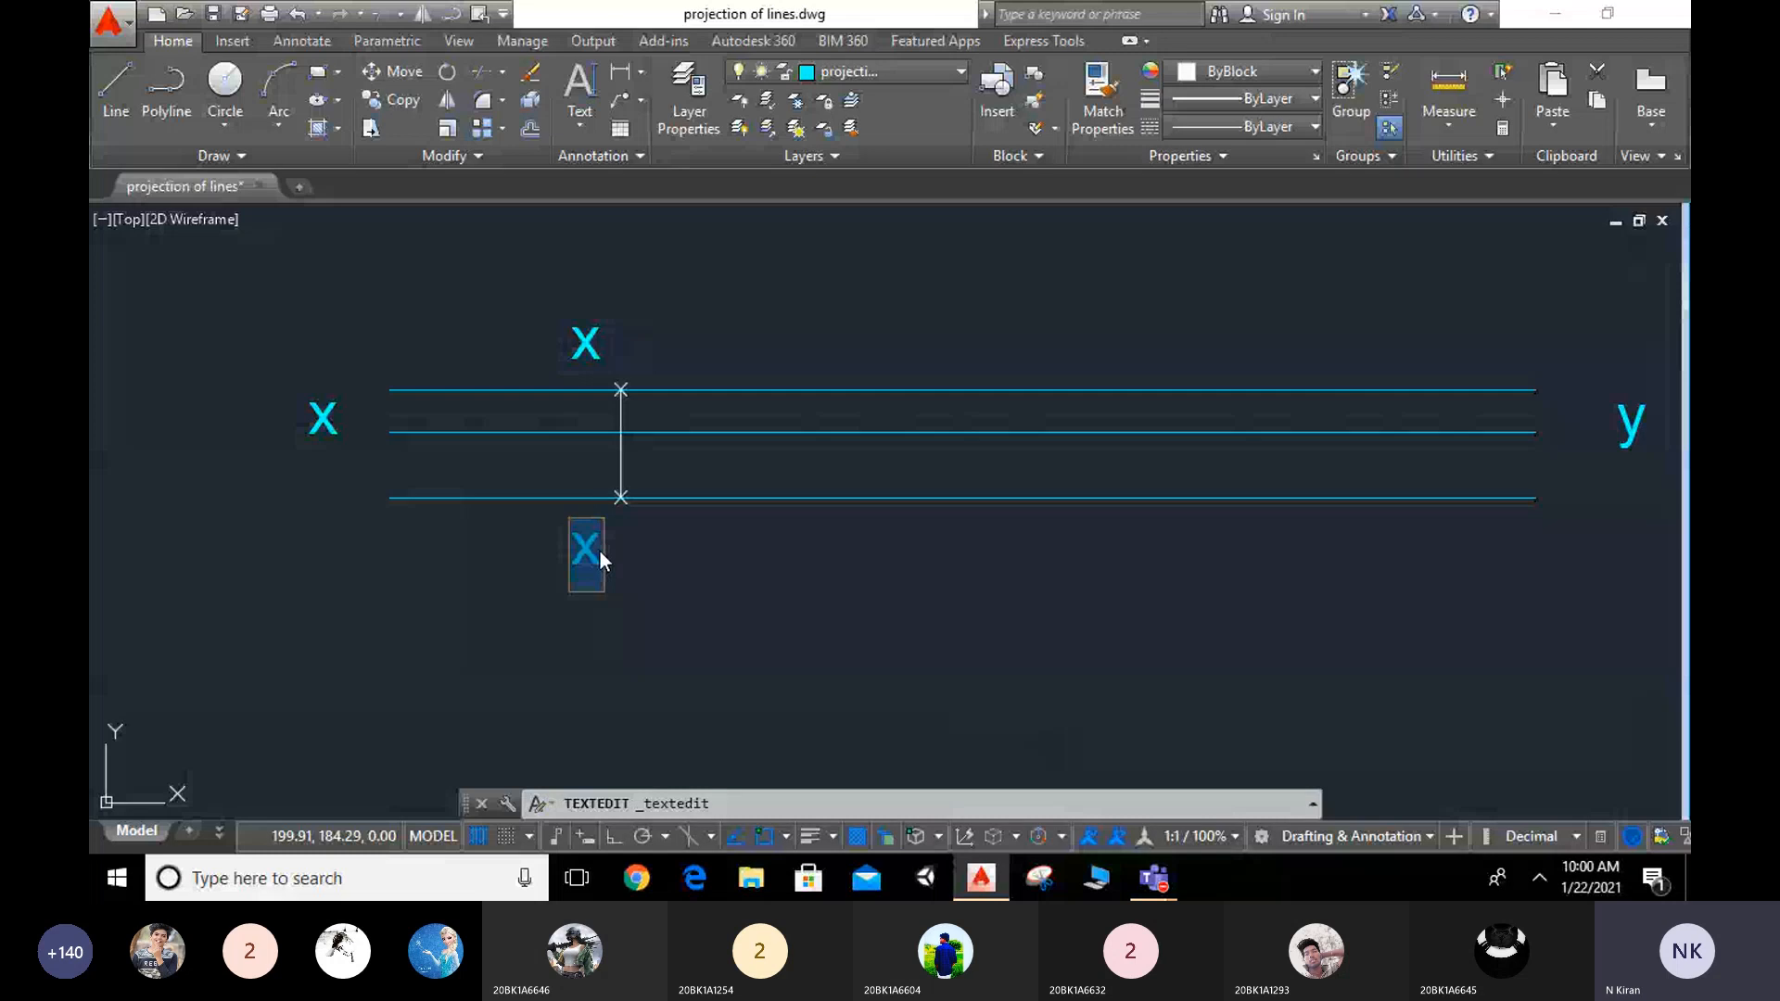
{"action": "type", "text": "a"}
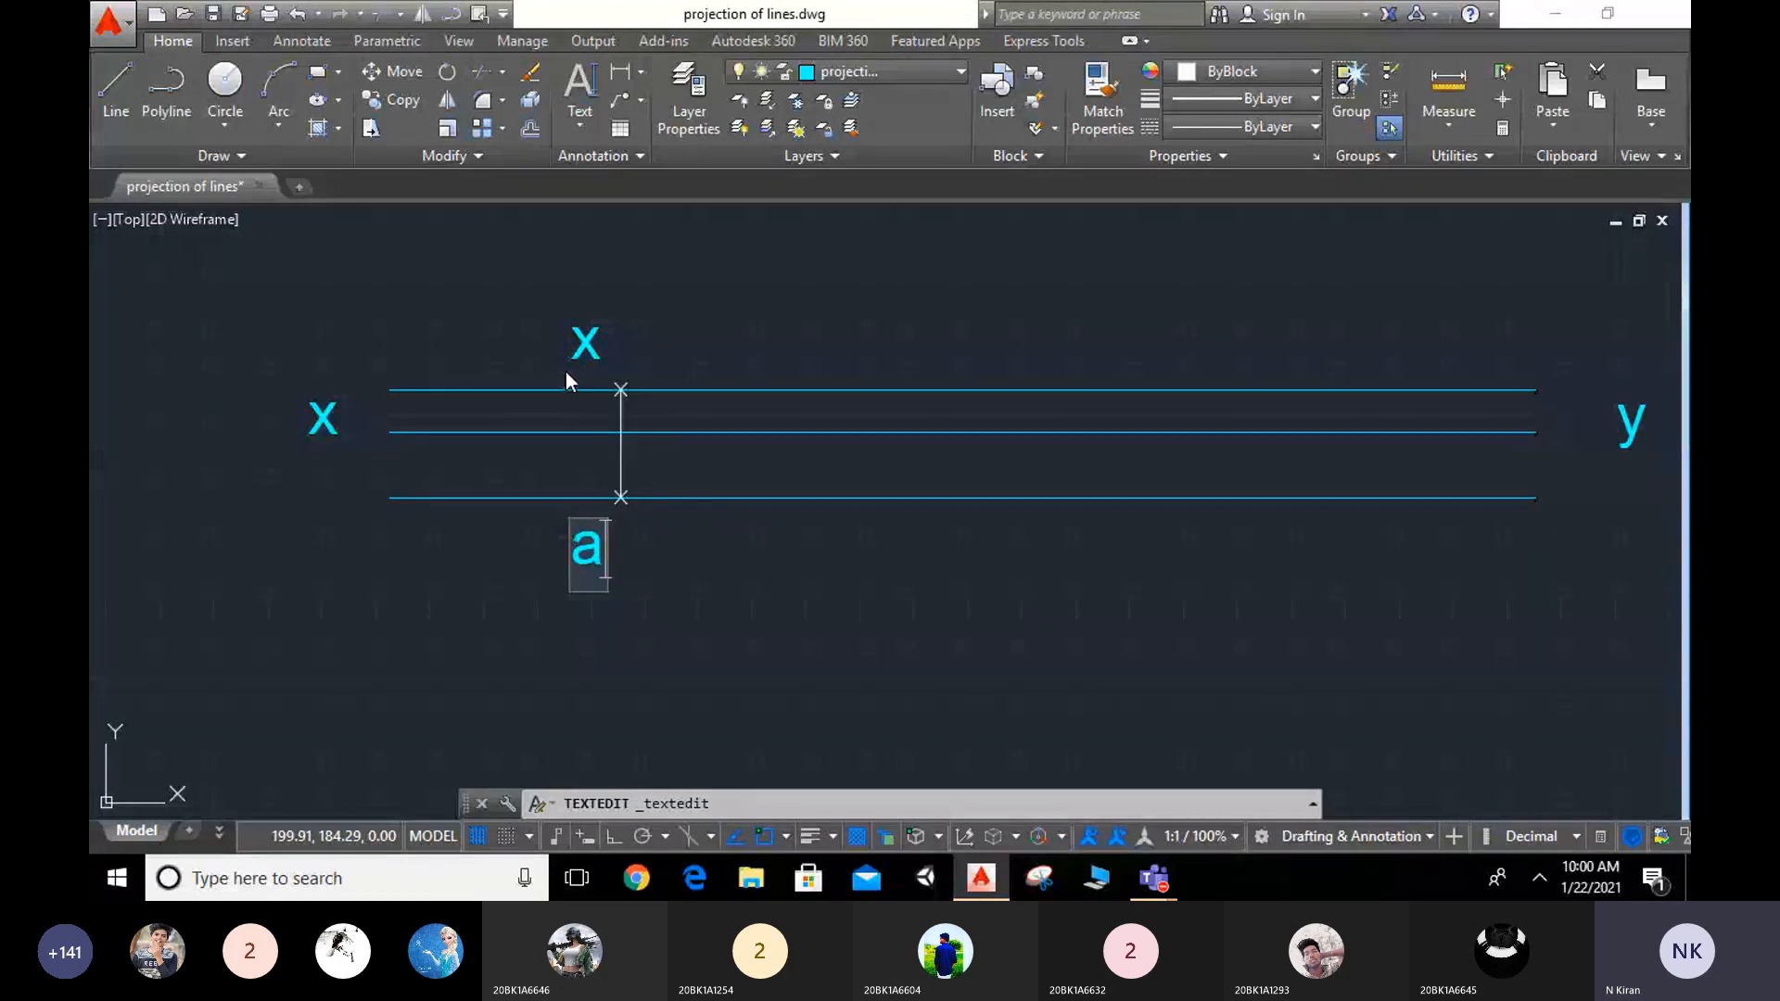
{"action": "left_click", "coordinate": [584, 345]}
{"action": "left_click", "coordinate": [584, 343]}
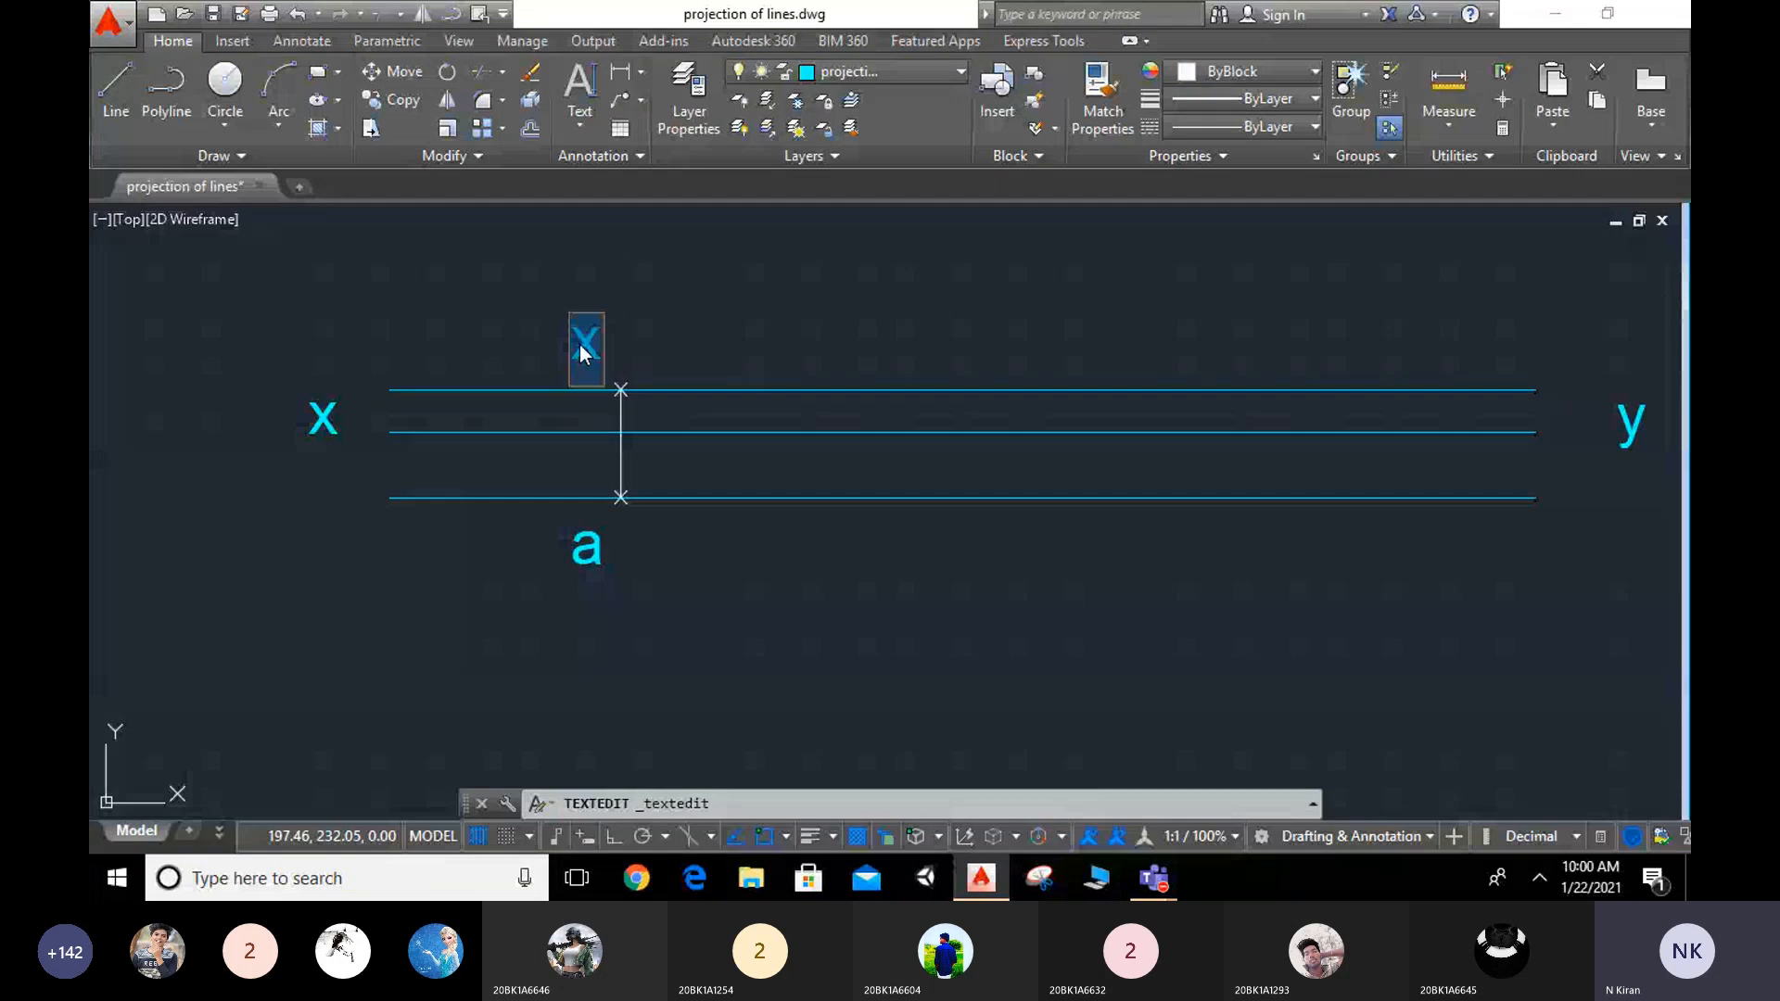
{"action": "type", "text": "a"}
{"action": "scroll", "coordinate": [748, 363], "scroll_direction": "down", "scroll_amount": 3}
{"action": "mouse_move", "coordinate": [821, 383]}
{"action": "middle_mouse_down"}
{"action": "mouse_move", "coordinate": [668, 498]}
{"action": "mouse_move", "coordinate": [627, 552]}
{"action": "middle_mouse_up"}
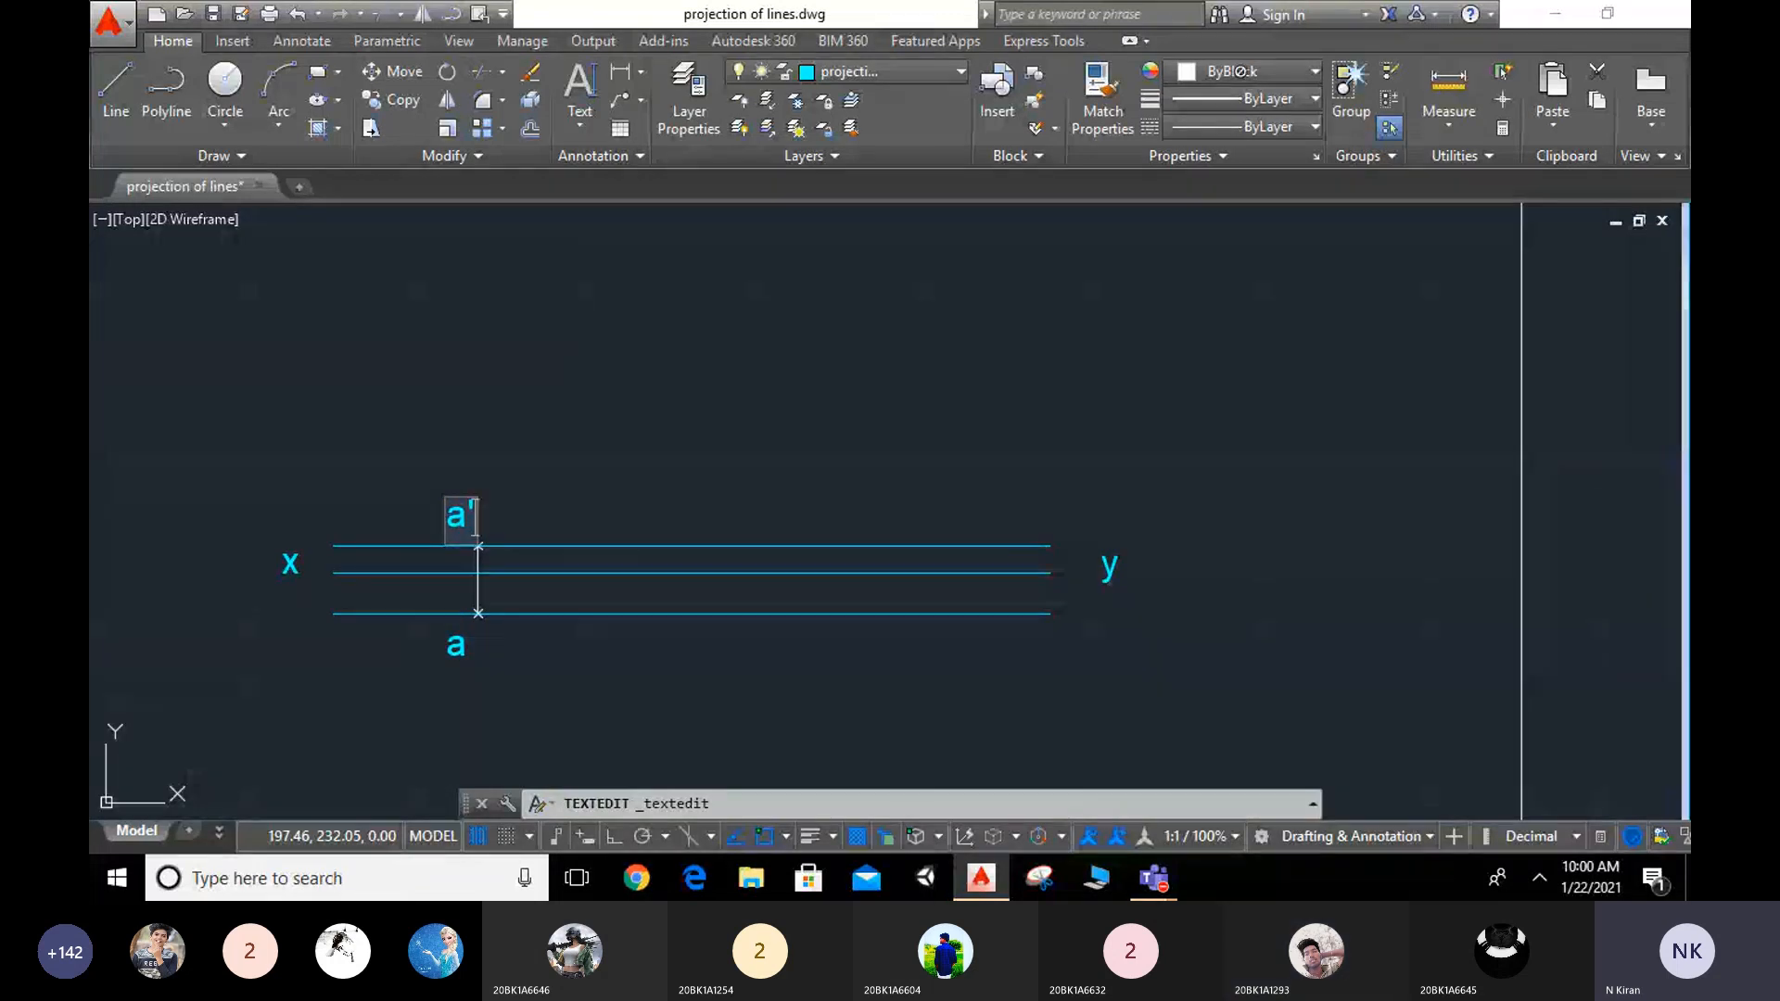
{"action": "left_click", "coordinate": [528, 430]}
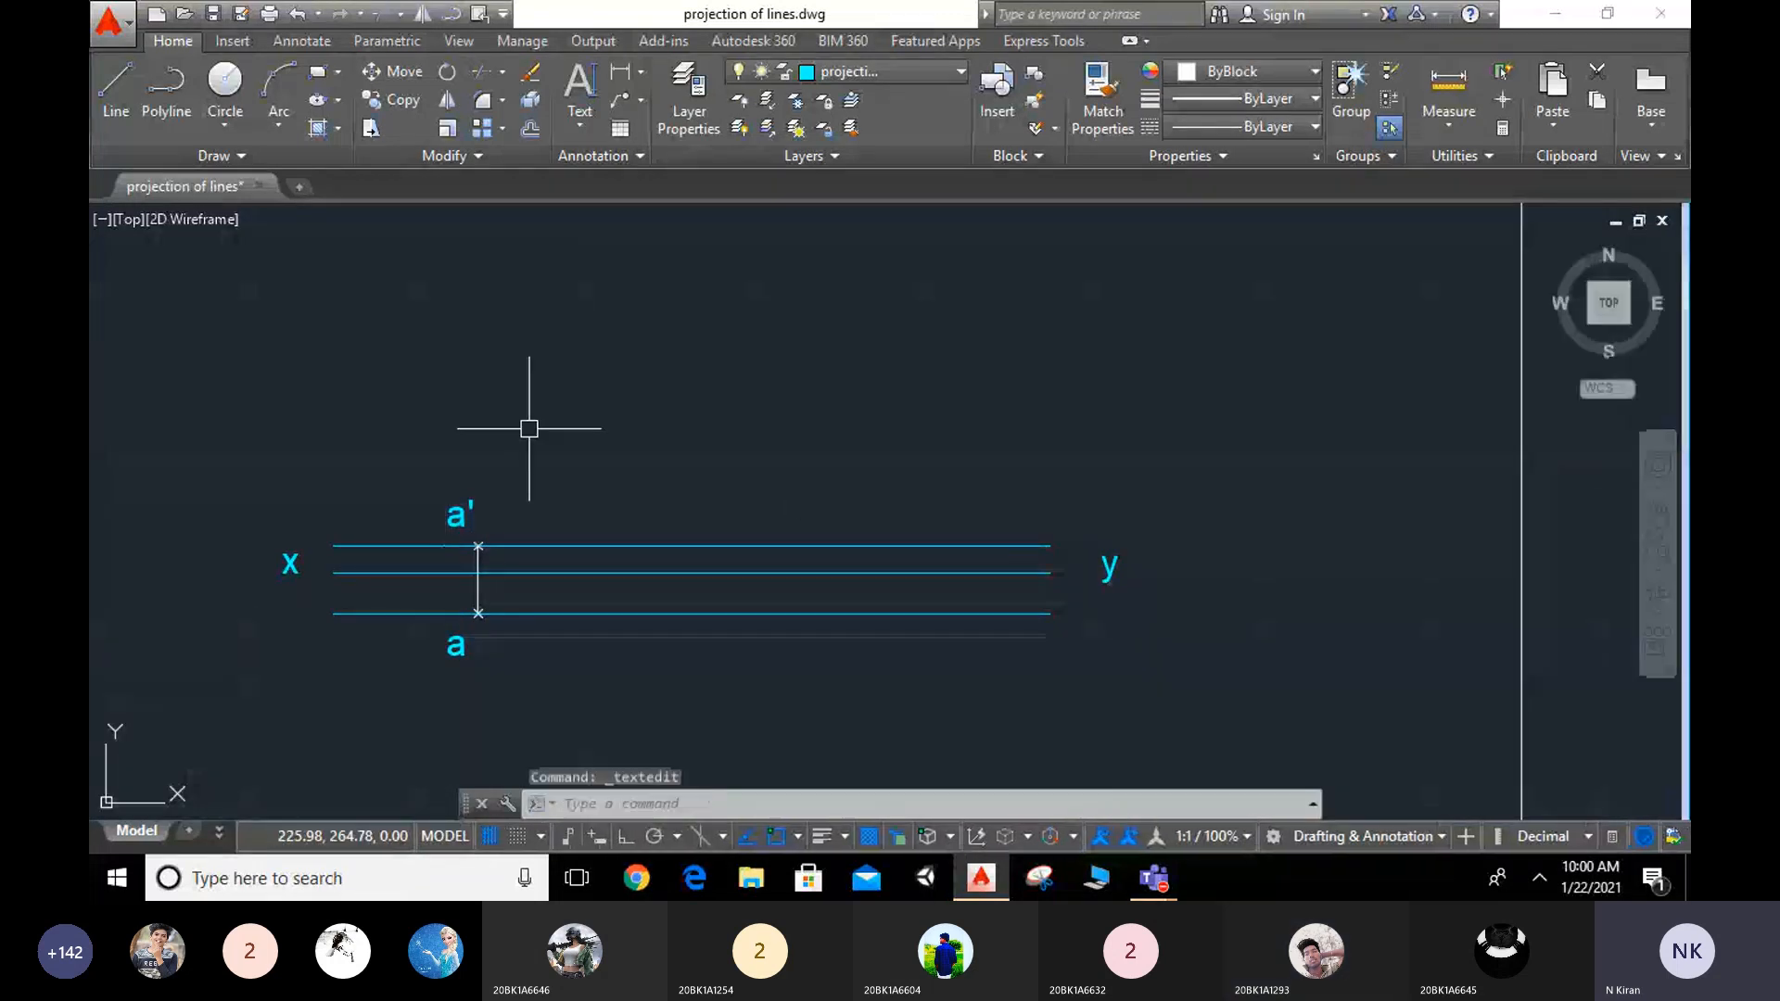
{"action": "double_click", "coordinate": [465, 508]}
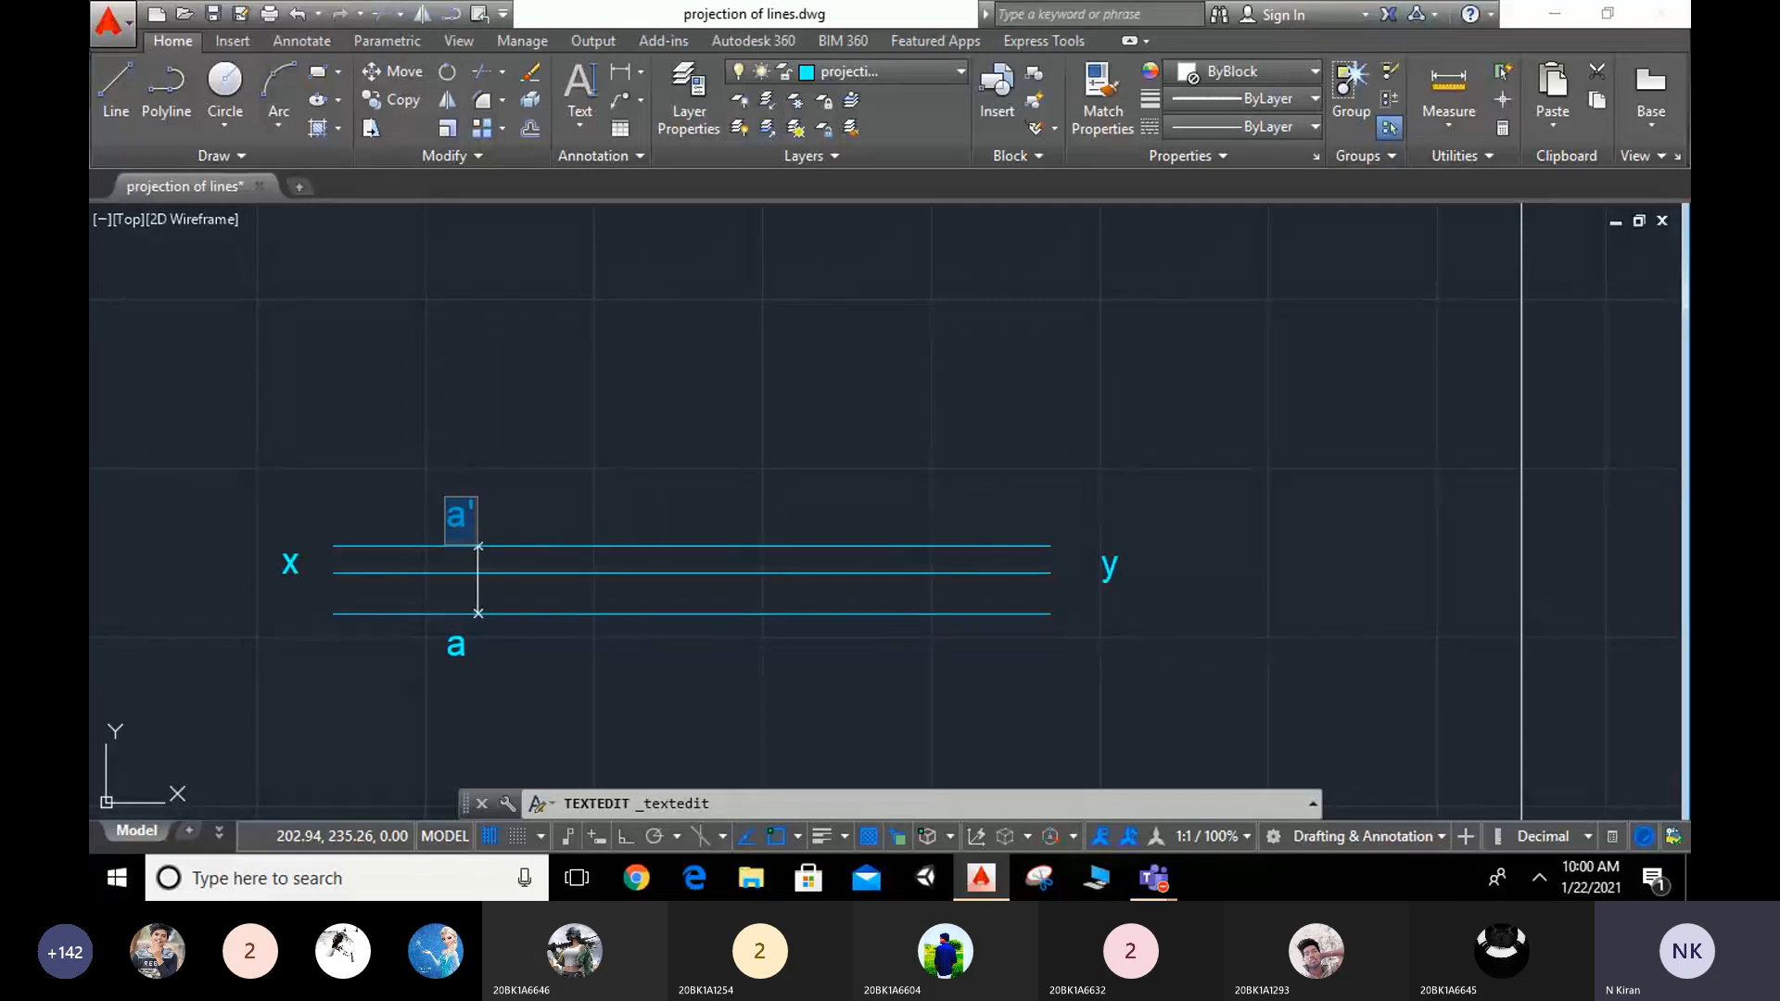
{"action": "key", "text": "Escape"}
Step: Examine the problem statement against the labelled points a' and a
{"action": "middle_click_drag", "start_coordinate": [977, 370], "coordinate": [1057, 378]}
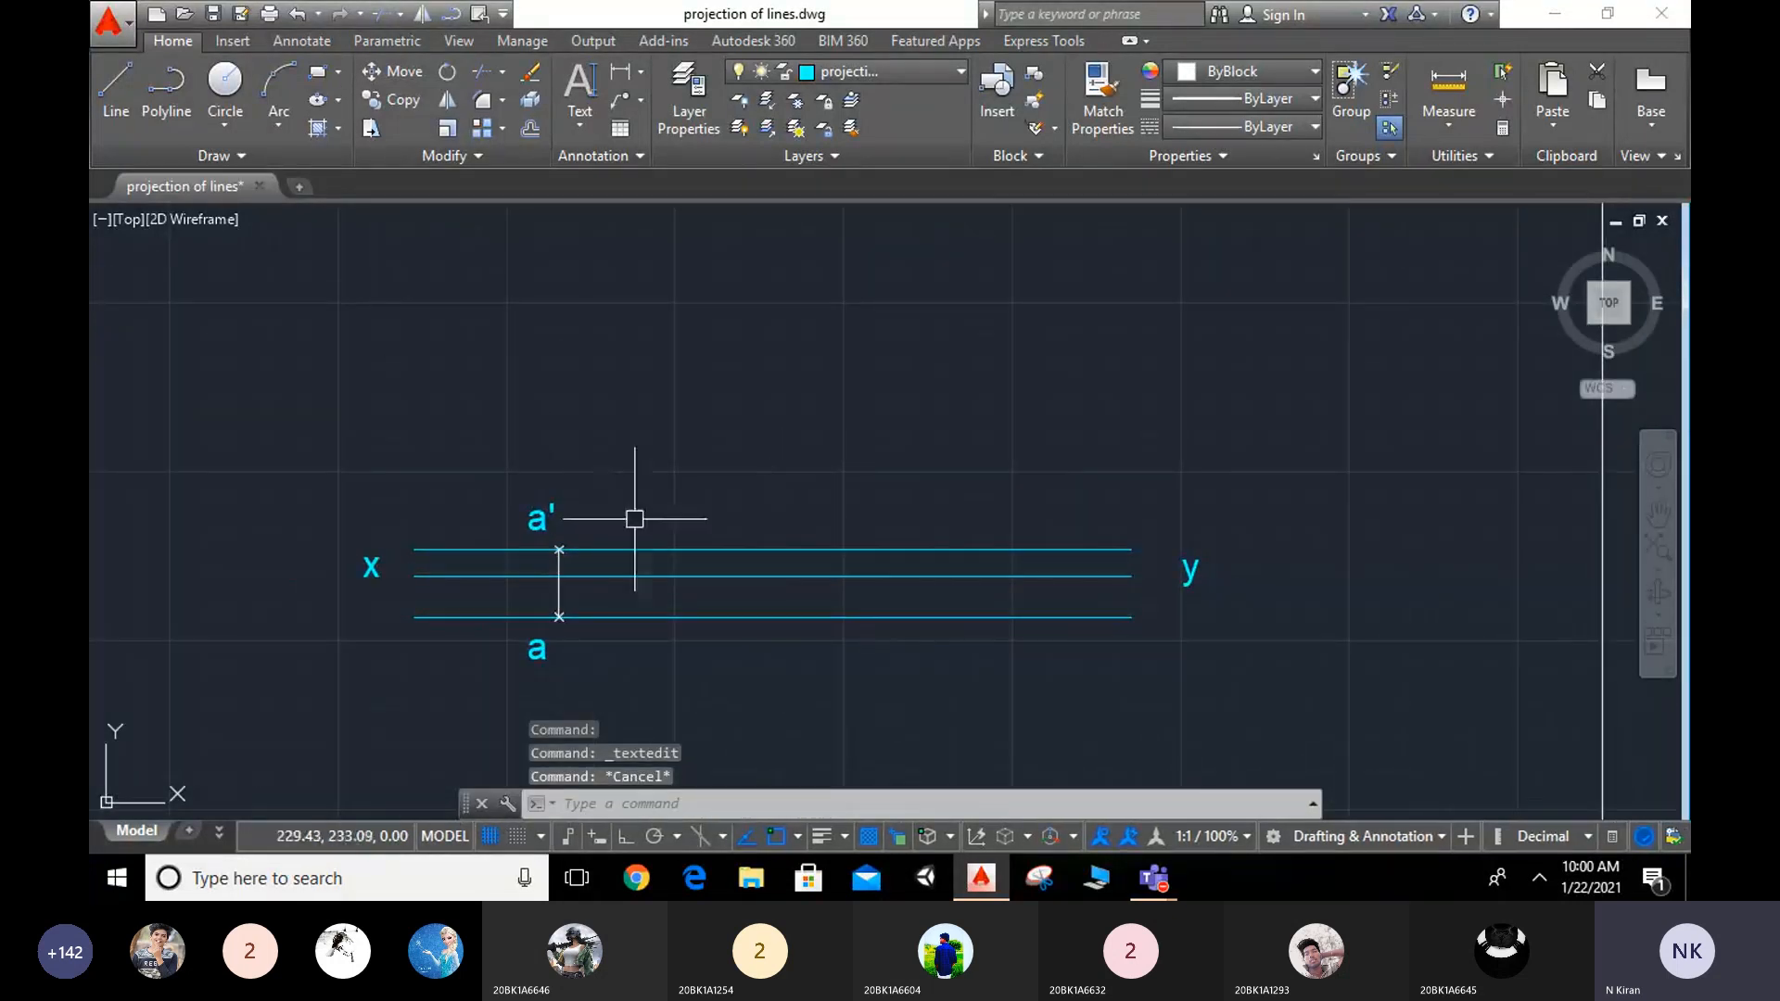
{"action": "scroll", "coordinate": [862, 422], "scroll_direction": "down", "scroll_amount": 3}
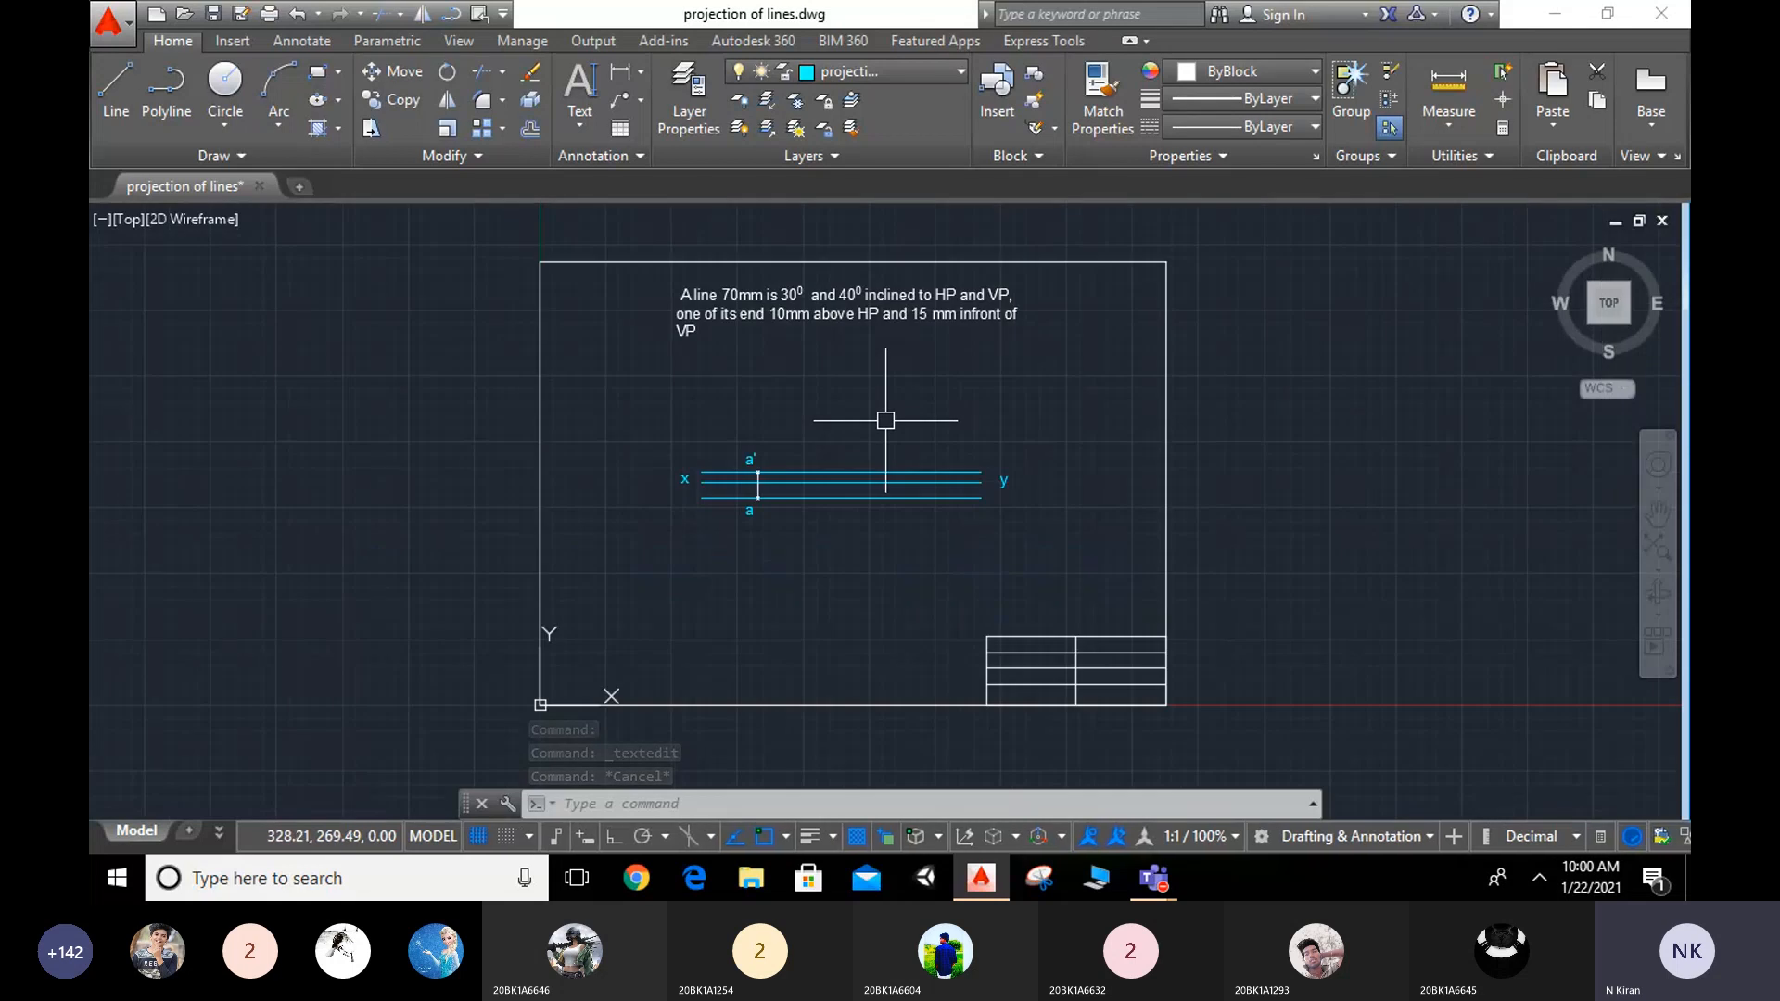
{"action": "scroll", "coordinate": [723, 342], "scroll_direction": "up", "scroll_amount": 2}
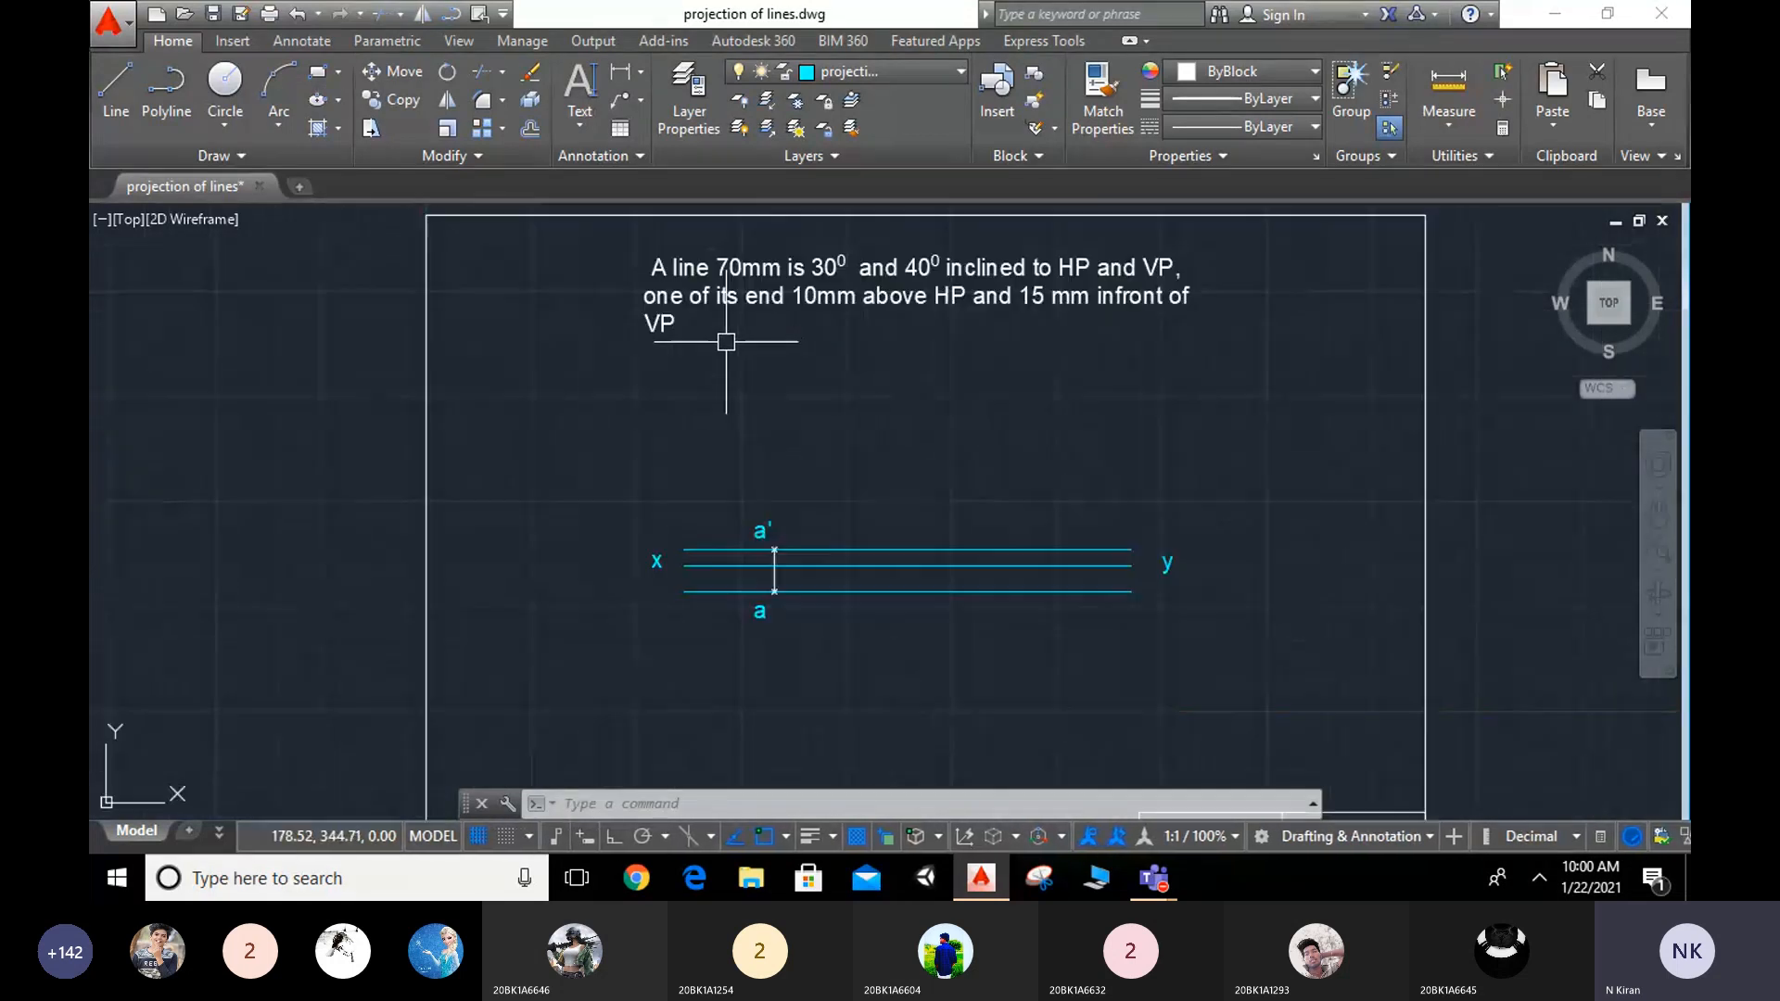
{"action": "middle_click_drag", "start_coordinate": [724, 342], "coordinate": [682, 404]}
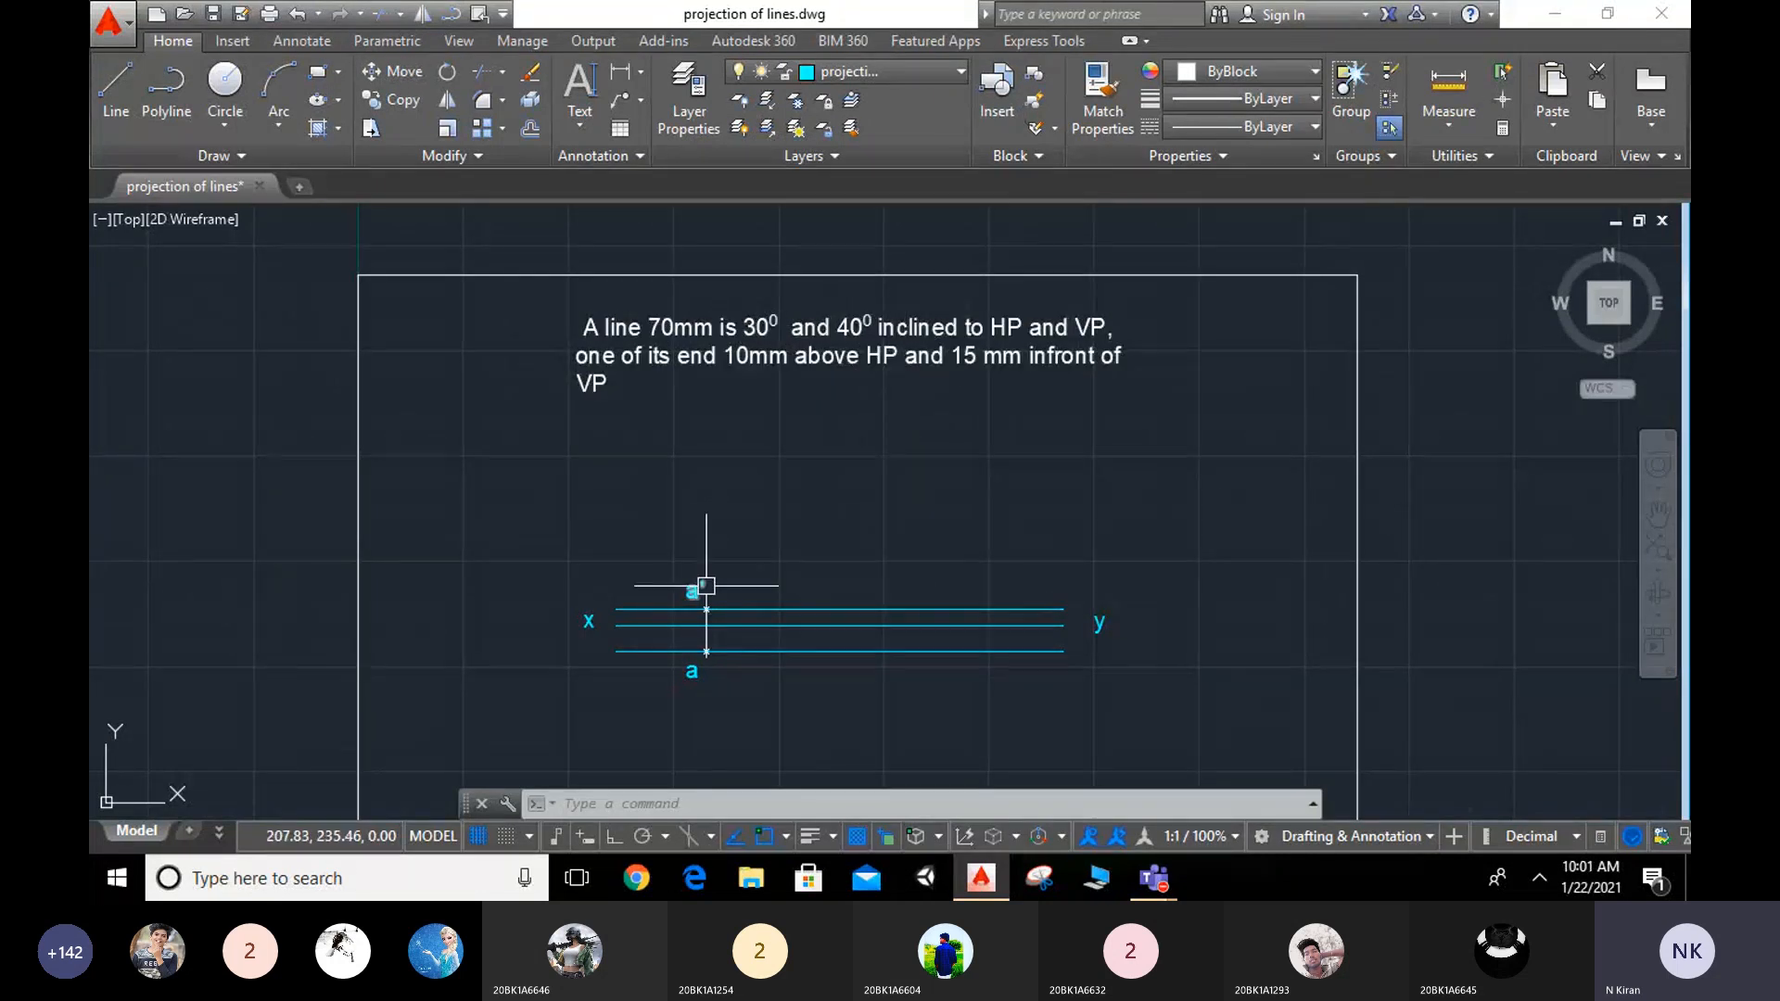
{"action": "scroll", "coordinate": [711, 570], "scroll_direction": "up", "scroll_amount": 4}
{"action": "scroll", "coordinate": [723, 554], "scroll_direction": "down", "scroll_amount": 2}
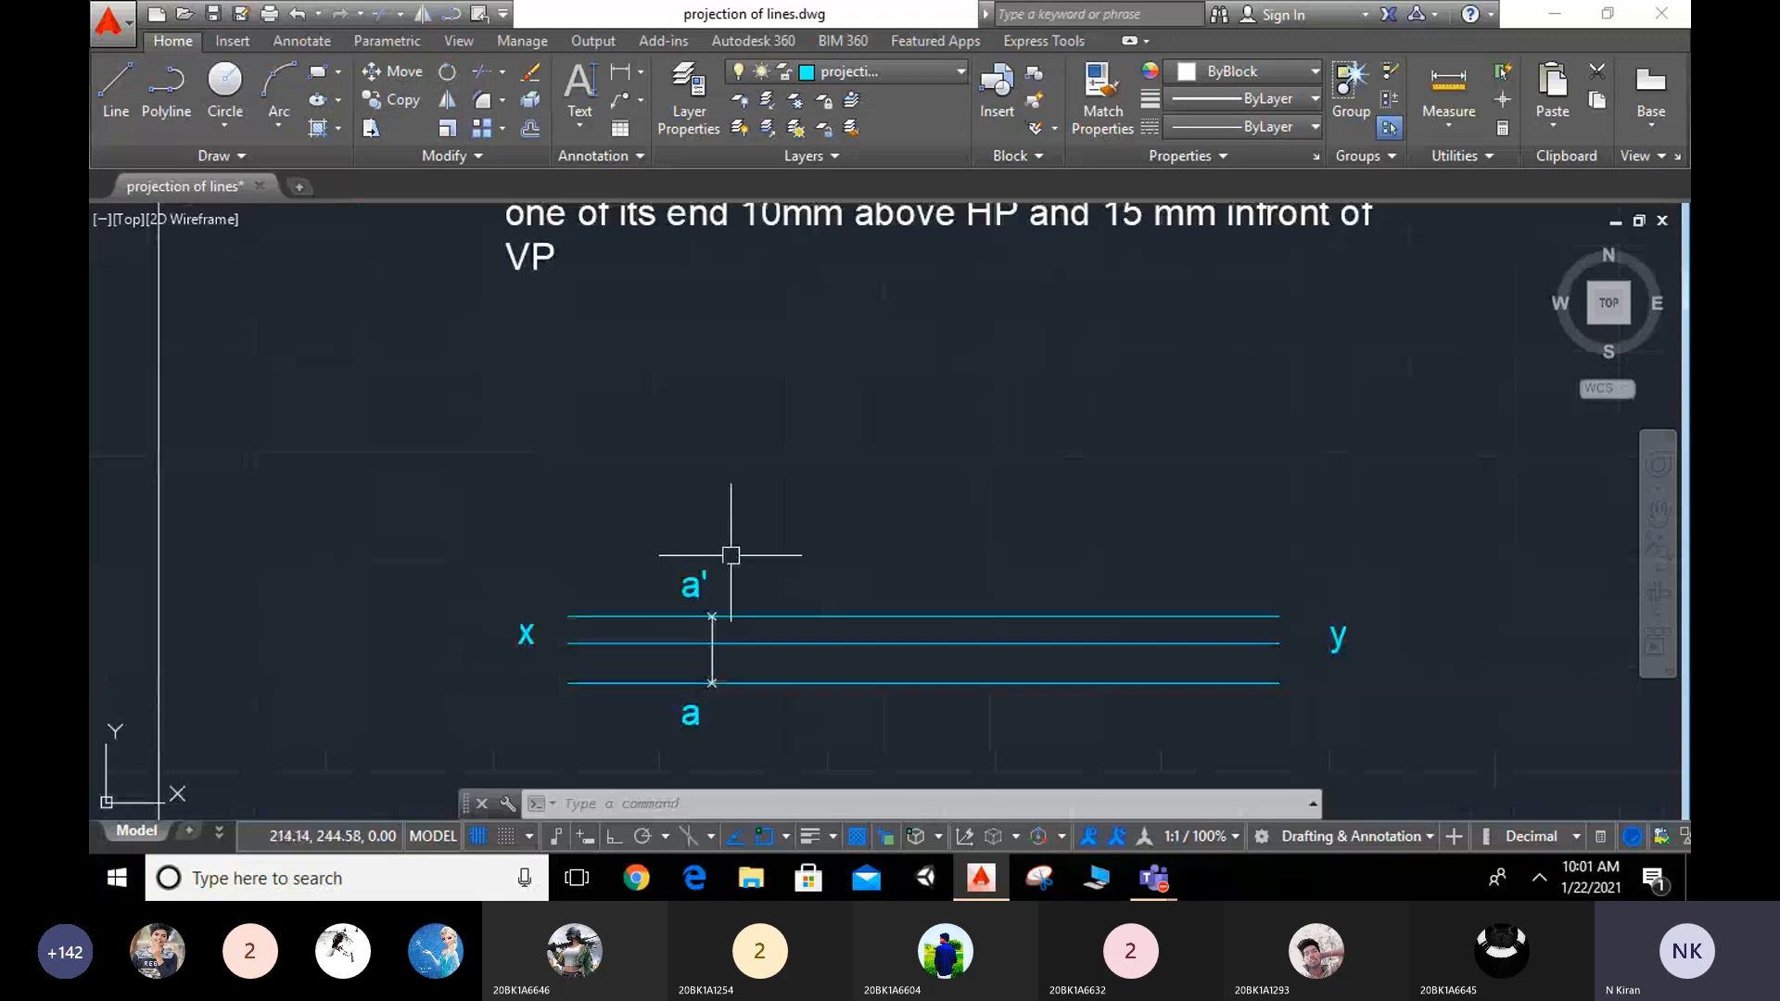
{"action": "scroll", "coordinate": [730, 555], "scroll_direction": "down", "scroll_amount": 3}
Step: With ortho on, draw a 70 mm horizontal line from point a' along the upper line towards y
{"action": "left_click", "coordinate": [116, 88]}
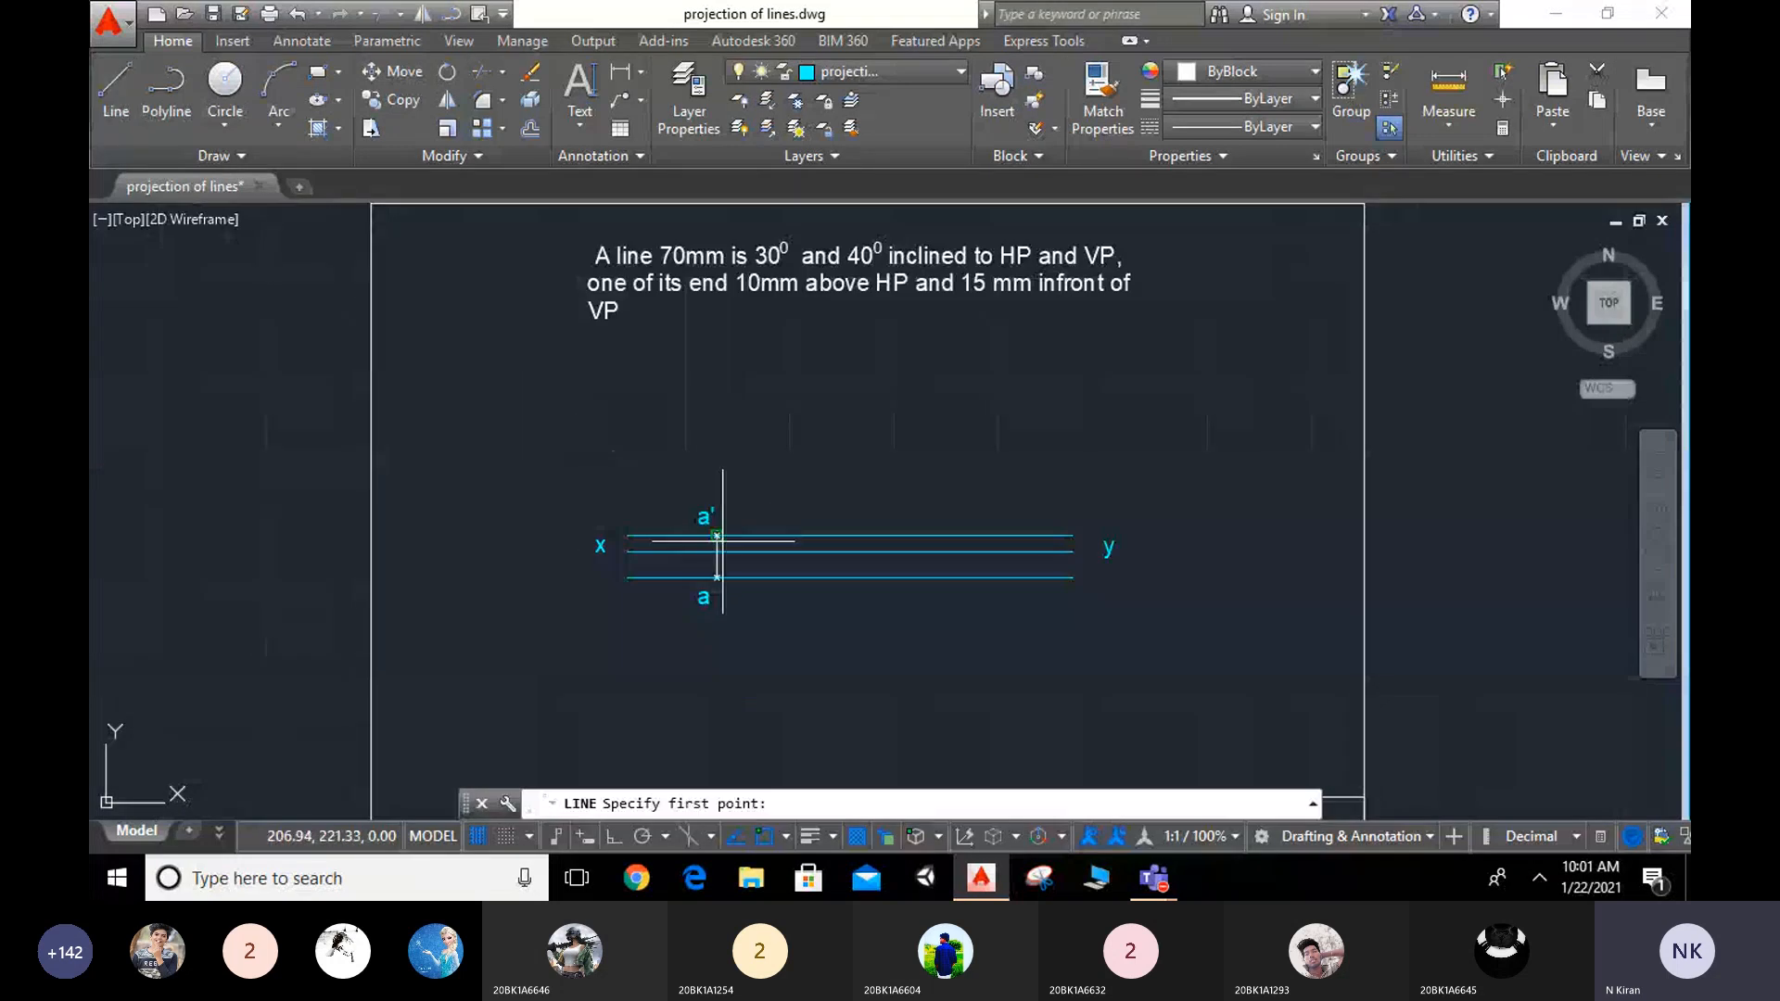
{"action": "scroll", "coordinate": [716, 536], "scroll_direction": "up", "scroll_amount": 4}
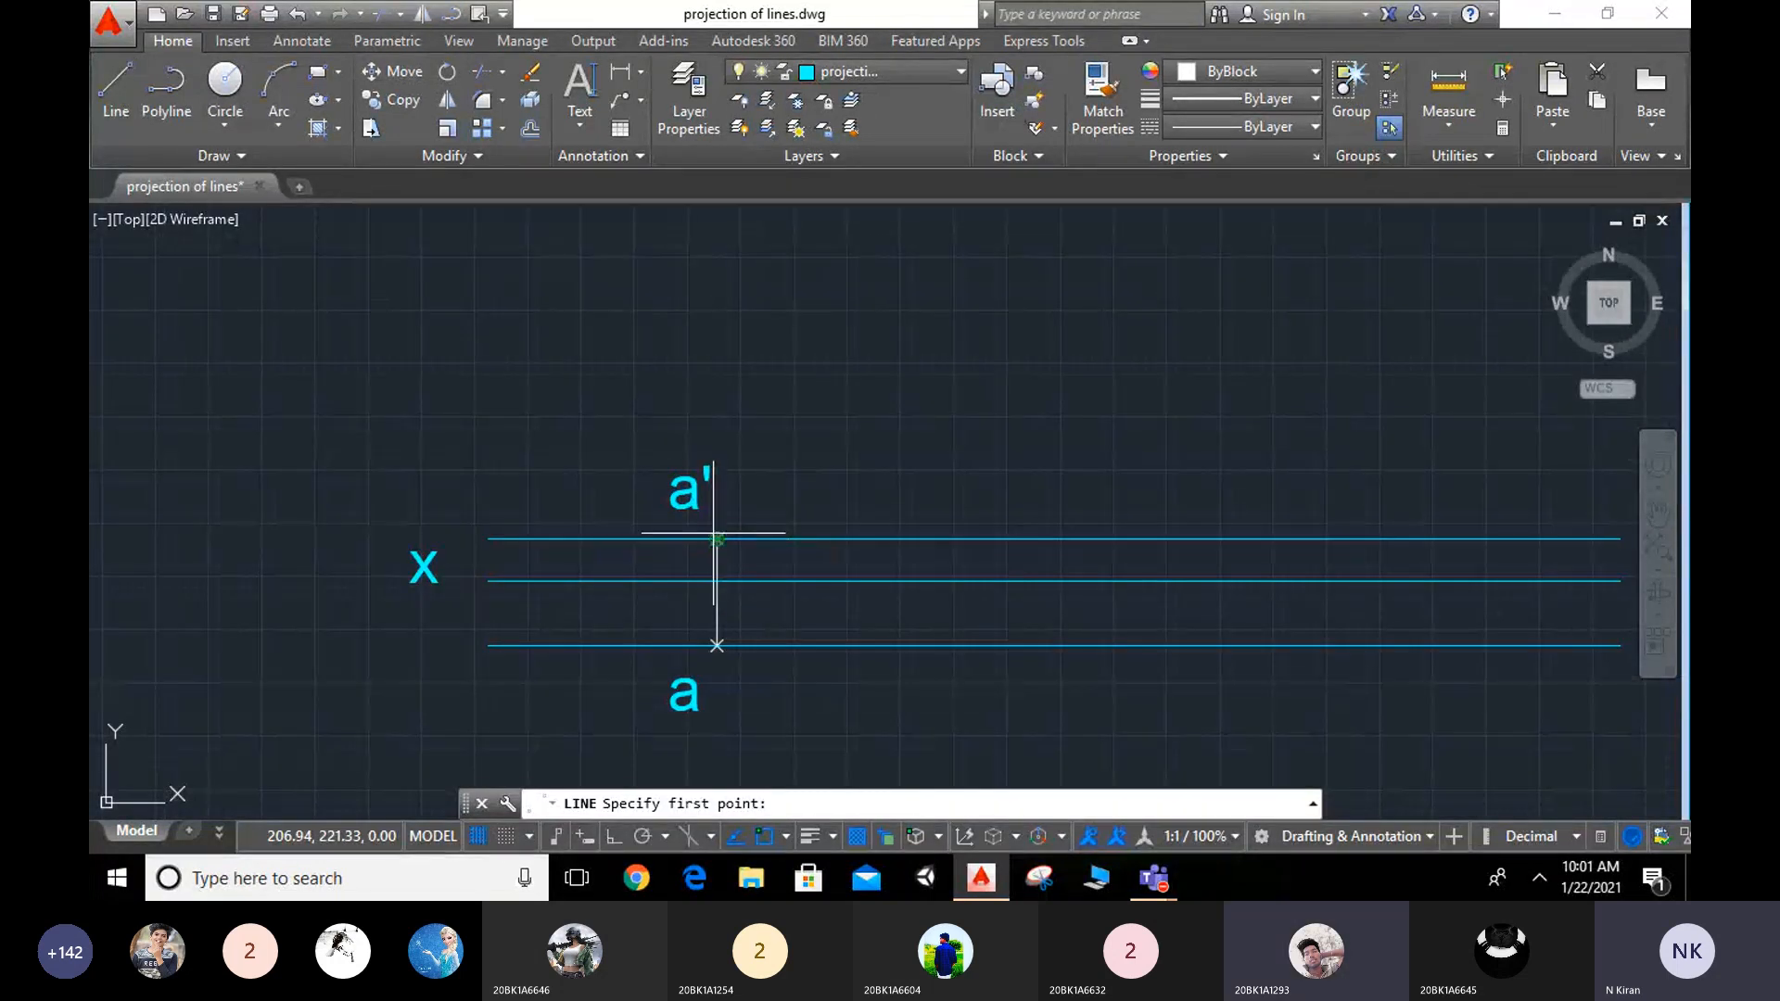
{"action": "left_click", "coordinate": [716, 538]}
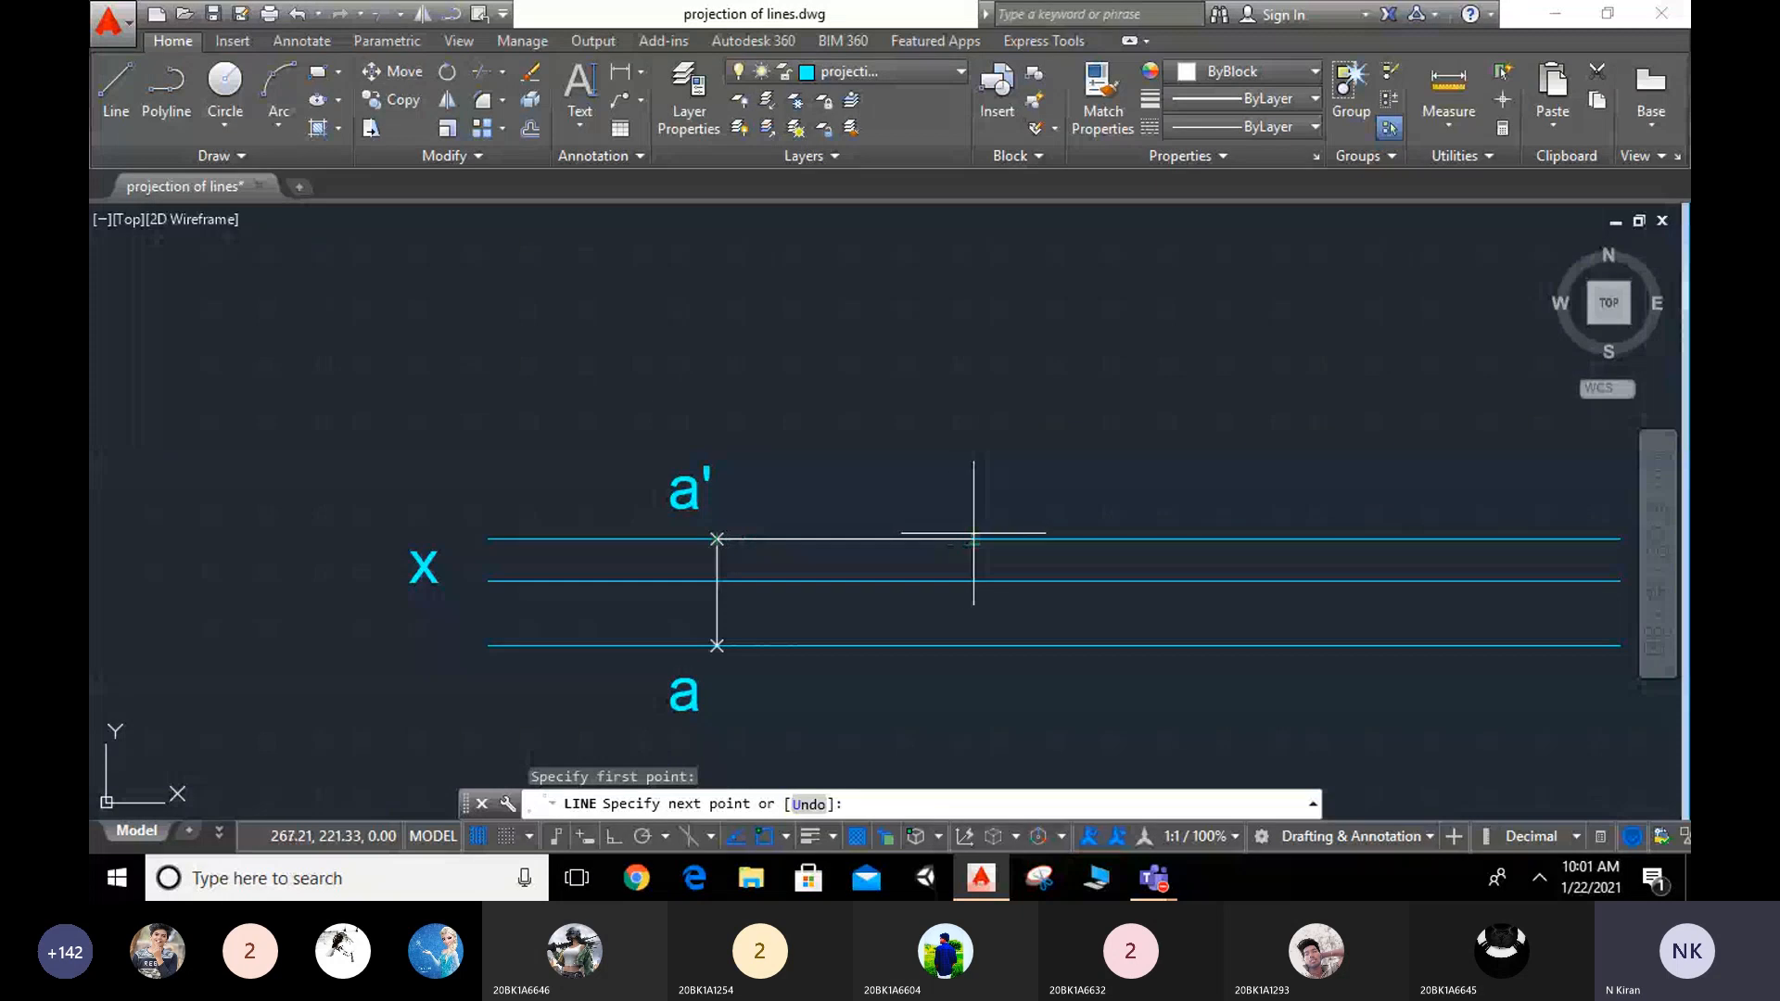
{"action": "left_click", "coordinate": [612, 837]}
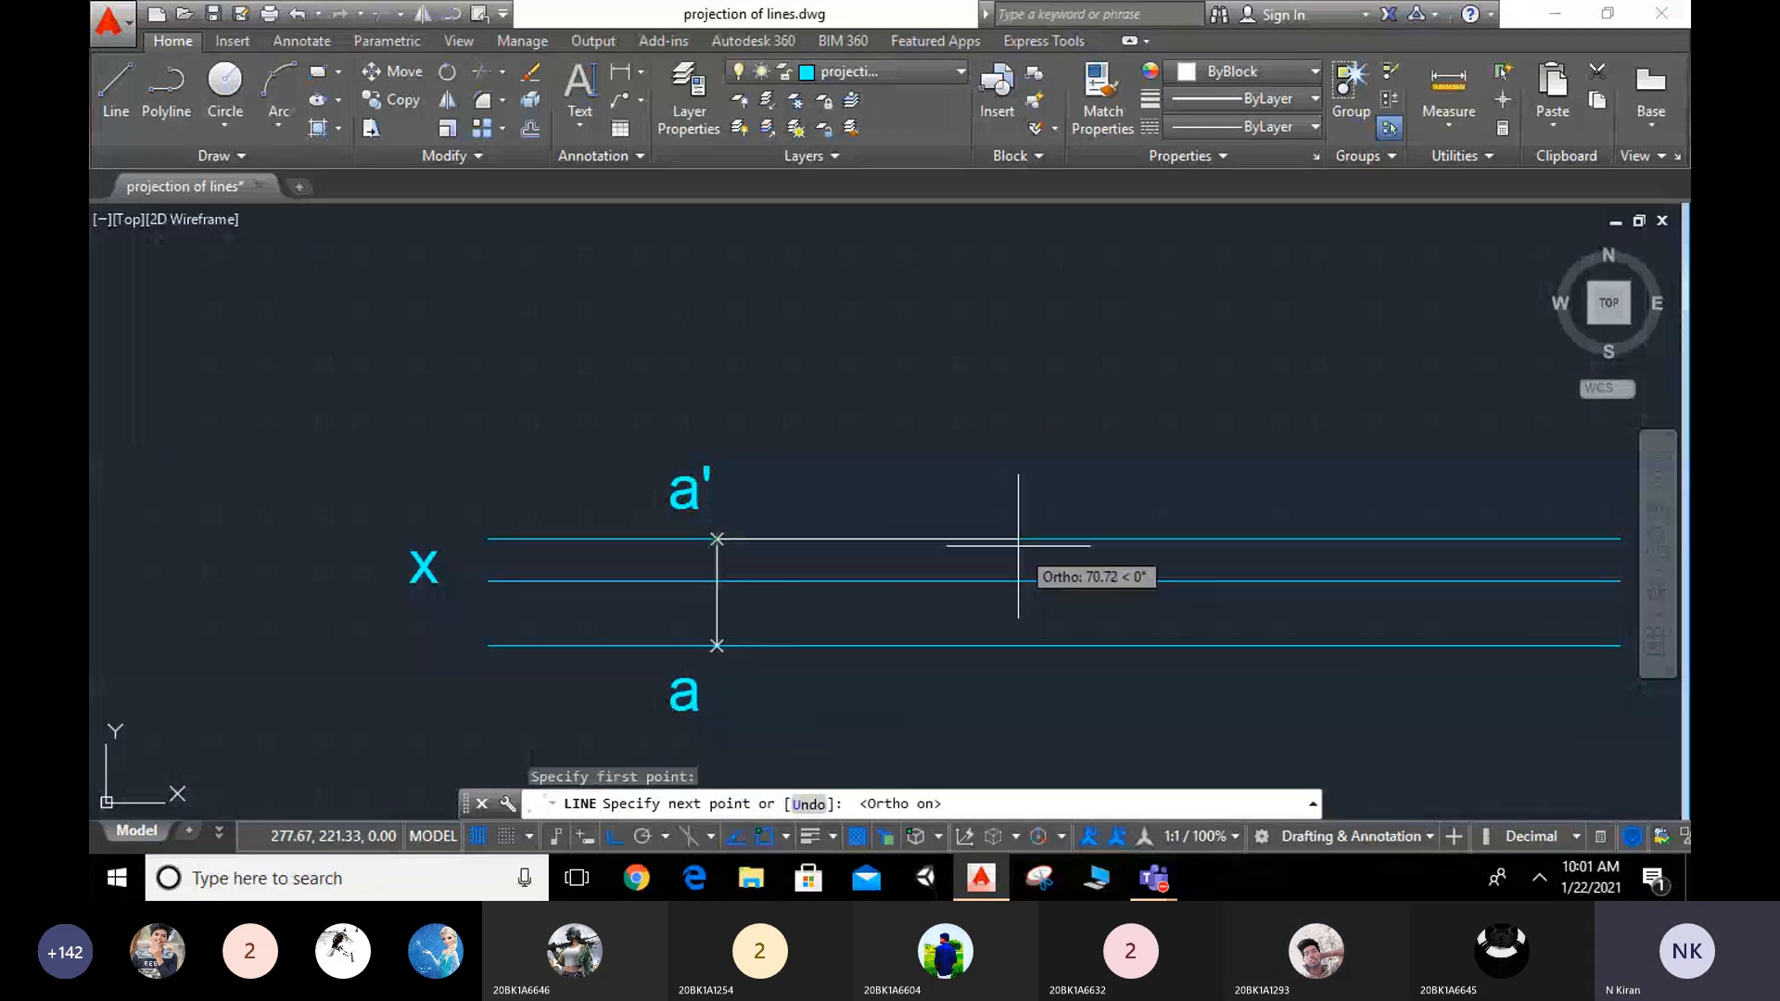
{"action": "type", "text": "70"}
{"action": "key", "text": "Return"}
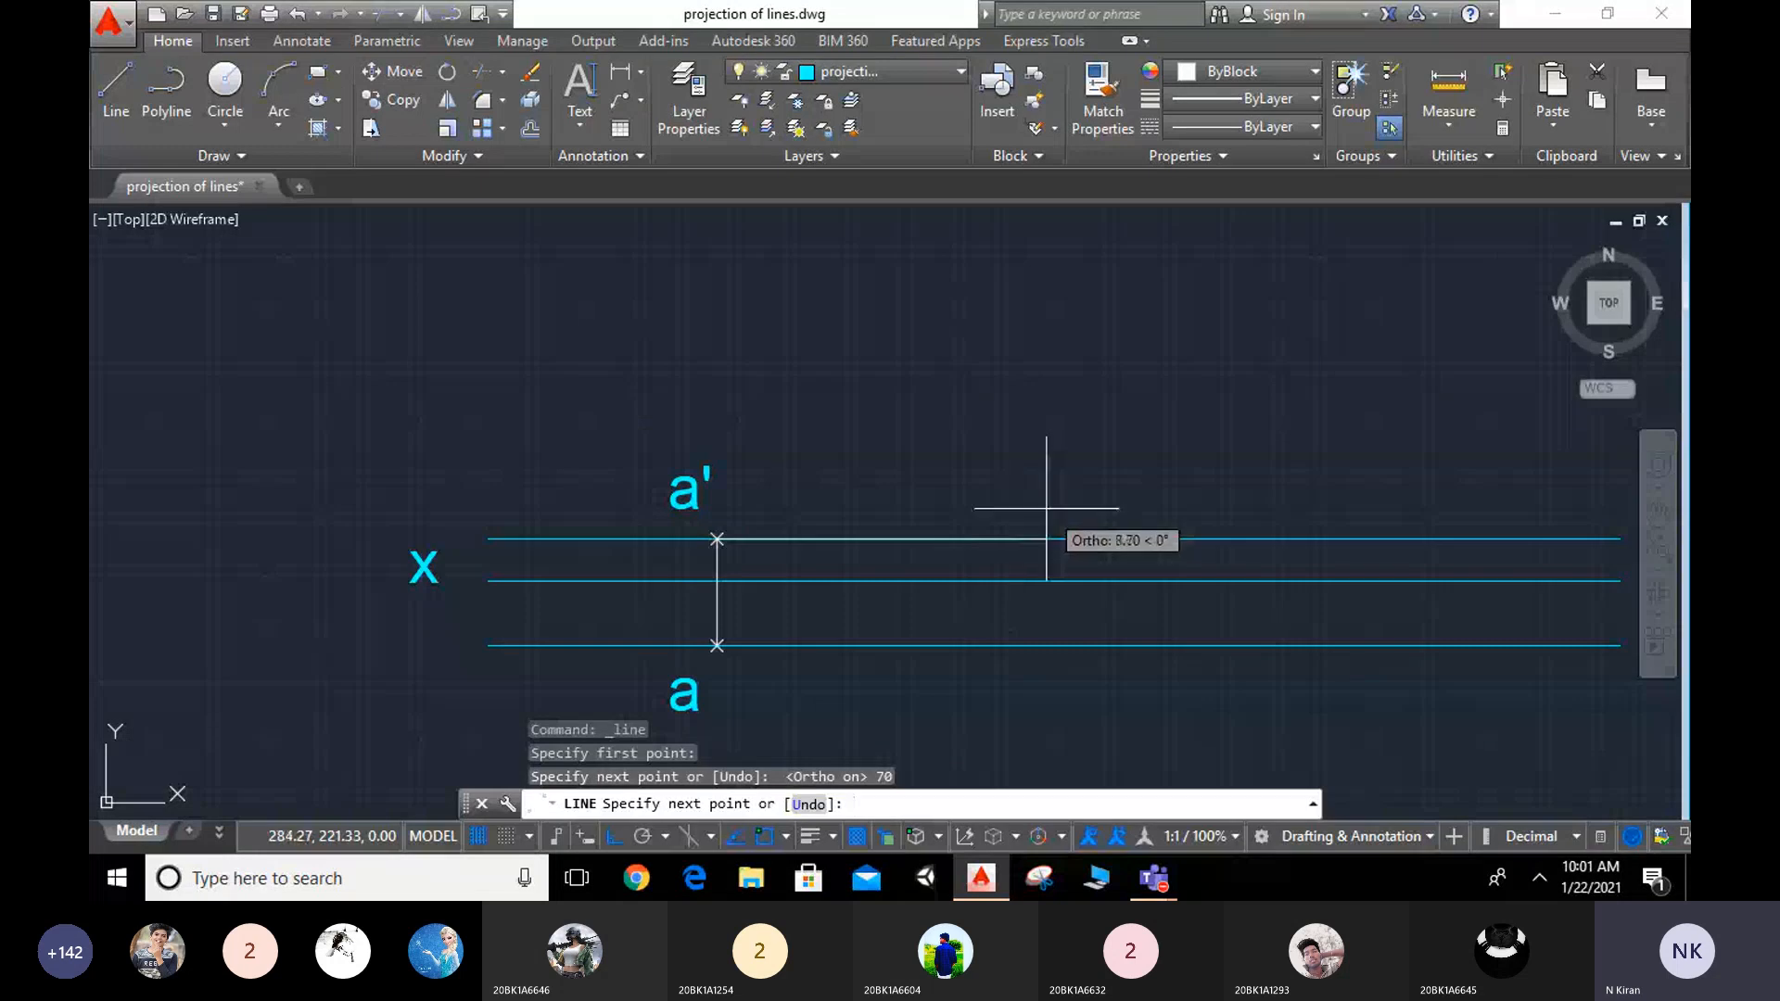
{"action": "key", "text": "Escape"}
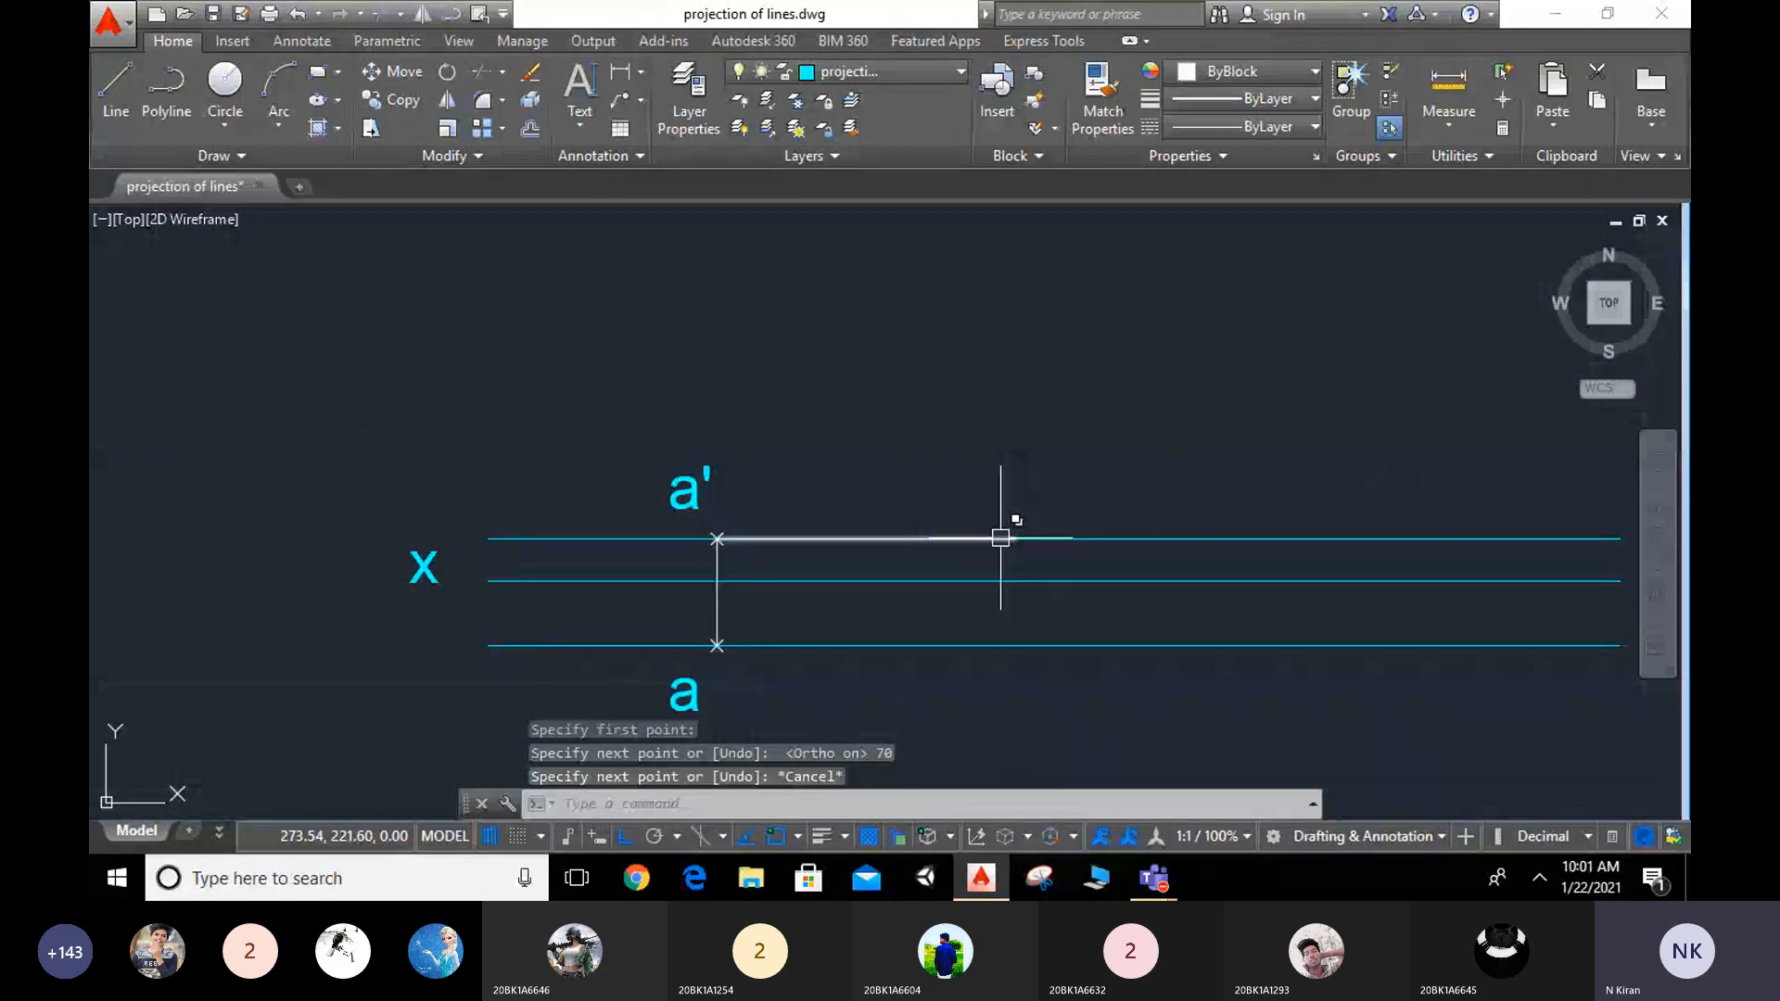
Step: Rotate the 70 mm line from a' by 30° about point a'
{"action": "scroll", "coordinate": [548, 310], "scroll_direction": "down", "scroll_amount": 2}
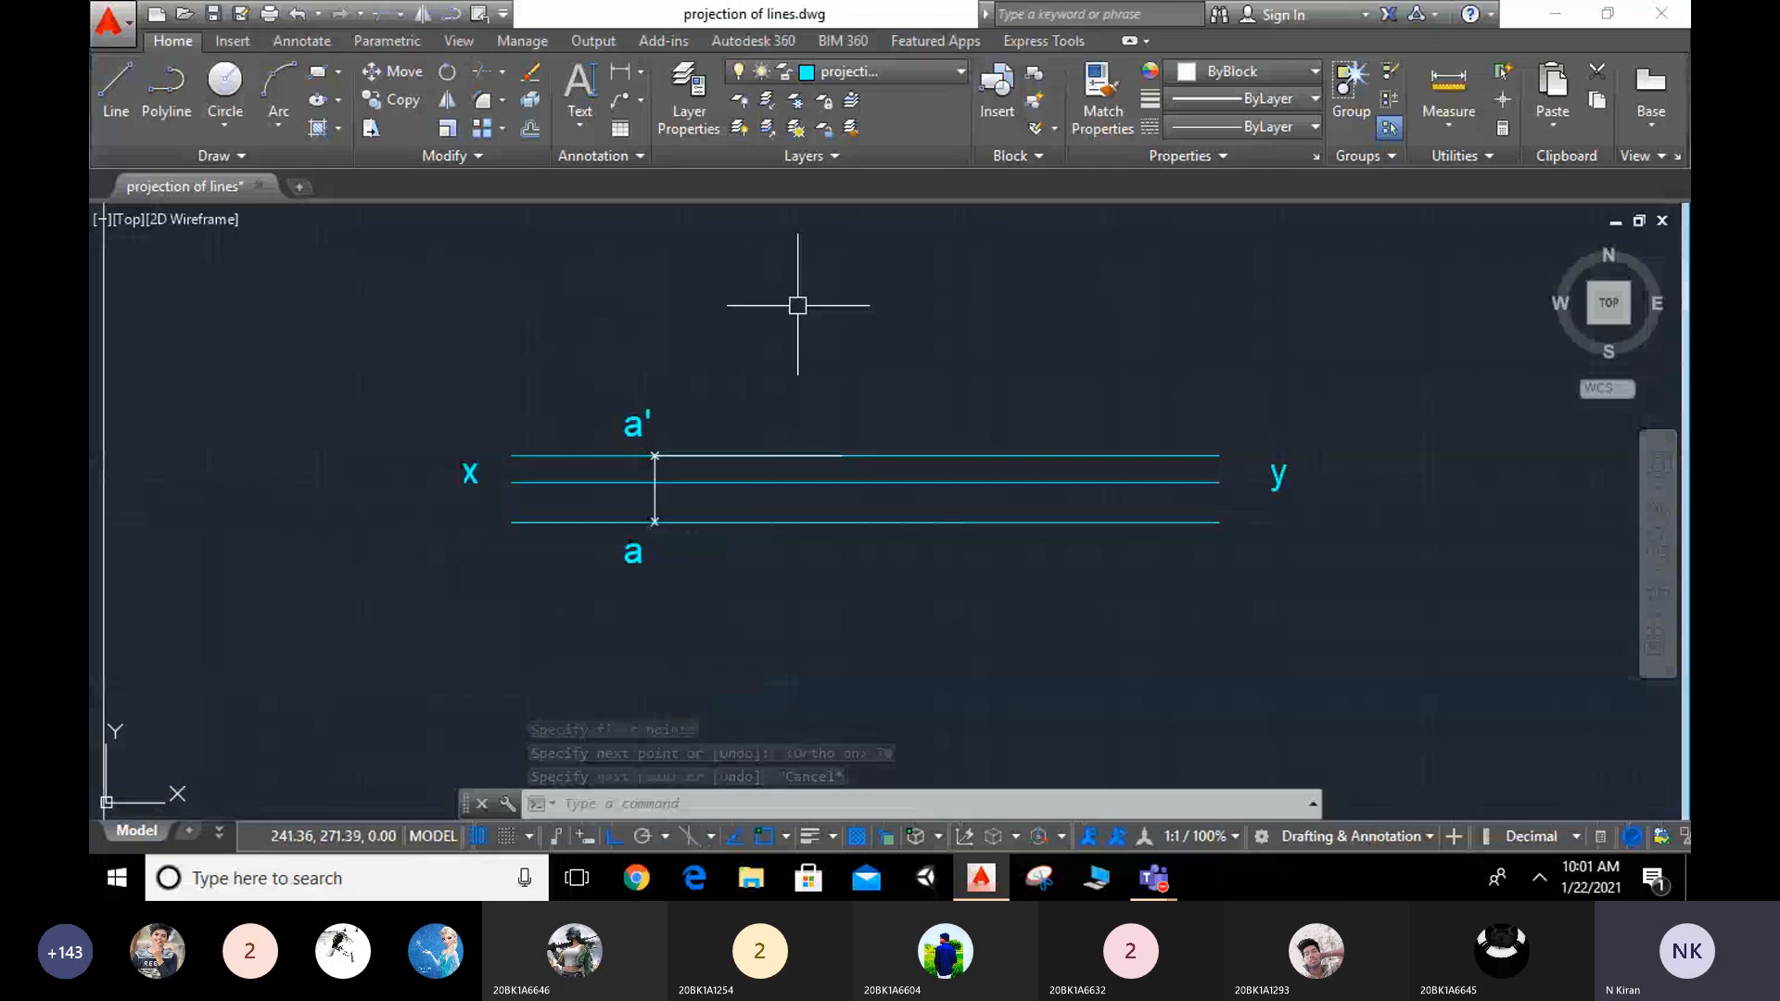
{"action": "mouse_move", "coordinate": [798, 305]}
{"action": "middle_mouse_down"}
{"action": "mouse_move", "coordinate": [818, 616]}
{"action": "mouse_move", "coordinate": [835, 547]}
{"action": "middle_mouse_up"}
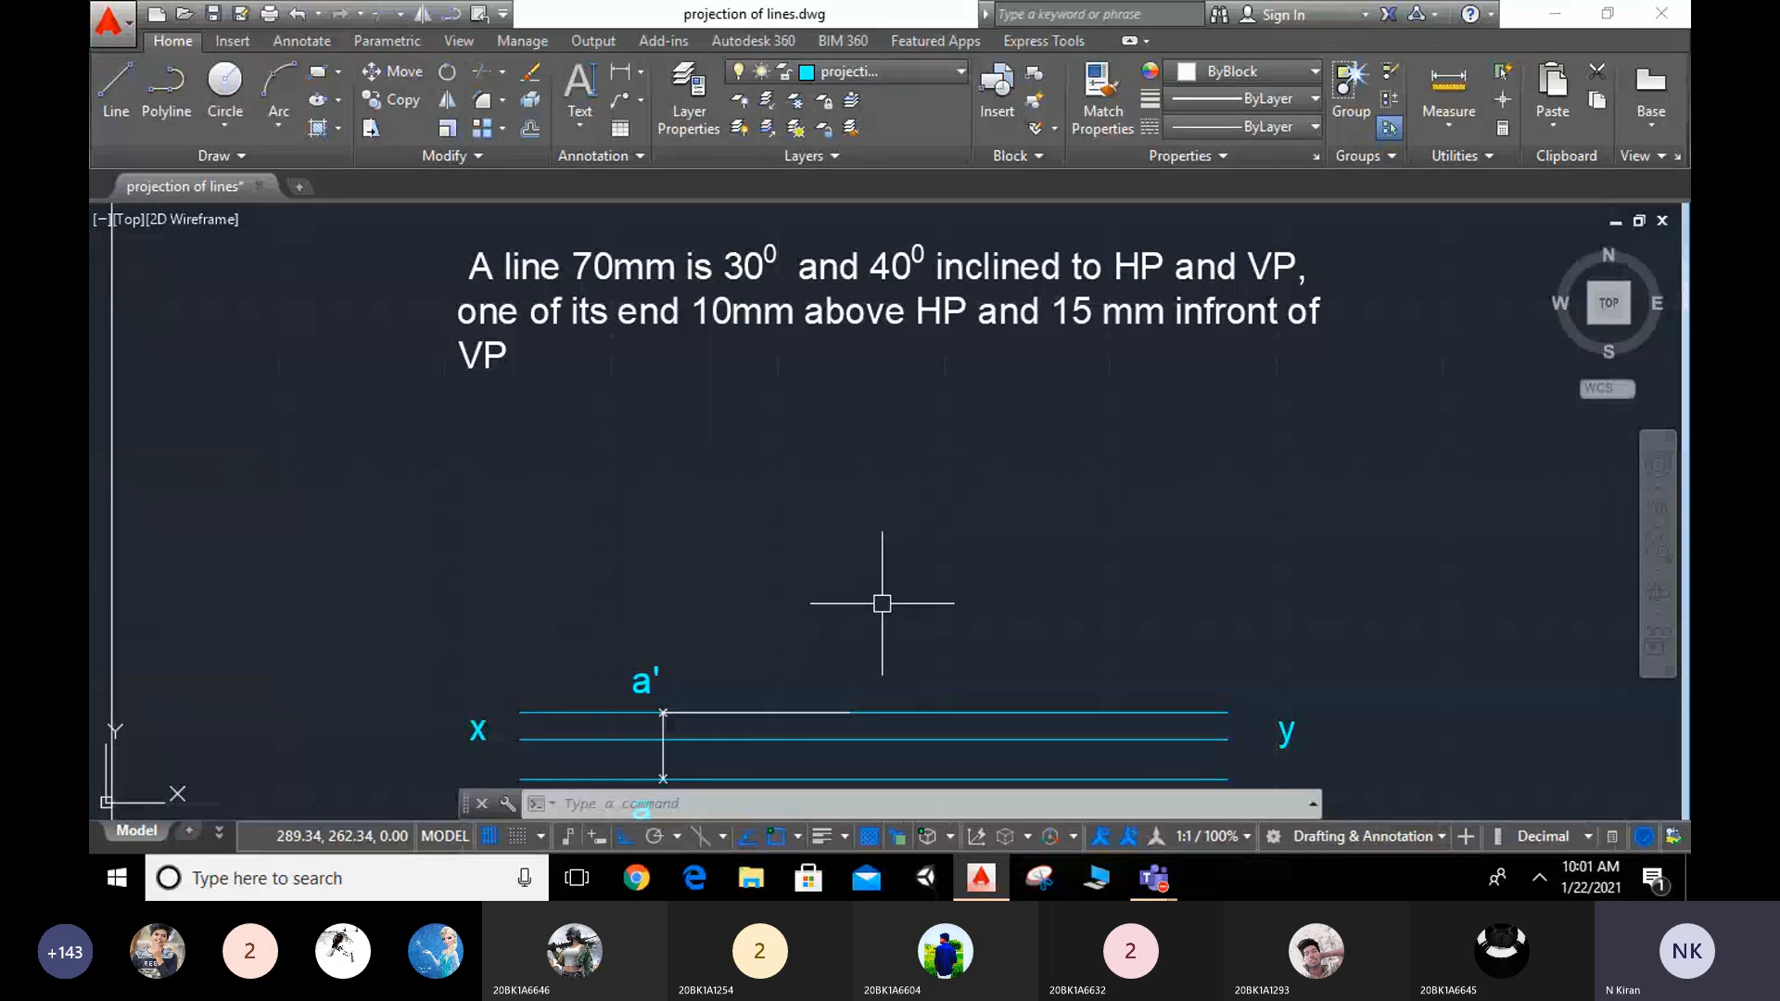
{"action": "middle_click_drag", "start_coordinate": [879, 588], "coordinate": [874, 505]}
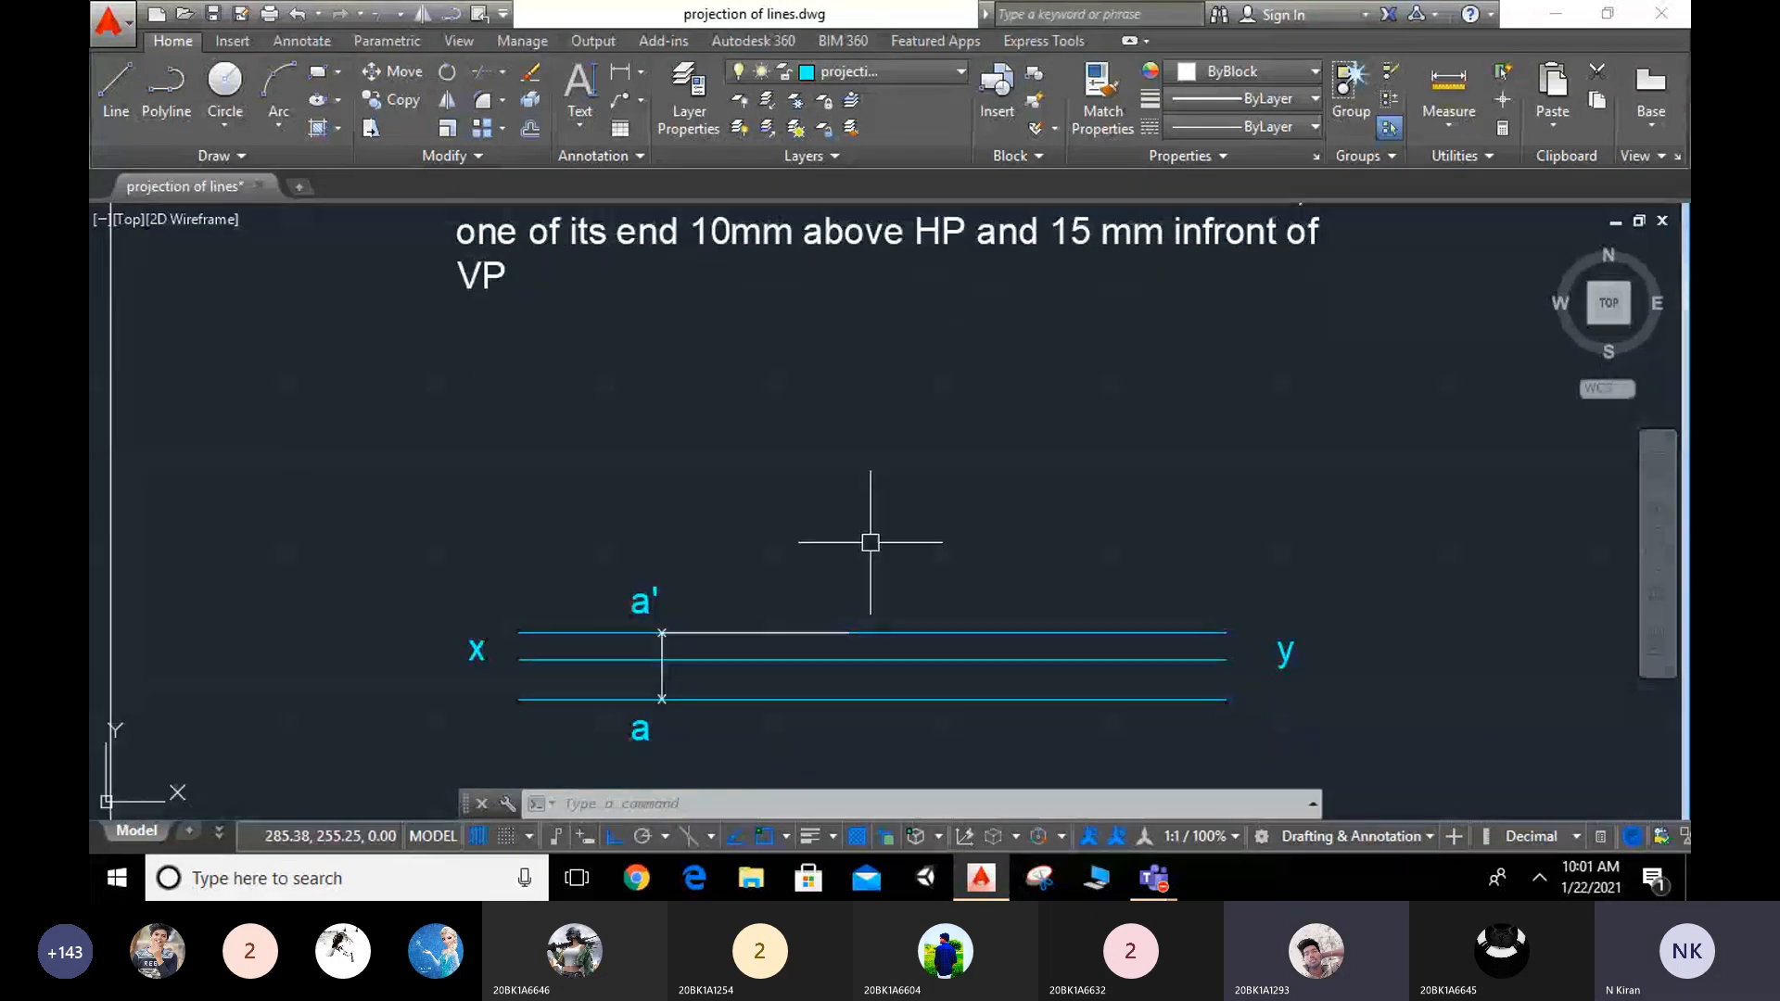
{"action": "left_click", "coordinate": [777, 634]}
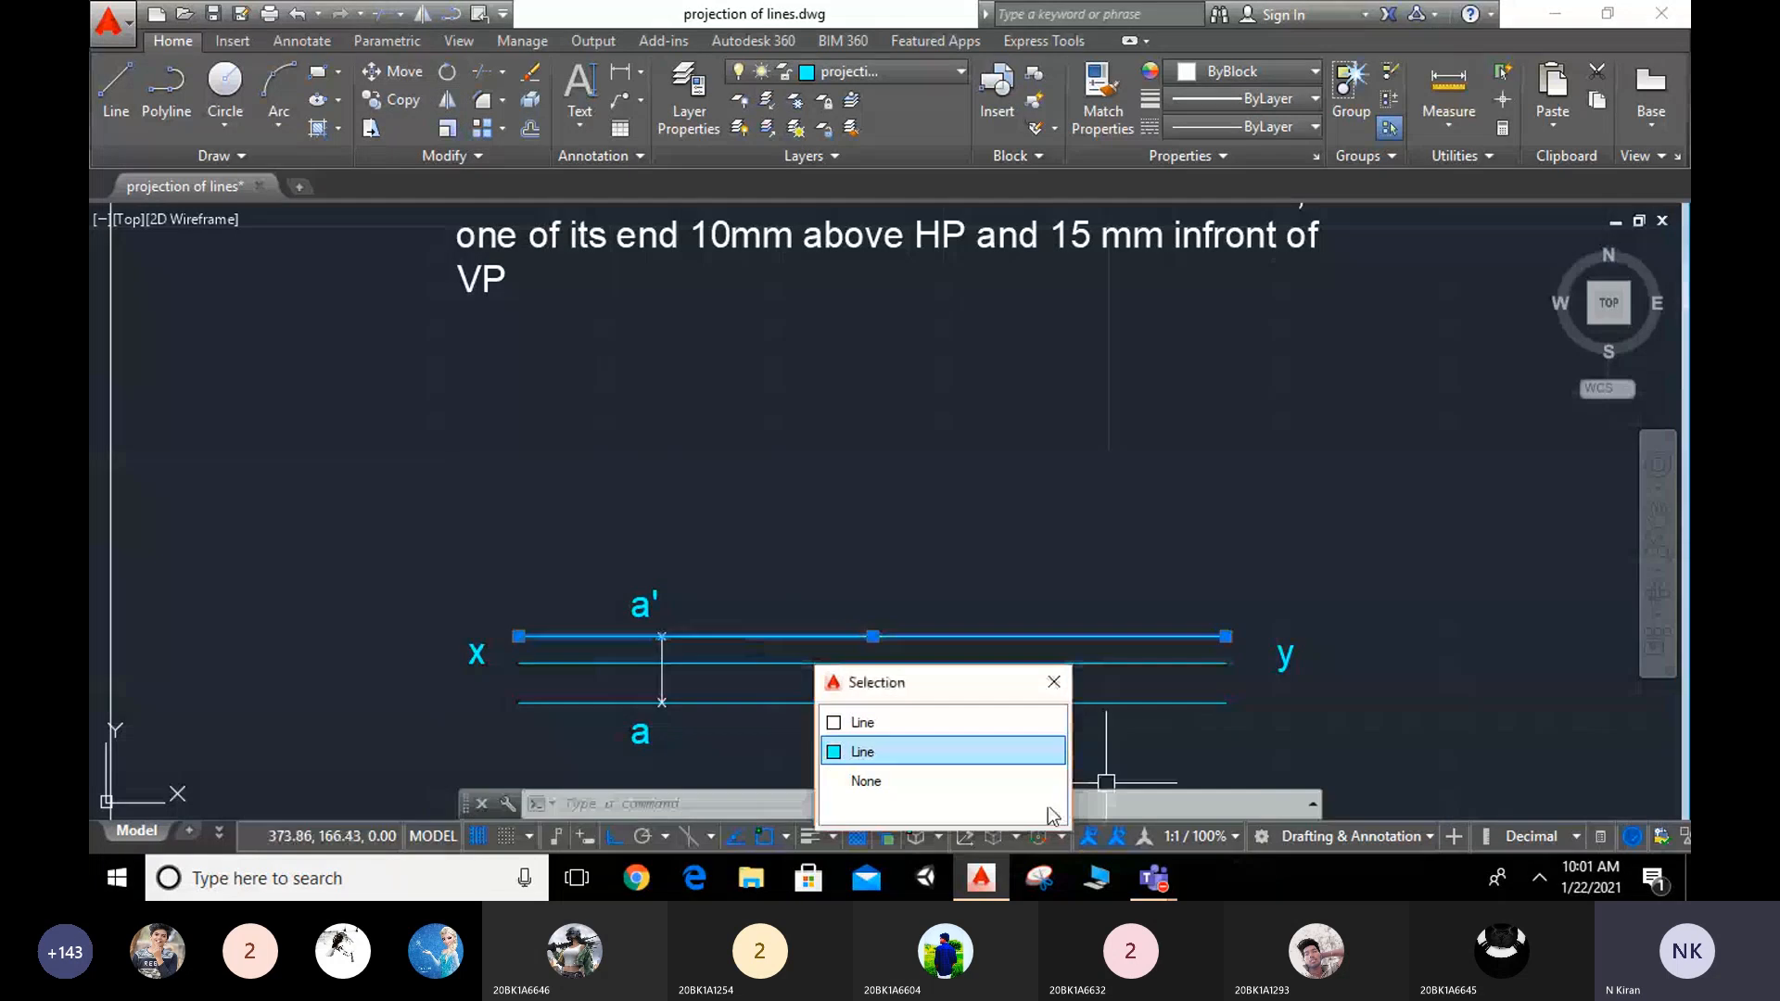
{"action": "left_click", "coordinate": [834, 723]}
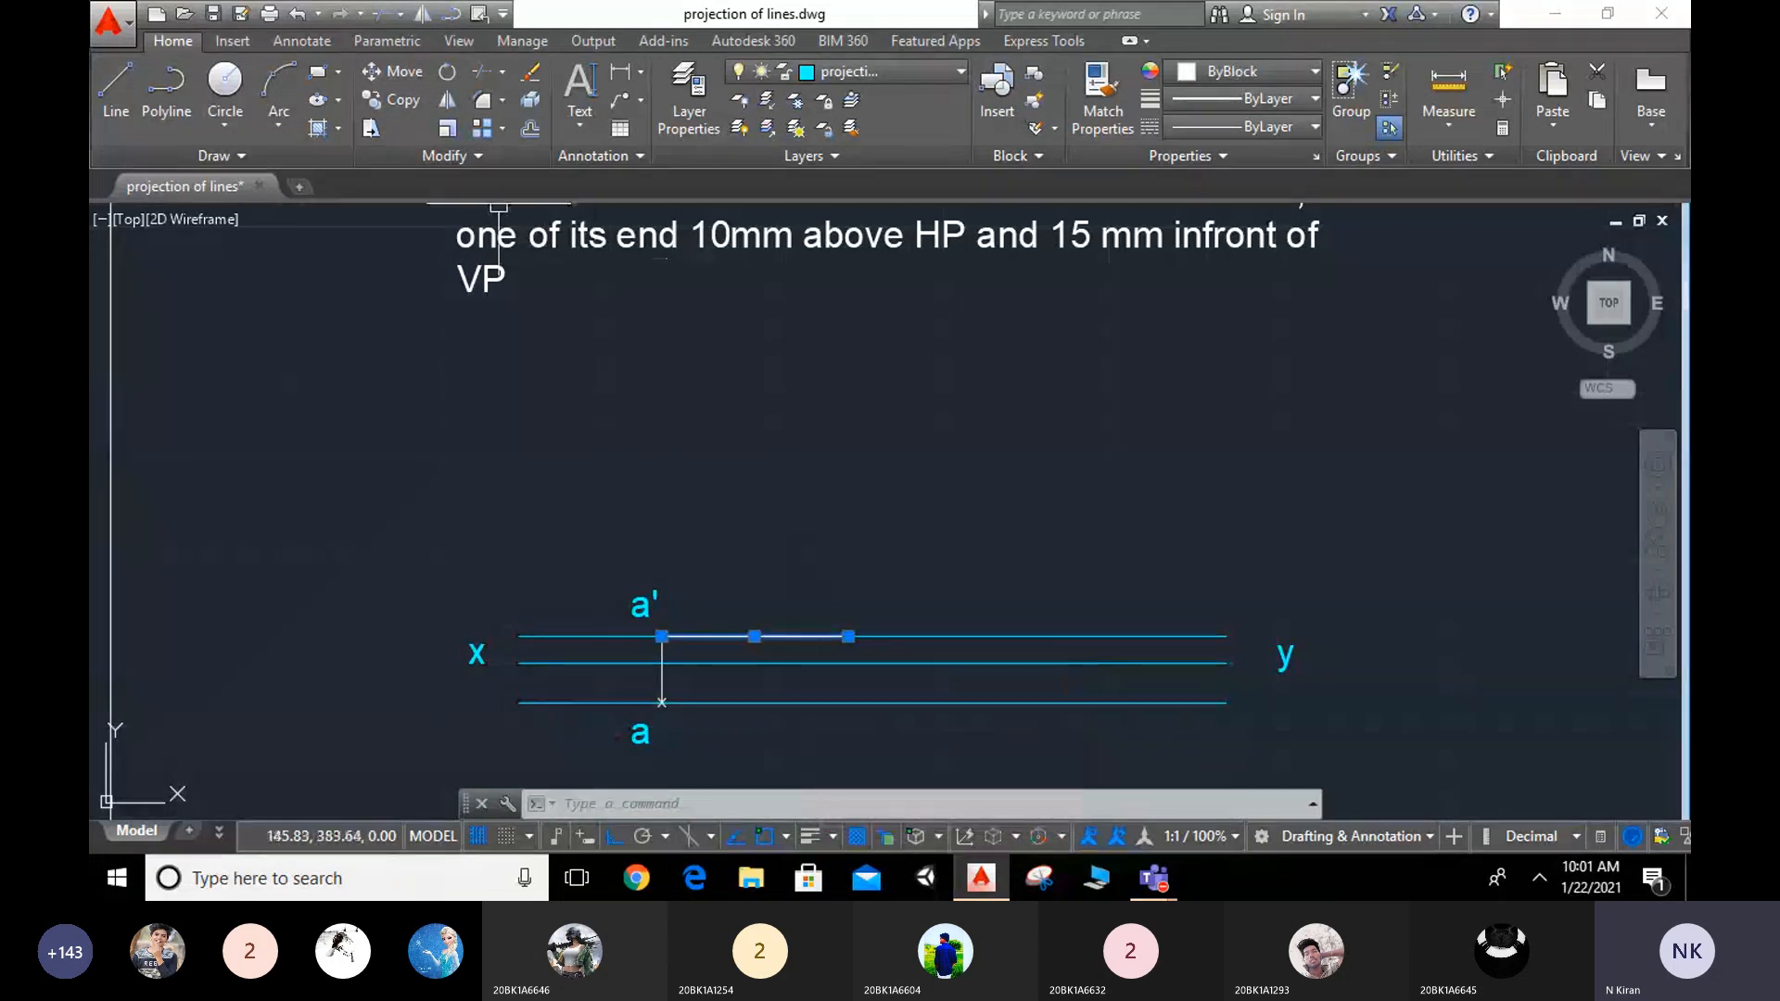
{"action": "left_click", "coordinate": [447, 72]}
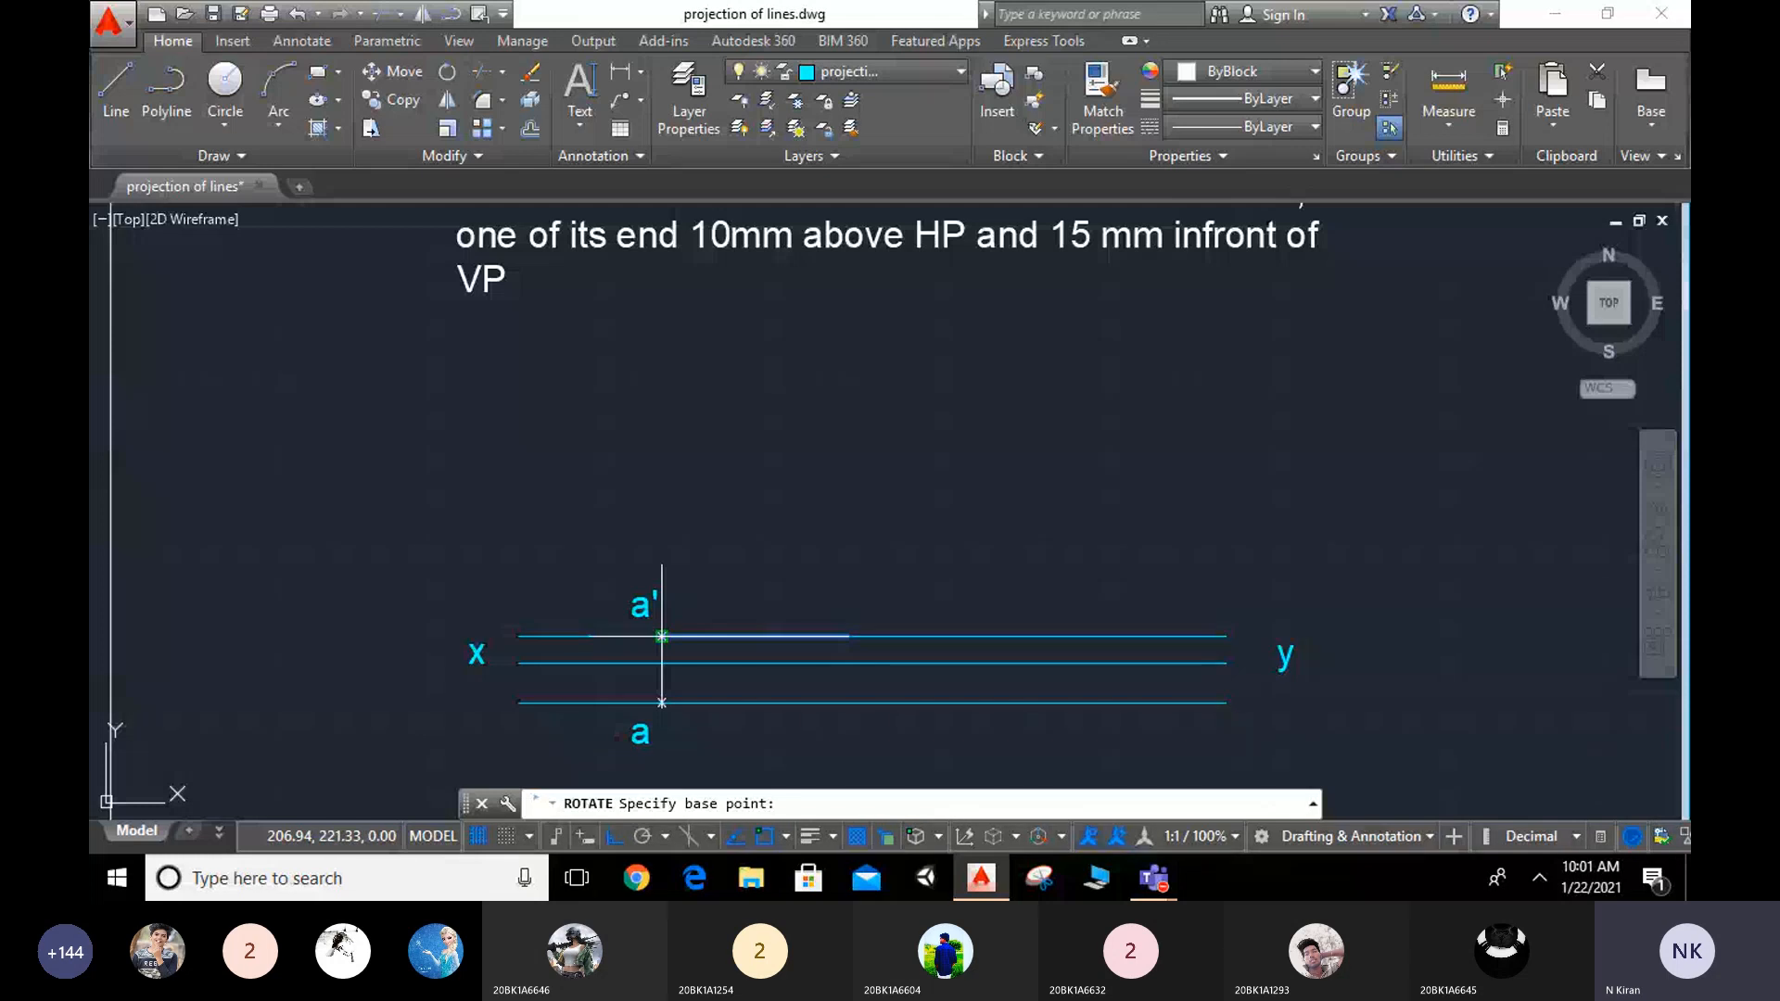
{"action": "left_click", "coordinate": [662, 635]}
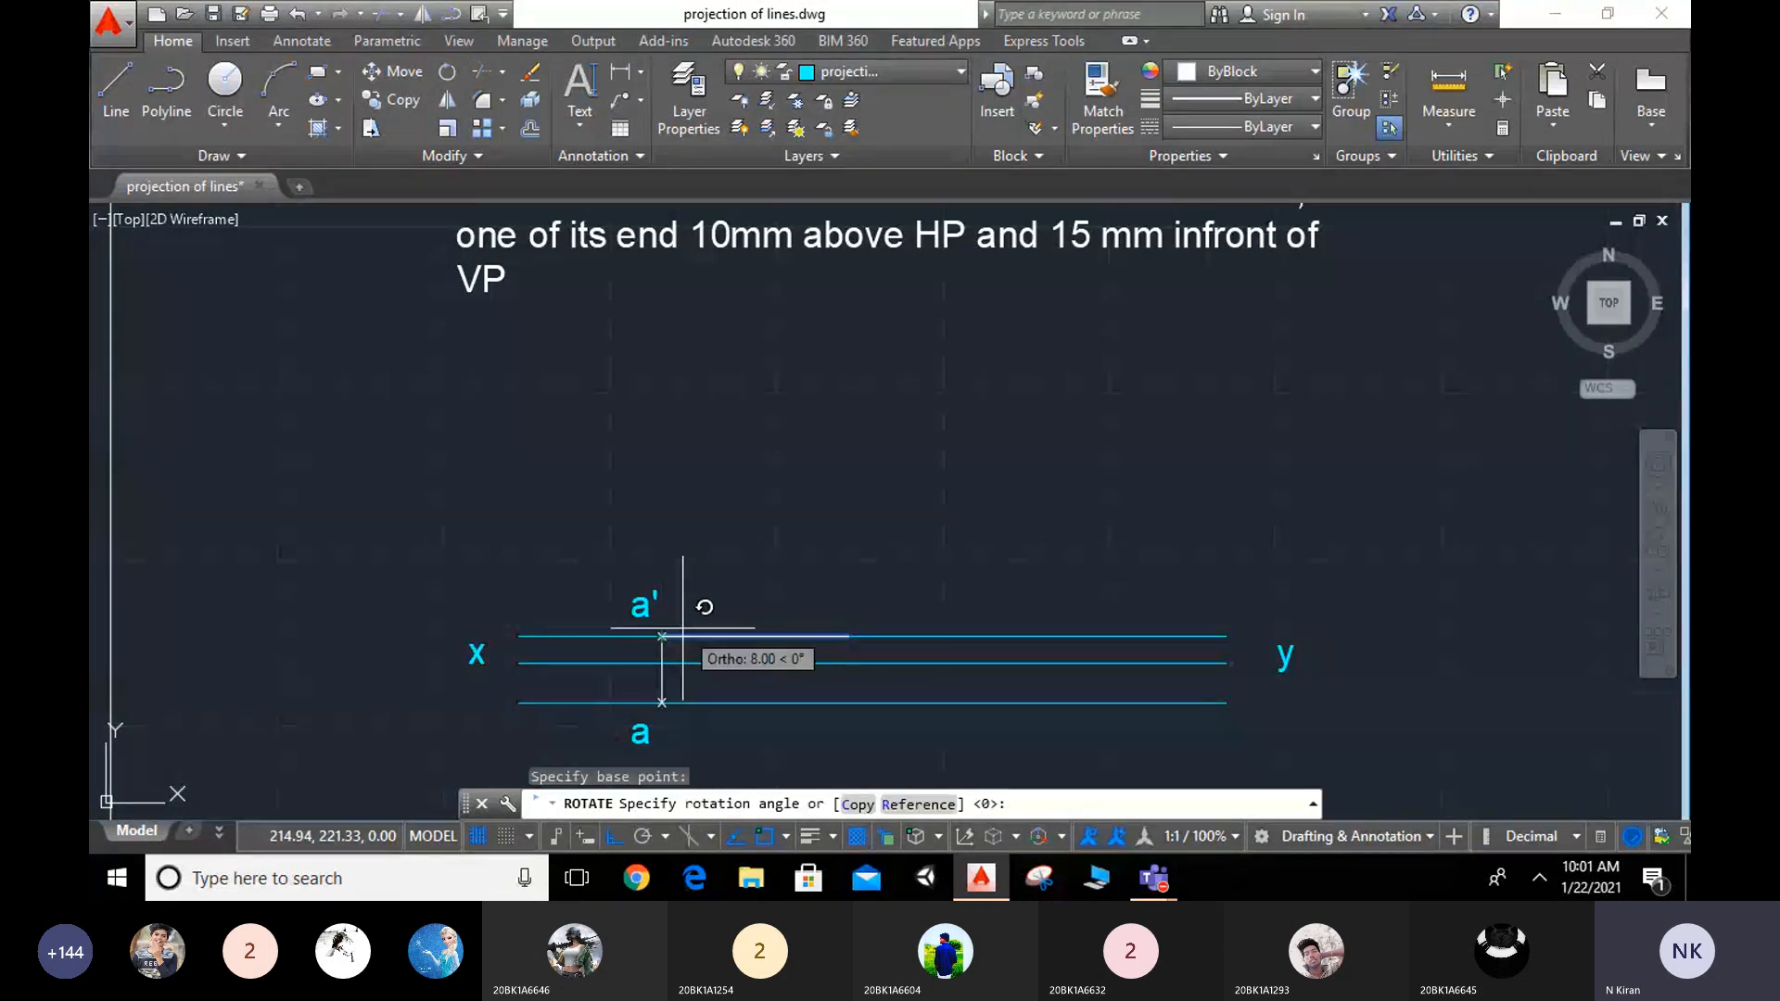
{"action": "type", "text": "4"}
{"action": "scroll", "coordinate": [683, 627], "scroll_direction": "down", "scroll_amount": 2}
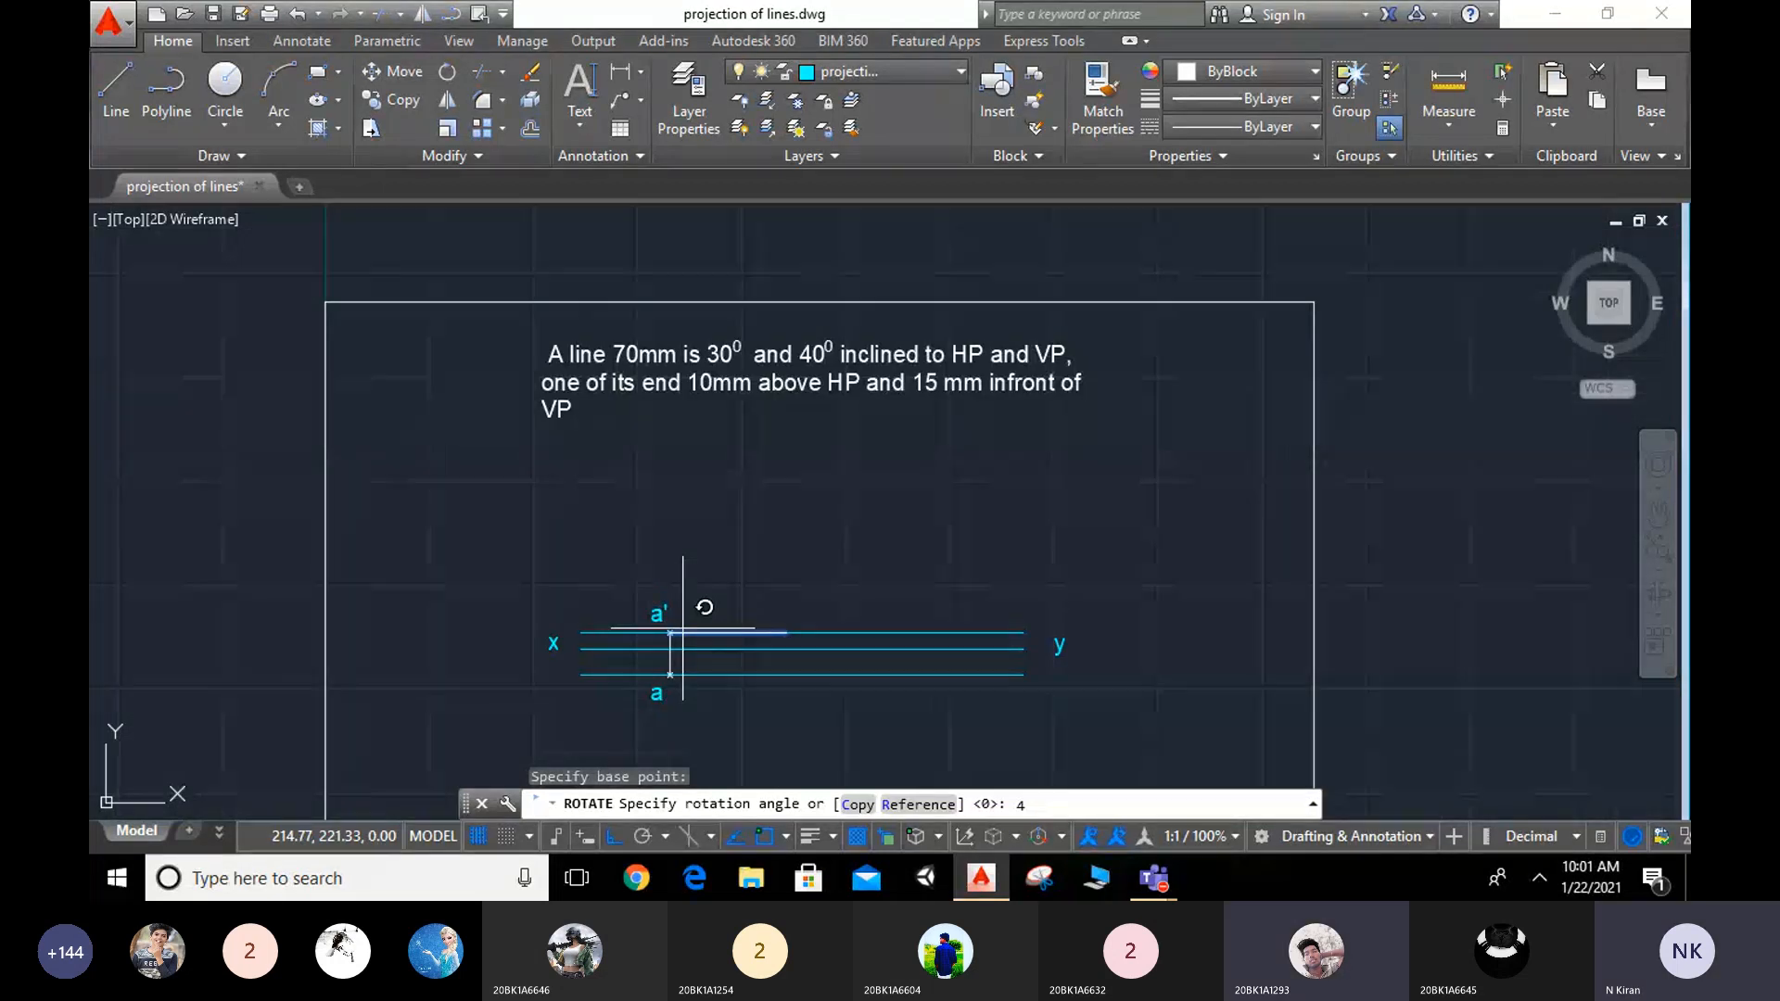
{"action": "type", "text": "30"}
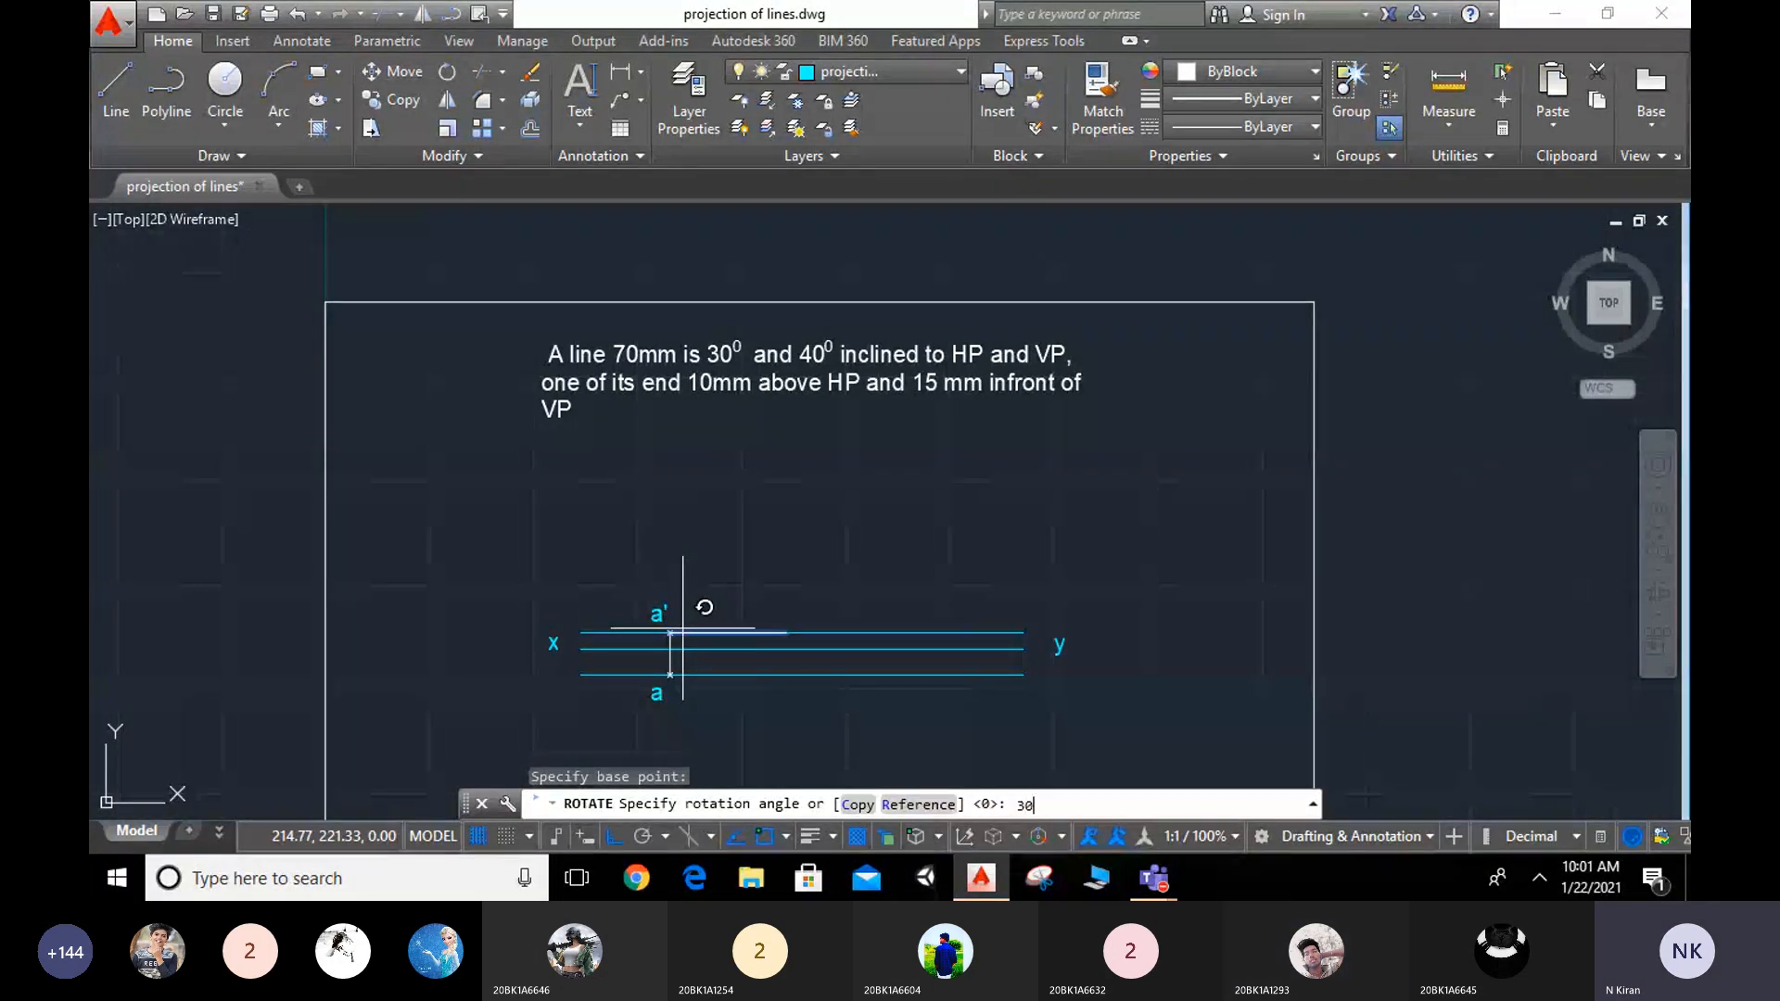
{"action": "key", "text": "Return"}
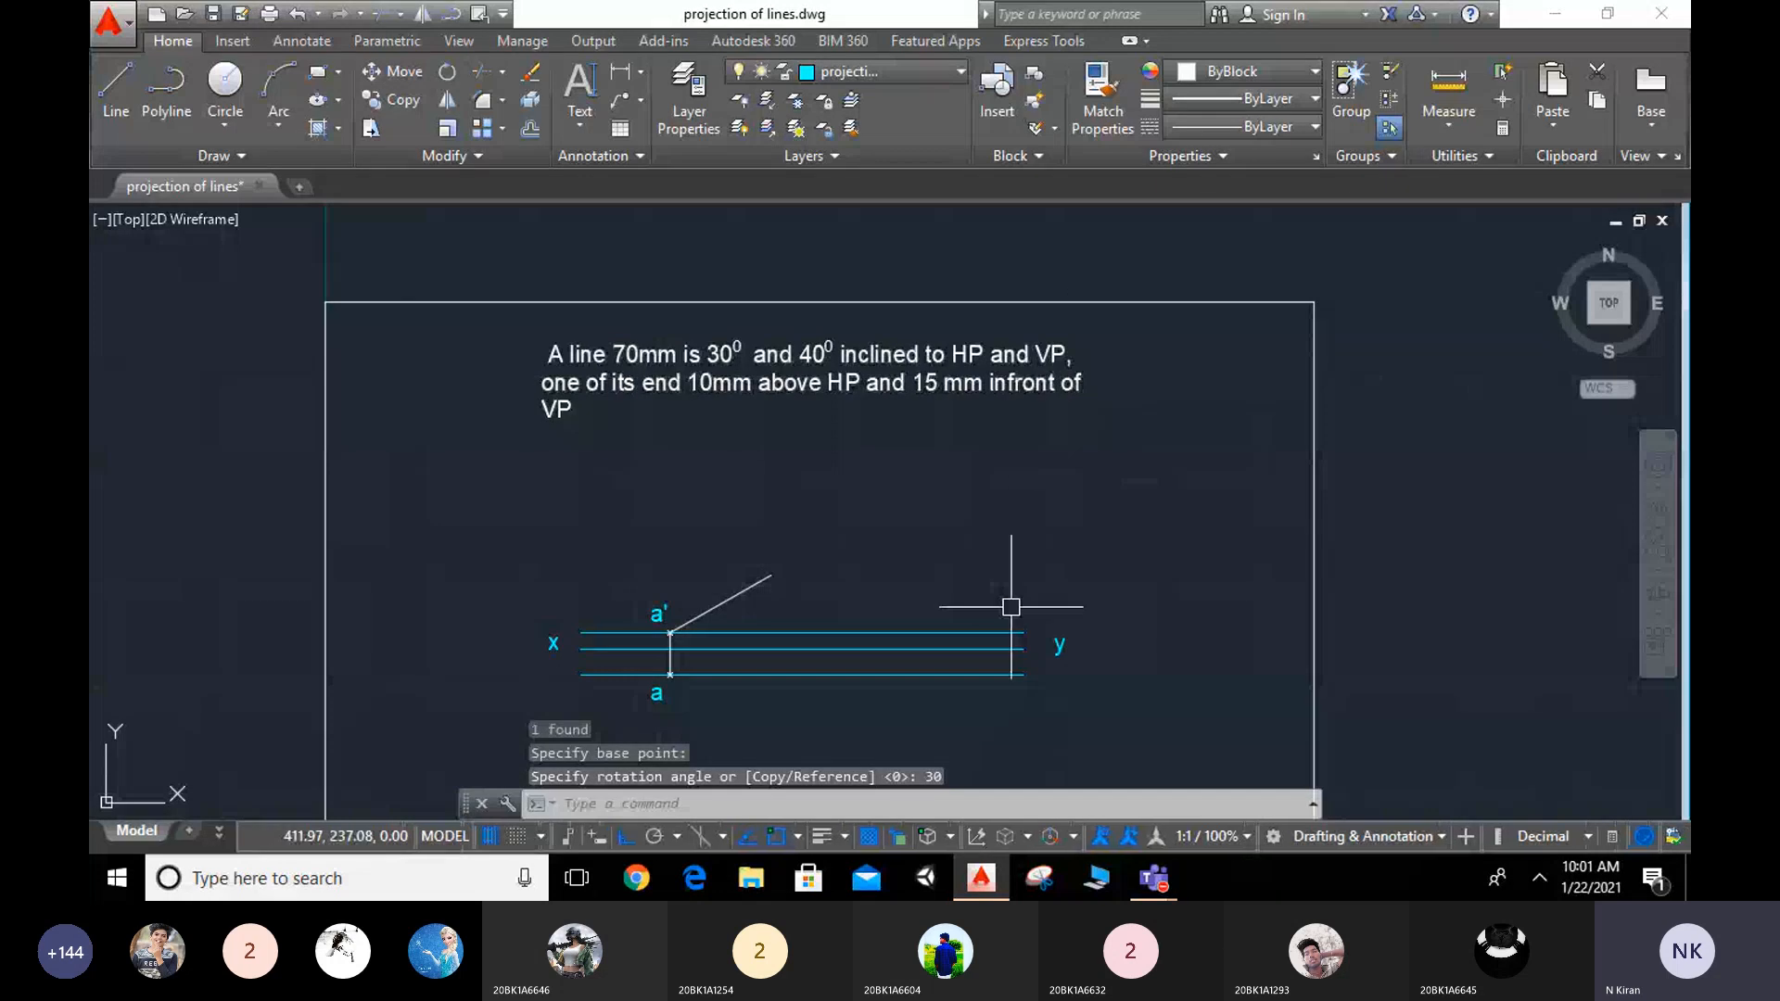
Step: Draw a vertical projector from the free end of the inclined line down to the lower horizontal line through a
{"action": "mouse_move", "coordinate": [1013, 603]}
{"action": "middle_mouse_down"}
{"action": "mouse_move", "coordinate": [1033, 454]}
{"action": "mouse_move", "coordinate": [1093, 453]}
{"action": "middle_mouse_up"}
{"action": "scroll", "coordinate": [894, 422], "scroll_direction": "up", "scroll_amount": 2}
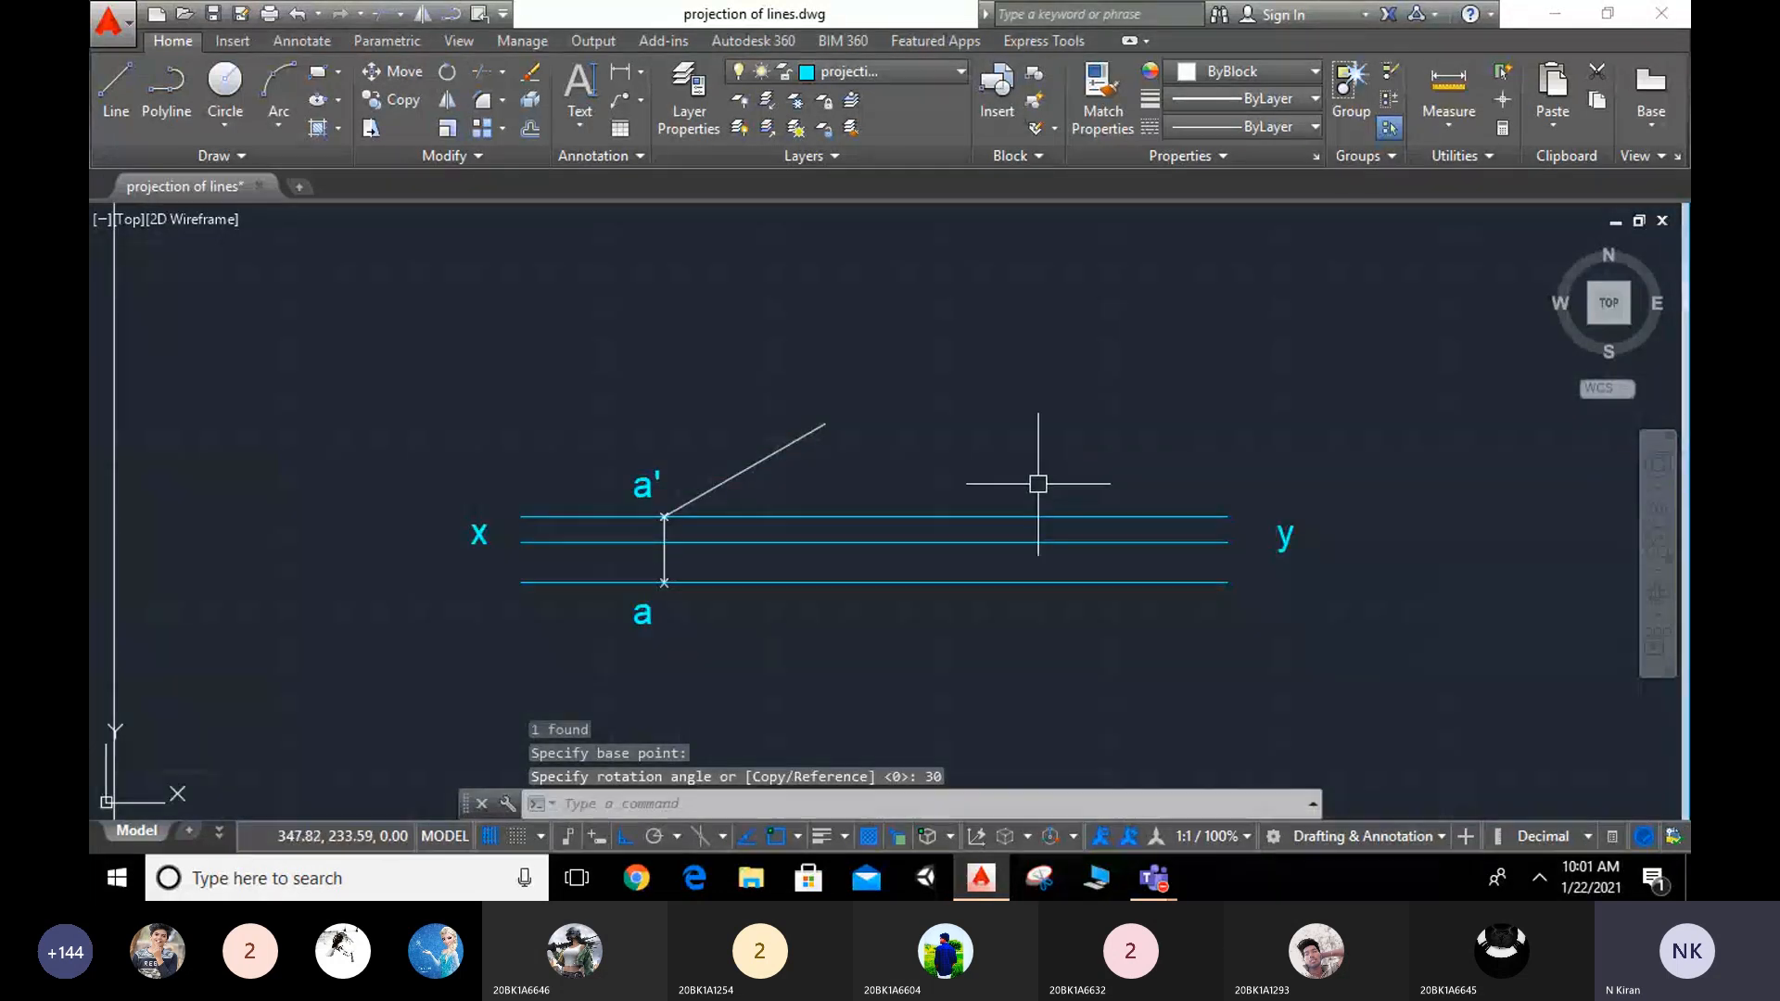
{"action": "scroll", "coordinate": [1037, 481], "scroll_direction": "up", "scroll_amount": 2}
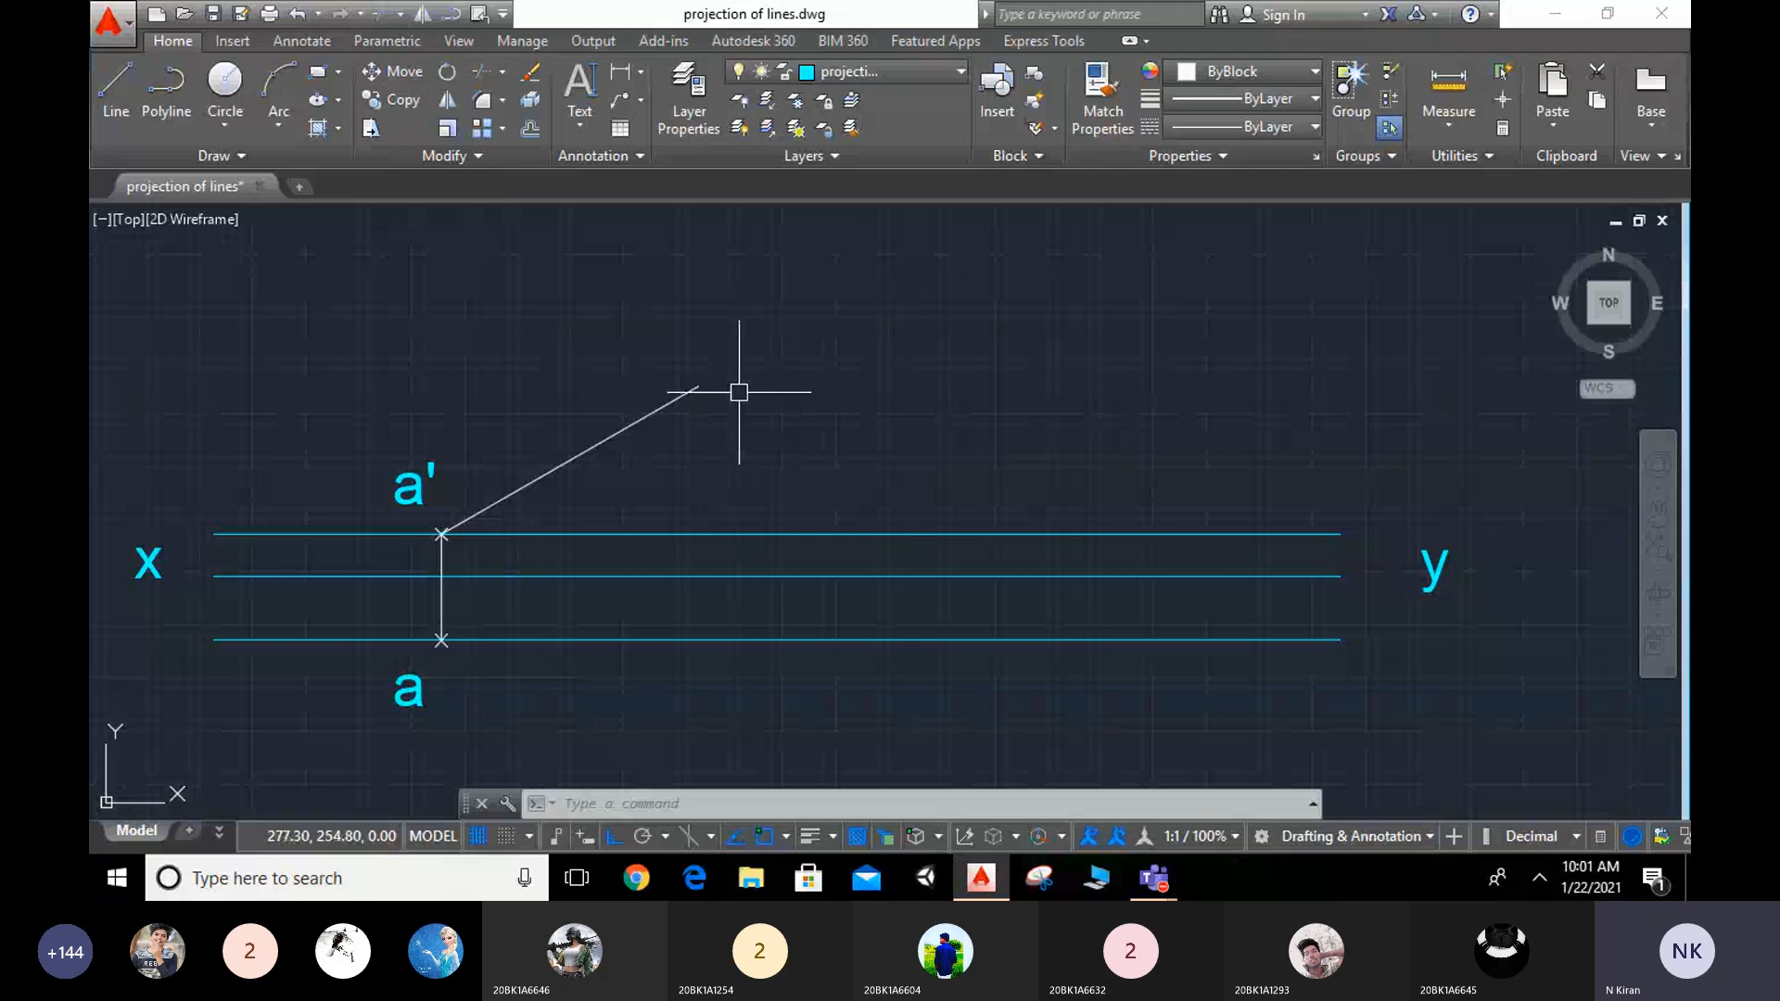
{"action": "left_click", "coordinate": [888, 75]}
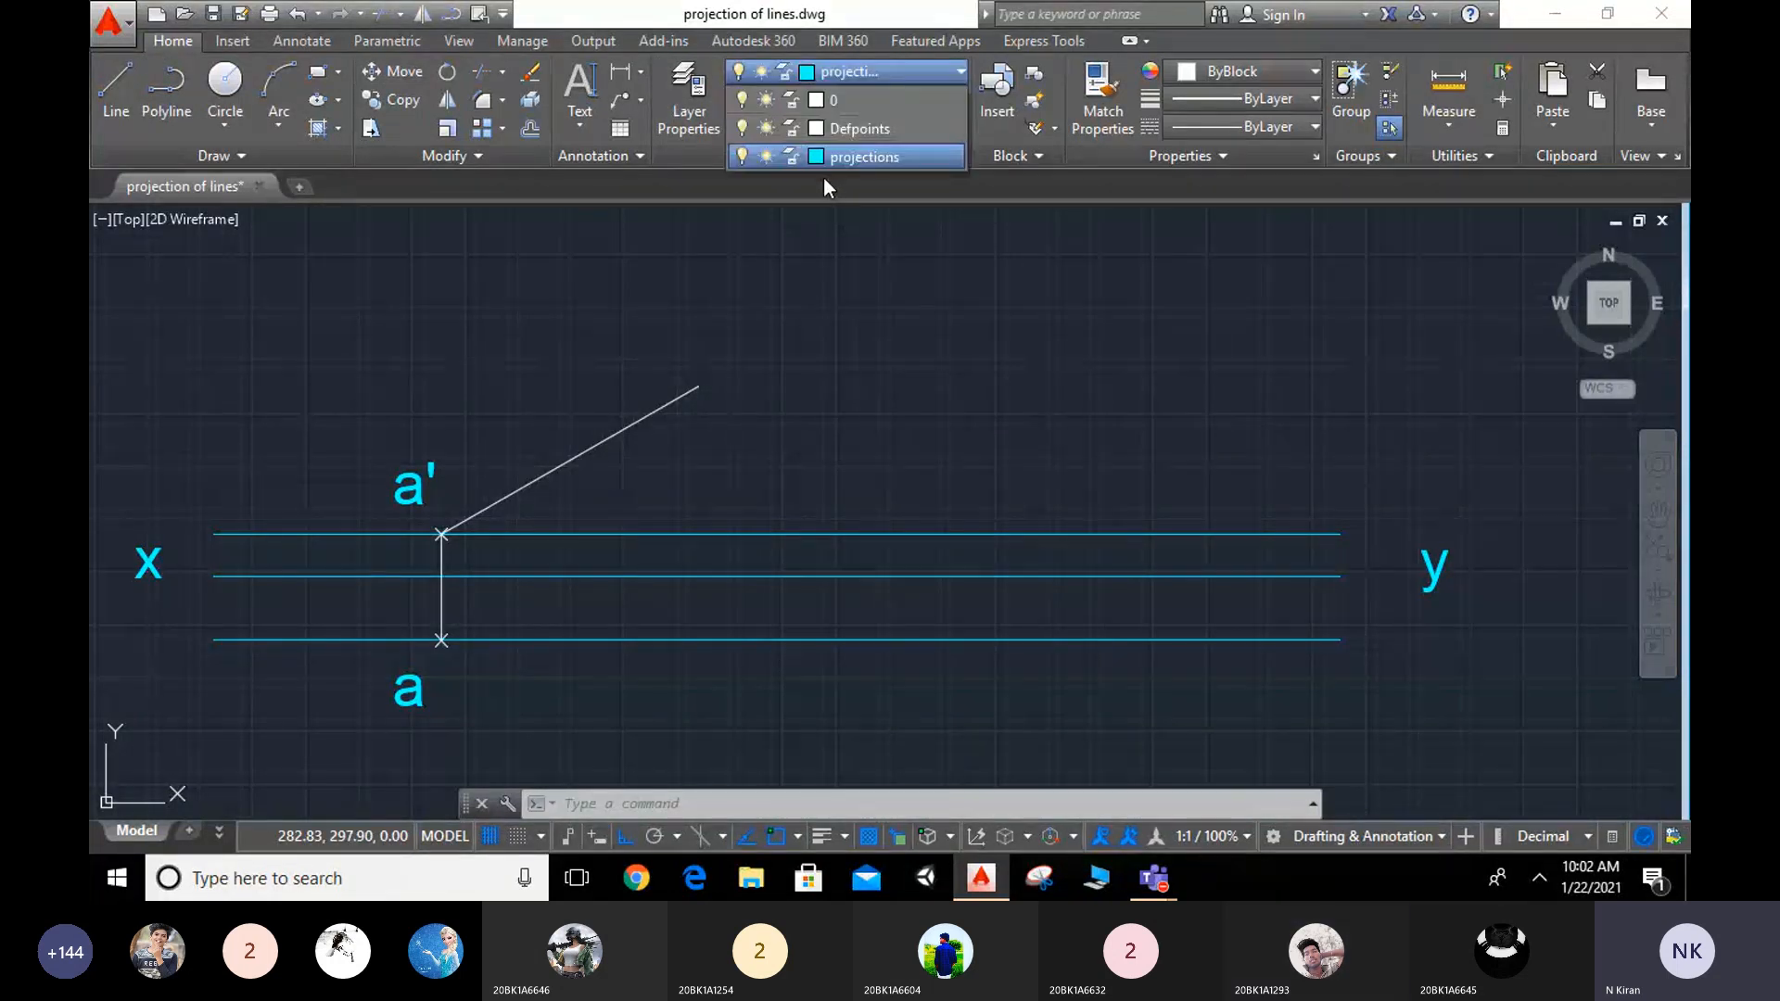
{"action": "left_click", "coordinate": [119, 85]}
{"action": "left_click", "coordinate": [698, 386]}
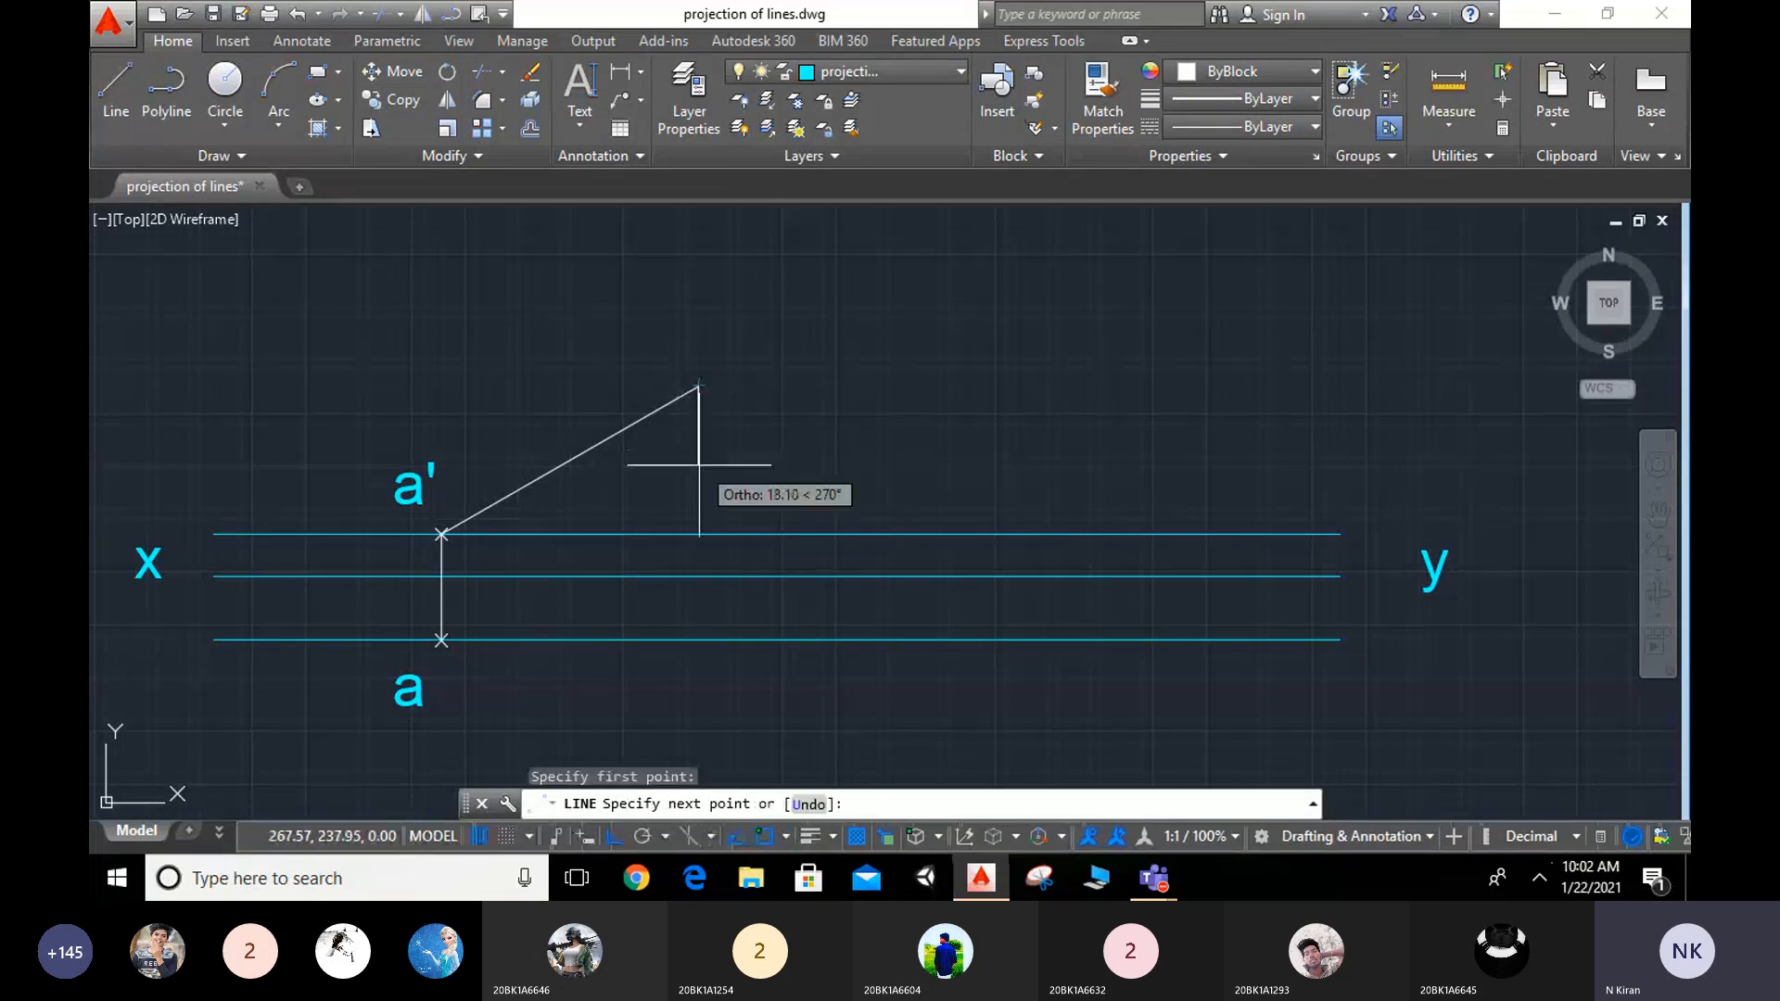
{"action": "left_click", "coordinate": [698, 639]}
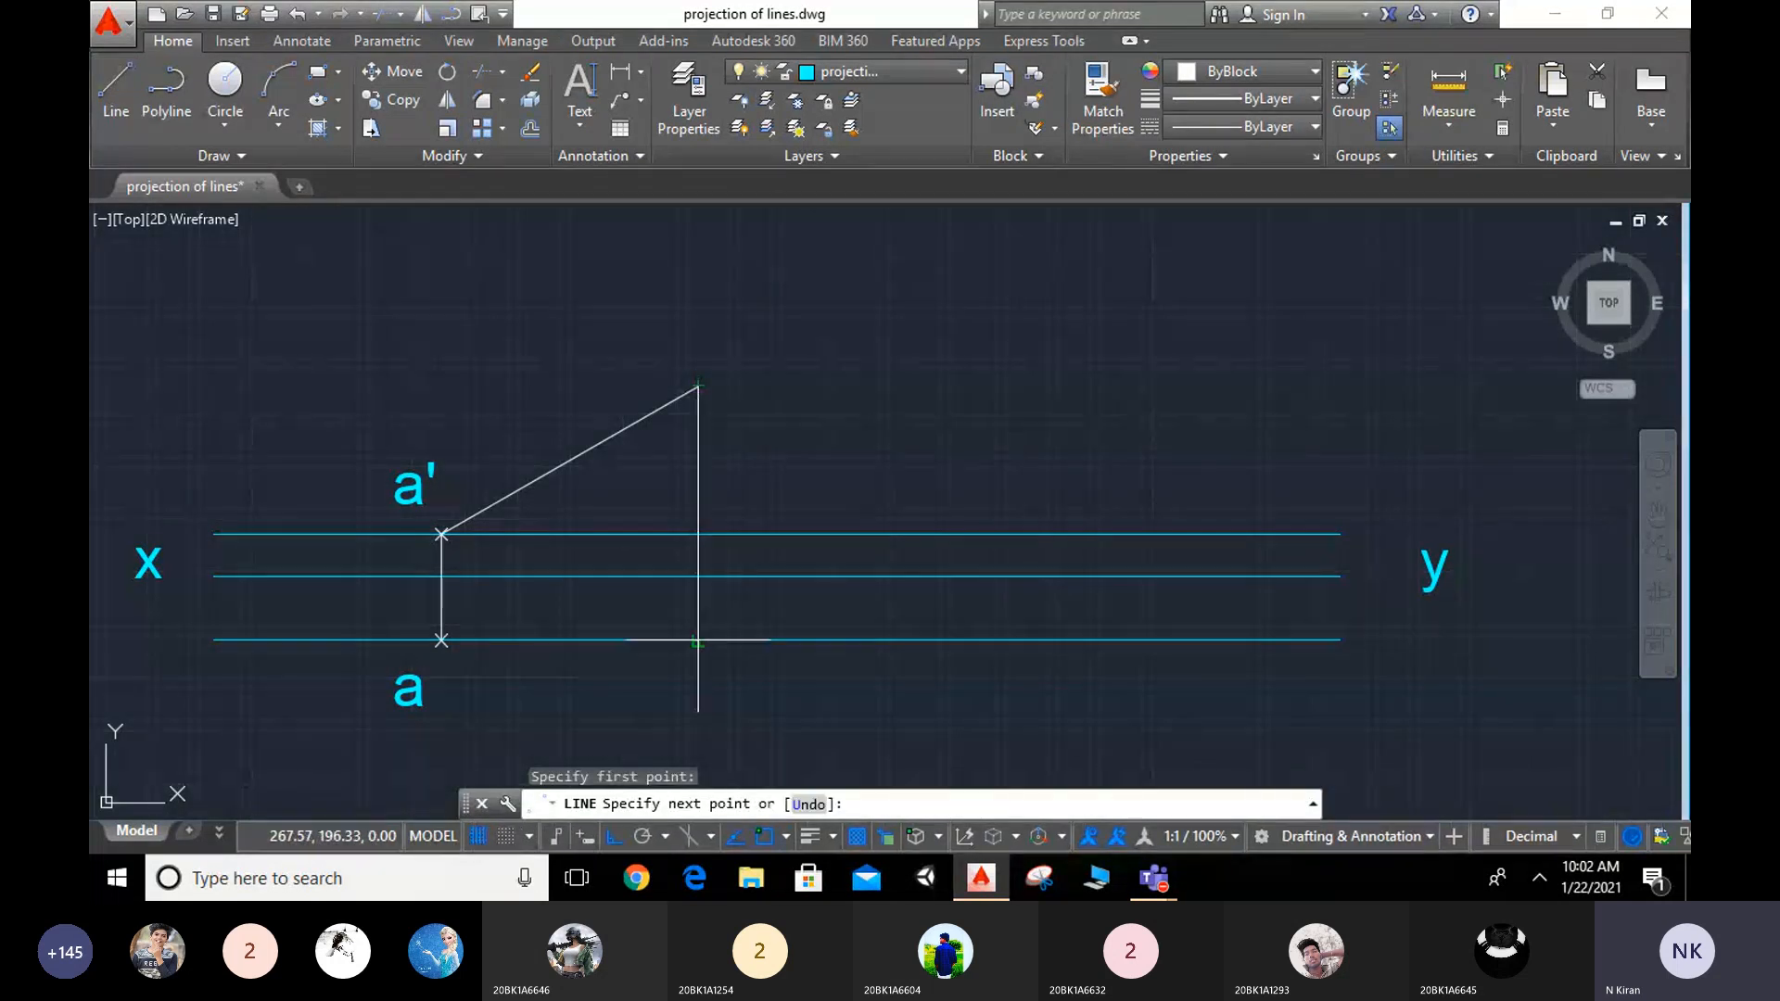
{"action": "key", "text": "Escape"}
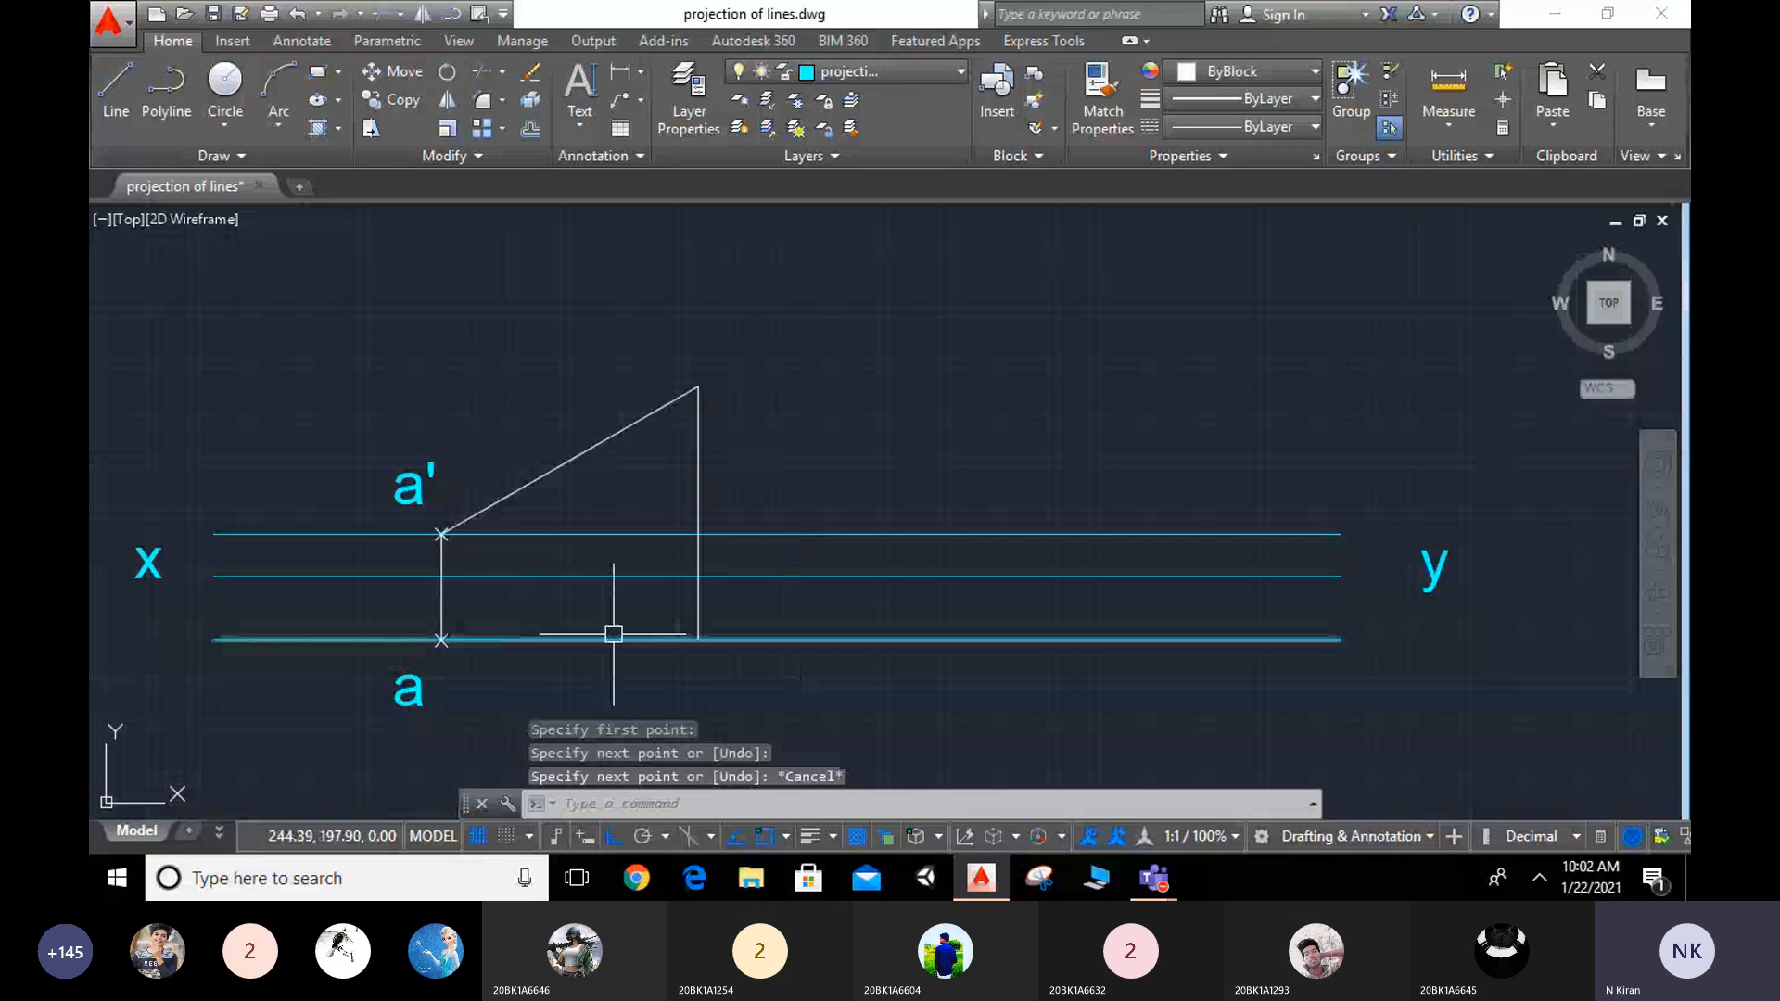
Step: Draw a horizontal line from point a along the lower line to the foot of the new projector
{"action": "left_click", "coordinate": [118, 90]}
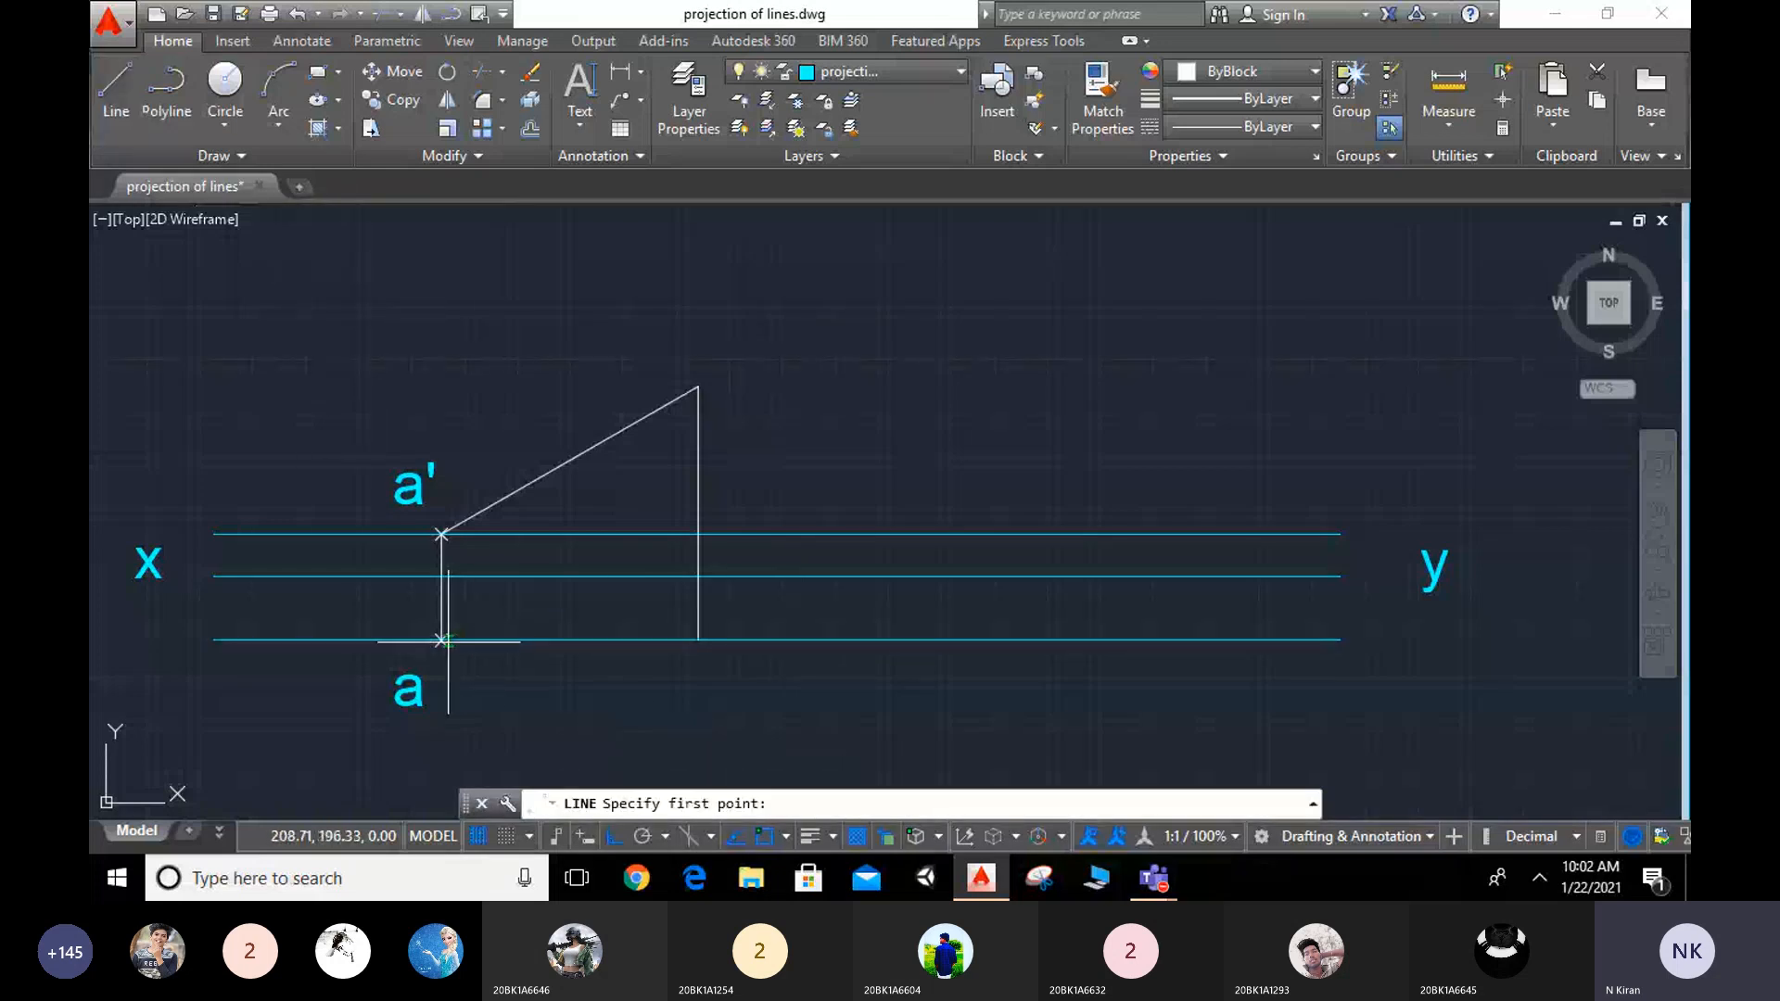
{"action": "left_click", "coordinate": [441, 639]}
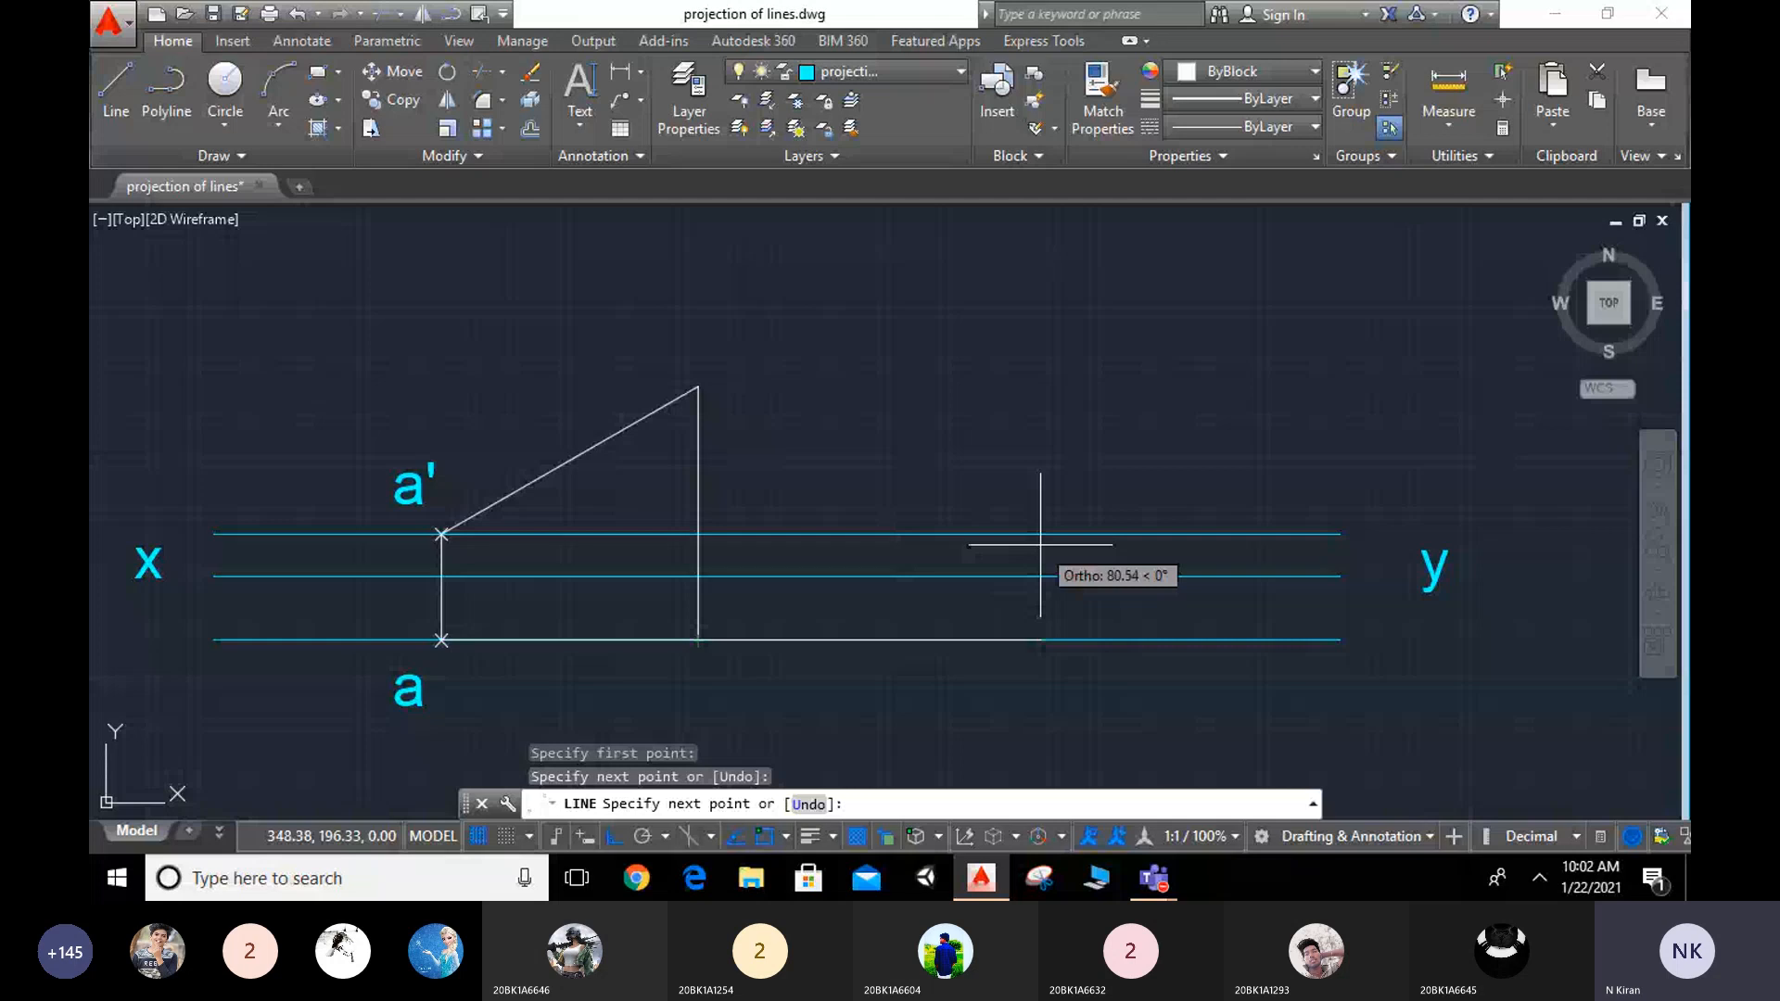
{"action": "key", "text": "Escape"}
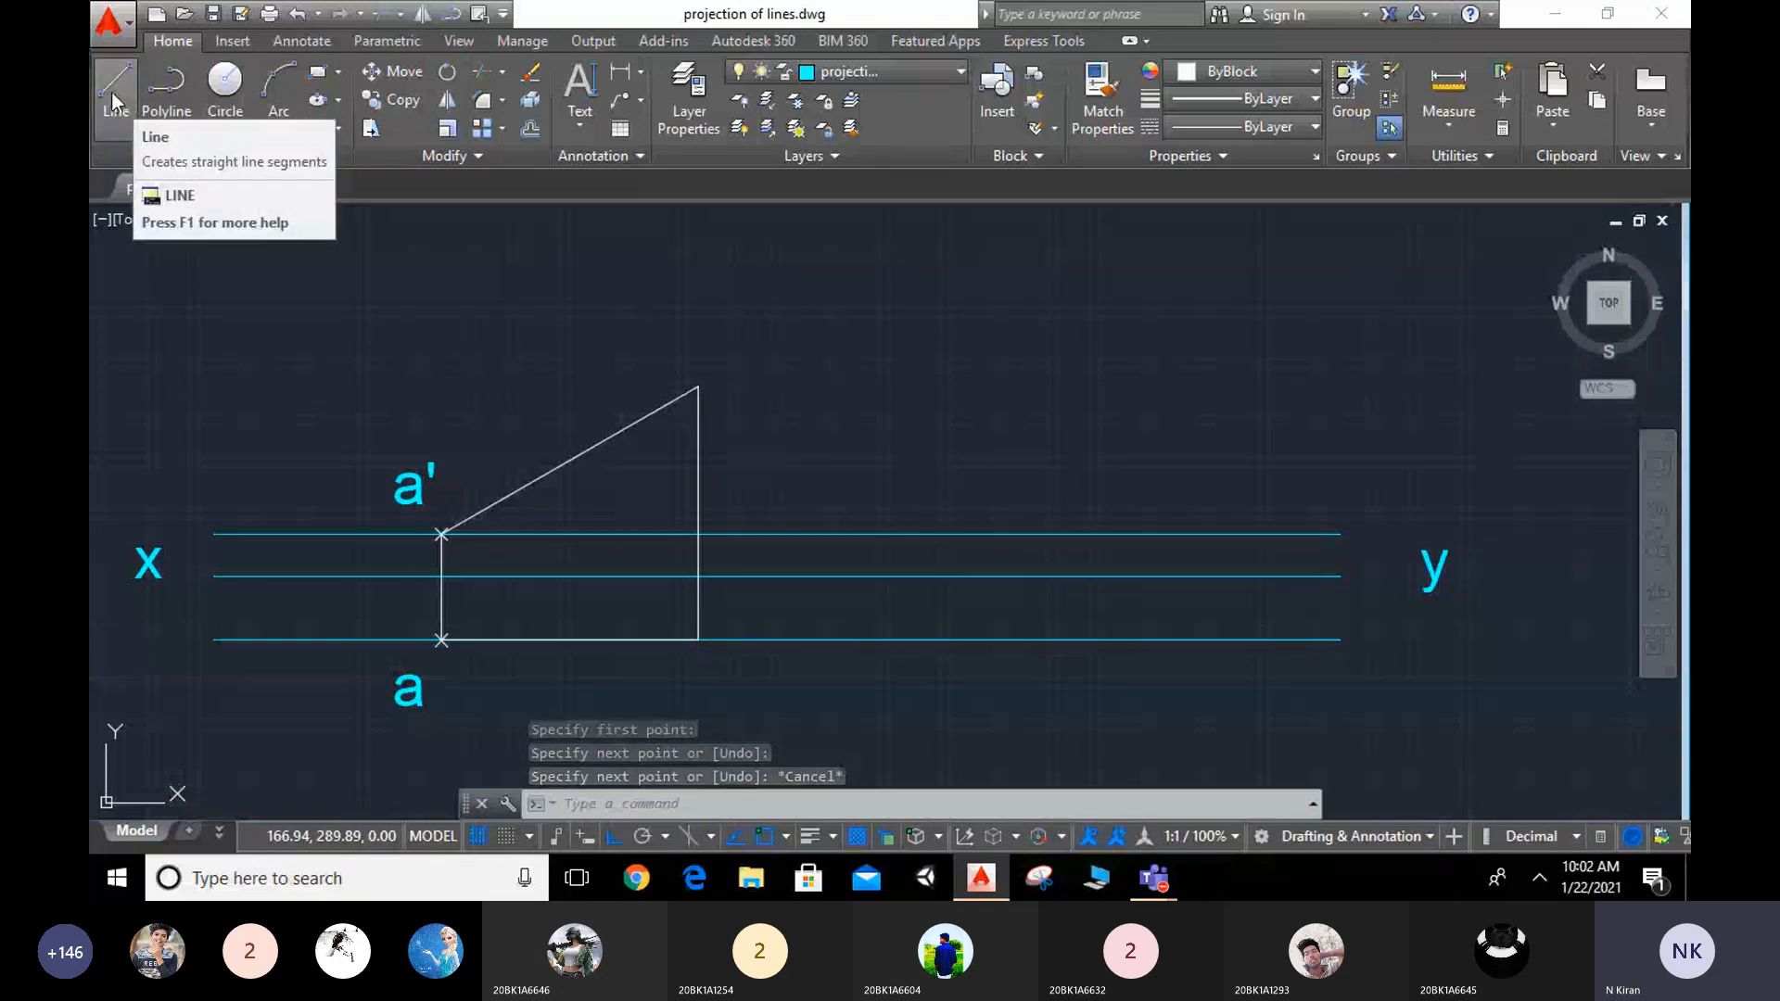
{"action": "left_click", "coordinate": [393, 99]}
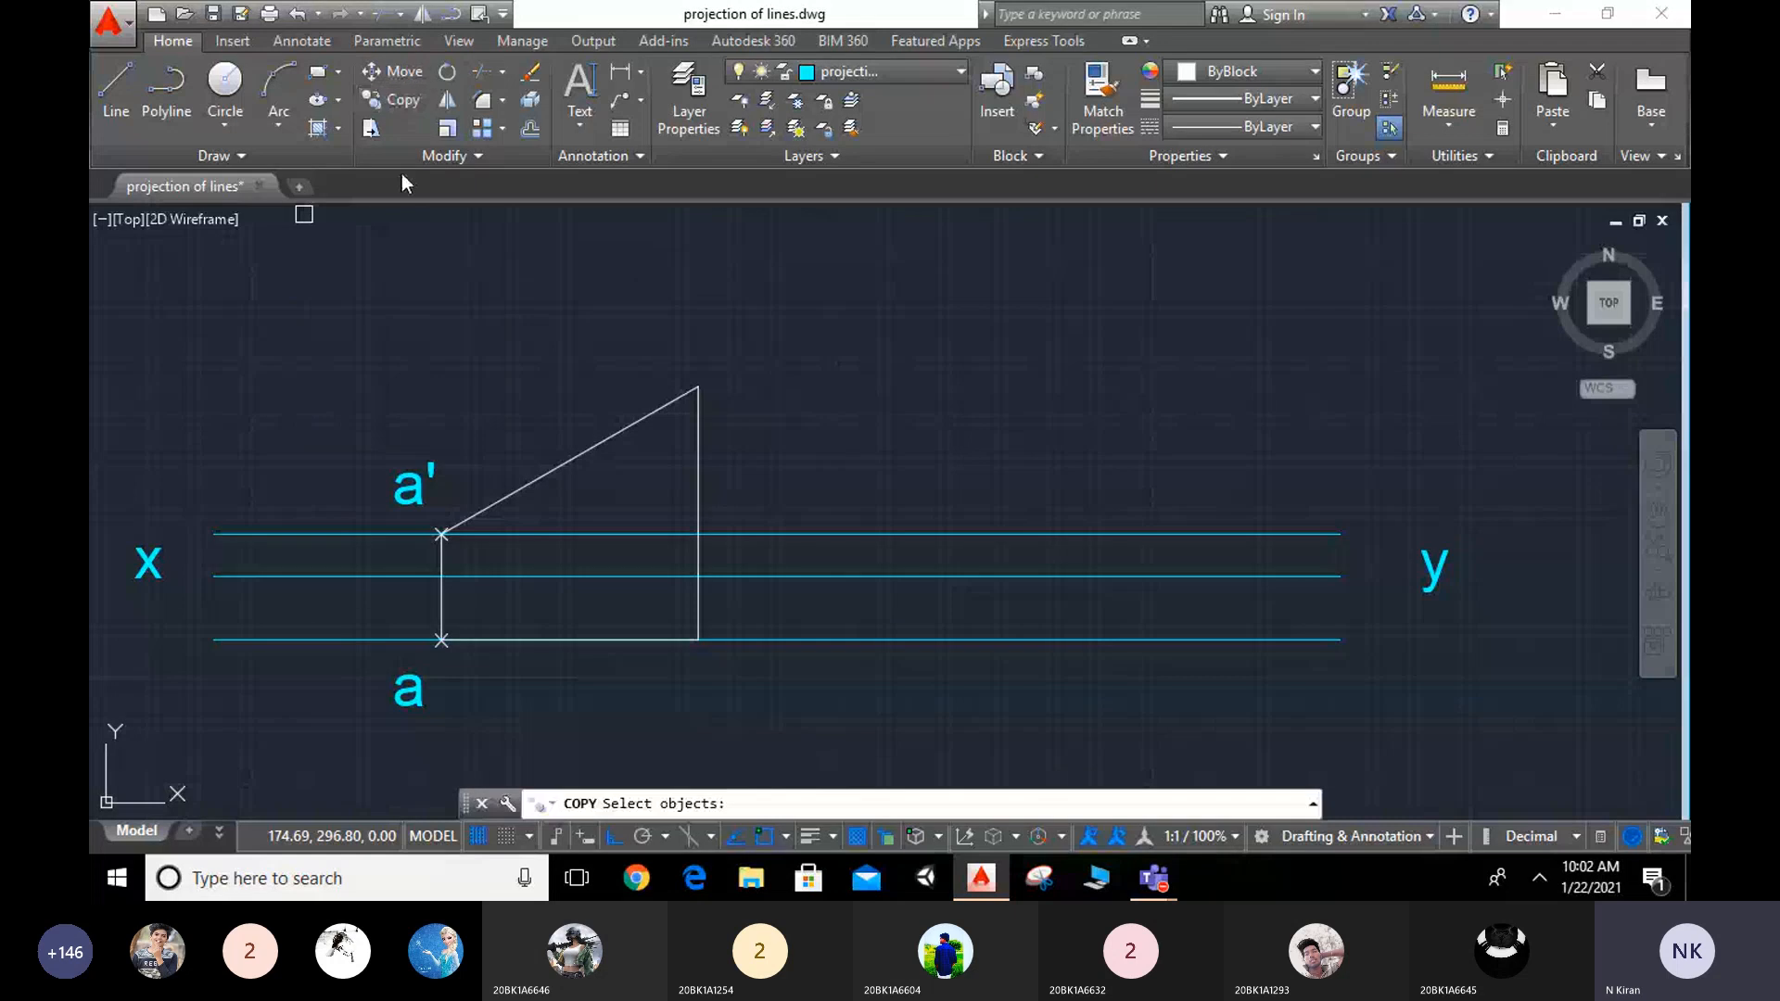
{"action": "left_click", "coordinate": [423, 483]}
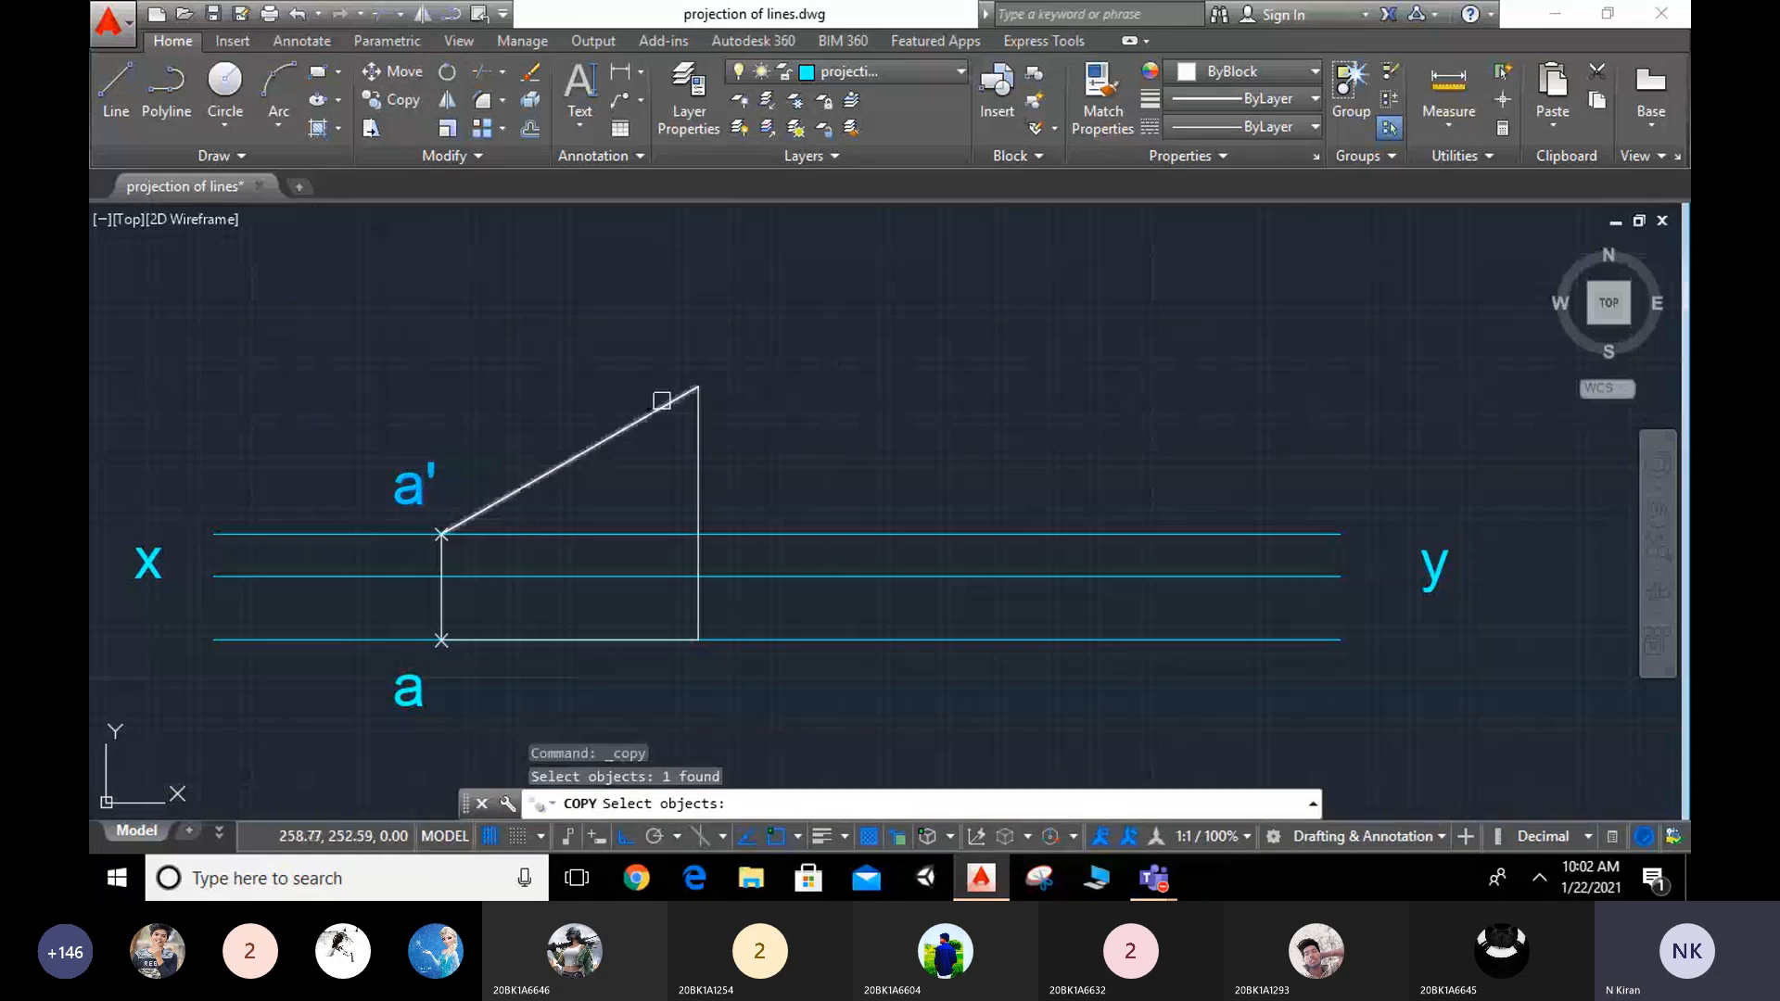
{"action": "key", "text": "Escape"}
{"action": "key", "text": "Escape"}
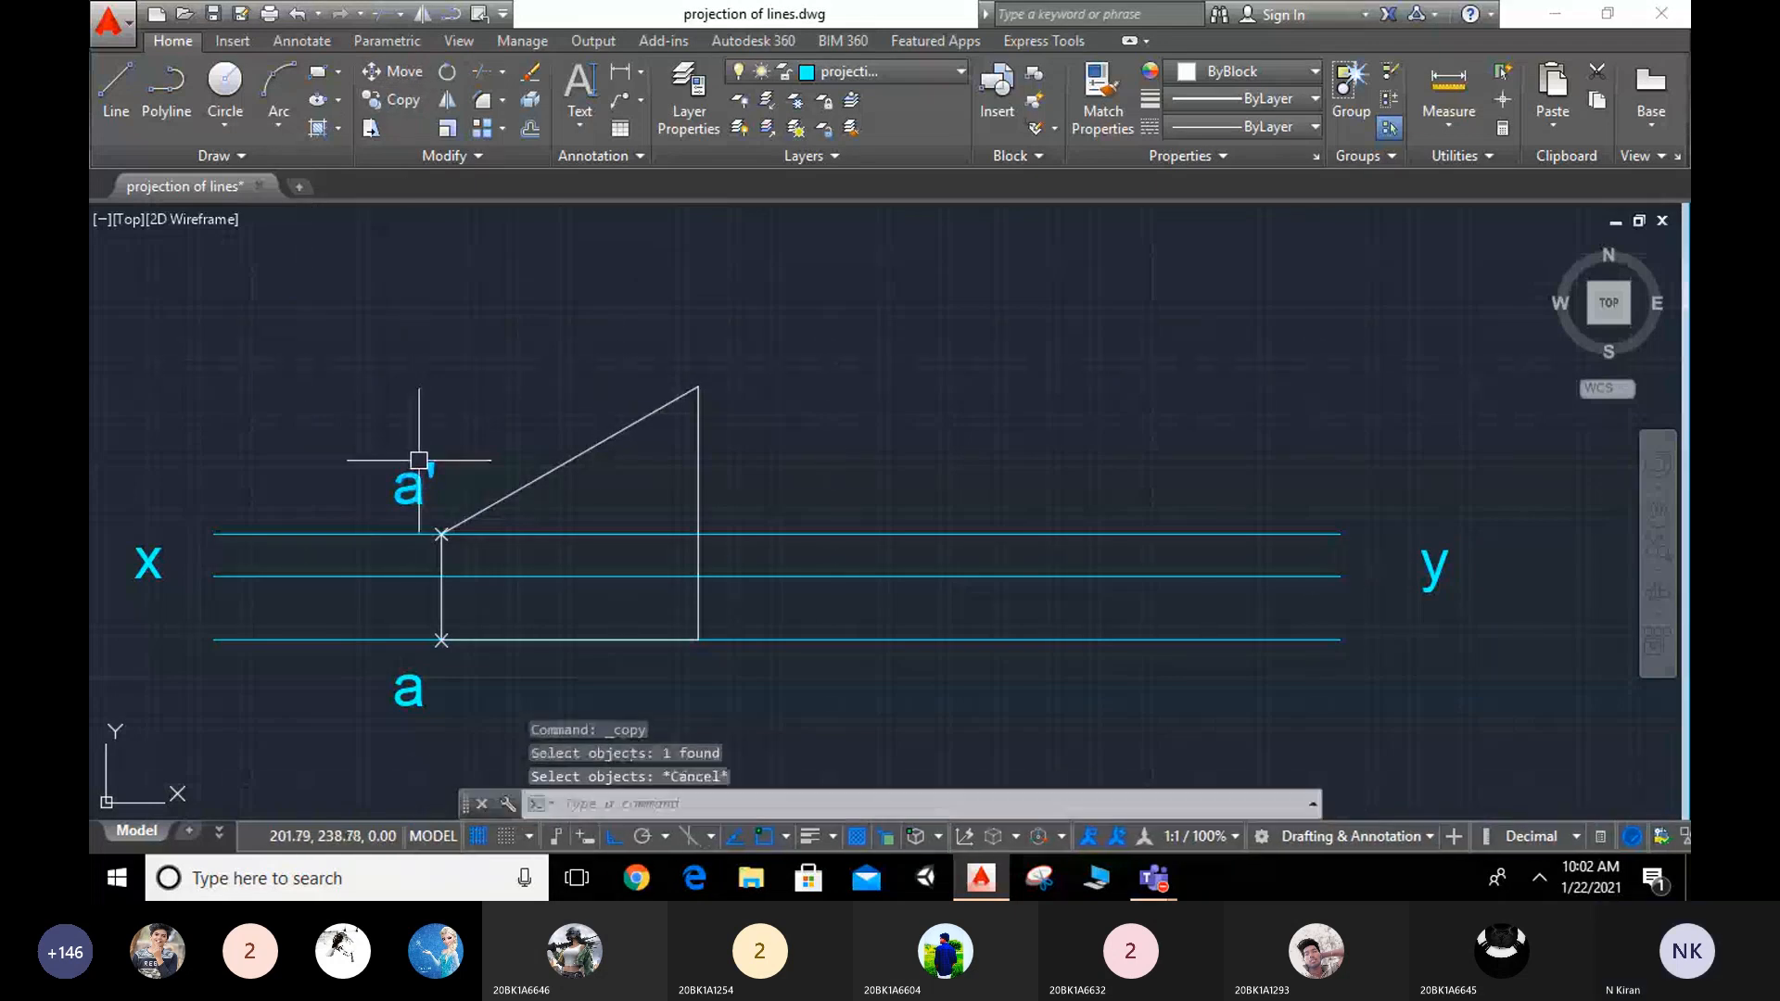
Step: Copy the a' label, with ortho off, to just above the inclined line's free end and just below the new projector's foot
{"action": "left_click", "coordinate": [393, 99]}
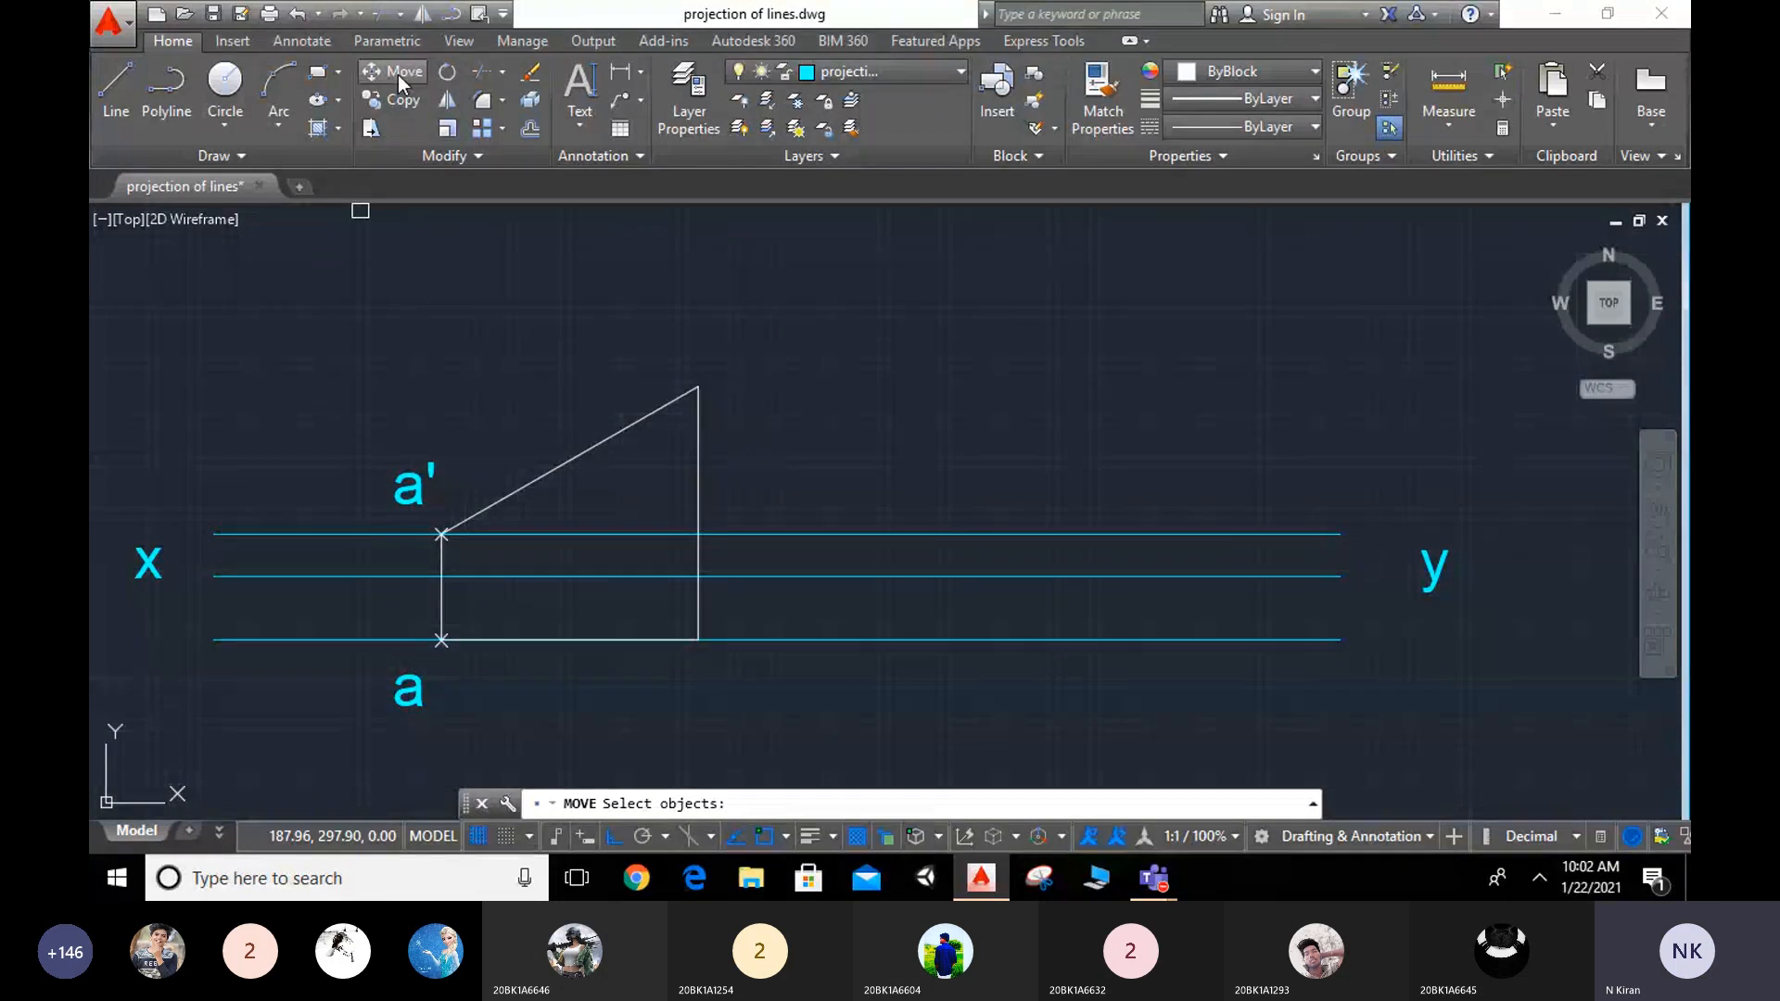
{"action": "left_click", "coordinate": [401, 491]}
{"action": "key", "text": "Return"}
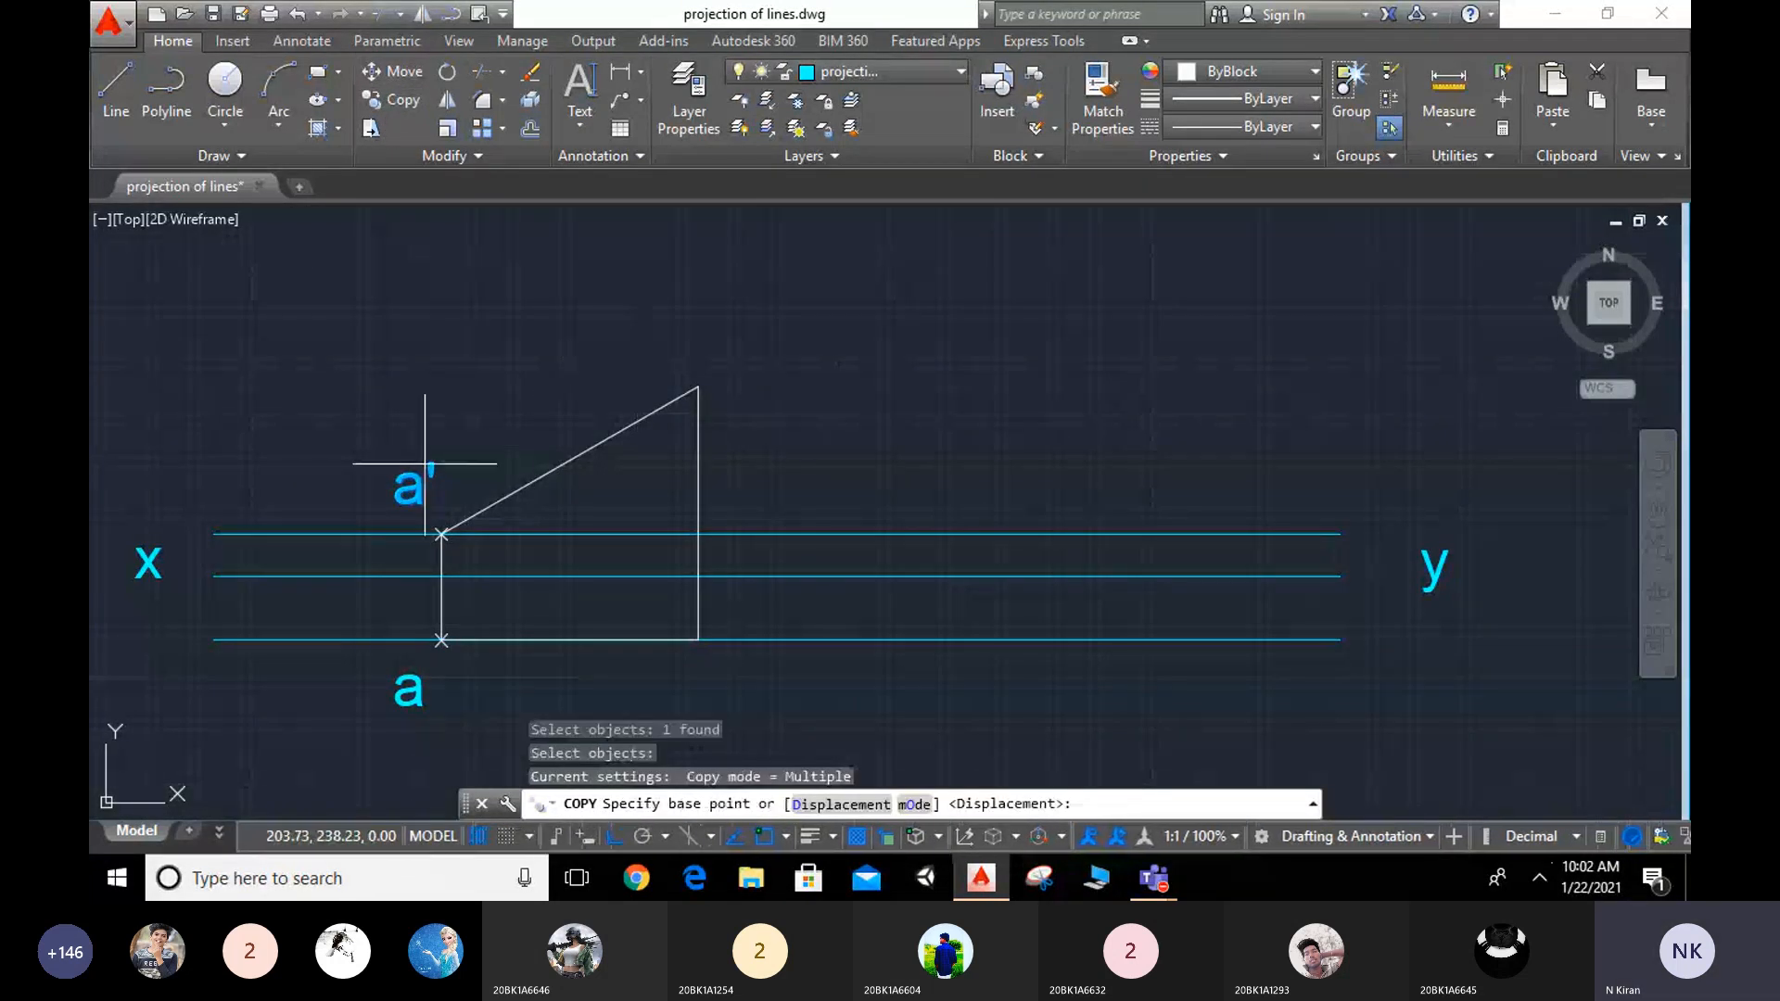
{"action": "left_click", "coordinate": [408, 485]}
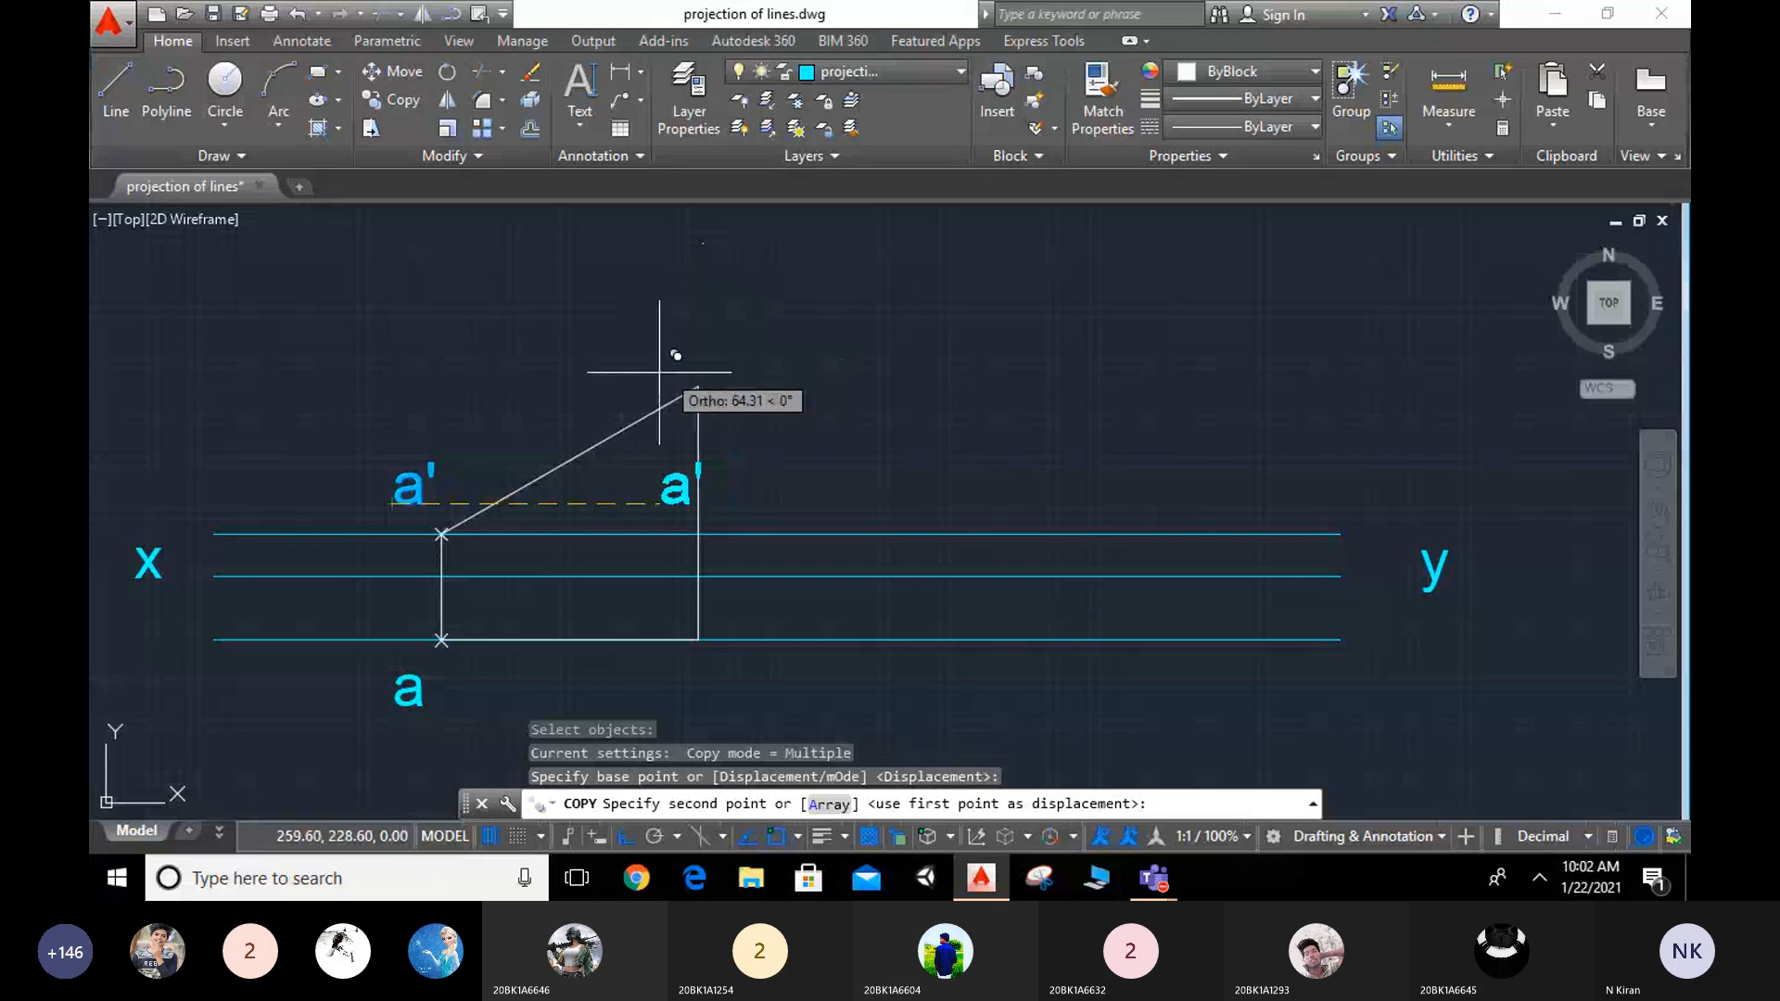
{"action": "key", "text": "F8"}
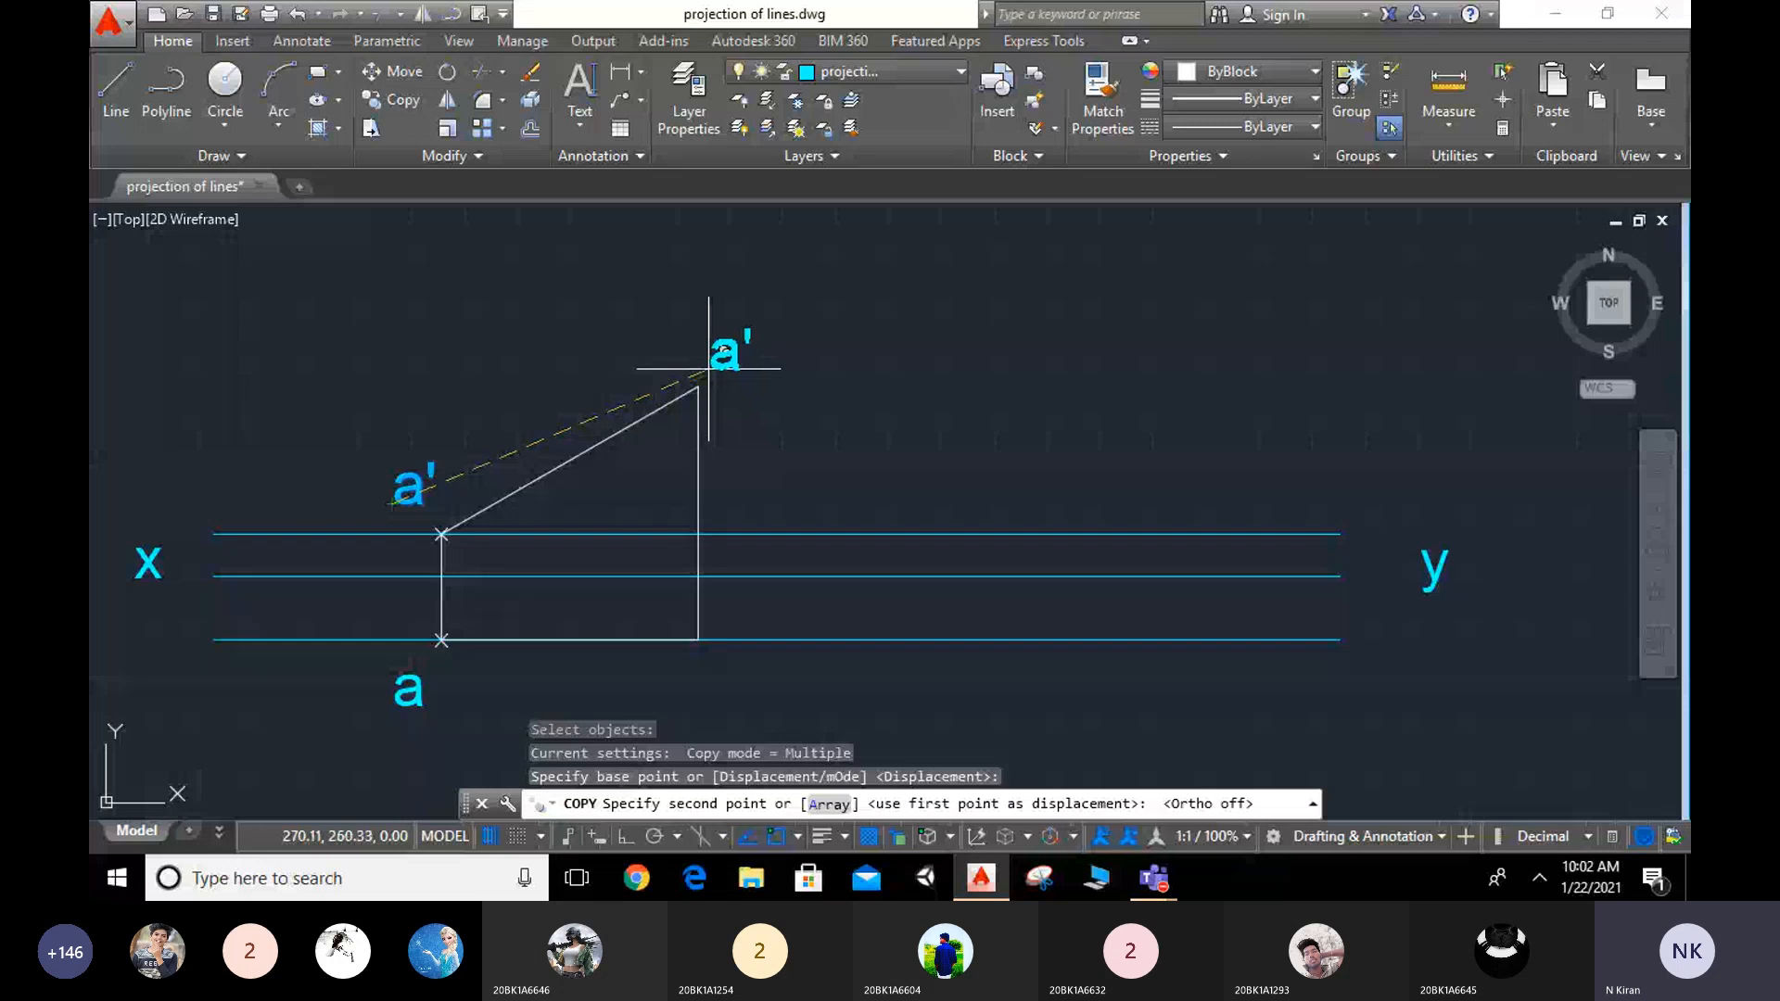
{"action": "left_click", "coordinate": [708, 360]}
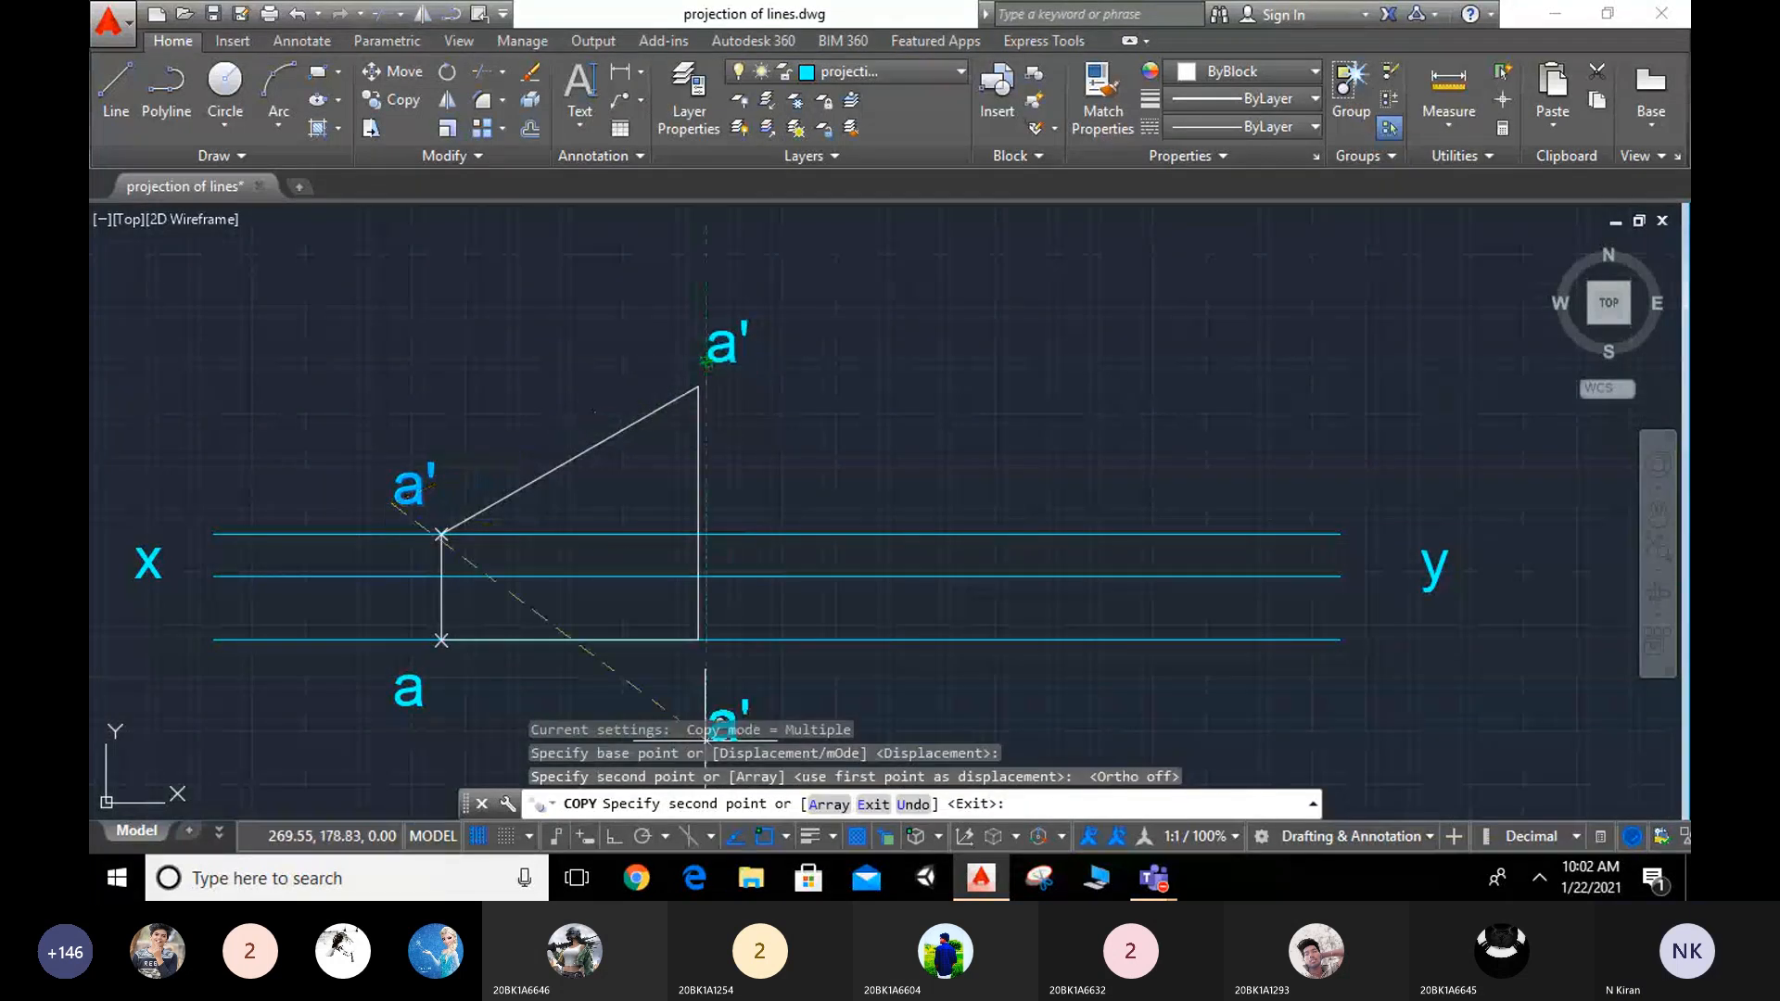
{"action": "left_click", "coordinate": [705, 696]}
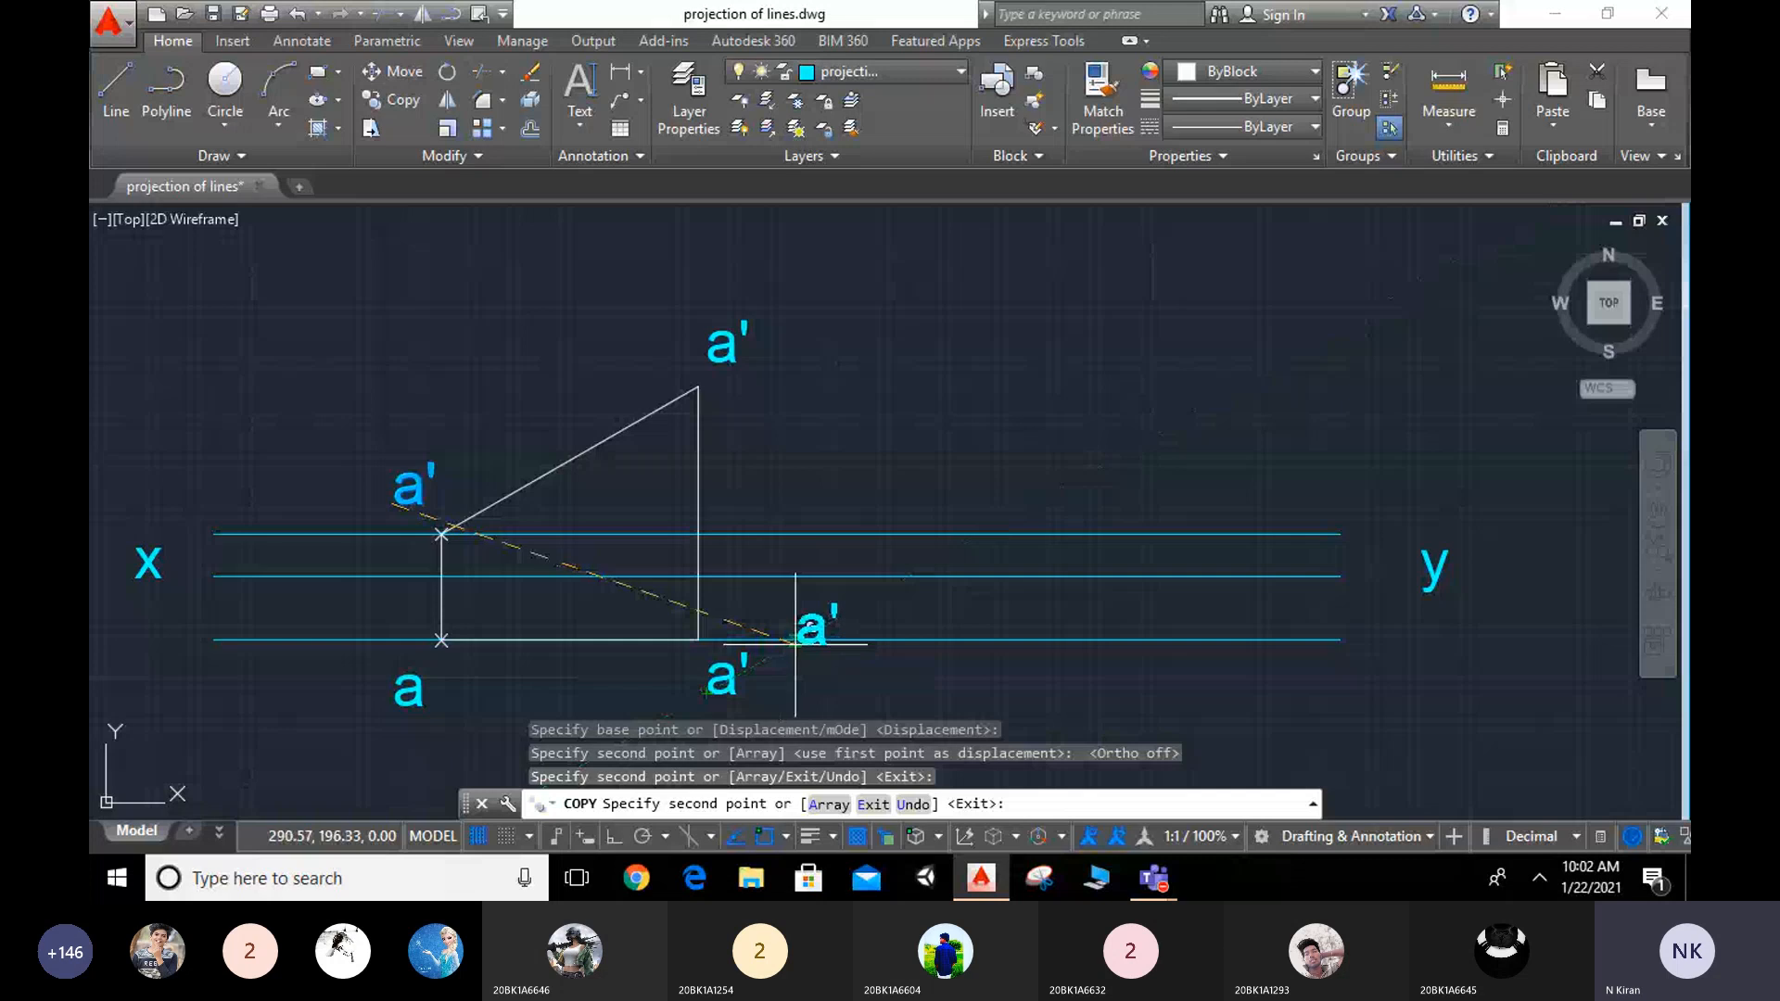
{"action": "key", "text": "Escape"}
Step: Change the copied label below the new projector to b1 and the one above it to b1'
{"action": "double_click", "coordinate": [712, 691]}
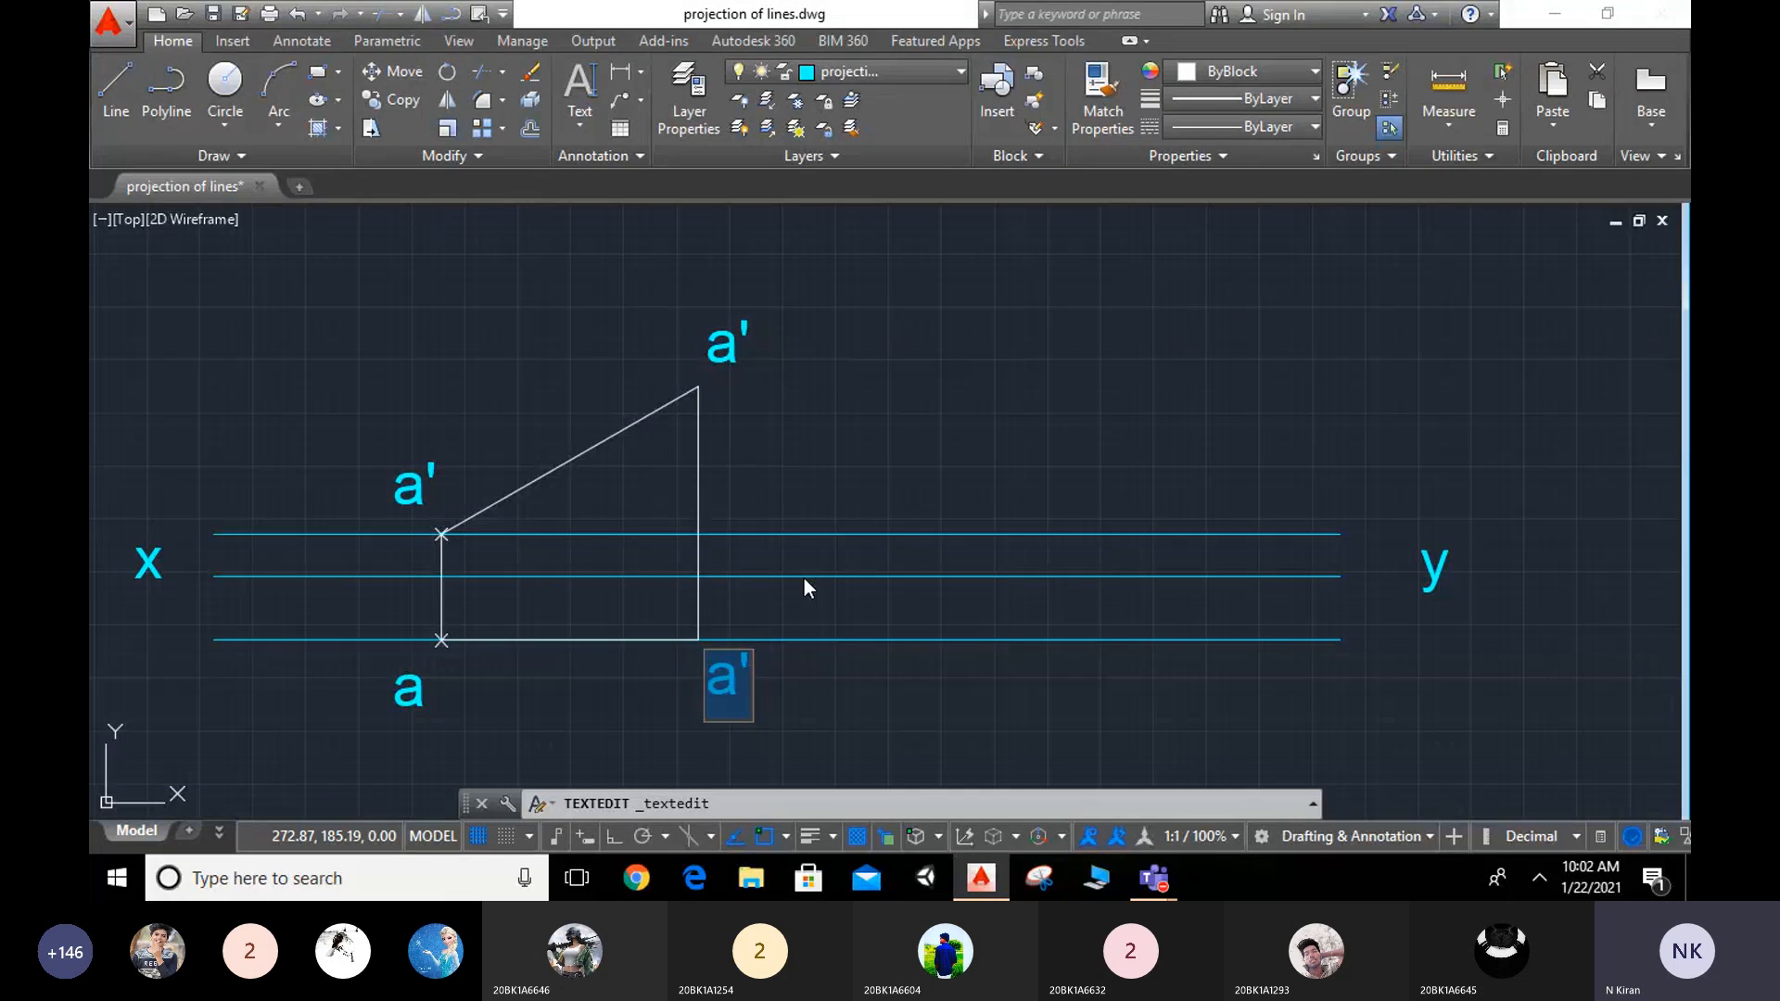
{"action": "type", "text": "b"}
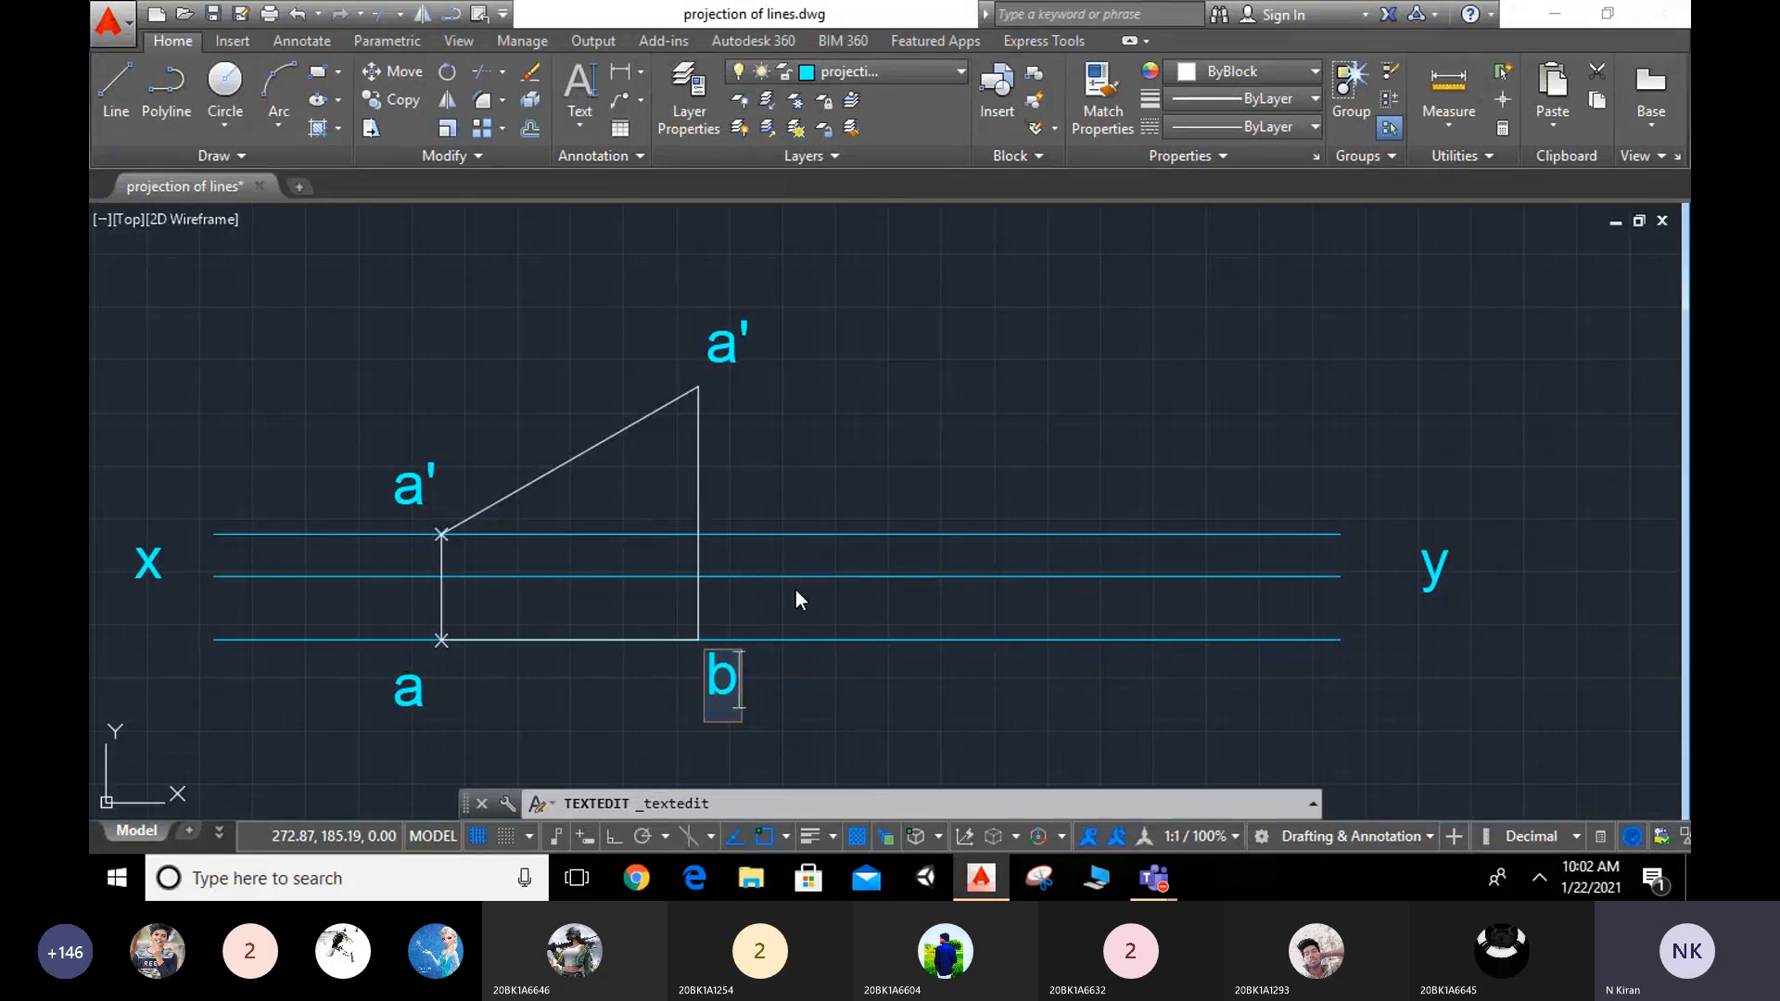
{"action": "type", "text": "1"}
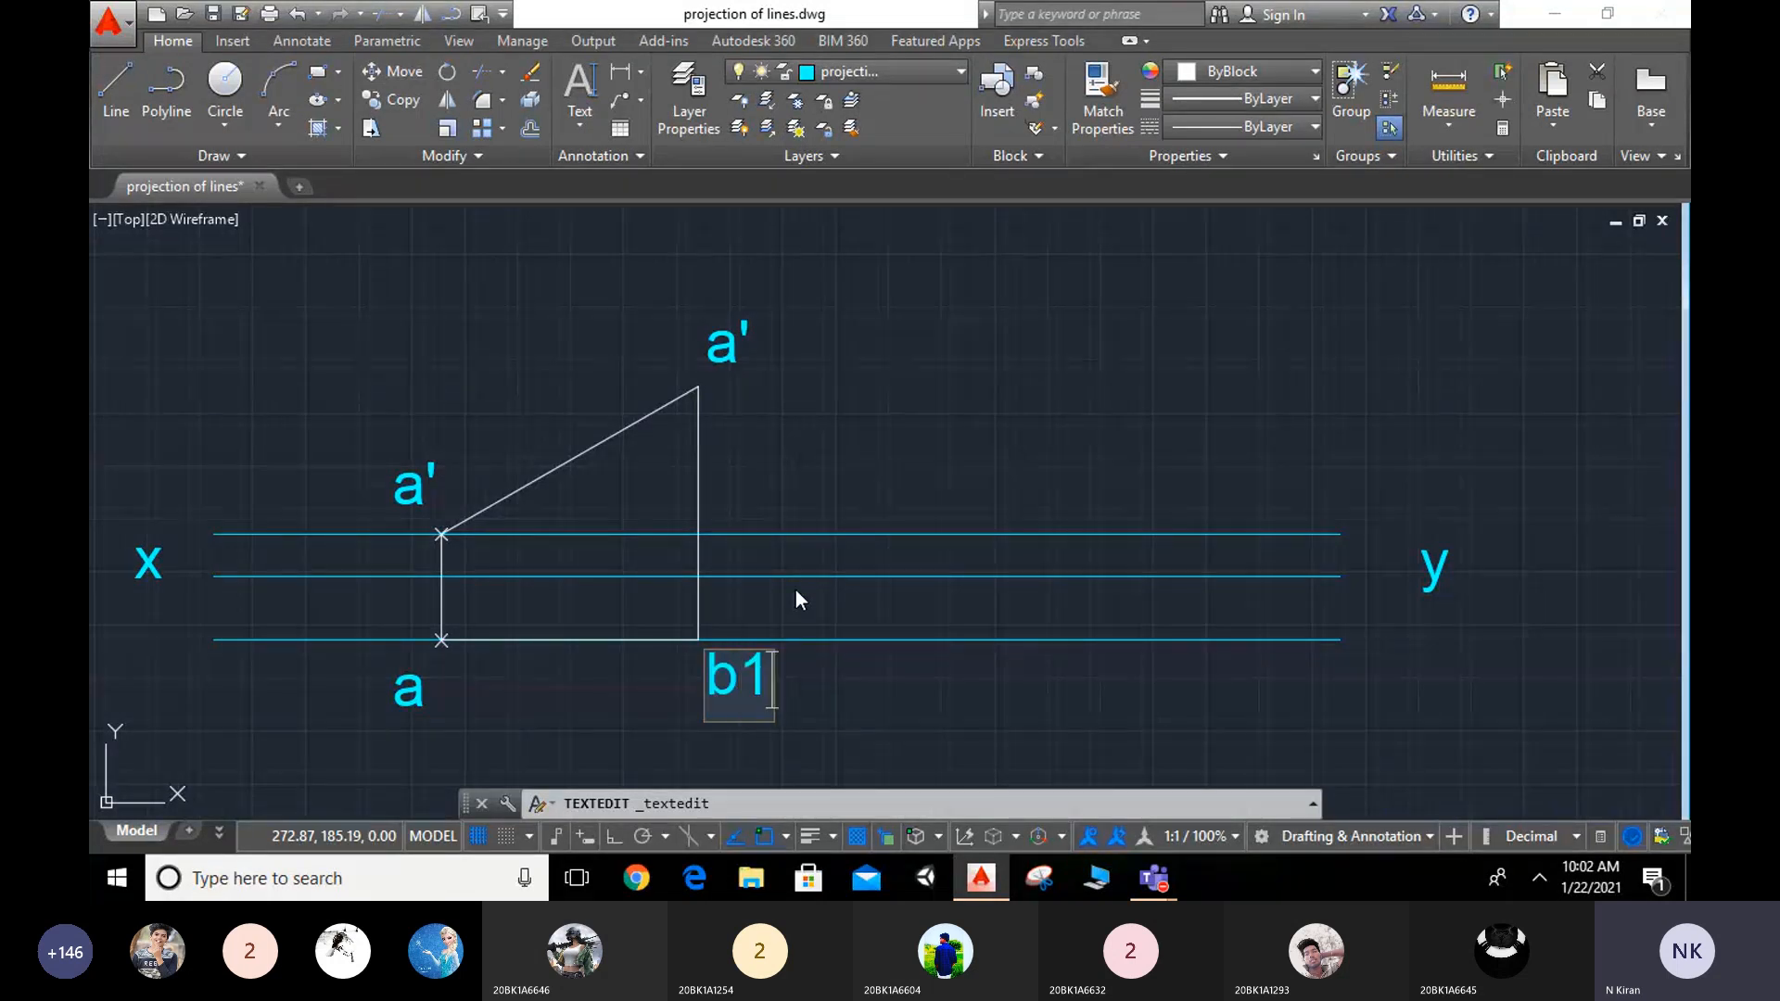
{"action": "left_click", "coordinate": [796, 590]}
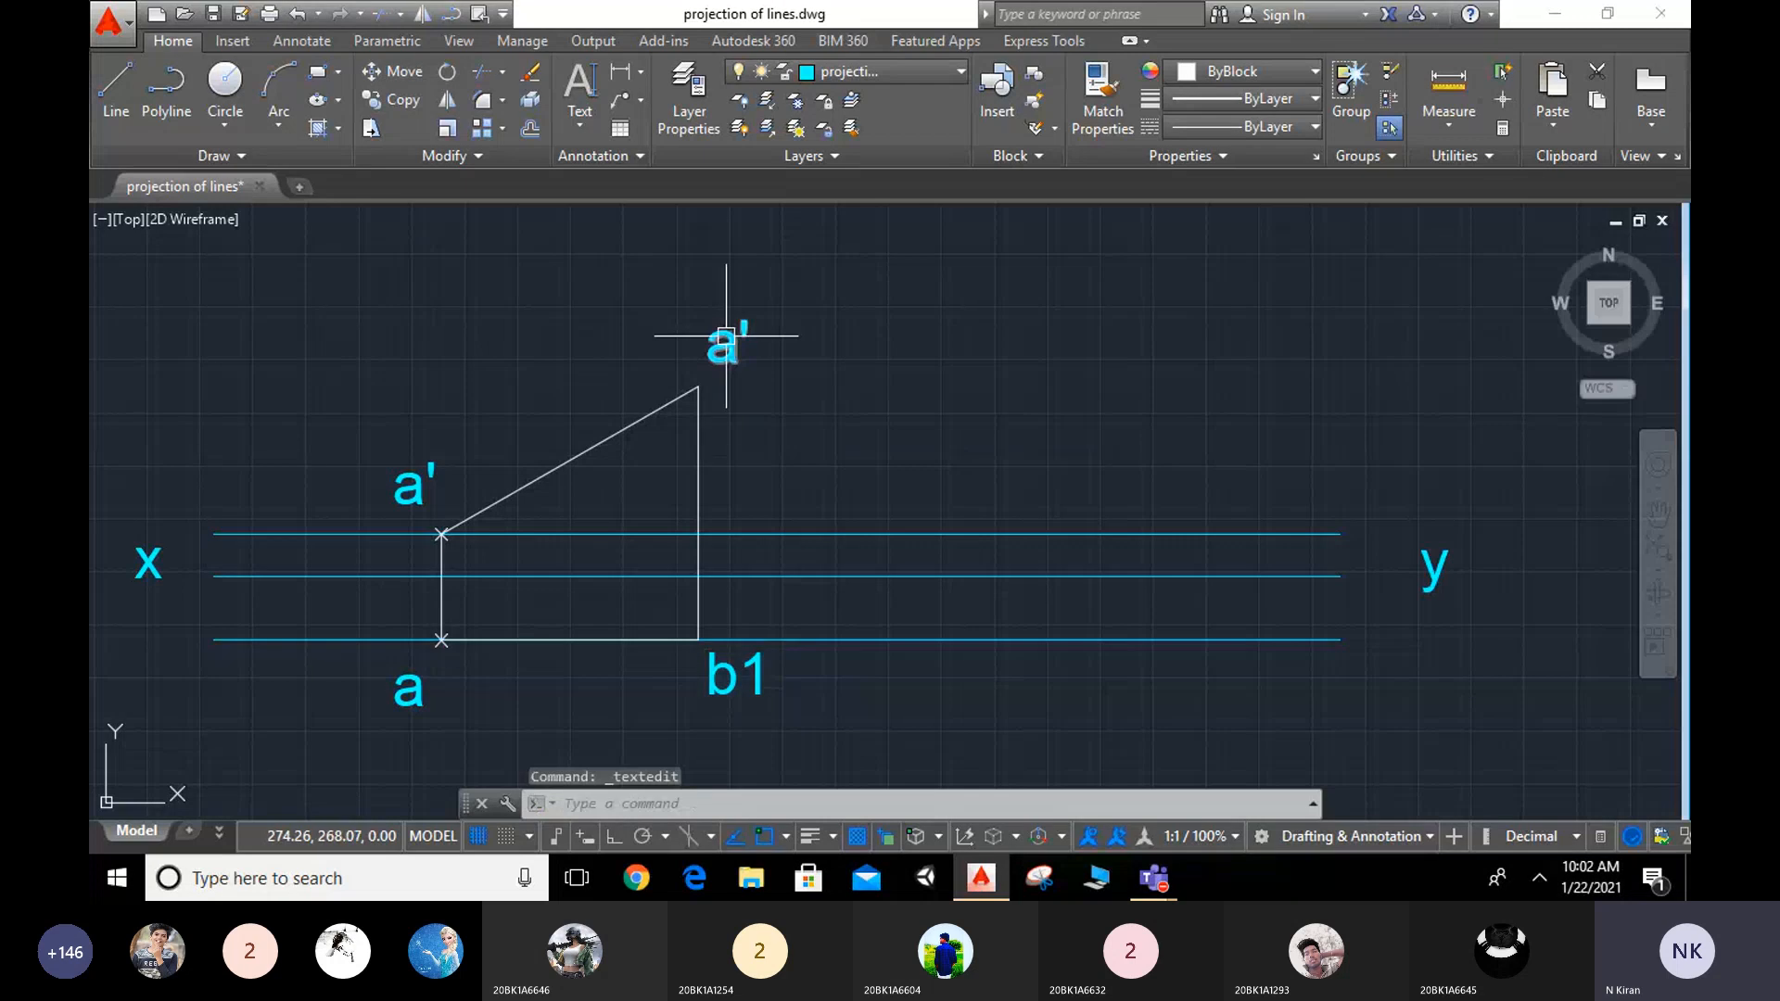
{"action": "left_click", "coordinate": [726, 345]}
{"action": "type", "text": "b"}
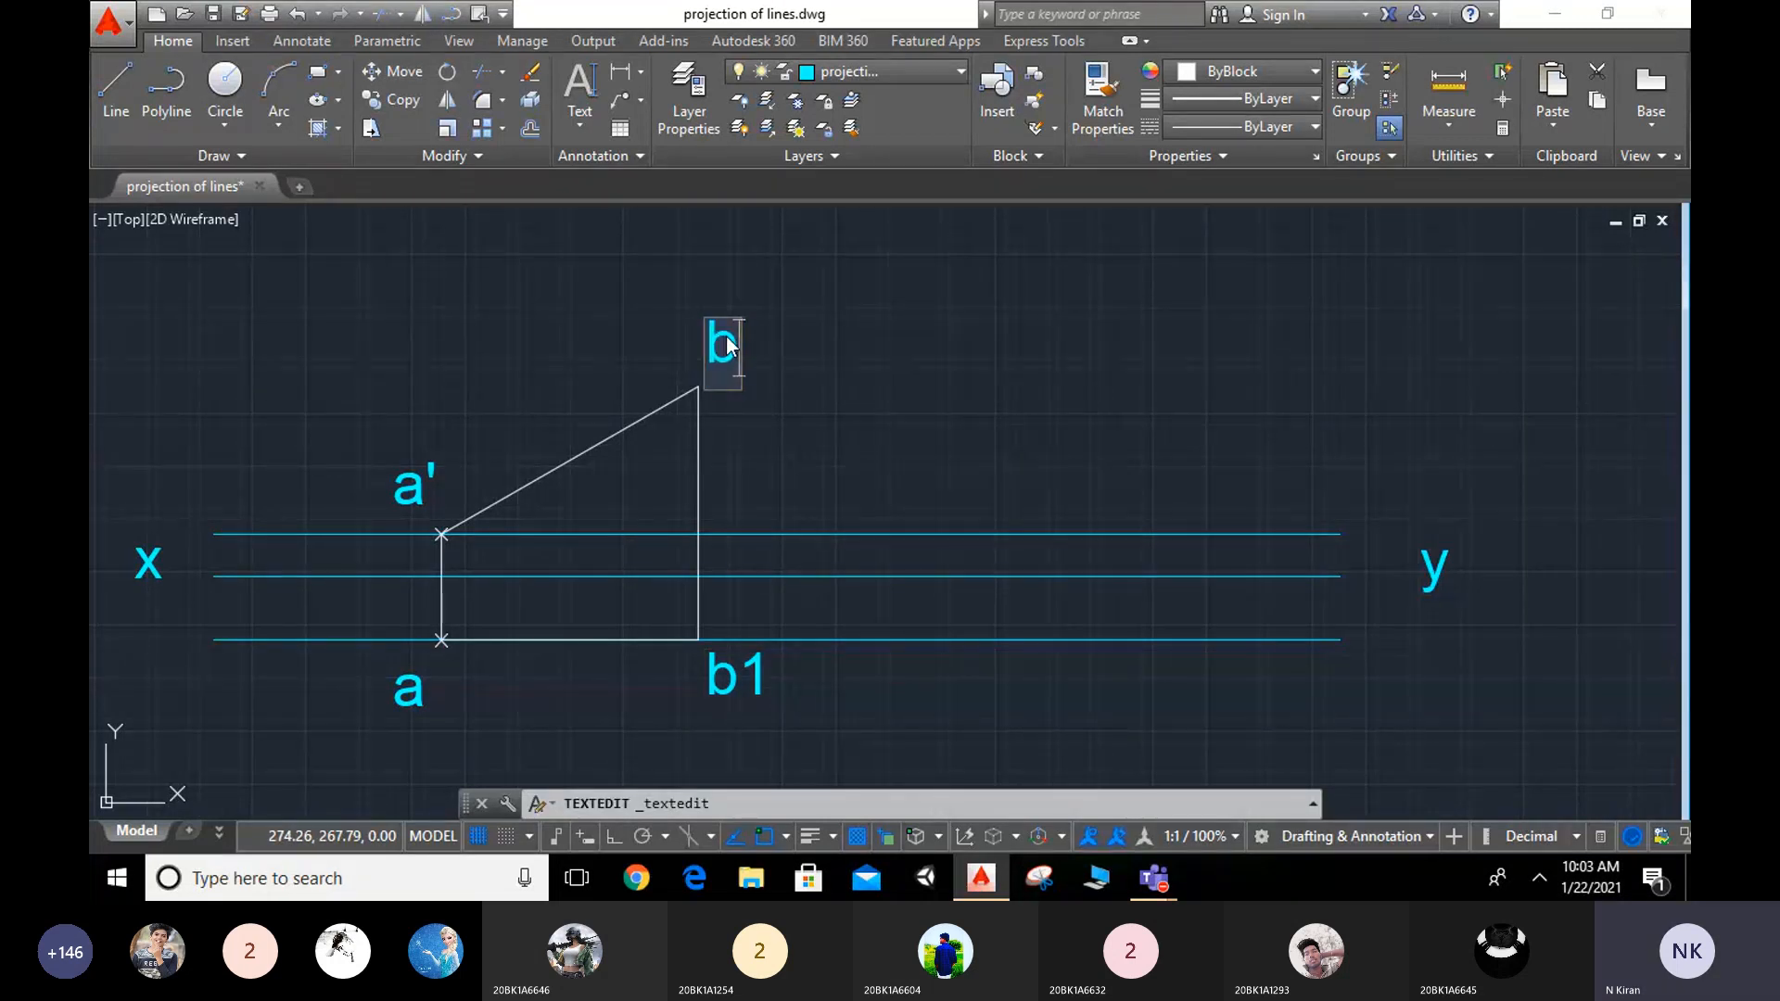
{"action": "type", "text": "1'"}
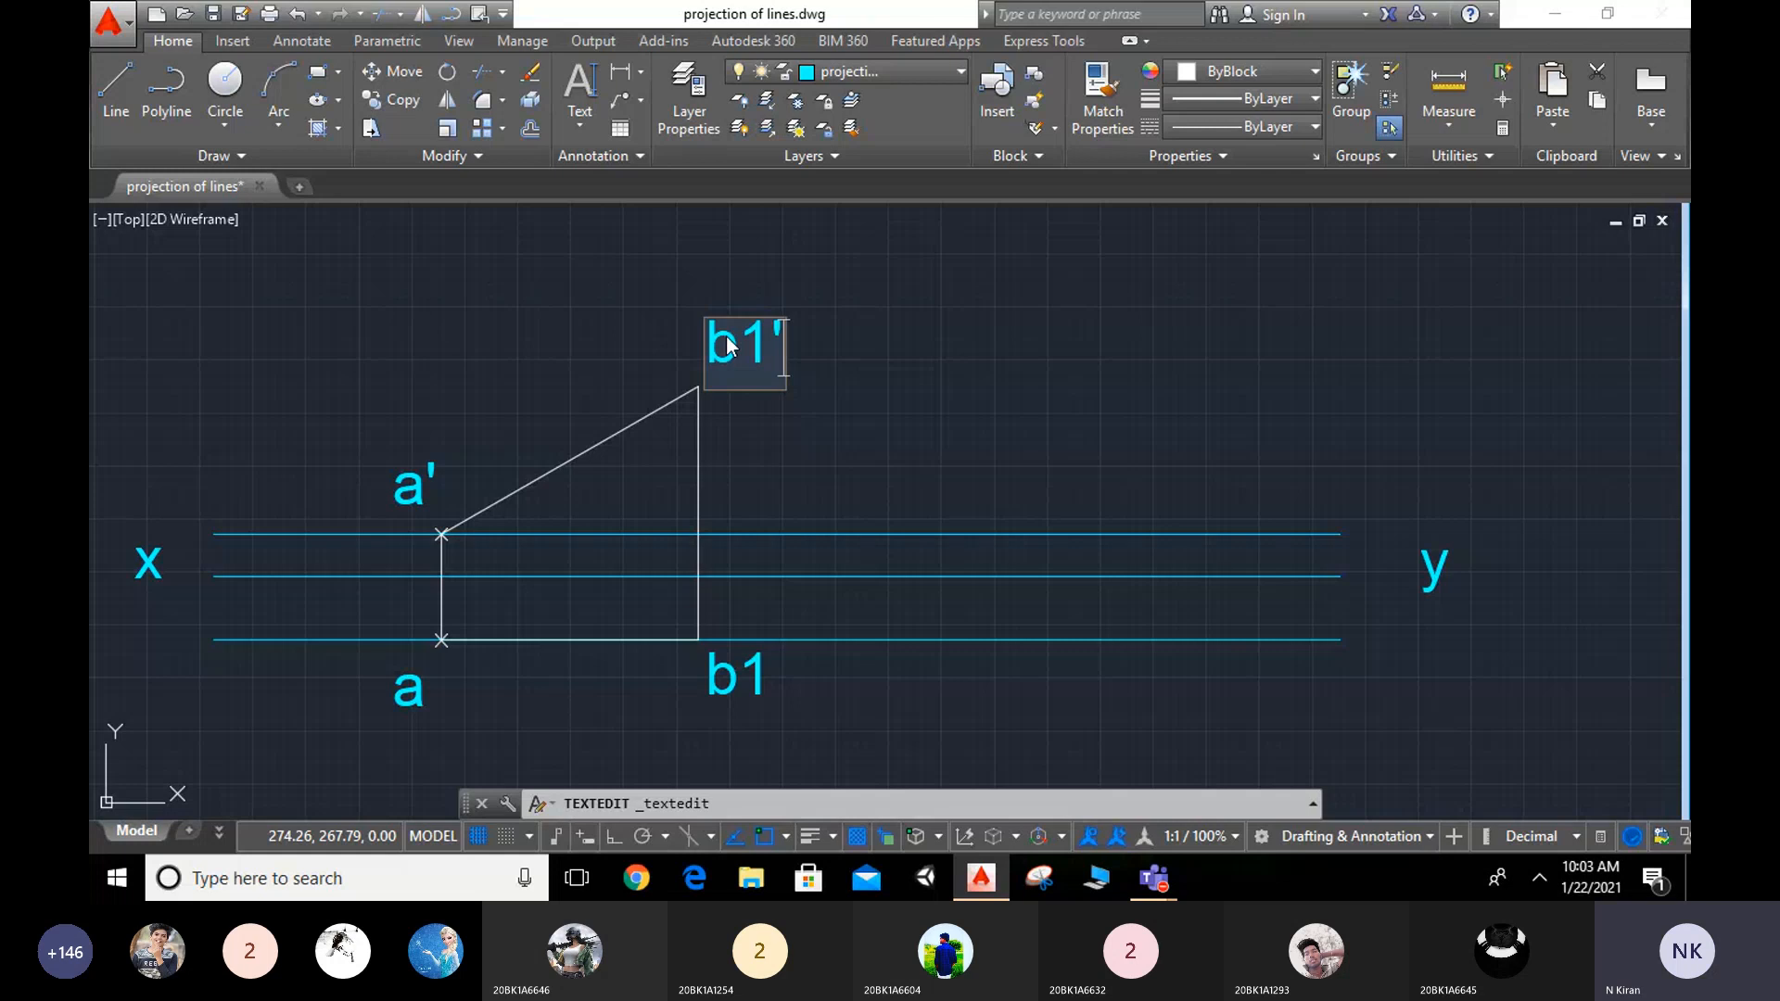
{"action": "left_click", "coordinate": [960, 284]}
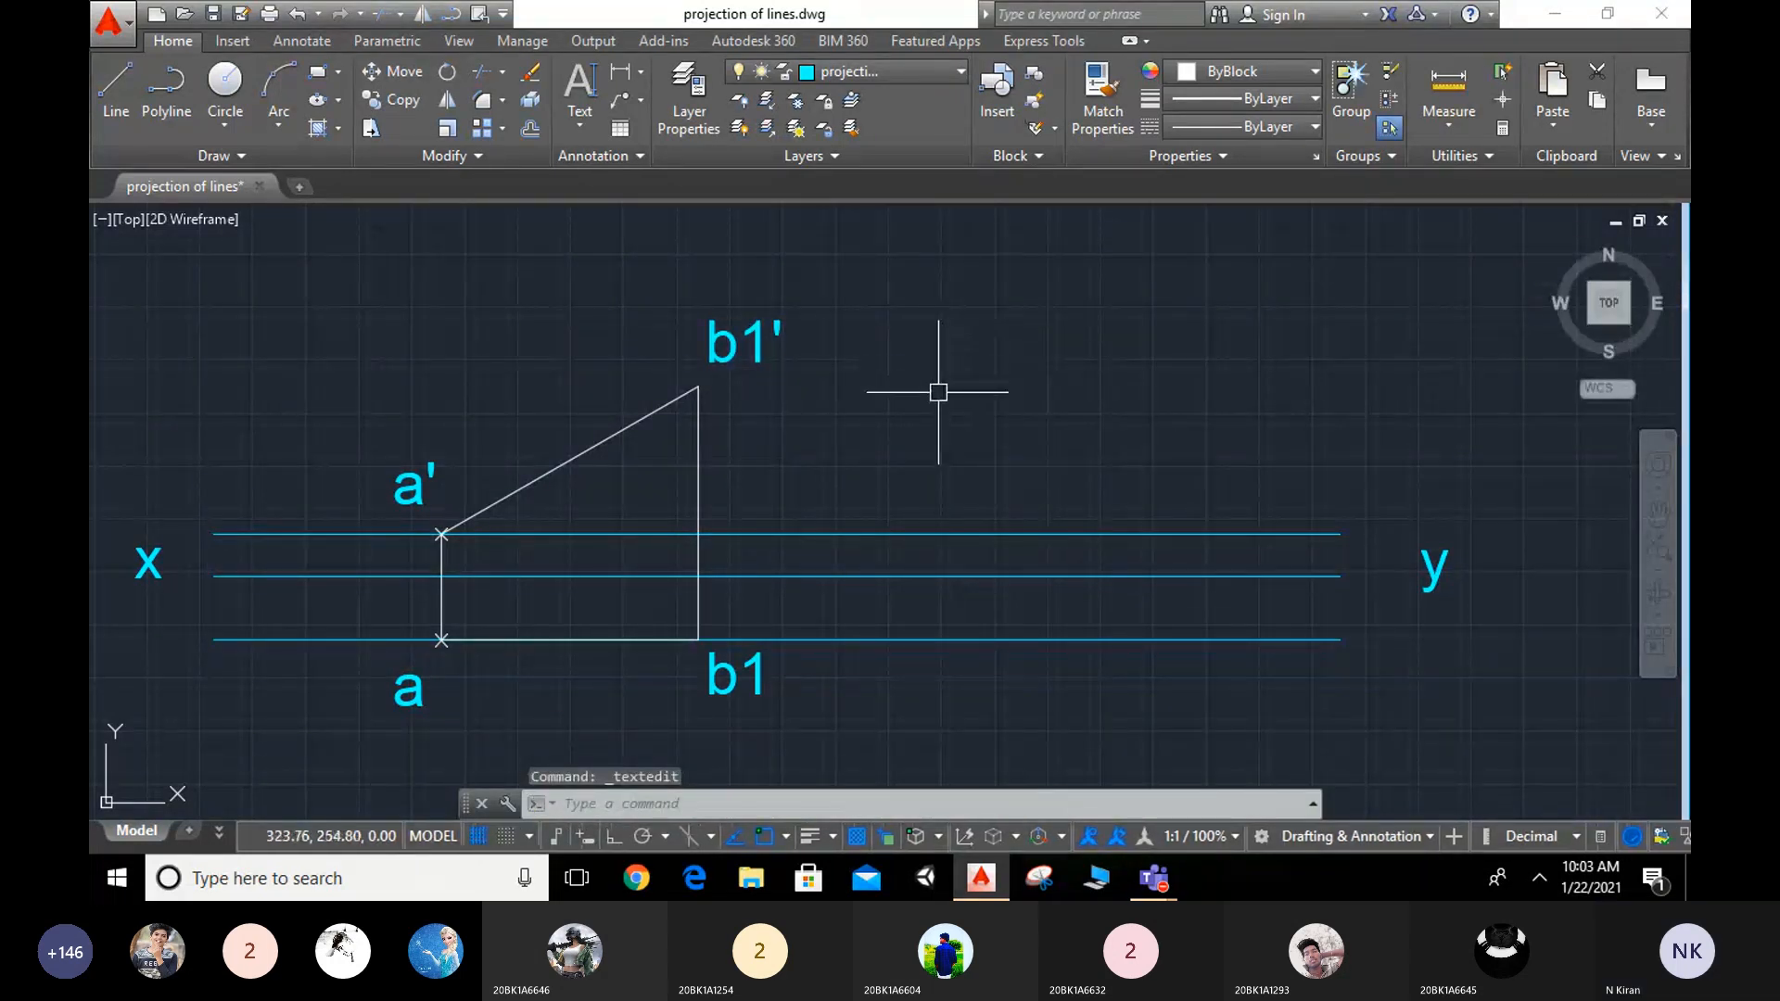
Step: Change the inclined line a'b1' and the horizontal line ab1 to the red color 205,32,39
{"action": "key", "text": "Escape"}
{"action": "left_click", "coordinate": [613, 435]}
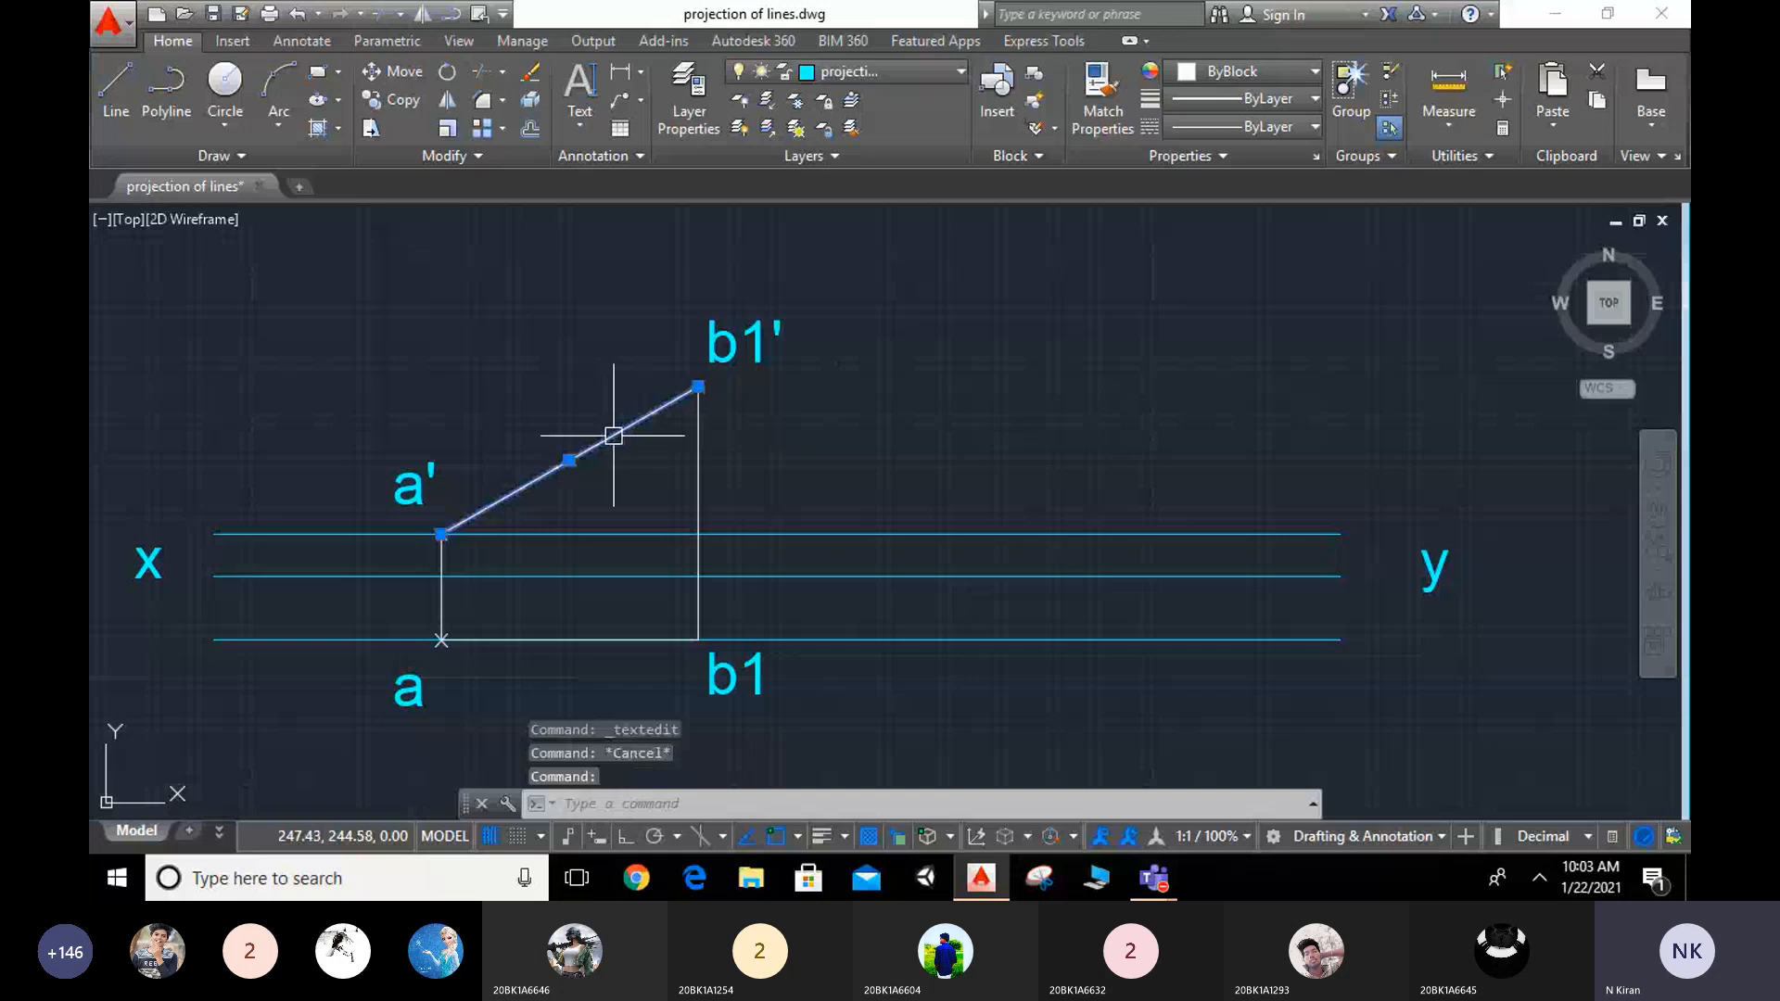
{"action": "left_click", "coordinate": [1242, 72]}
{"action": "left_click", "coordinate": [1259, 164]}
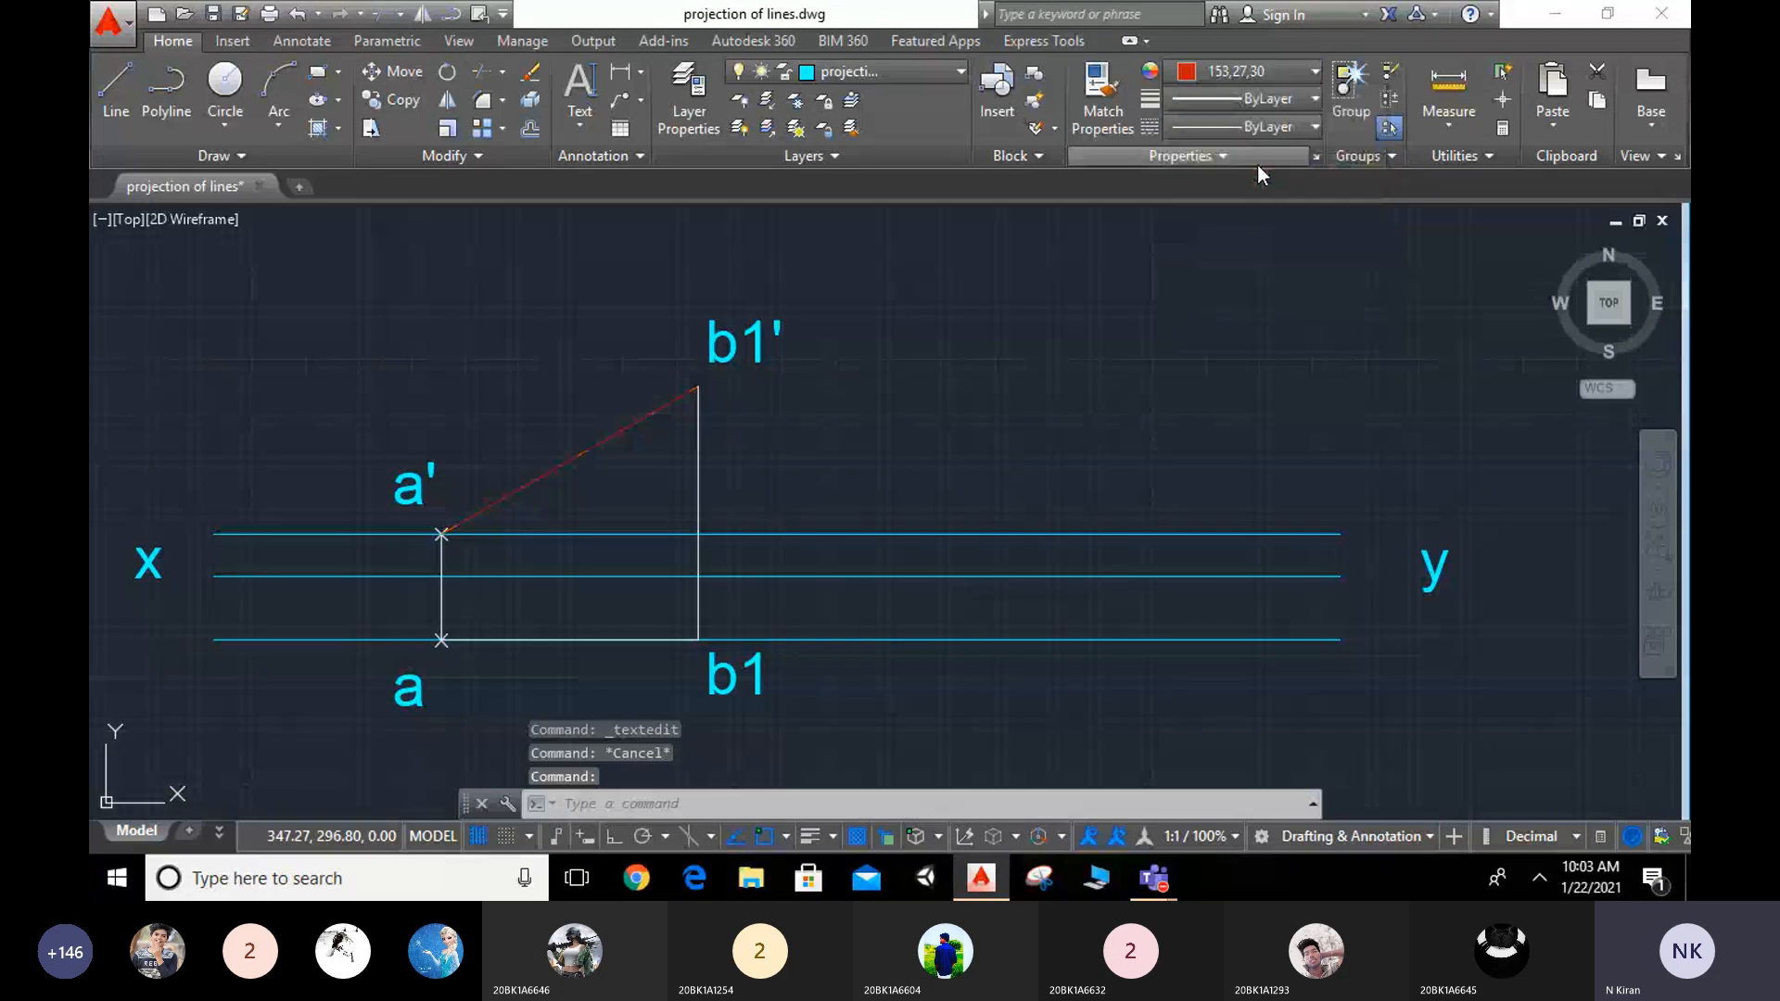
{"action": "left_click", "coordinate": [580, 641]}
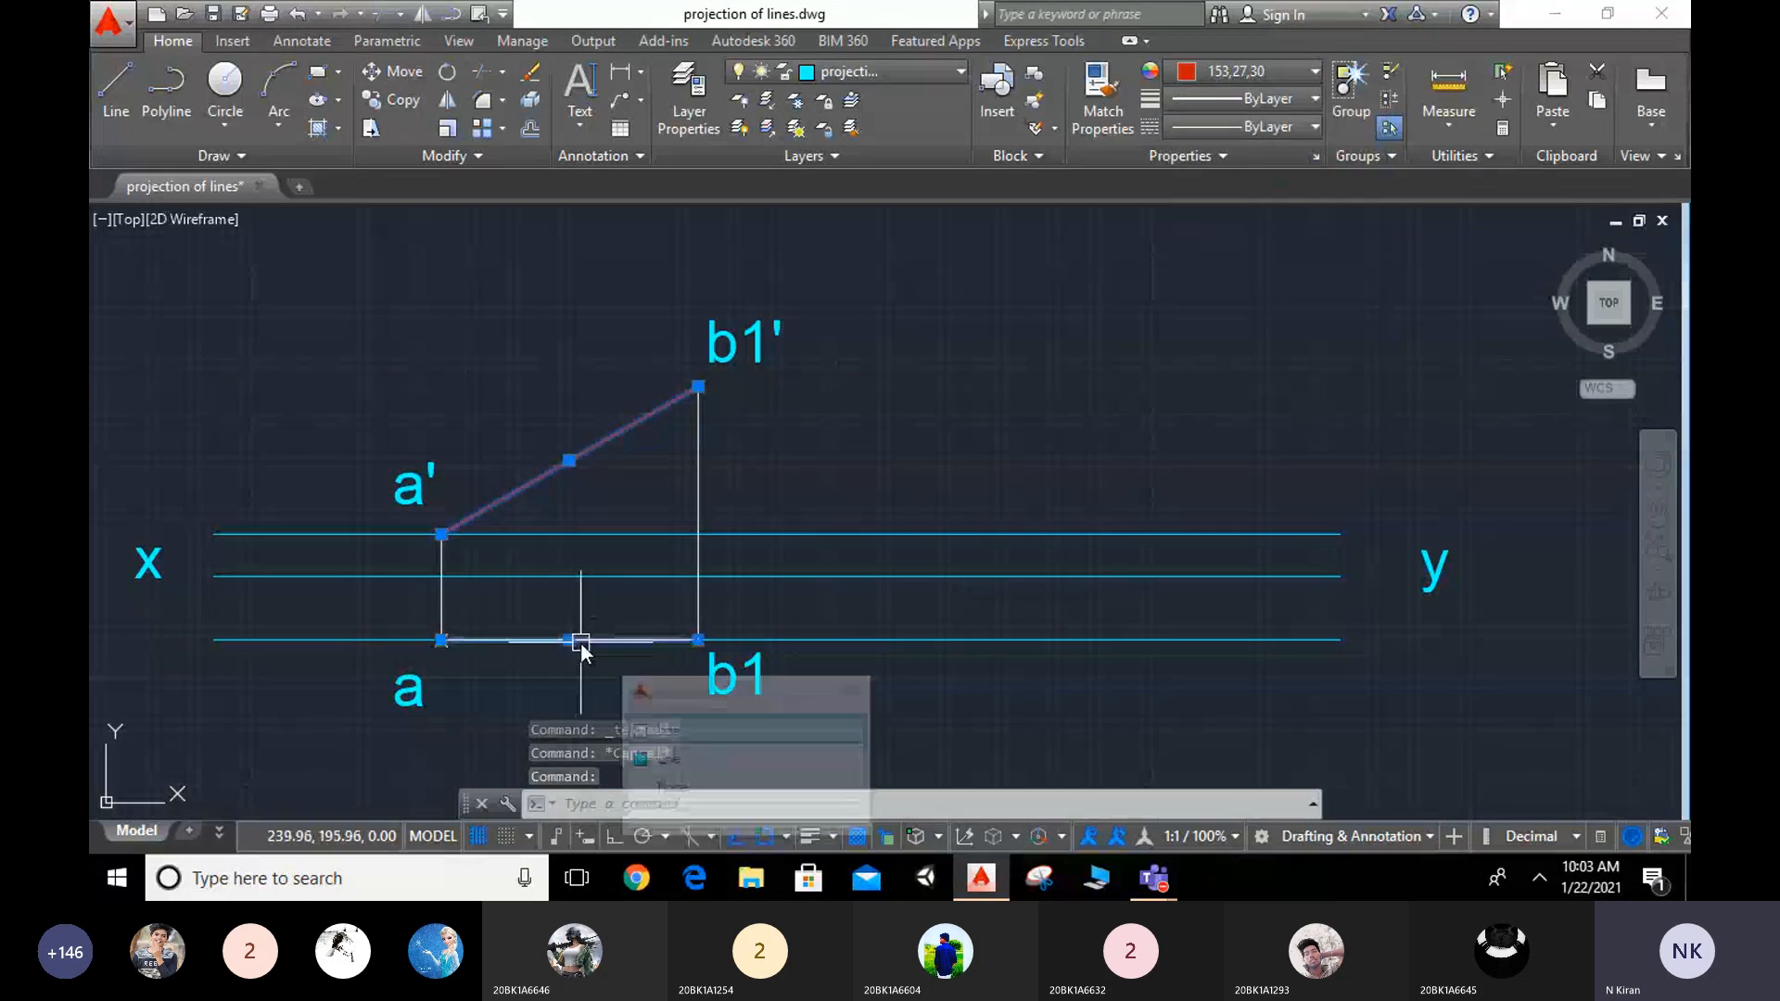
{"action": "left_click", "coordinate": [641, 734]}
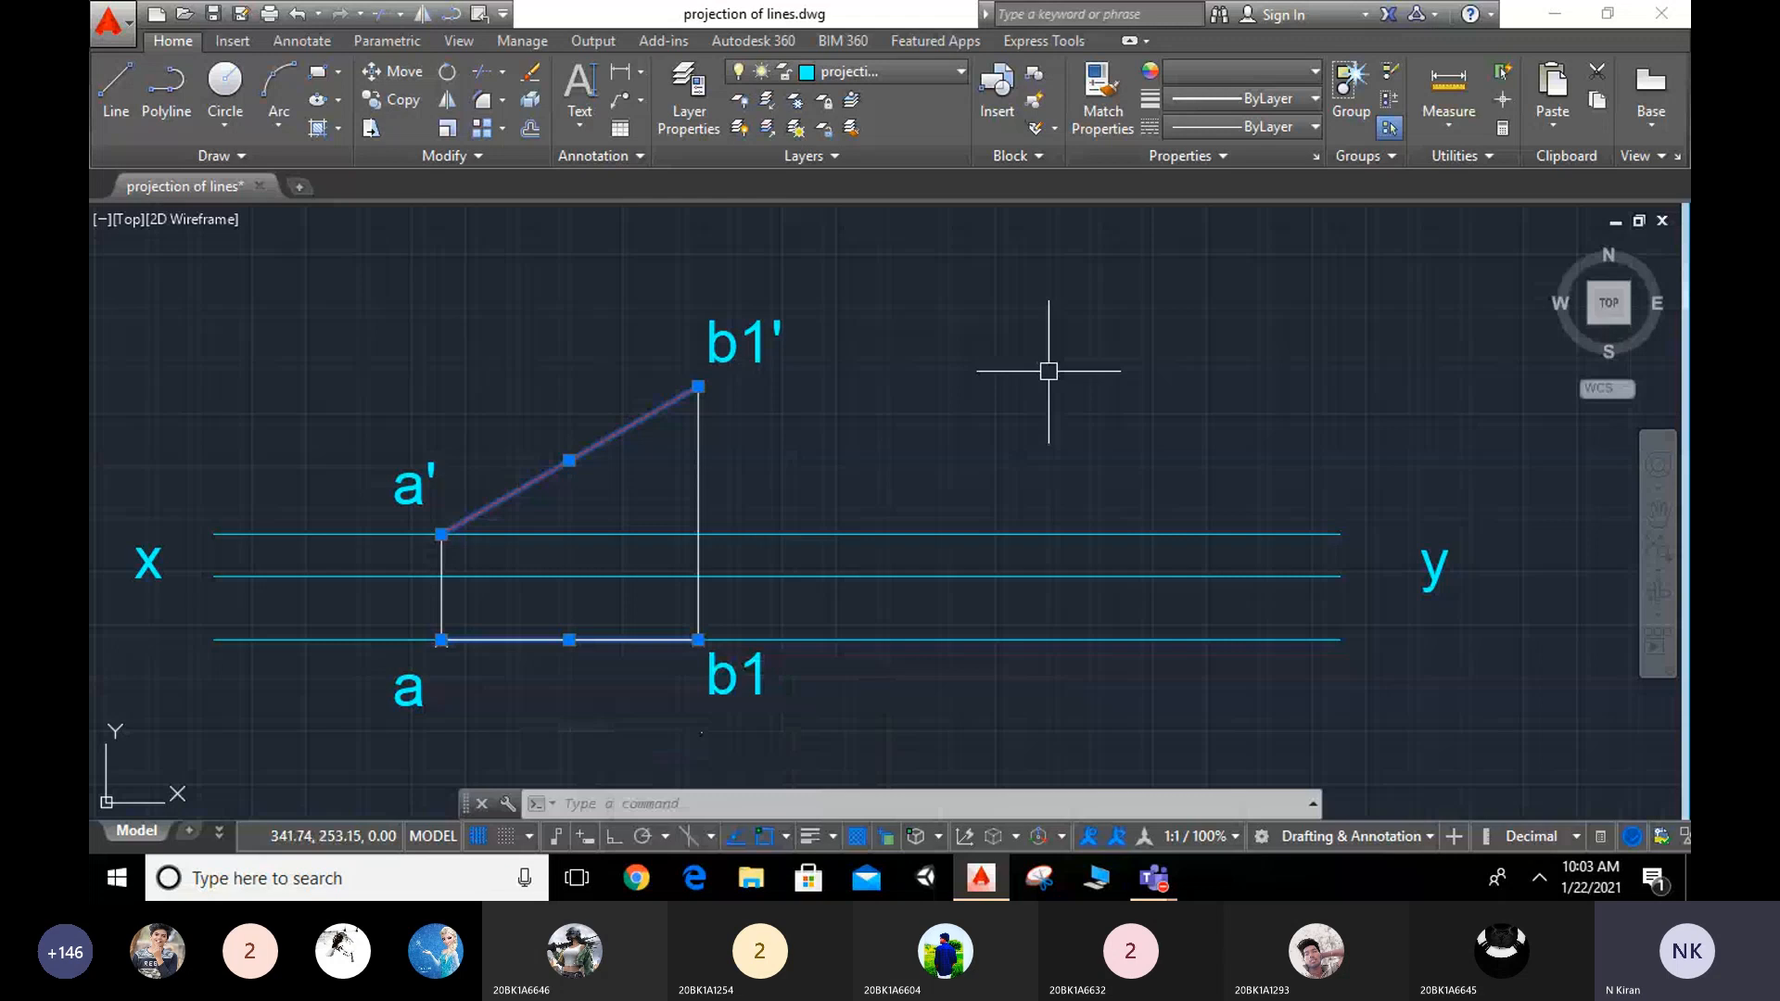
{"action": "left_click", "coordinate": [1257, 71]}
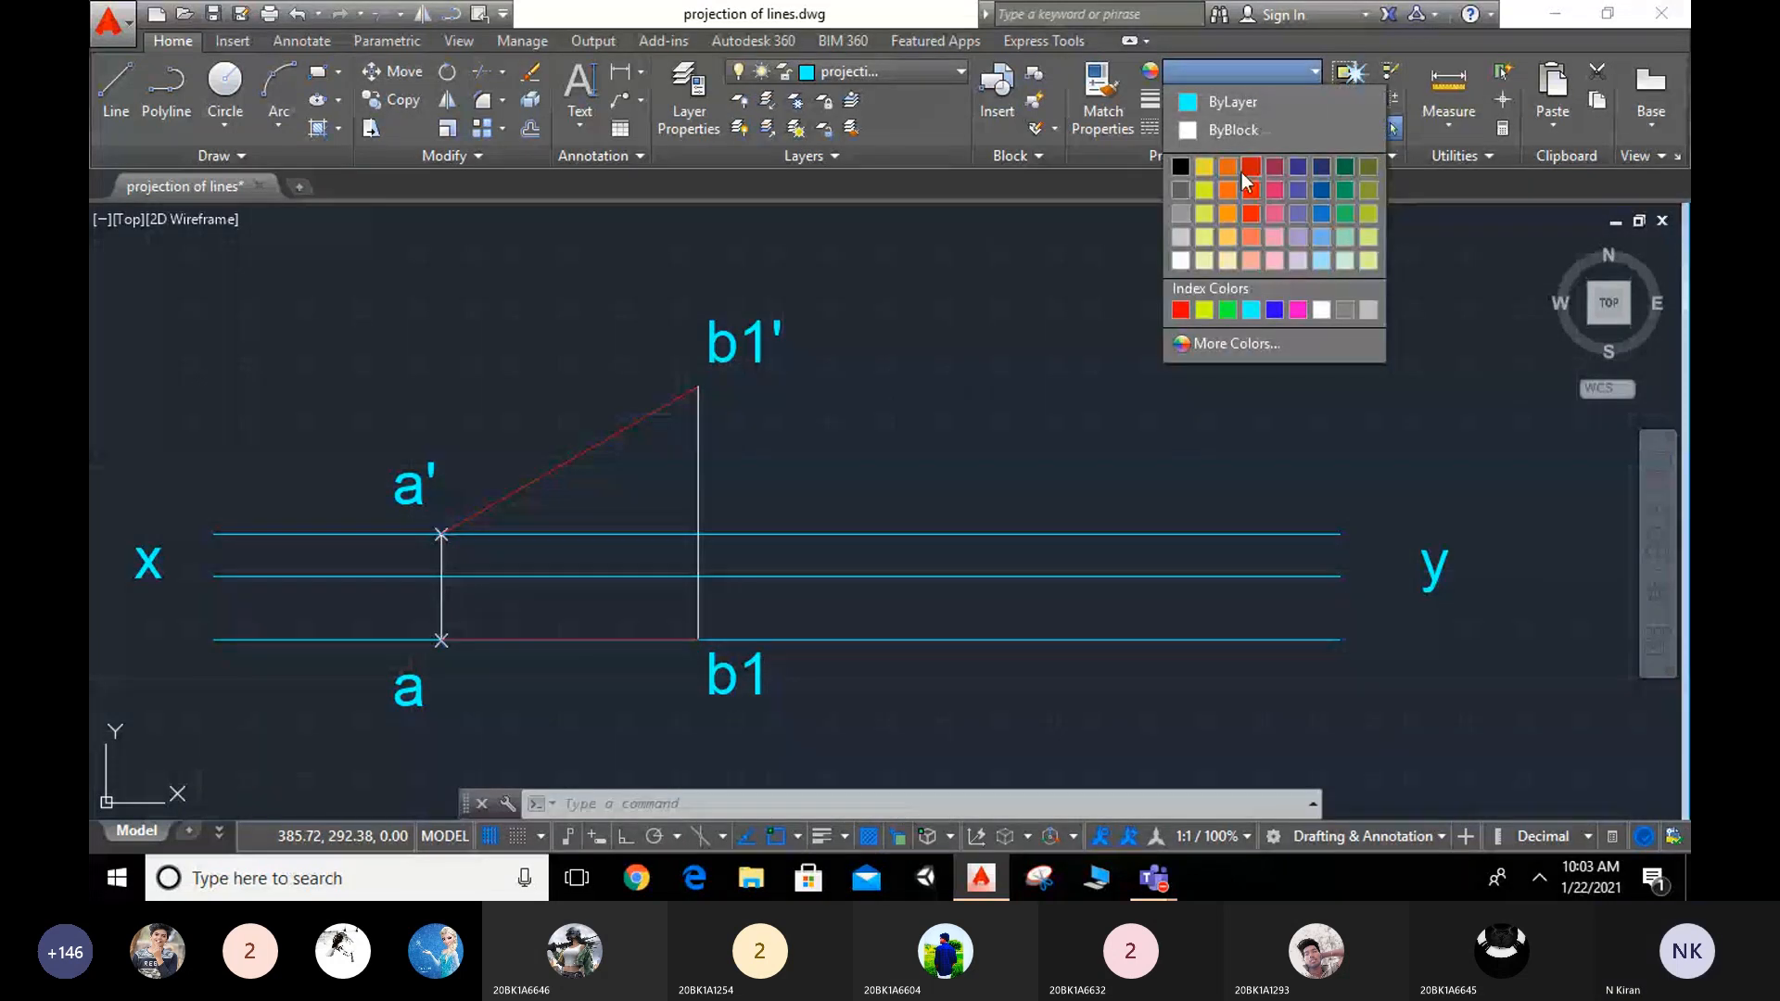
{"action": "left_click", "coordinate": [1253, 187]}
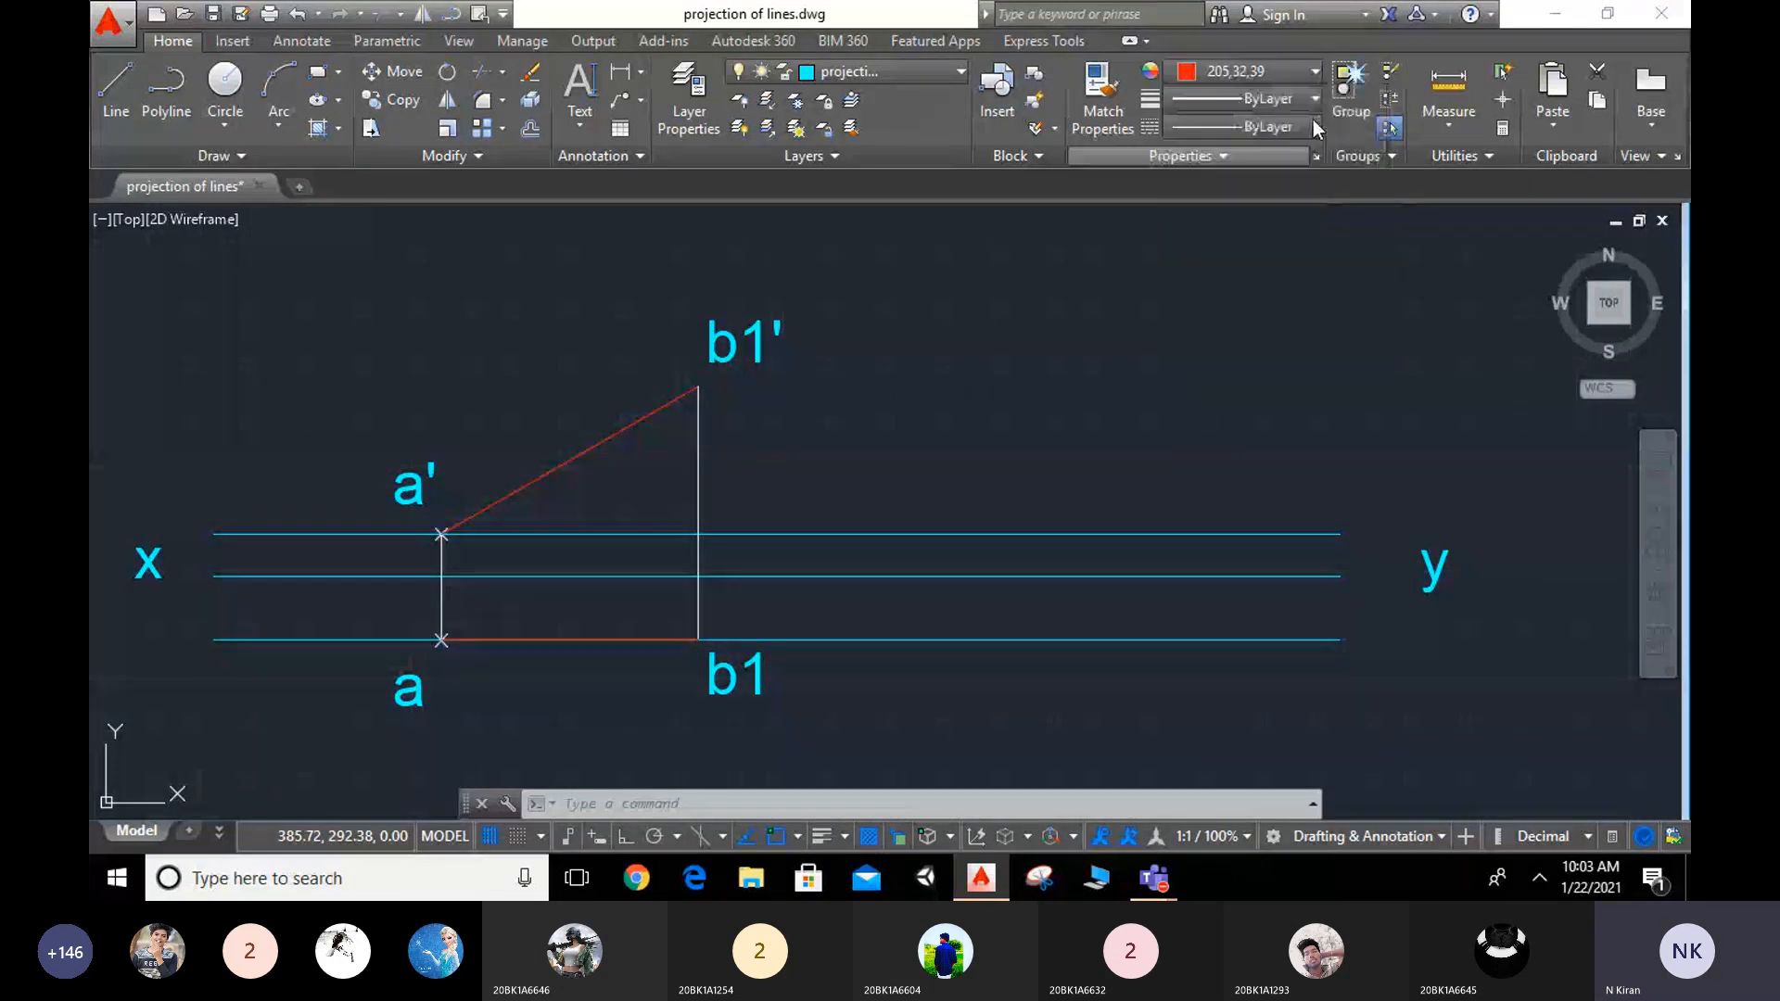
{"action": "middle_click_drag", "start_coordinate": [779, 382], "coordinate": [988, 299]}
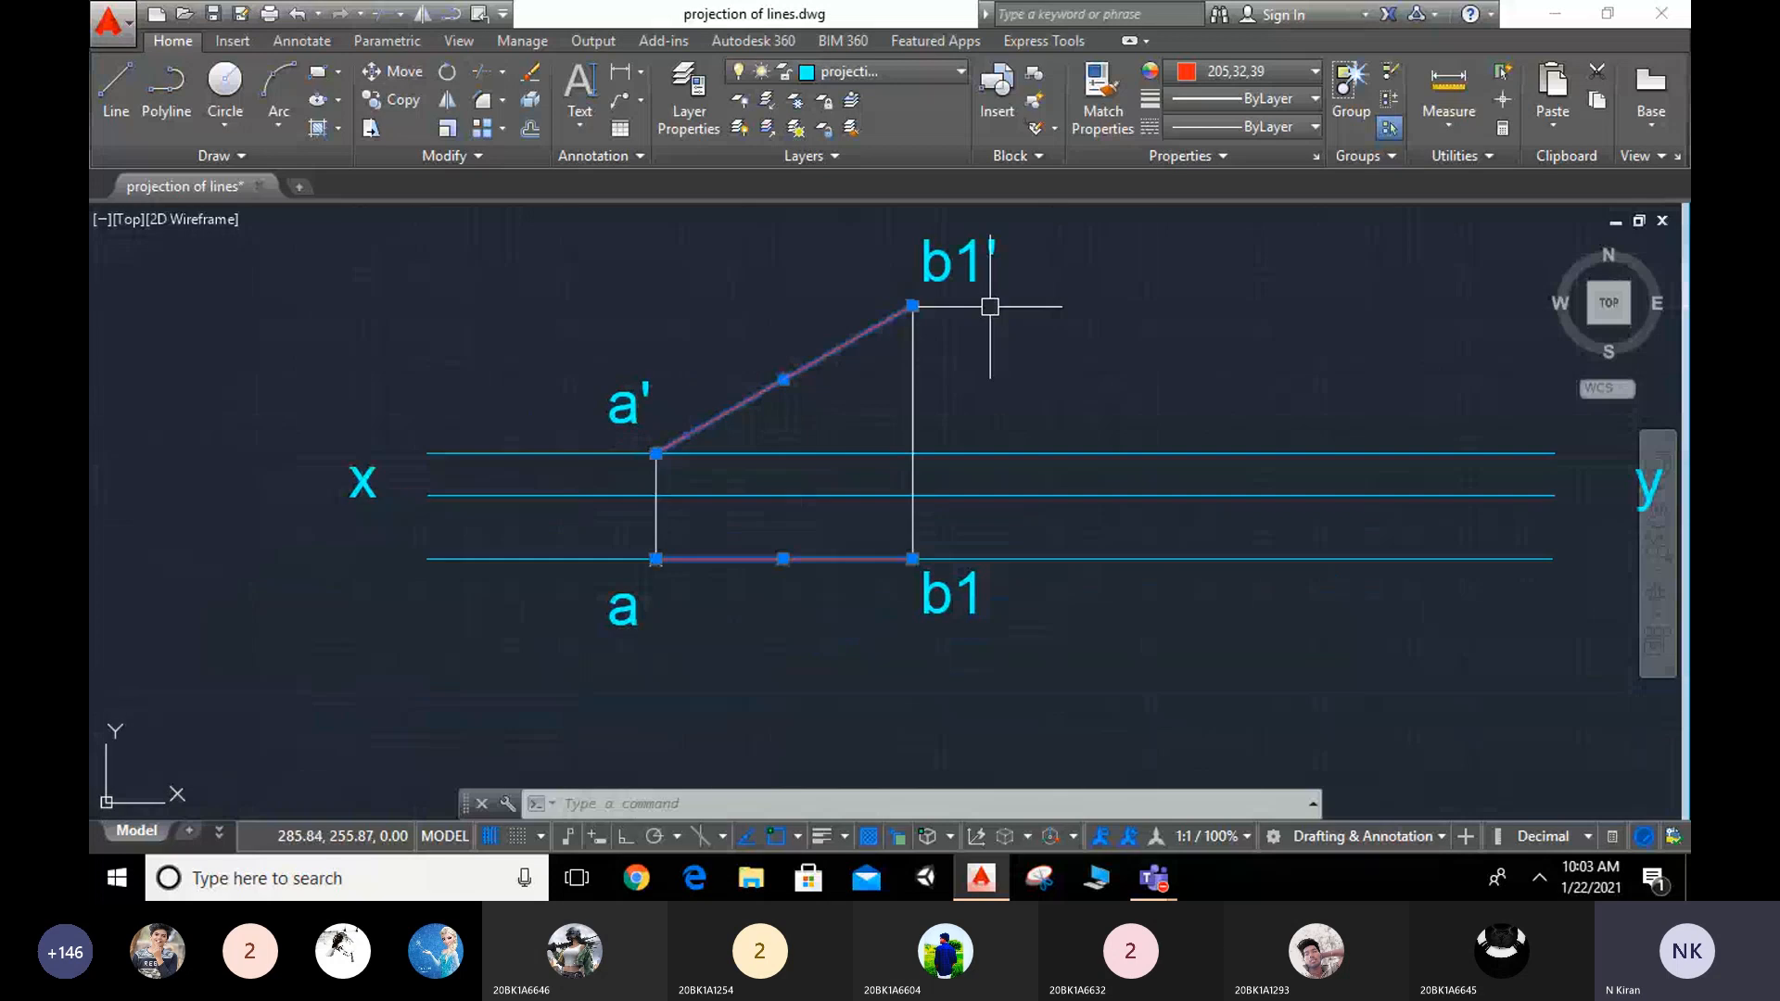
{"action": "left_click", "coordinate": [1053, 329]}
{"action": "key", "text": "Escape"}
{"action": "key", "text": "Escape"}
{"action": "key", "text": "Escape"}
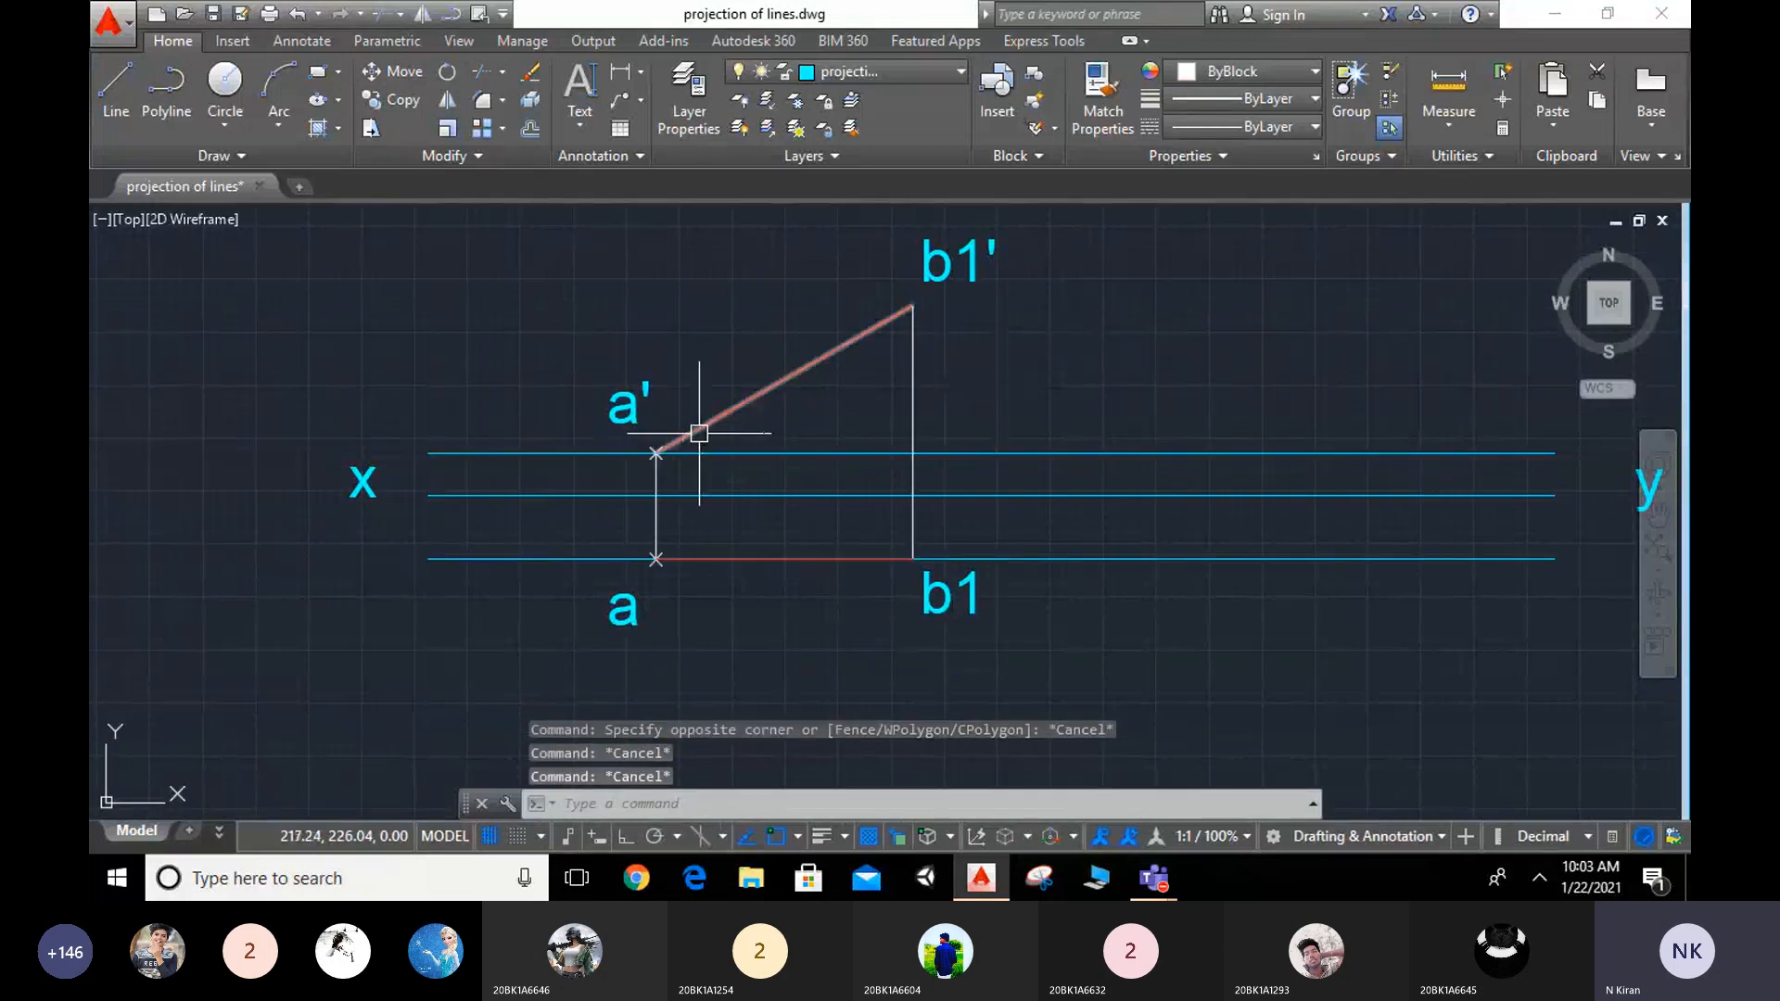
Step: Add an angular dimension between the inclined line a'b1' and the horizontal line through a', placed inside the angle
{"action": "left_click", "coordinate": [640, 74]}
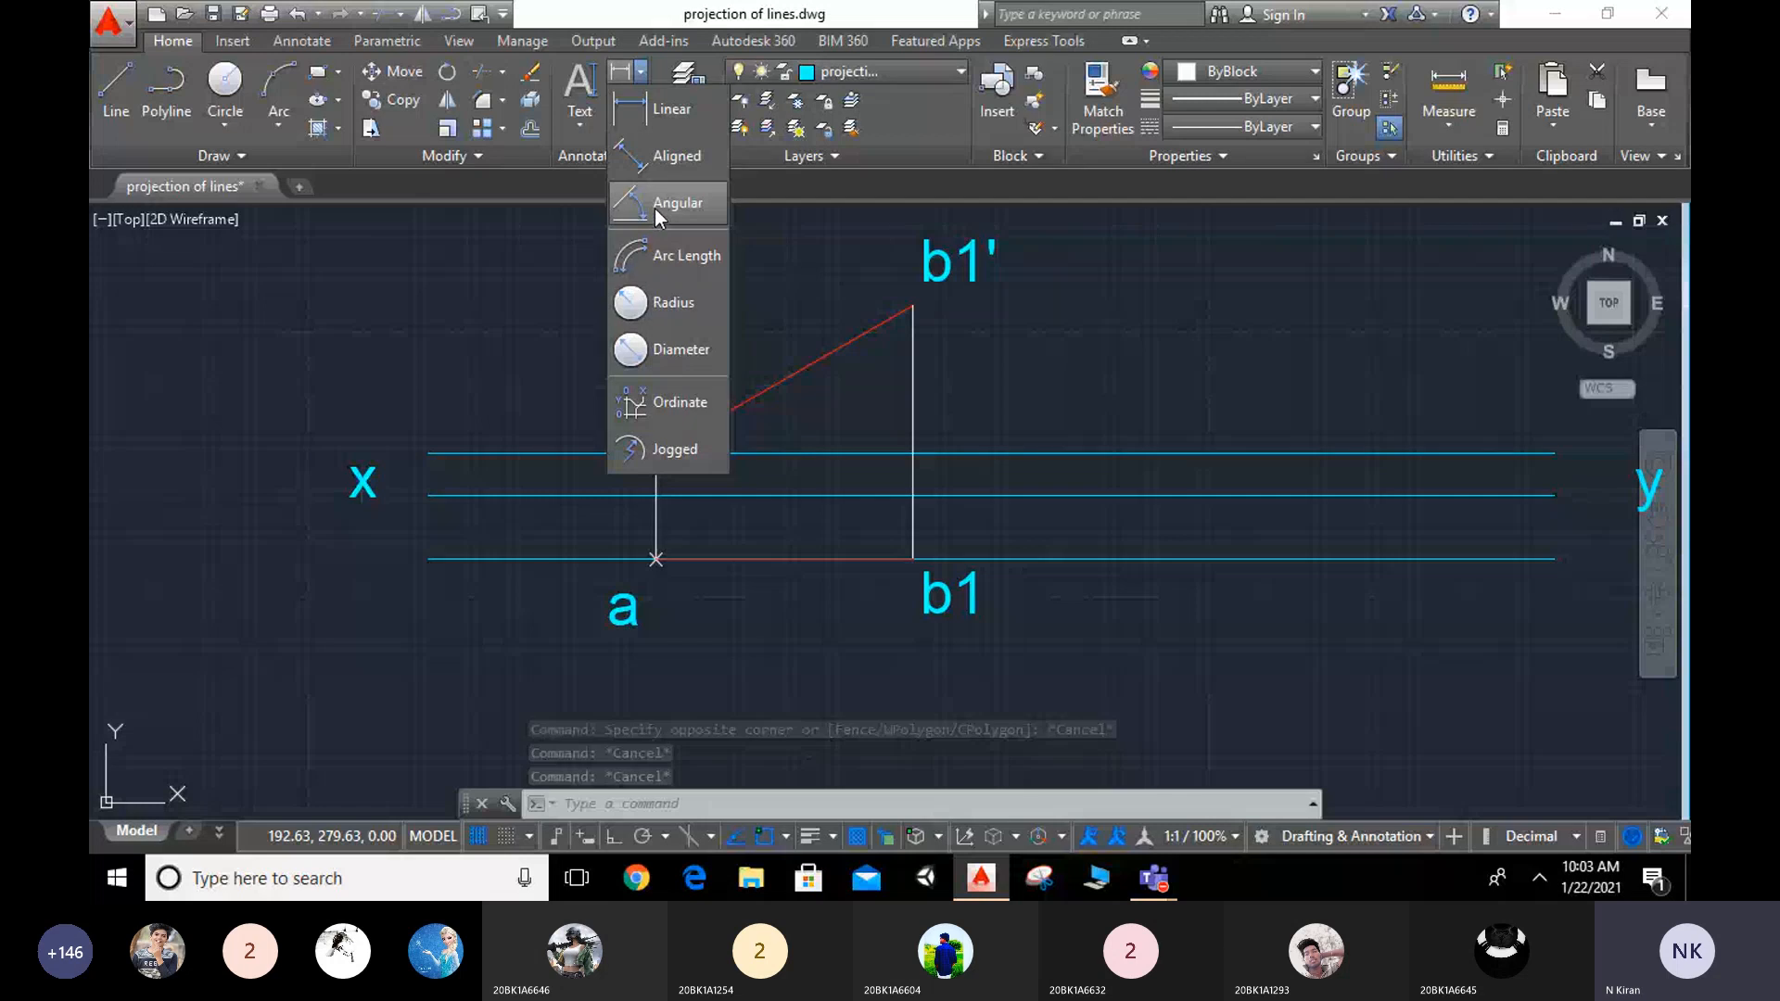
{"action": "left_click", "coordinate": [655, 209]}
{"action": "left_click", "coordinate": [739, 406]}
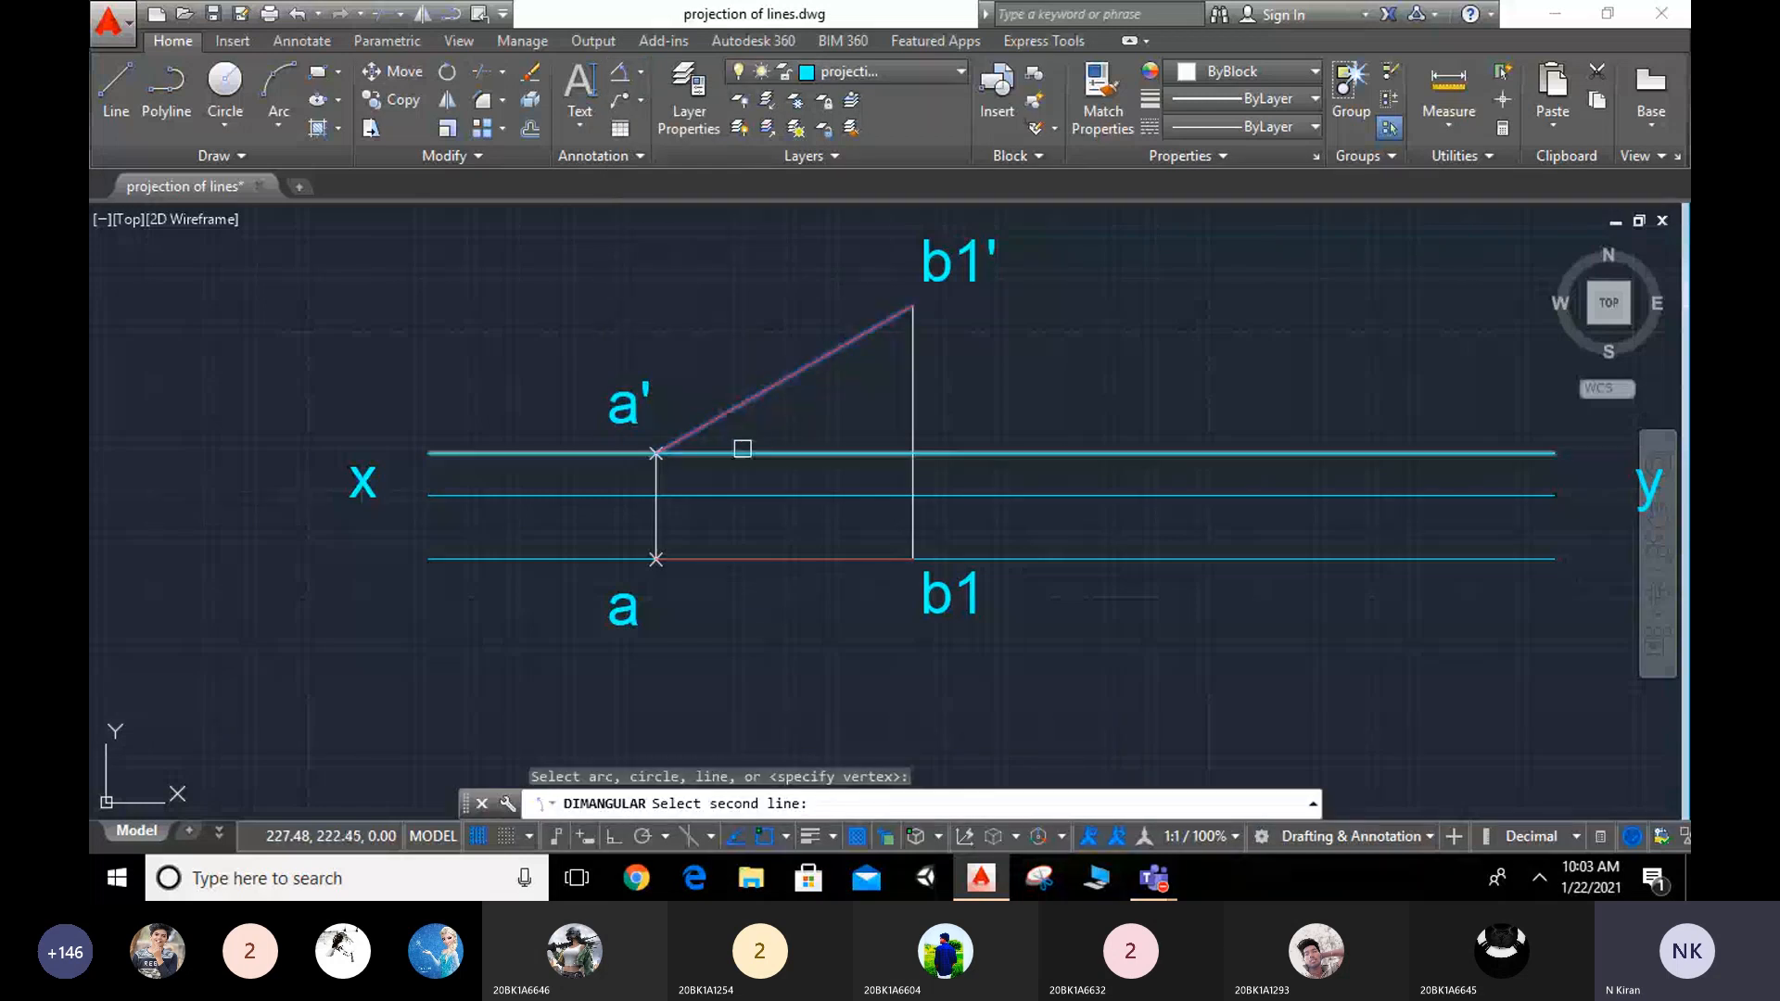
{"action": "left_click", "coordinate": [742, 452]}
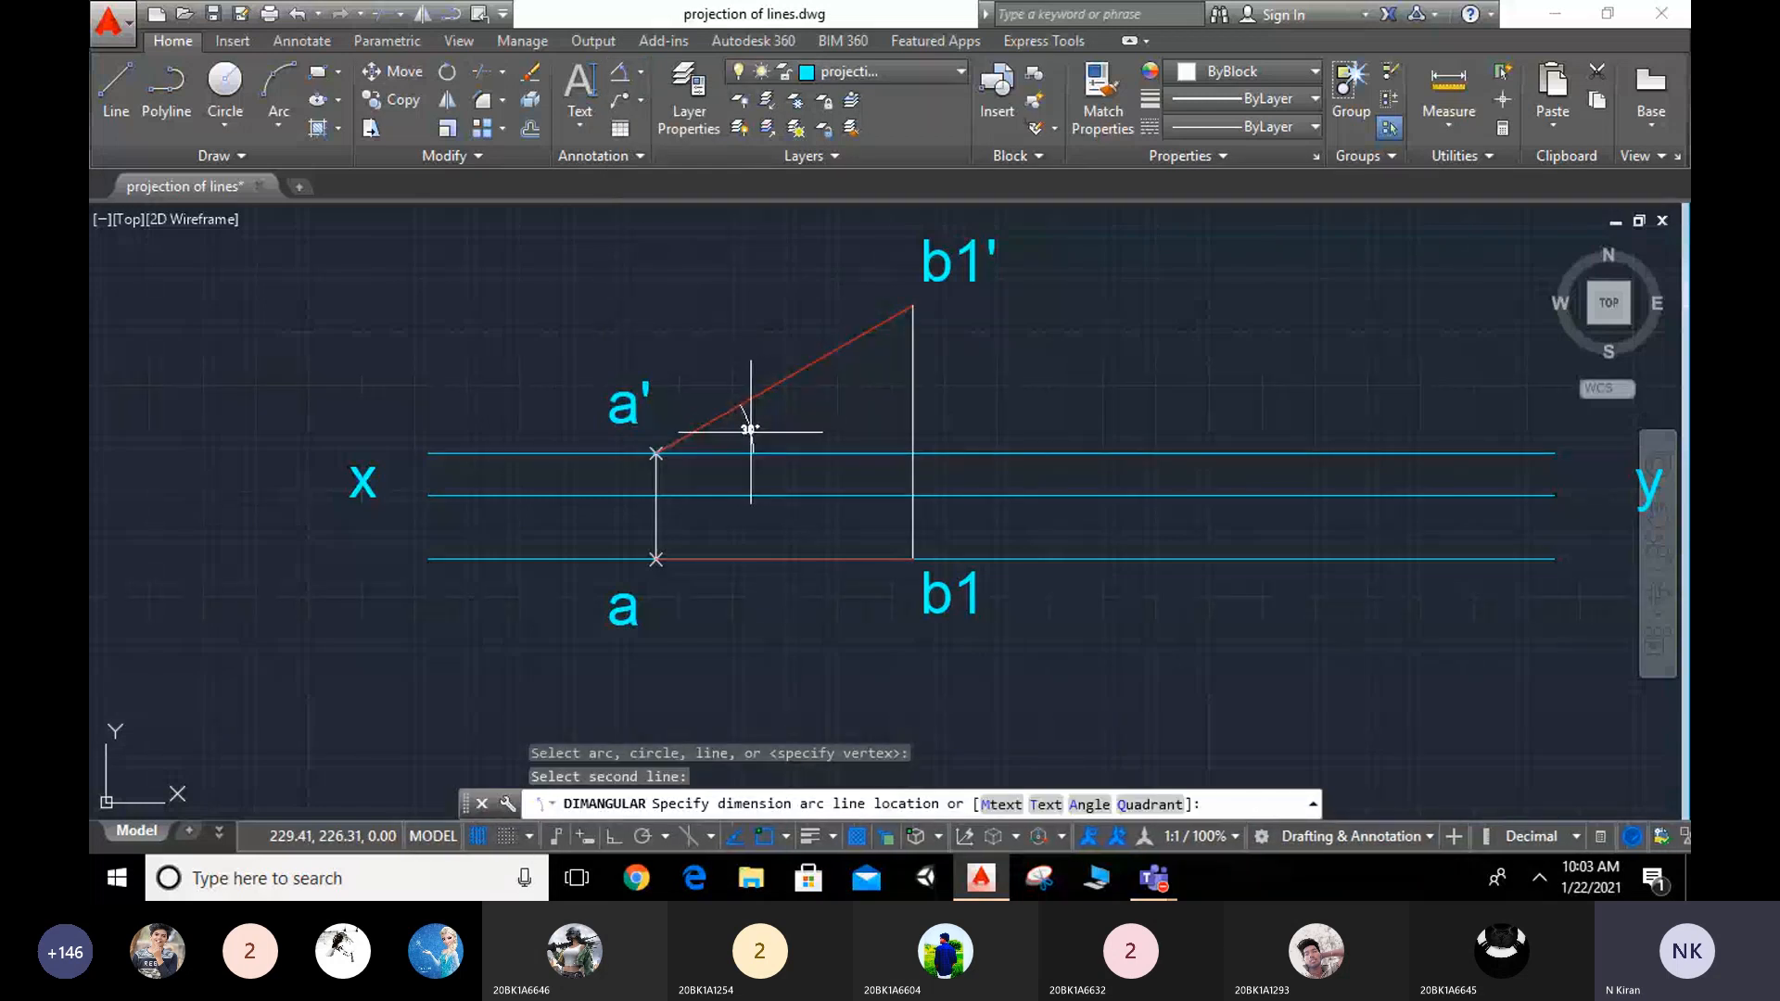
{"action": "left_click", "coordinate": [751, 432]}
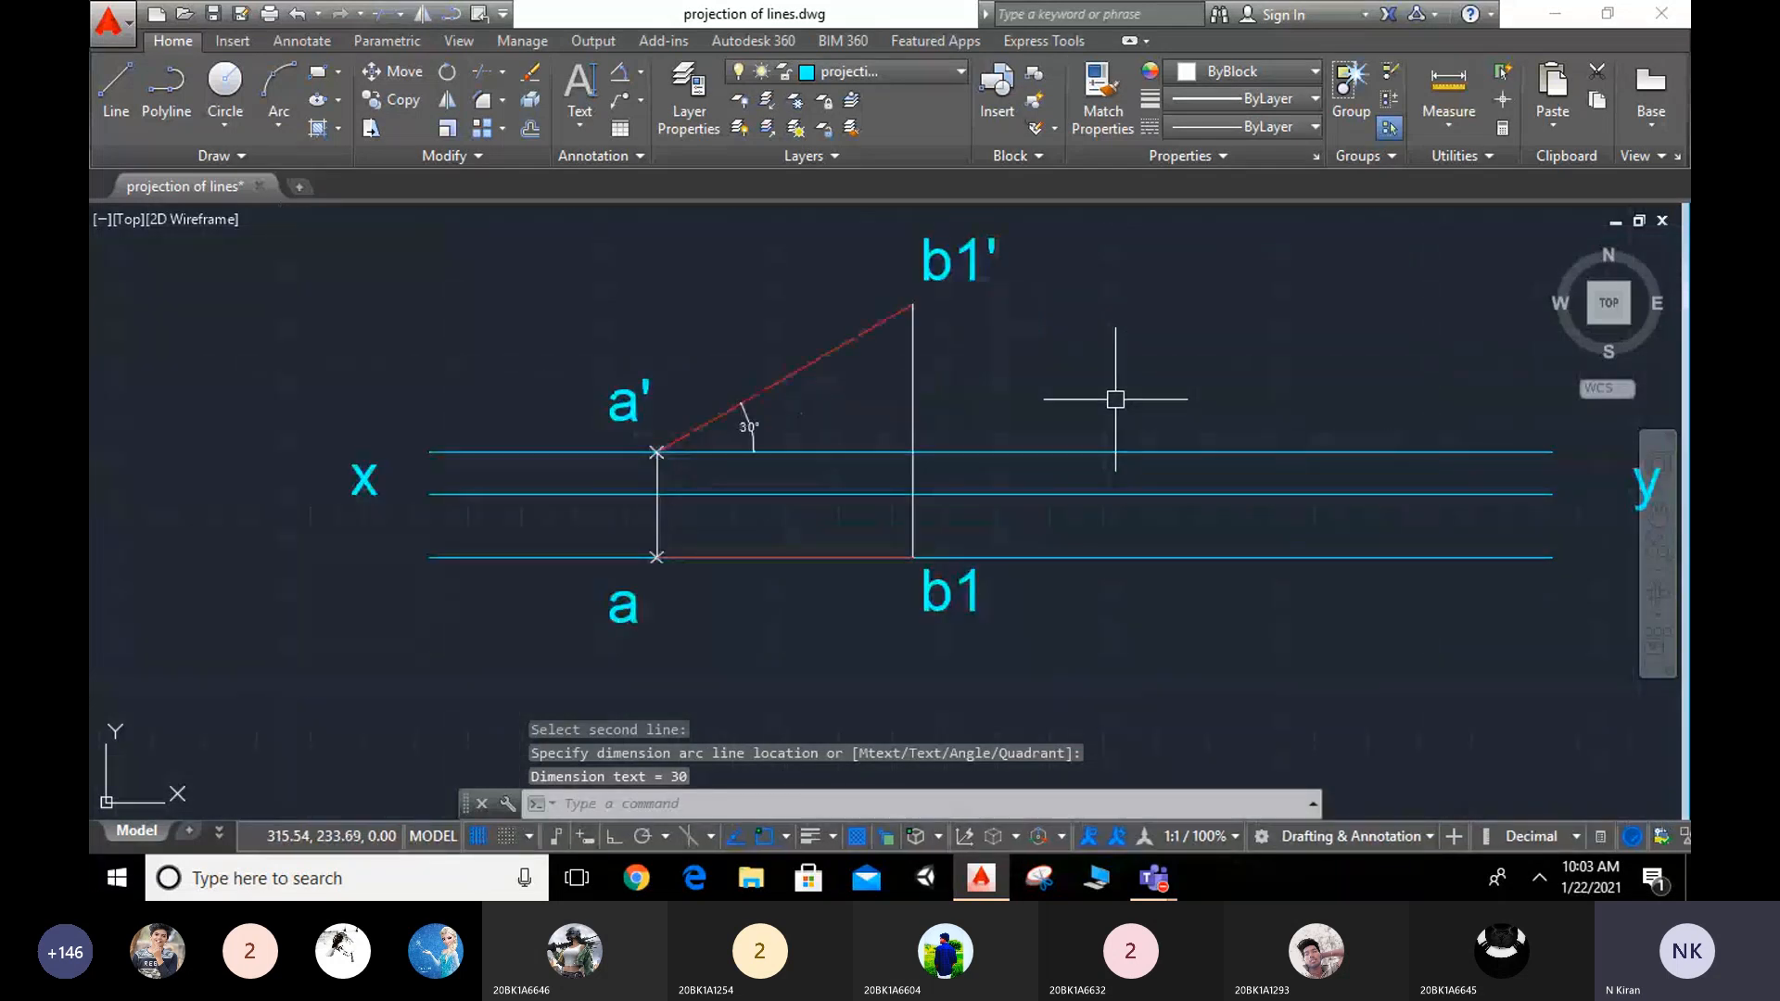
{"action": "key", "text": "F7"}
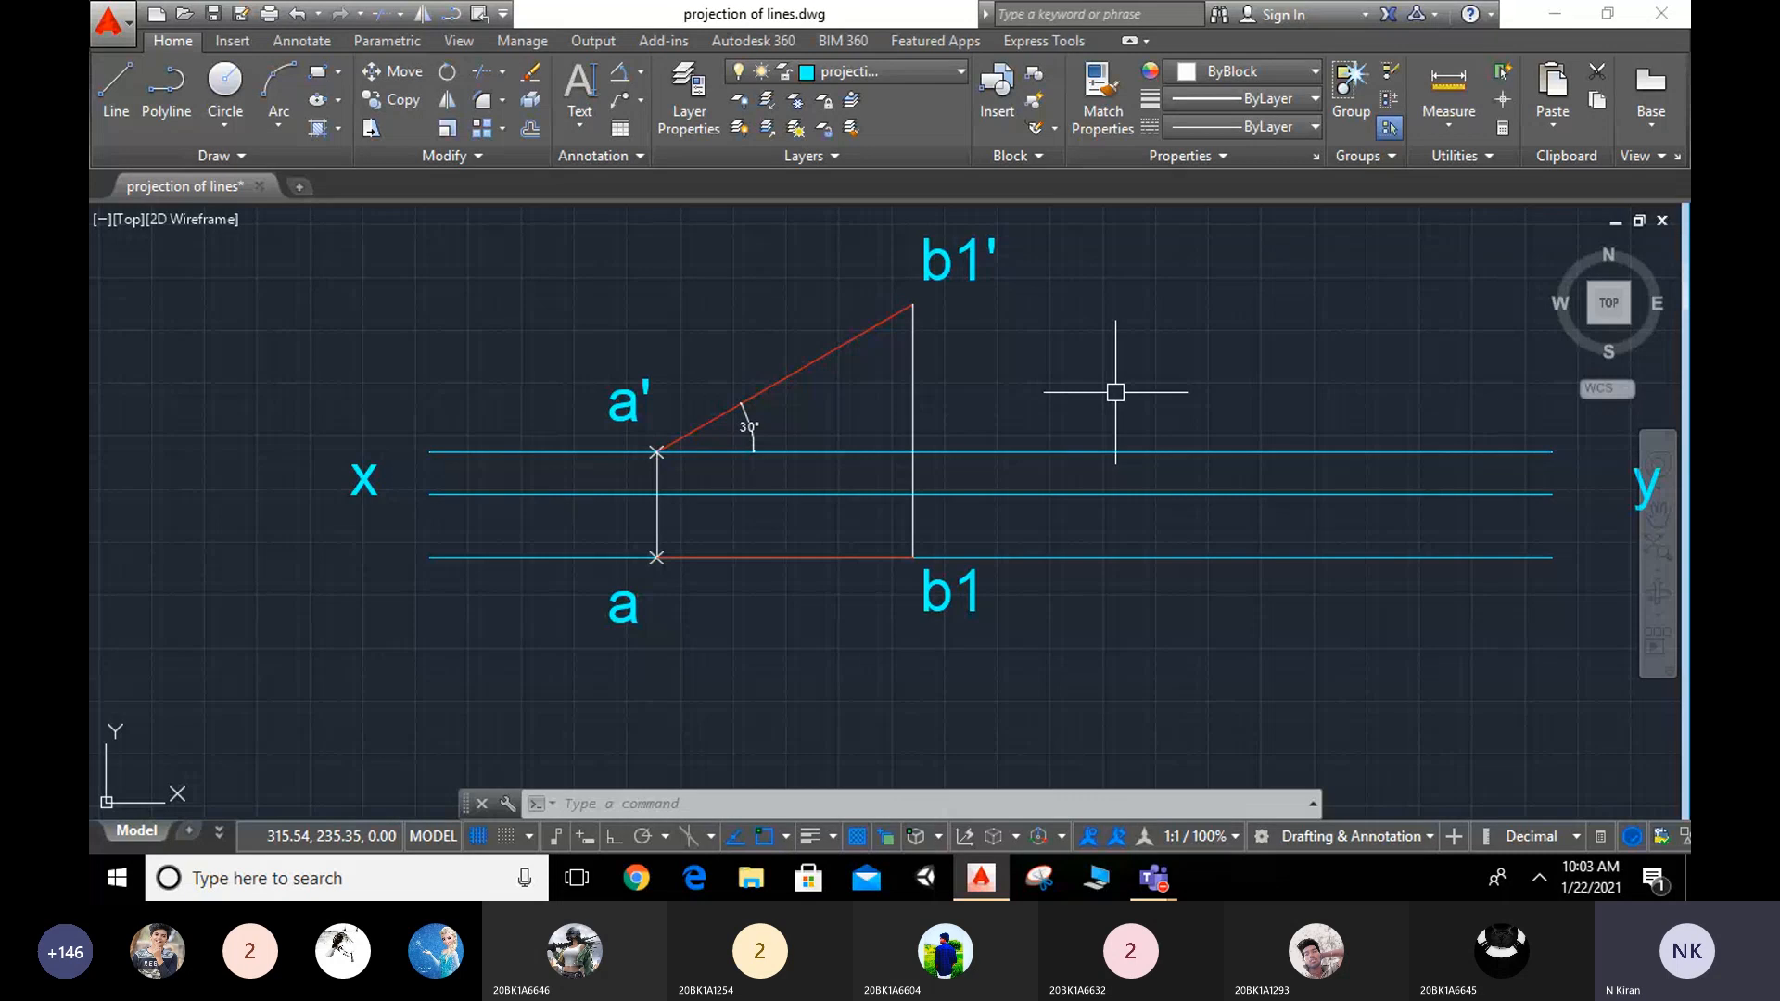
Step: Set the text height of the Standard dimension style to 3.18
{"action": "type", "text": "di"}
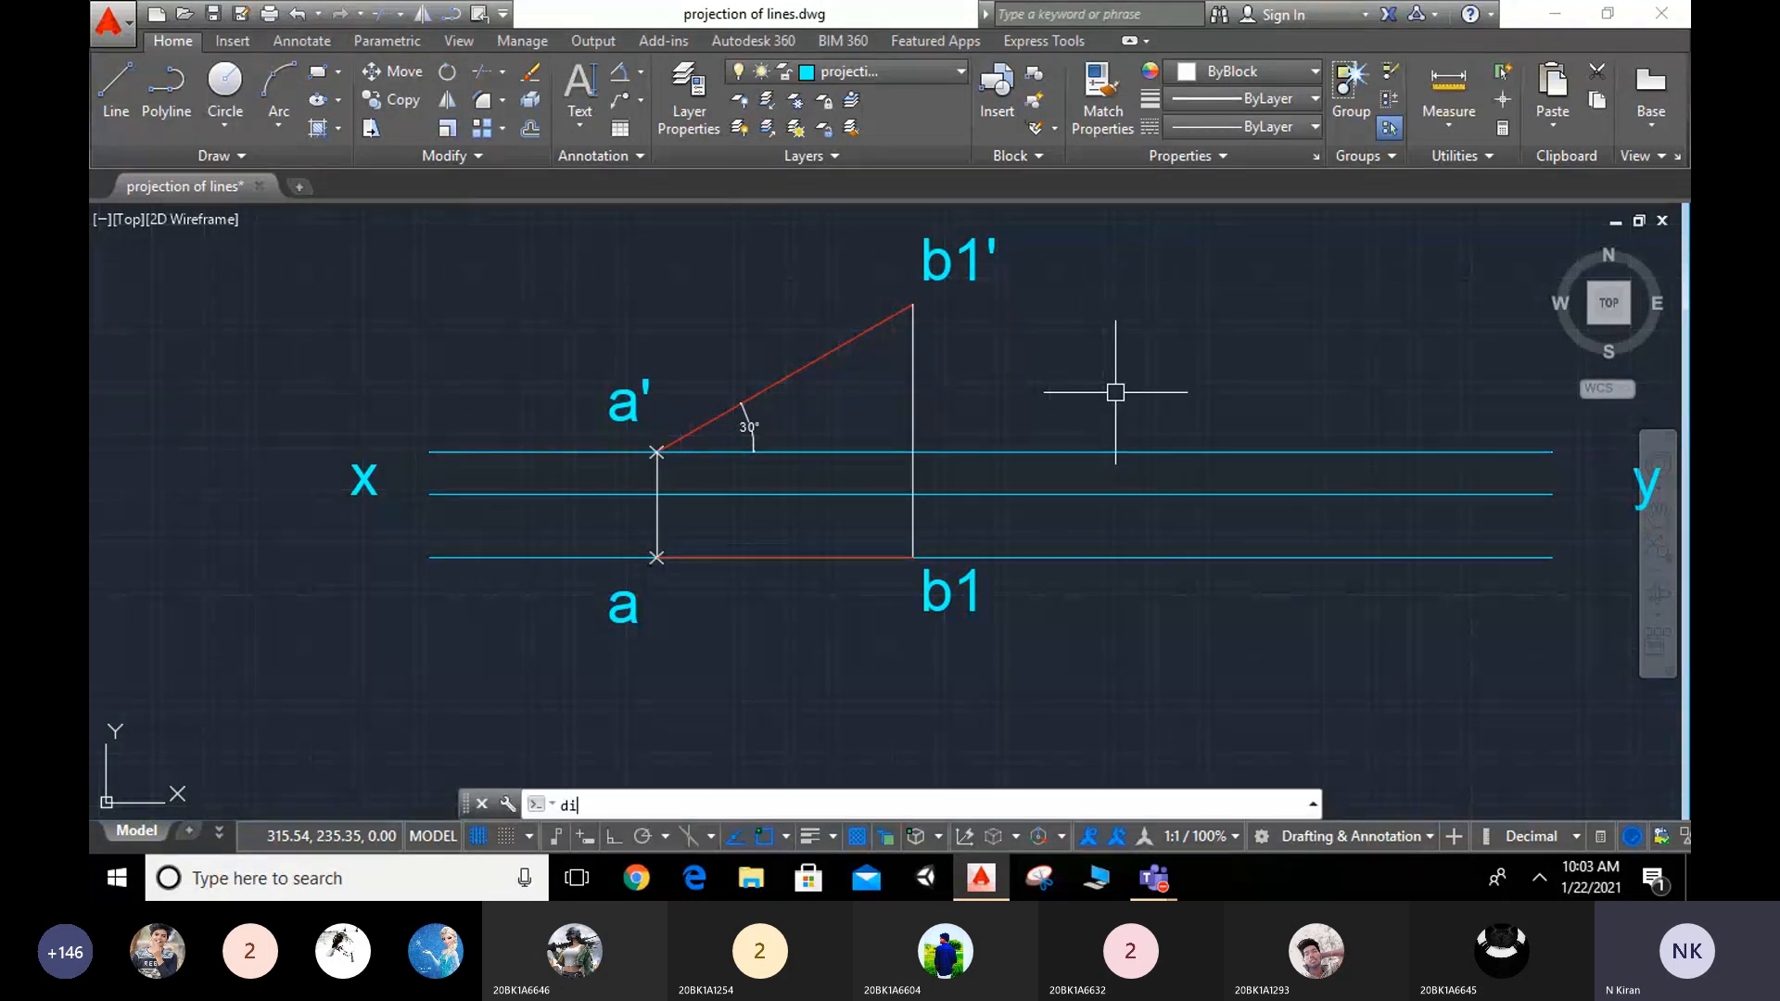
{"action": "type", "text": "msty"}
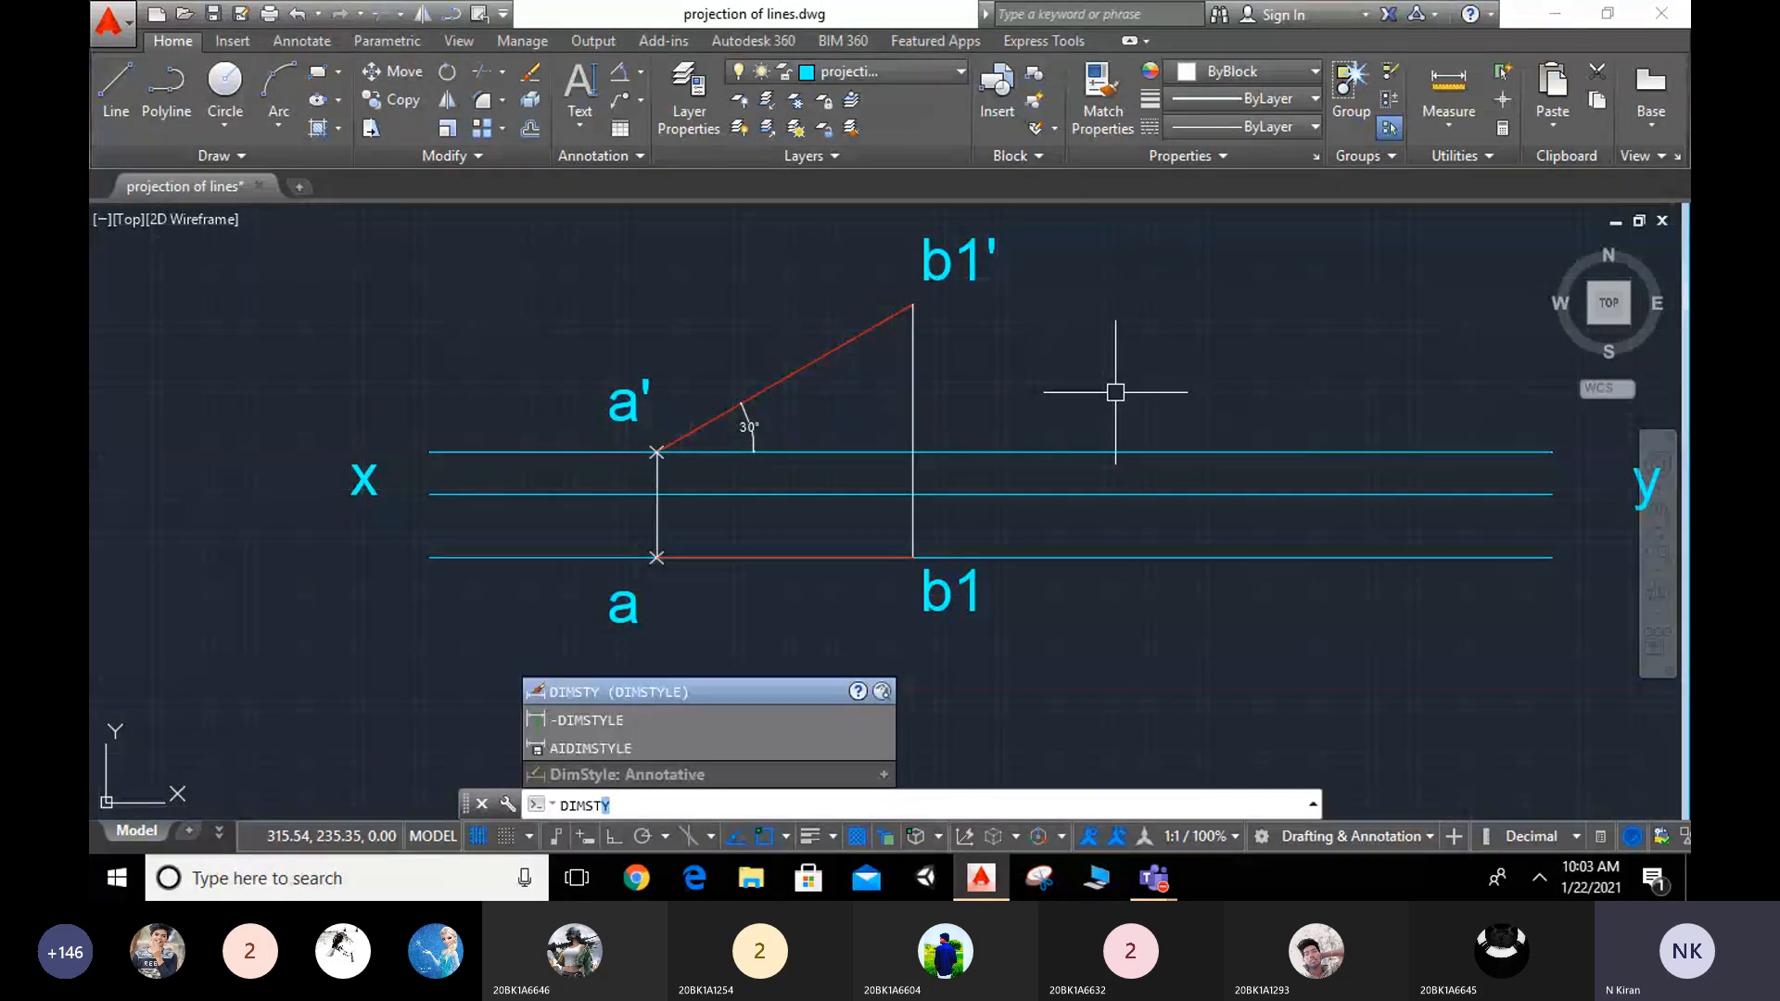
{"action": "left_click", "coordinate": [630, 691]}
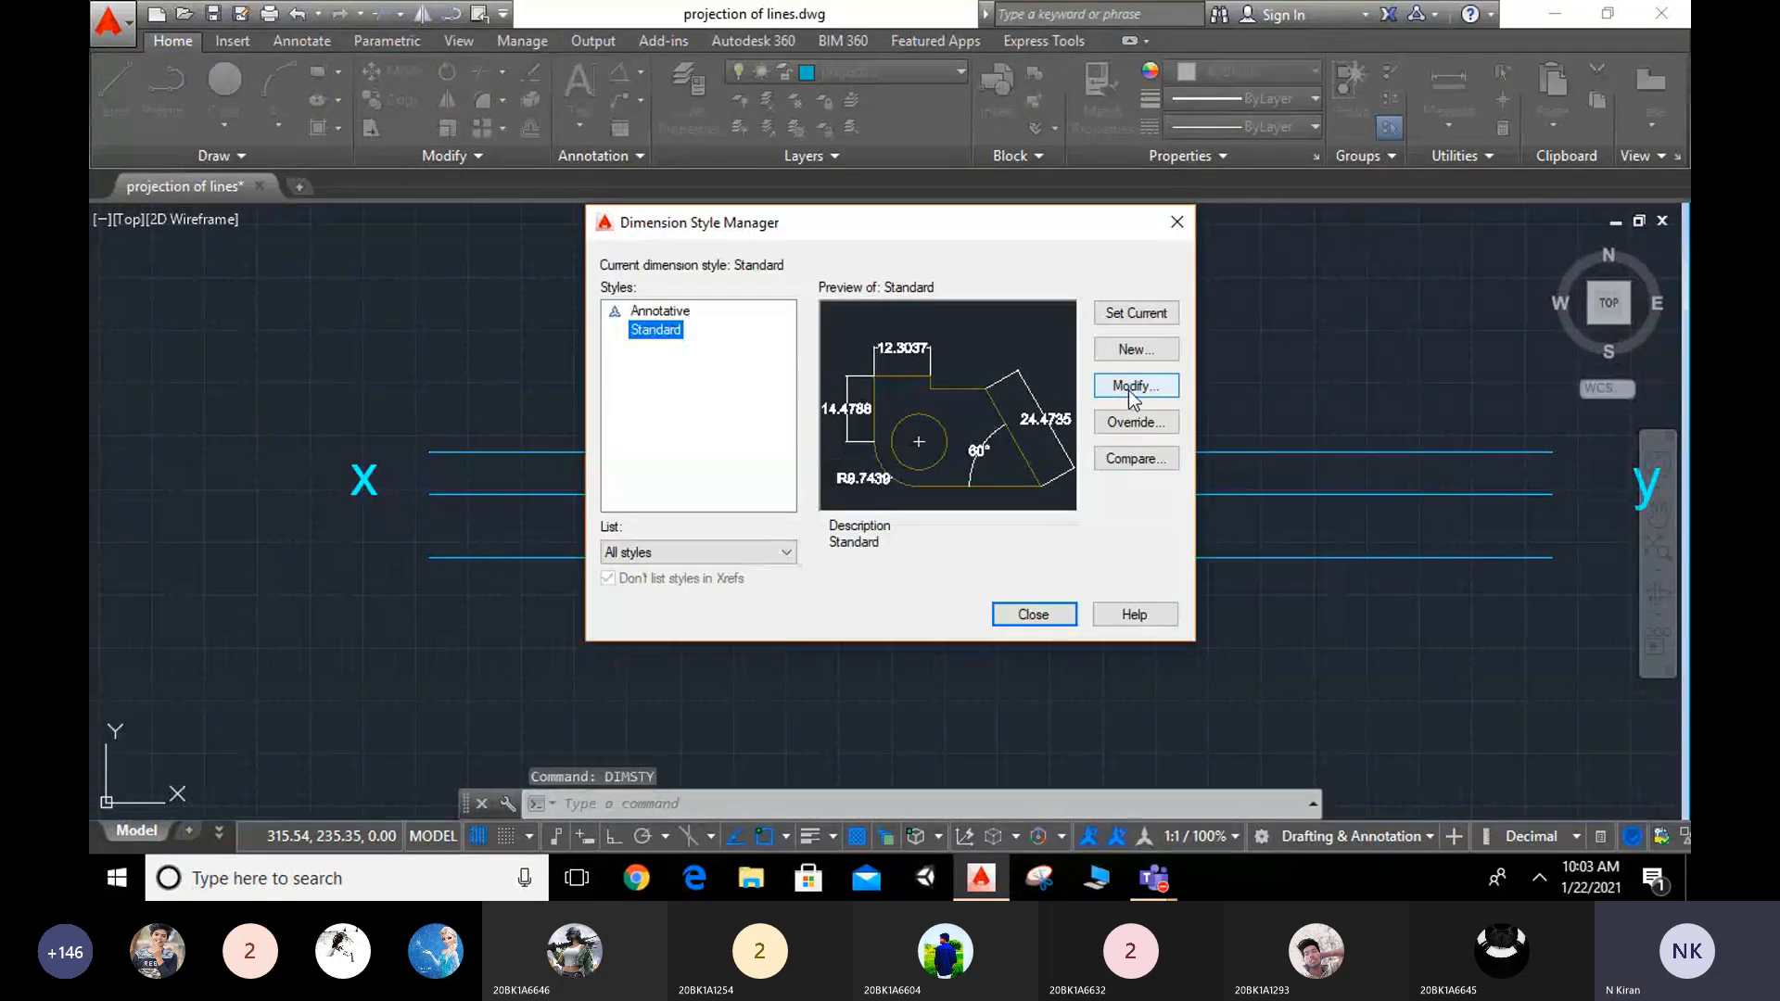
{"action": "left_click", "coordinate": [1126, 387]}
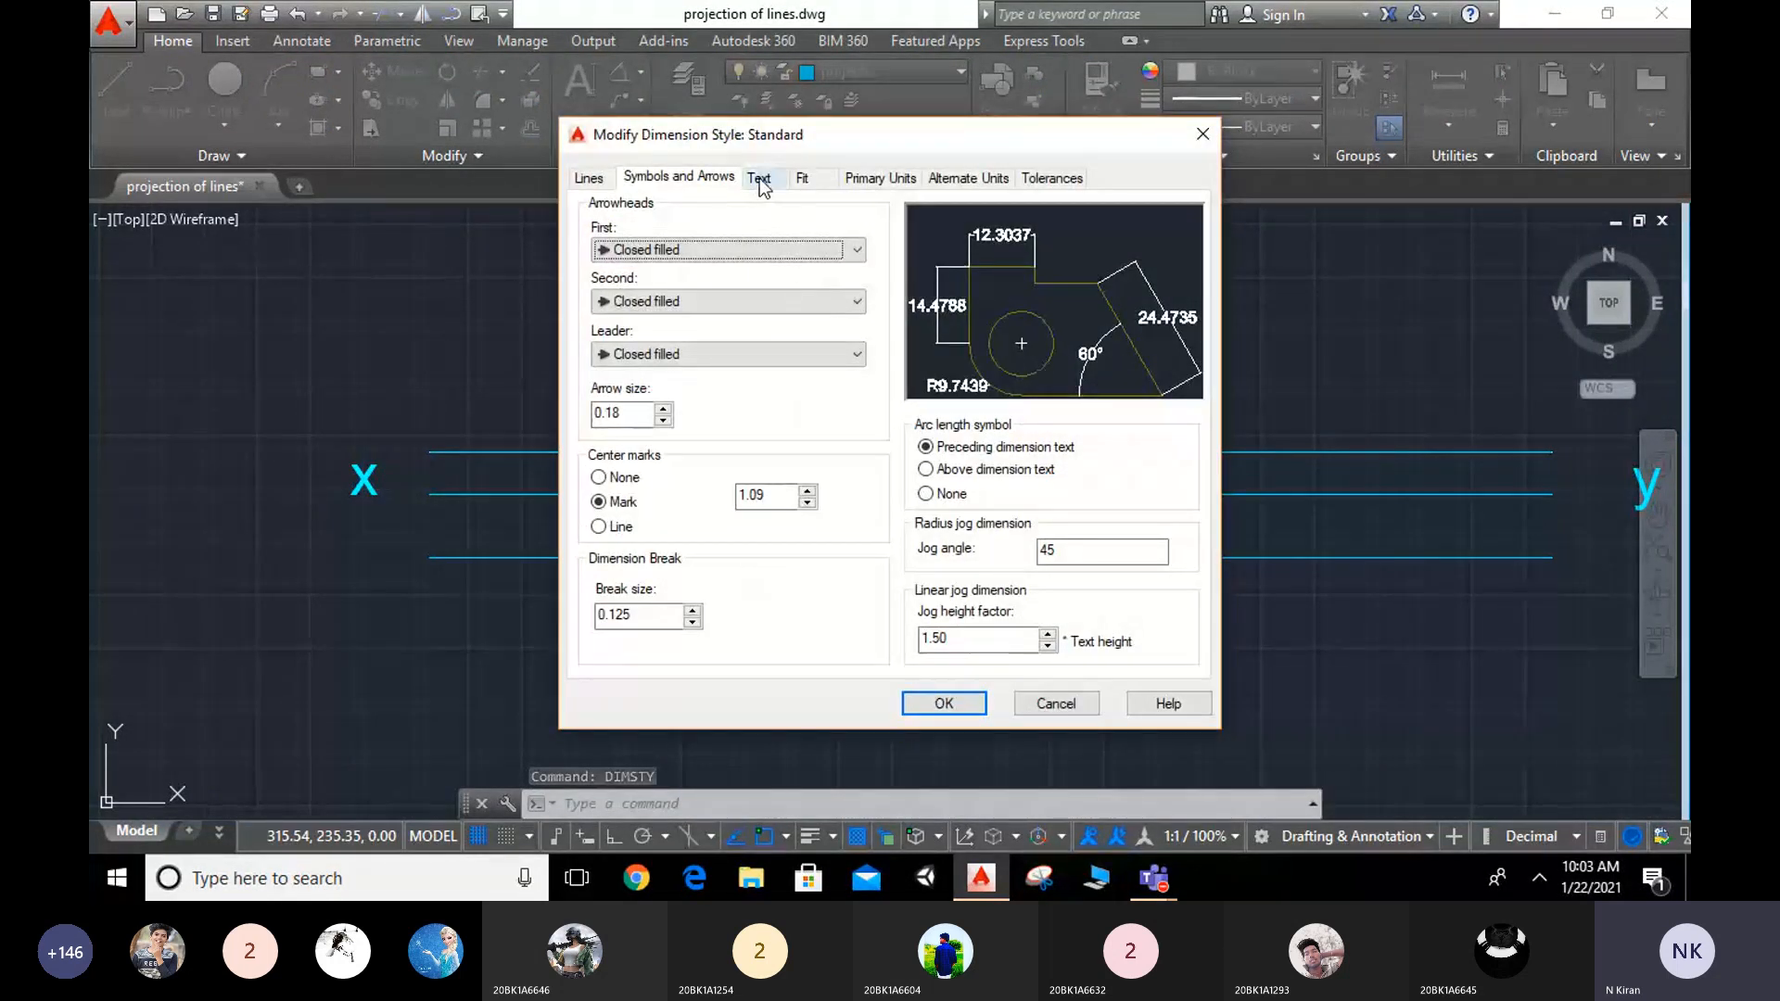
{"action": "left_click", "coordinate": [758, 178]}
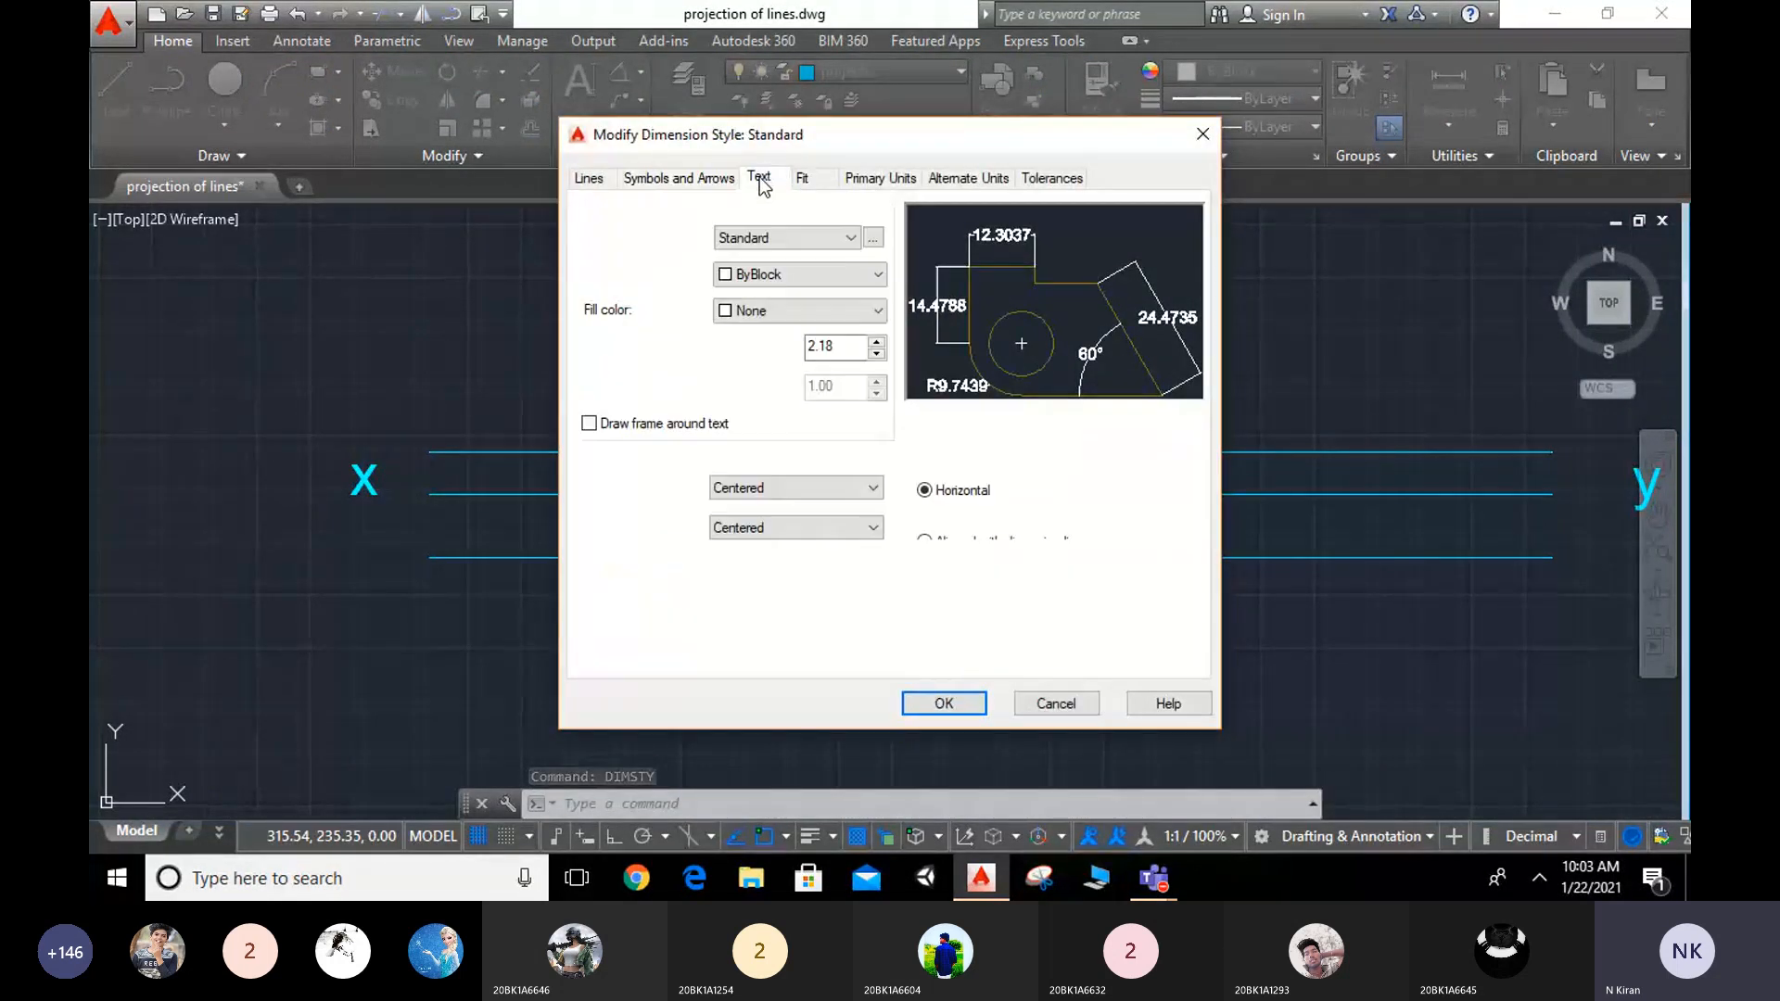
{"action": "left_click", "coordinate": [817, 348]}
{"action": "key", "text": "BackSpace"}
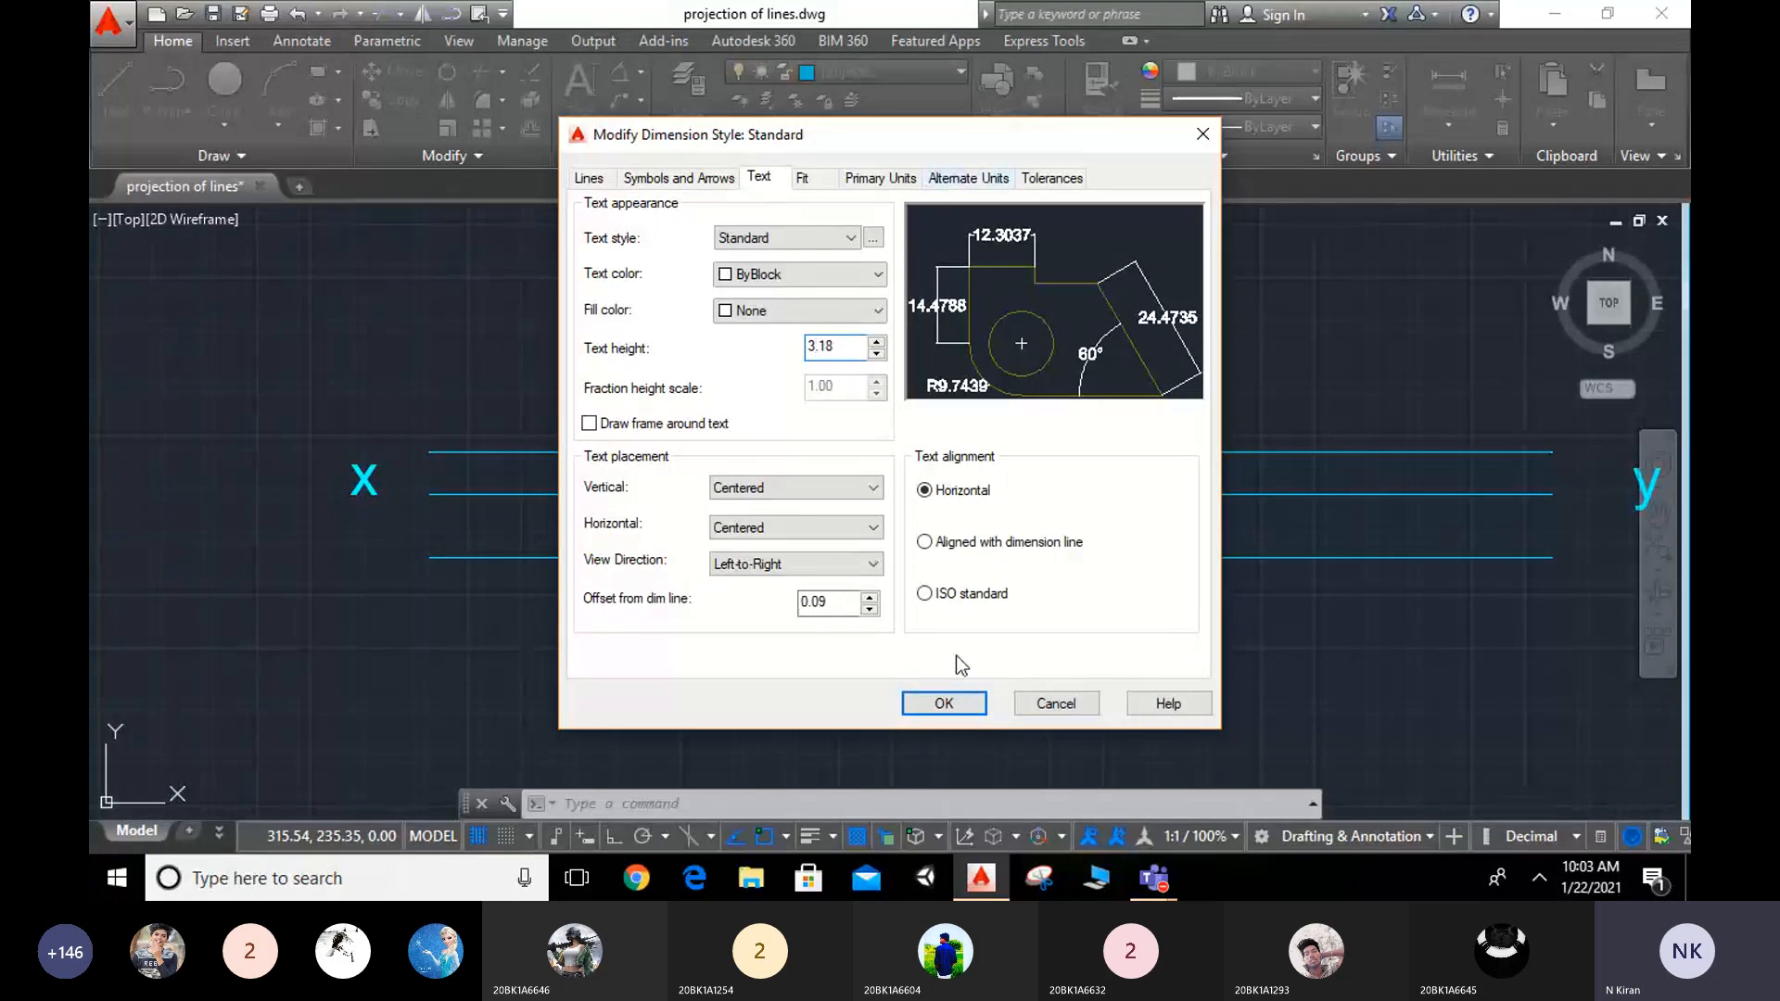
{"action": "left_click", "coordinate": [944, 704]}
Step: Set the arrow size of the Standard dimension style to 2.18 and close the style manager
{"action": "left_click", "coordinate": [1143, 382]}
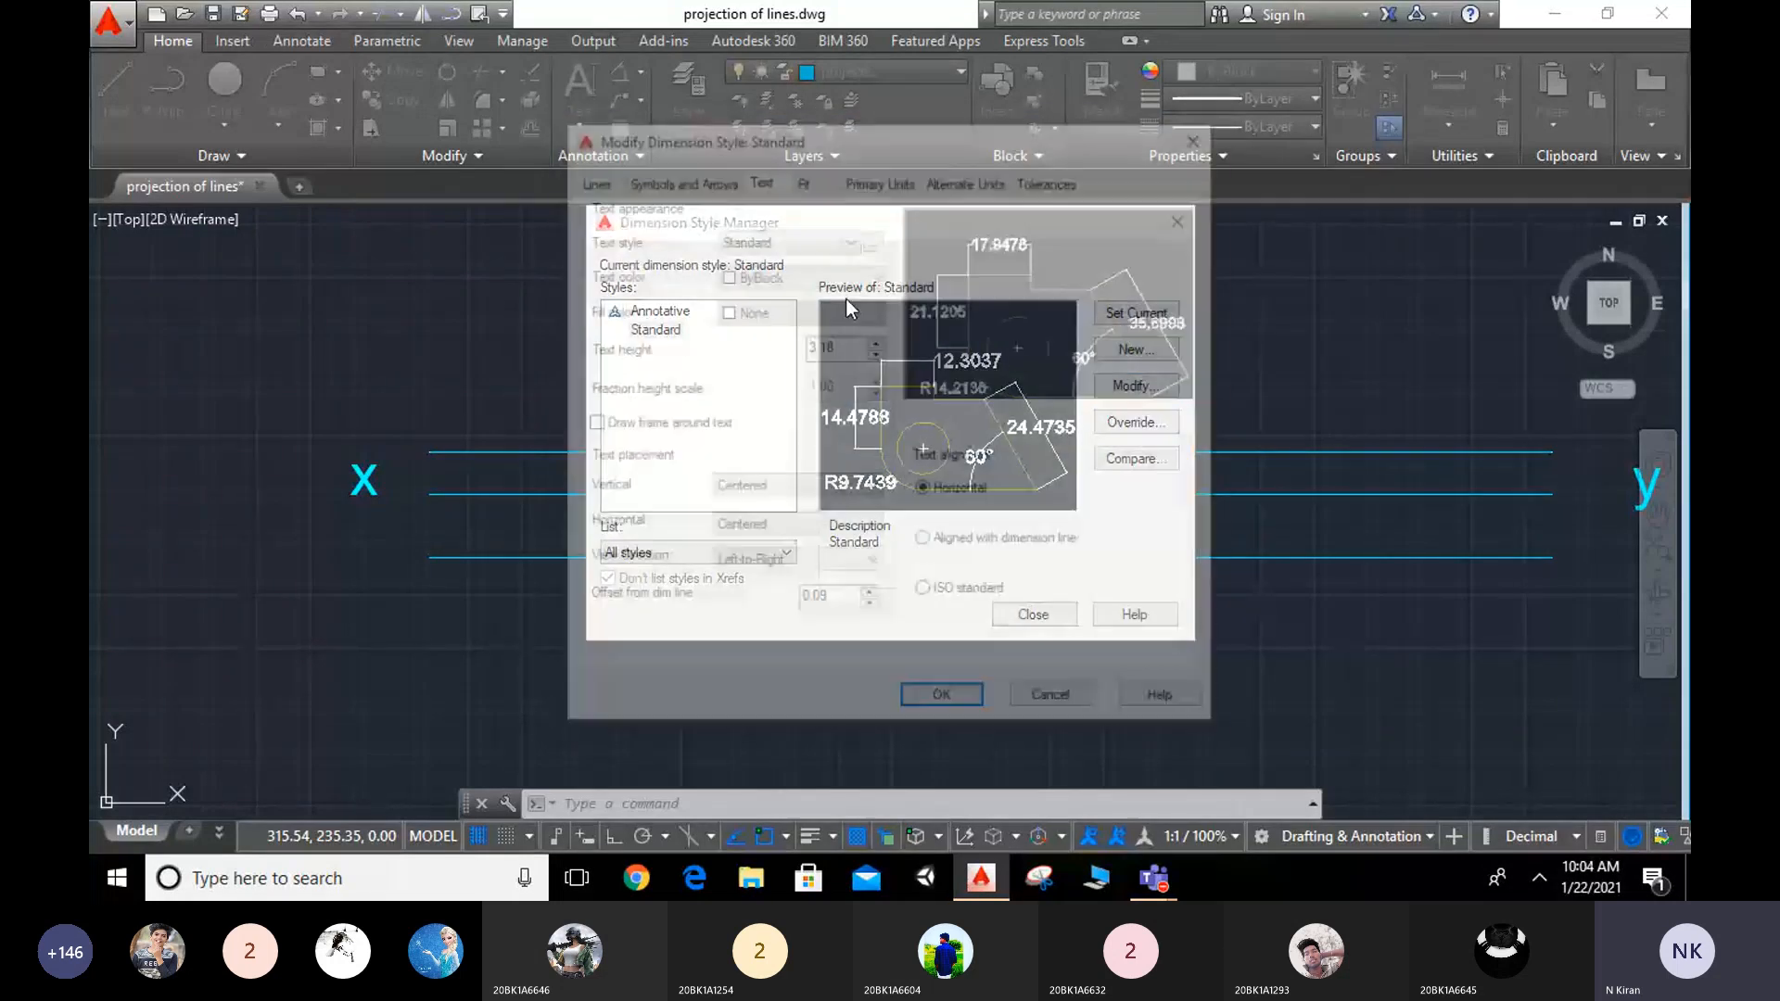
{"action": "left_click", "coordinate": [702, 173]}
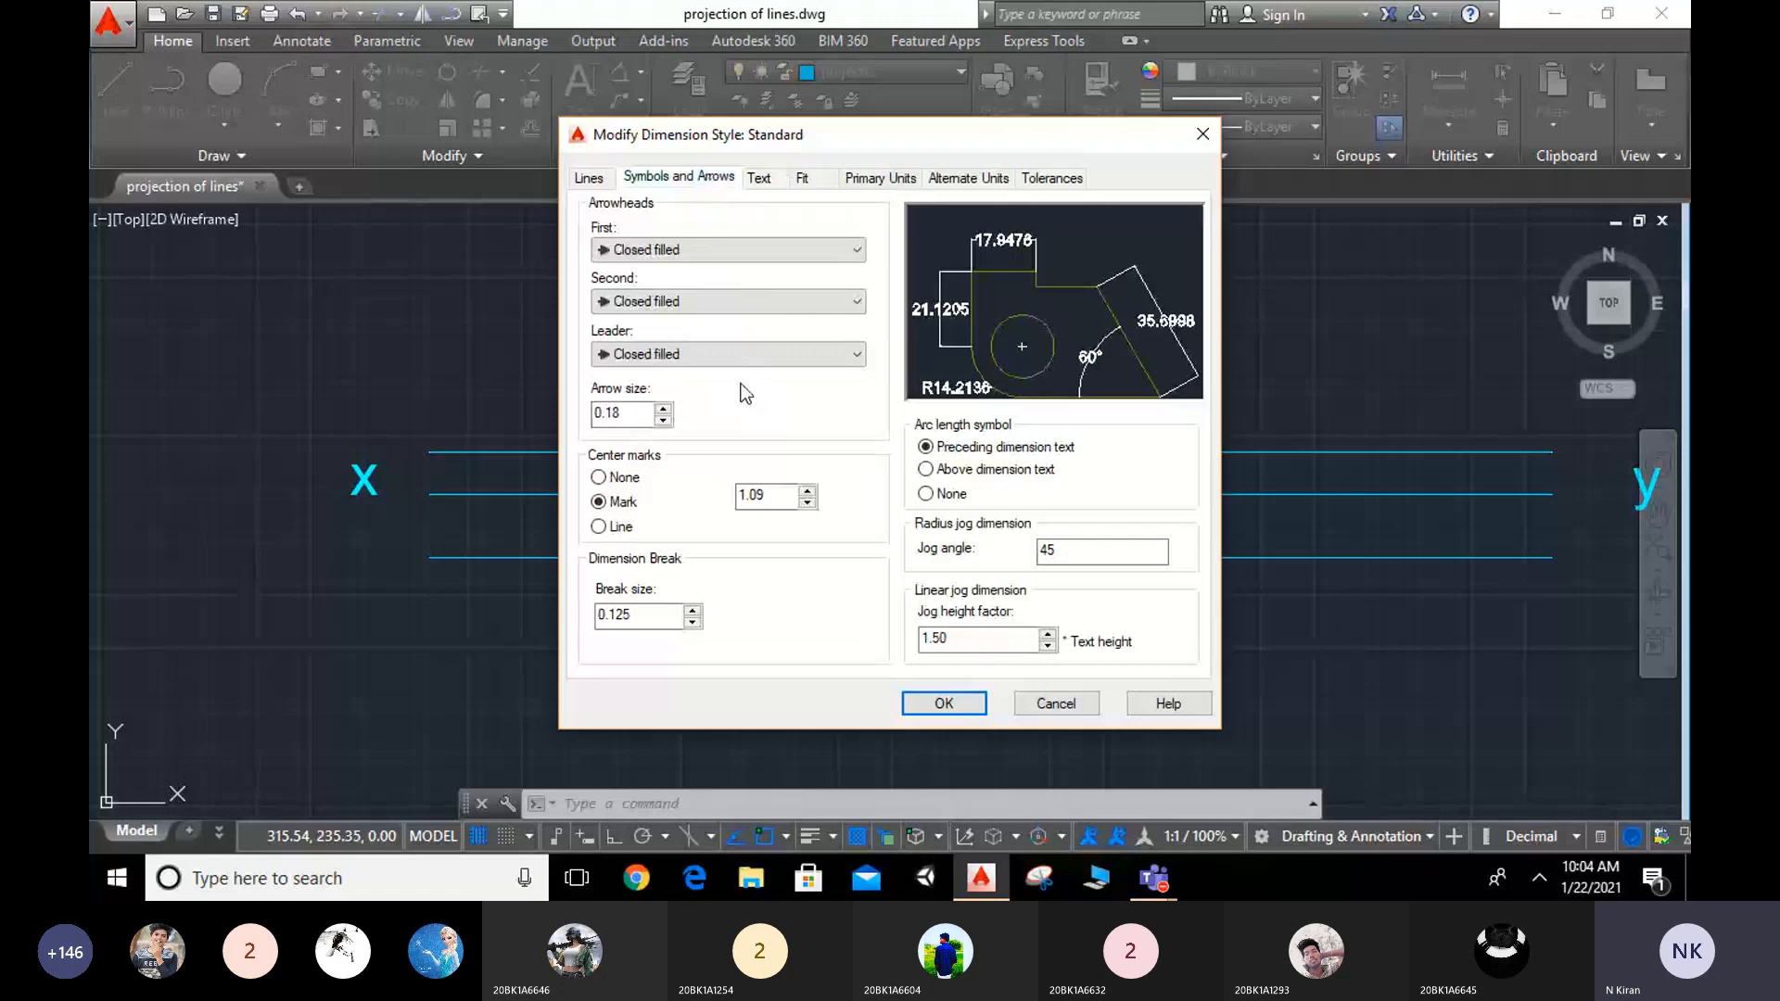
{"action": "left_click", "coordinate": [598, 413]}
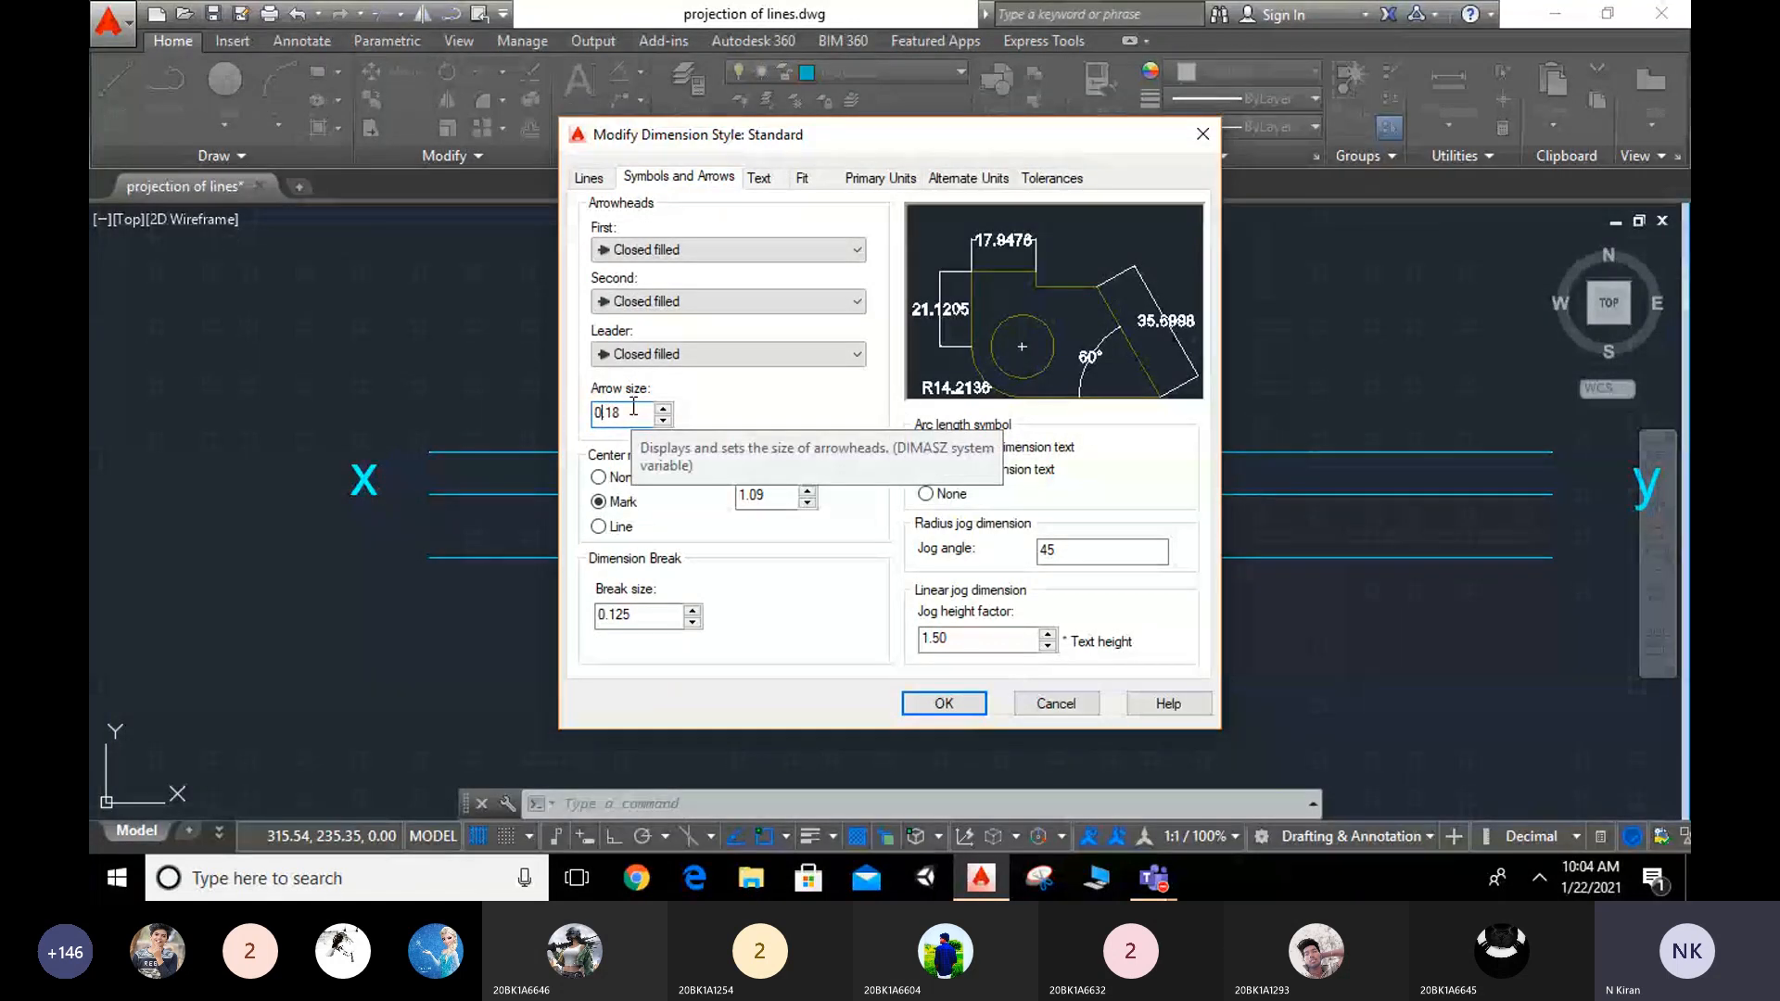
{"action": "key", "text": "BackSpace"}
{"action": "type", "text": "2"}
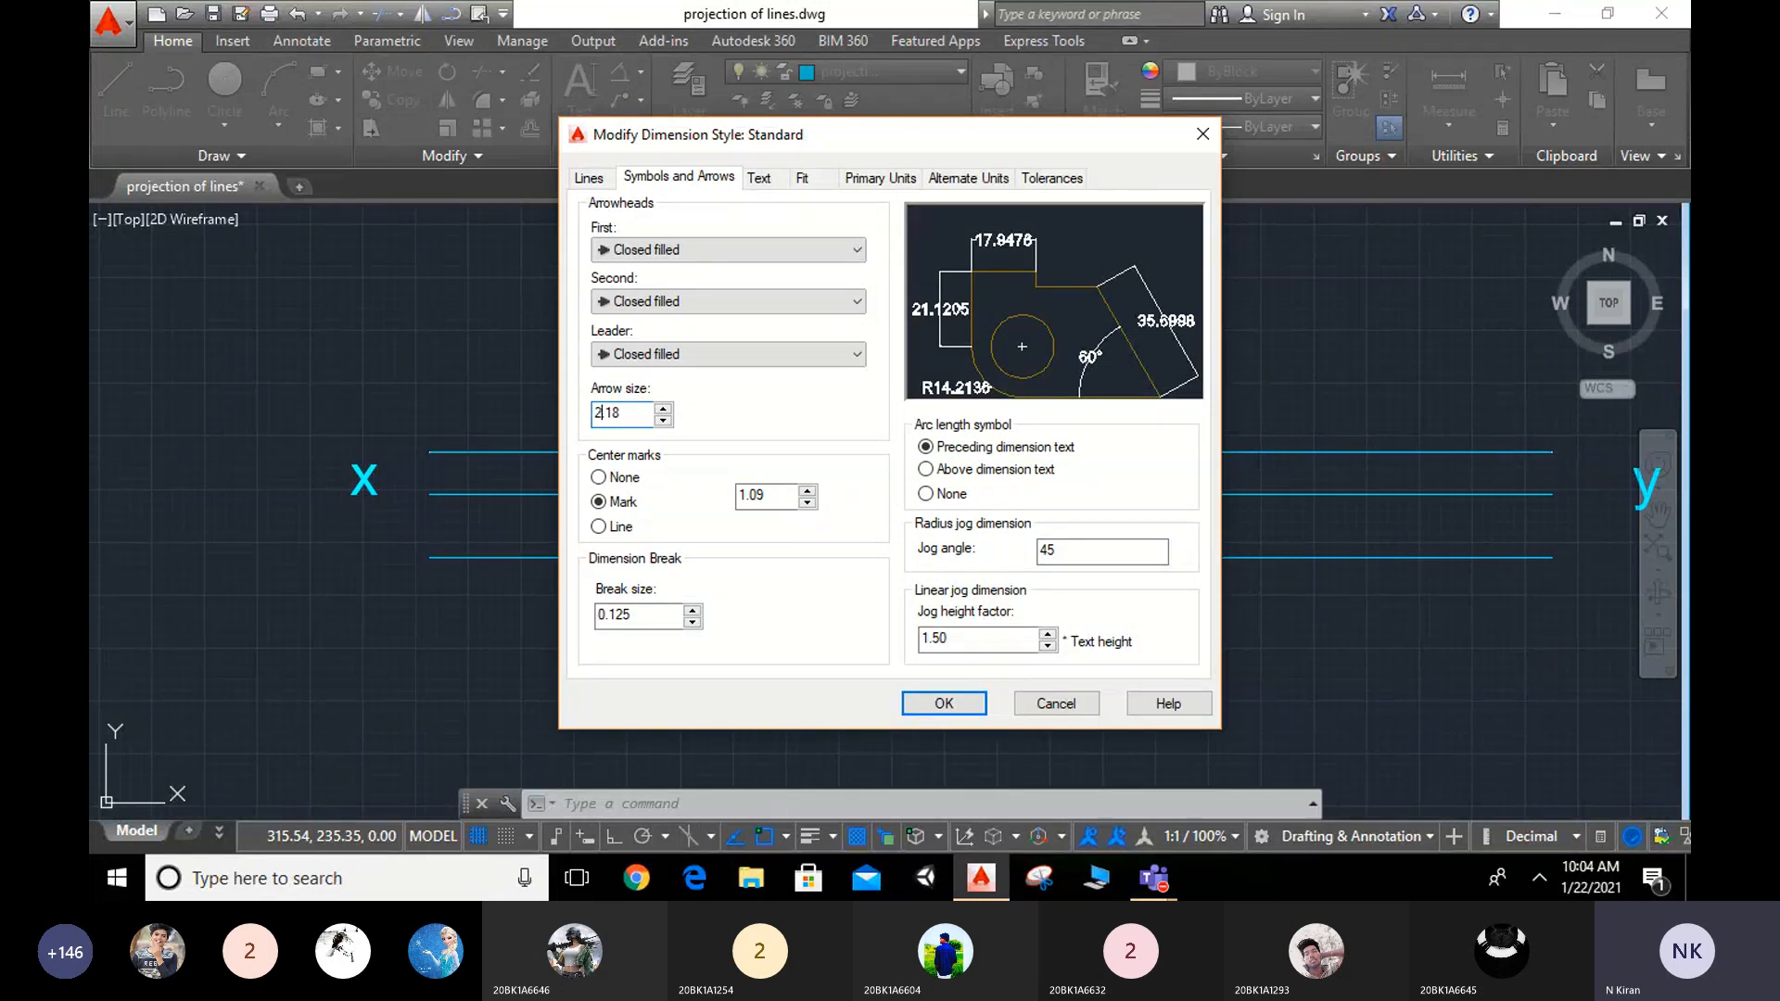
{"action": "left_click", "coordinate": [954, 706]}
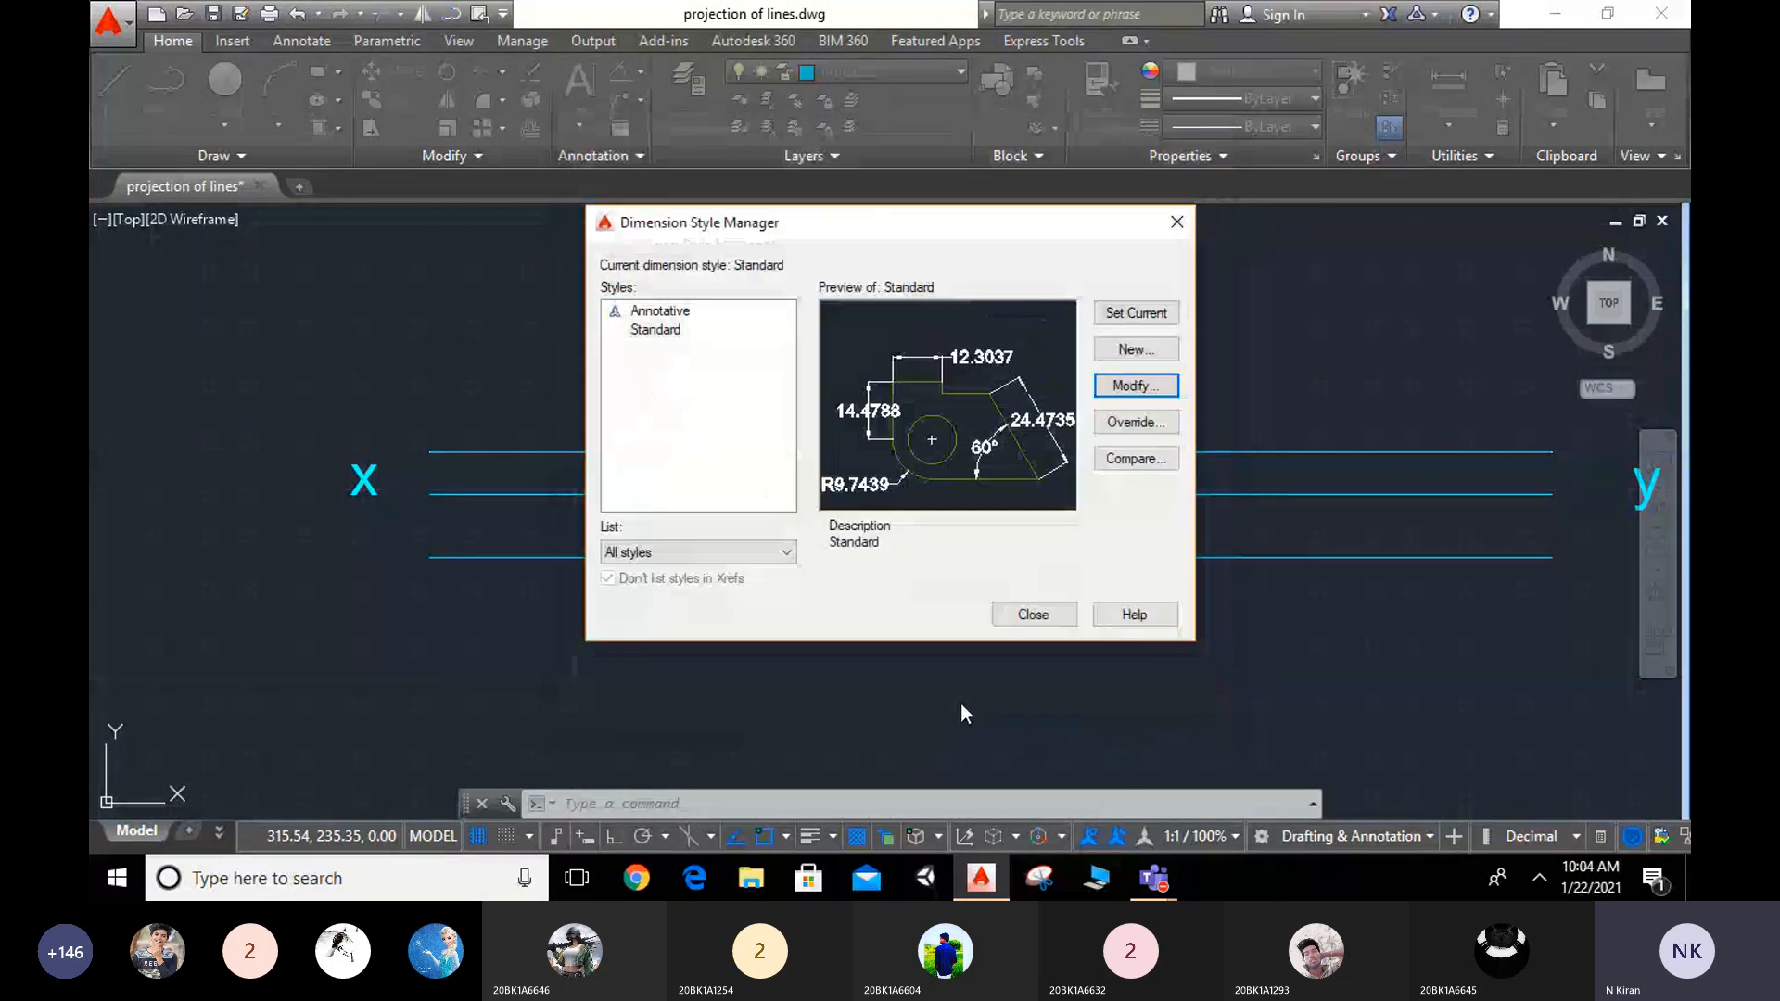
{"action": "left_click", "coordinate": [1046, 621]}
{"action": "scroll", "coordinate": [775, 468], "scroll_direction": "up", "scroll_amount": 2}
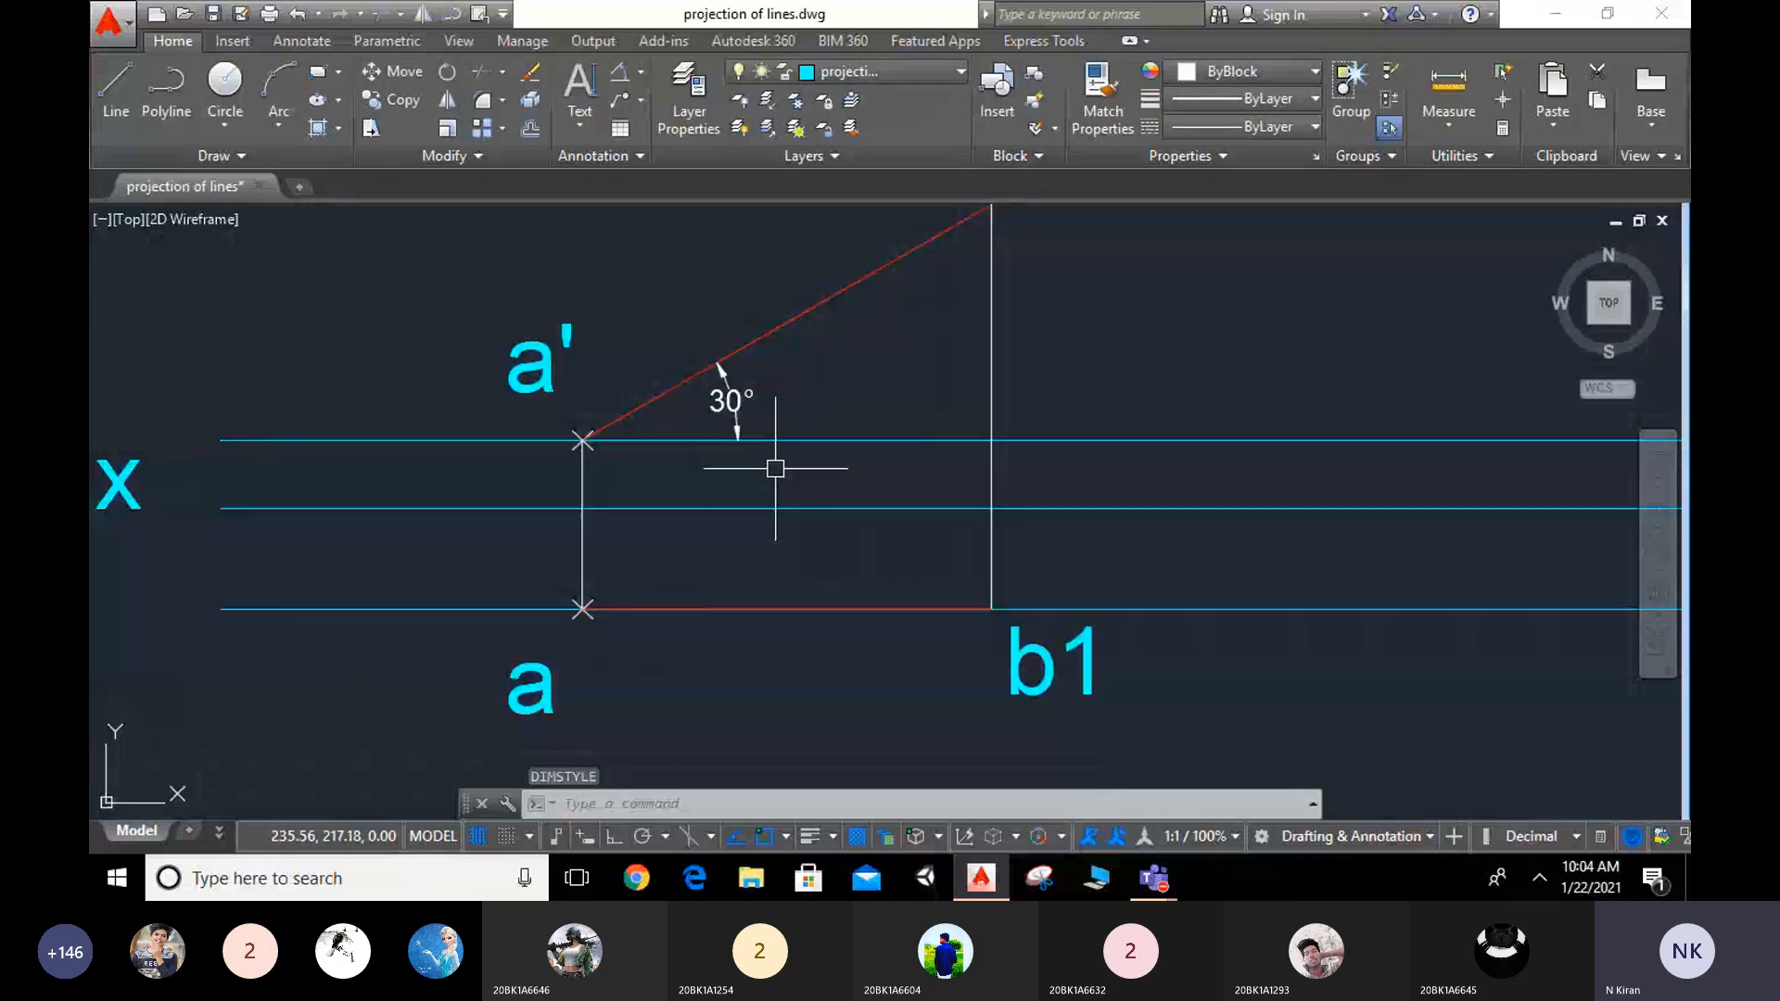
{"action": "scroll", "coordinate": [894, 475], "scroll_direction": "down", "scroll_amount": 3}
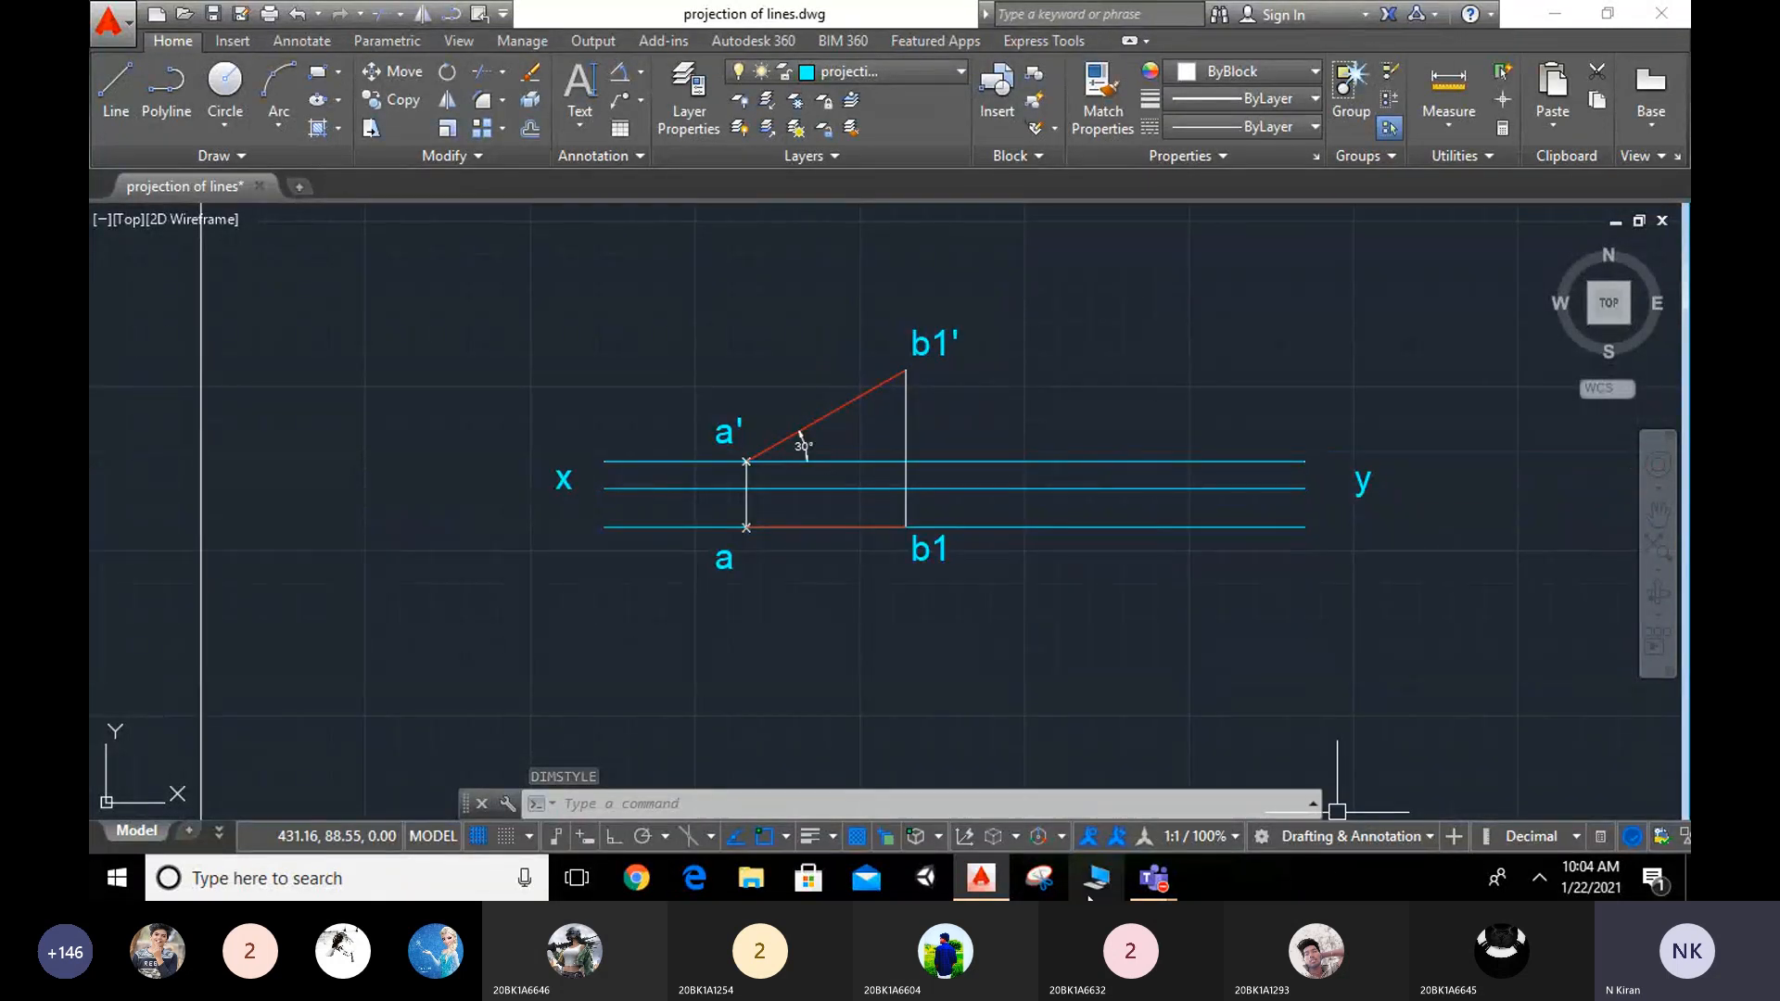
Step: Briefly mute the microphone in the Teams meeting, and return to the AutoCAD drawing
{"action": "mouse_move", "coordinate": [1154, 878]}
{"action": "left_click", "coordinate": [1145, 728]}
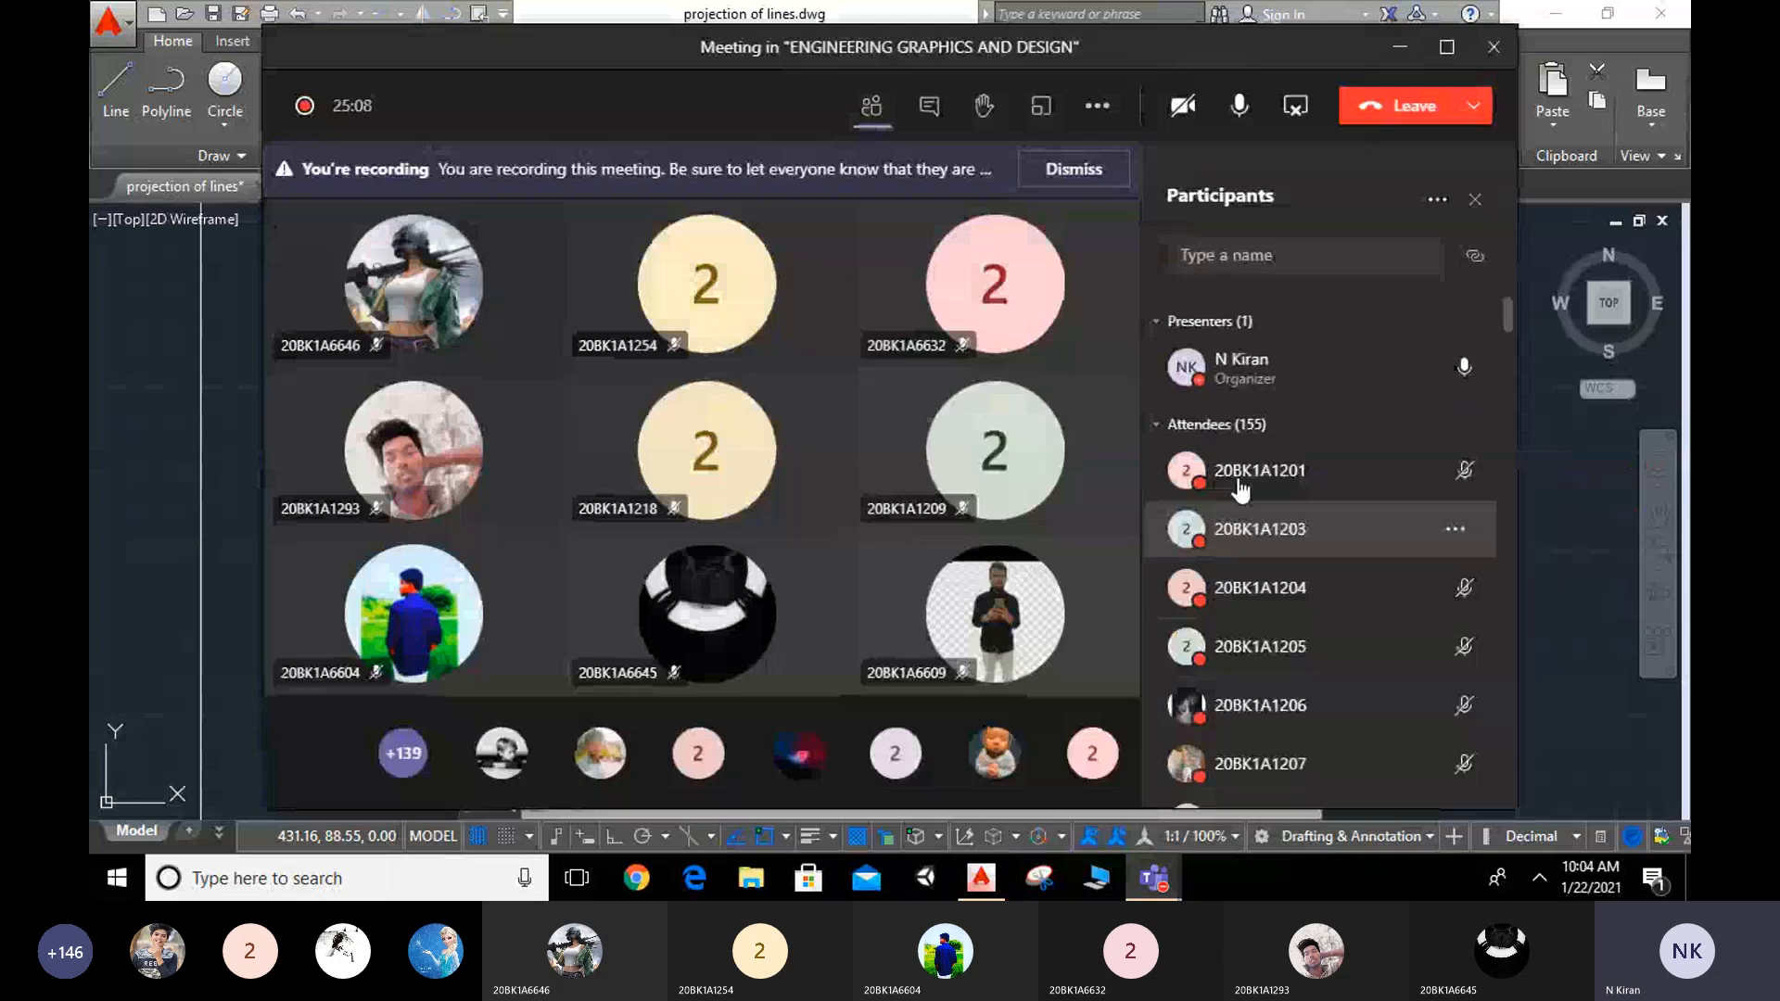
{"action": "left_click", "coordinate": [1240, 105]}
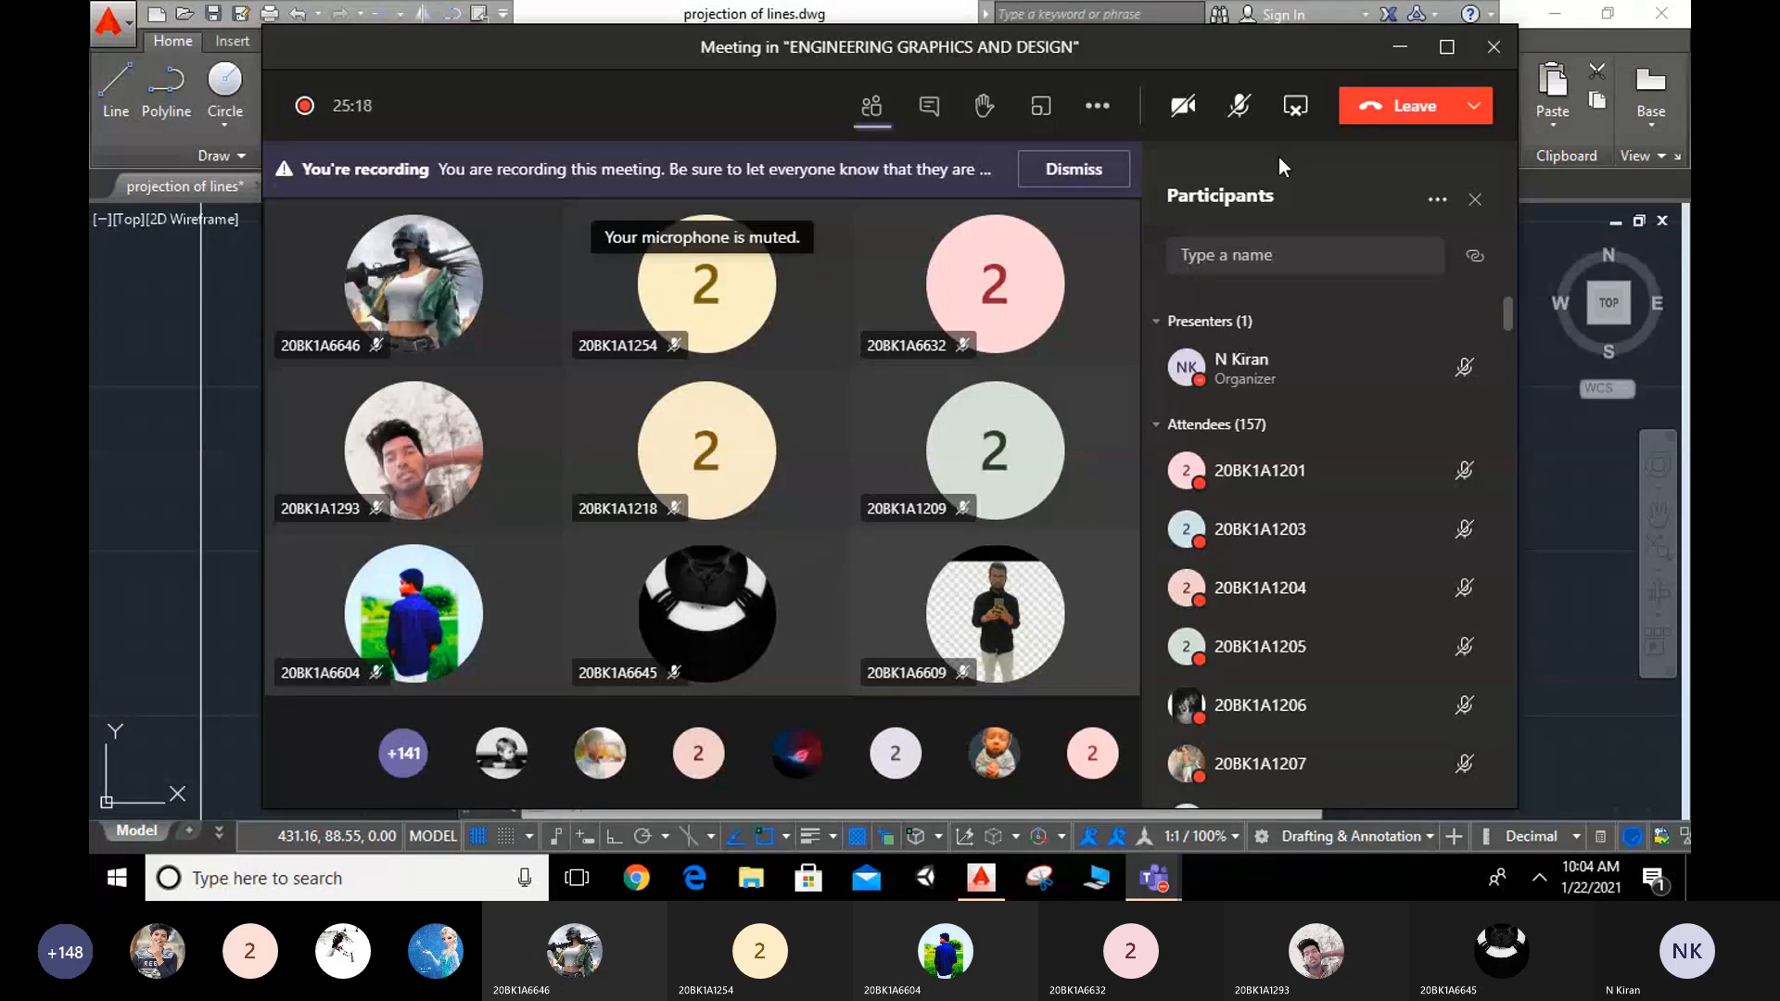
{"action": "left_click", "coordinate": [1239, 106]}
{"action": "left_click", "coordinate": [1400, 48]}
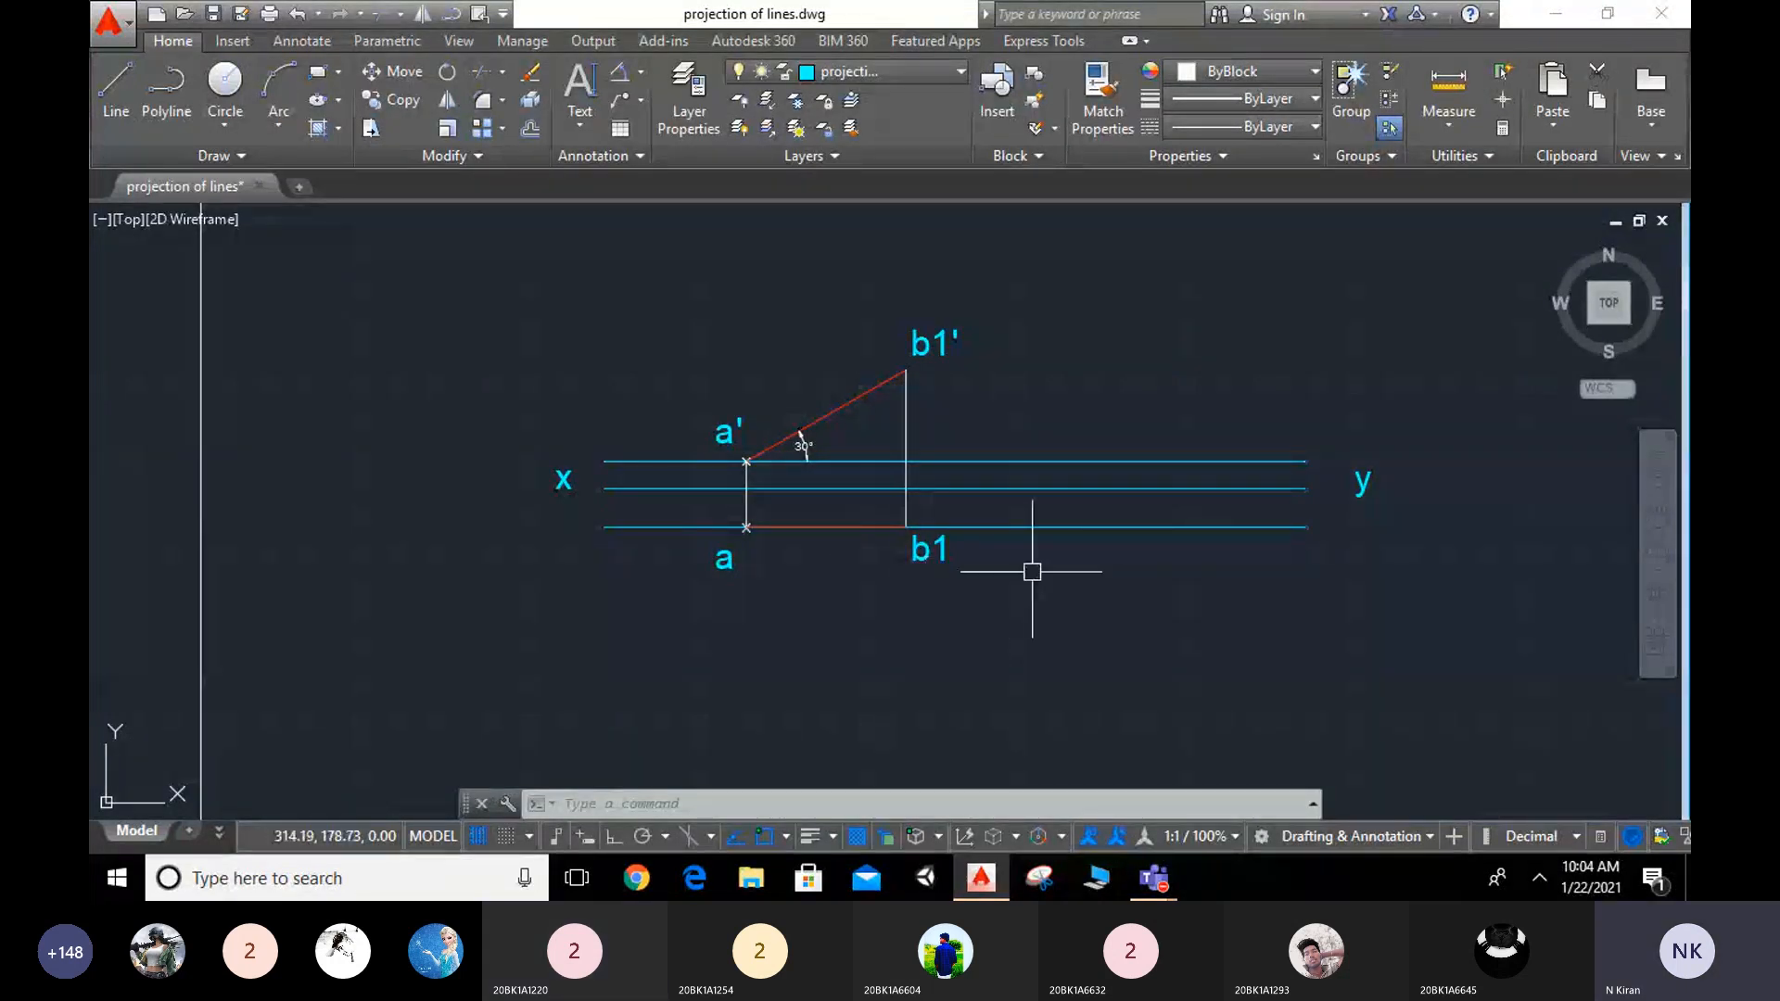
Step: Review the problem statement above the drawing against the projections constructed along the xy line
{"action": "middle_click_drag", "start_coordinate": [1032, 572], "coordinate": [1059, 652]}
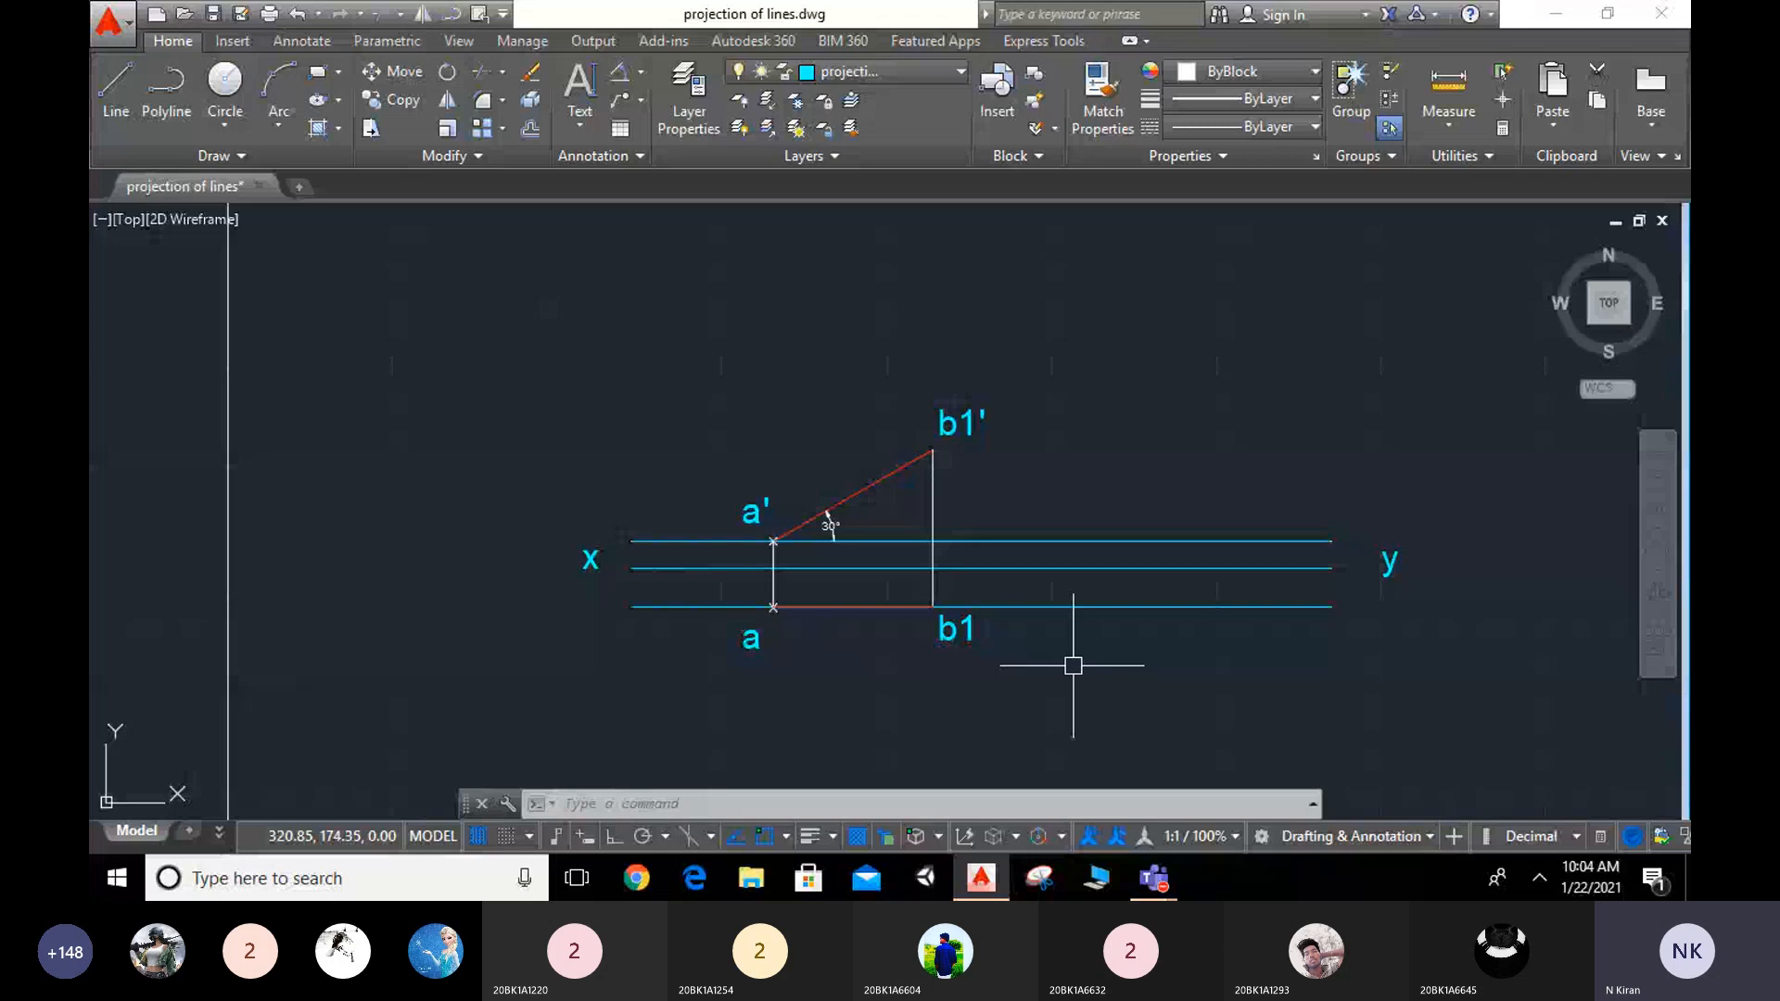
{"action": "scroll", "coordinate": [1009, 580], "scroll_direction": "down", "scroll_amount": 2}
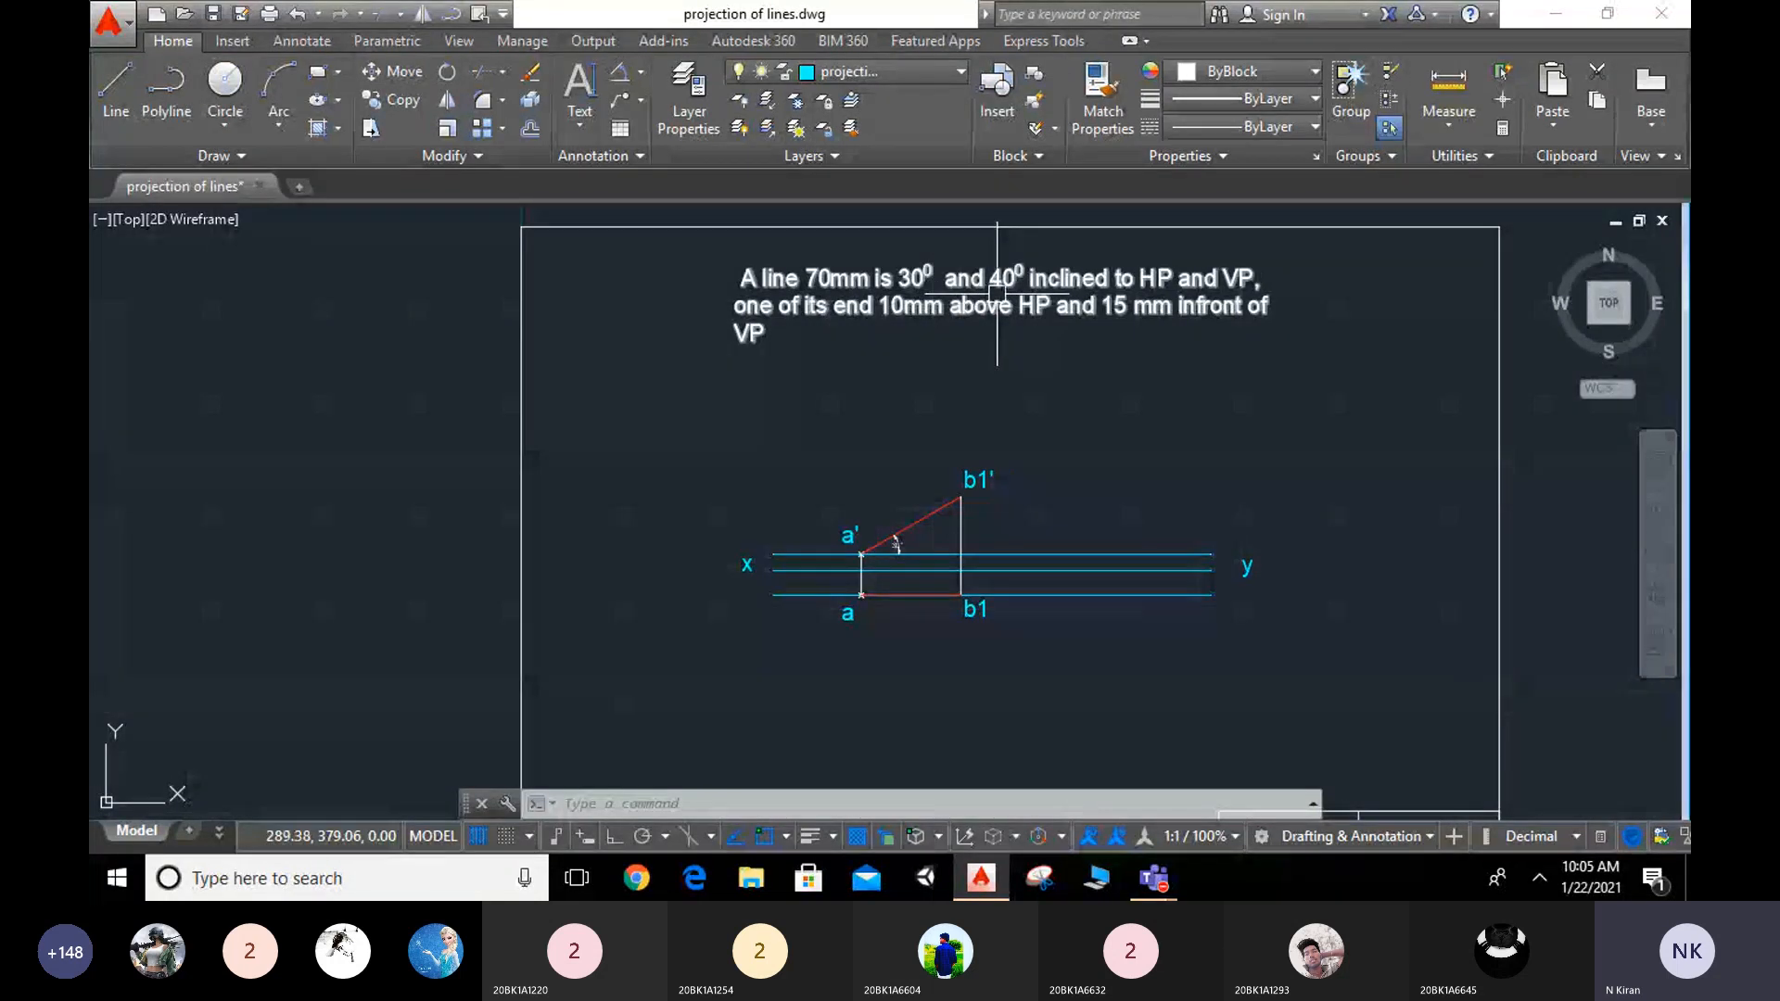
{"action": "scroll", "coordinate": [1068, 462], "scroll_direction": "up", "scroll_amount": 2}
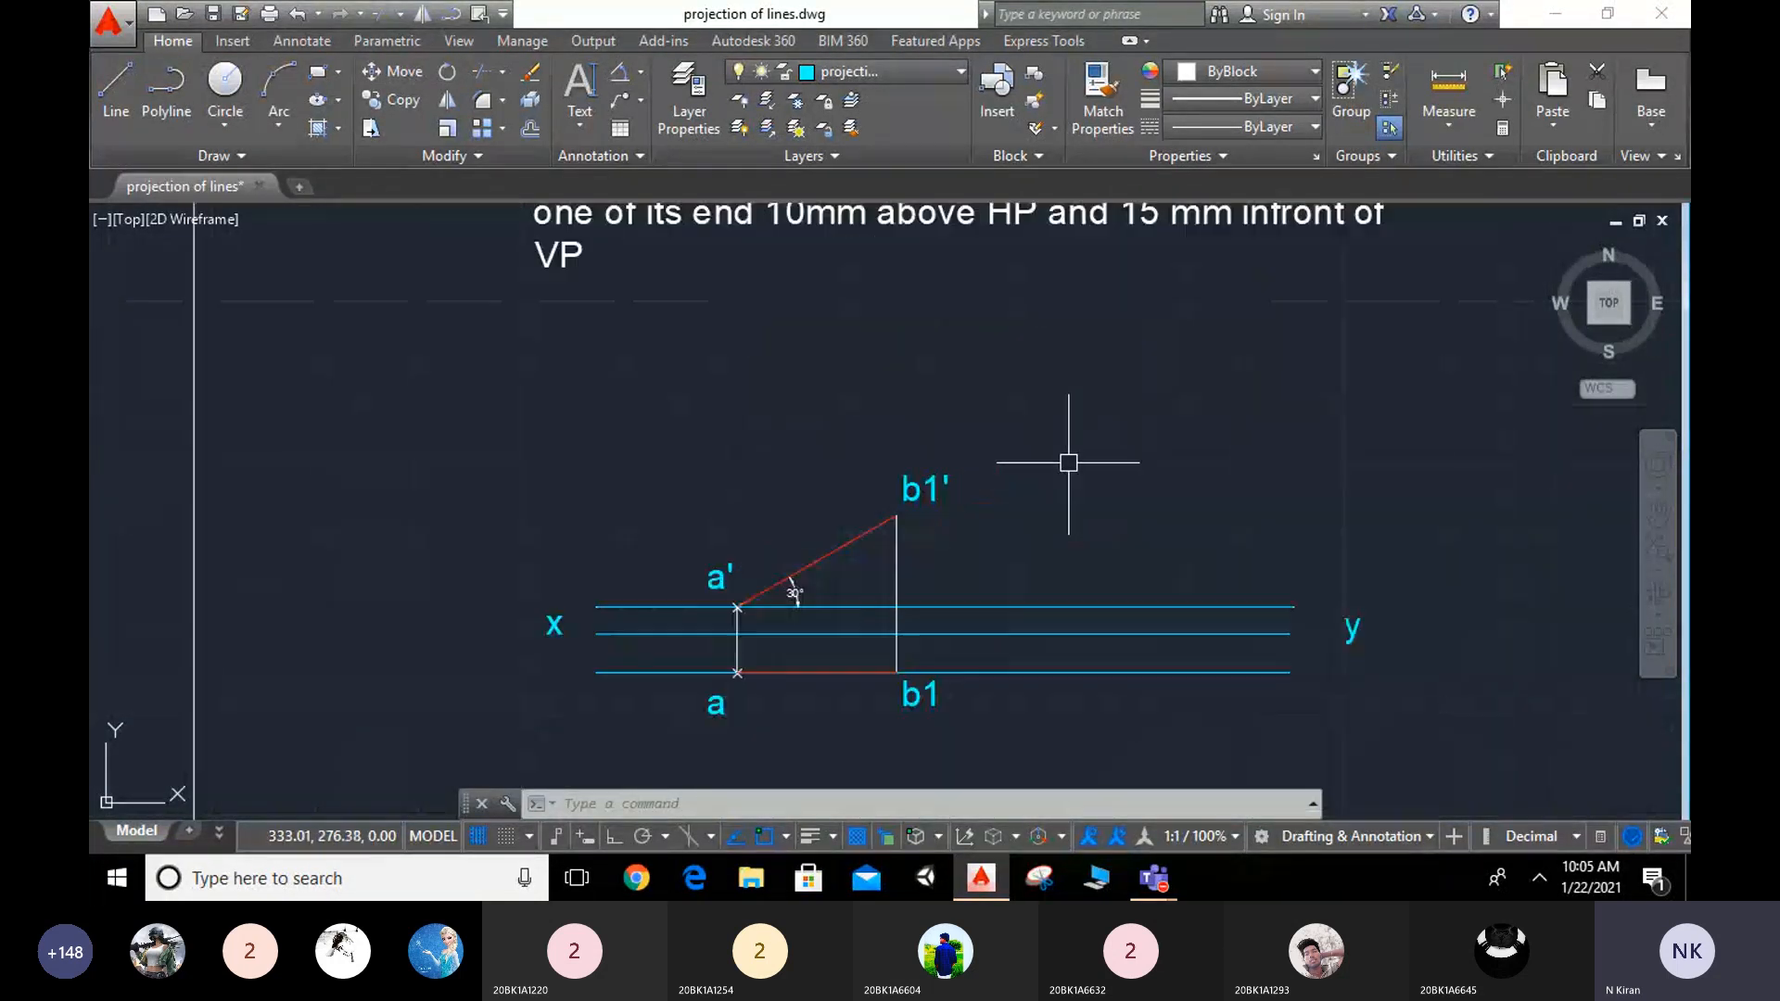
{"action": "middle_click_drag", "start_coordinate": [1065, 464], "coordinate": [1100, 457]}
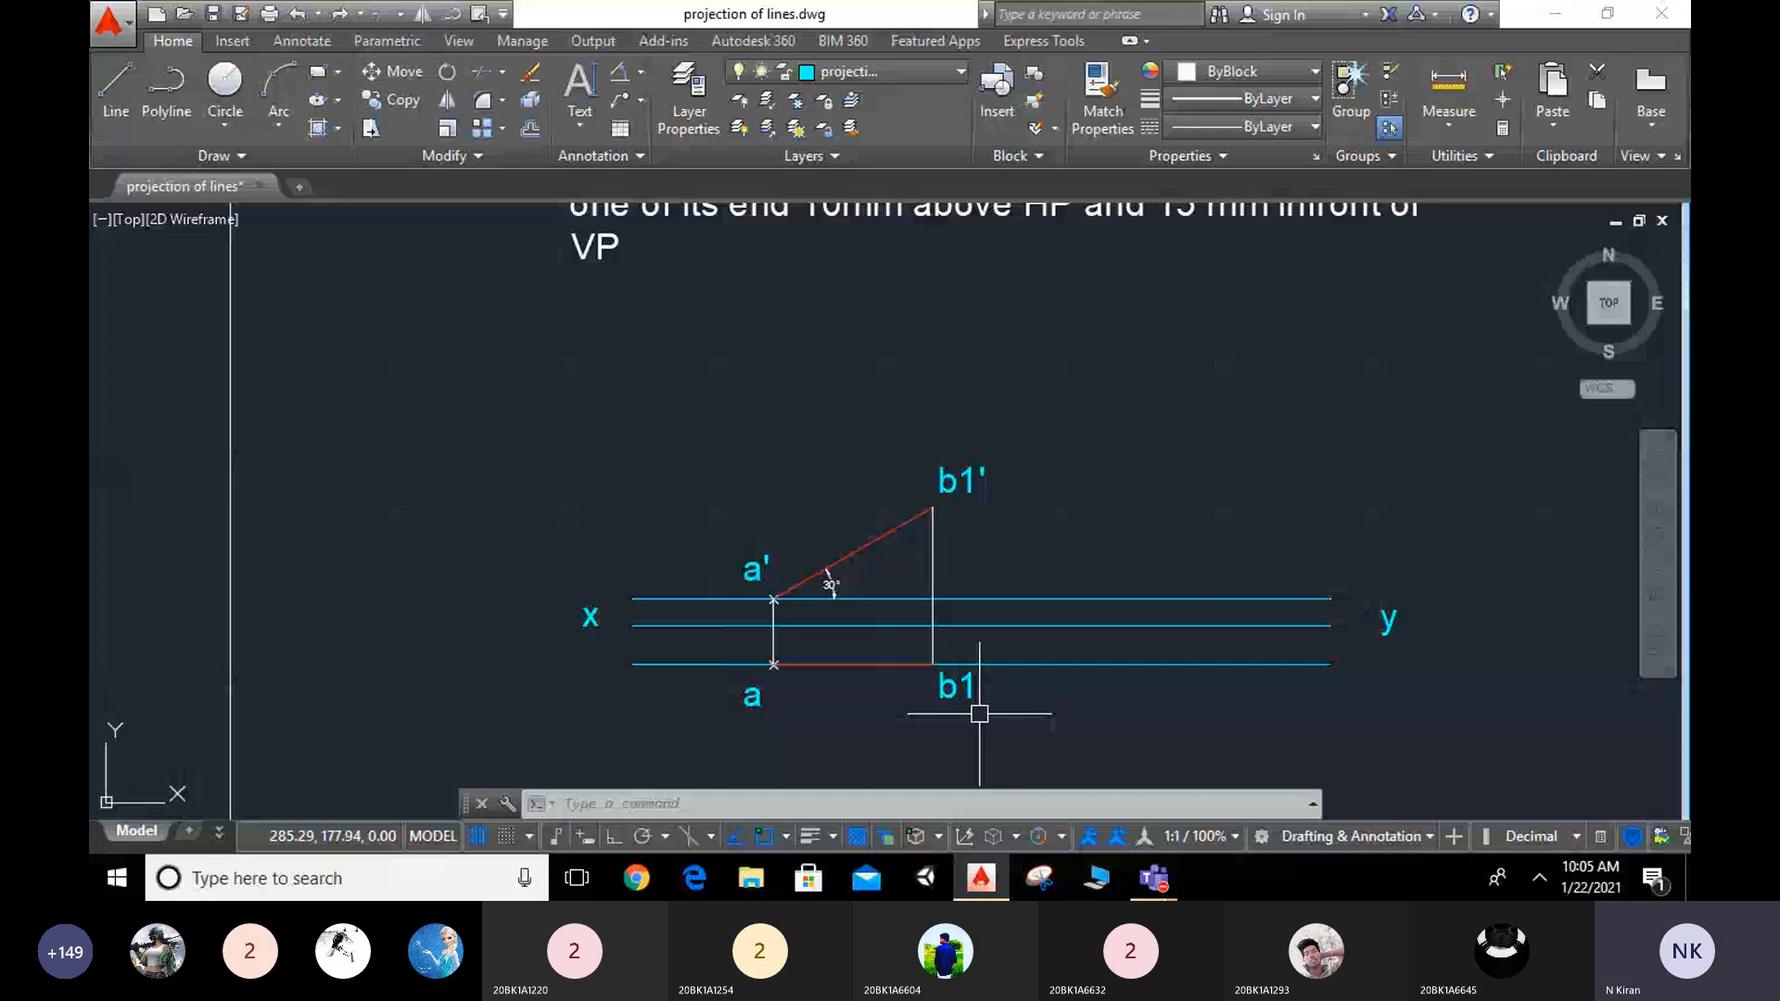
{"action": "scroll", "coordinate": [980, 714], "scroll_direction": "down", "scroll_amount": 2}
{"action": "mouse_move", "coordinate": [962, 623]}
{"action": "middle_mouse_down"}
{"action": "mouse_move", "coordinate": [957, 569]}
{"action": "mouse_move", "coordinate": [906, 533]}
{"action": "middle_mouse_up"}
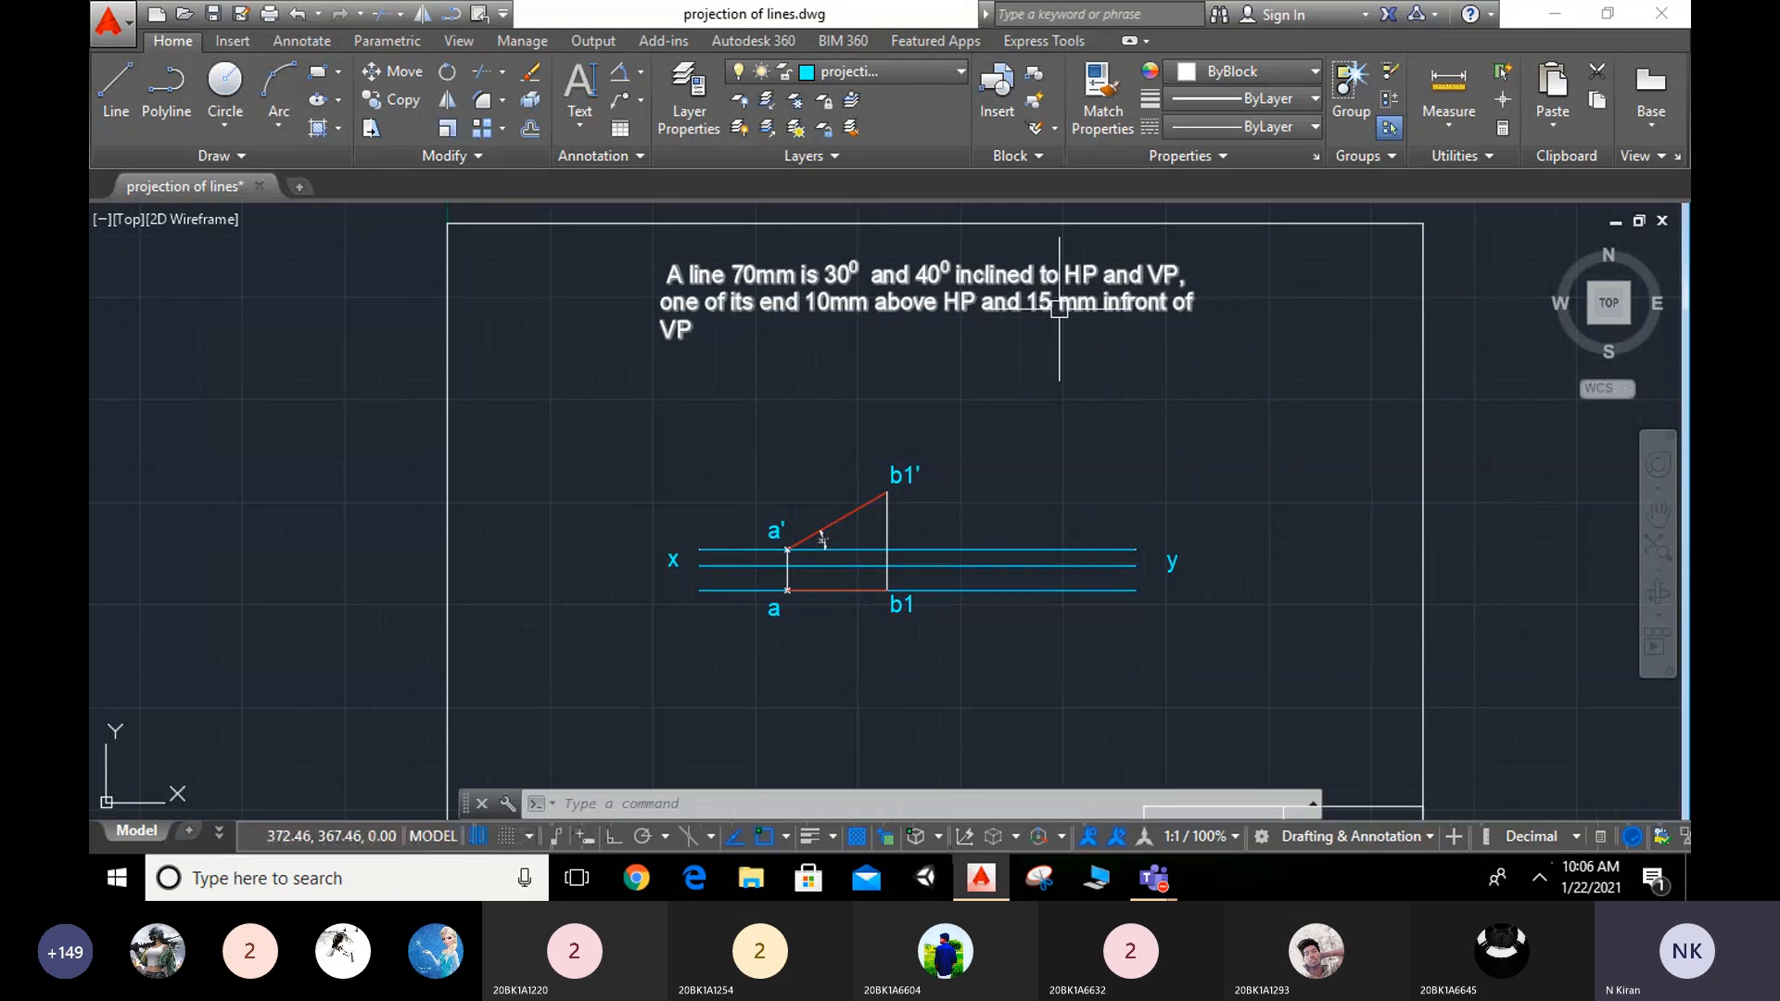
{"action": "scroll", "coordinate": [868, 690], "scroll_direction": "up", "scroll_amount": 2}
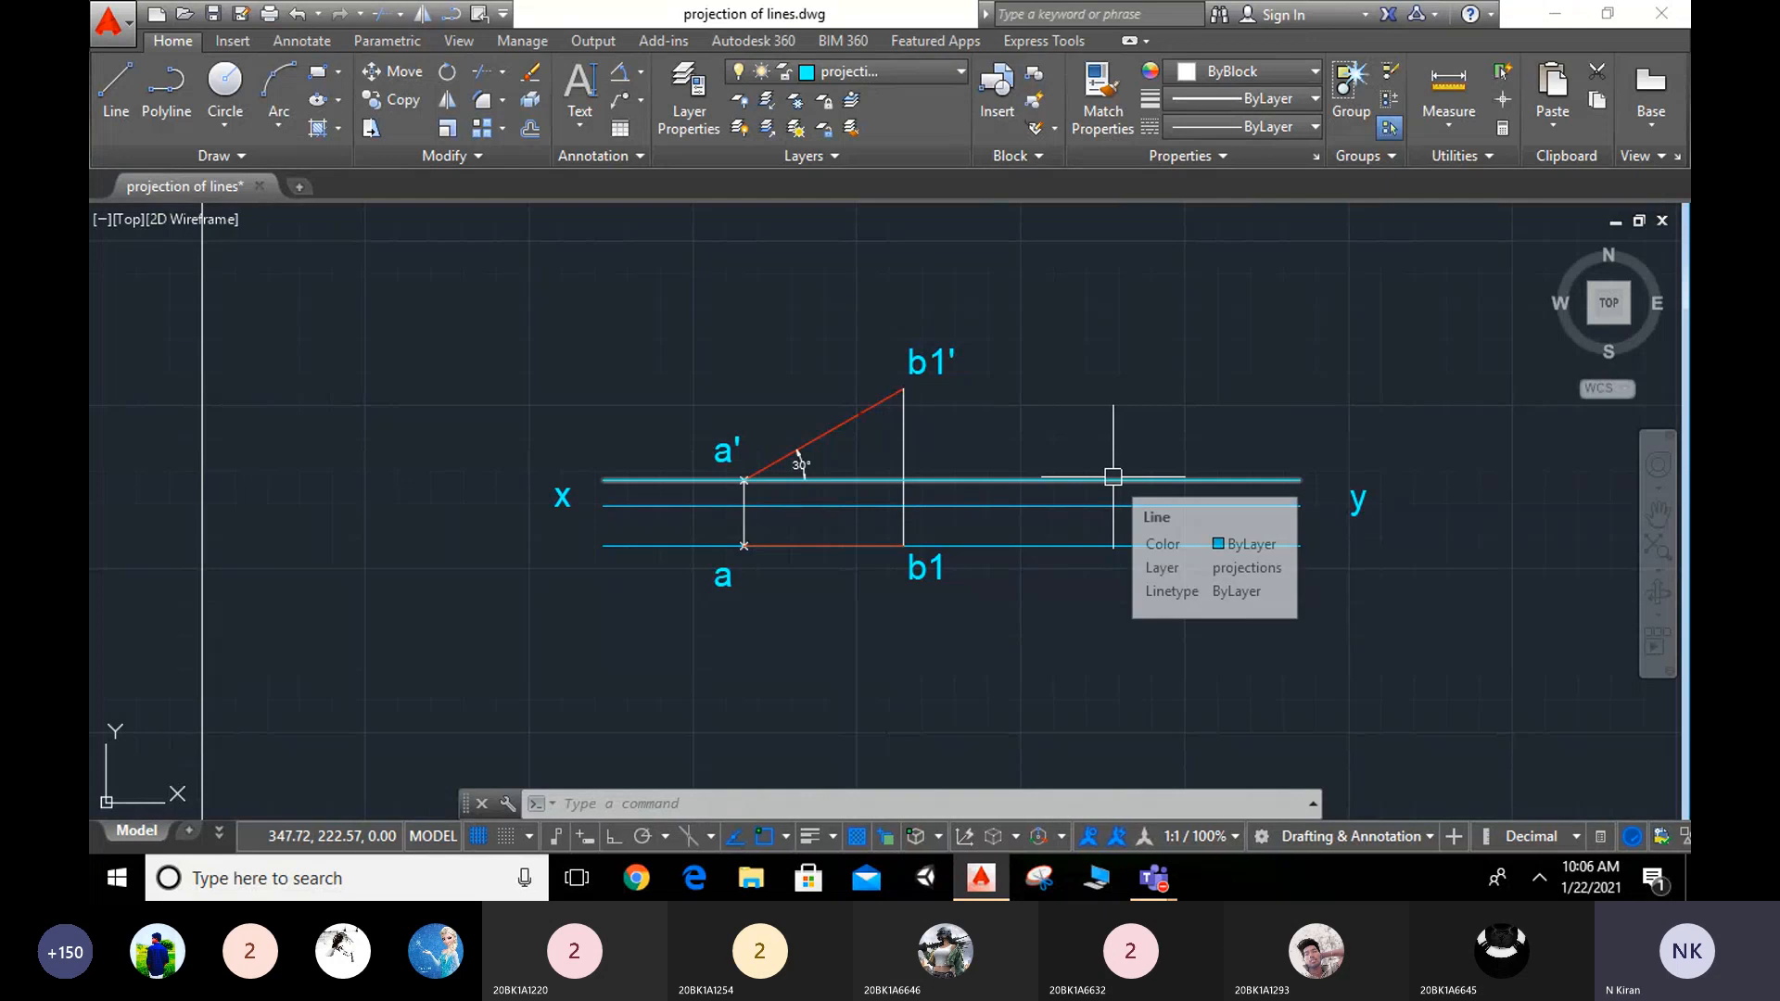
Step: Offset the horizontal line at a' with the Through option so the copy passes through b1'
{"action": "type", "text": "o"}
{"action": "key", "text": "Return"}
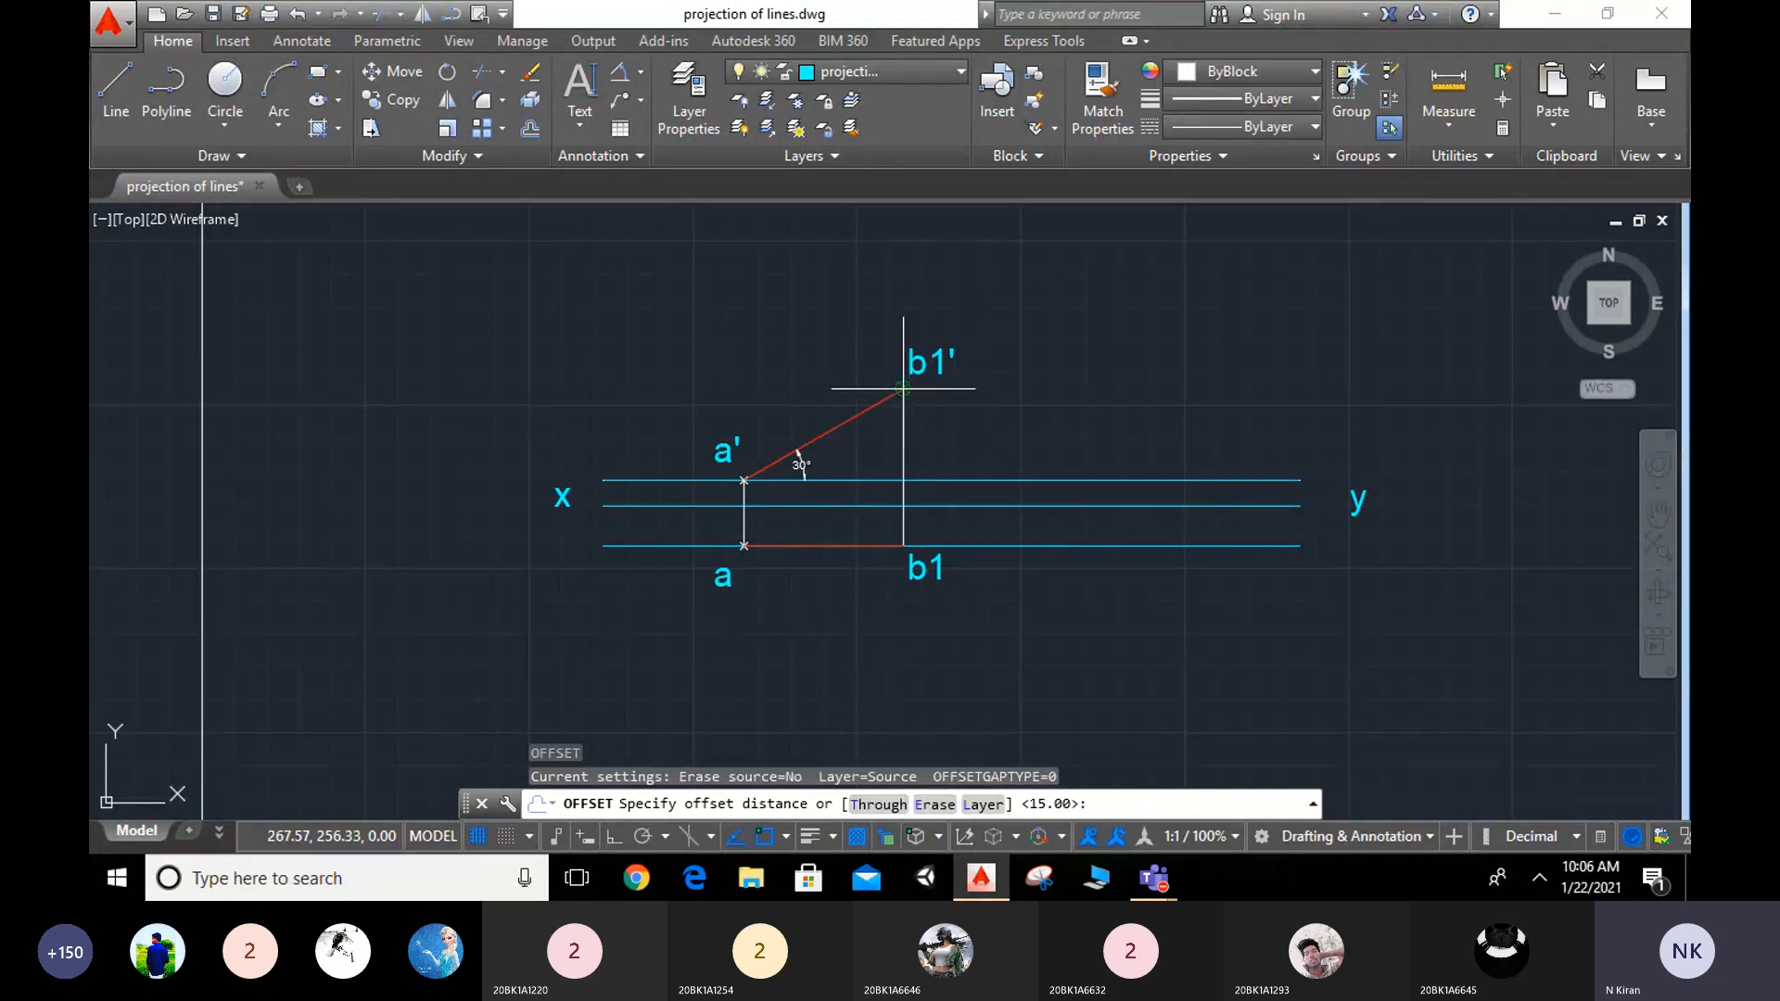
{"action": "left_click", "coordinate": [885, 818]}
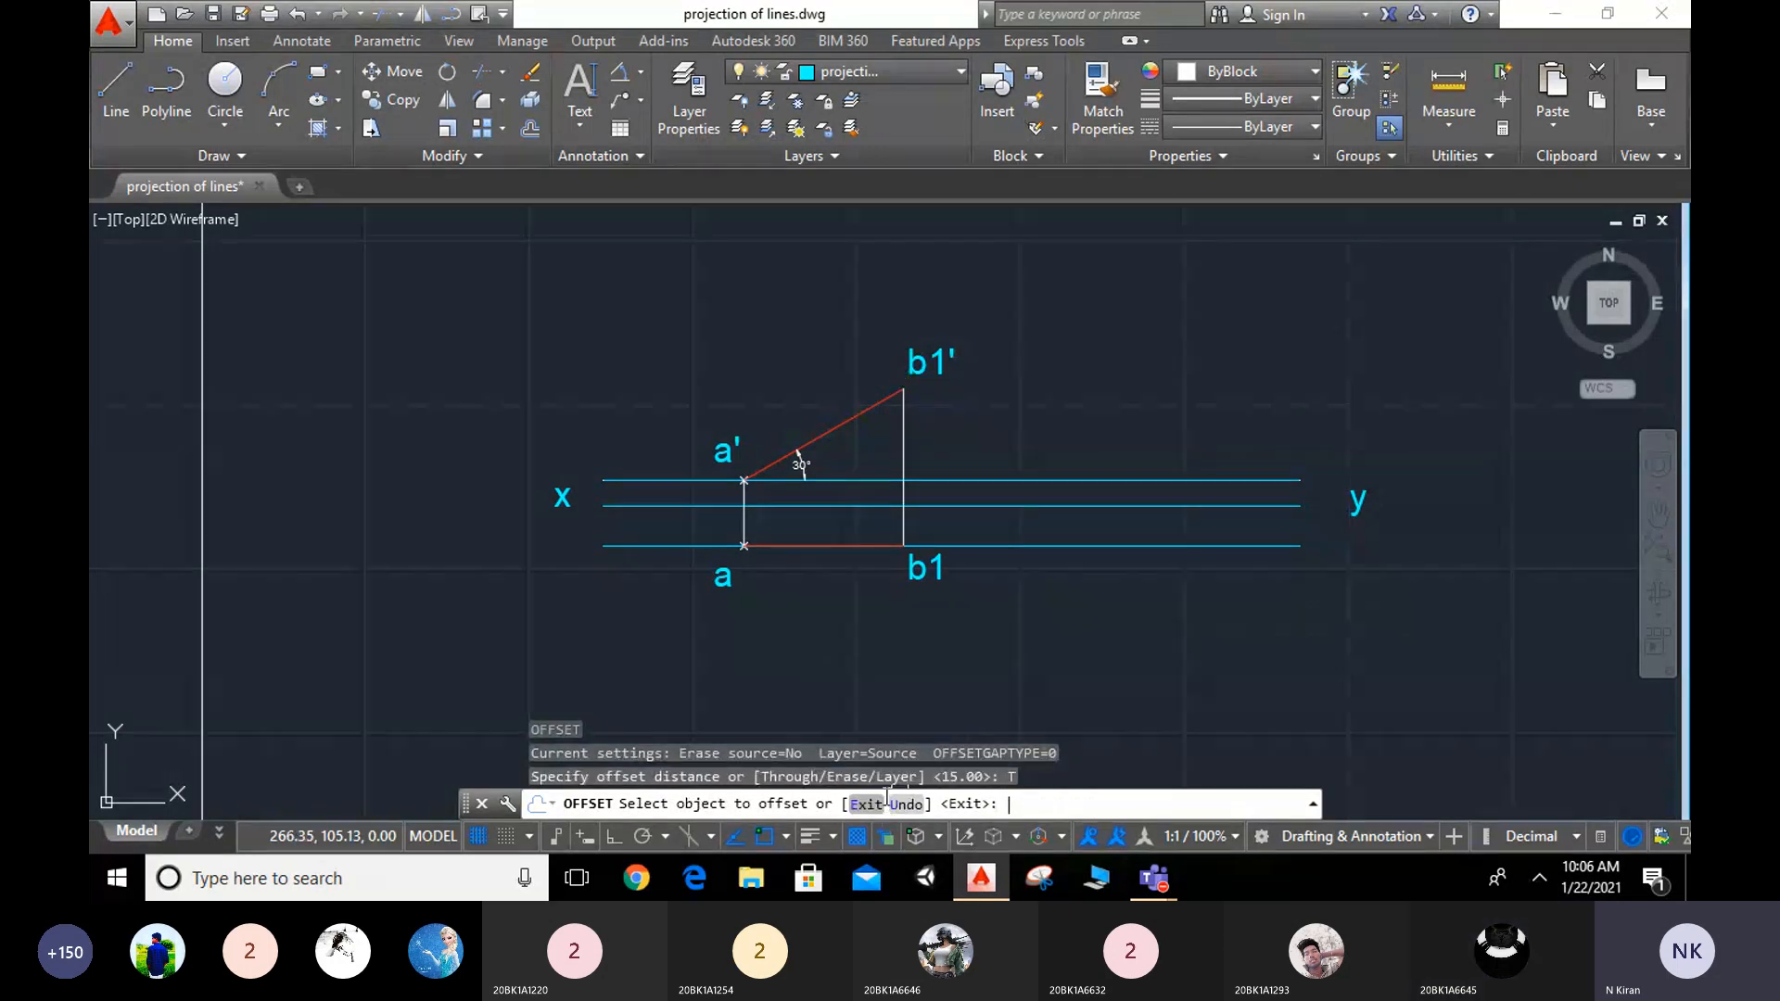
{"action": "left_click", "coordinate": [928, 505]}
{"action": "left_click", "coordinate": [942, 484]}
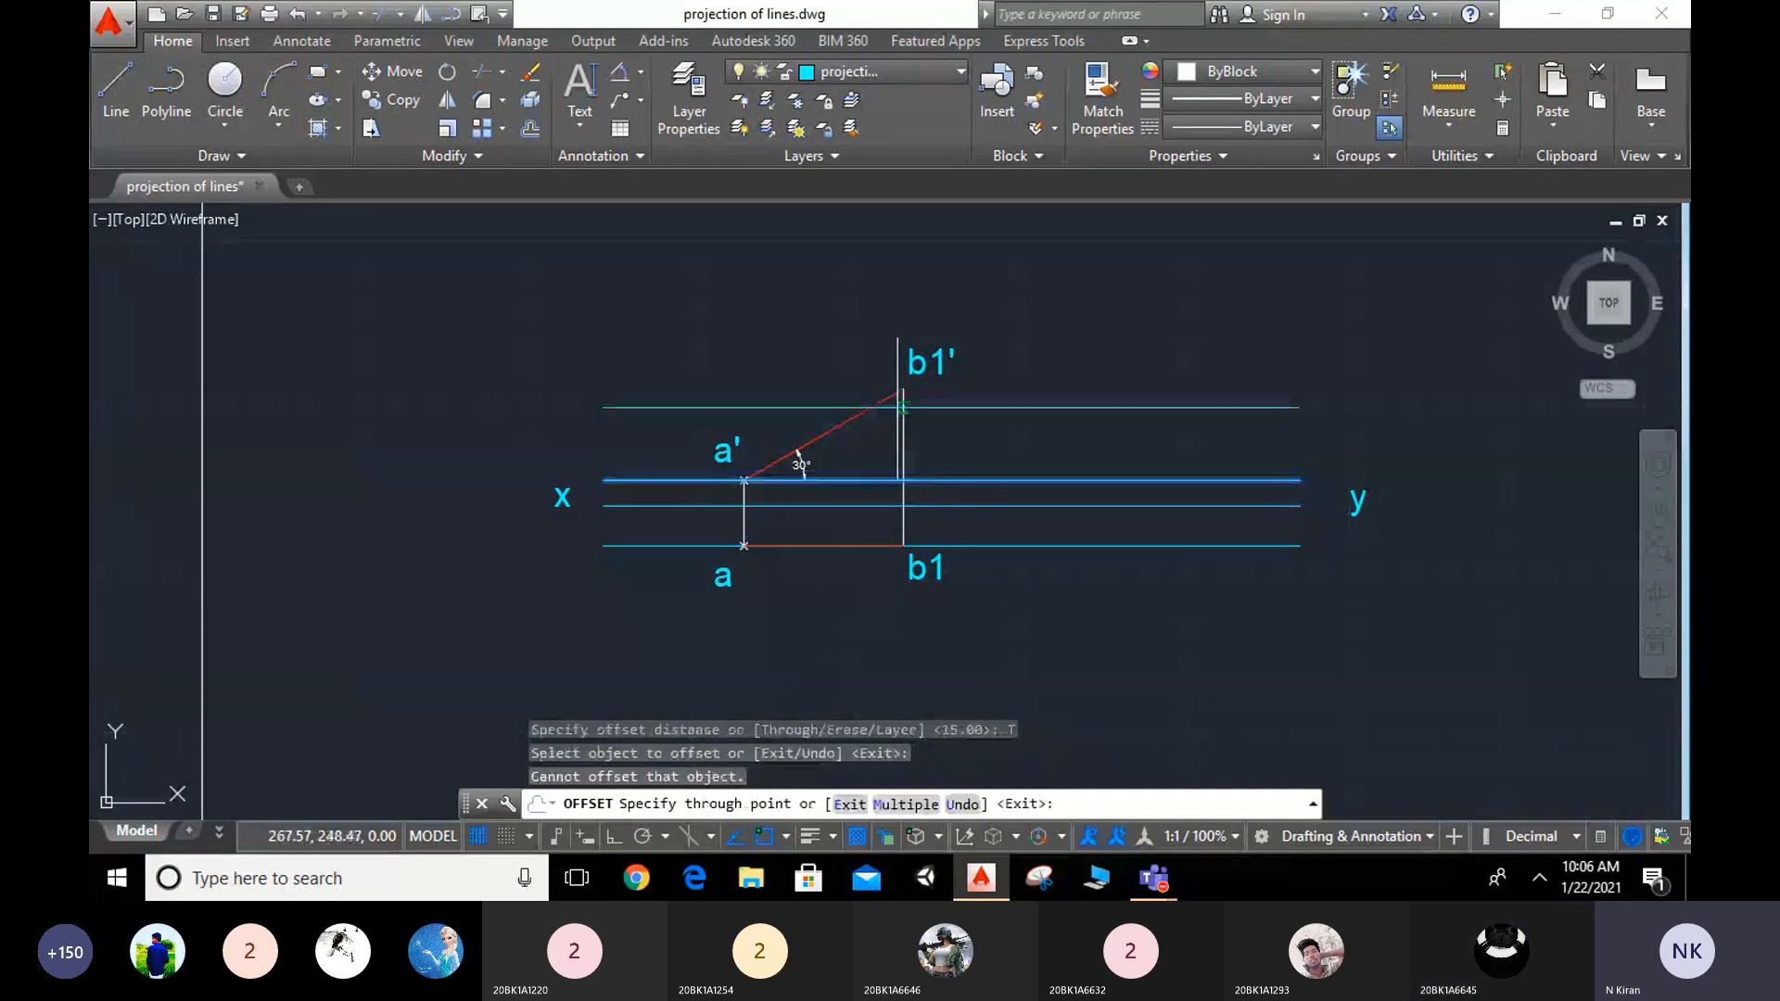
{"action": "left_click", "coordinate": [905, 390]}
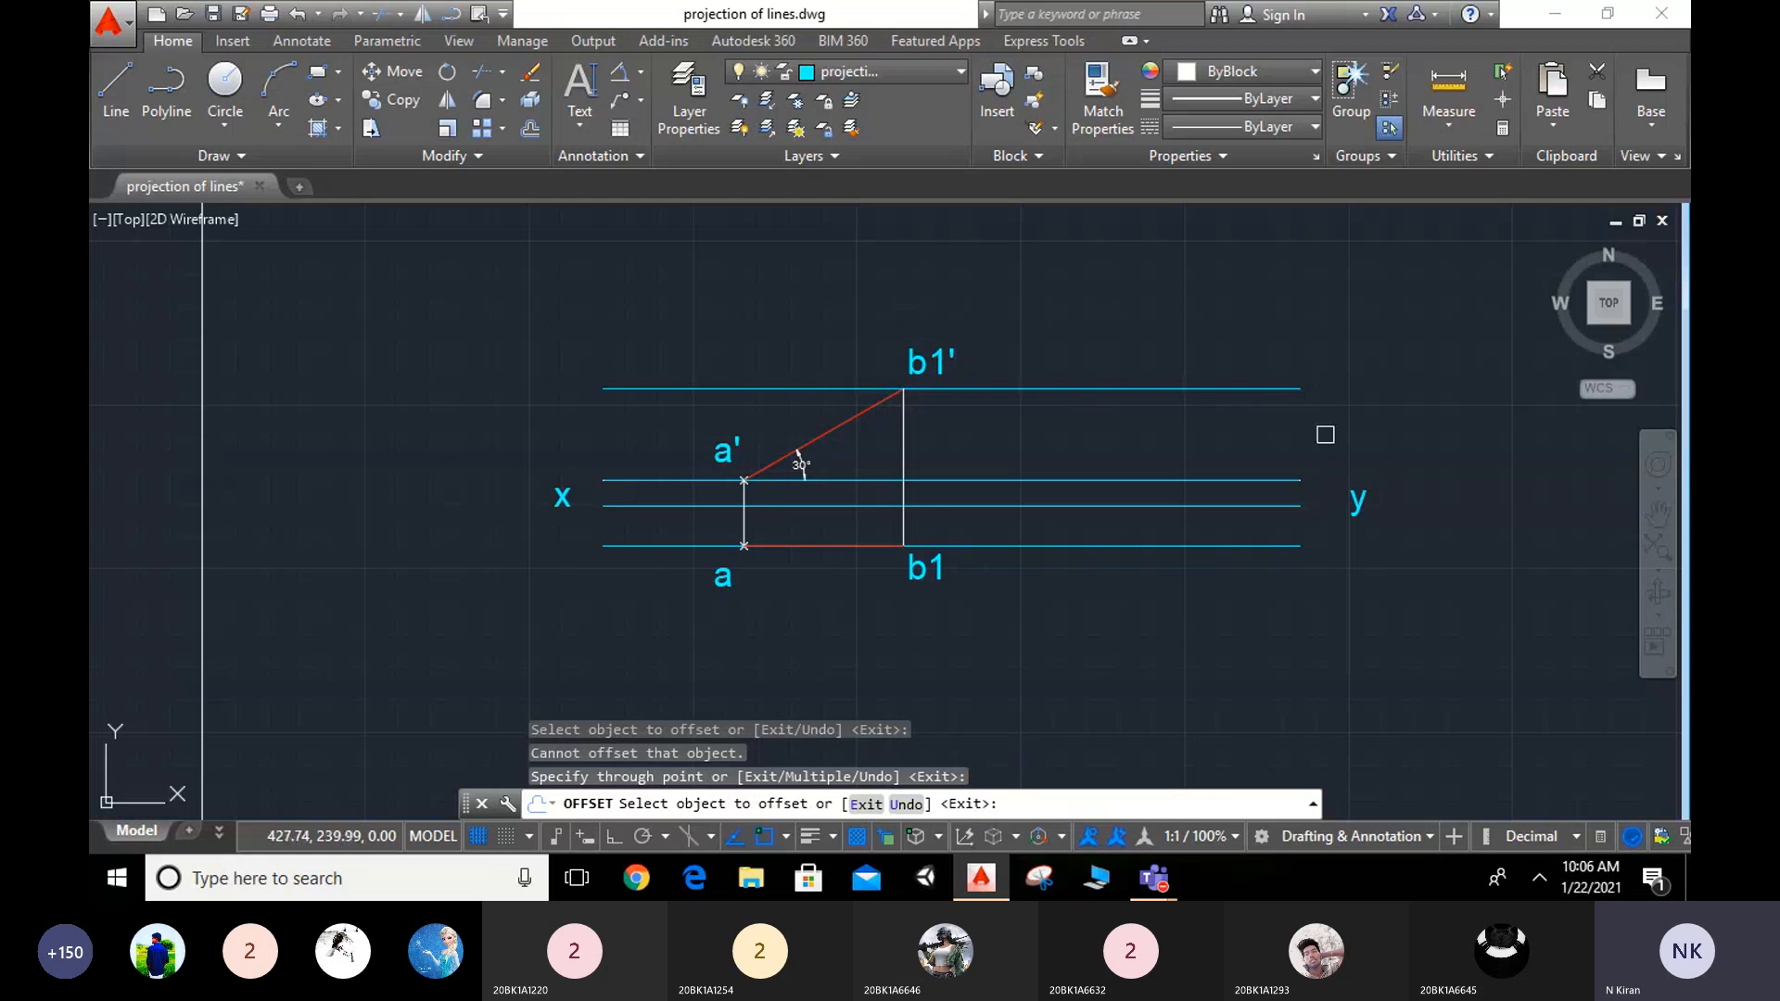
{"action": "left_click", "coordinate": [1354, 504]}
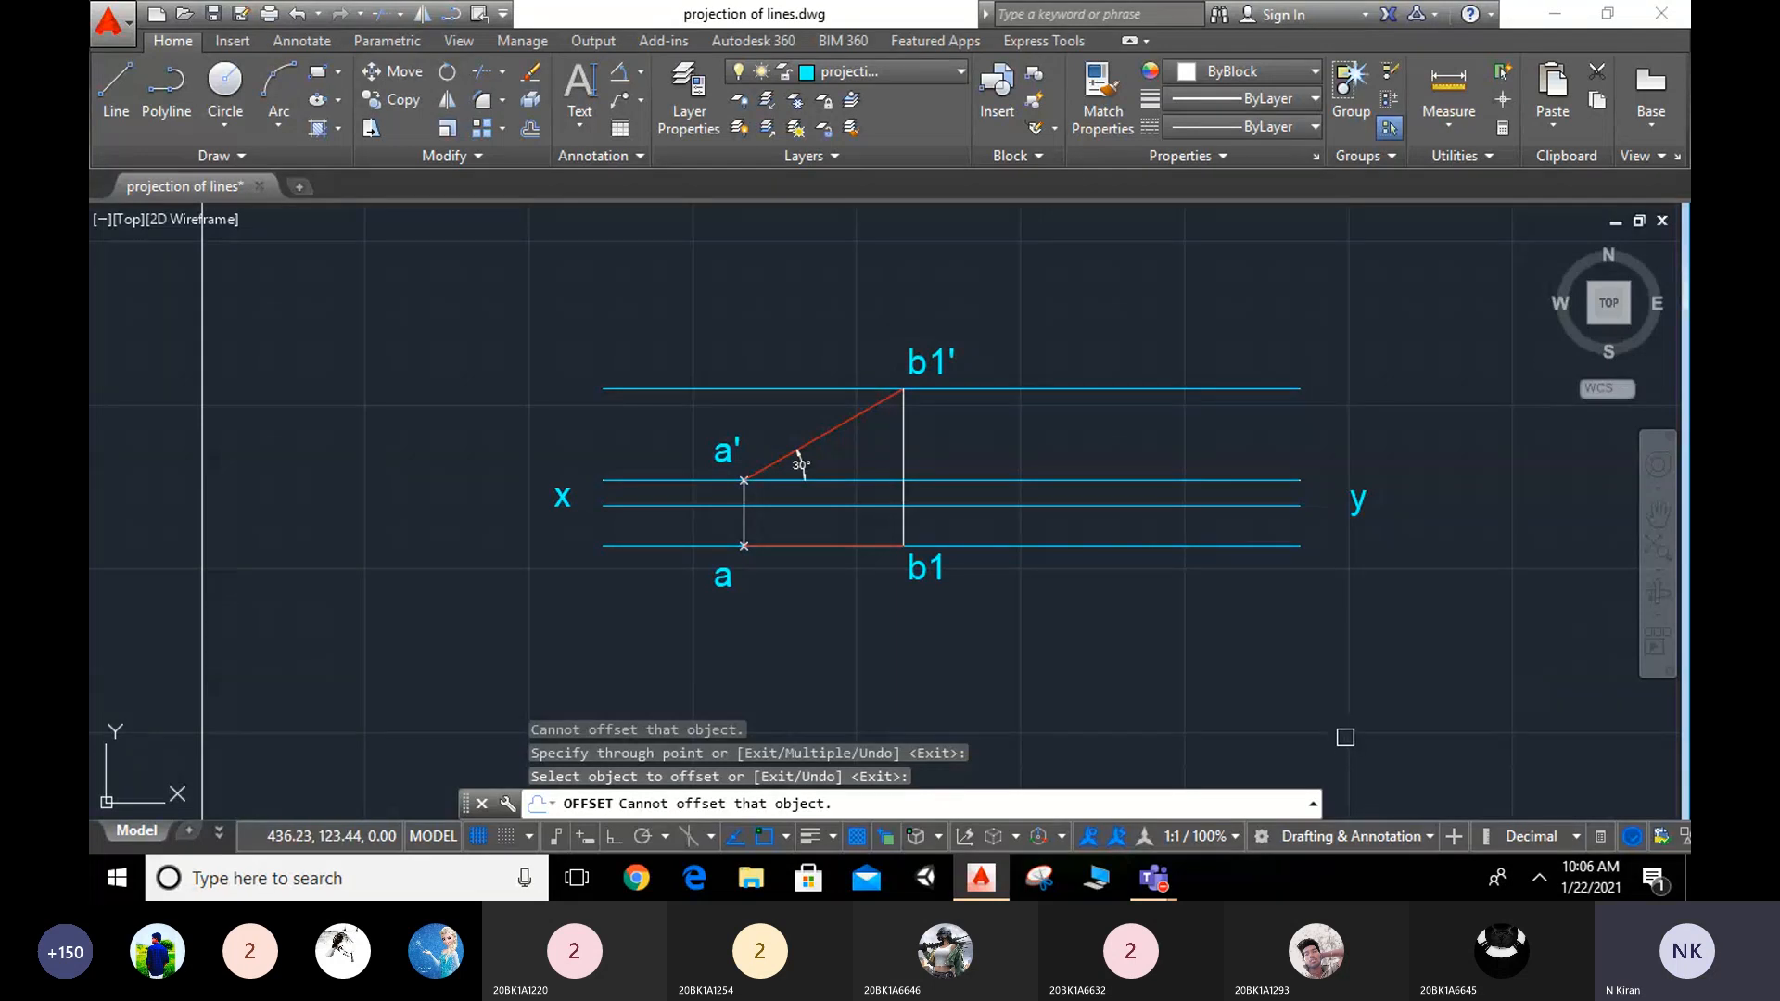
{"action": "key", "text": "Escape"}
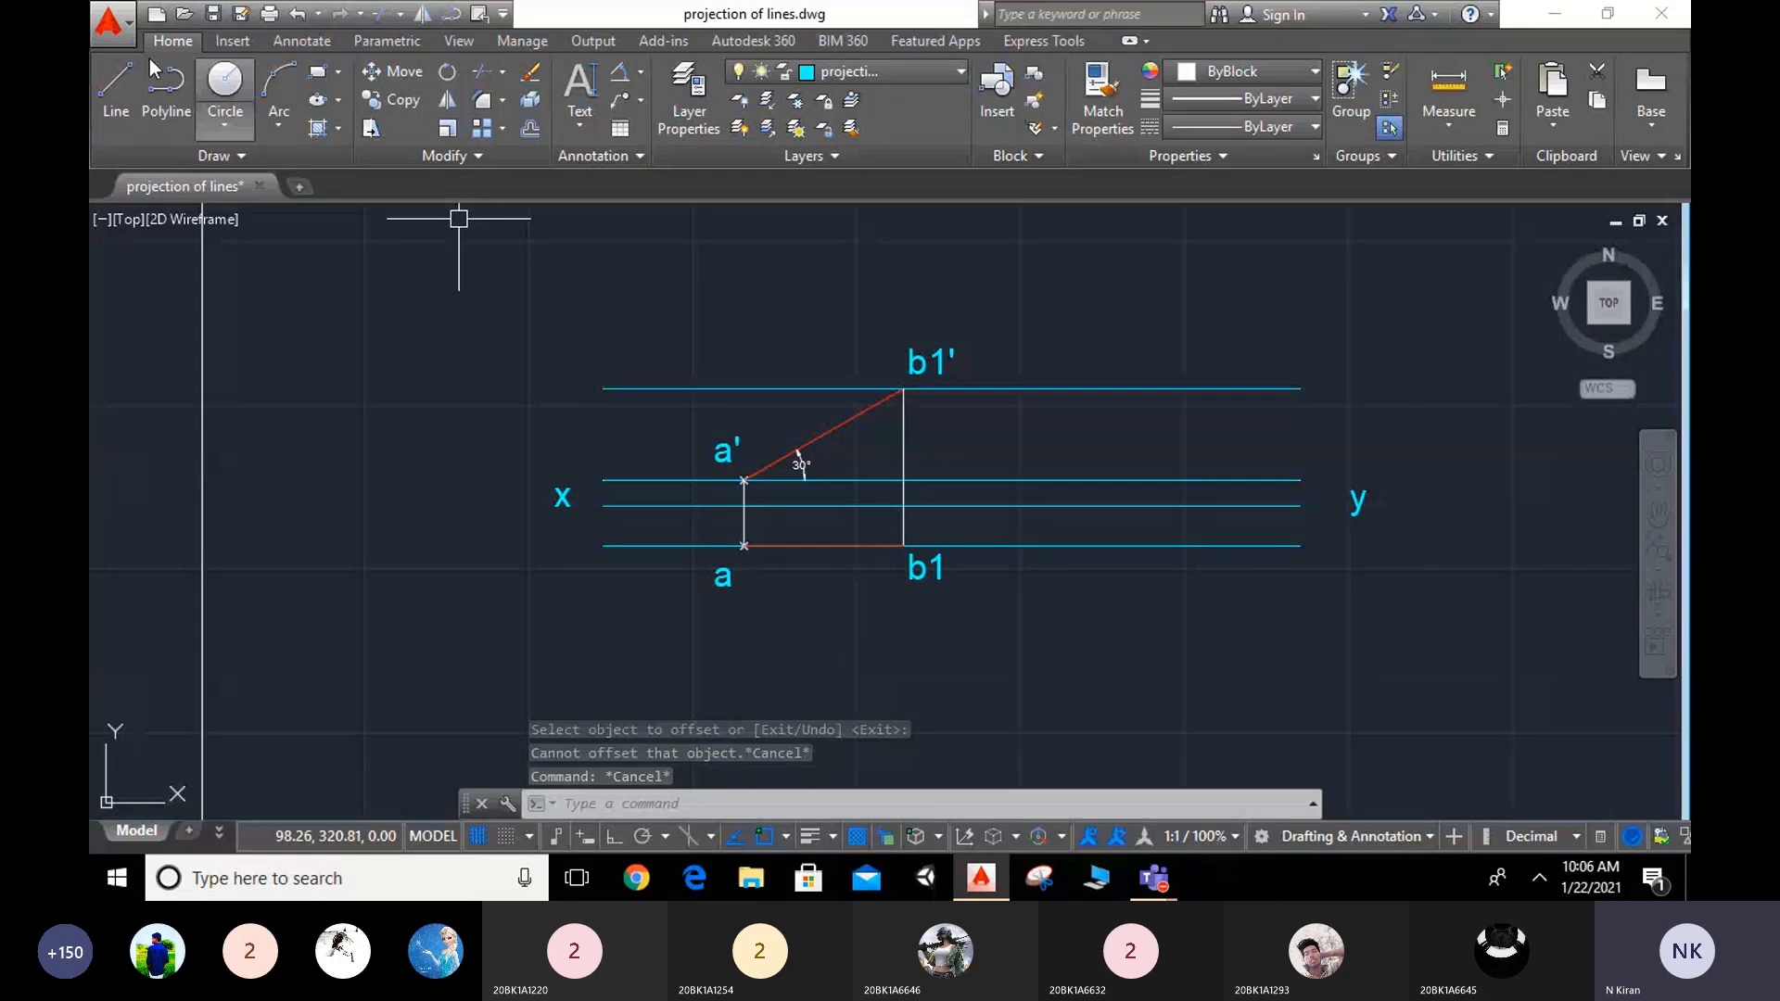
Step: Turn on Ortho mode and draw a 70 mm horizontal line from point a toward b1
{"action": "left_click", "coordinate": [123, 97]}
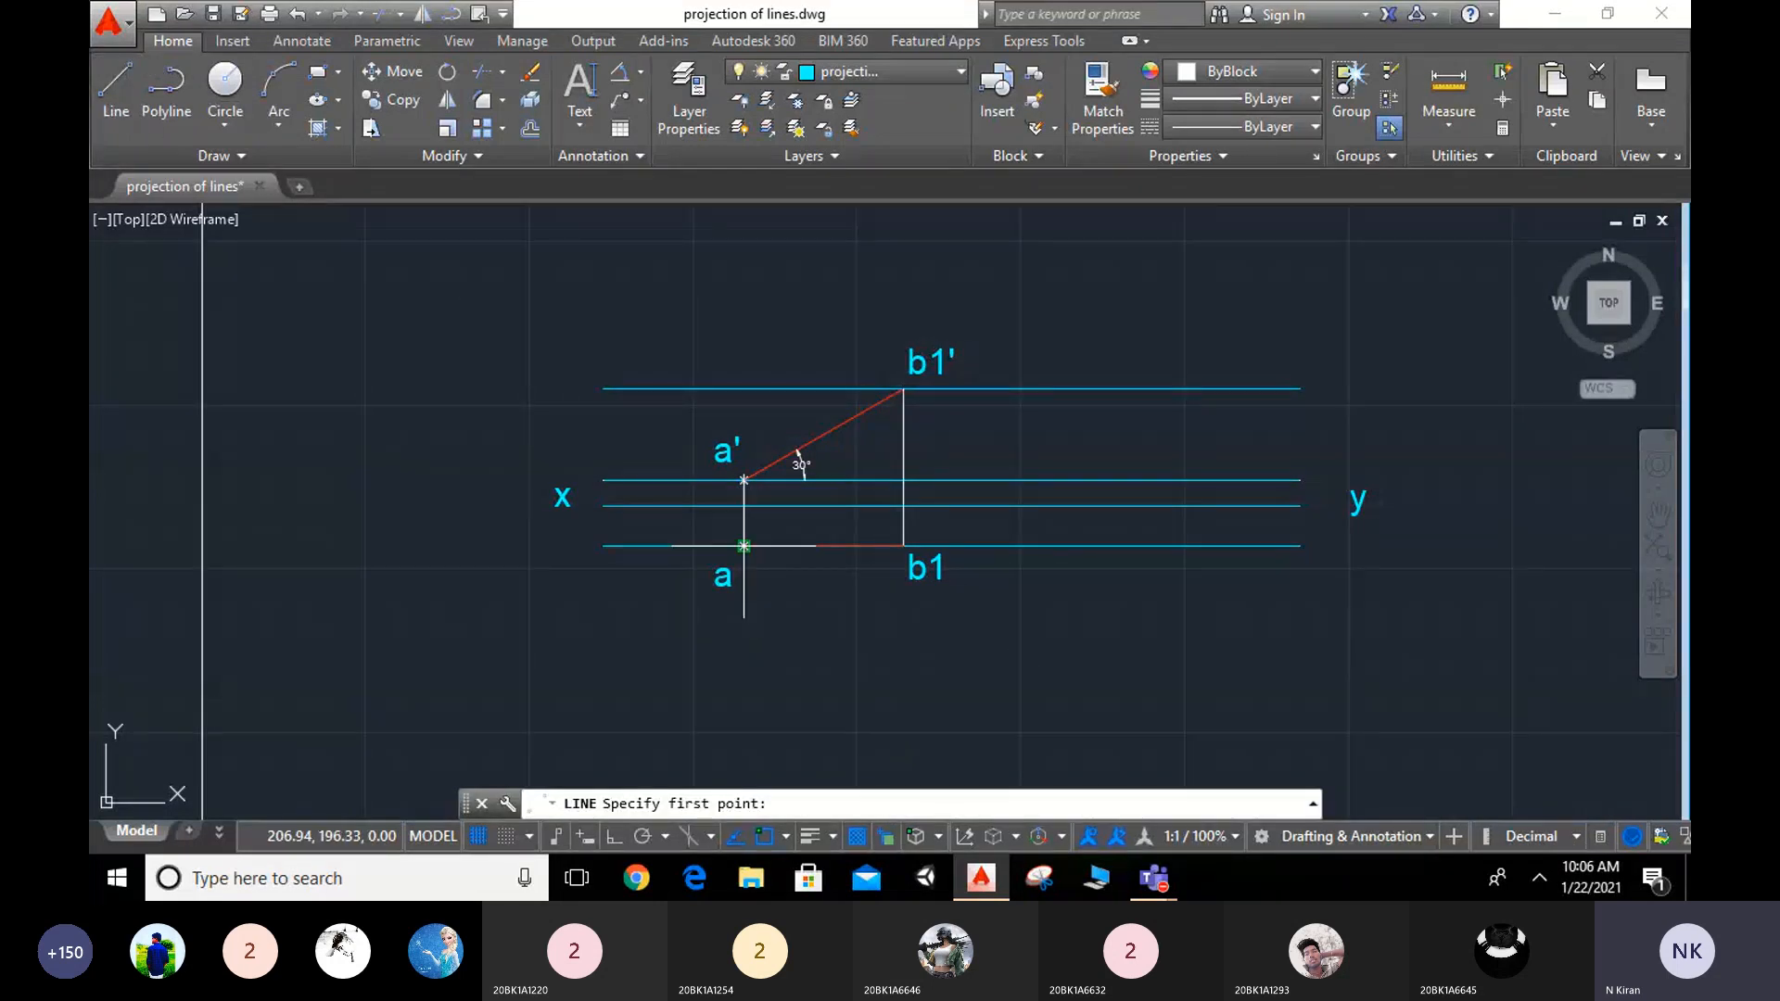
{"action": "left_click", "coordinate": [744, 546]}
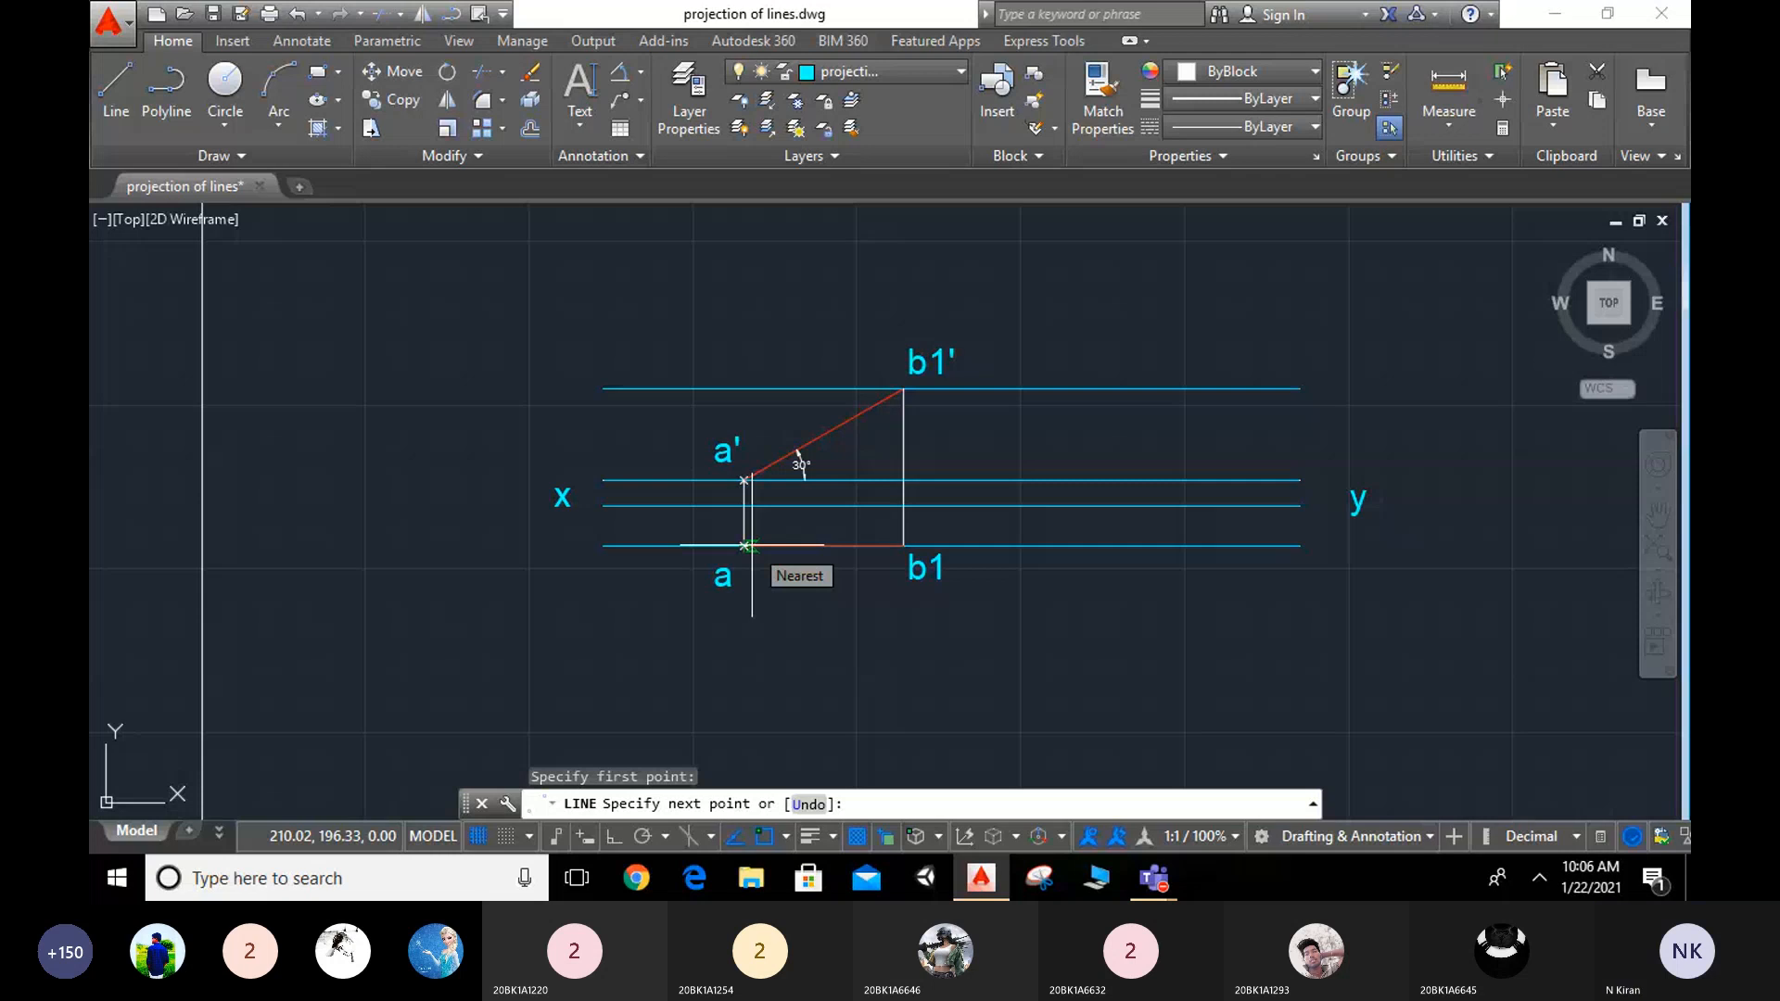
{"action": "left_click", "coordinate": [613, 838]}
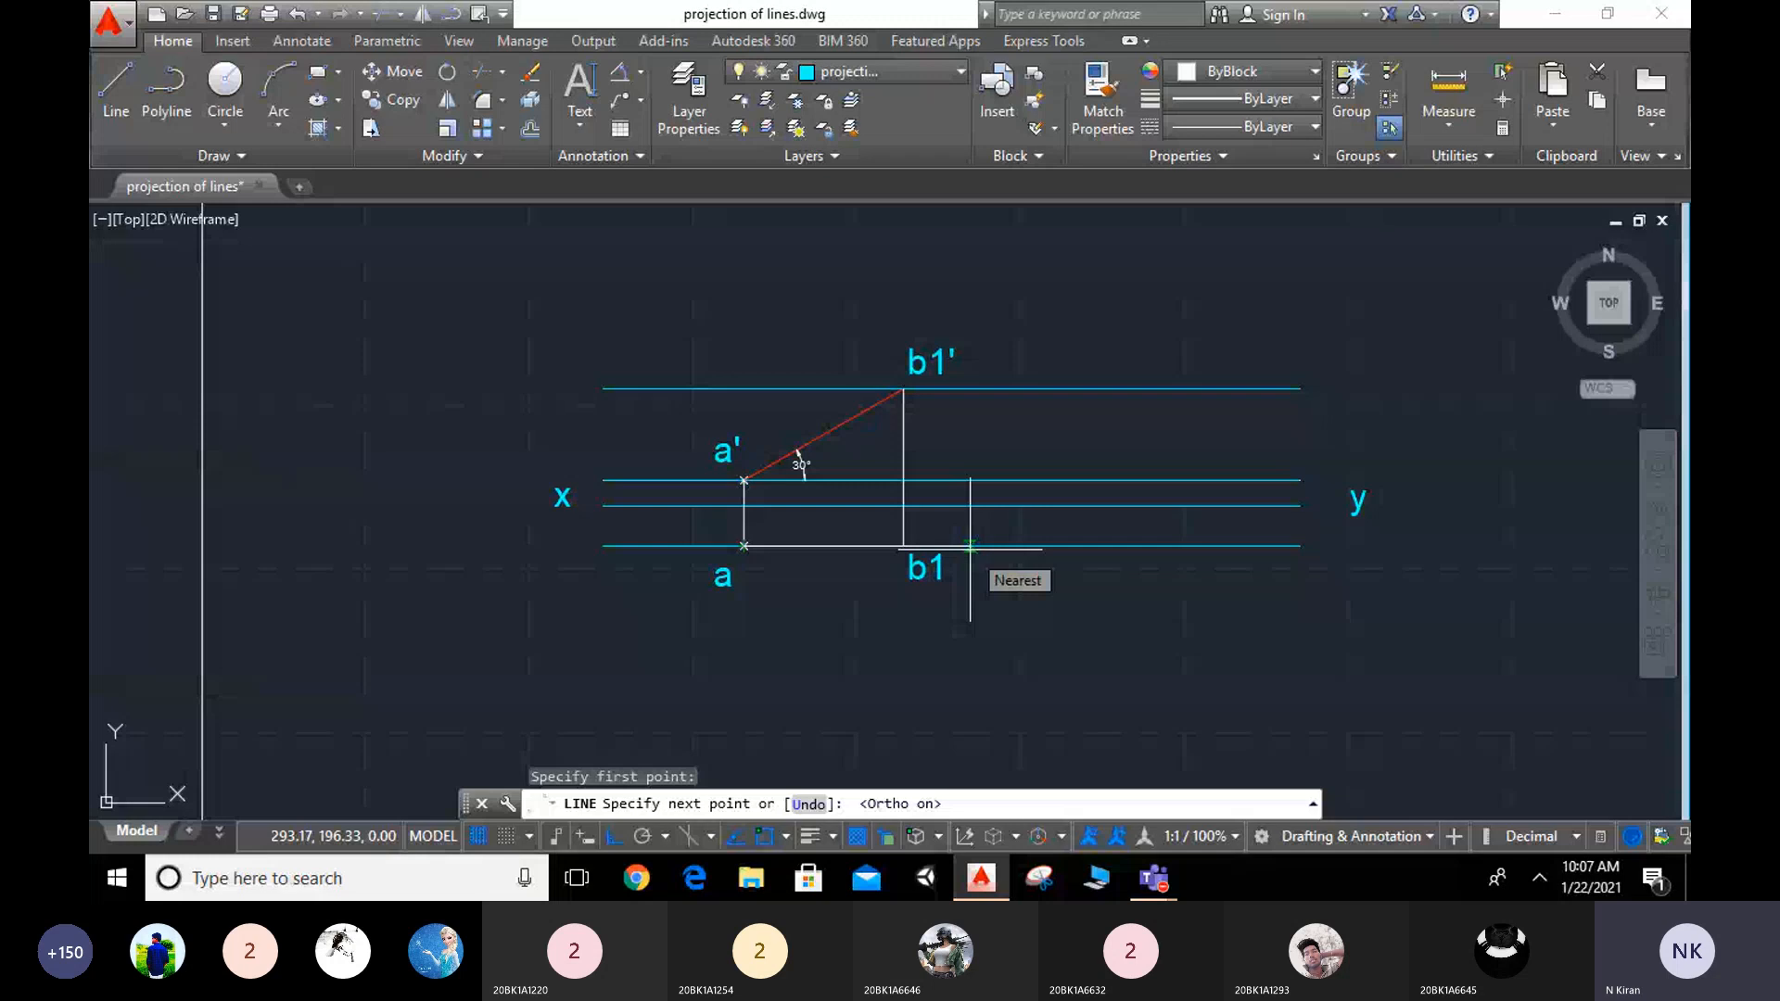
{"action": "type", "text": "70"}
{"action": "key", "text": "Return"}
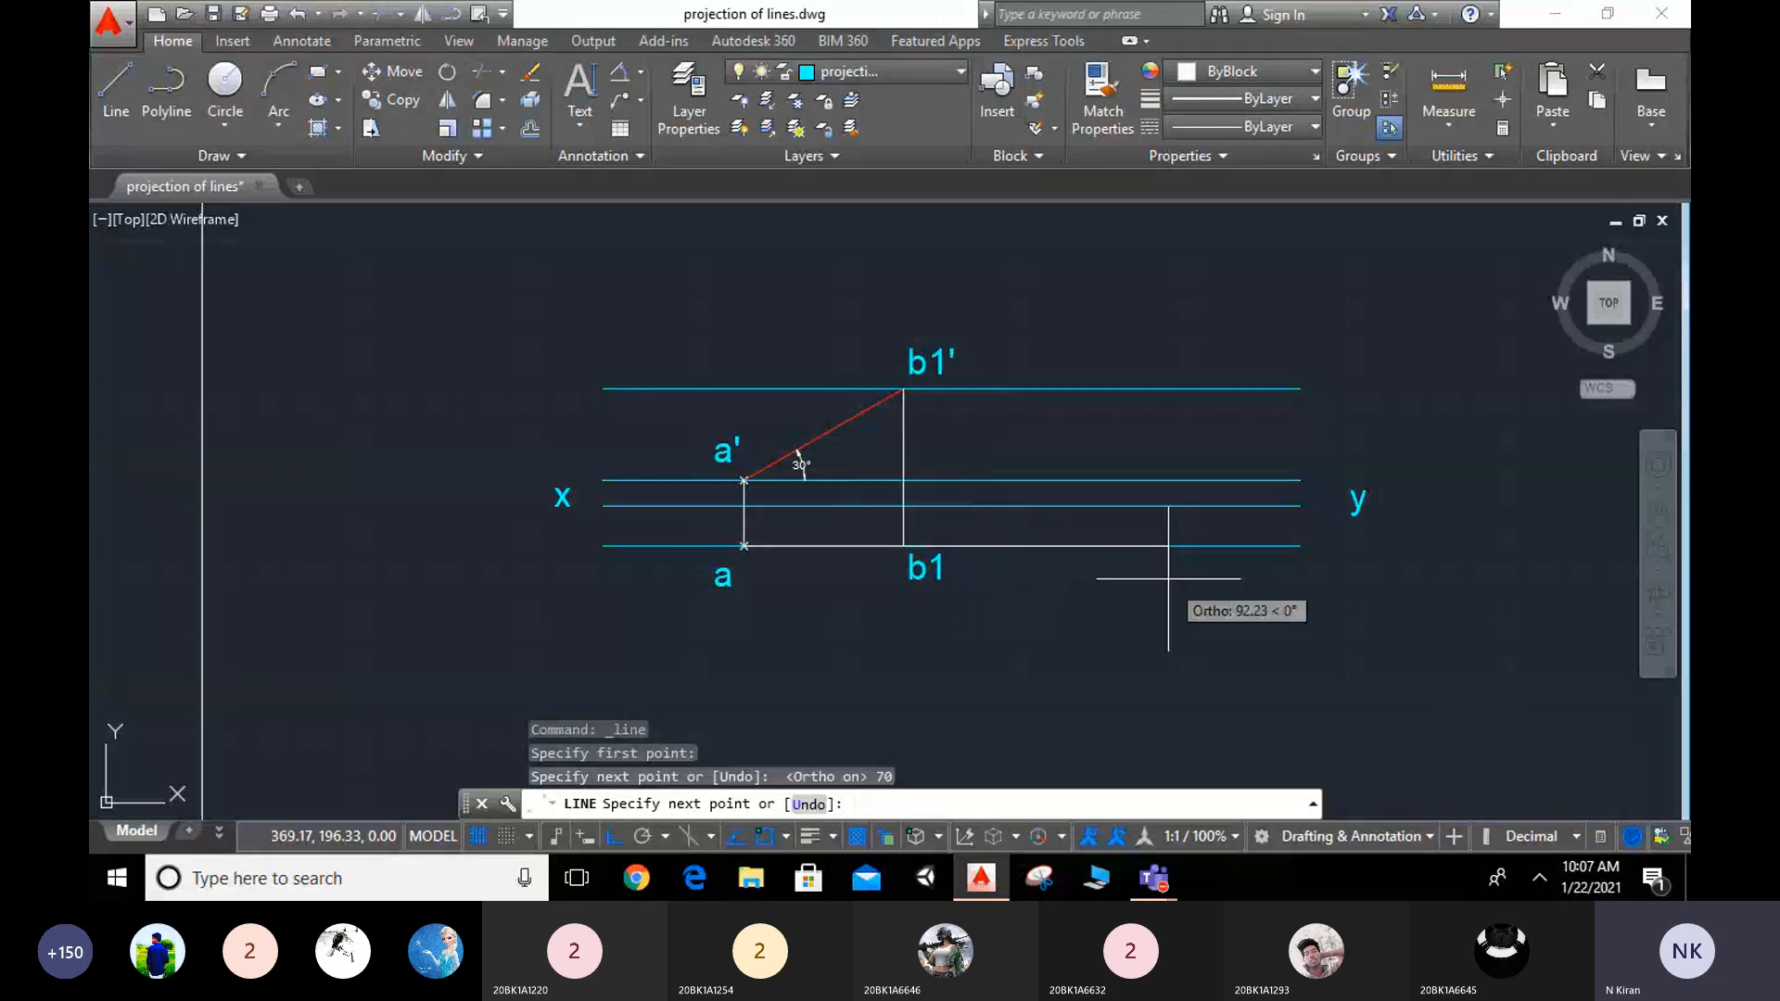
{"action": "key", "text": "Escape"}
Step: Try to rotate the 70 mm line by 40° about its endpoint at a
{"action": "scroll", "coordinate": [846, 505], "scroll_direction": "up", "scroll_amount": 2}
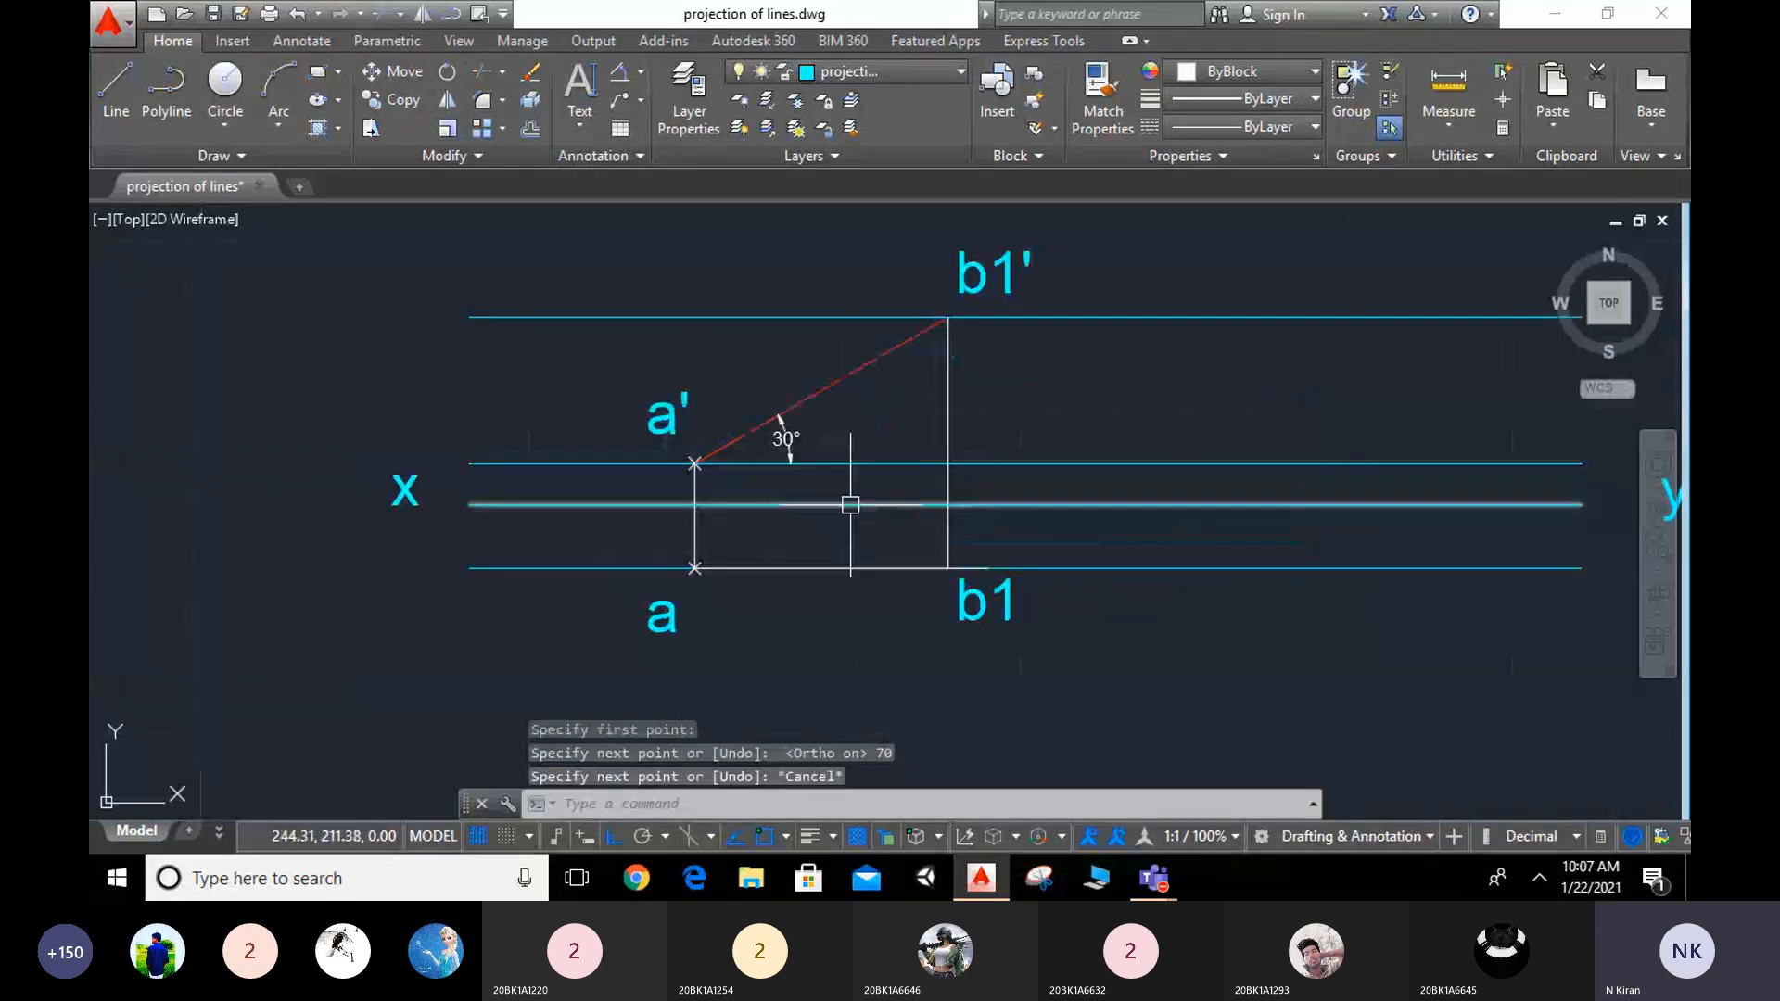
{"action": "scroll", "coordinate": [927, 566], "scroll_direction": "up", "scroll_amount": 2}
{"action": "scroll", "coordinate": [960, 577], "scroll_direction": "down", "scroll_amount": 2}
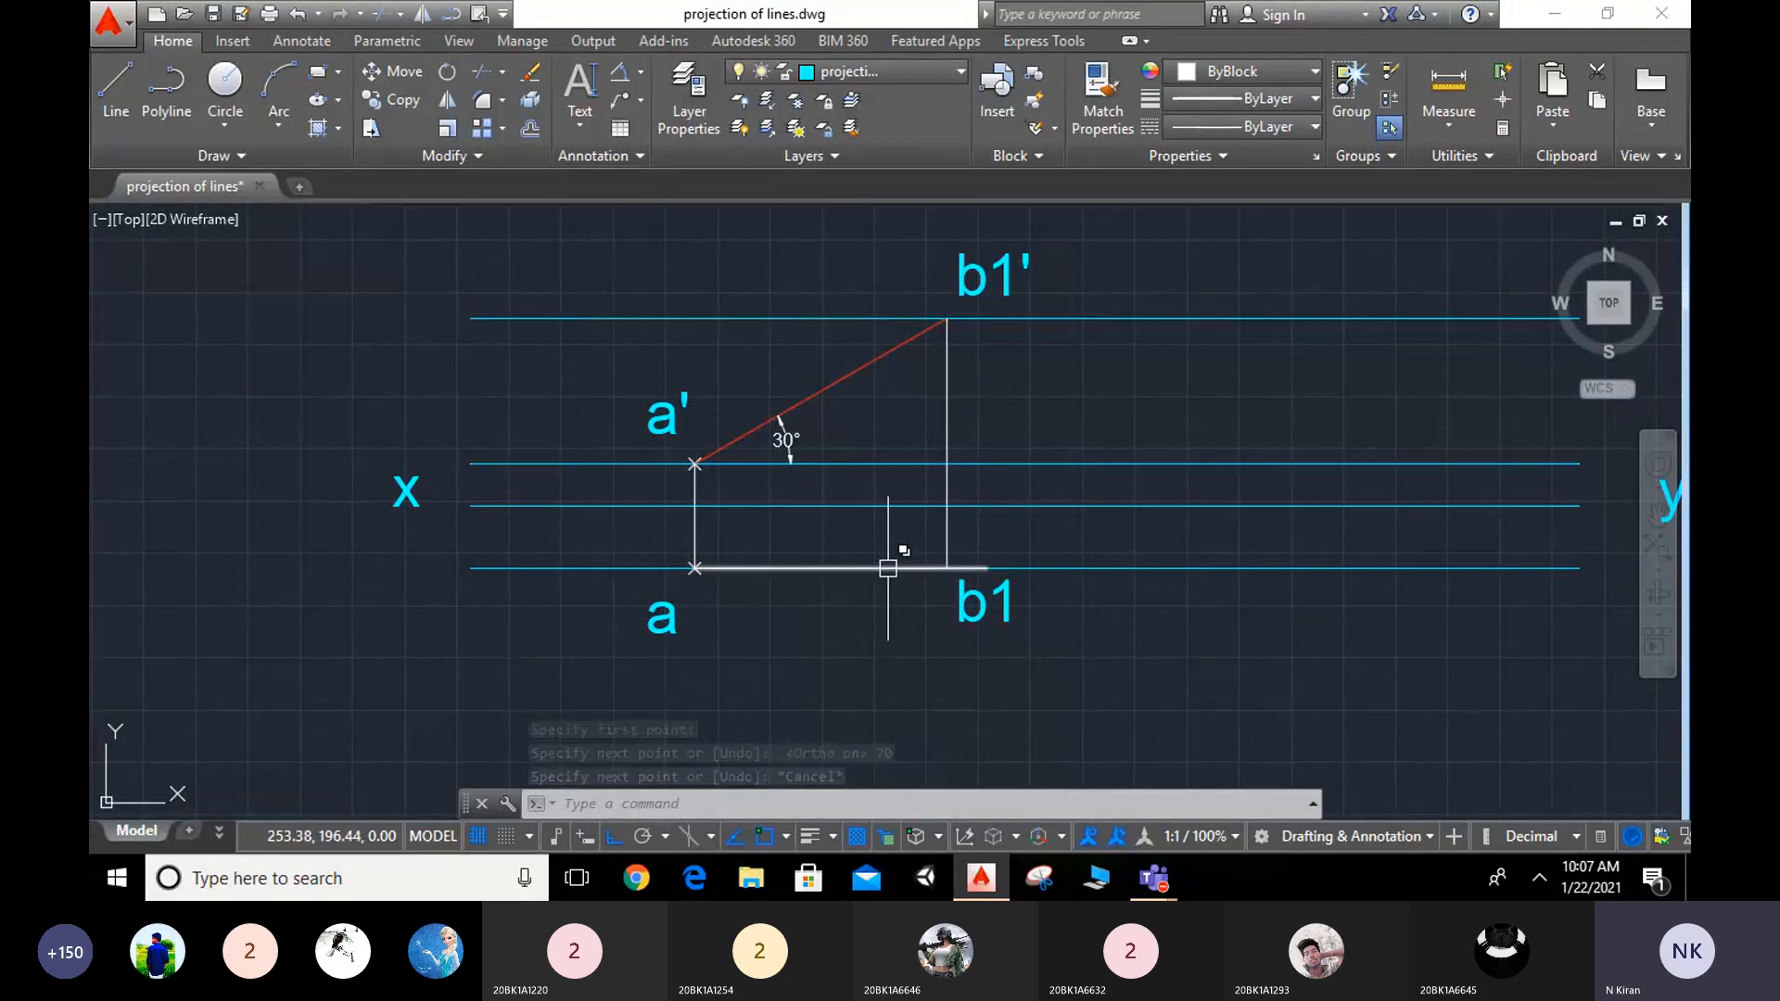
{"action": "key", "text": "Escape"}
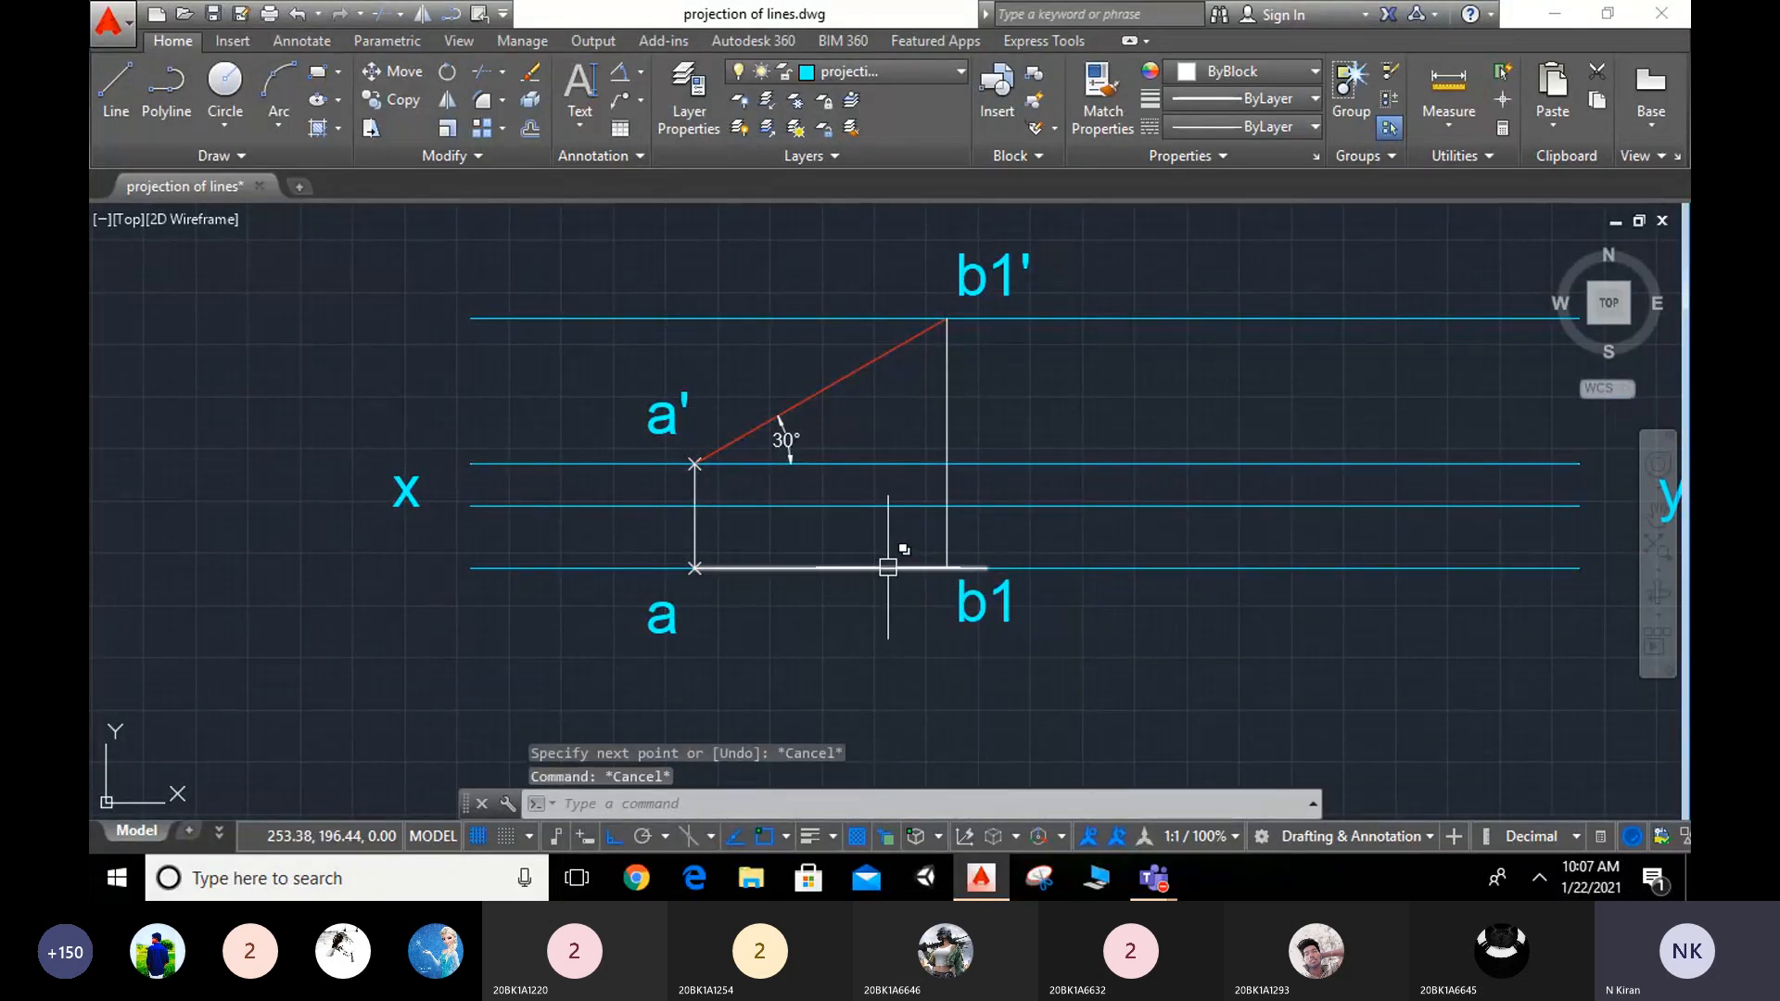
{"action": "key", "text": "Escape"}
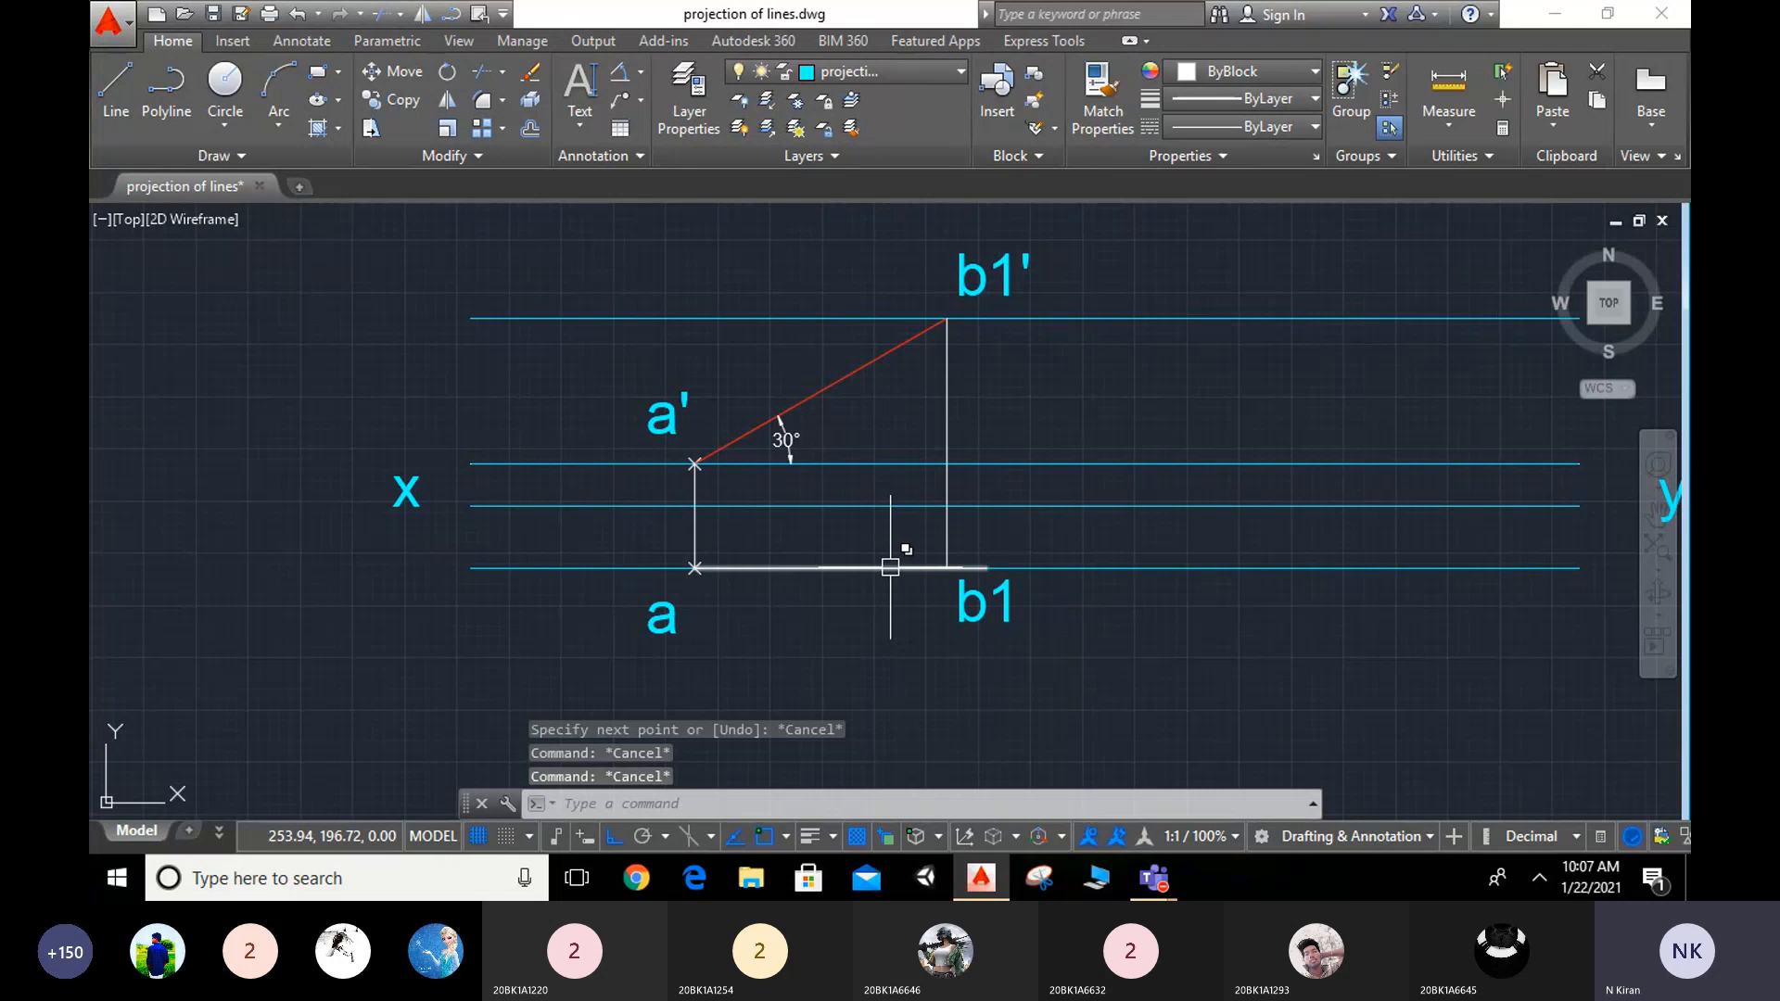
{"action": "left_click", "coordinate": [890, 568]}
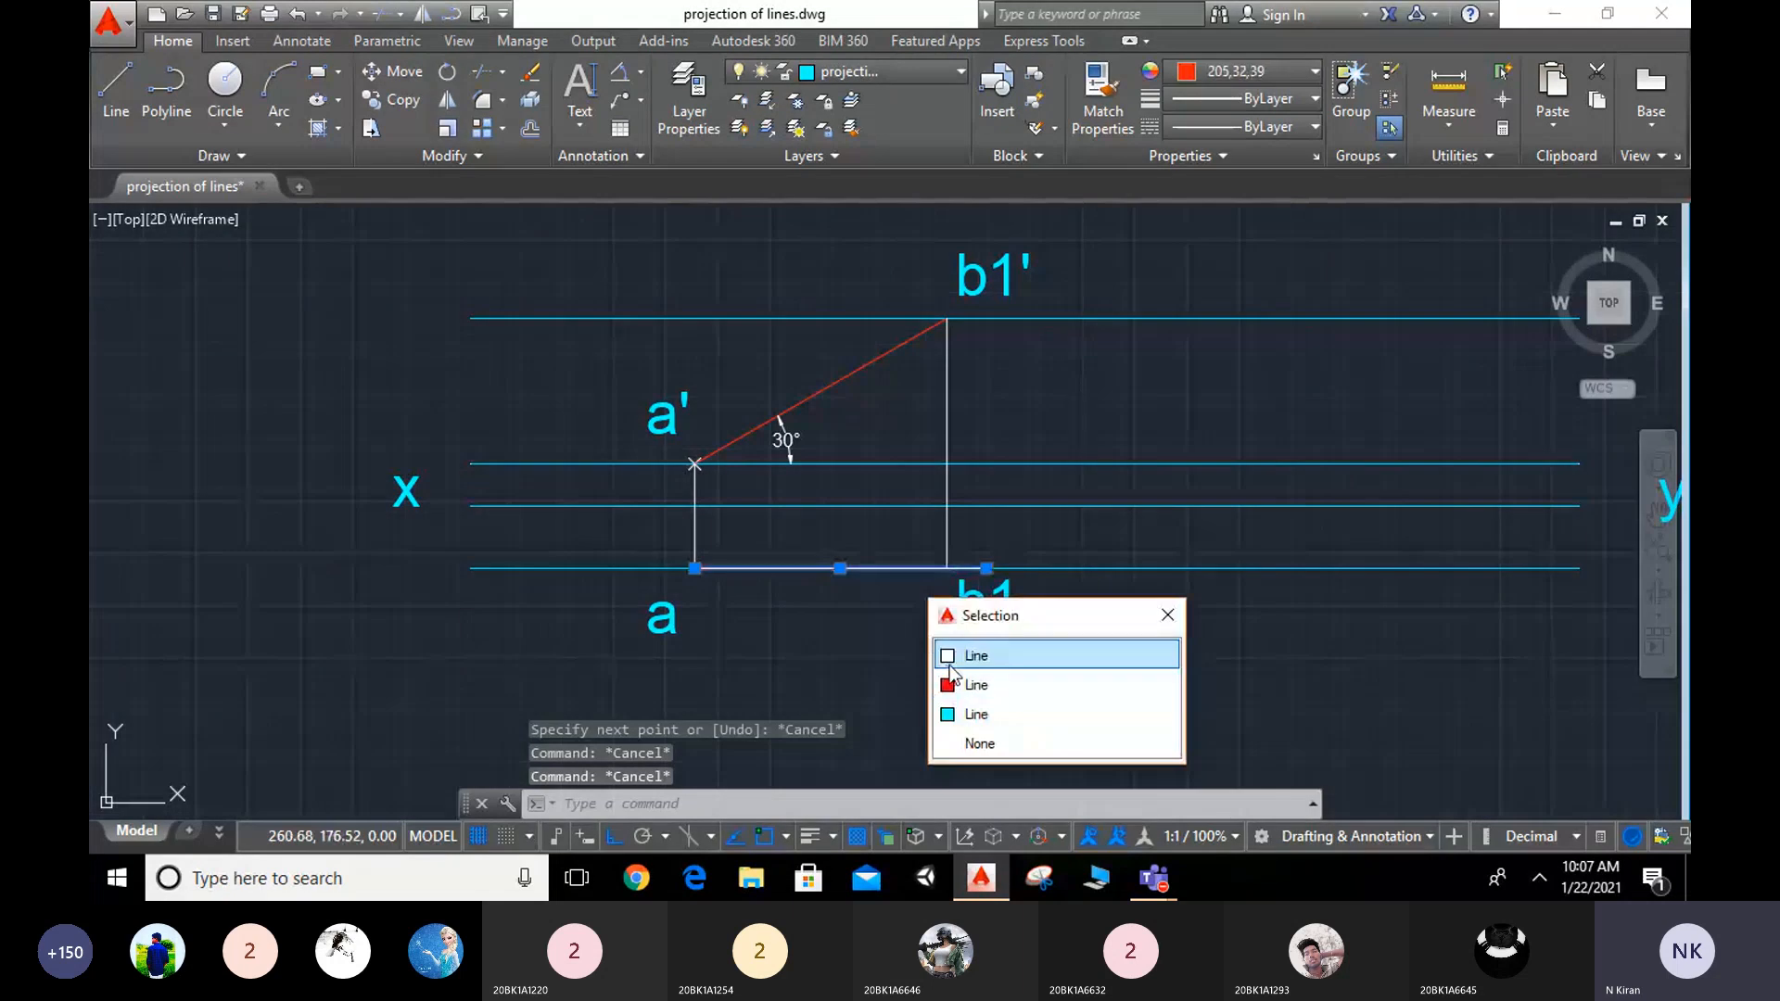
{"action": "left_click", "coordinate": [447, 71]}
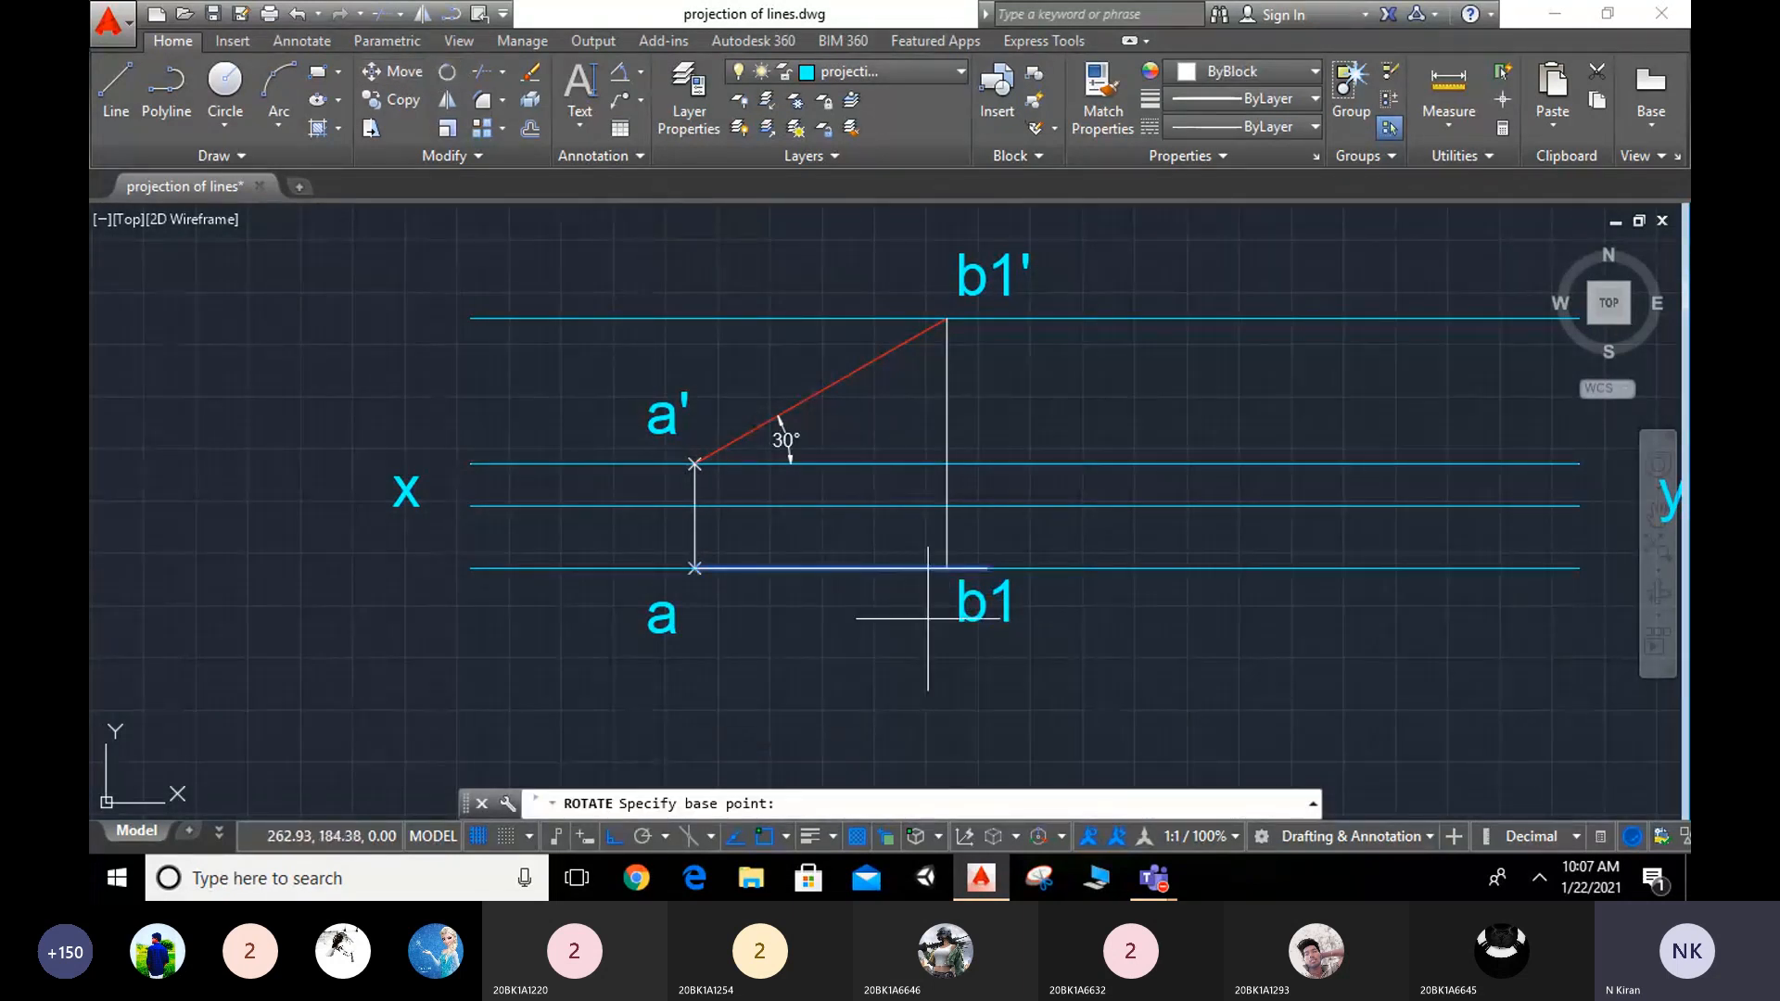
{"action": "left_click", "coordinate": [694, 567]}
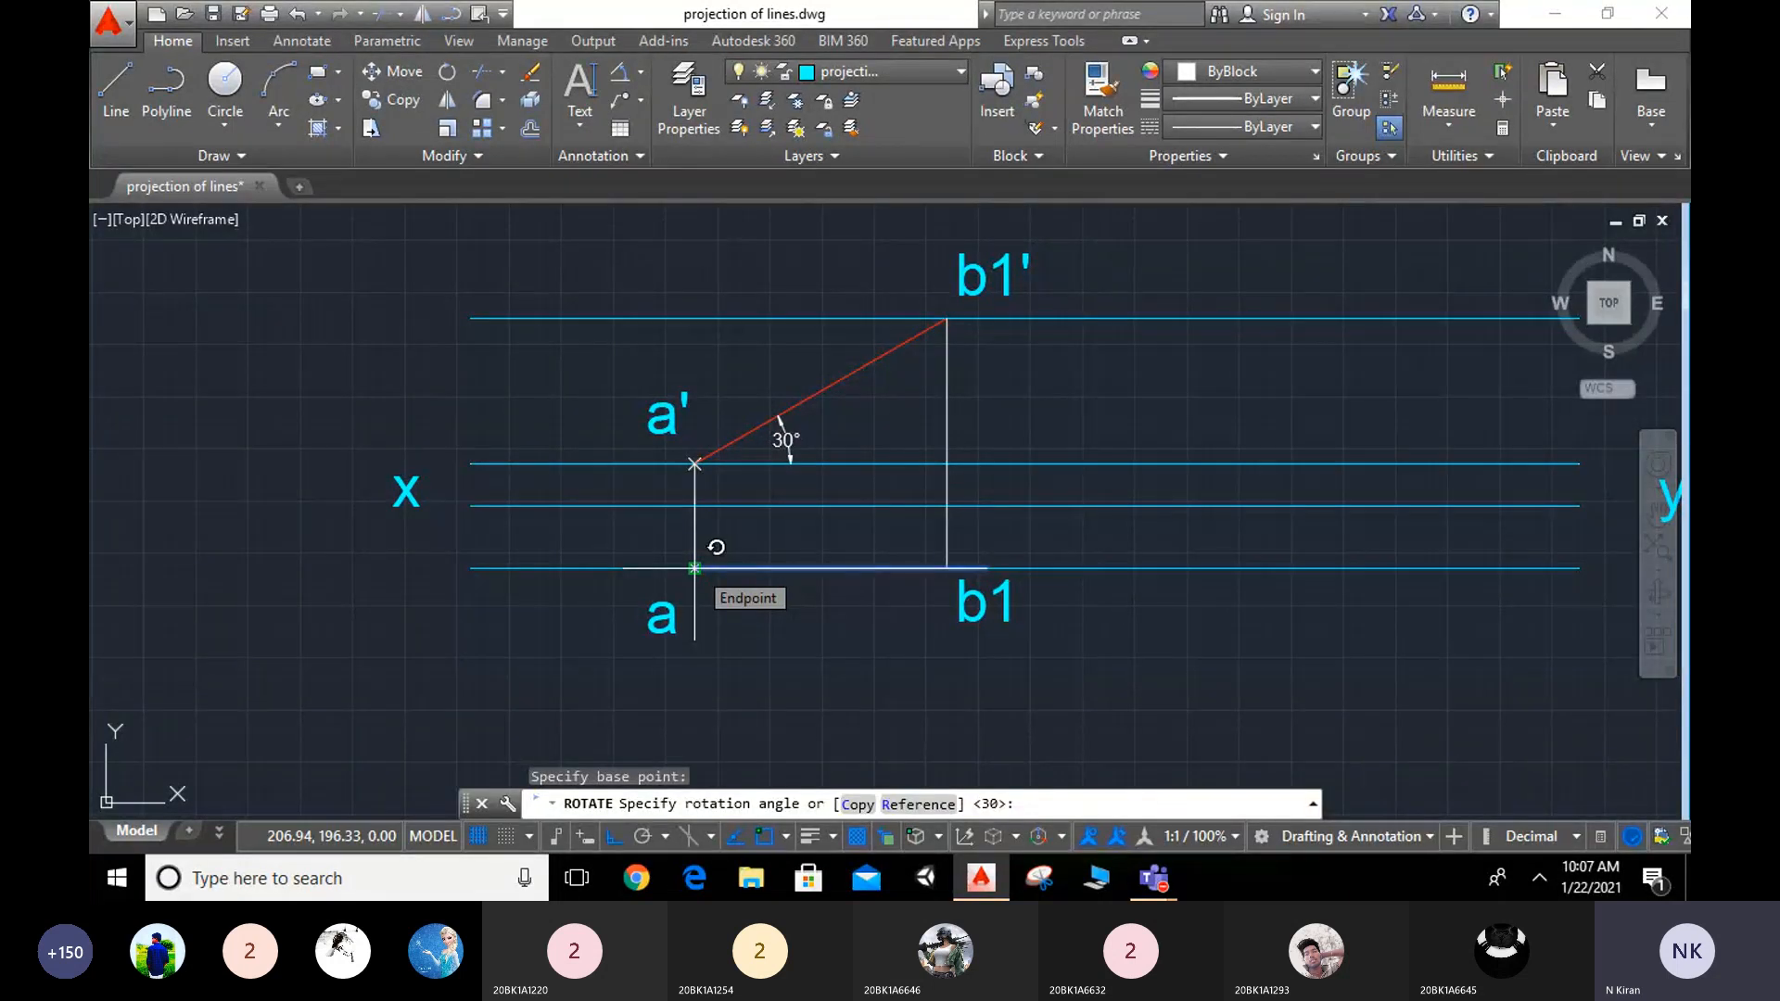
{"action": "scroll", "coordinate": [715, 547], "scroll_direction": "down", "scroll_amount": 5}
{"action": "scroll", "coordinate": [717, 548], "scroll_direction": "up", "scroll_amount": 2}
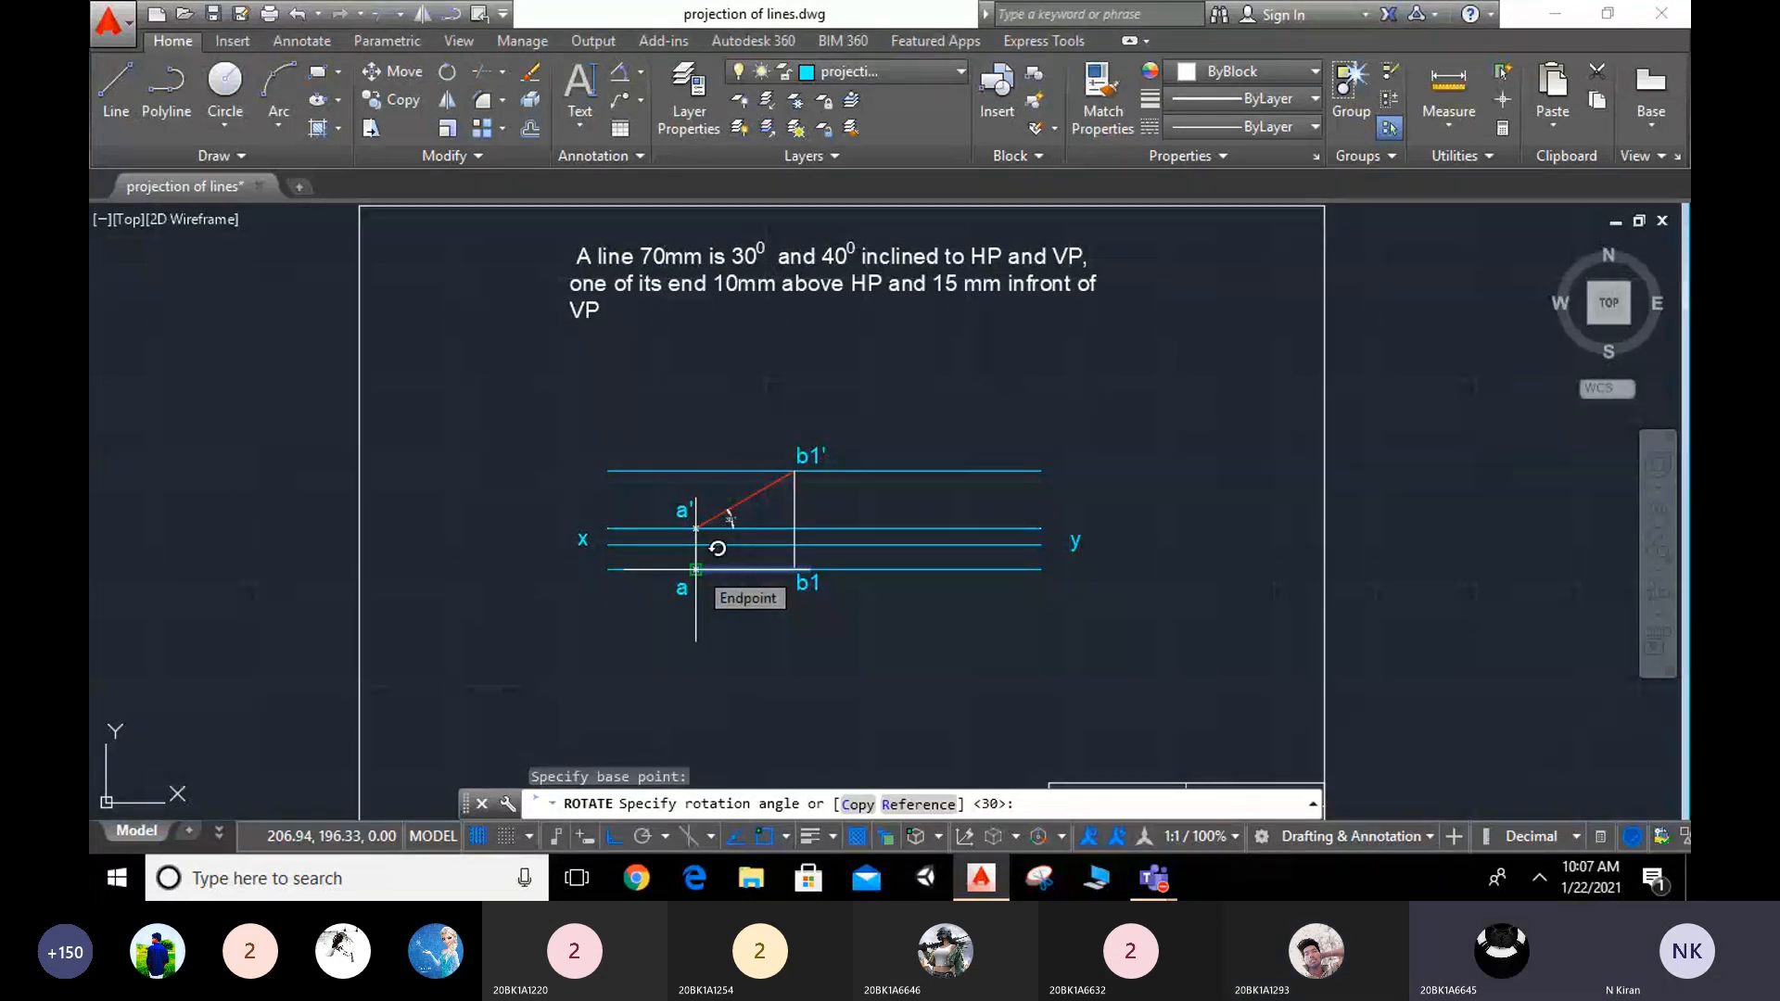
{"action": "type", "text": "40"}
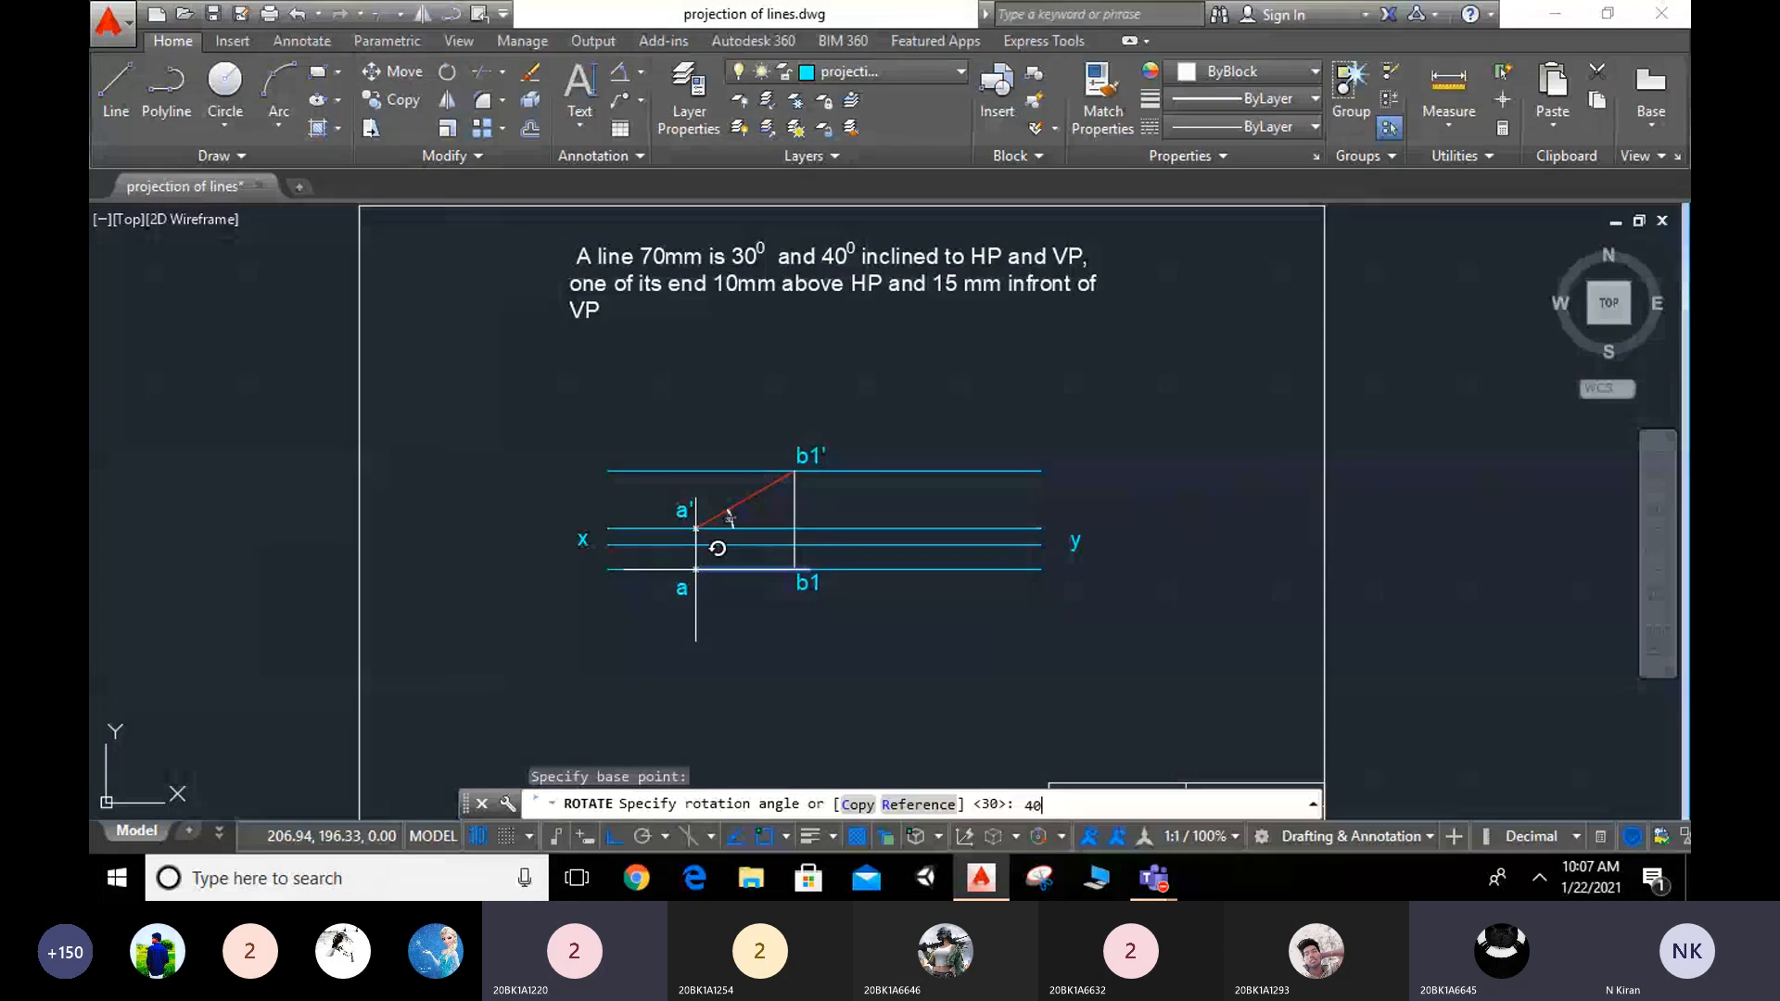
{"action": "key", "text": "Return"}
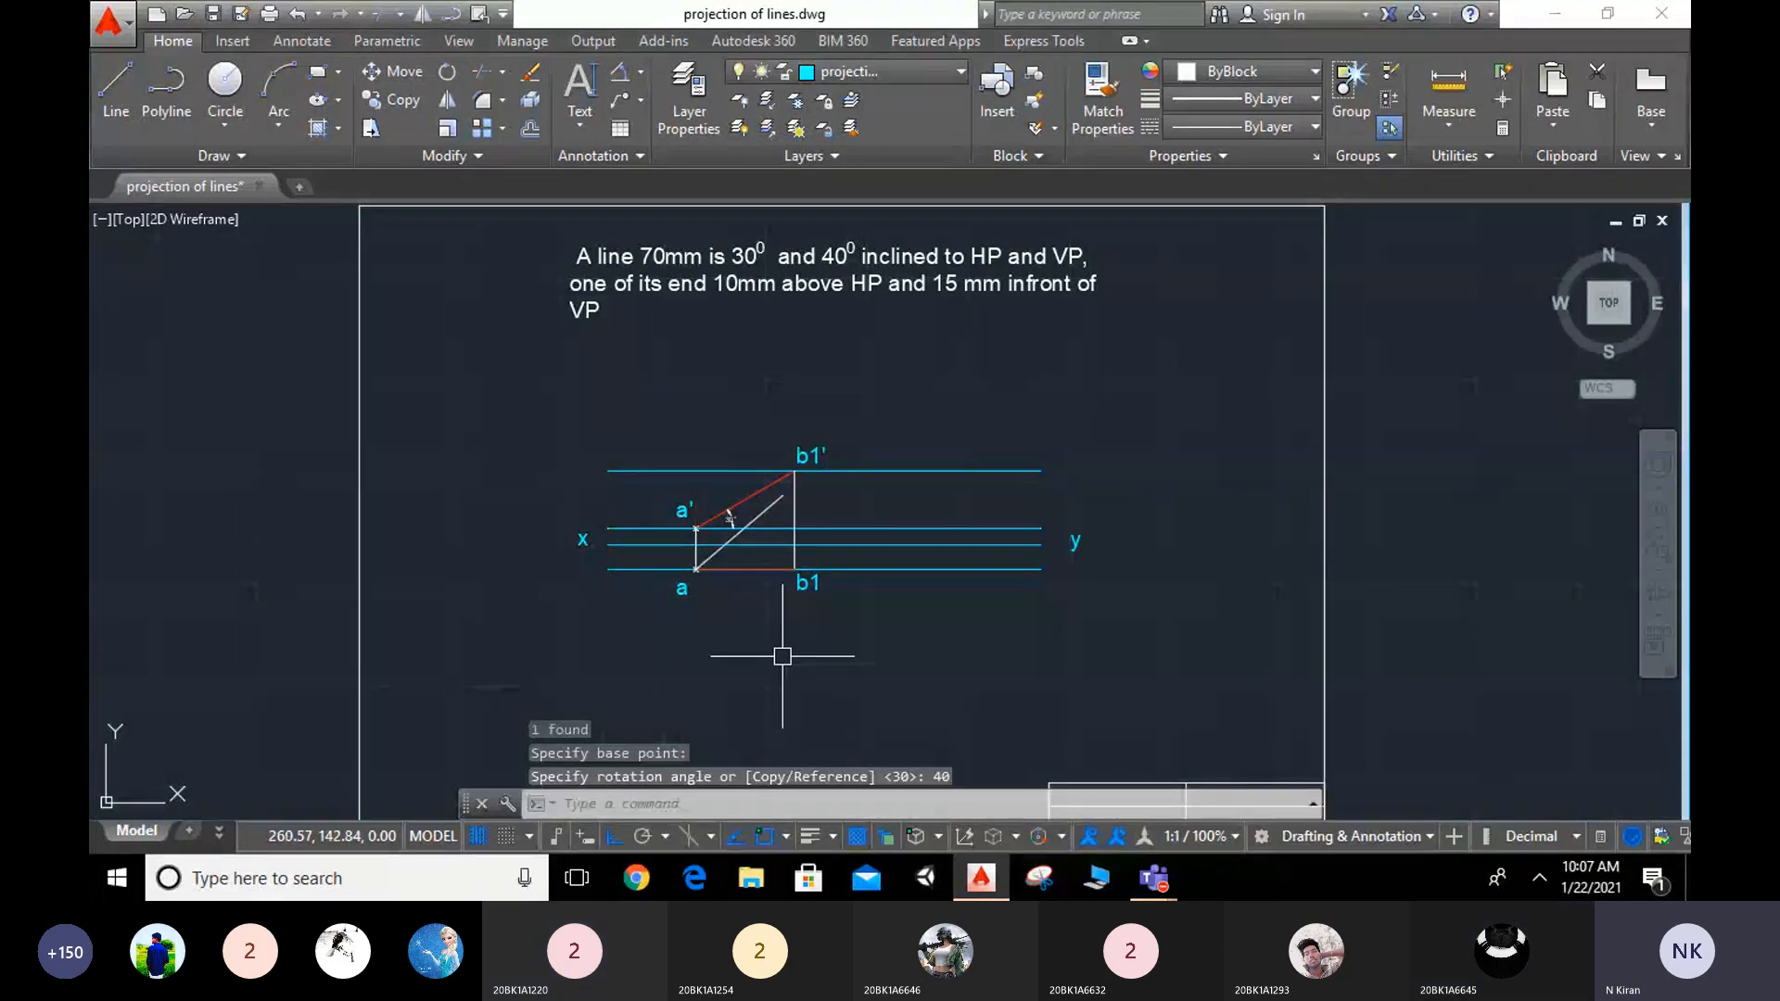
Step: Undo the last rotation of the 70 mm line
{"action": "scroll", "coordinate": [788, 654], "scroll_direction": "up", "scroll_amount": 2}
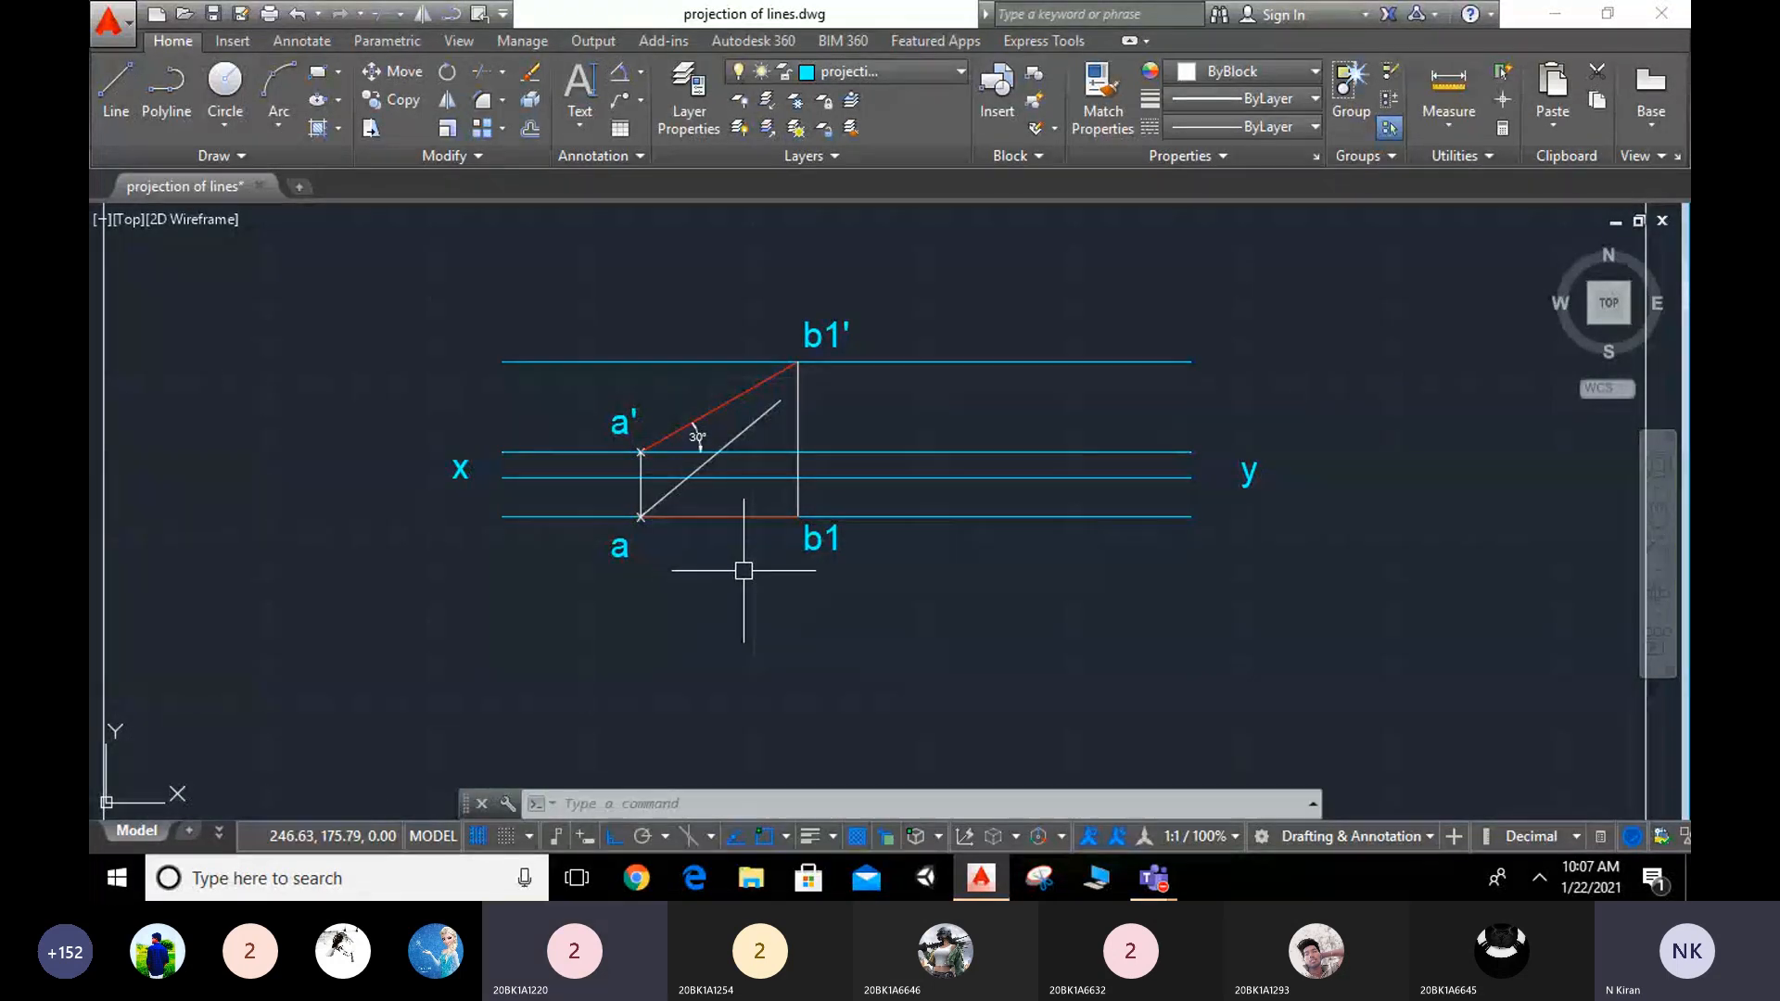
{"action": "key", "text": "ctrl+z"}
{"action": "key", "text": "ctrl+z"}
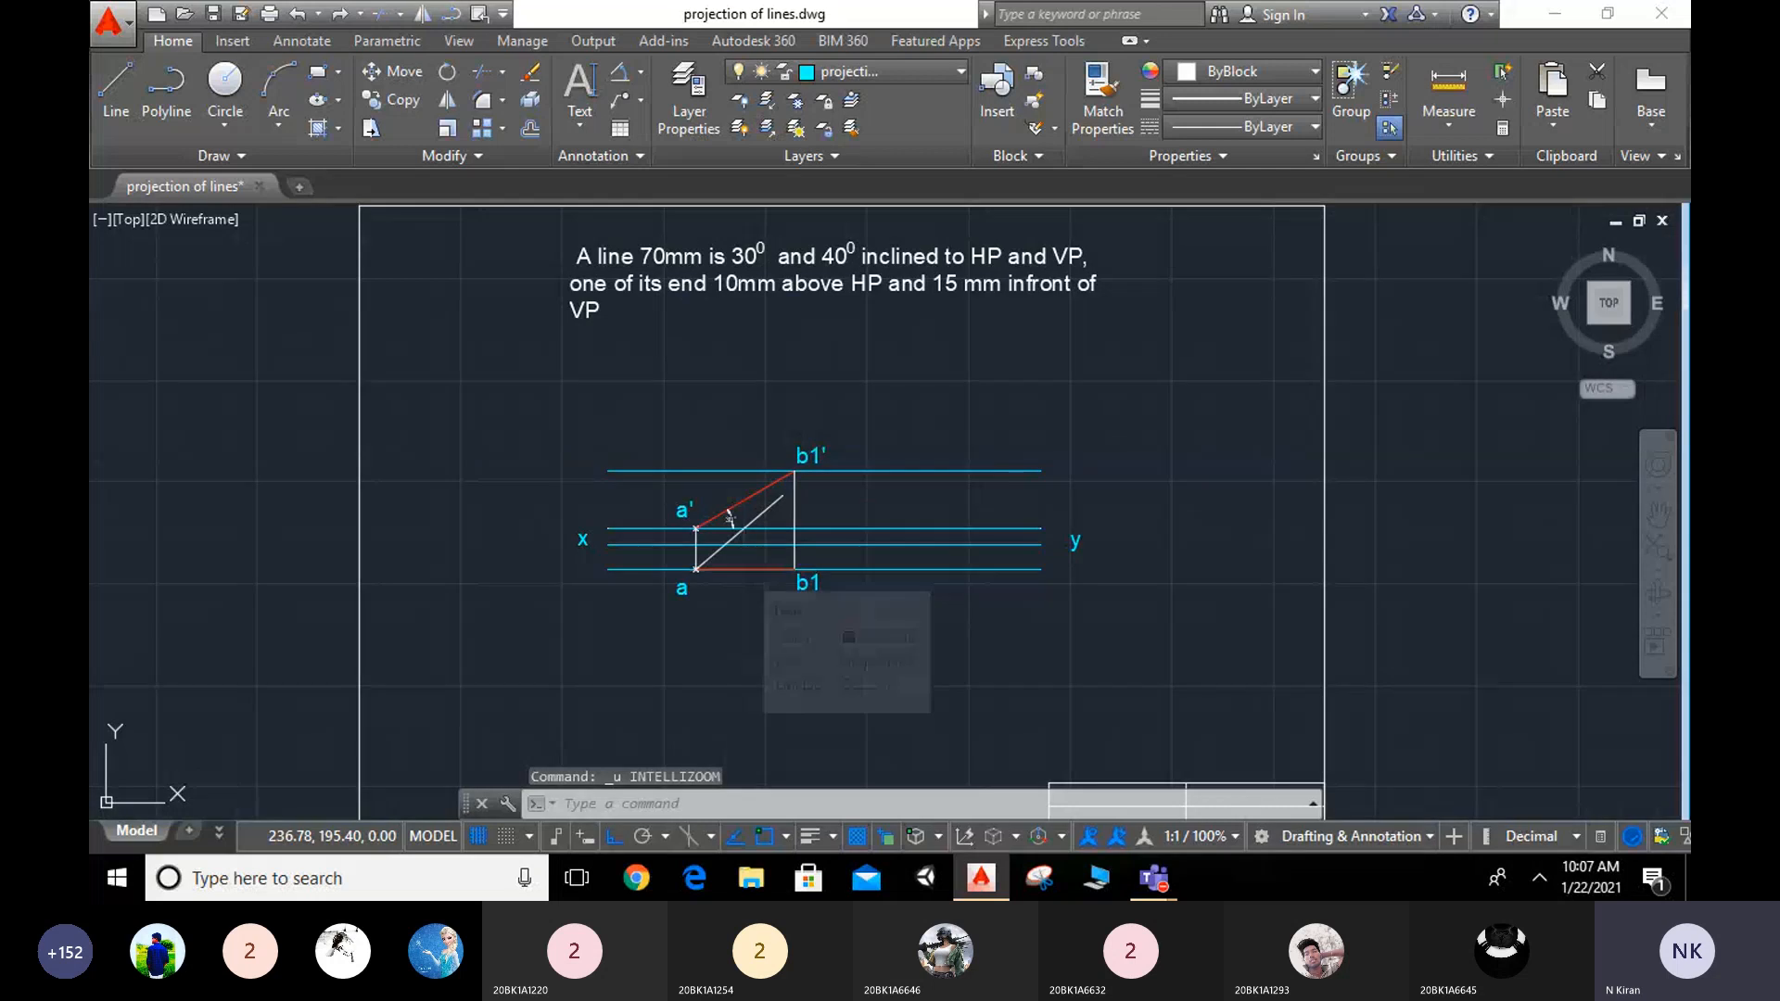
Step: Rotate the 70 mm line by -40° about its endpoint at a, so it slopes below the horizontal
{"action": "scroll", "coordinate": [743, 565], "scroll_direction": "up", "scroll_amount": 4}
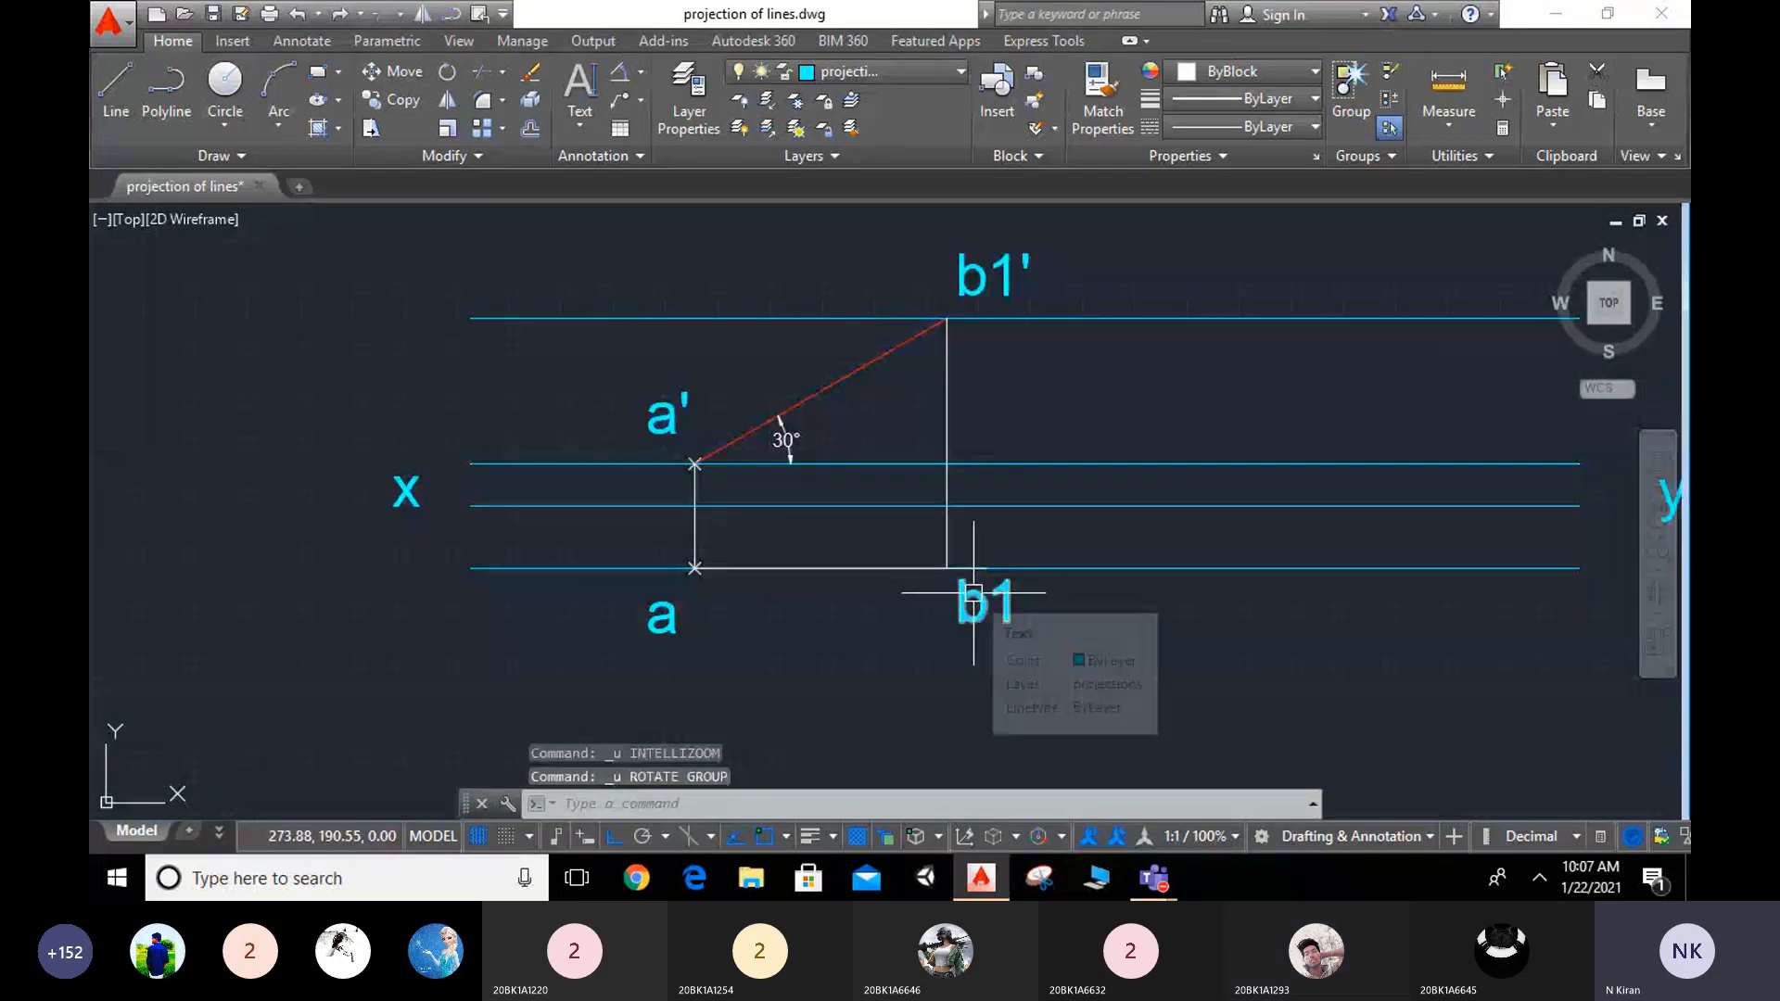
{"action": "type", "text": "ro"}
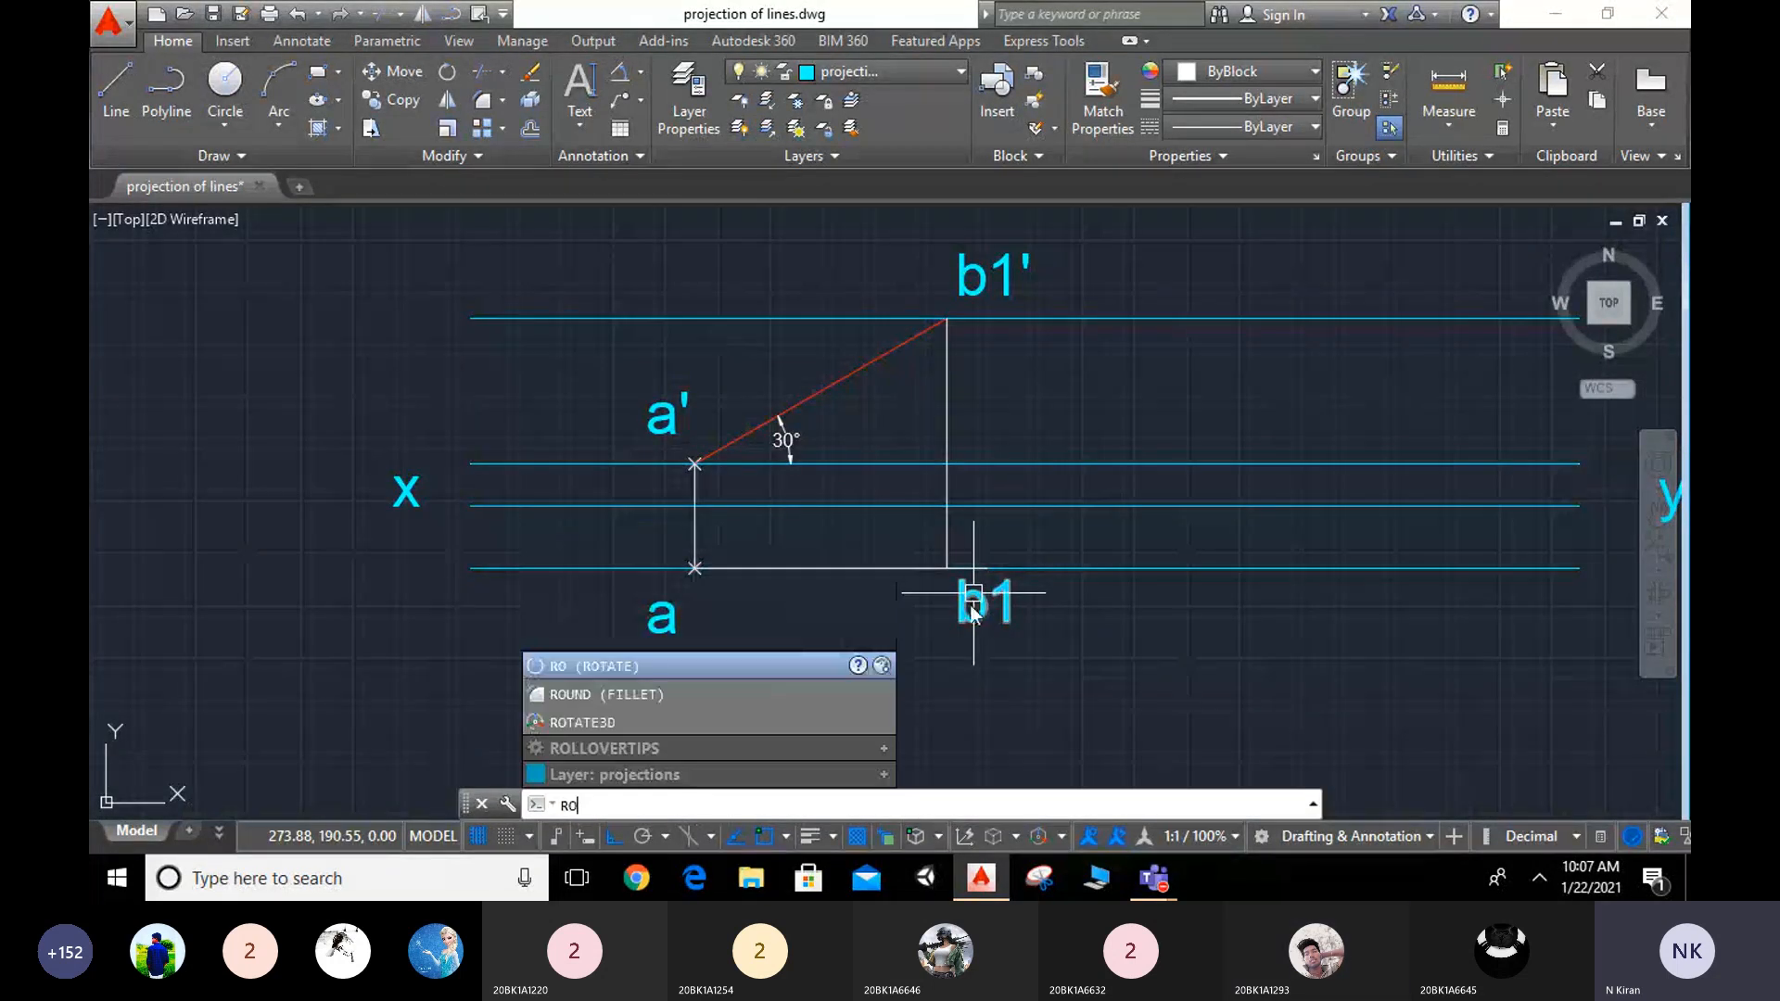
{"action": "key", "text": "Return"}
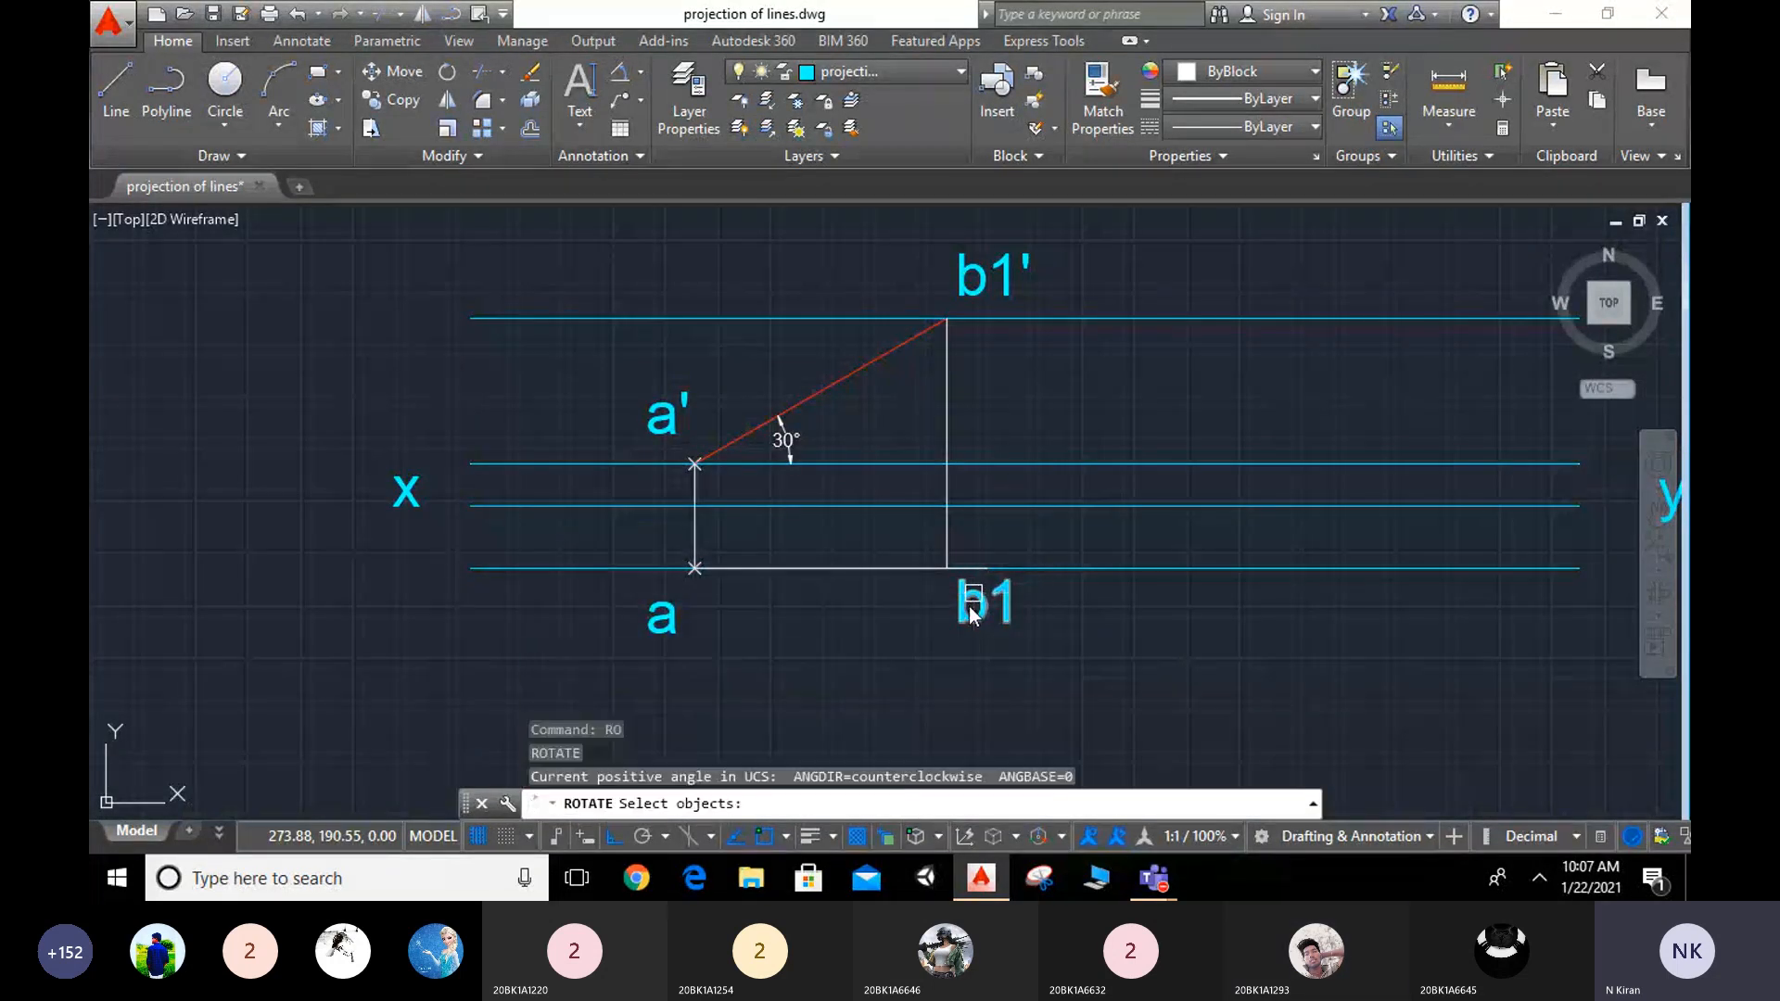
{"action": "left_click", "coordinate": [857, 574]}
{"action": "left_click", "coordinate": [917, 659]}
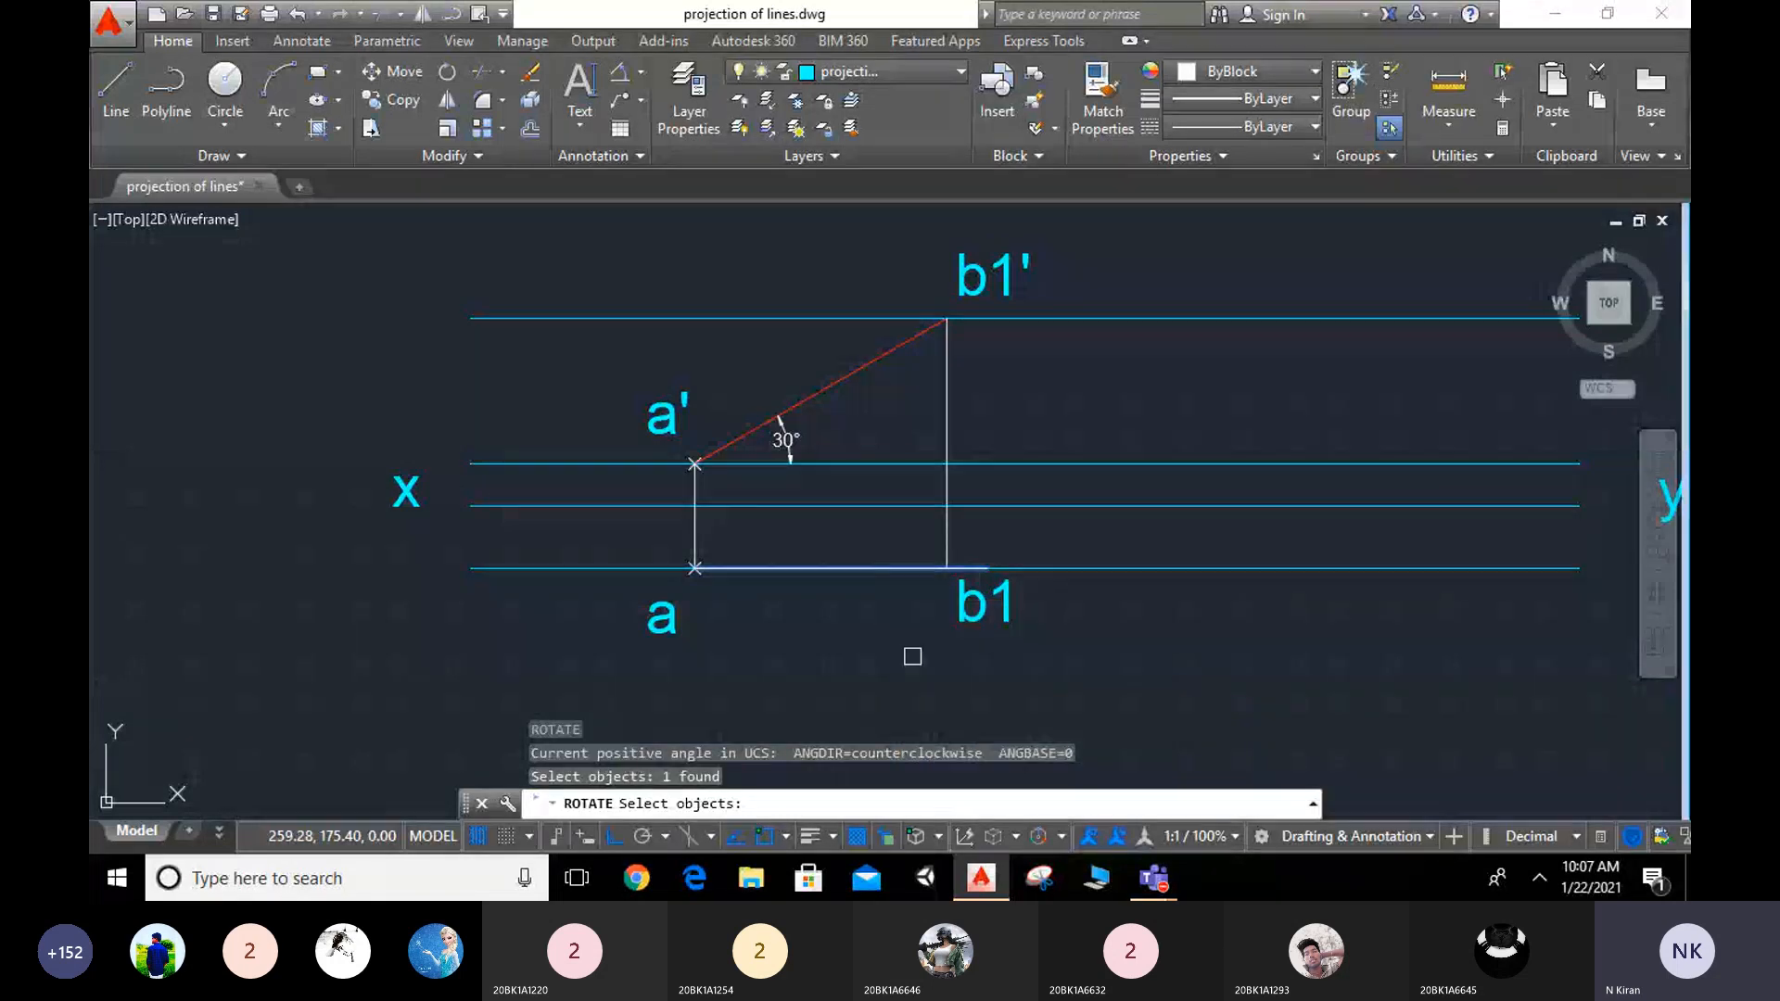
{"action": "key", "text": "Return"}
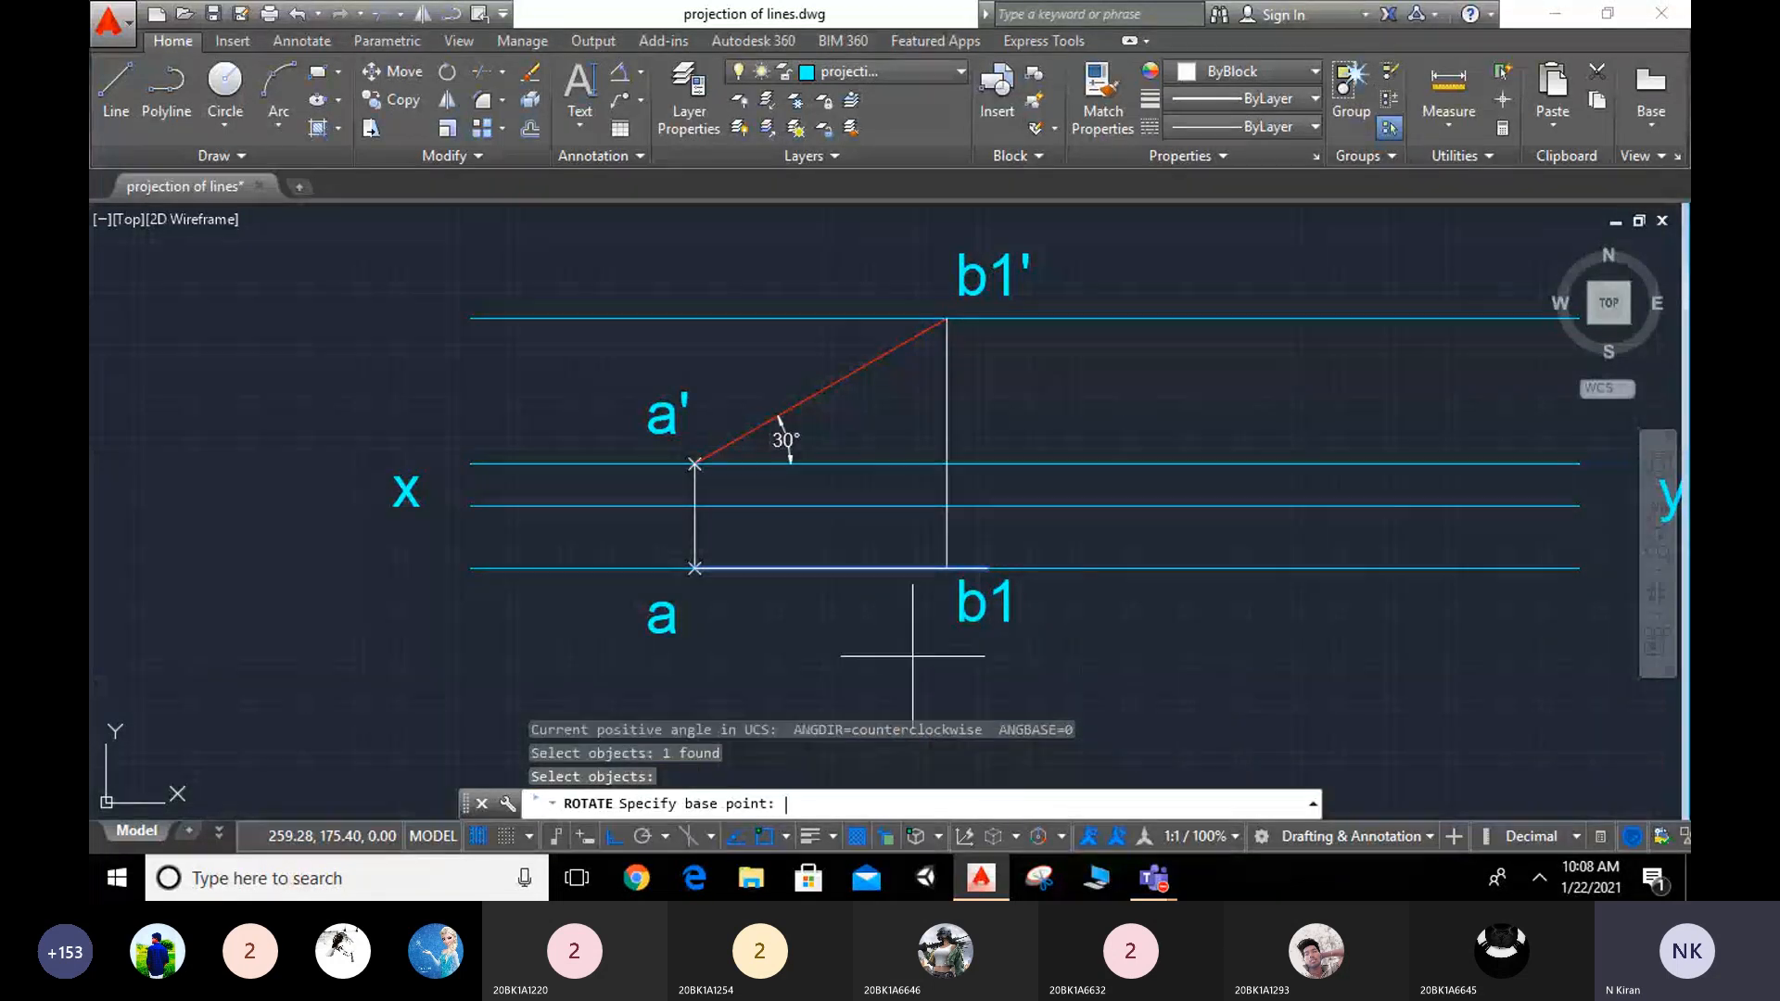
{"action": "left_click", "coordinate": [694, 568]}
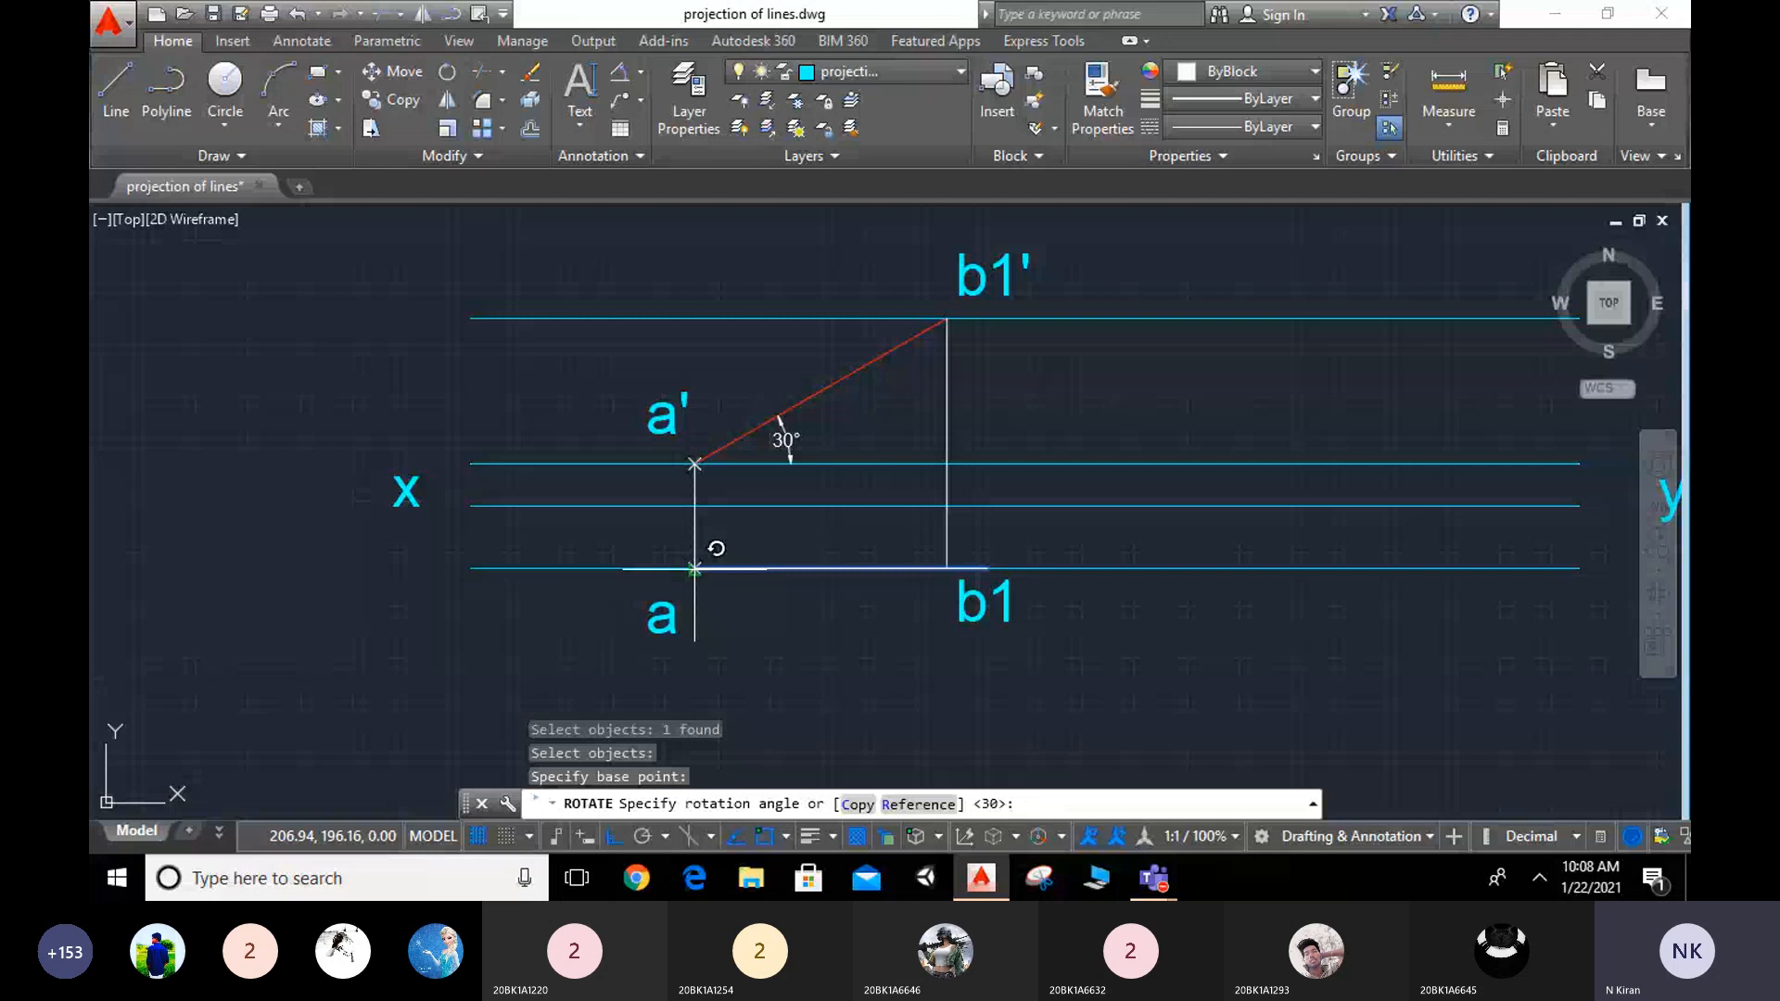
{"action": "type", "text": "-40"}
{"action": "key", "text": "Return"}
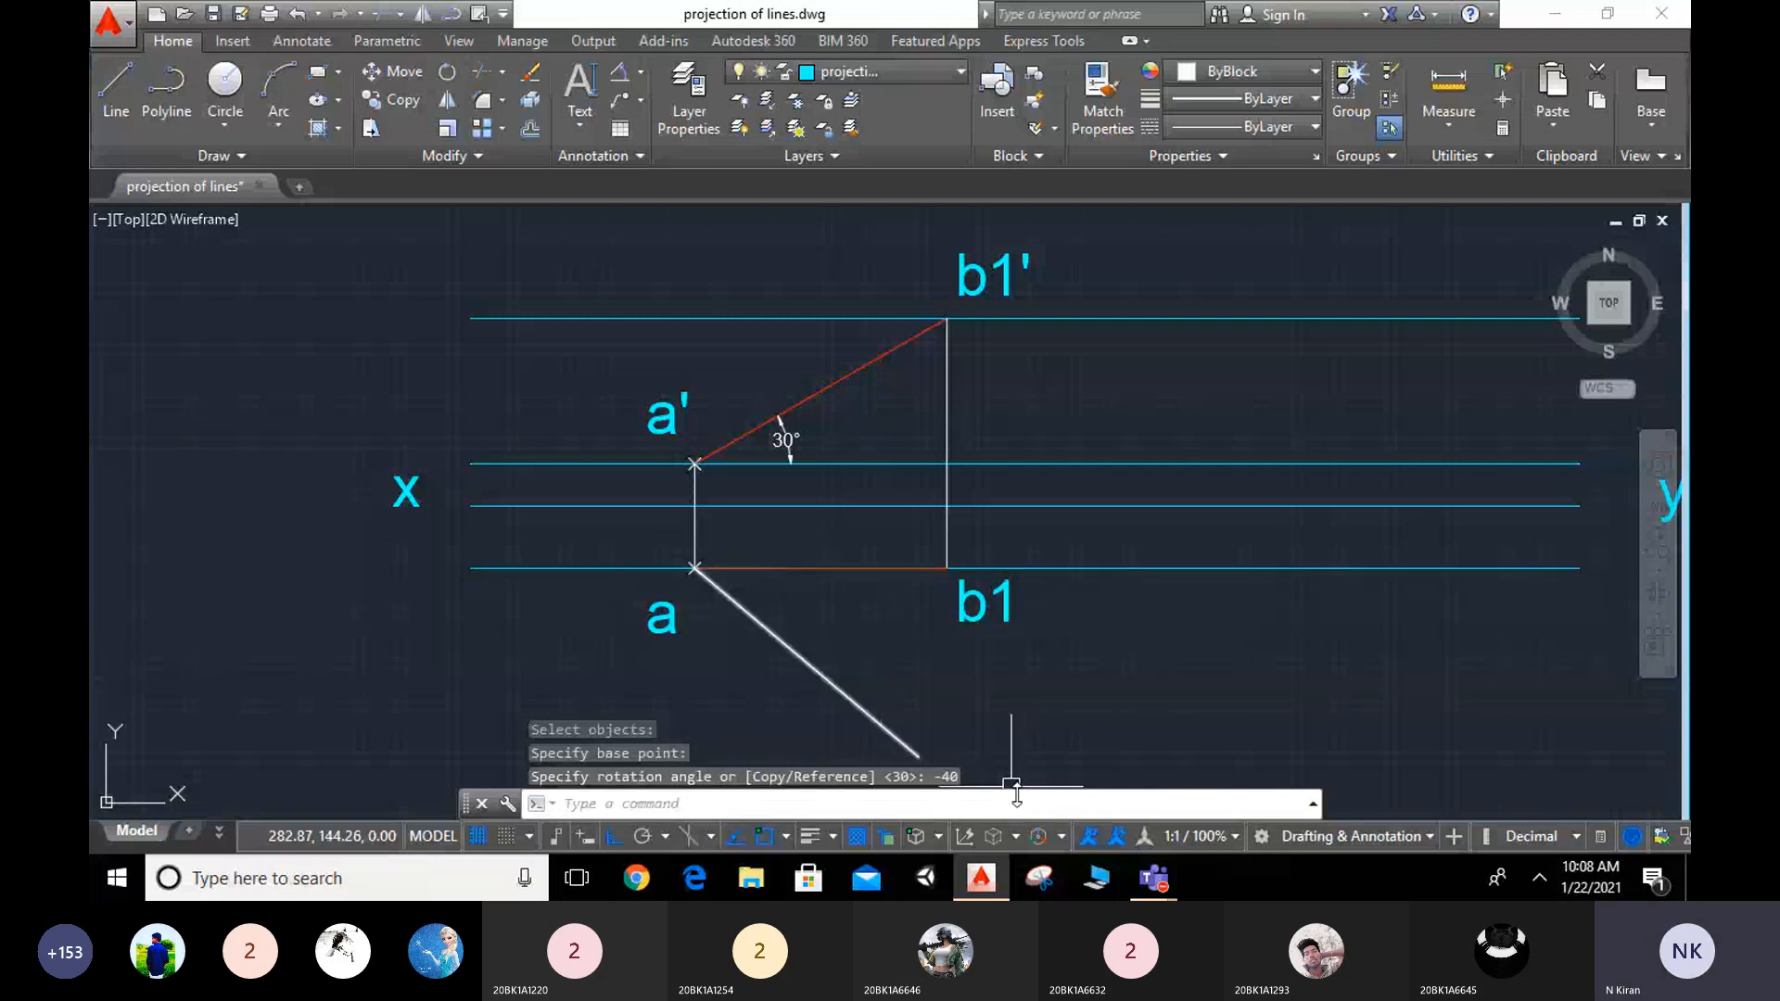
Step: Copy the b1 label about 52 mm straight down, beside the free end of the inclined 70 mm line
{"action": "scroll", "coordinate": [965, 676], "scroll_direction": "down", "scroll_amount": 2}
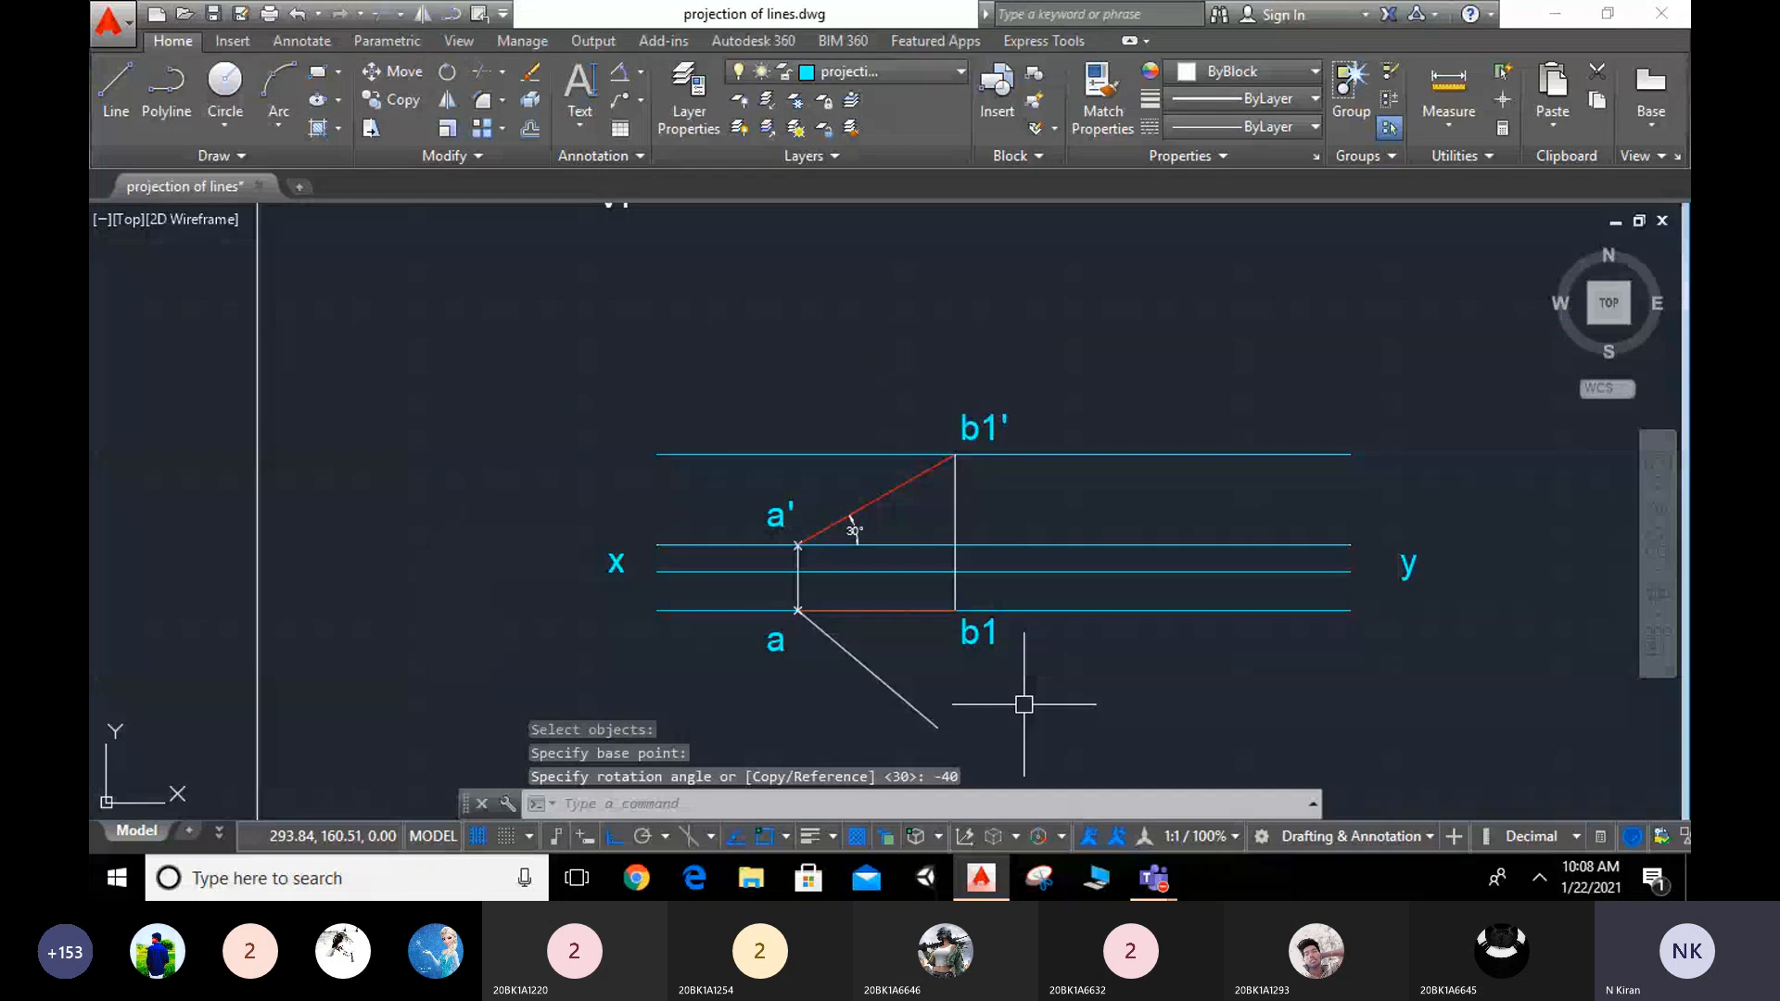
{"action": "middle_click_drag", "start_coordinate": [1040, 621], "coordinate": [1047, 494]}
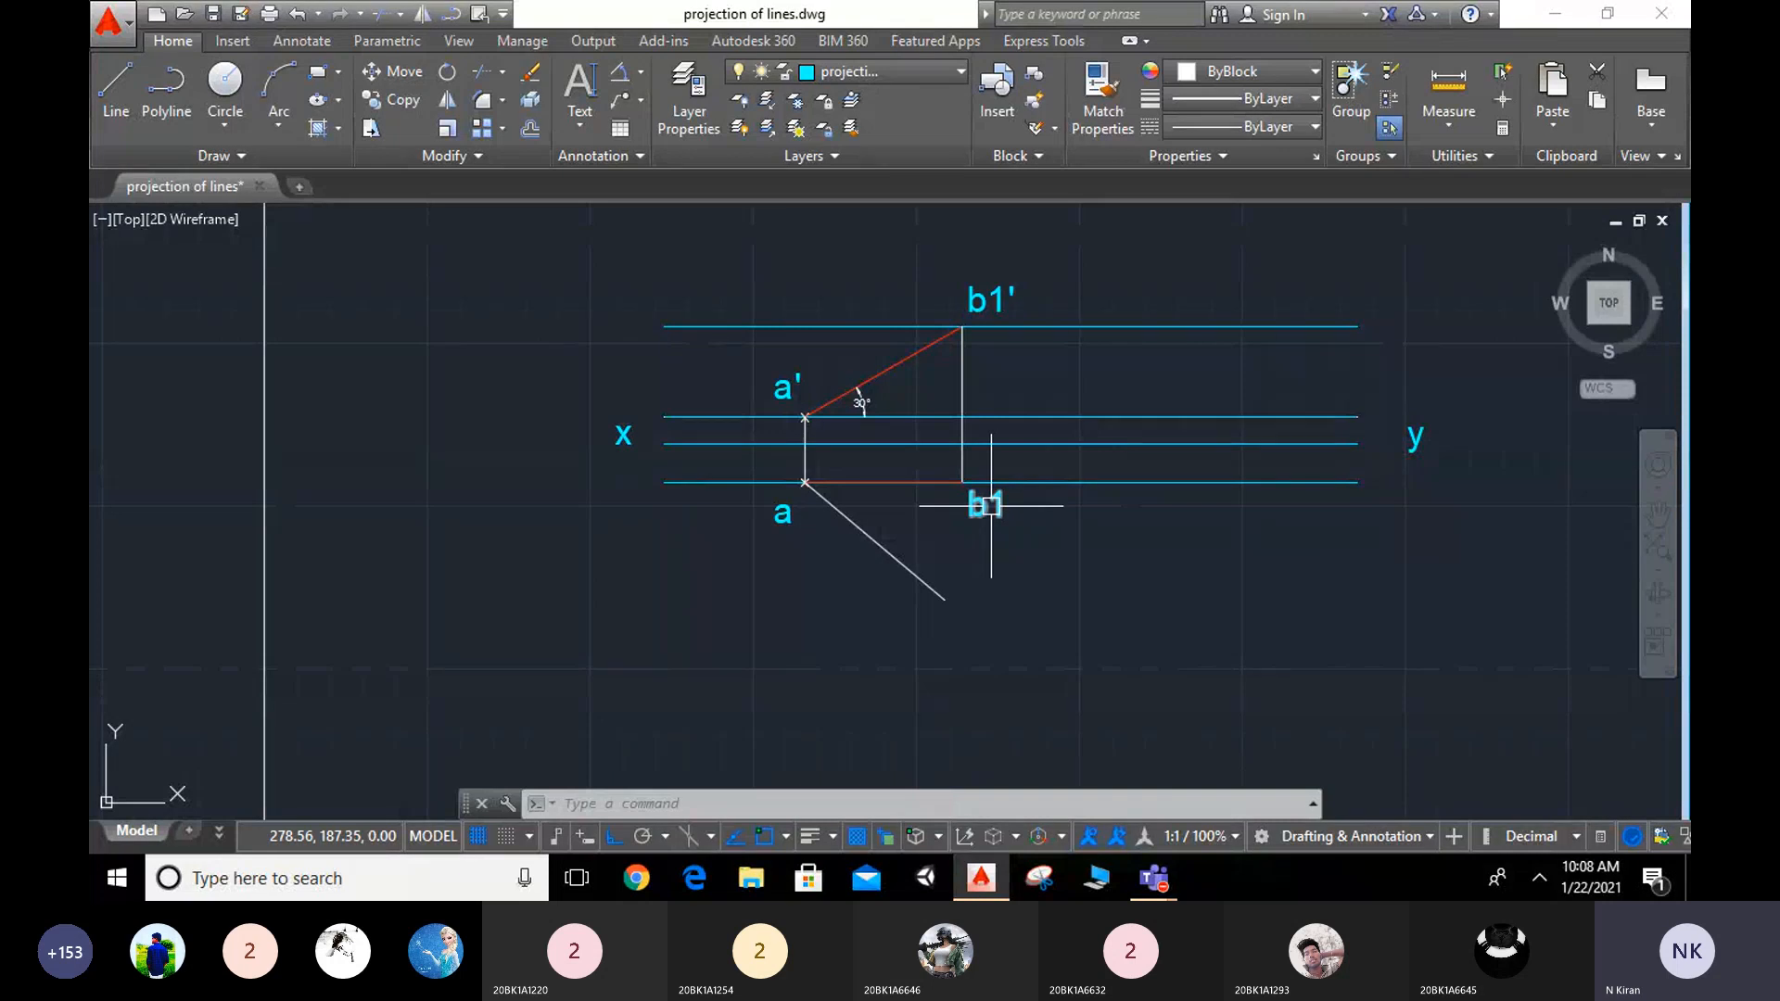
{"action": "left_click", "coordinate": [379, 109]}
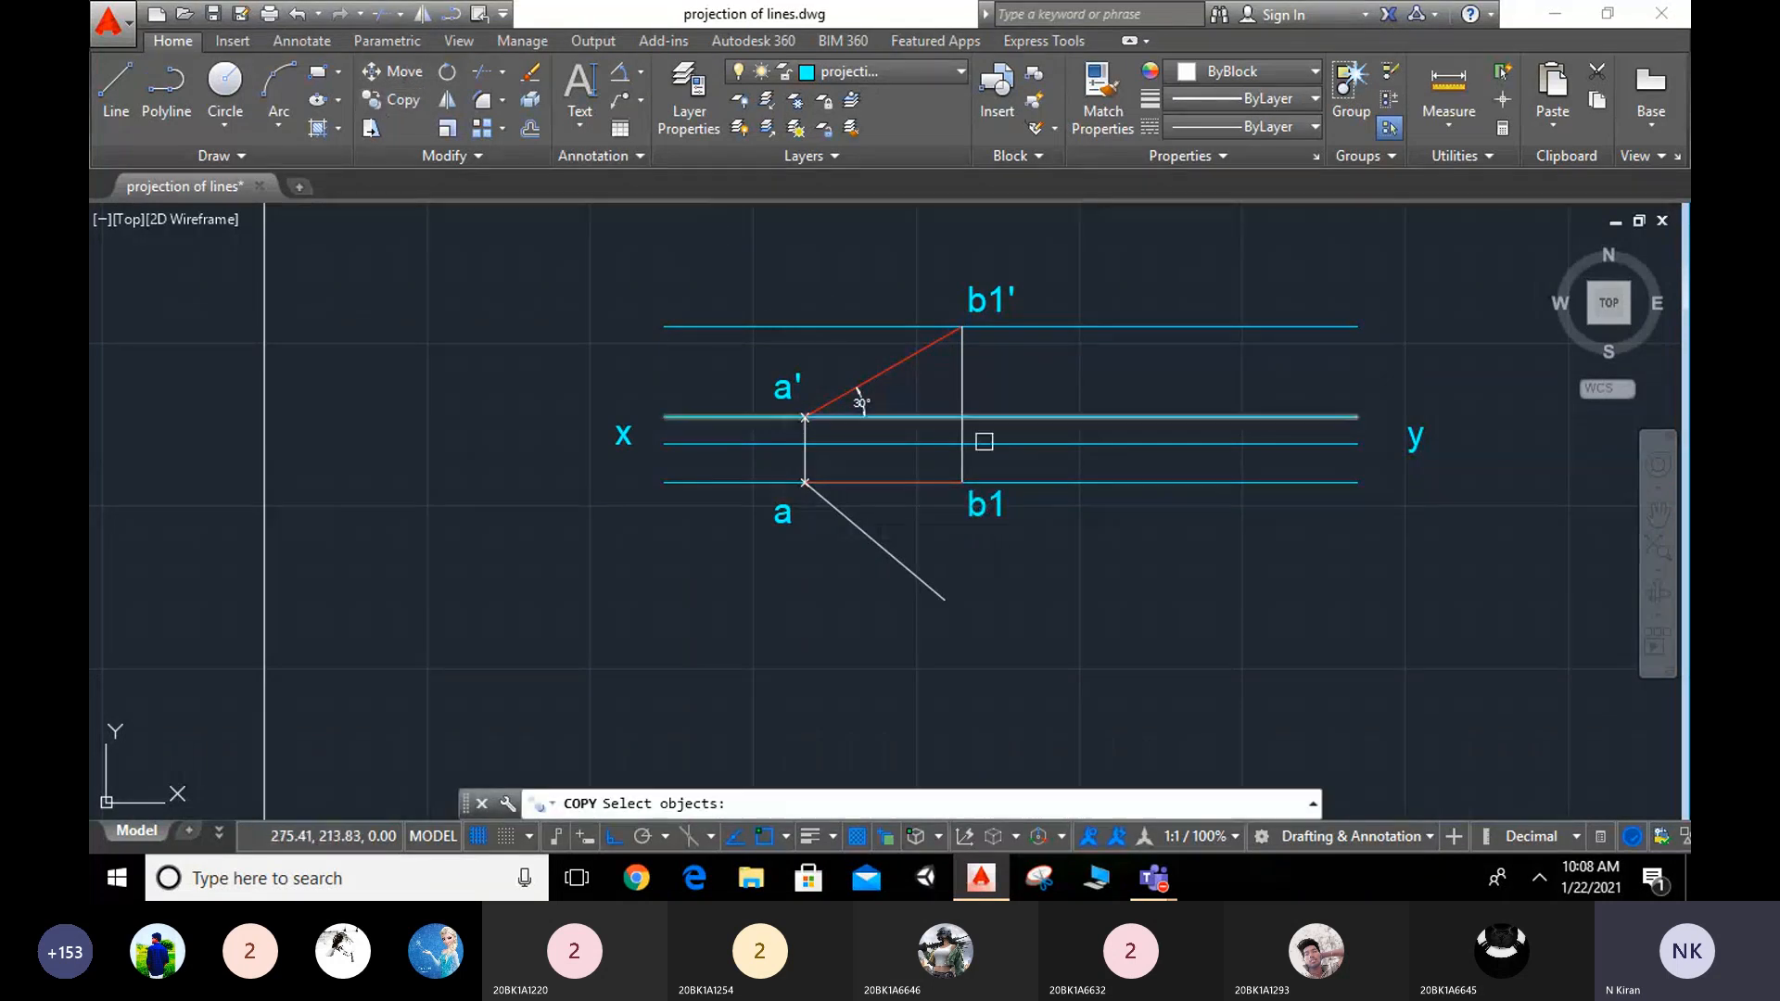
{"action": "left_click", "coordinate": [985, 513]}
{"action": "key", "text": "Return"}
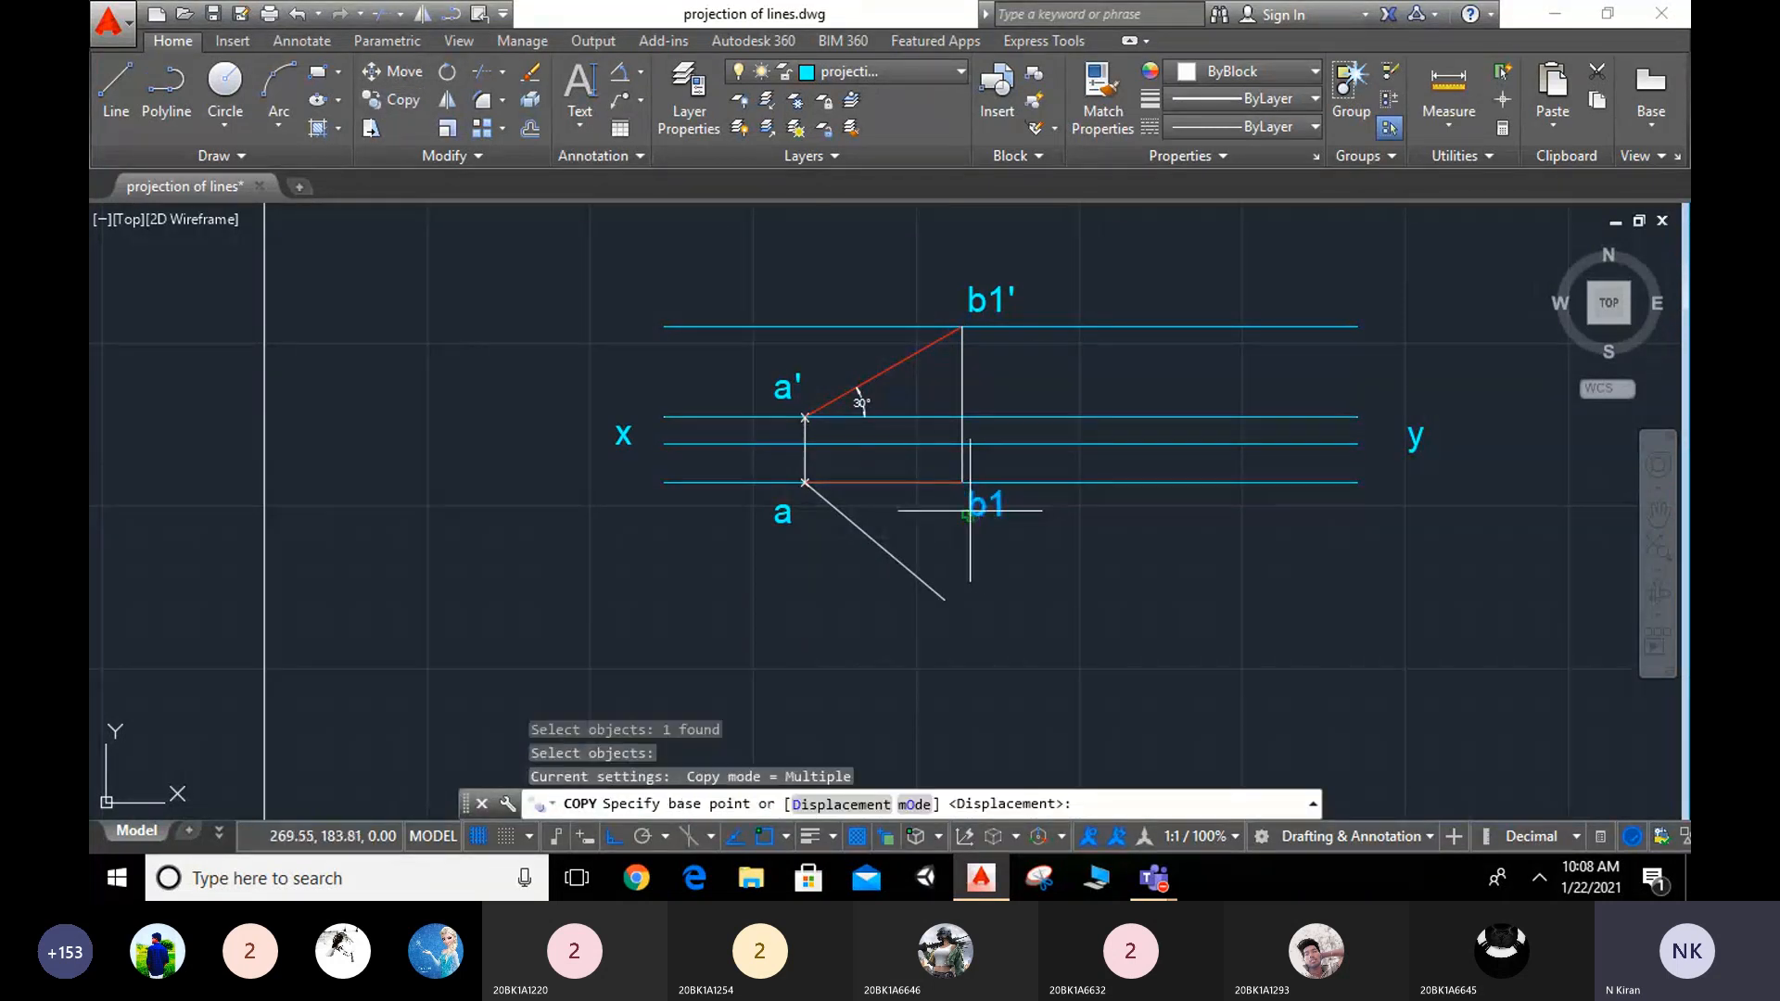
{"action": "left_click", "coordinate": [967, 516]}
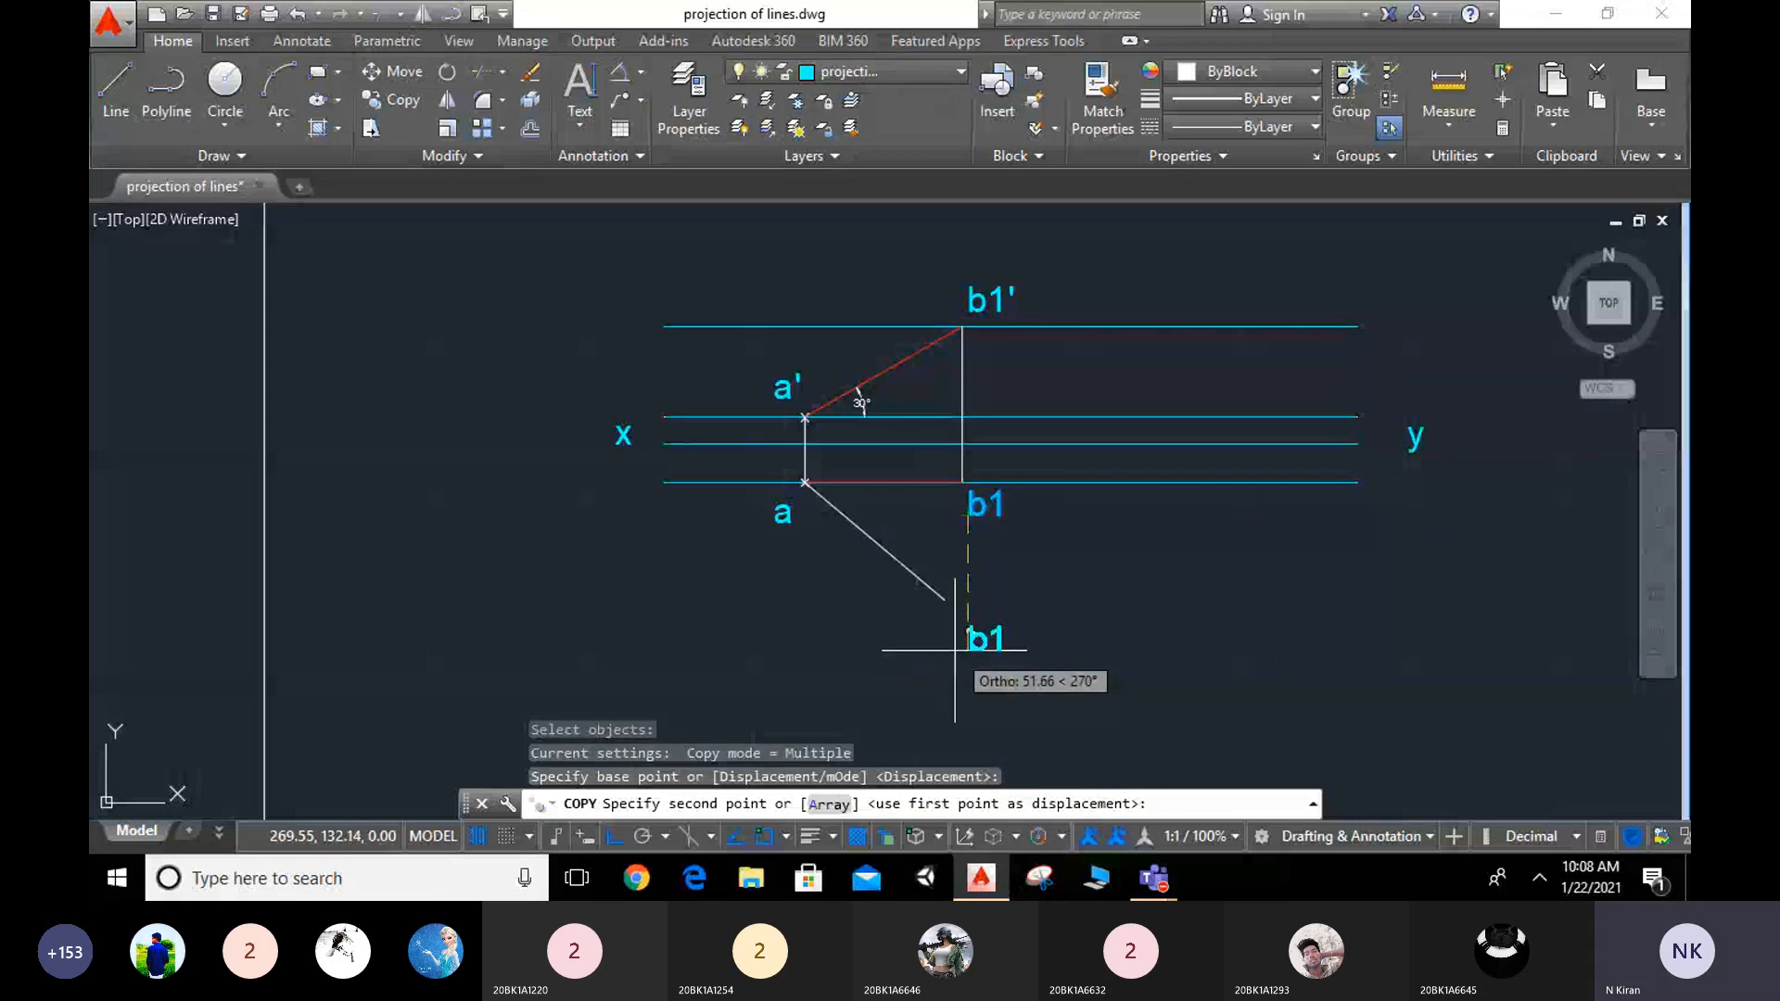
{"action": "left_click", "coordinate": [957, 649]}
{"action": "key", "text": "Escape"}
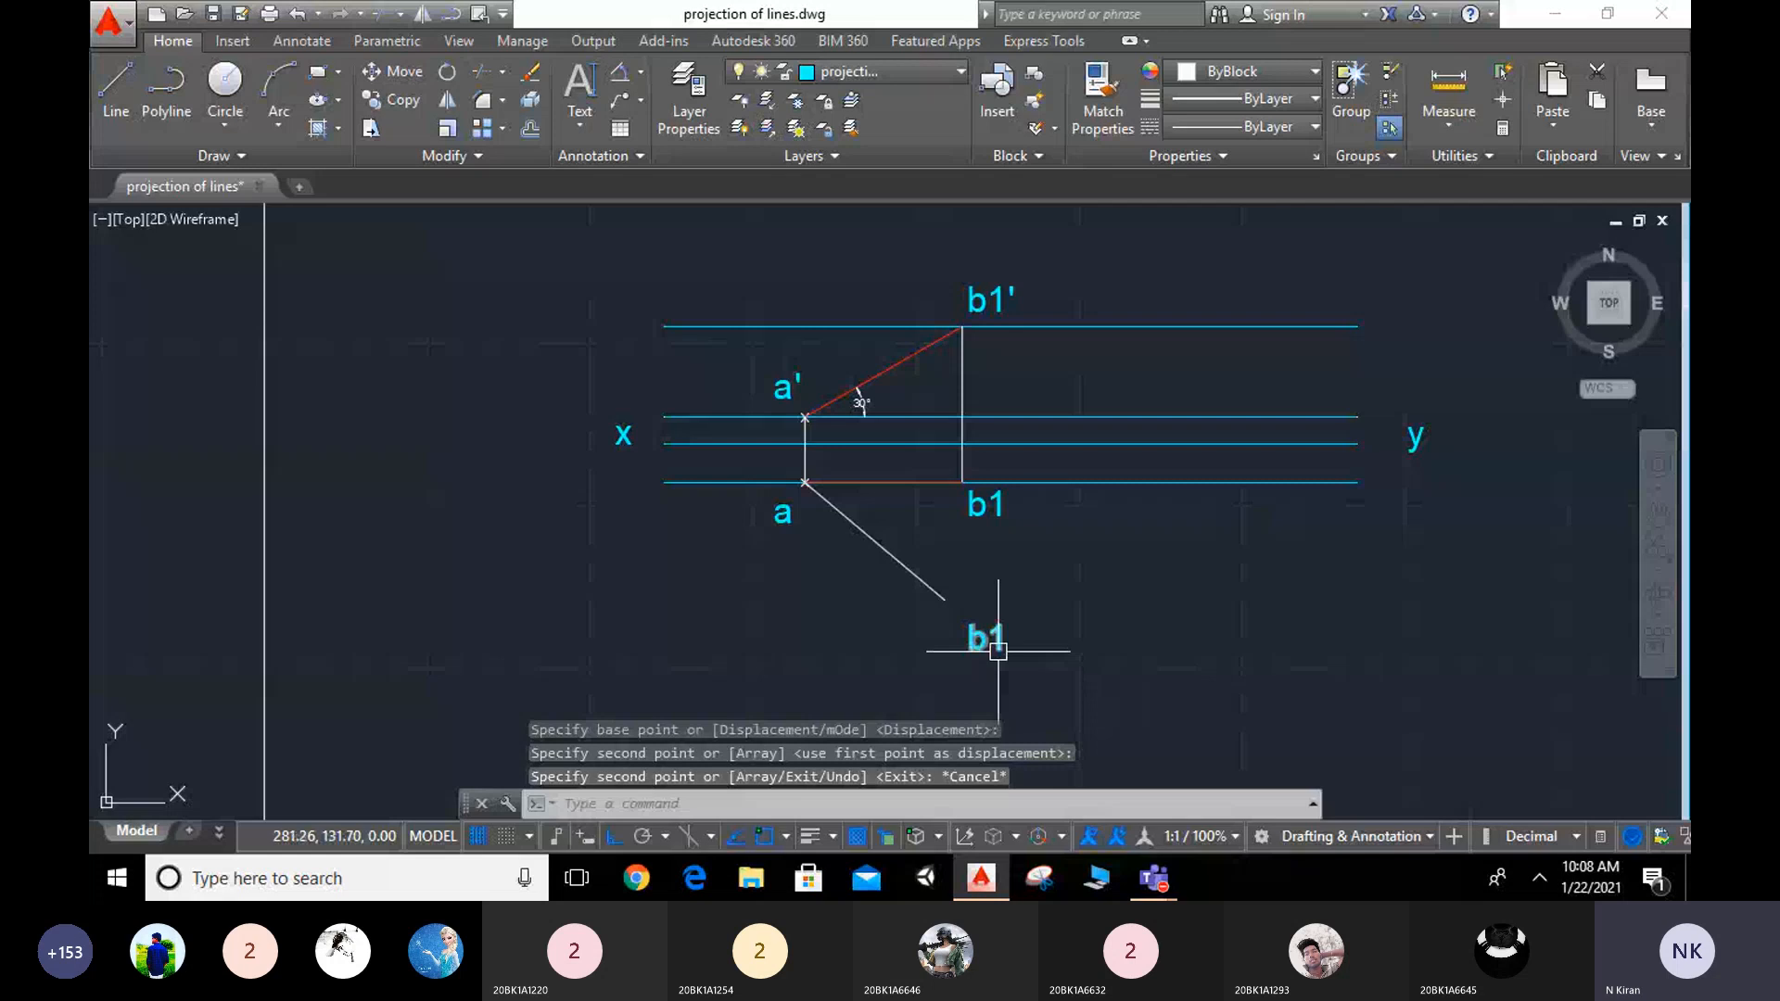
Step: Change the copied b1 label beside the free end of the inclined 70 mm line to read b2
{"action": "double_click", "coordinate": [977, 647]}
{"action": "type", "text": "b"}
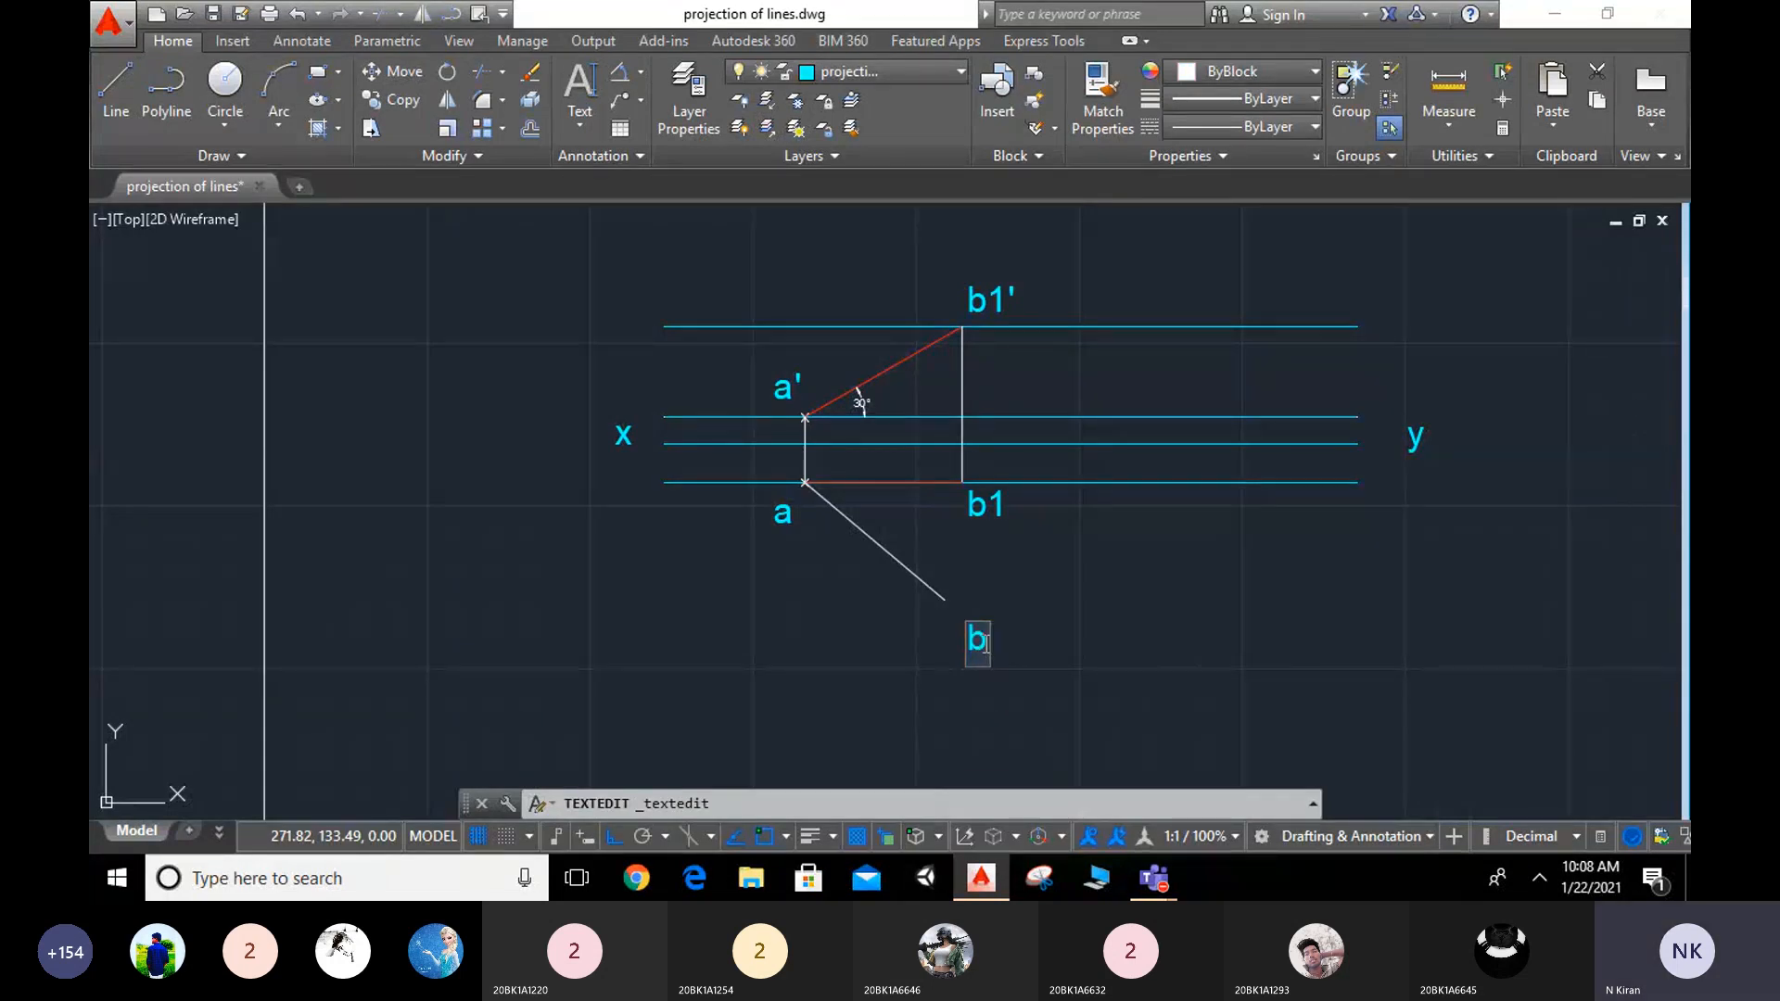
{"action": "type", "text": "2"}
{"action": "left_click", "coordinate": [1081, 645]}
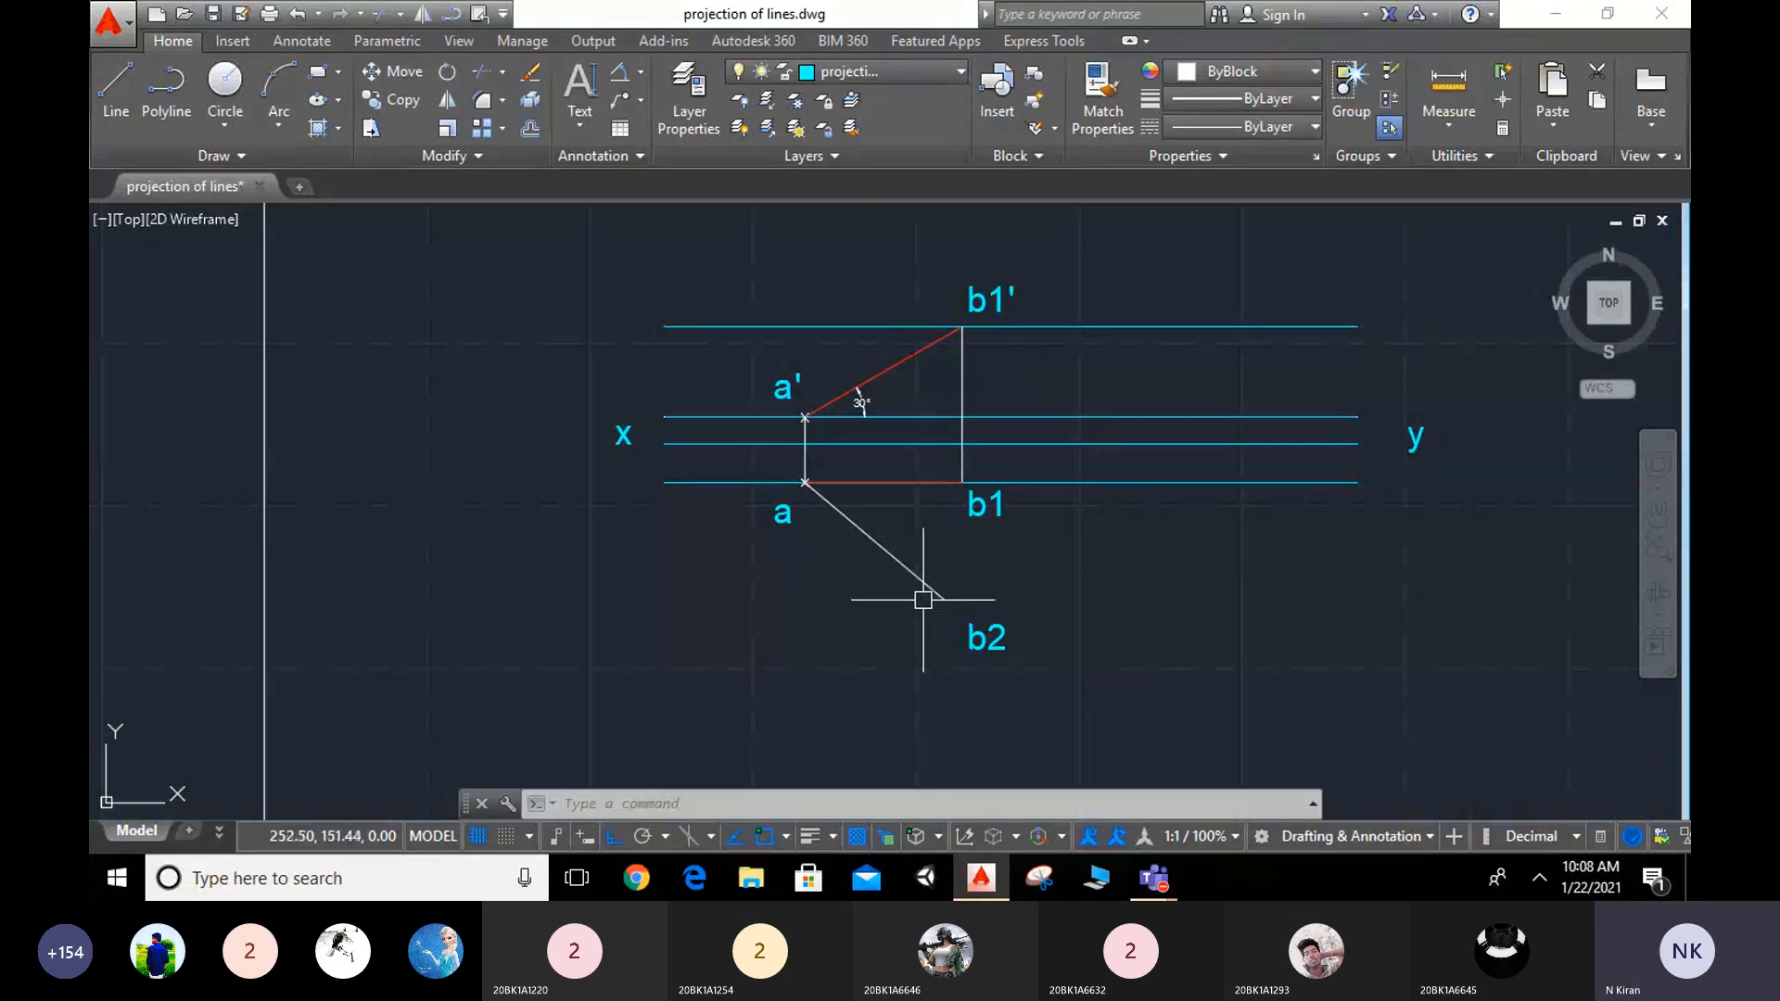
{"action": "scroll", "coordinate": [964, 604], "scroll_direction": "up", "scroll_amount": 1}
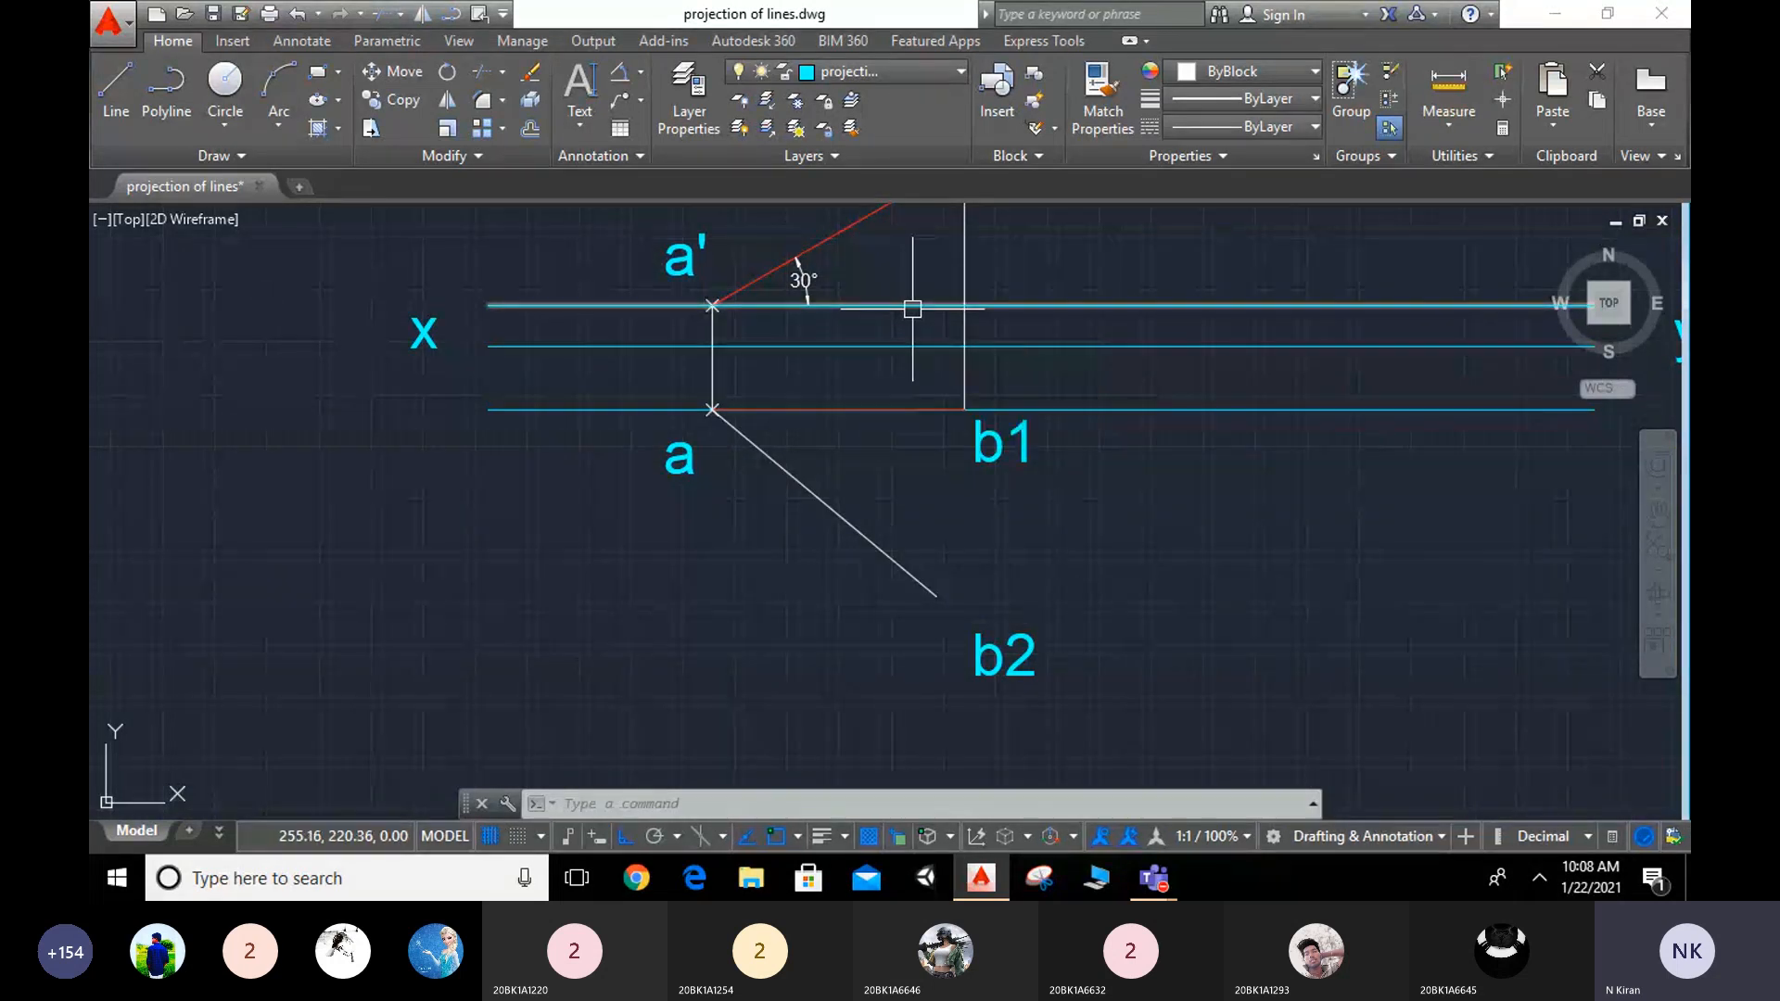
{"action": "scroll", "coordinate": [931, 408], "scroll_direction": "down", "scroll_amount": 4}
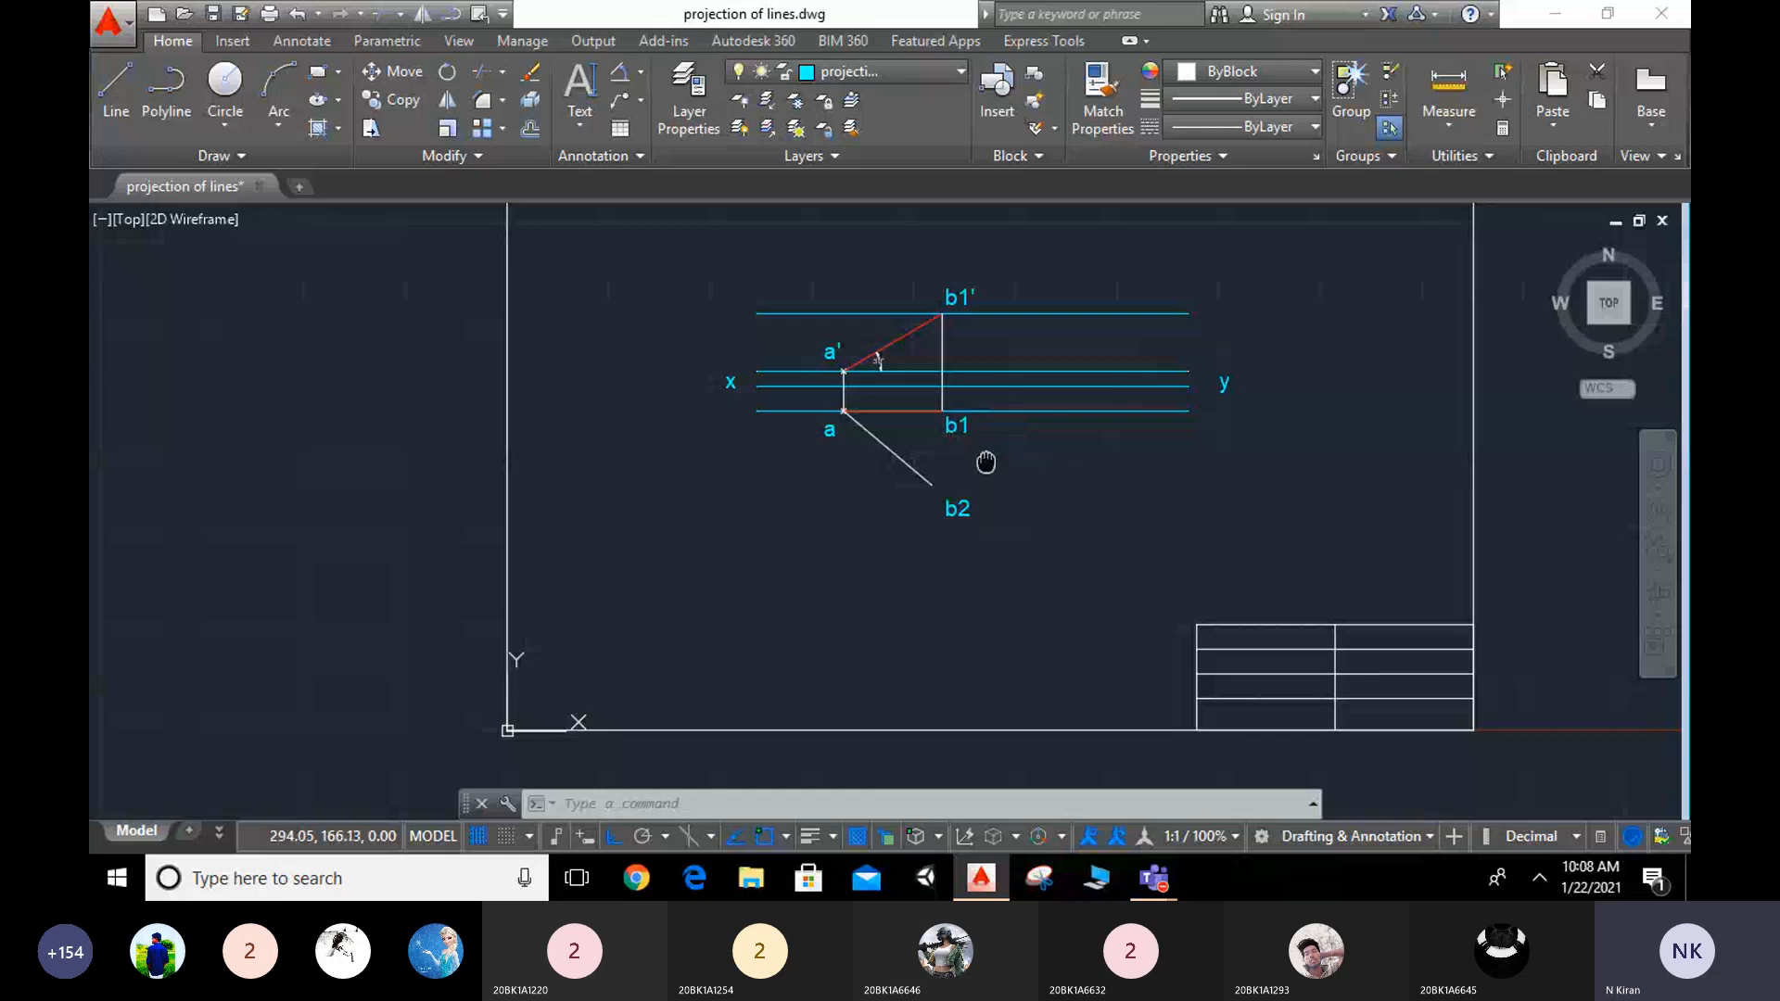
{"action": "middle_click_drag", "start_coordinate": [985, 461], "coordinate": [960, 600]}
{"action": "scroll", "coordinate": [959, 592], "scroll_direction": "up", "scroll_amount": 2}
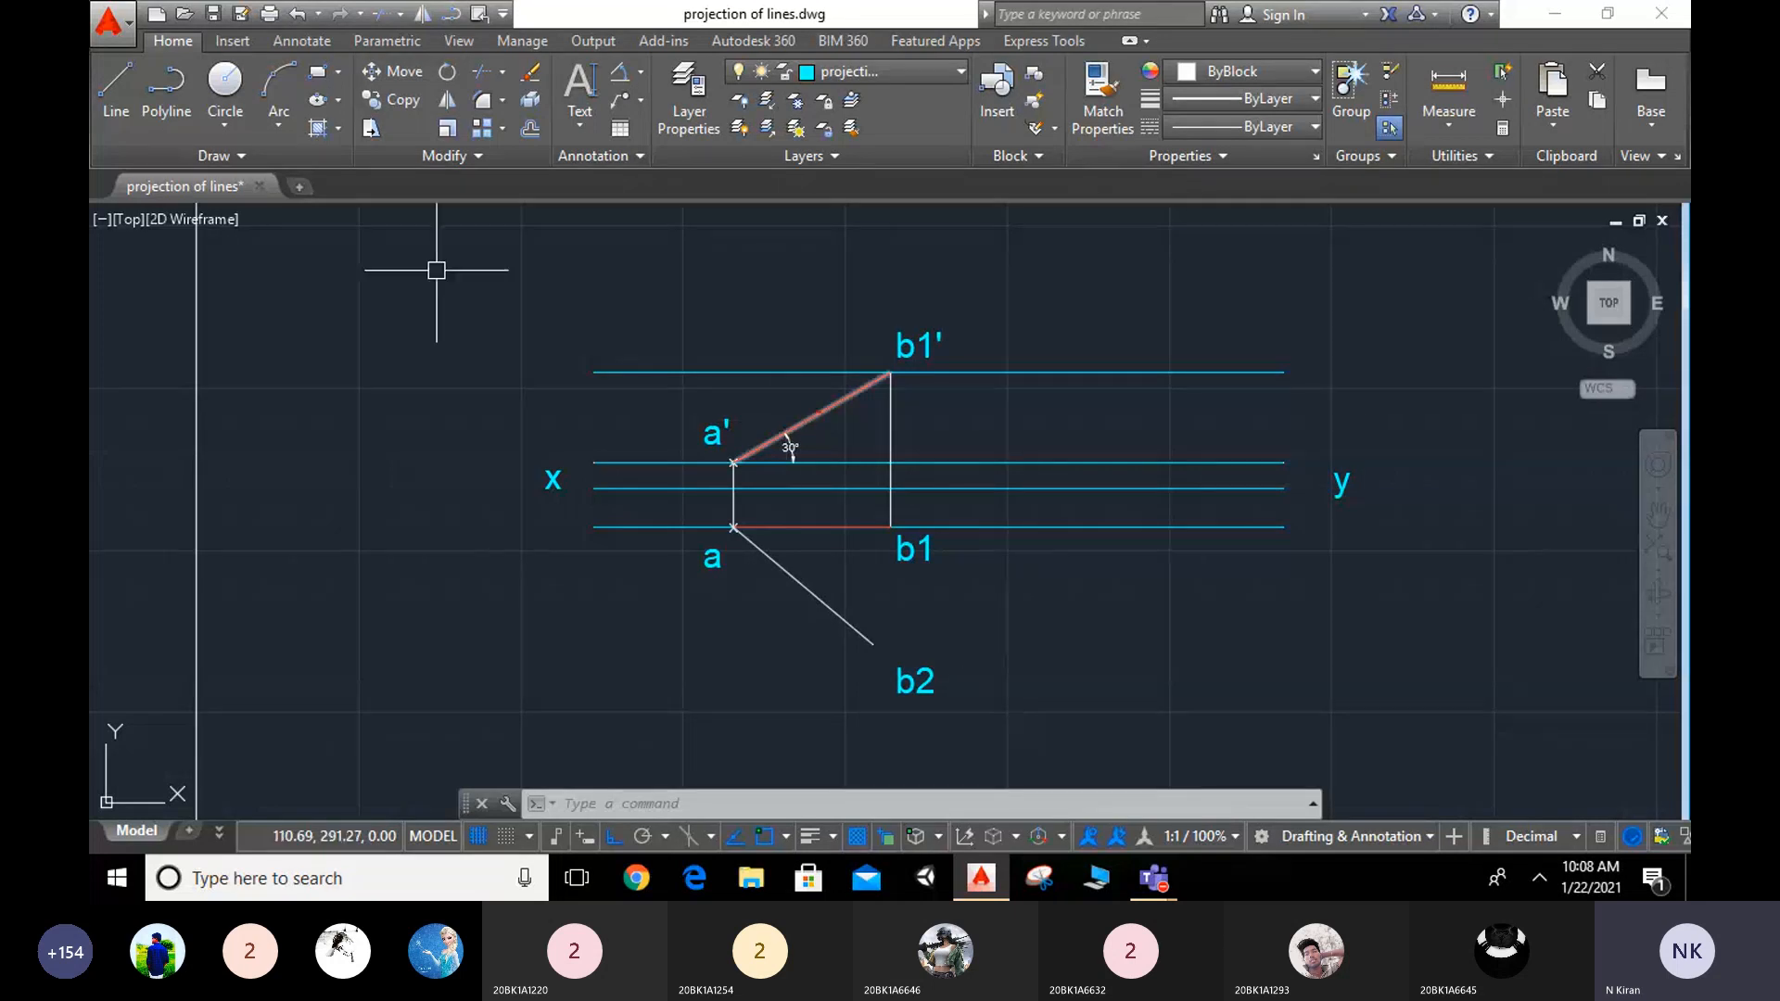
{"action": "left_click", "coordinate": [113, 95]}
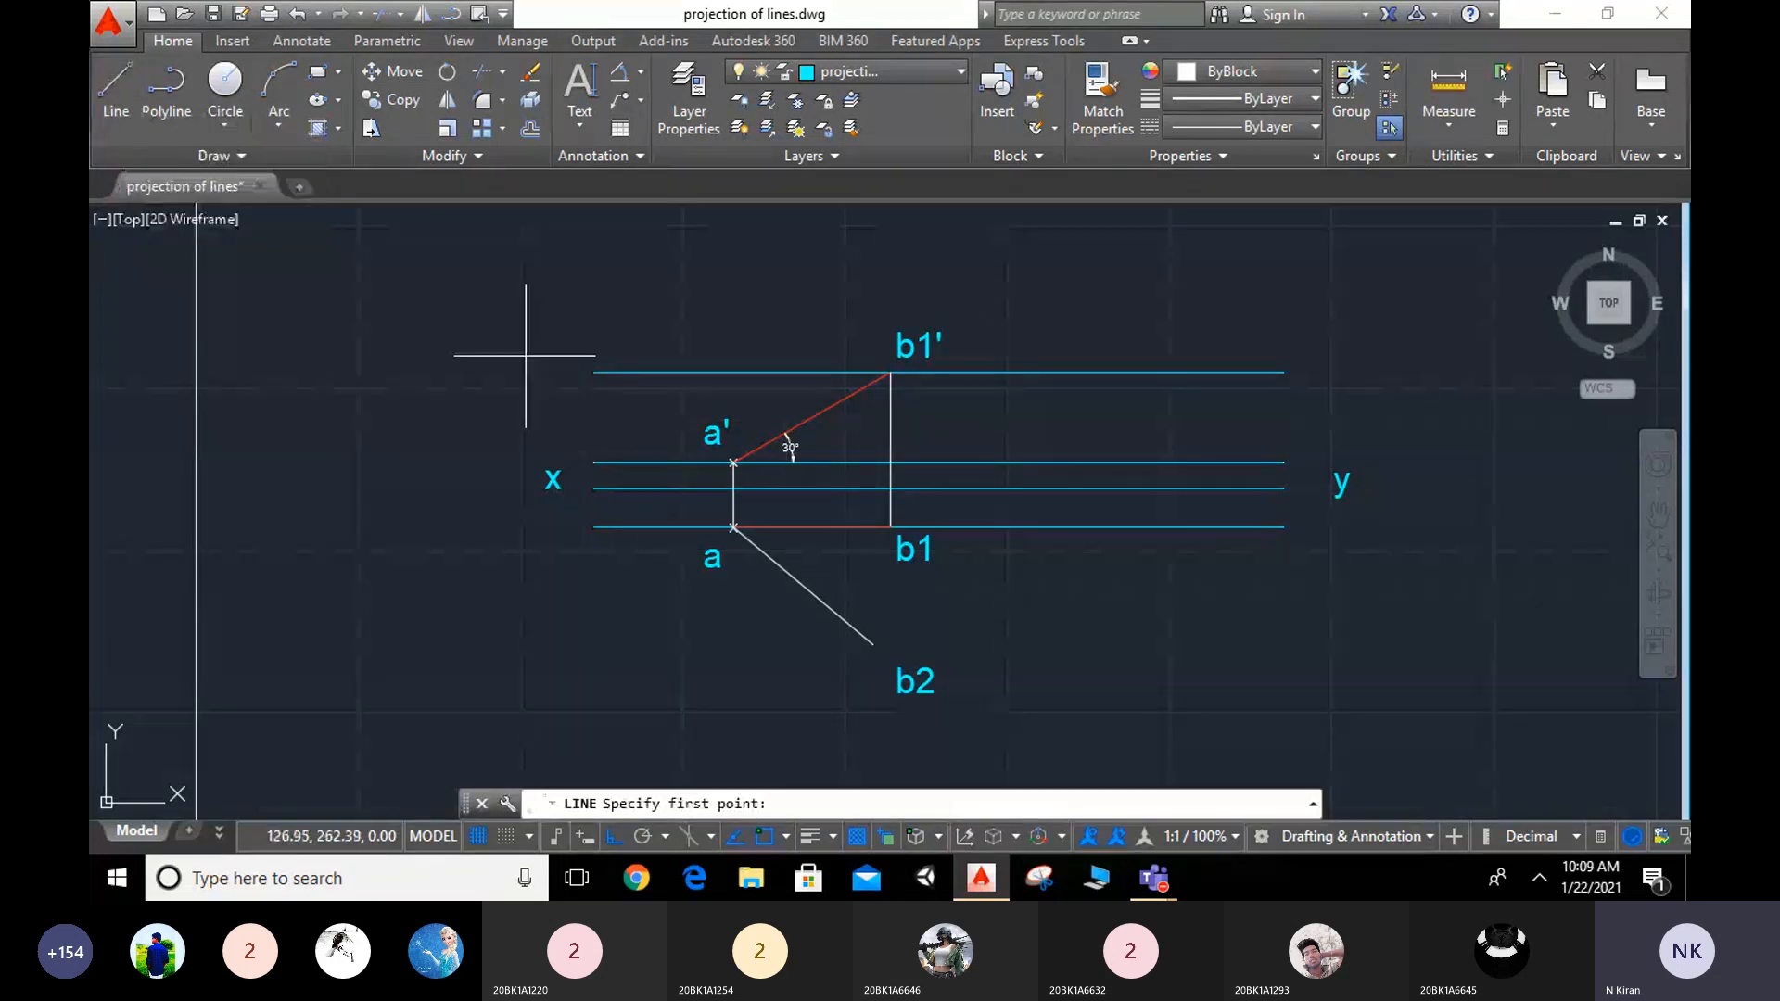
{"action": "key", "text": "Escape"}
{"action": "key", "text": "Escape"}
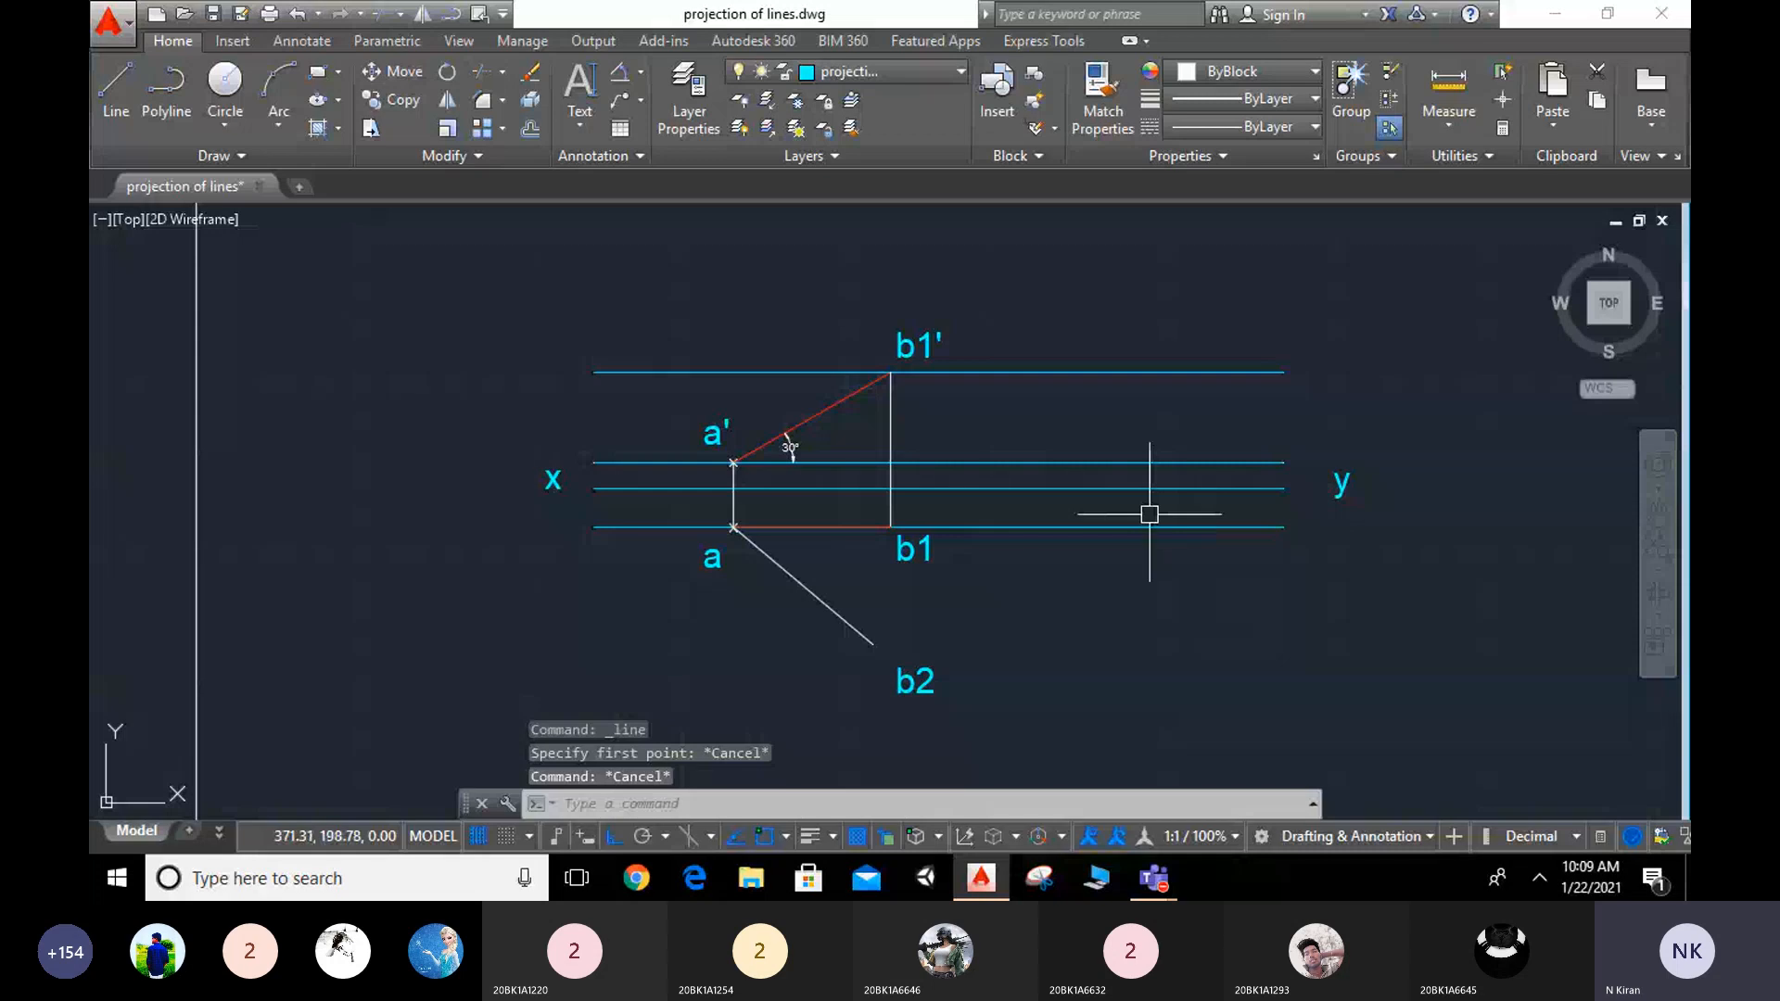
Step: Offset the horizontal line at a with the Through option so the copy passes through the inclined line's lower end at b2
{"action": "key", "text": "Return"}
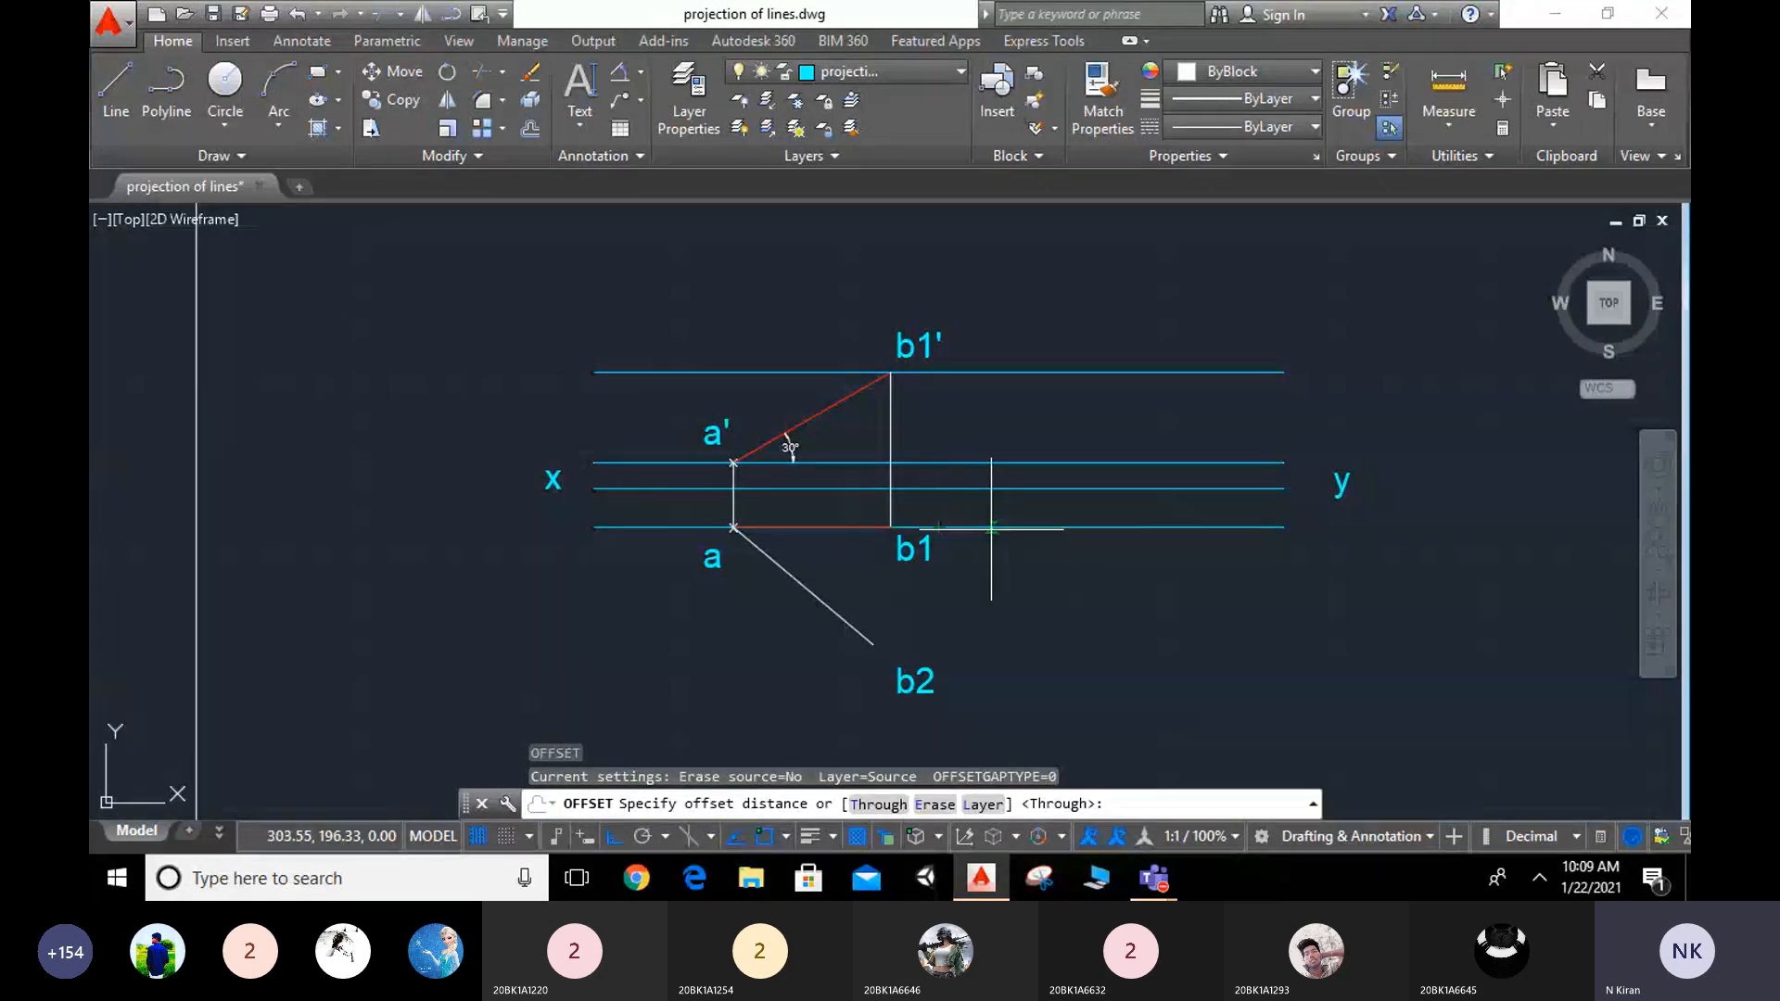
{"action": "left_click", "coordinate": [892, 813]}
{"action": "left_click", "coordinate": [983, 527]}
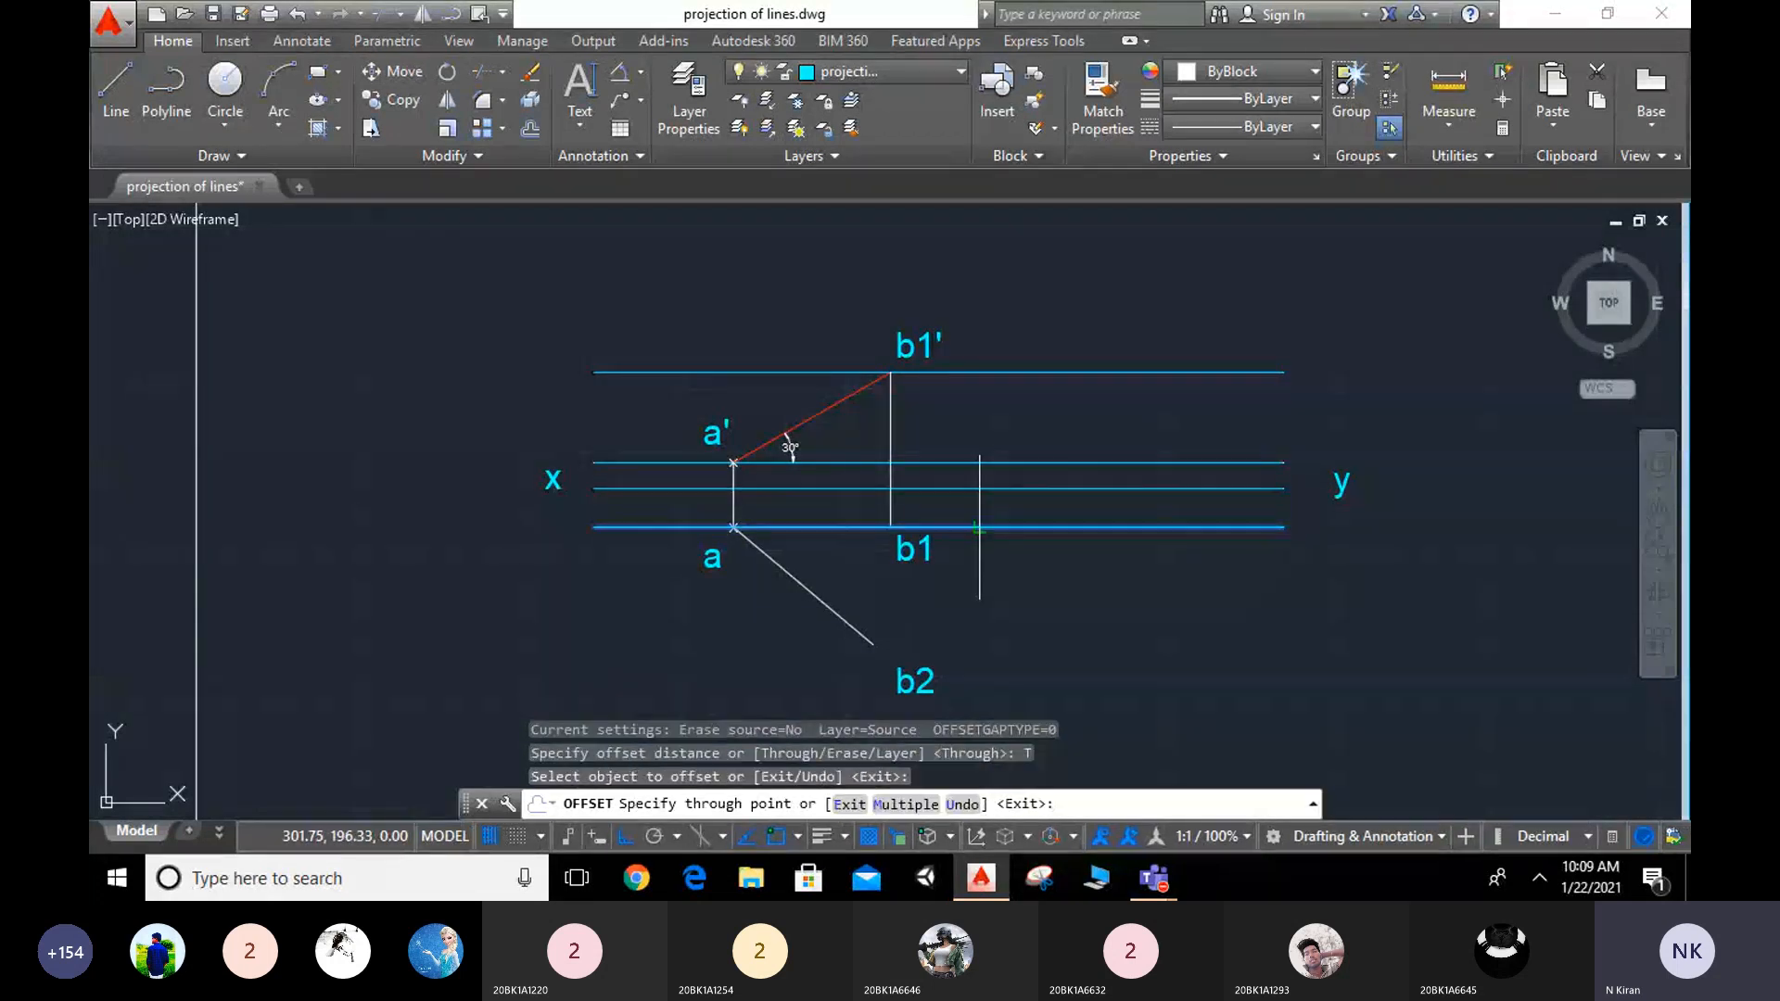
{"action": "left_click", "coordinate": [868, 643]}
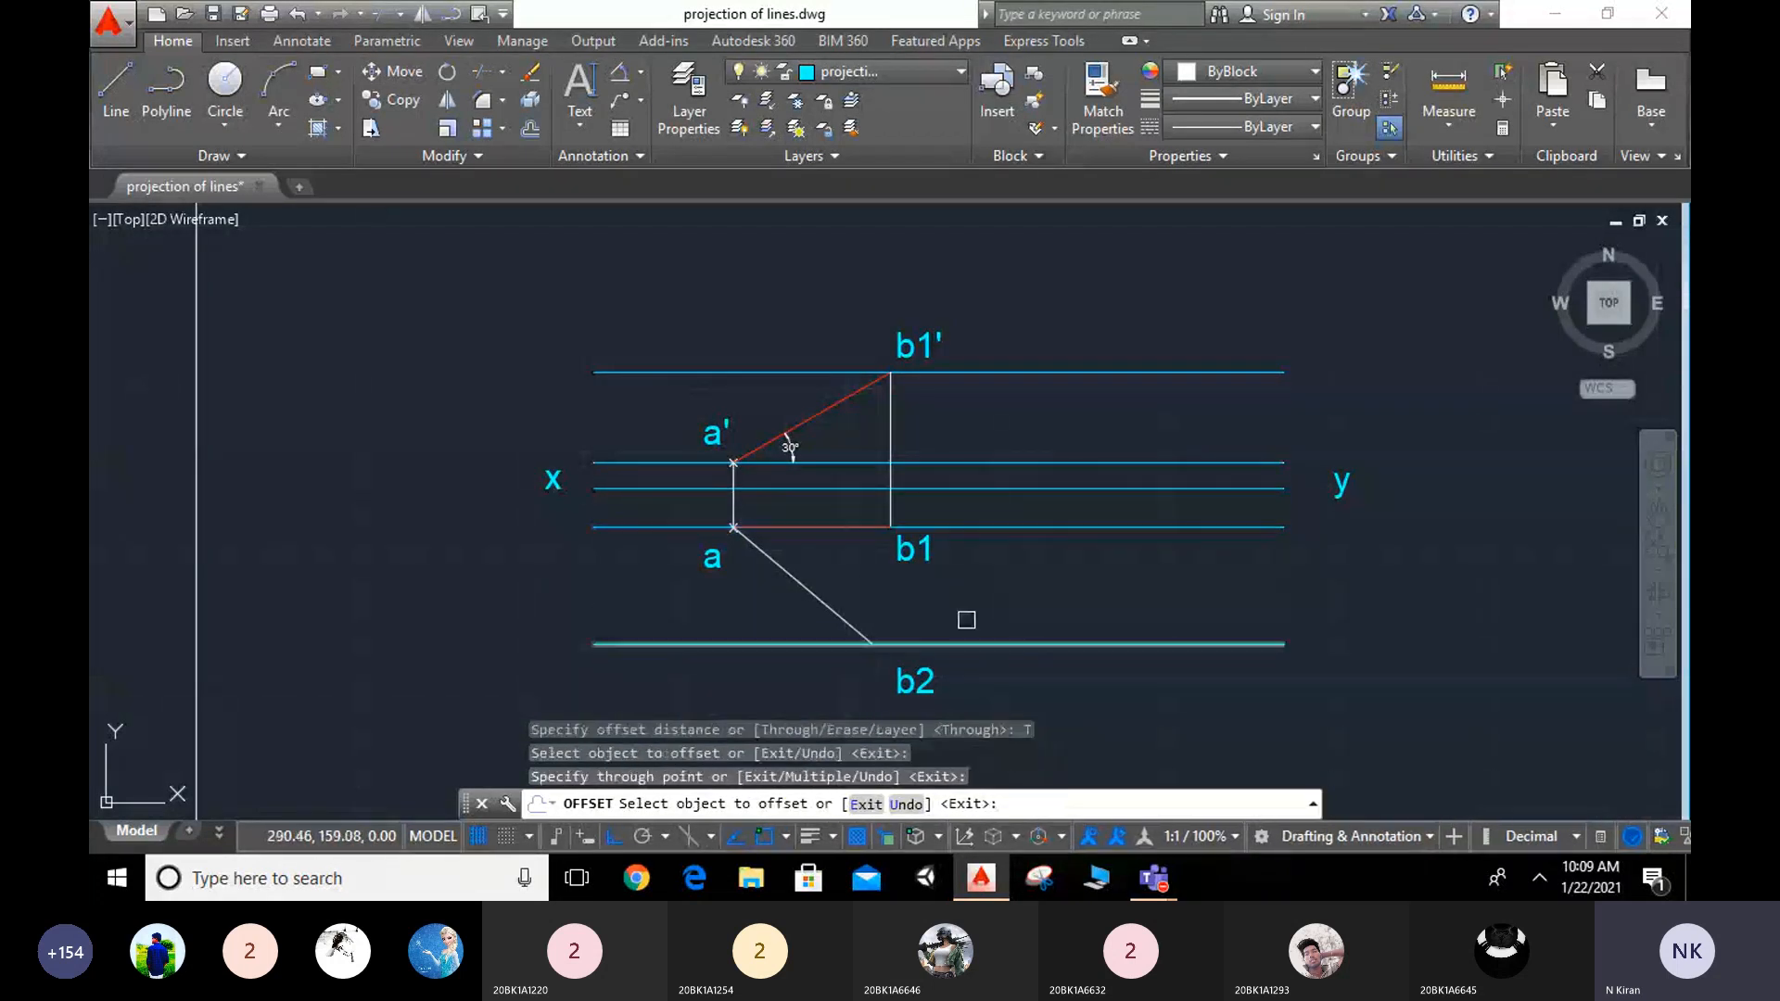
{"action": "key", "text": "Escape"}
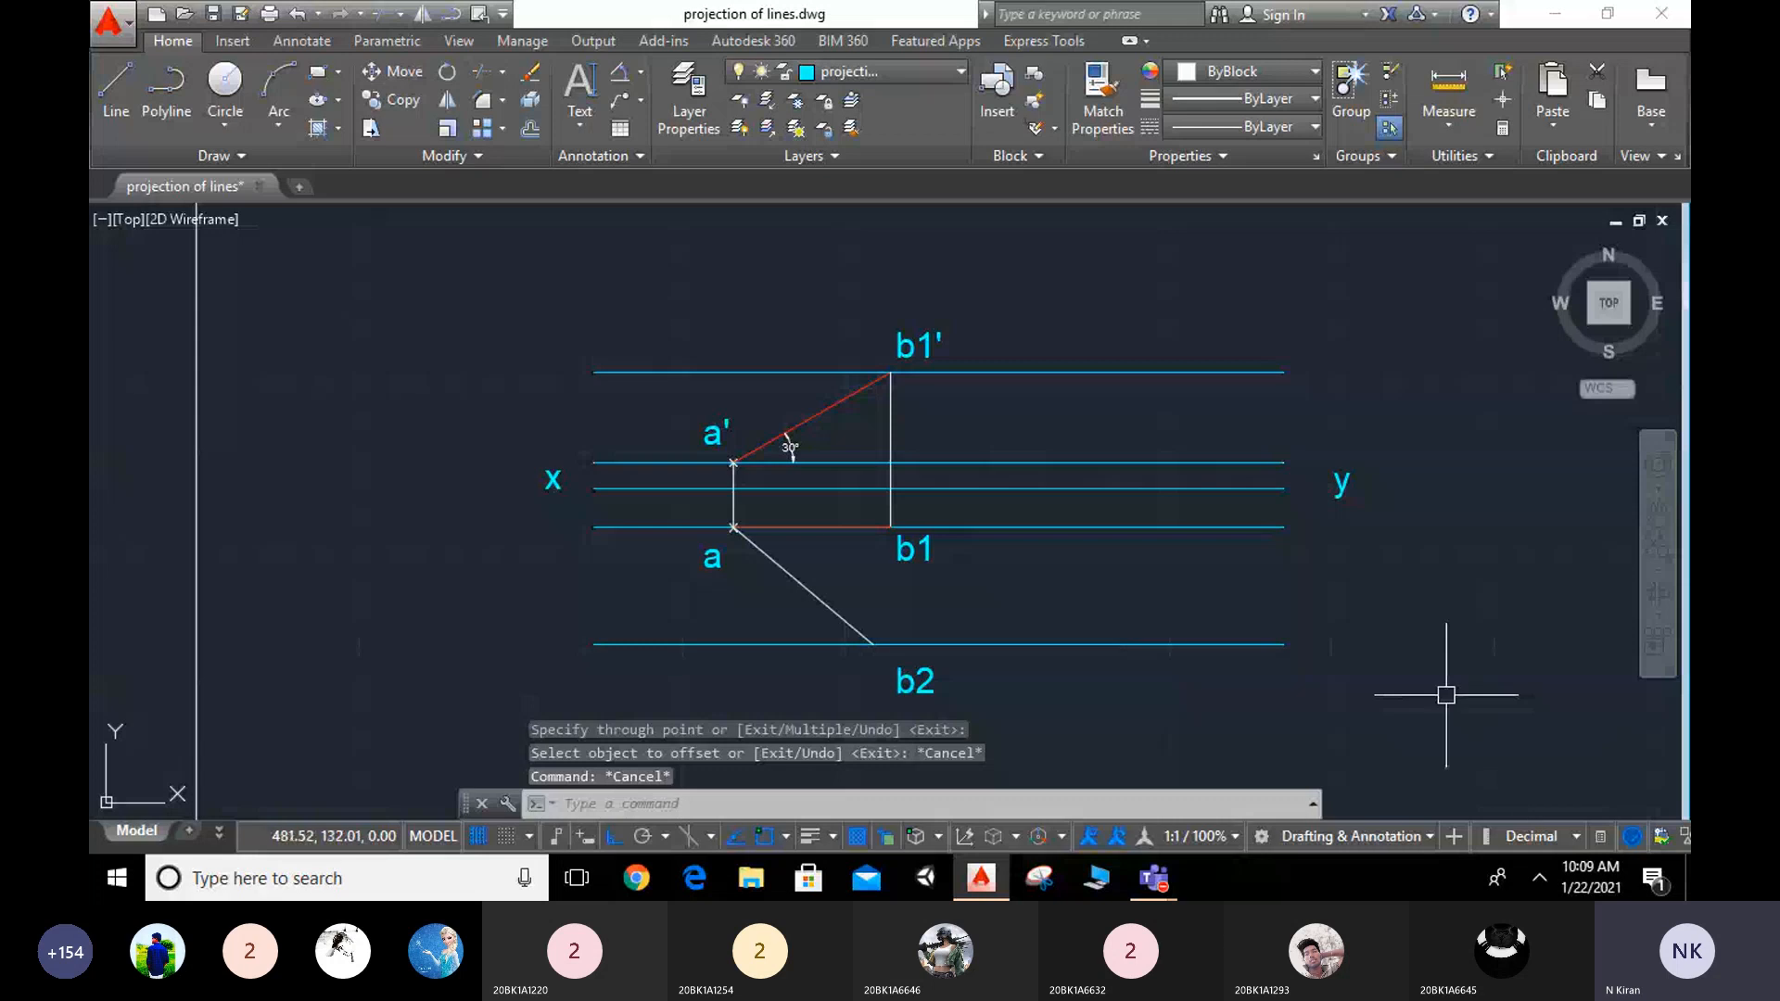
{"action": "key", "text": "Escape"}
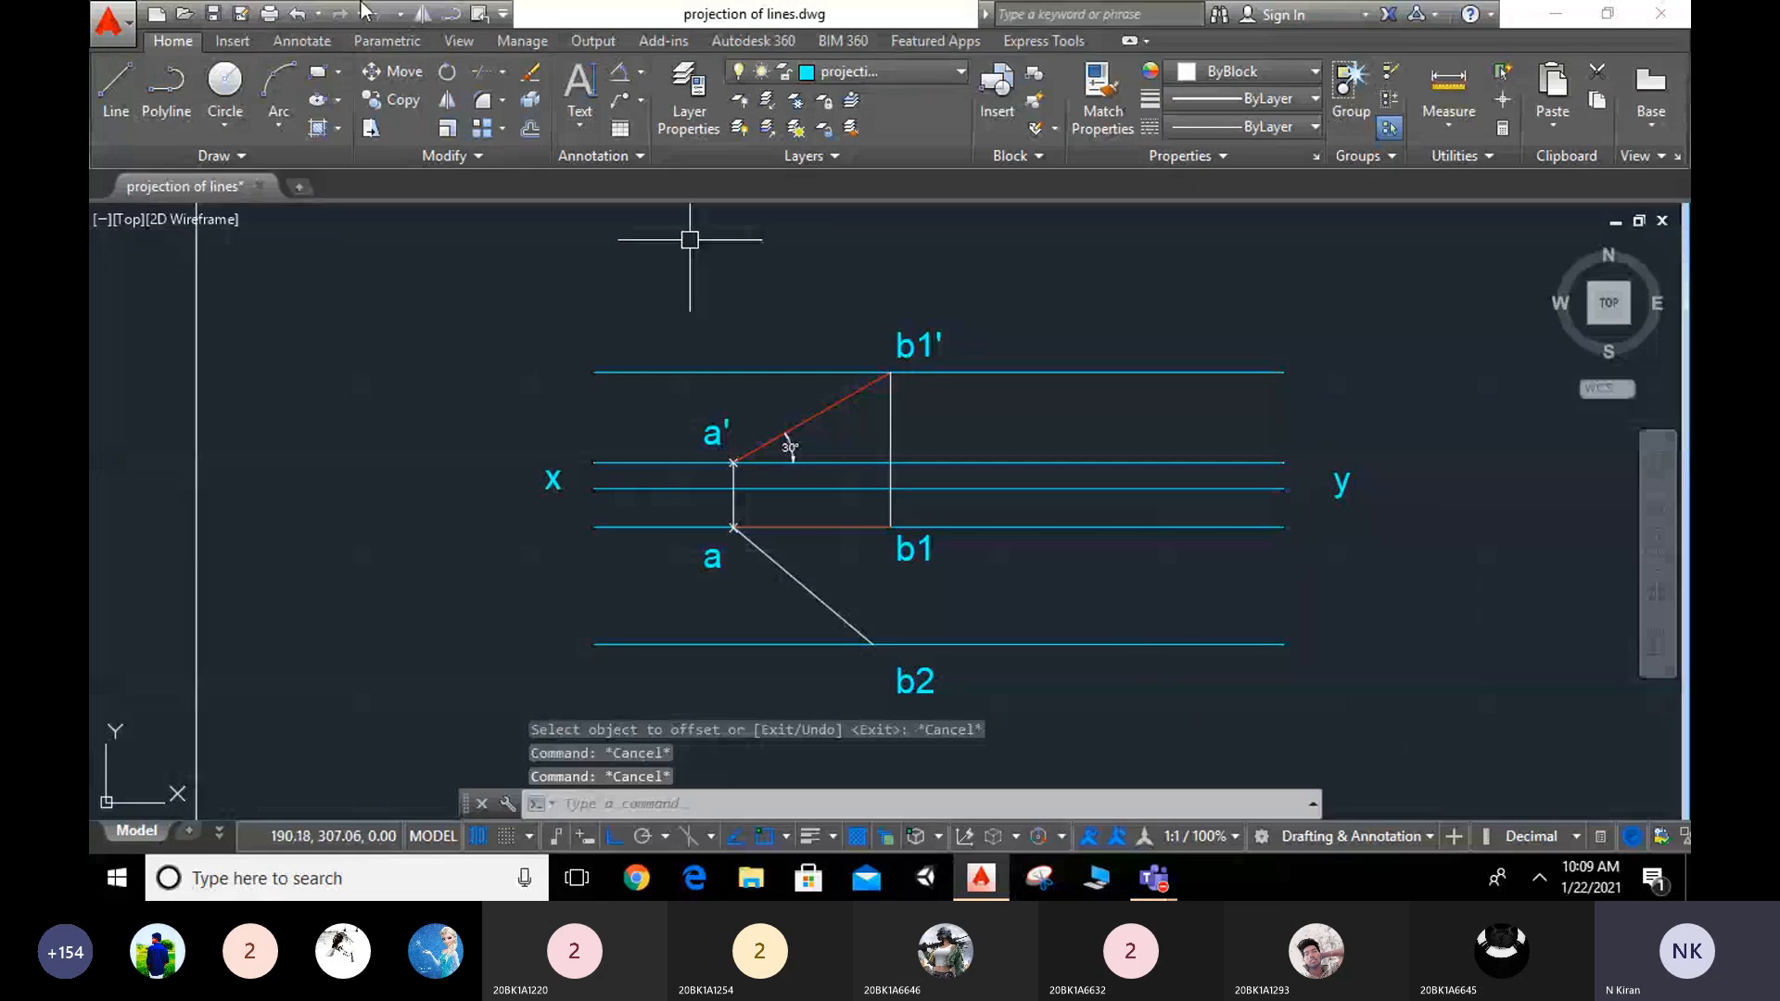
Step: Draw a vertical projector from the inclined line's end at b2 up to the horizontal line through a'
{"action": "left_click", "coordinate": [127, 115]}
{"action": "left_click", "coordinate": [872, 644]}
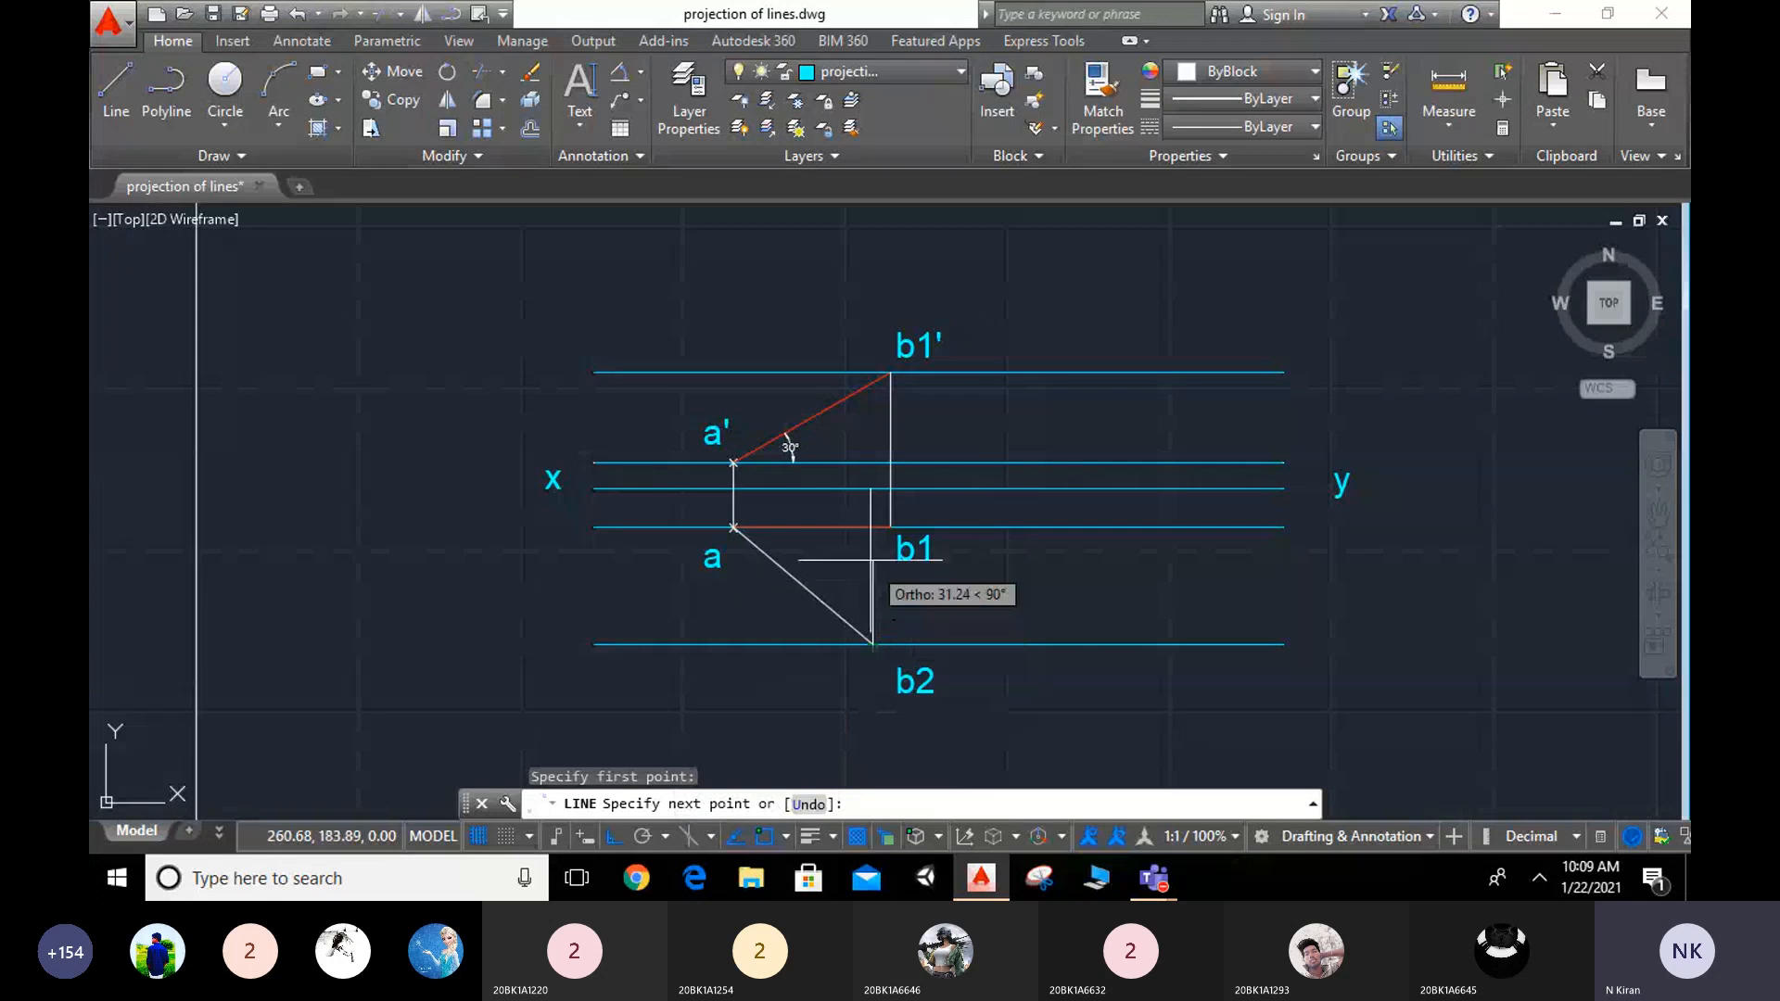
{"action": "left_click", "coordinate": [872, 462]}
{"action": "key", "text": "Escape"}
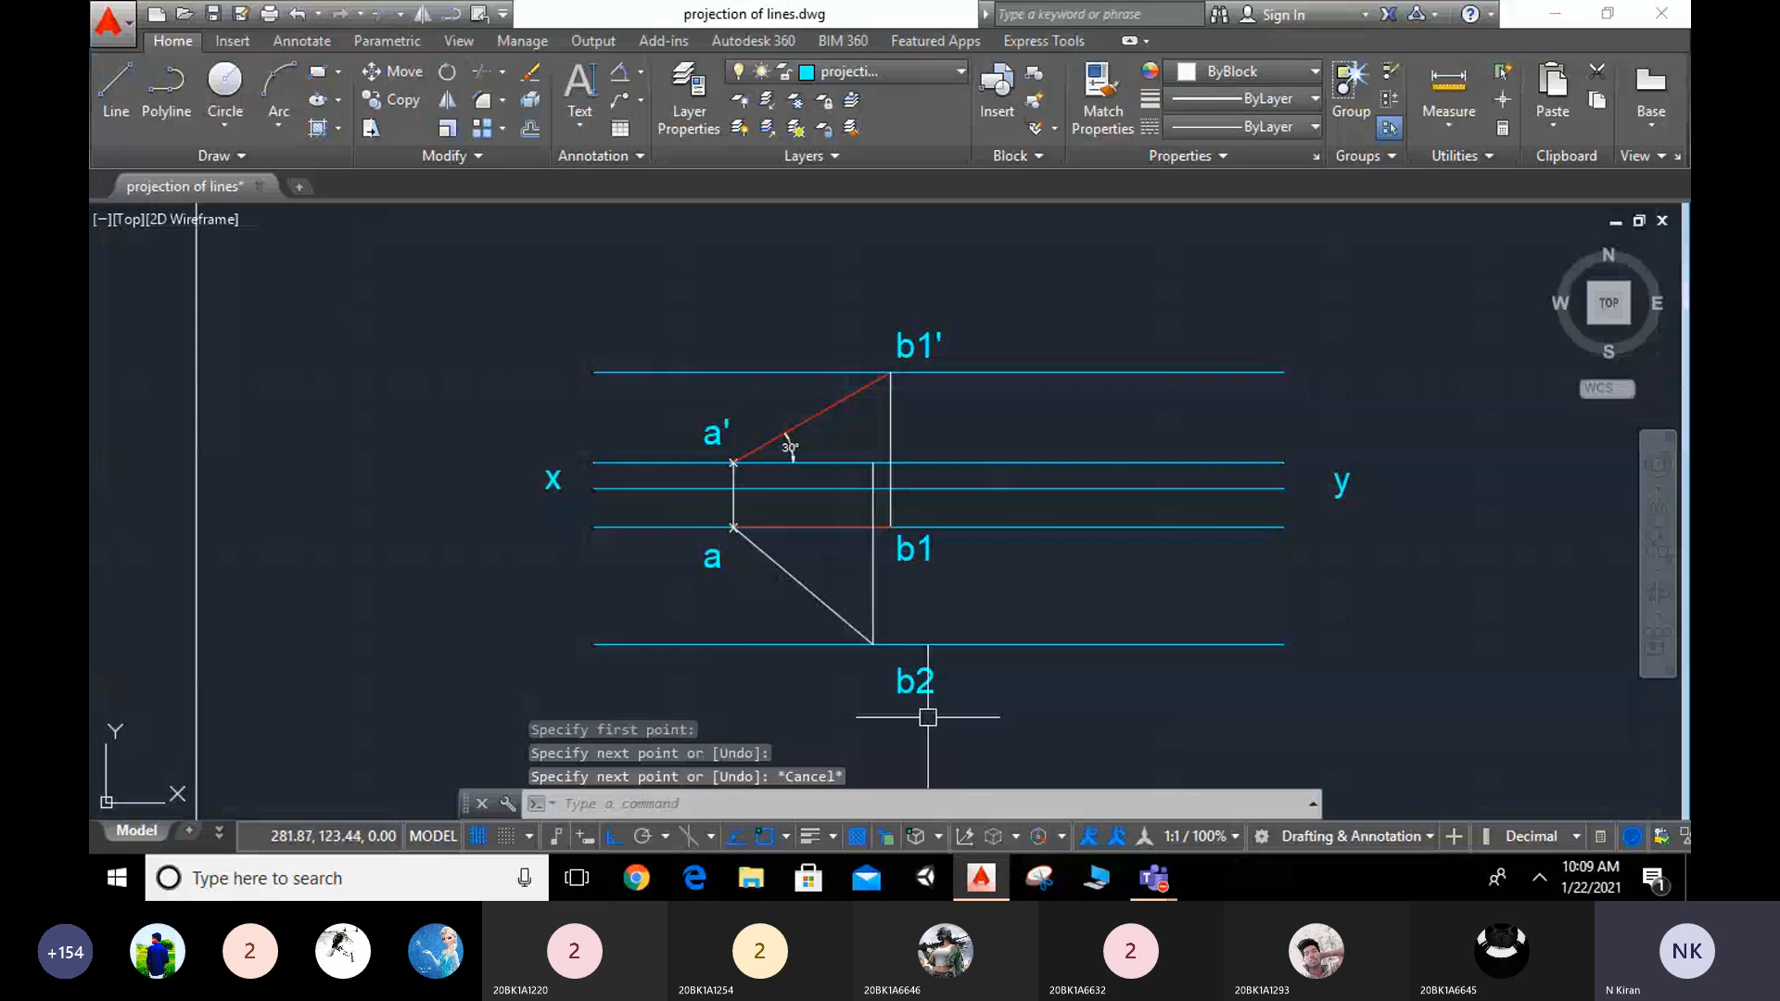
{"action": "scroll", "coordinate": [882, 466], "scroll_direction": "up", "scroll_amount": 4}
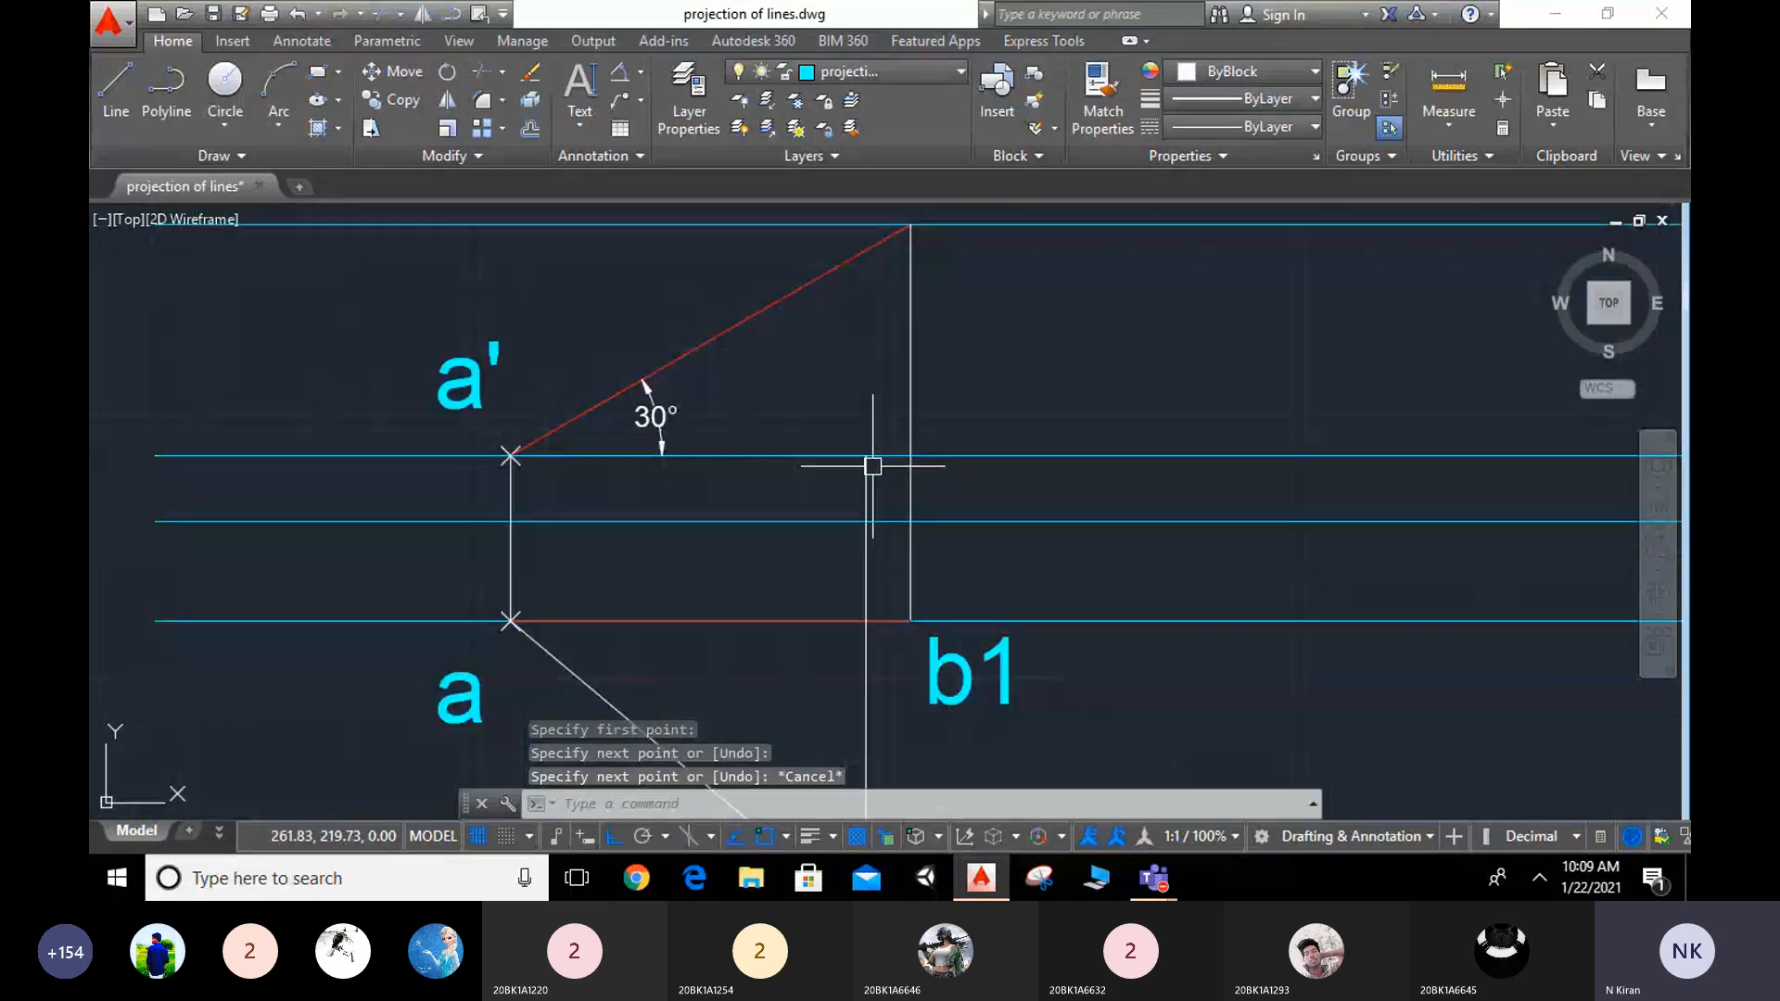
{"action": "scroll", "coordinate": [1010, 596], "scroll_direction": "down", "scroll_amount": 2}
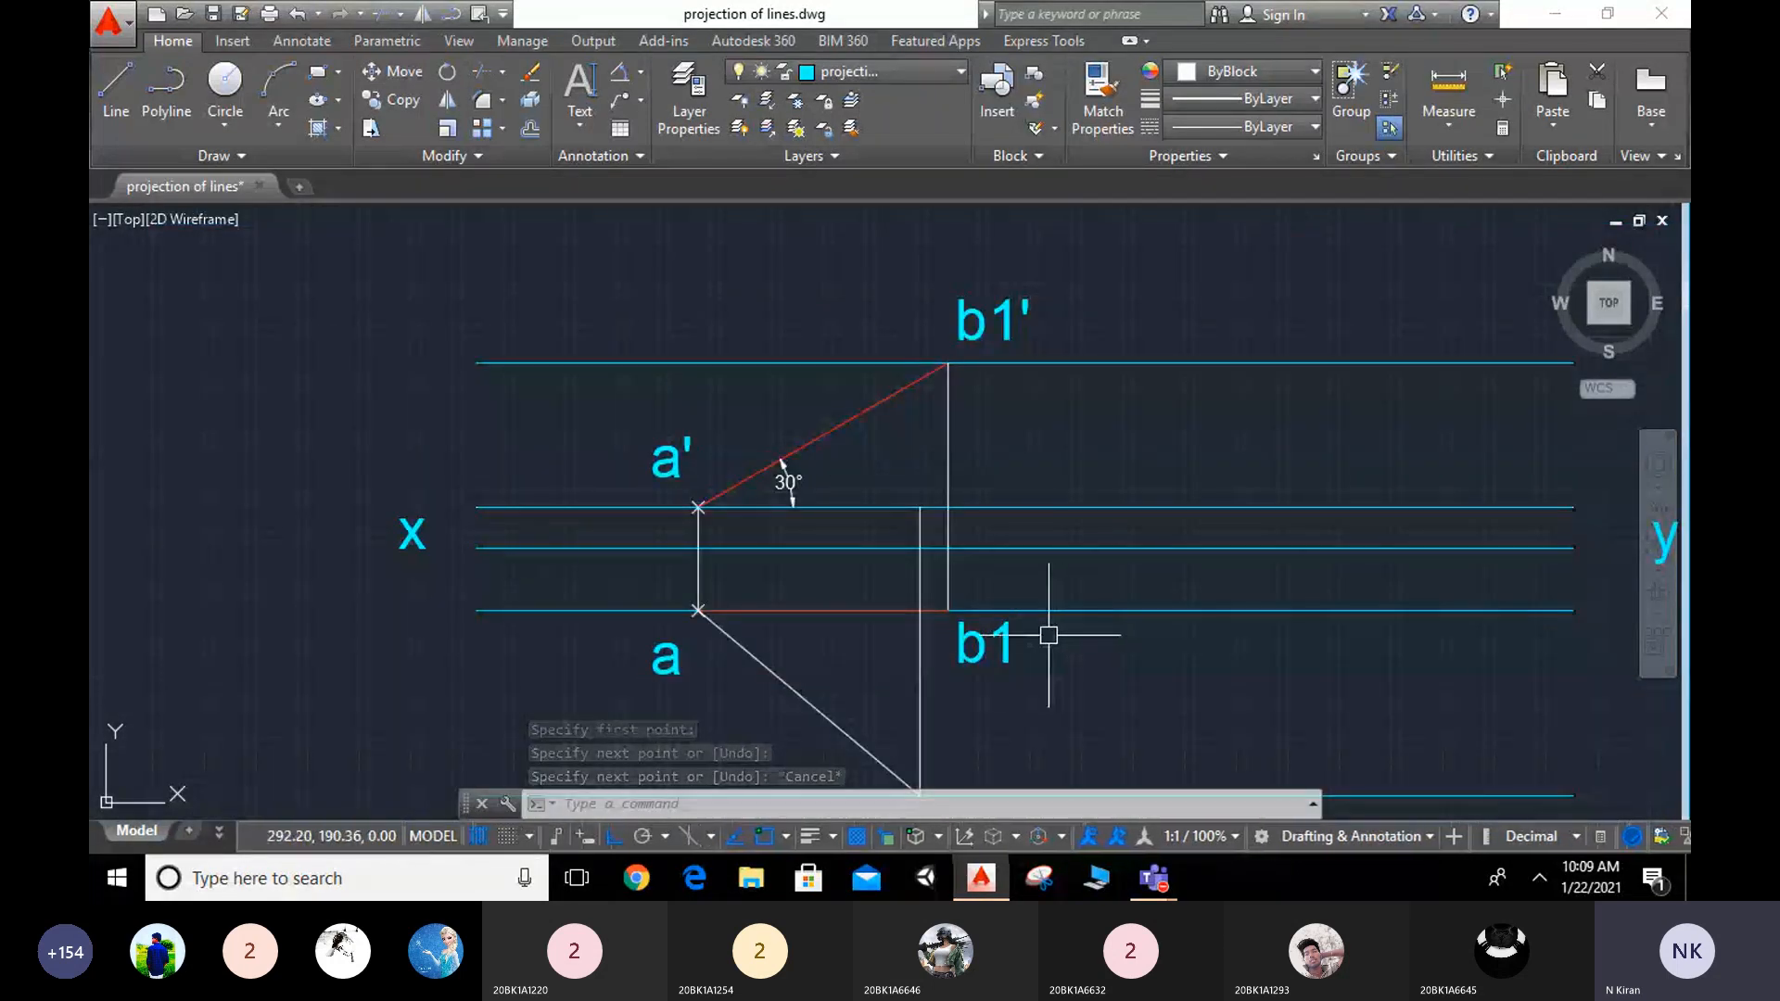
{"action": "left_click", "coordinate": [391, 99]}
{"action": "left_click", "coordinate": [978, 644]}
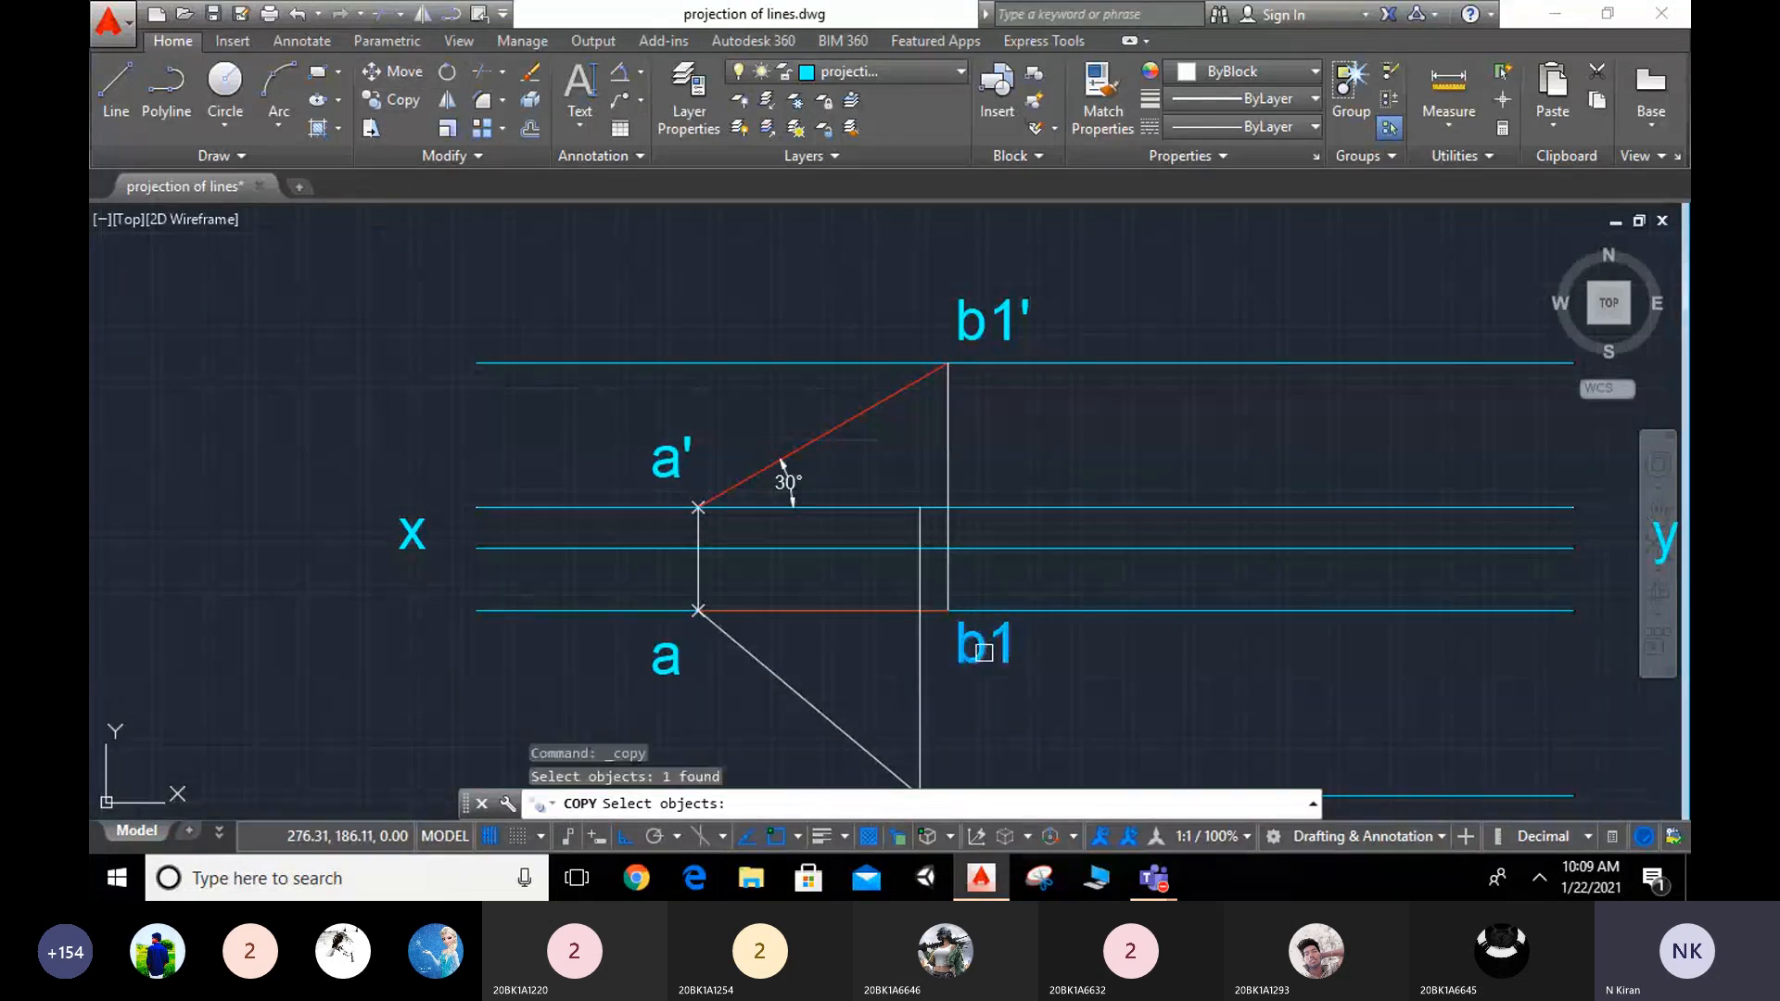
{"action": "key", "text": "Escape"}
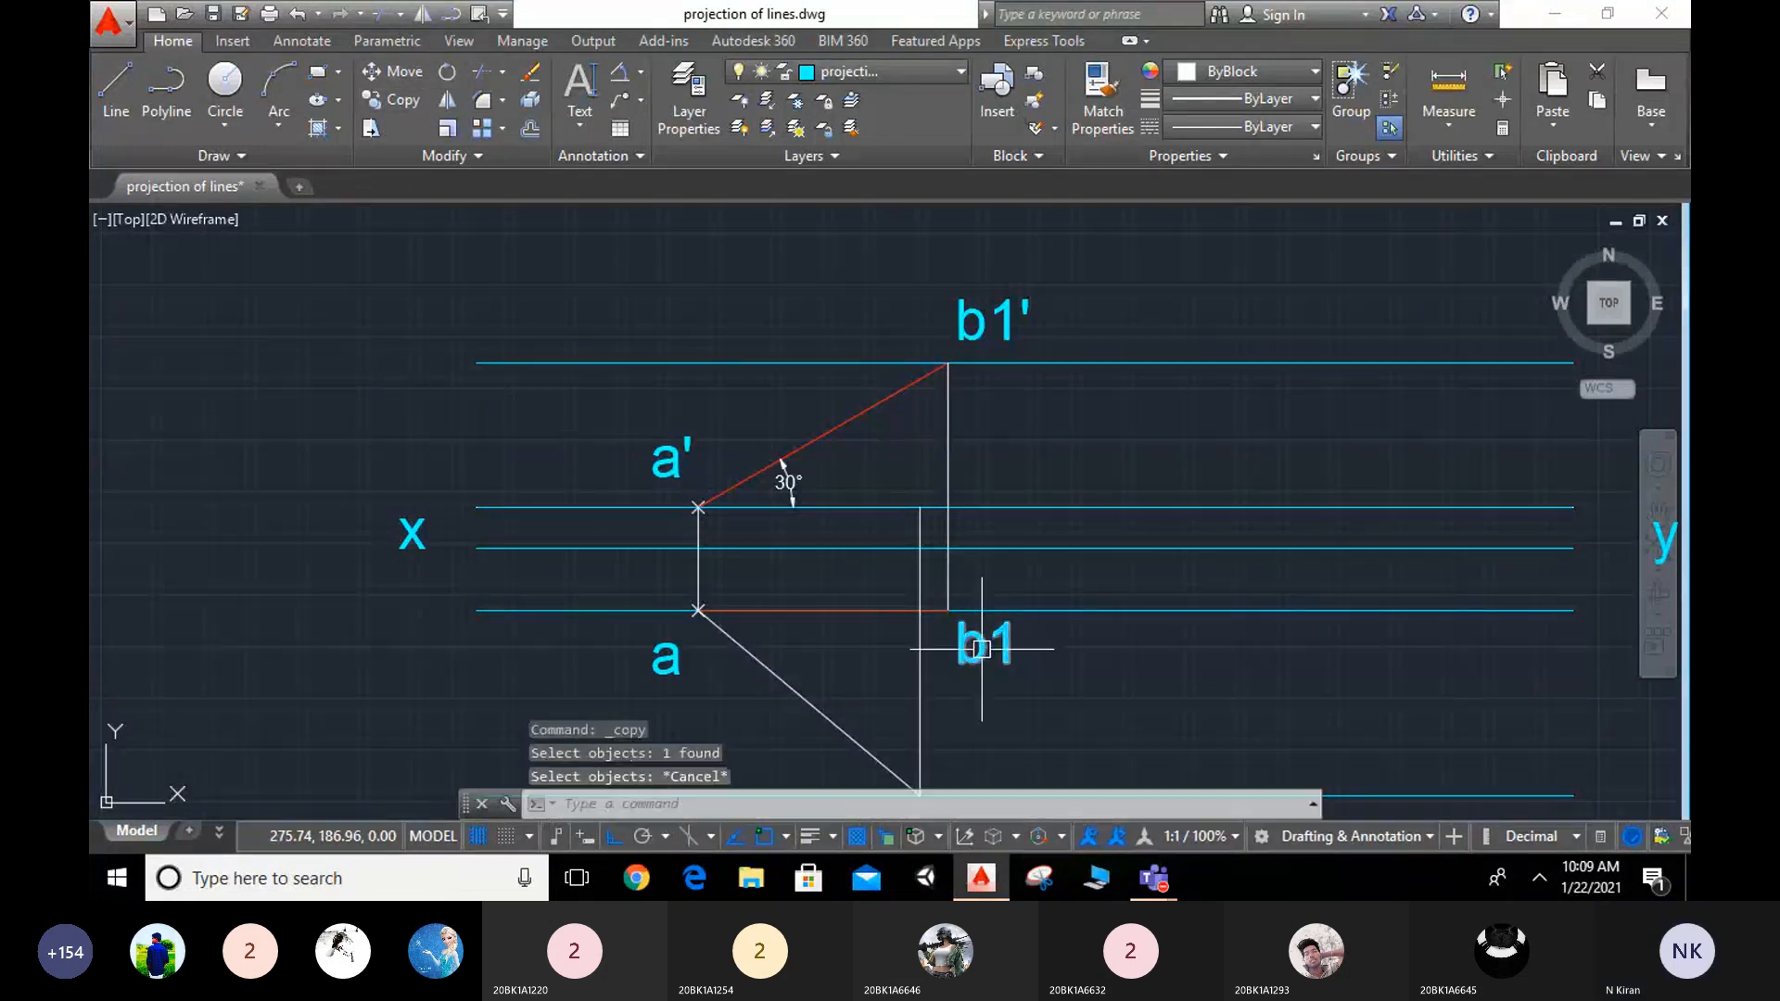
Step: Copy the b1 label straight up to just above the horizontal line through a', near the new projector's upper end
{"action": "left_click", "coordinate": [391, 99]}
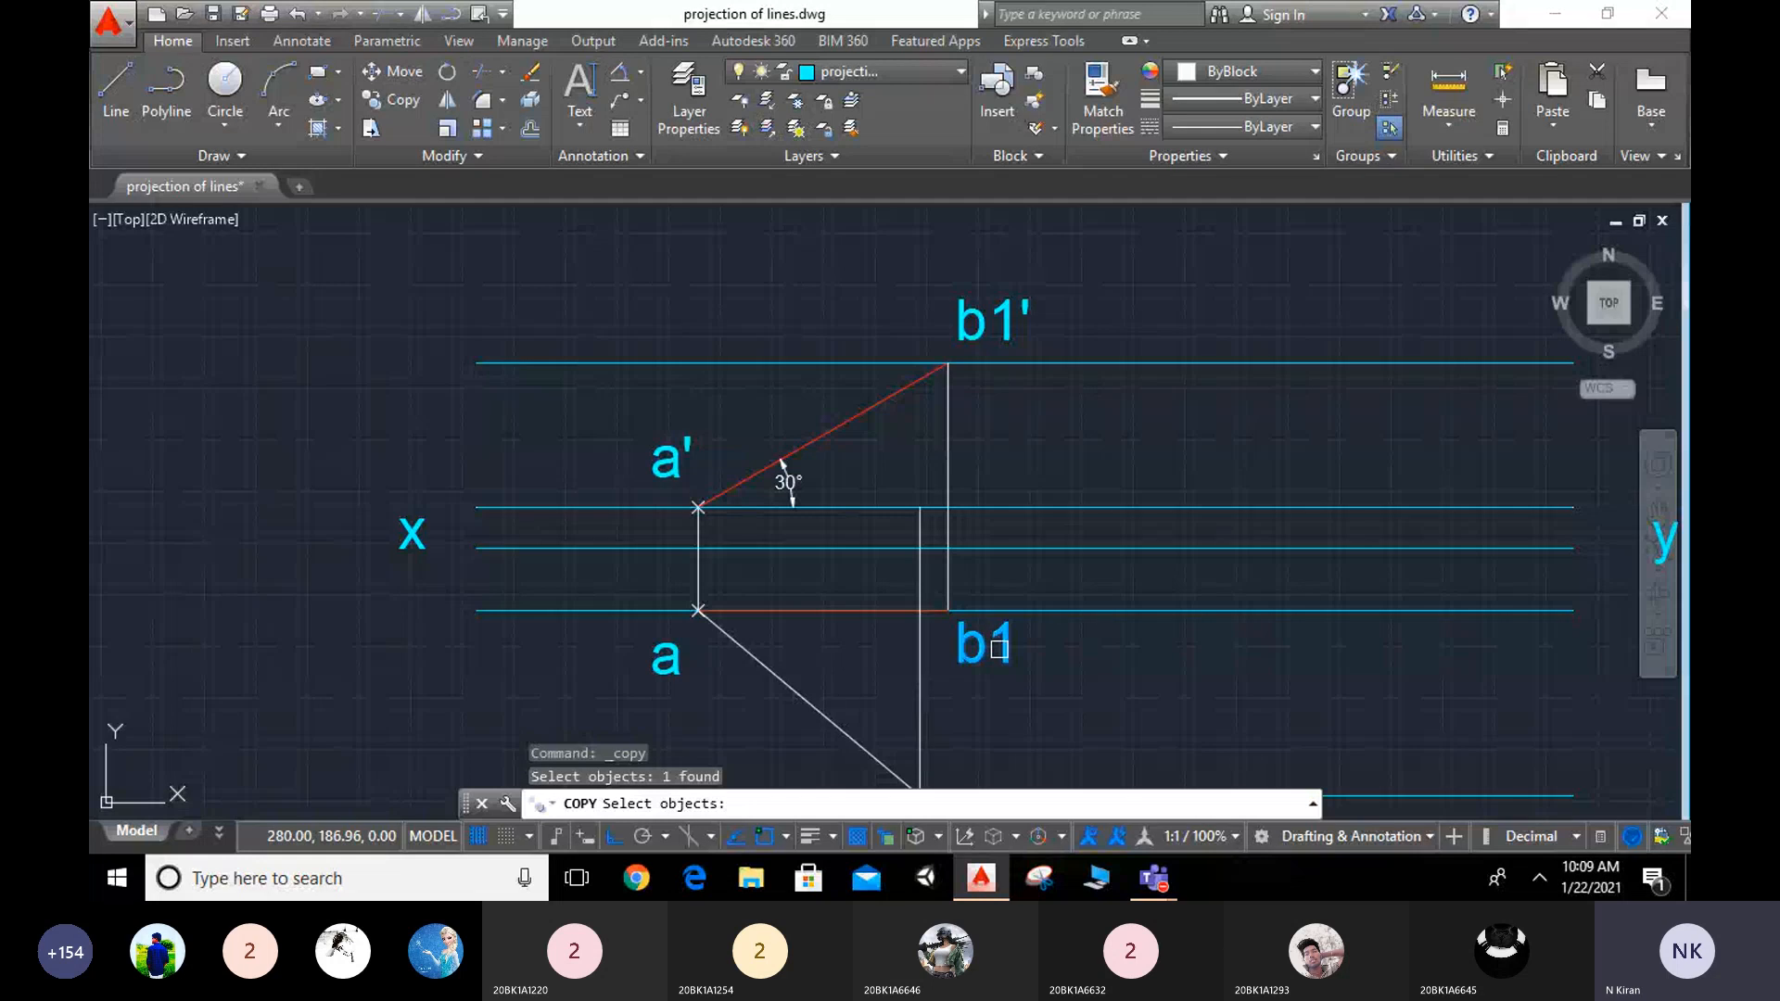
{"action": "key", "text": "Return"}
{"action": "left_click", "coordinate": [956, 661]}
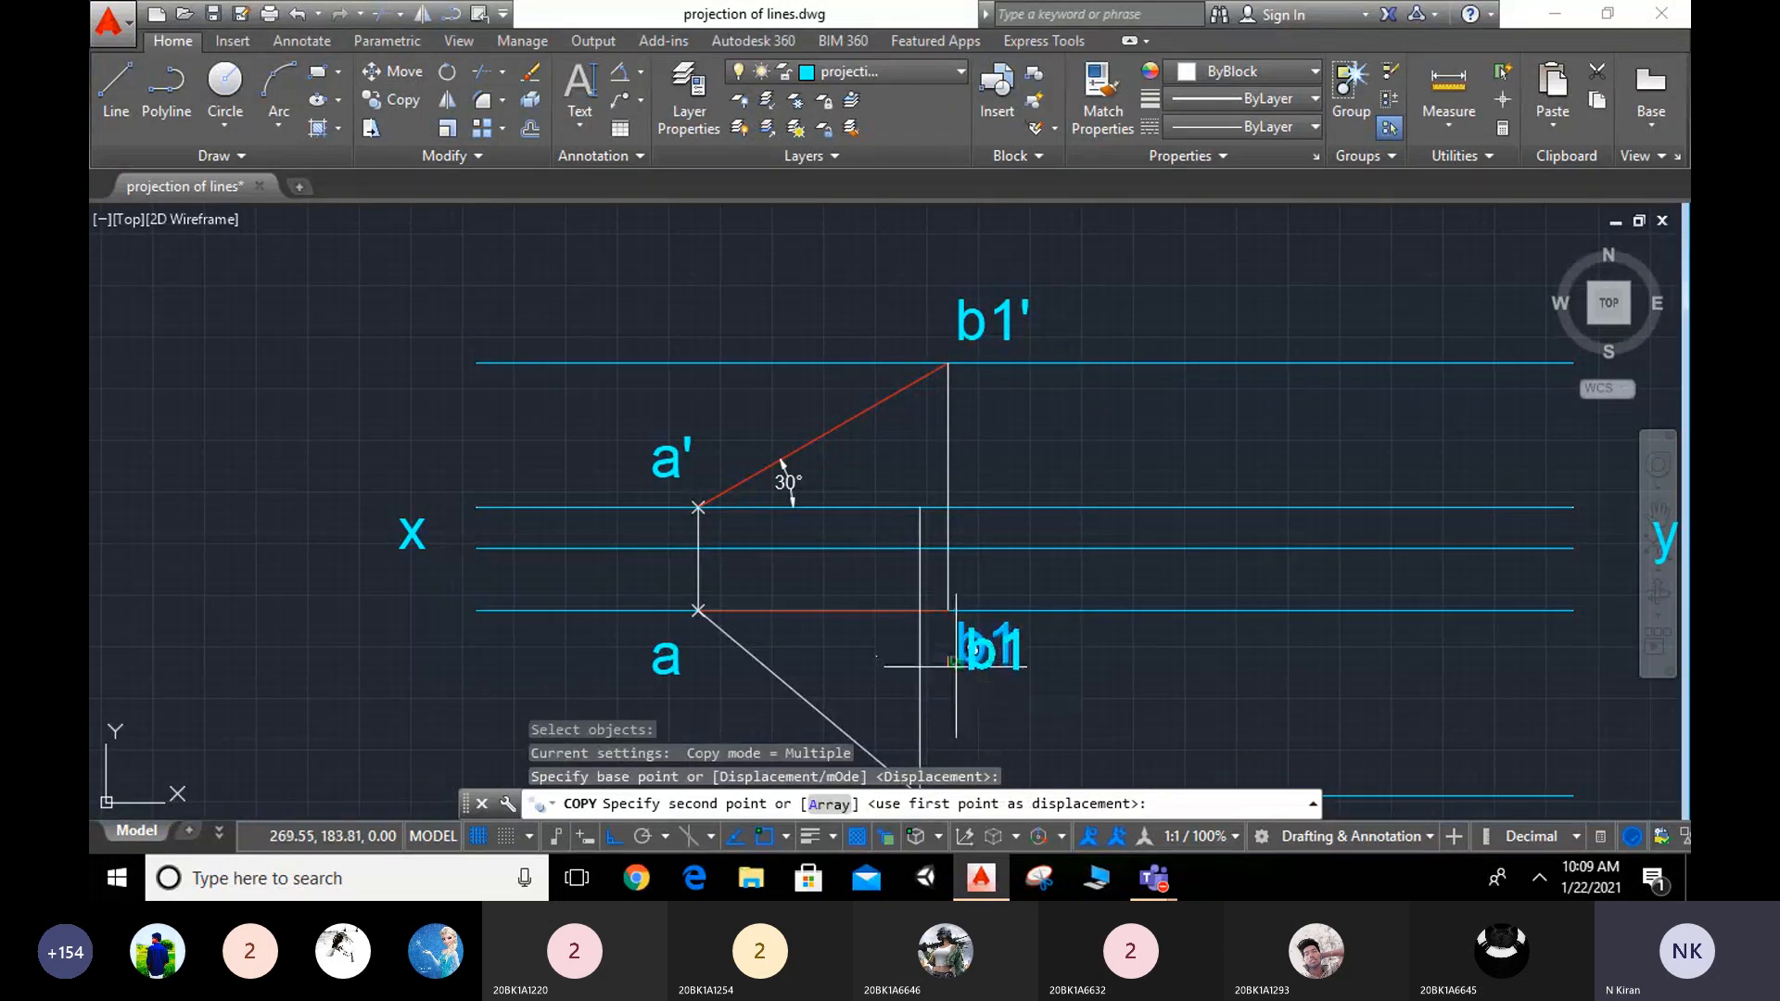
{"action": "left_click", "coordinate": [895, 491]}
{"action": "key", "text": "Escape"}
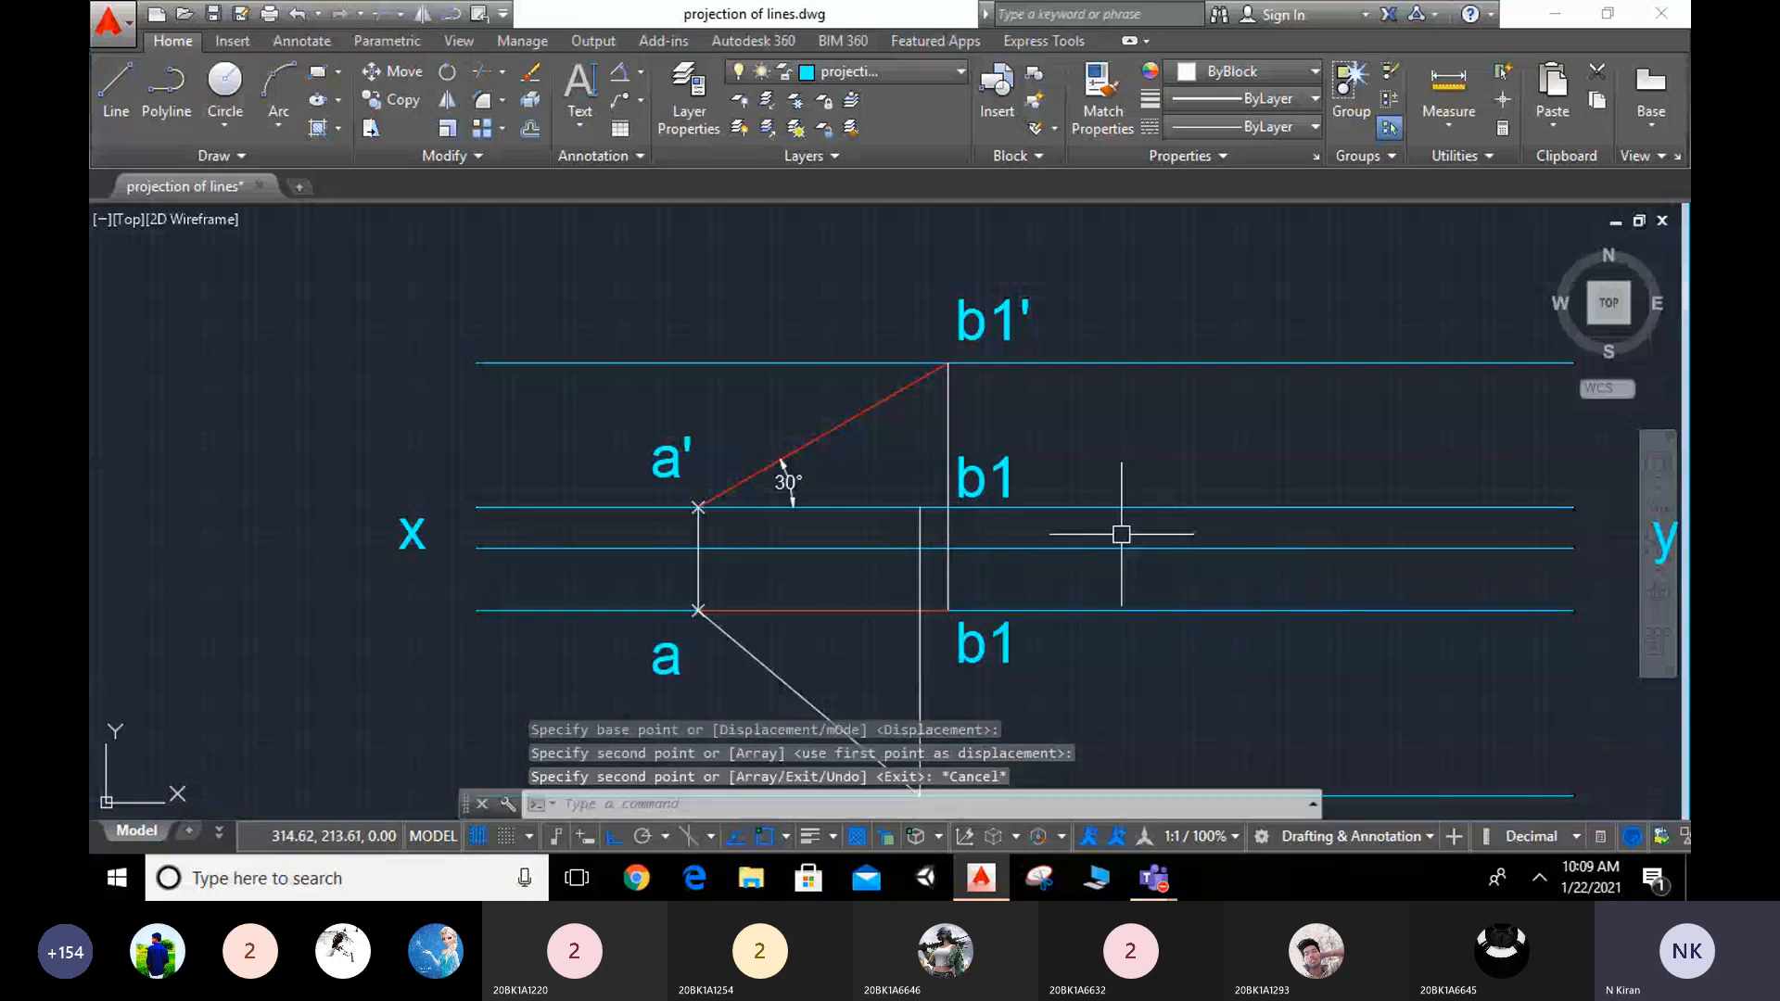
{"action": "key", "text": "Escape"}
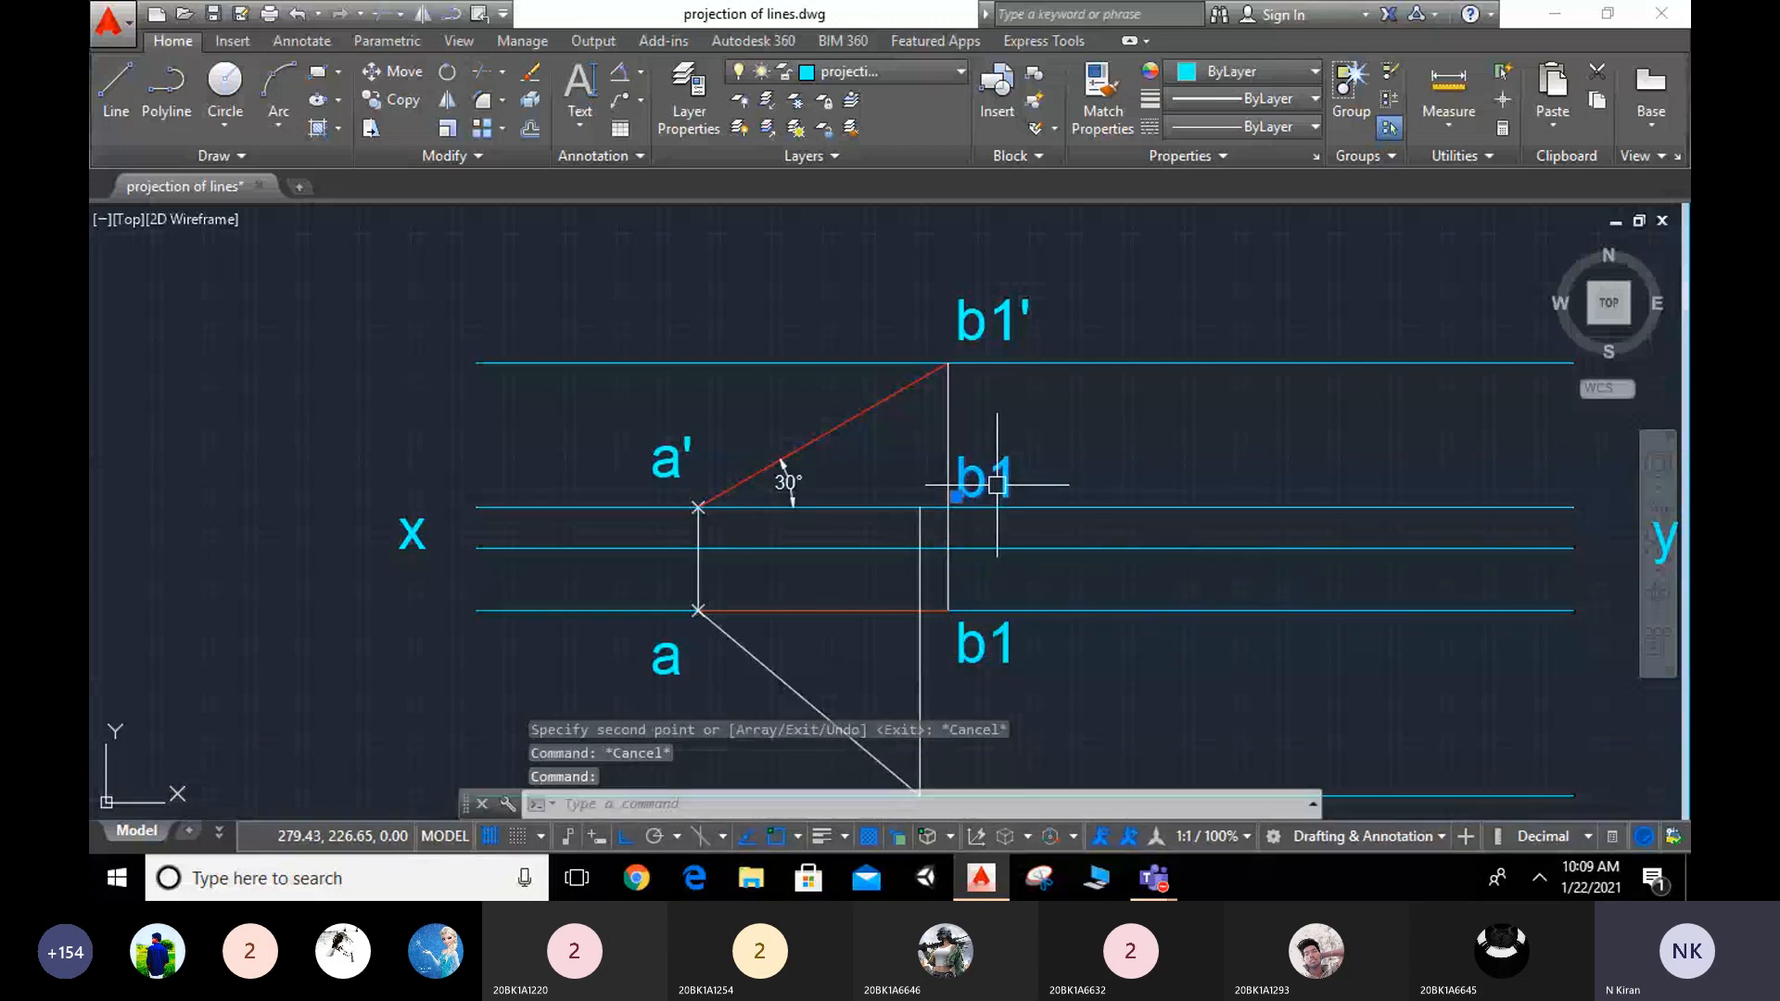
Step: Change the copied b1 label above the horizontal line through a' to read b2'
{"action": "type", "text": "b"}
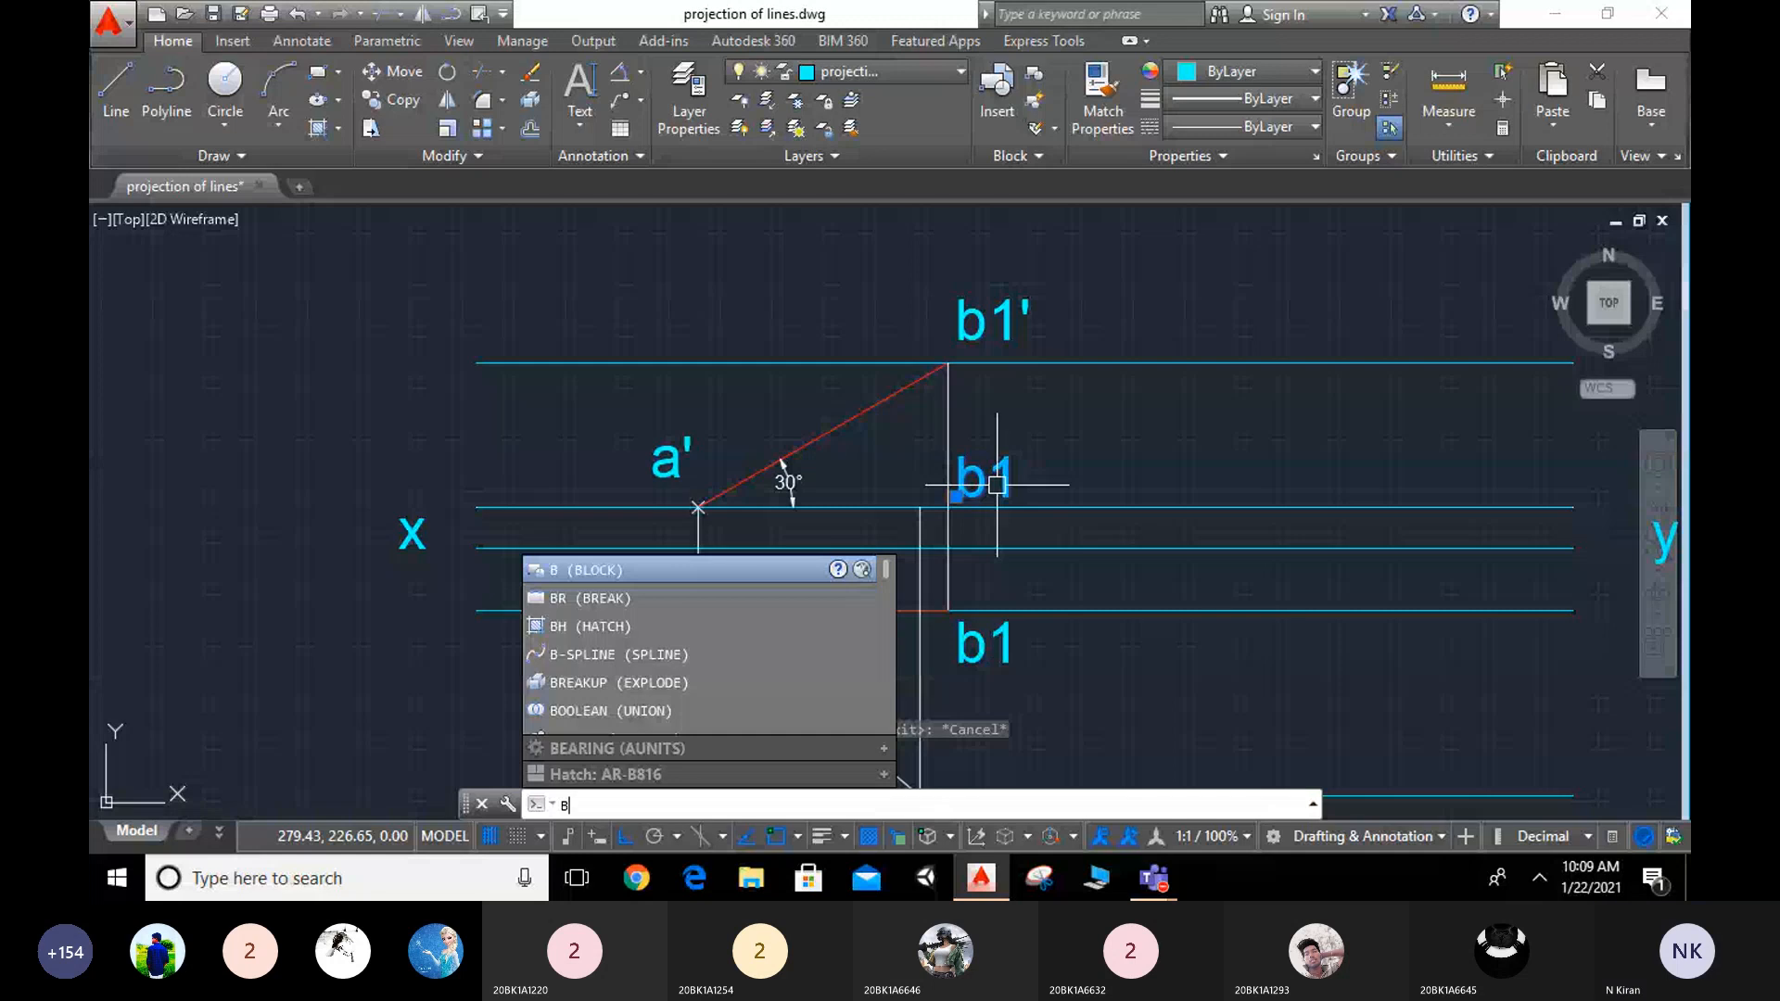
{"action": "key", "text": "Escape"}
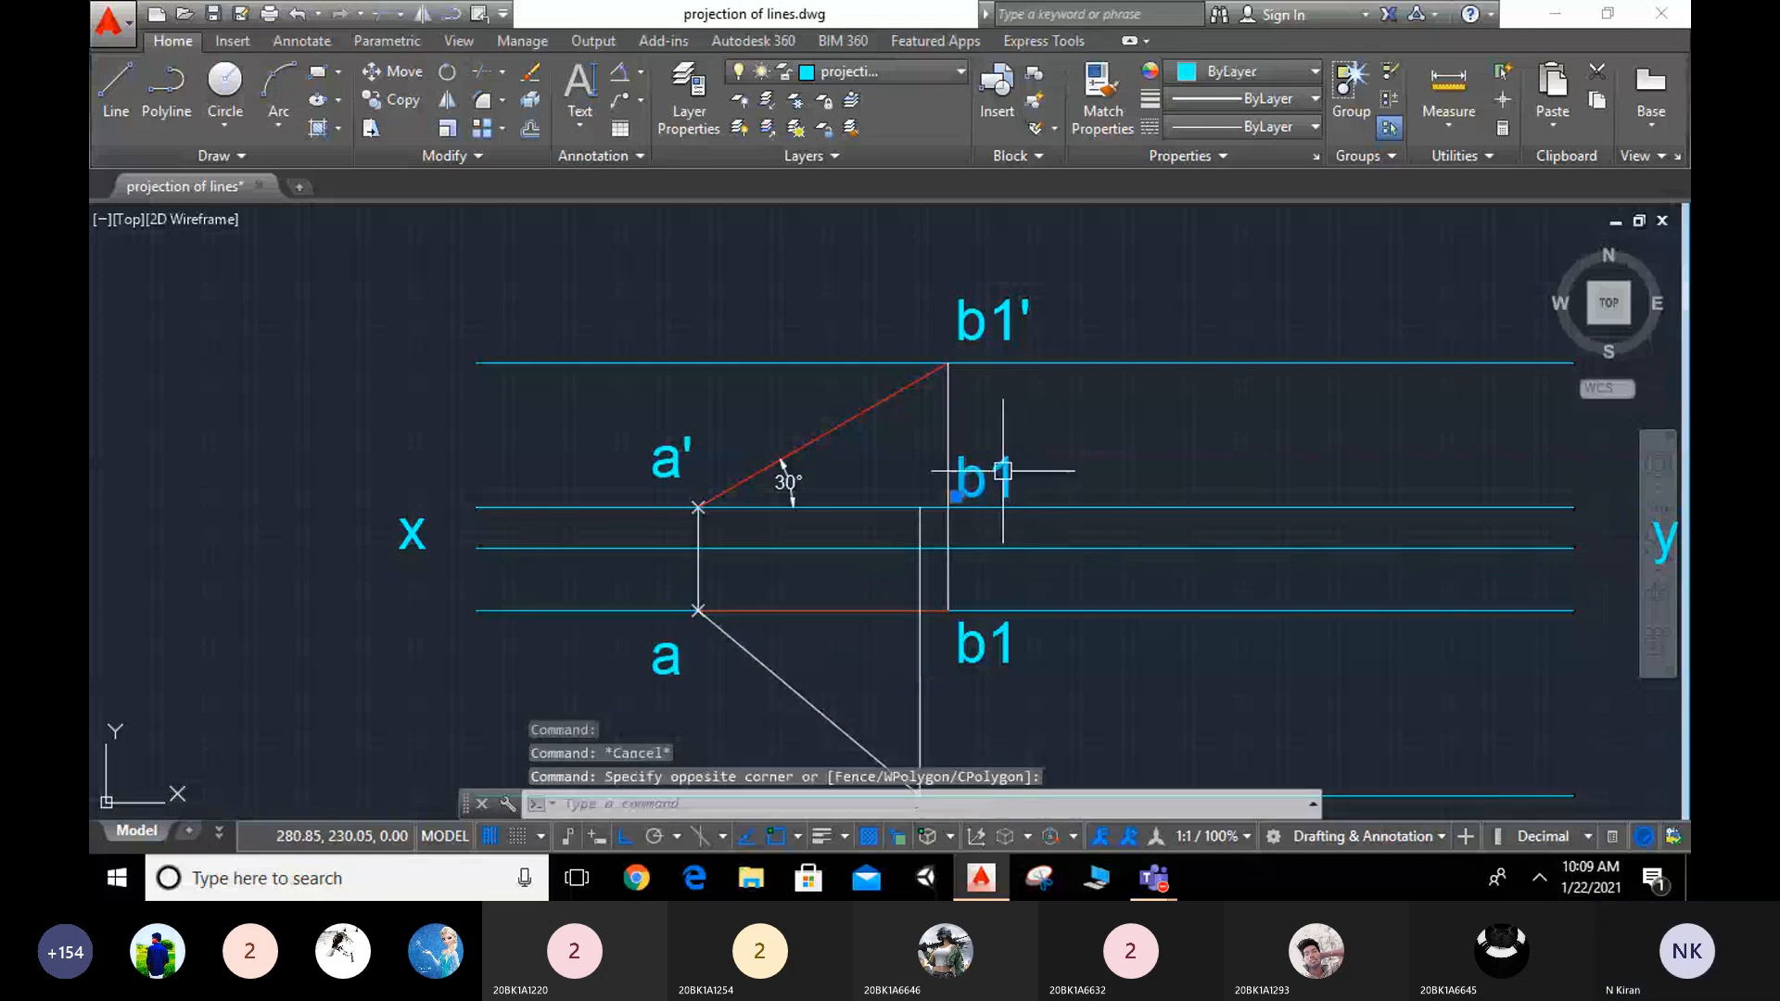
{"action": "double_click", "coordinate": [1003, 473]}
{"action": "type", "text": "b"}
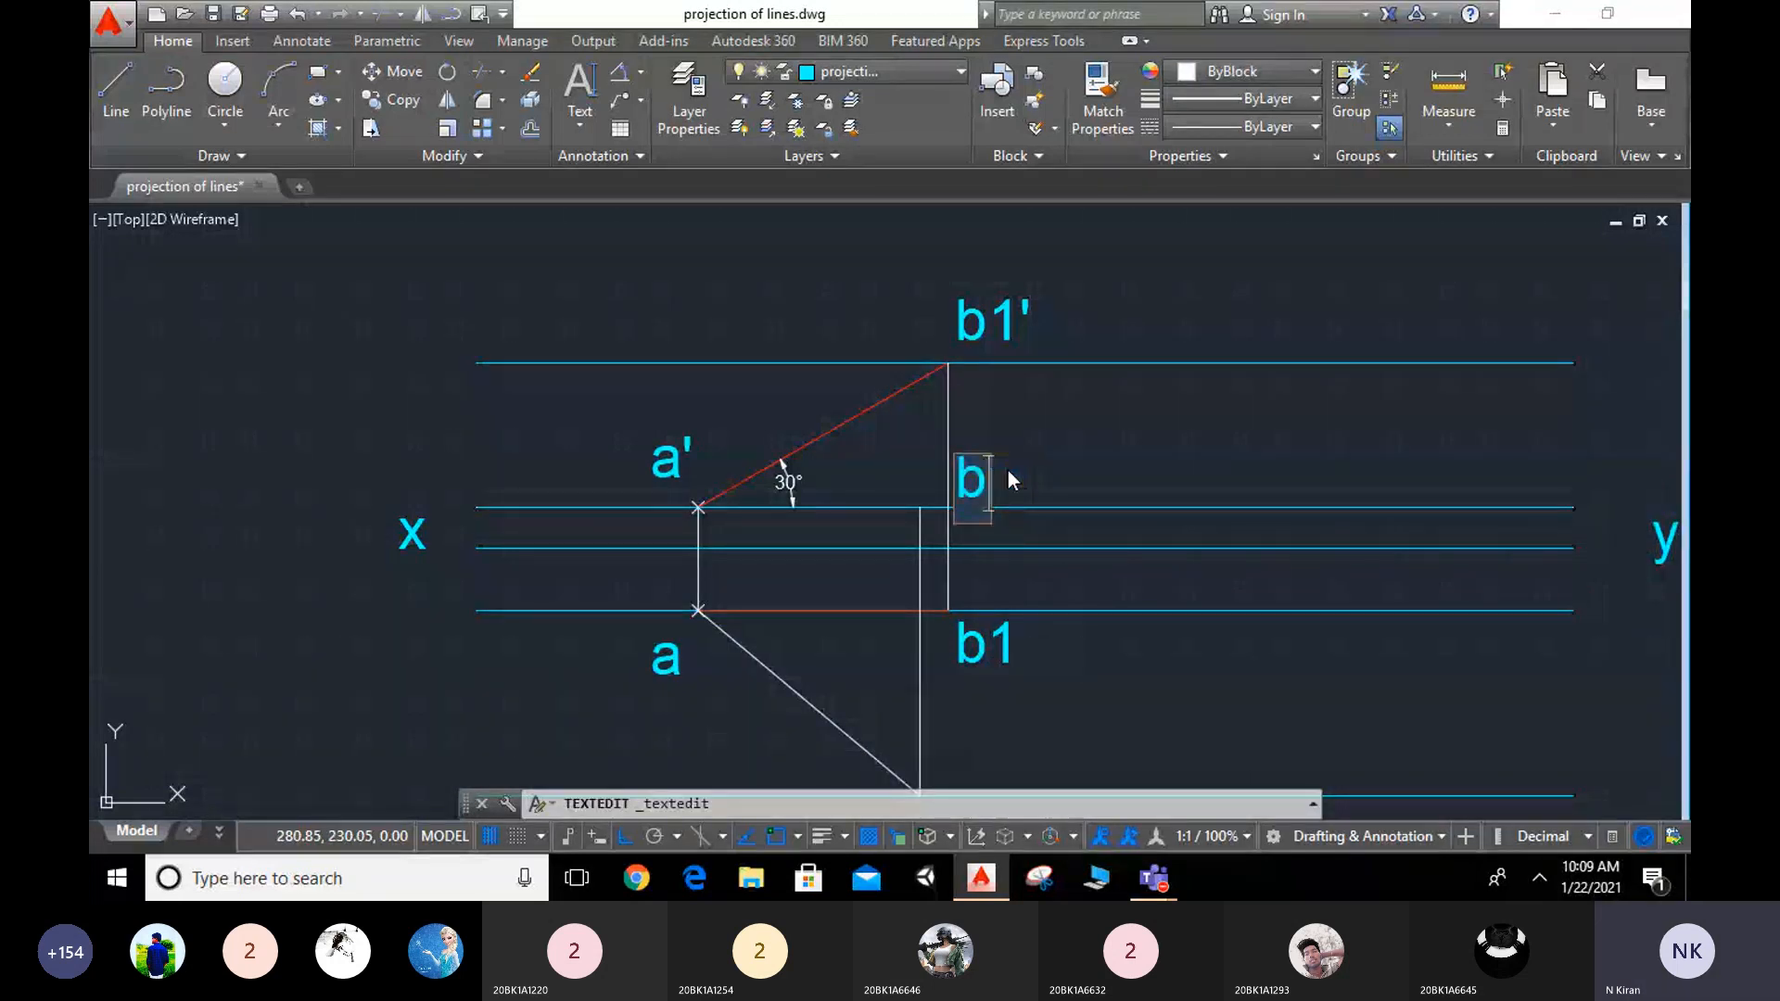
{"action": "type", "text": "2'"}
{"action": "left_click", "coordinate": [1120, 422]}
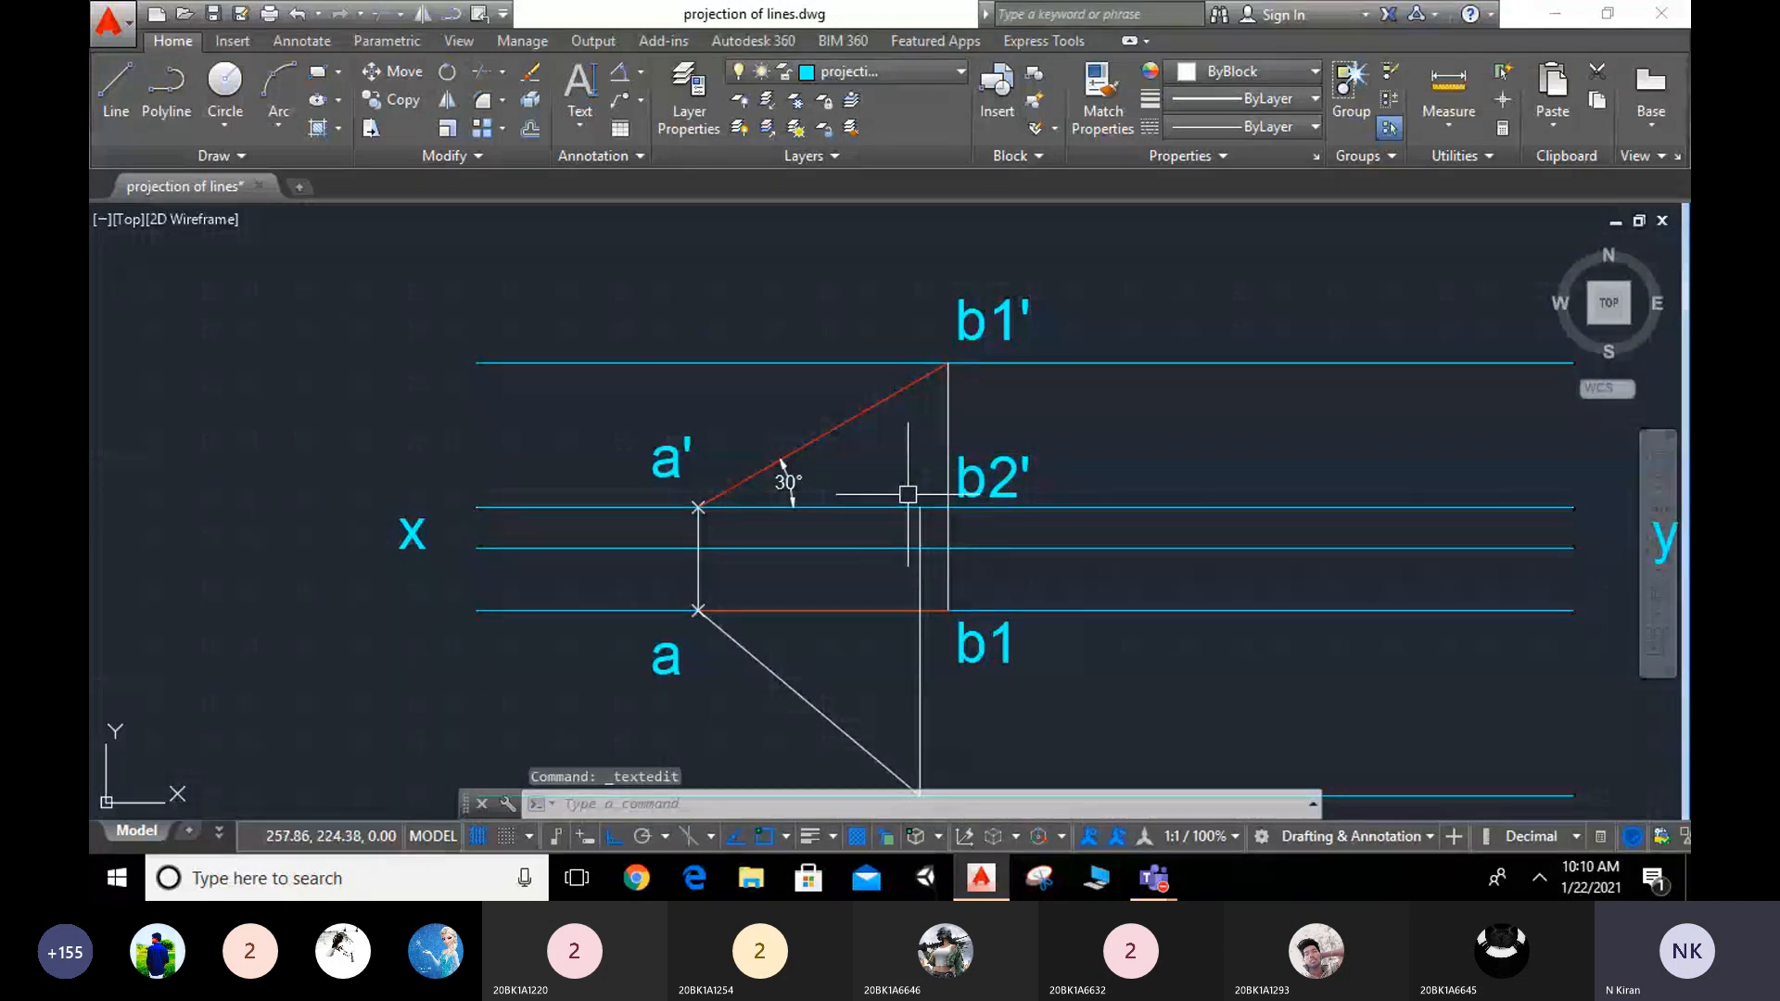
Step: Draw a horizontal line from a' to the upper end of the vertical projector at b2'
{"action": "scroll", "coordinate": [913, 611], "scroll_direction": "down", "scroll_amount": 2}
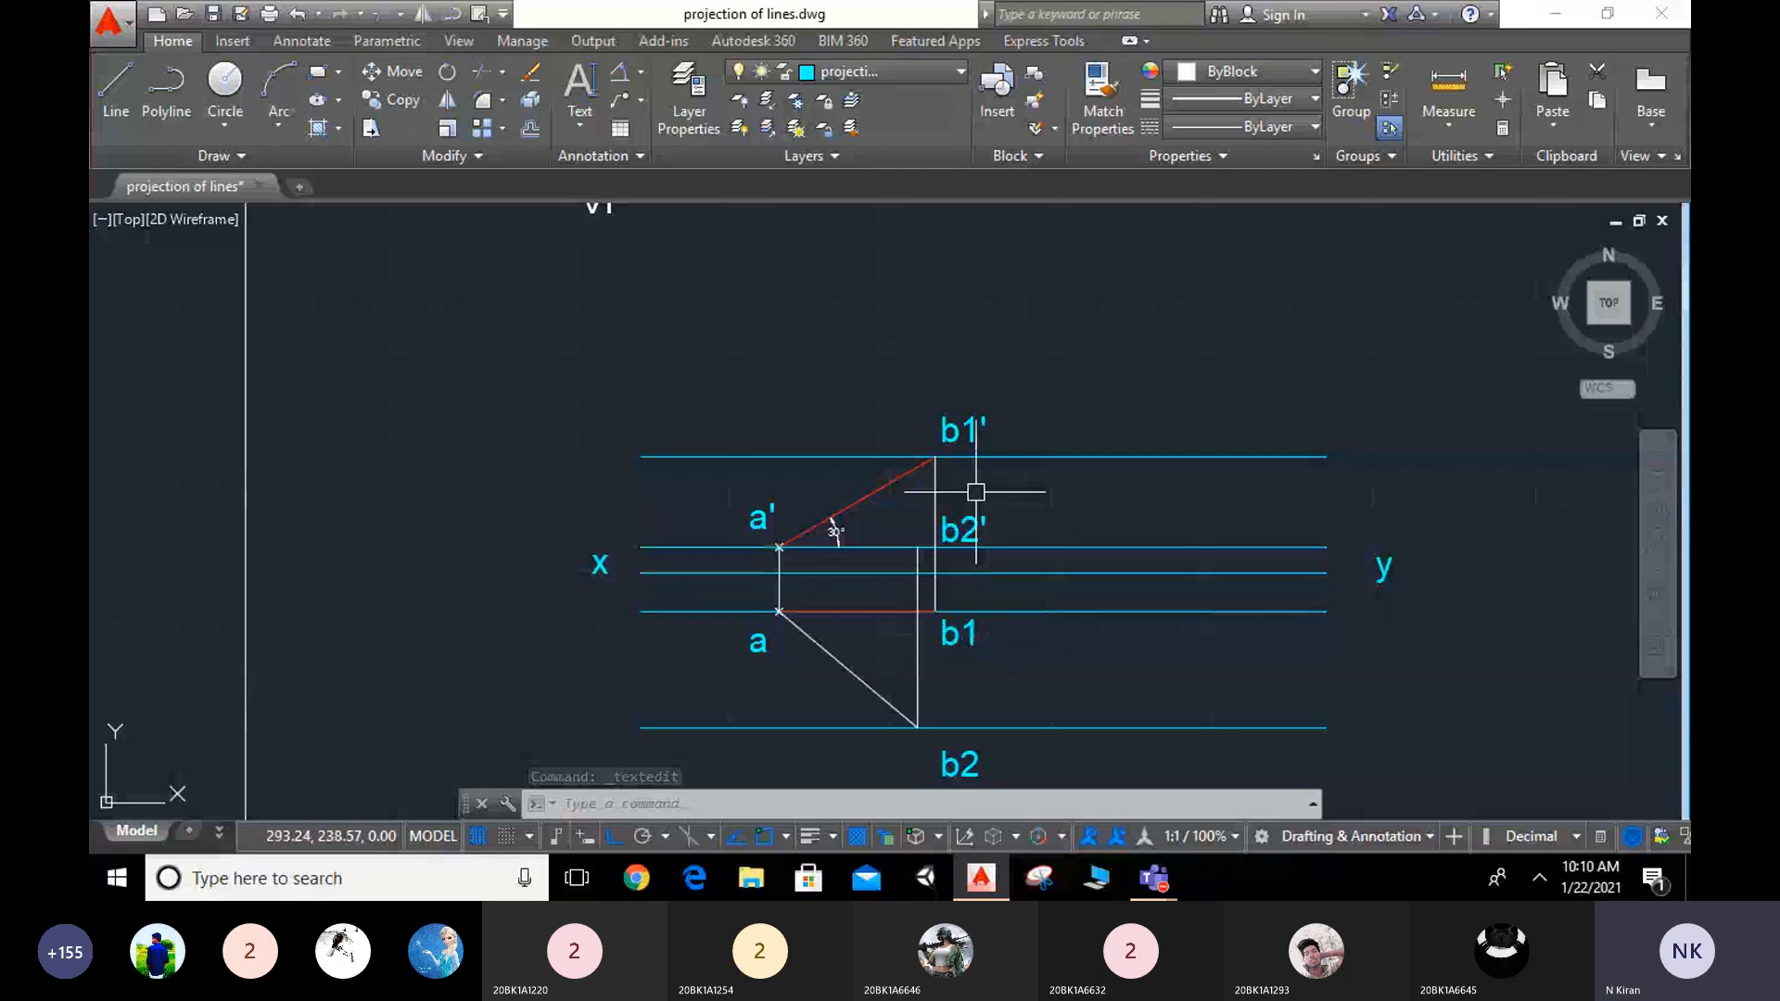
{"action": "left_click", "coordinate": [116, 83]}
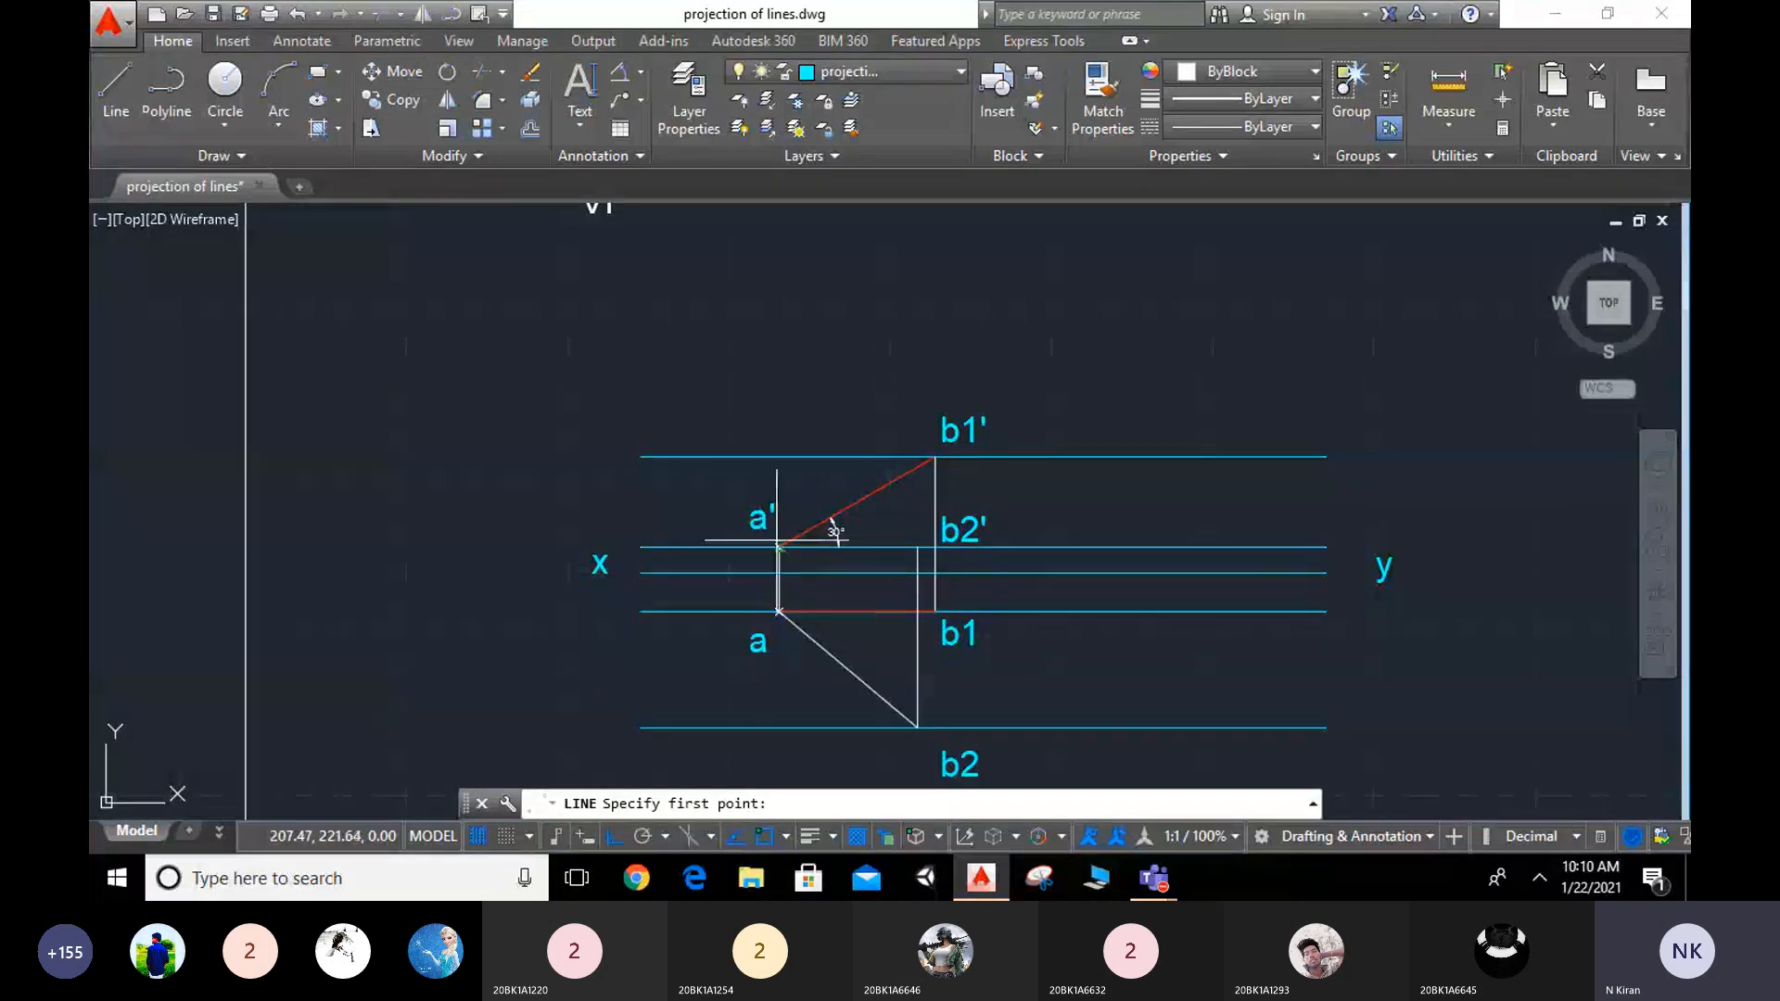
{"action": "left_click", "coordinate": [778, 547]}
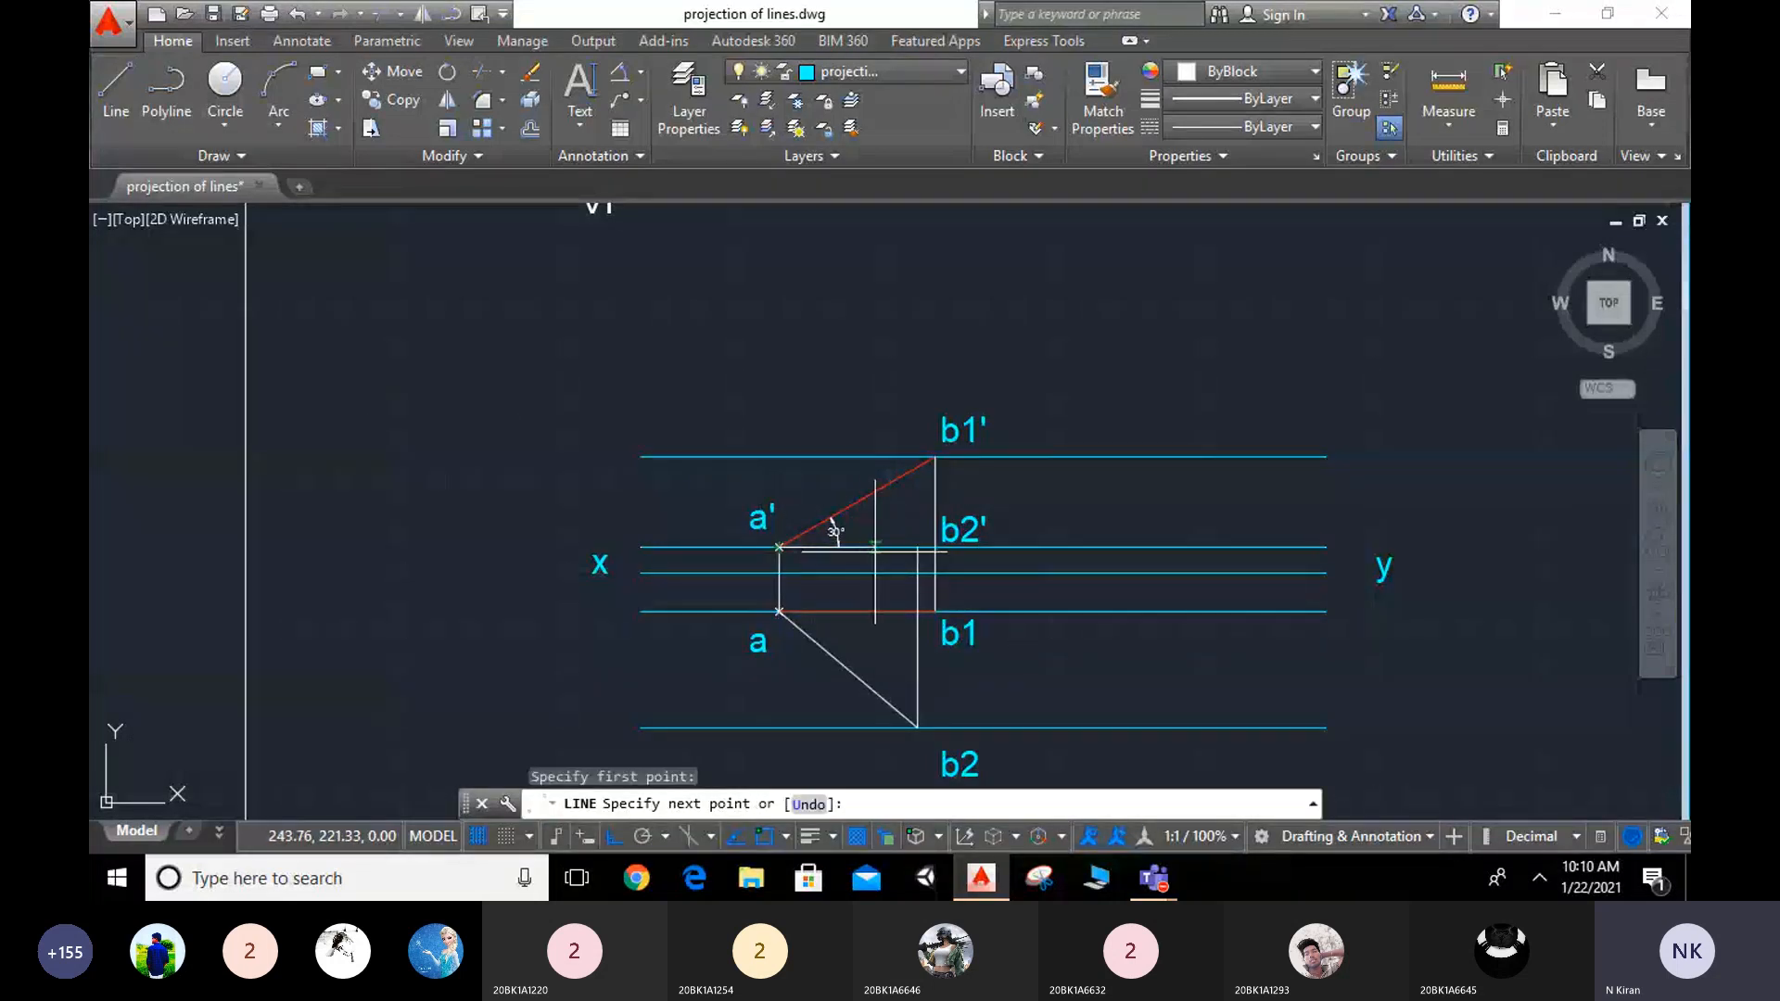
{"action": "left_click", "coordinate": [916, 548]}
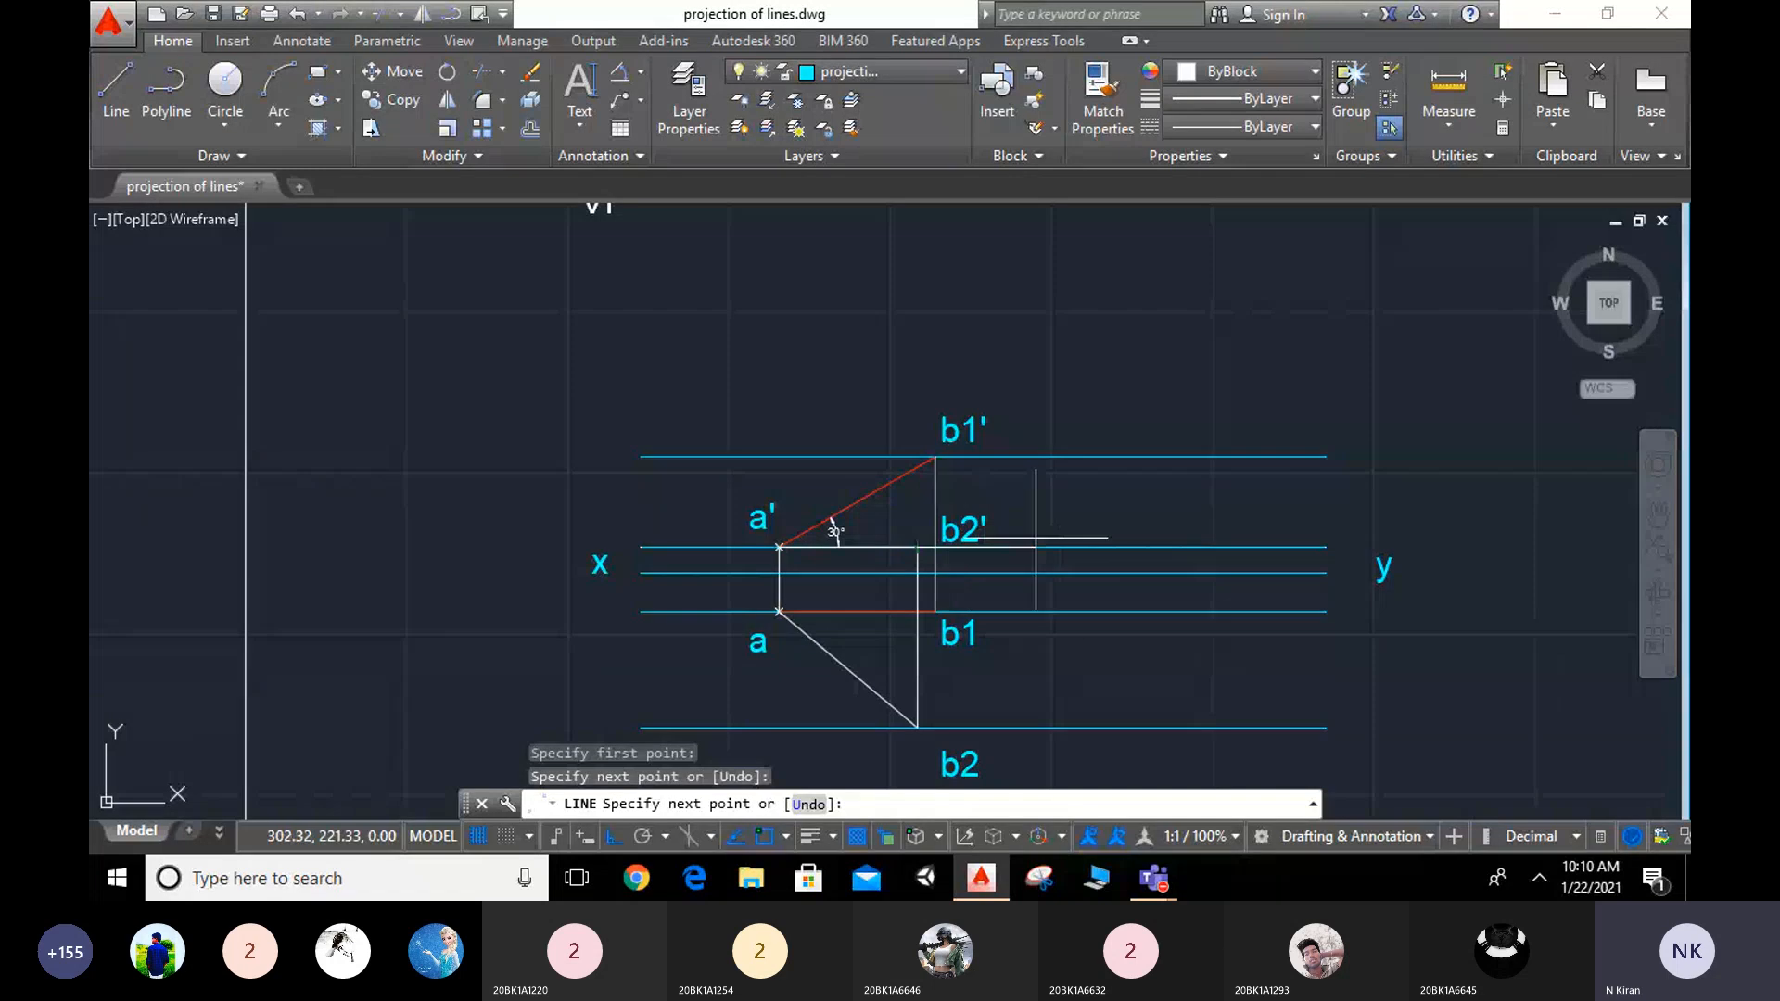
{"action": "key", "text": "Escape"}
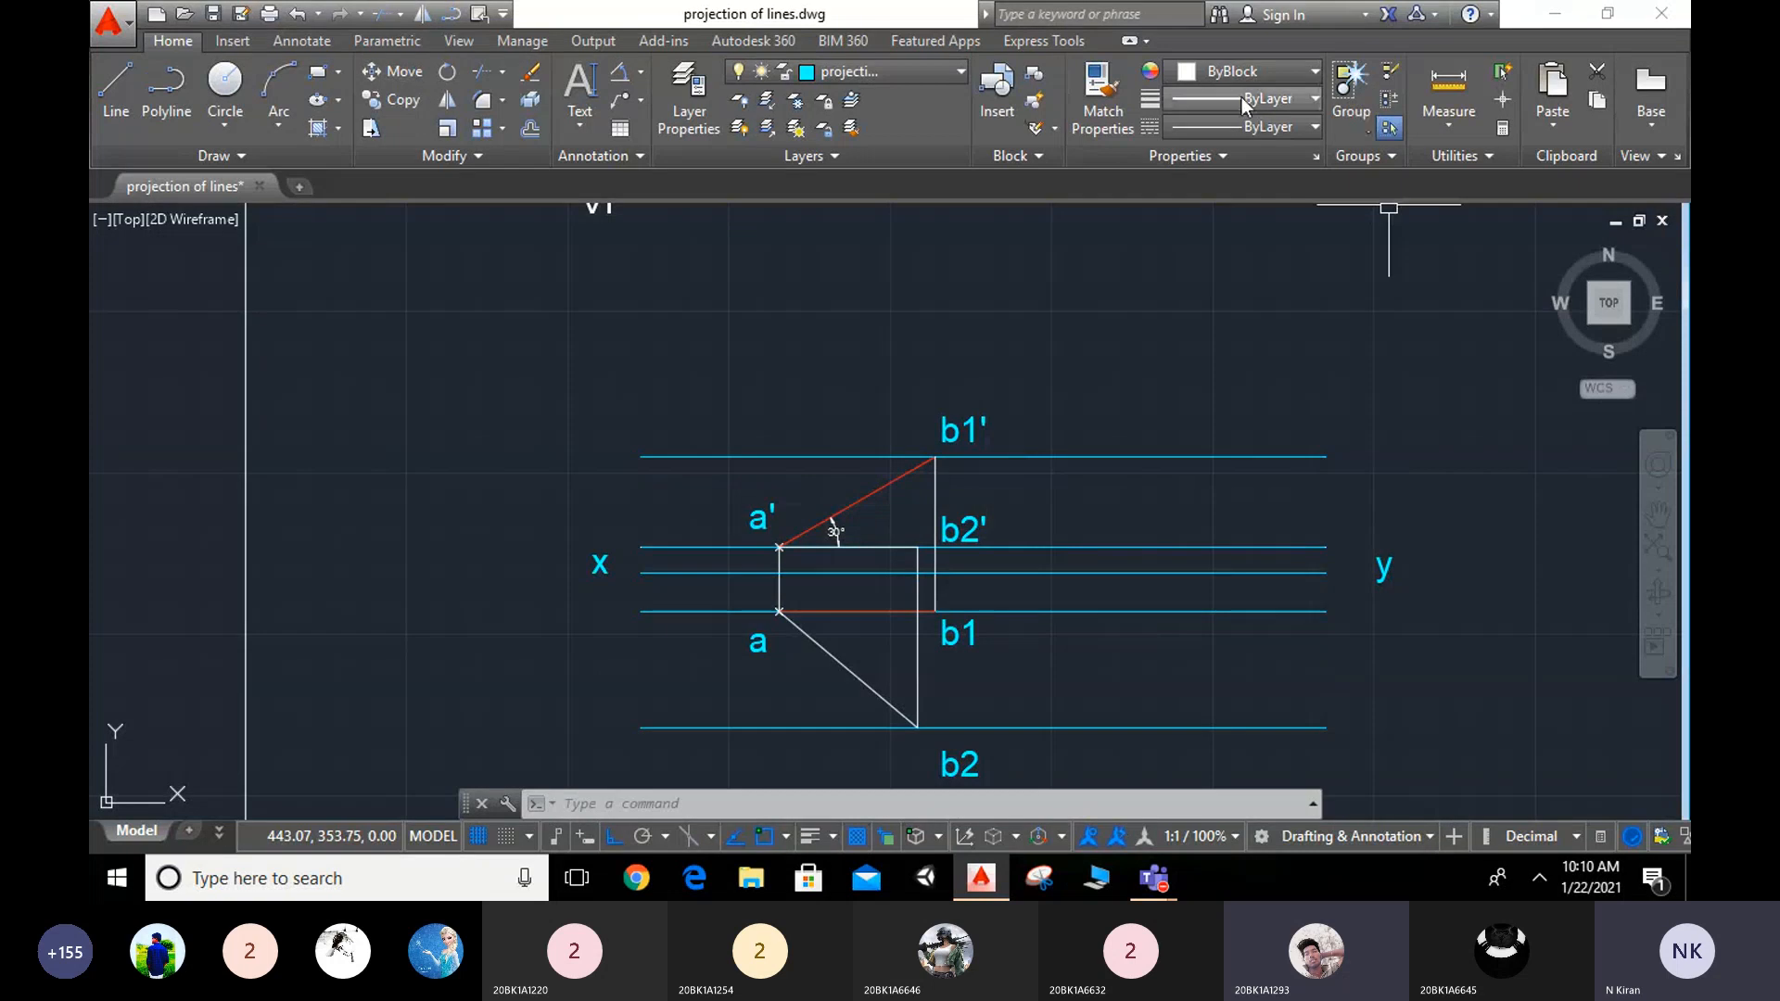
Step: Set the current colour to Green and recolour the inclined line from a to b2 Green
{"action": "left_click", "coordinate": [1242, 73]}
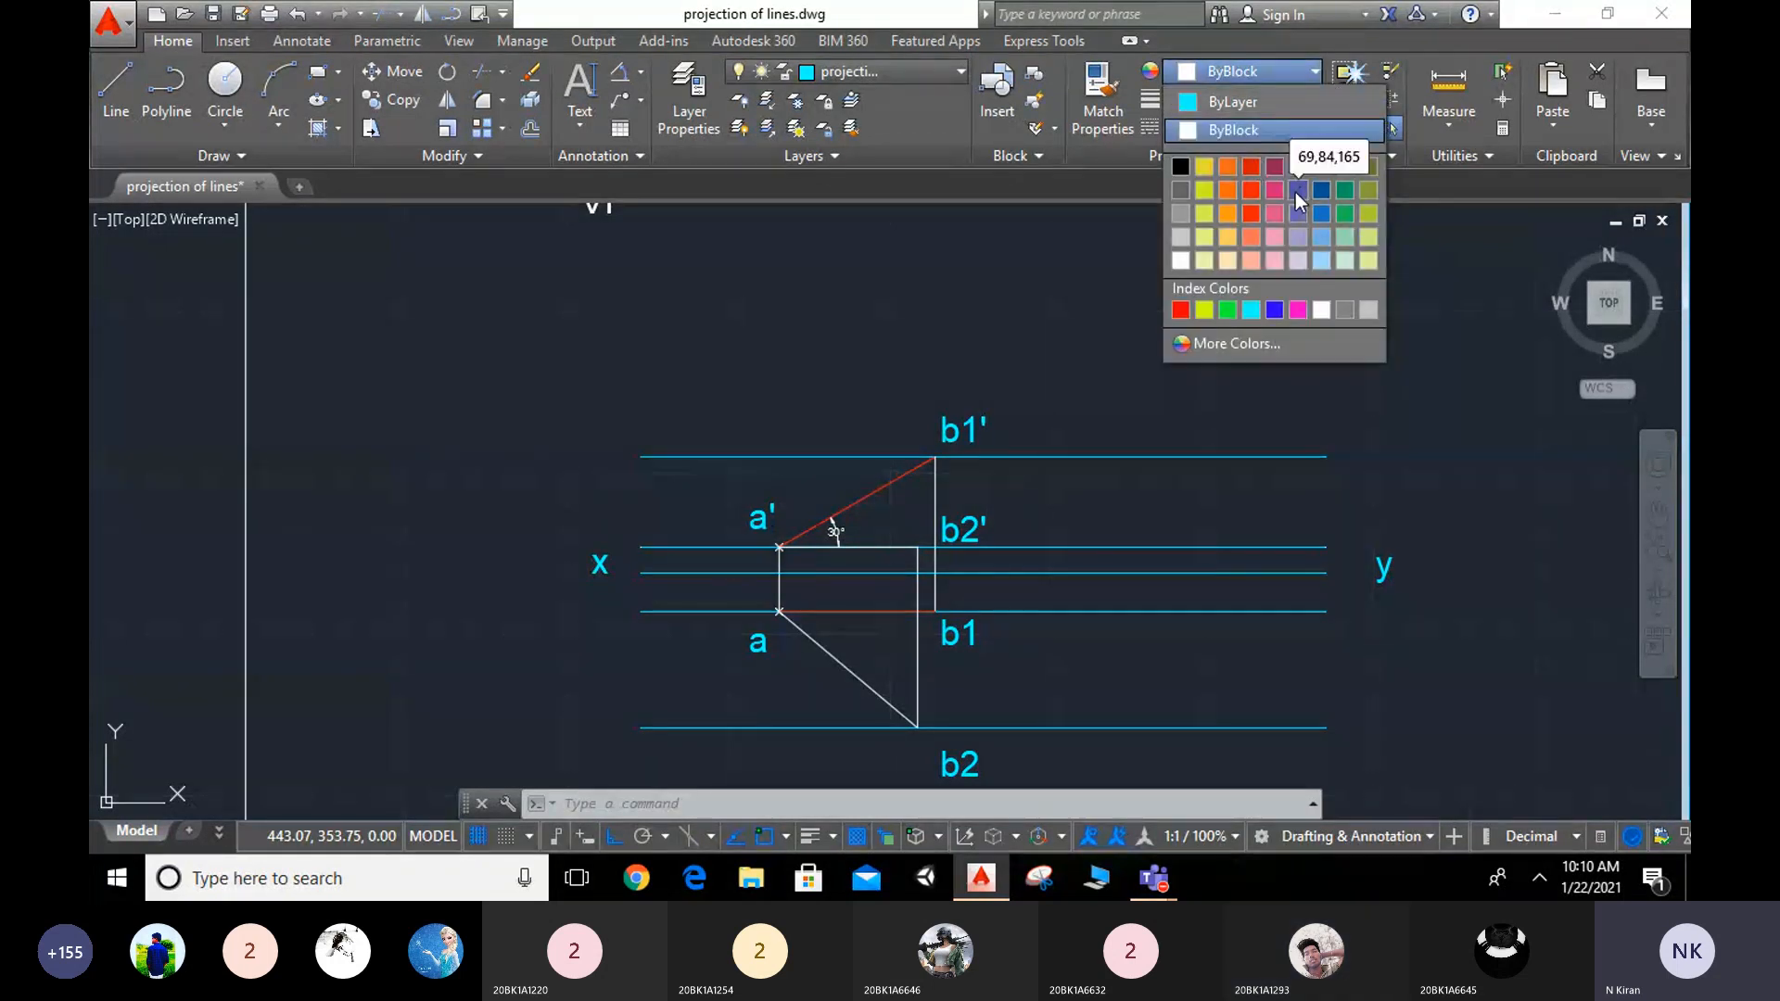
{"action": "left_click", "coordinate": [1233, 314]}
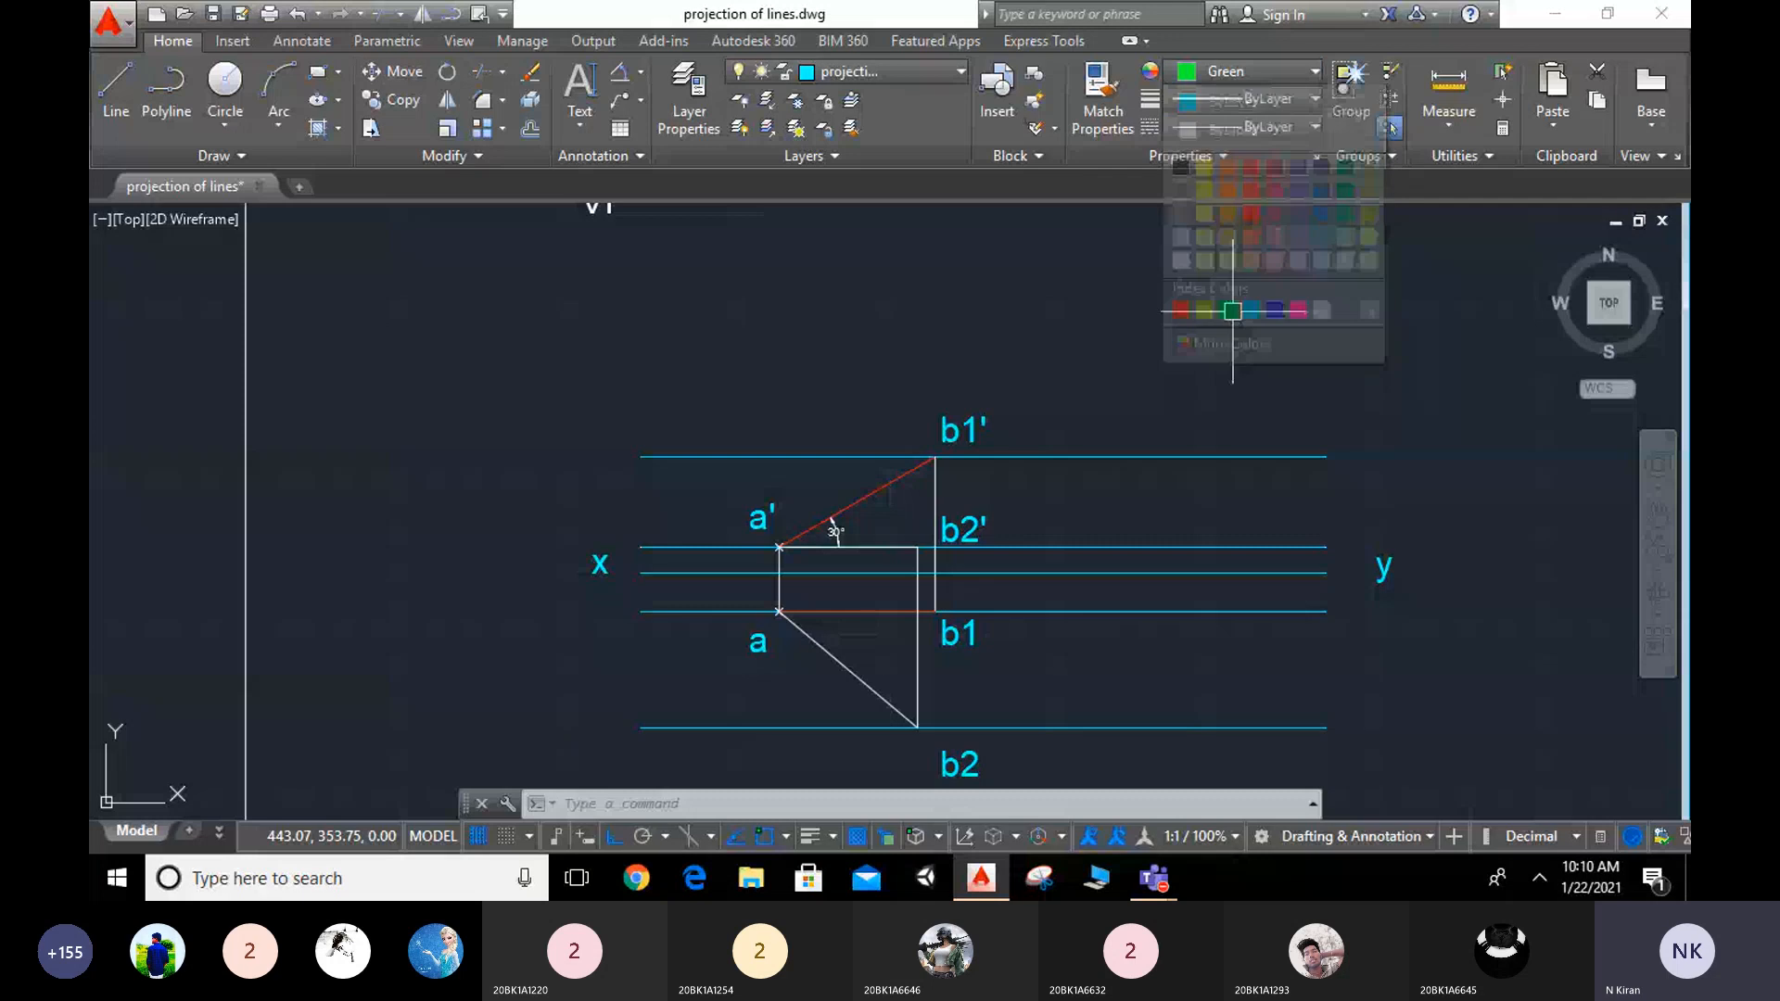
{"action": "left_click", "coordinate": [854, 676]}
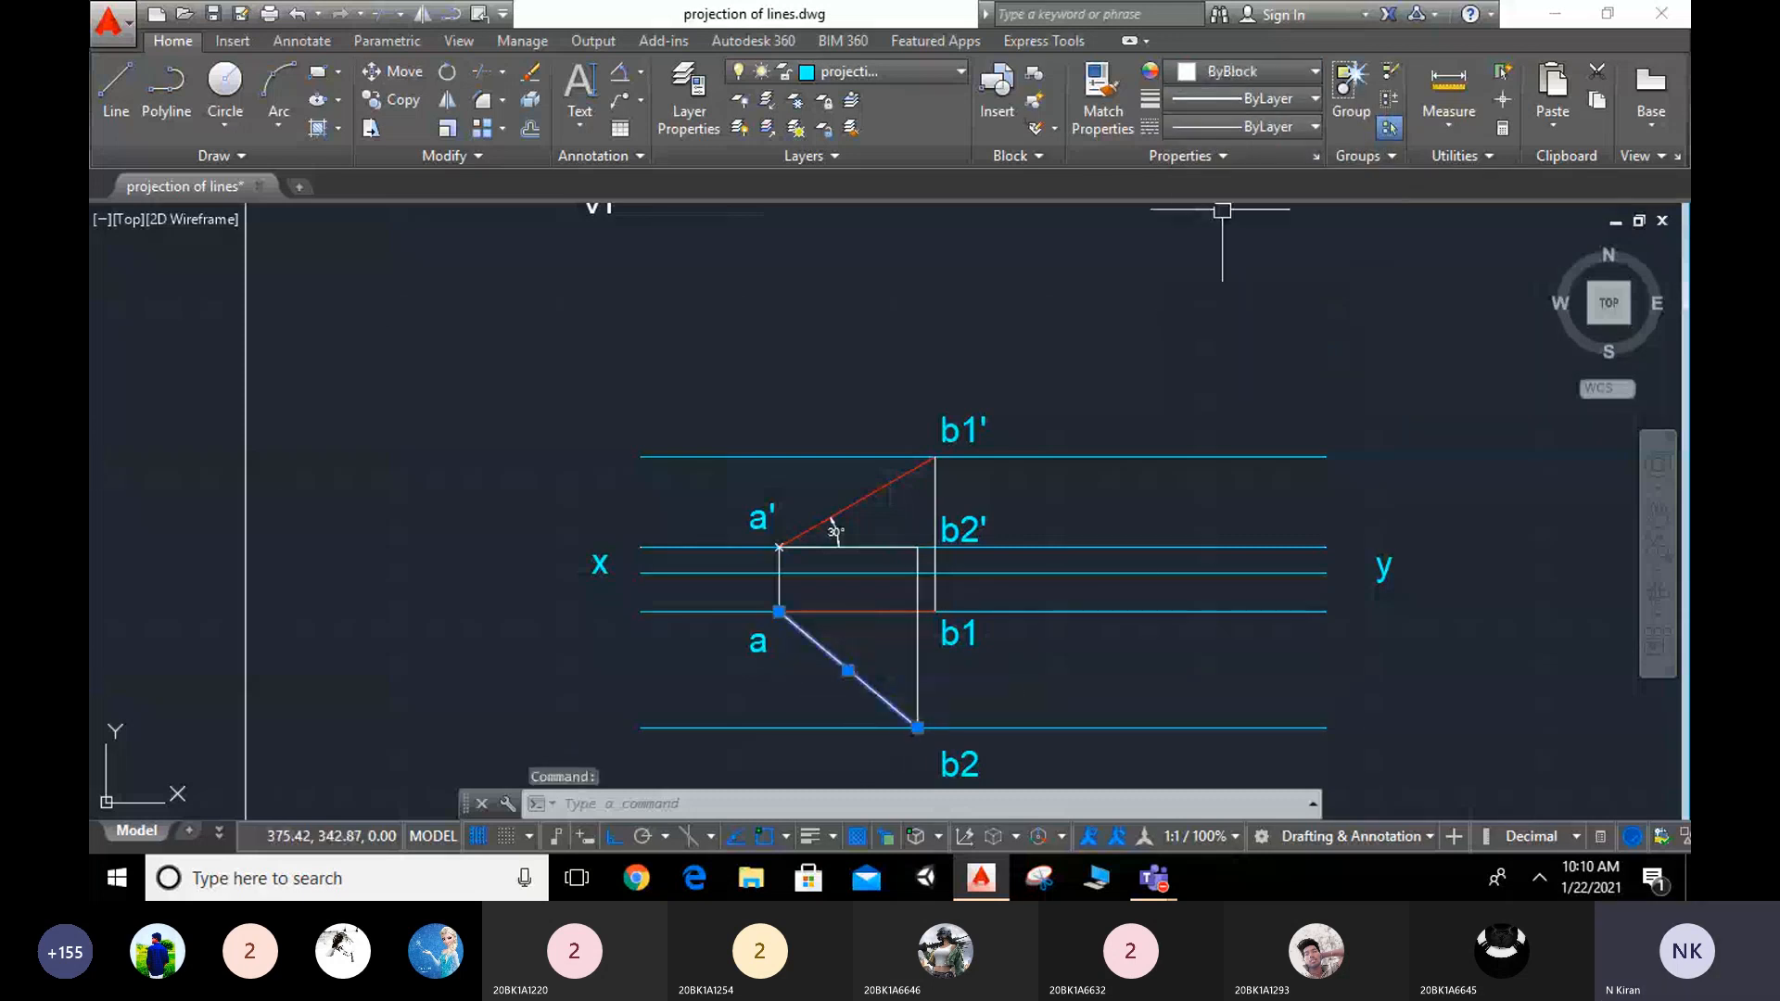
{"action": "left_click", "coordinate": [1234, 71]}
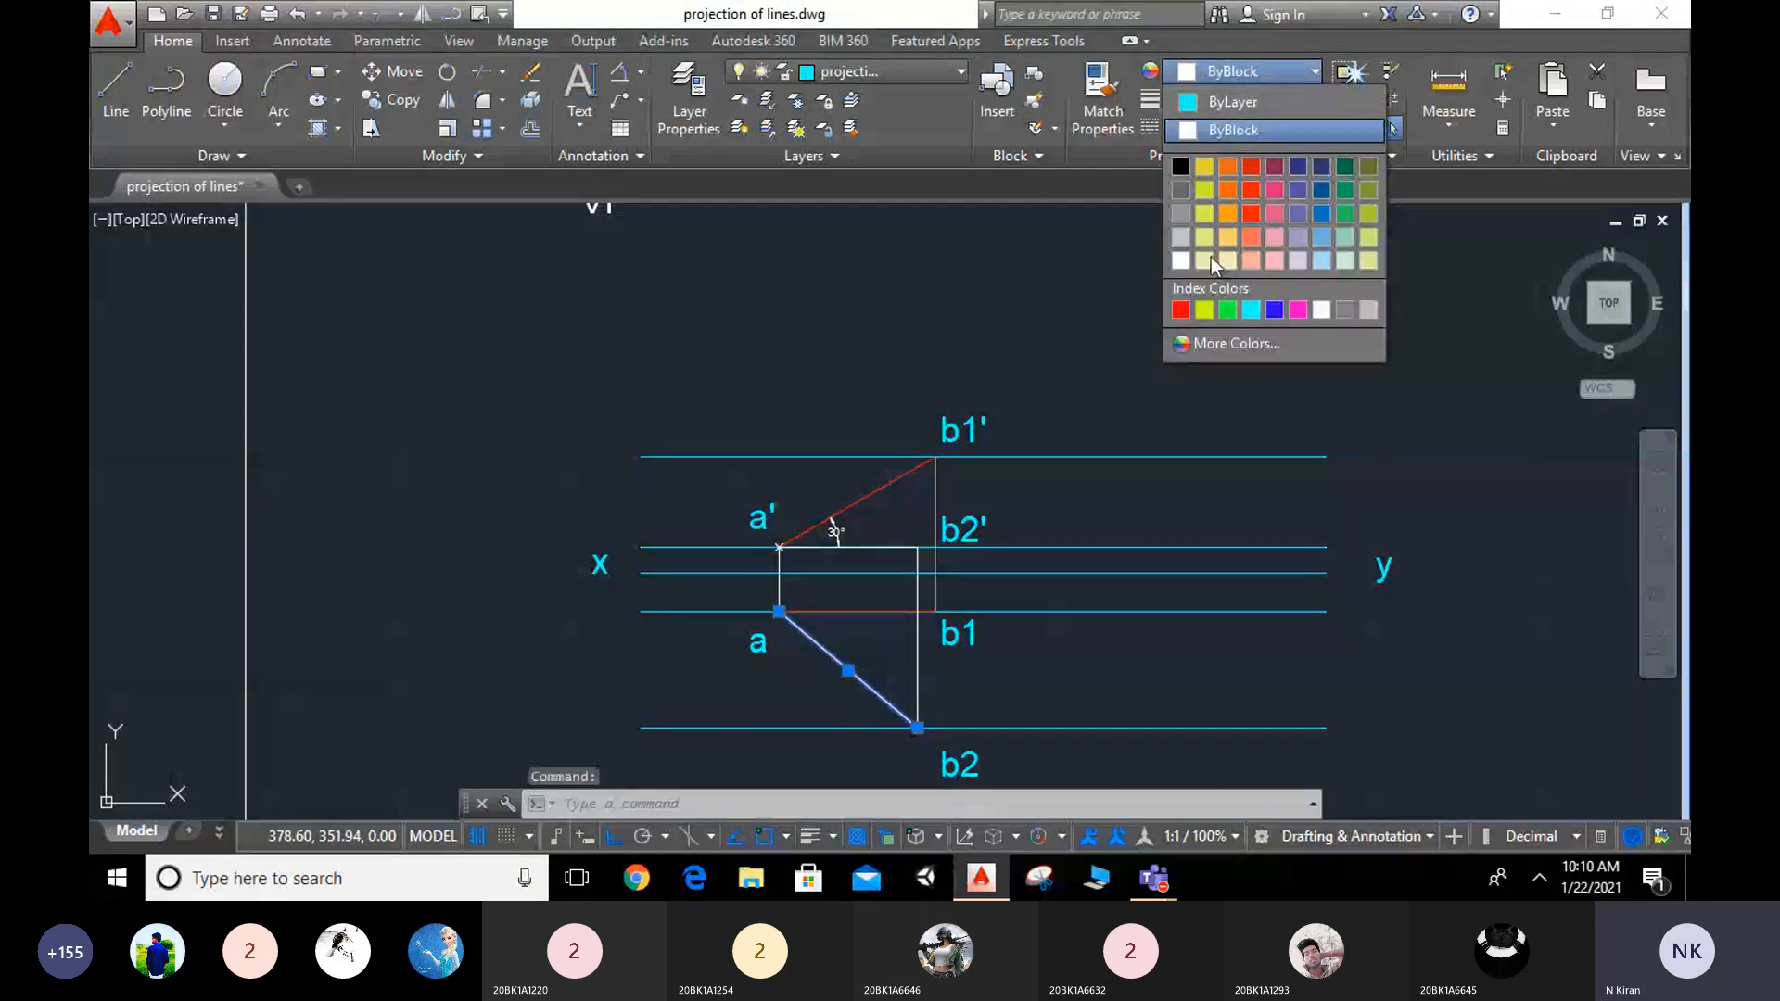
{"action": "left_click", "coordinate": [1226, 311]}
{"action": "key", "text": "Escape"}
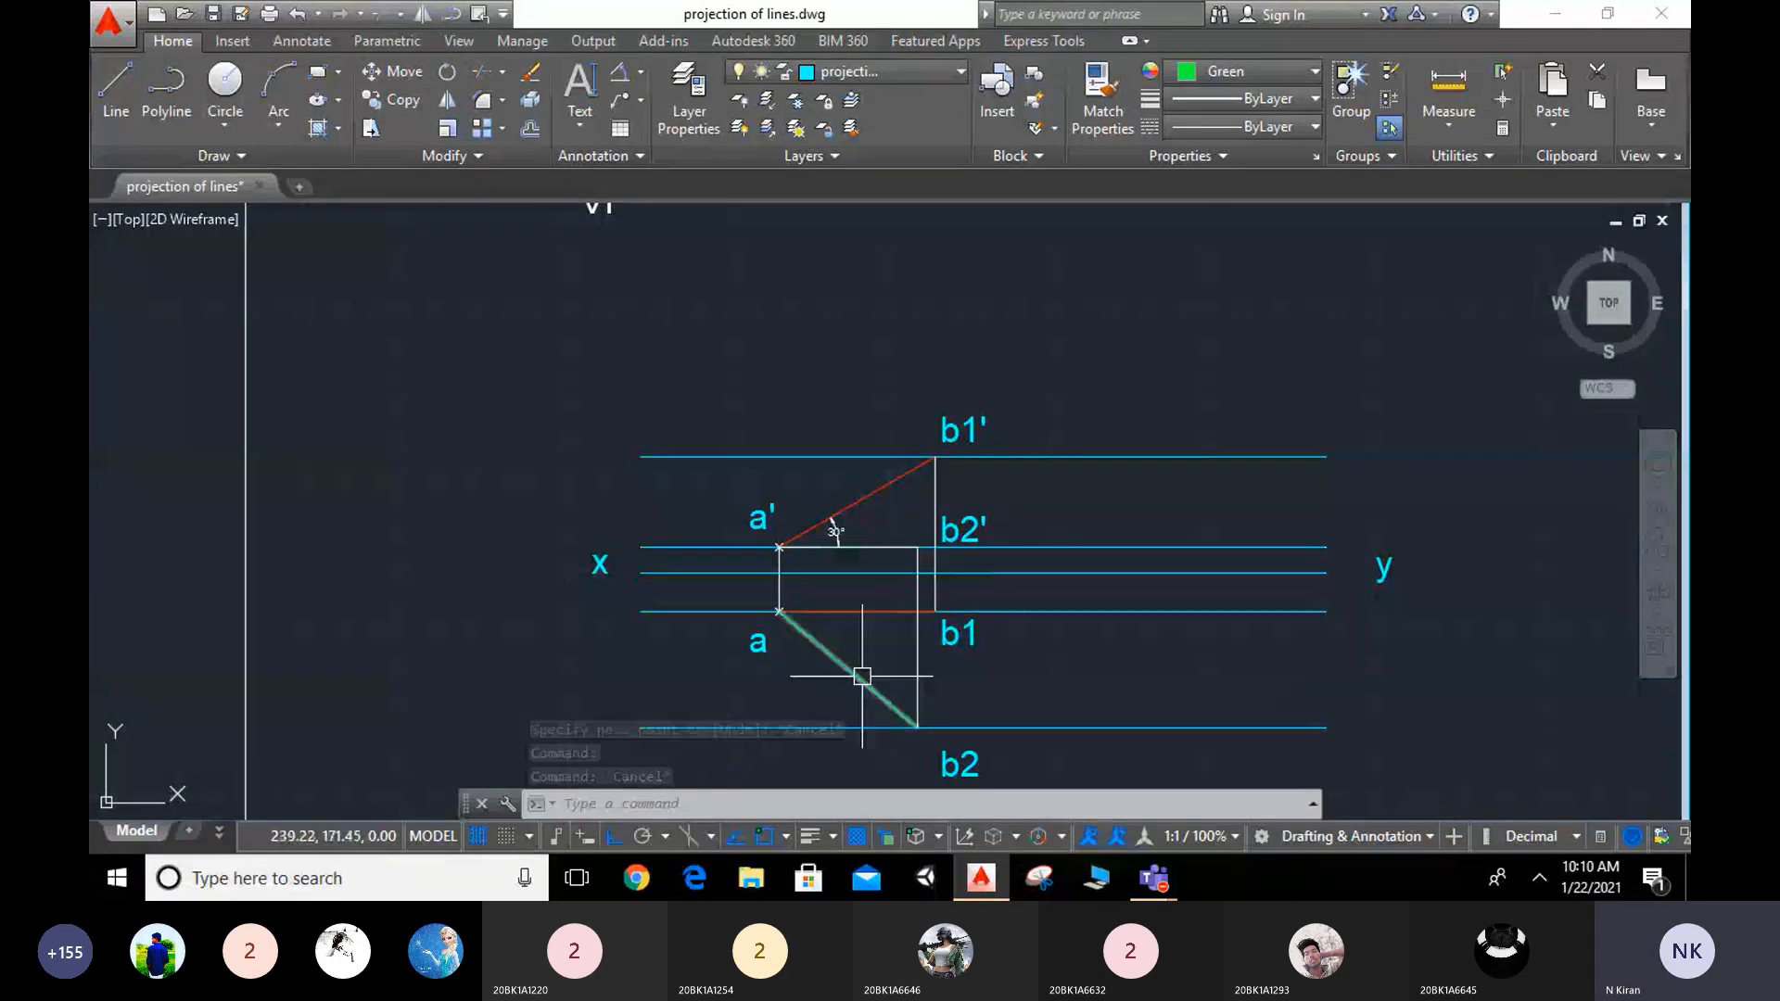
Step: Recolour the short horizontal line from a' to the projector at b2' Green
{"action": "left_click", "coordinate": [878, 548]}
{"action": "left_click", "coordinate": [880, 553]}
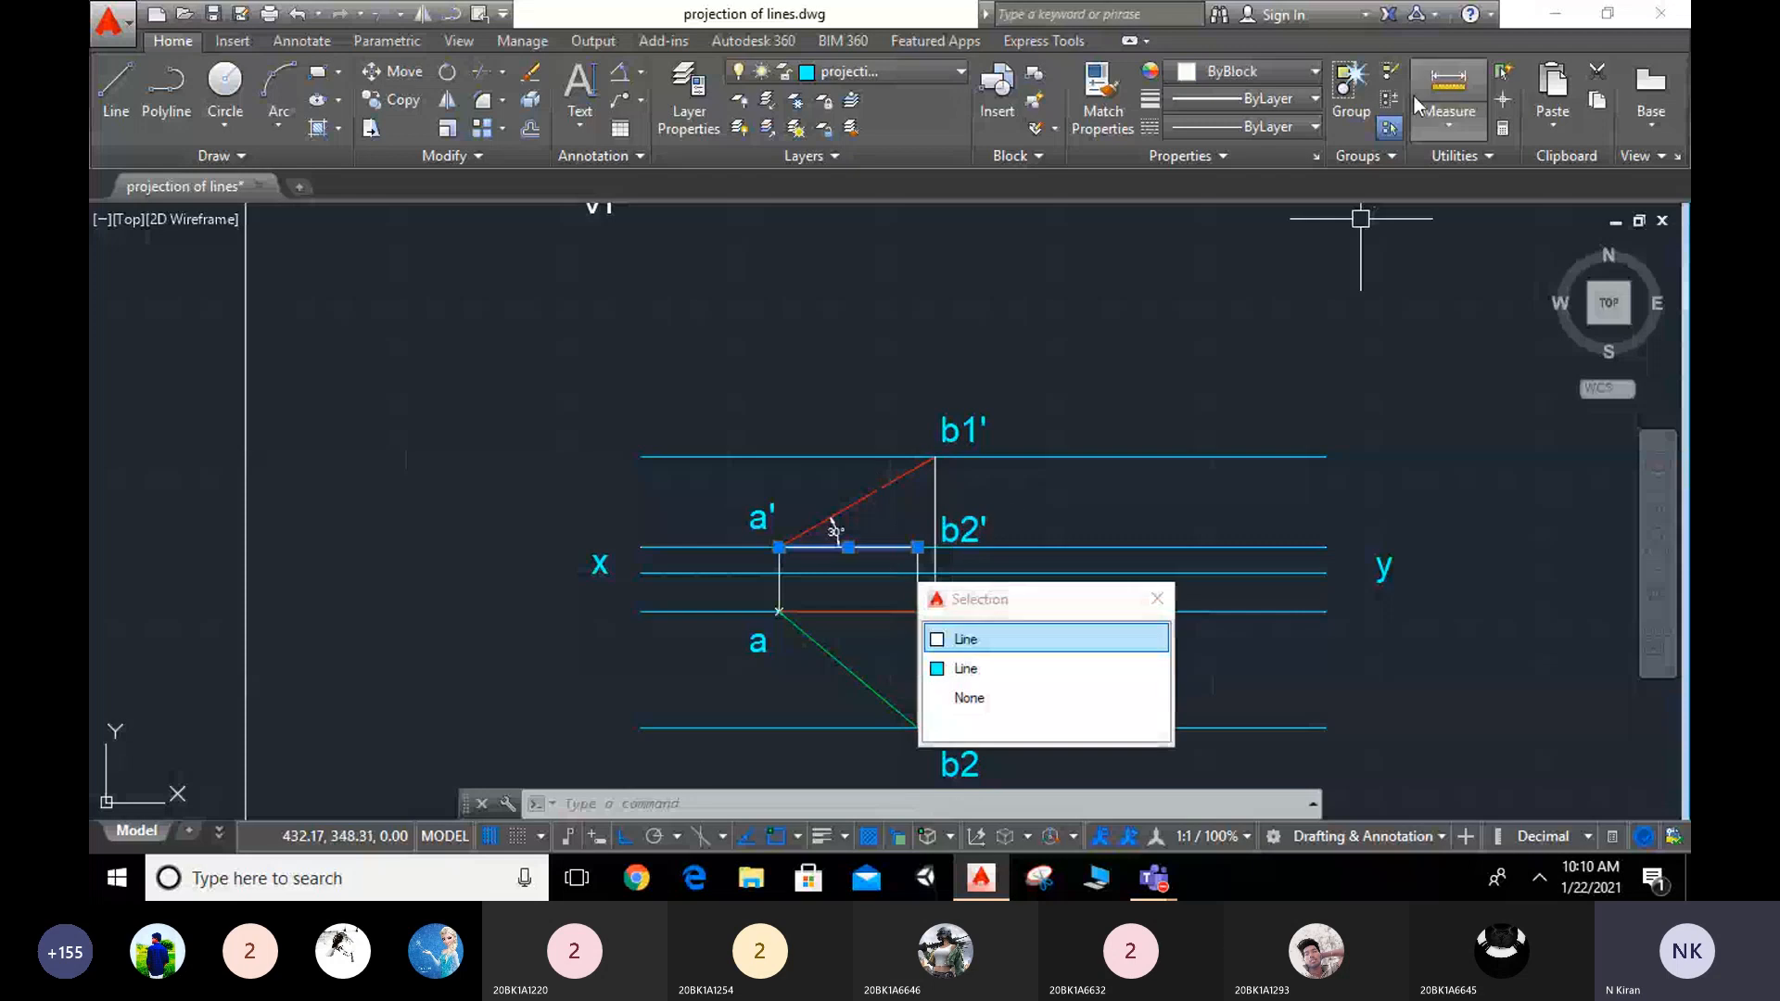
{"action": "left_click", "coordinate": [962, 639]}
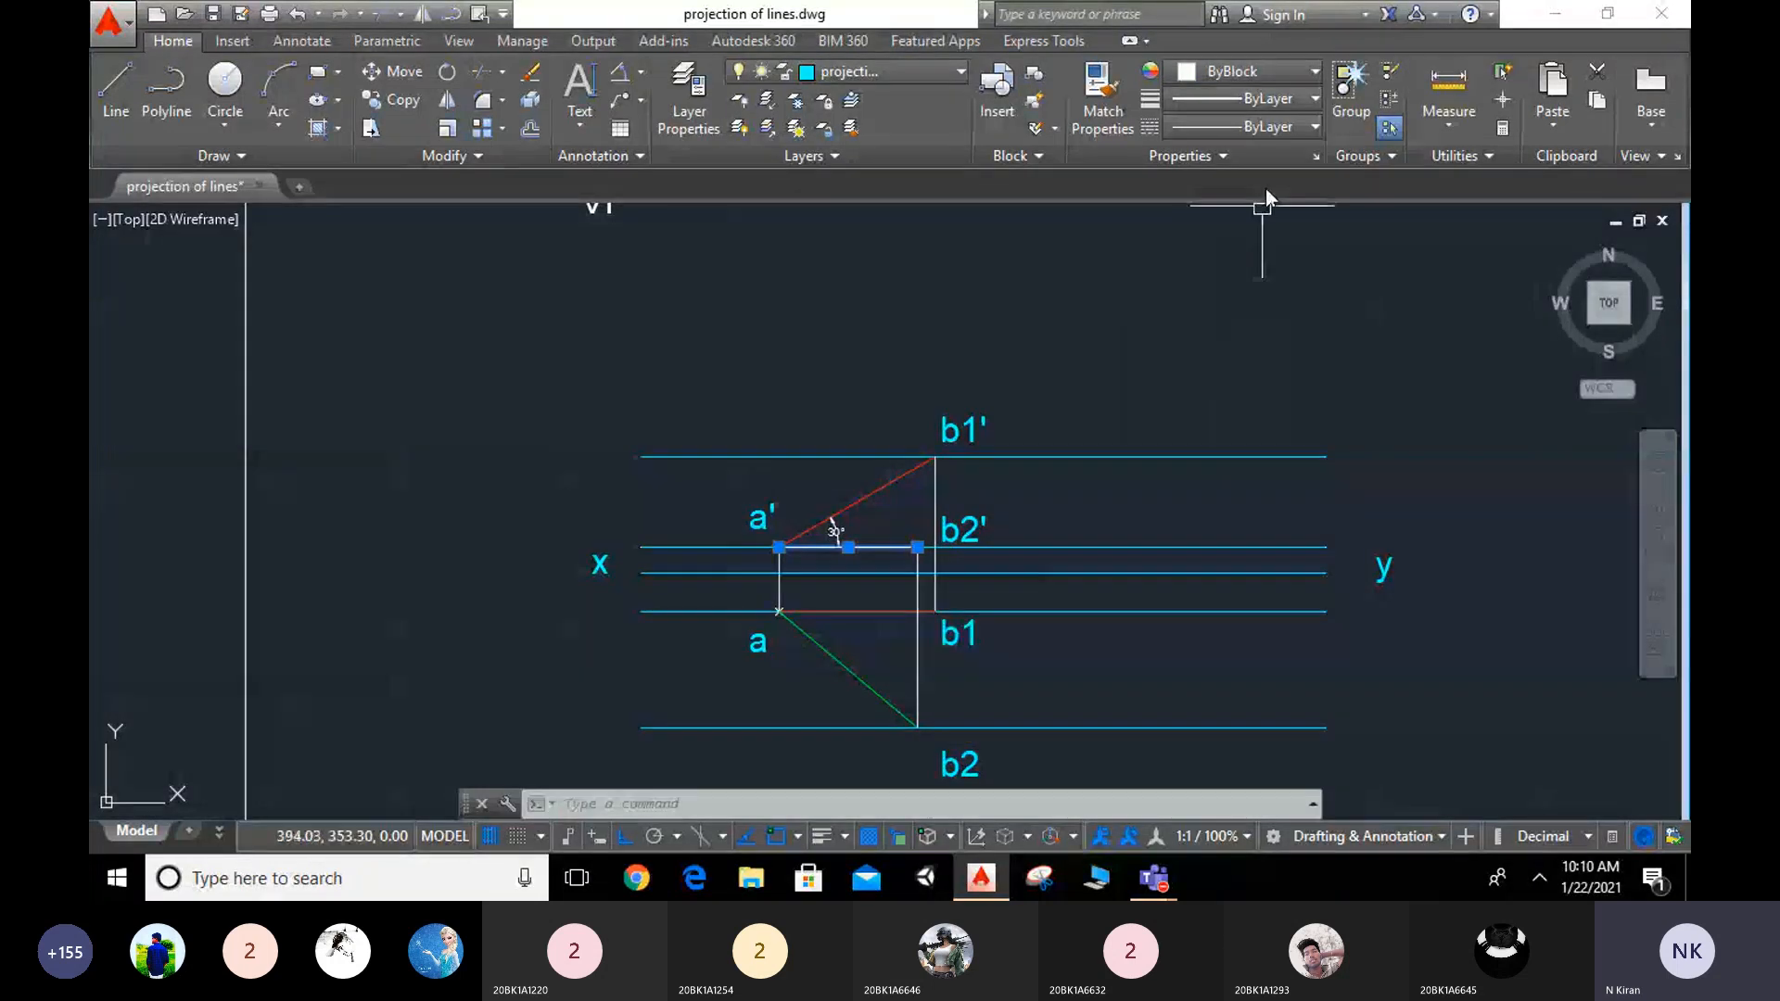
{"action": "left_click", "coordinate": [1259, 70]}
{"action": "left_click", "coordinate": [1243, 258]}
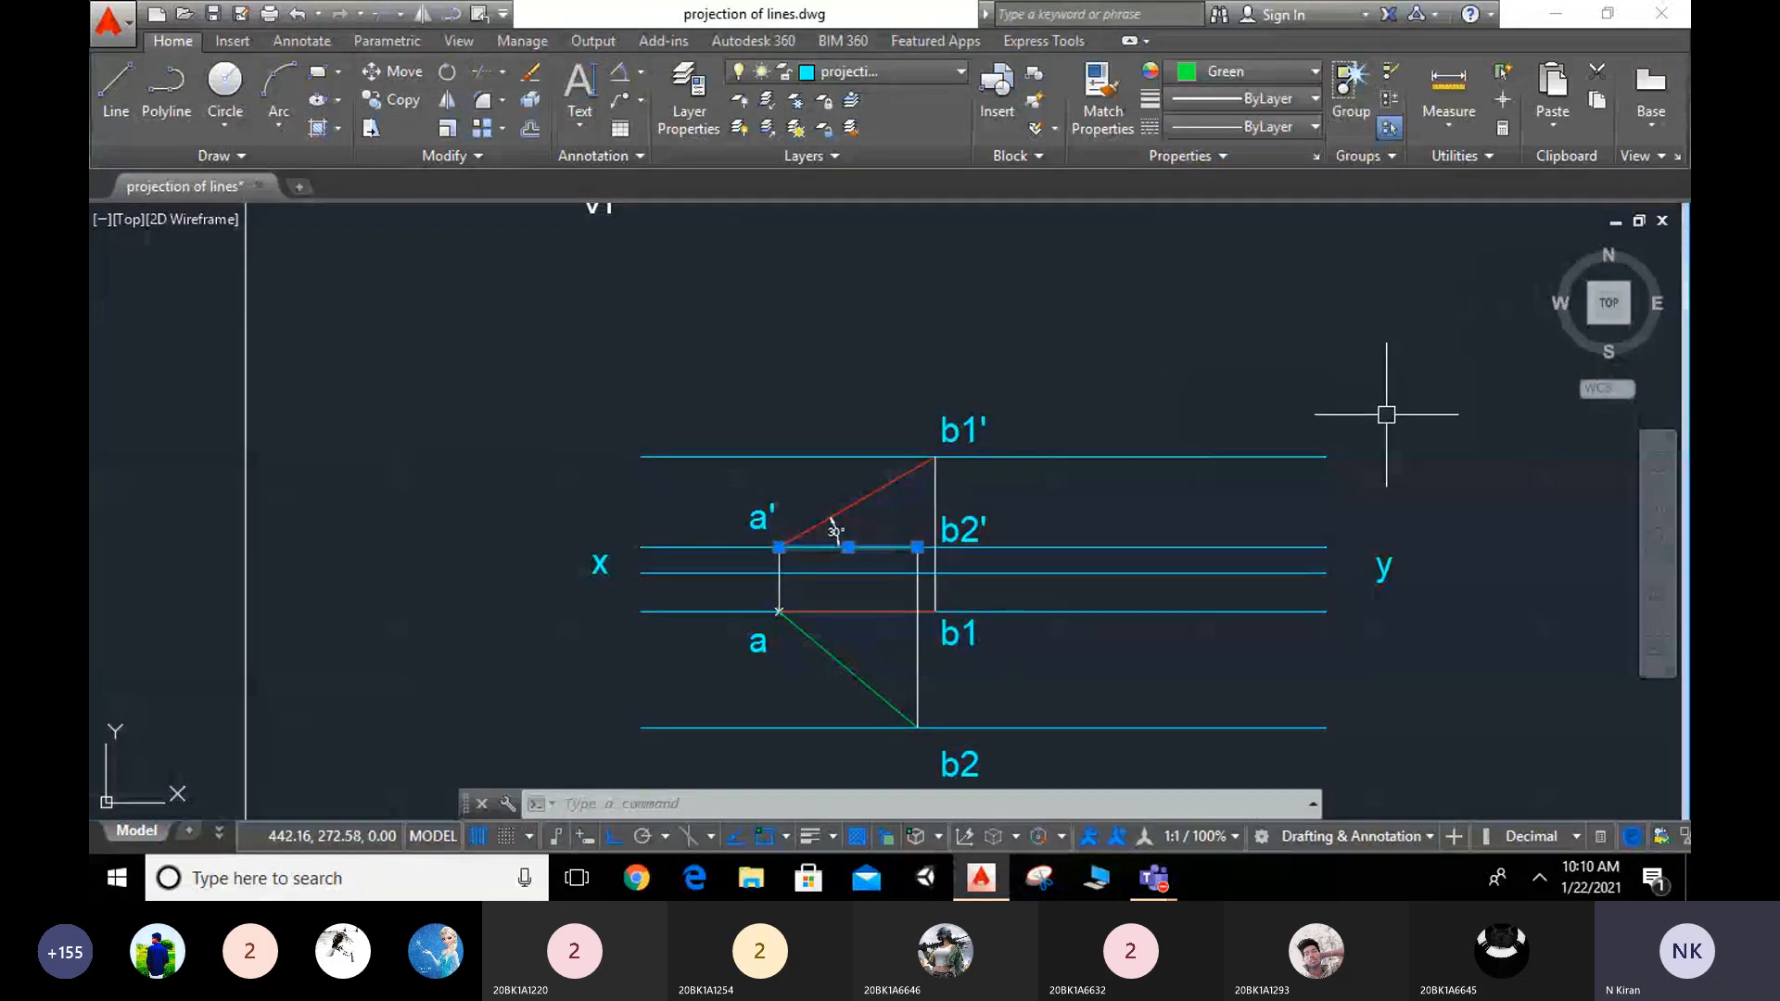
{"action": "left_click", "coordinate": [1409, 334]}
{"action": "key", "text": "Escape"}
{"action": "key", "text": "Escape"}
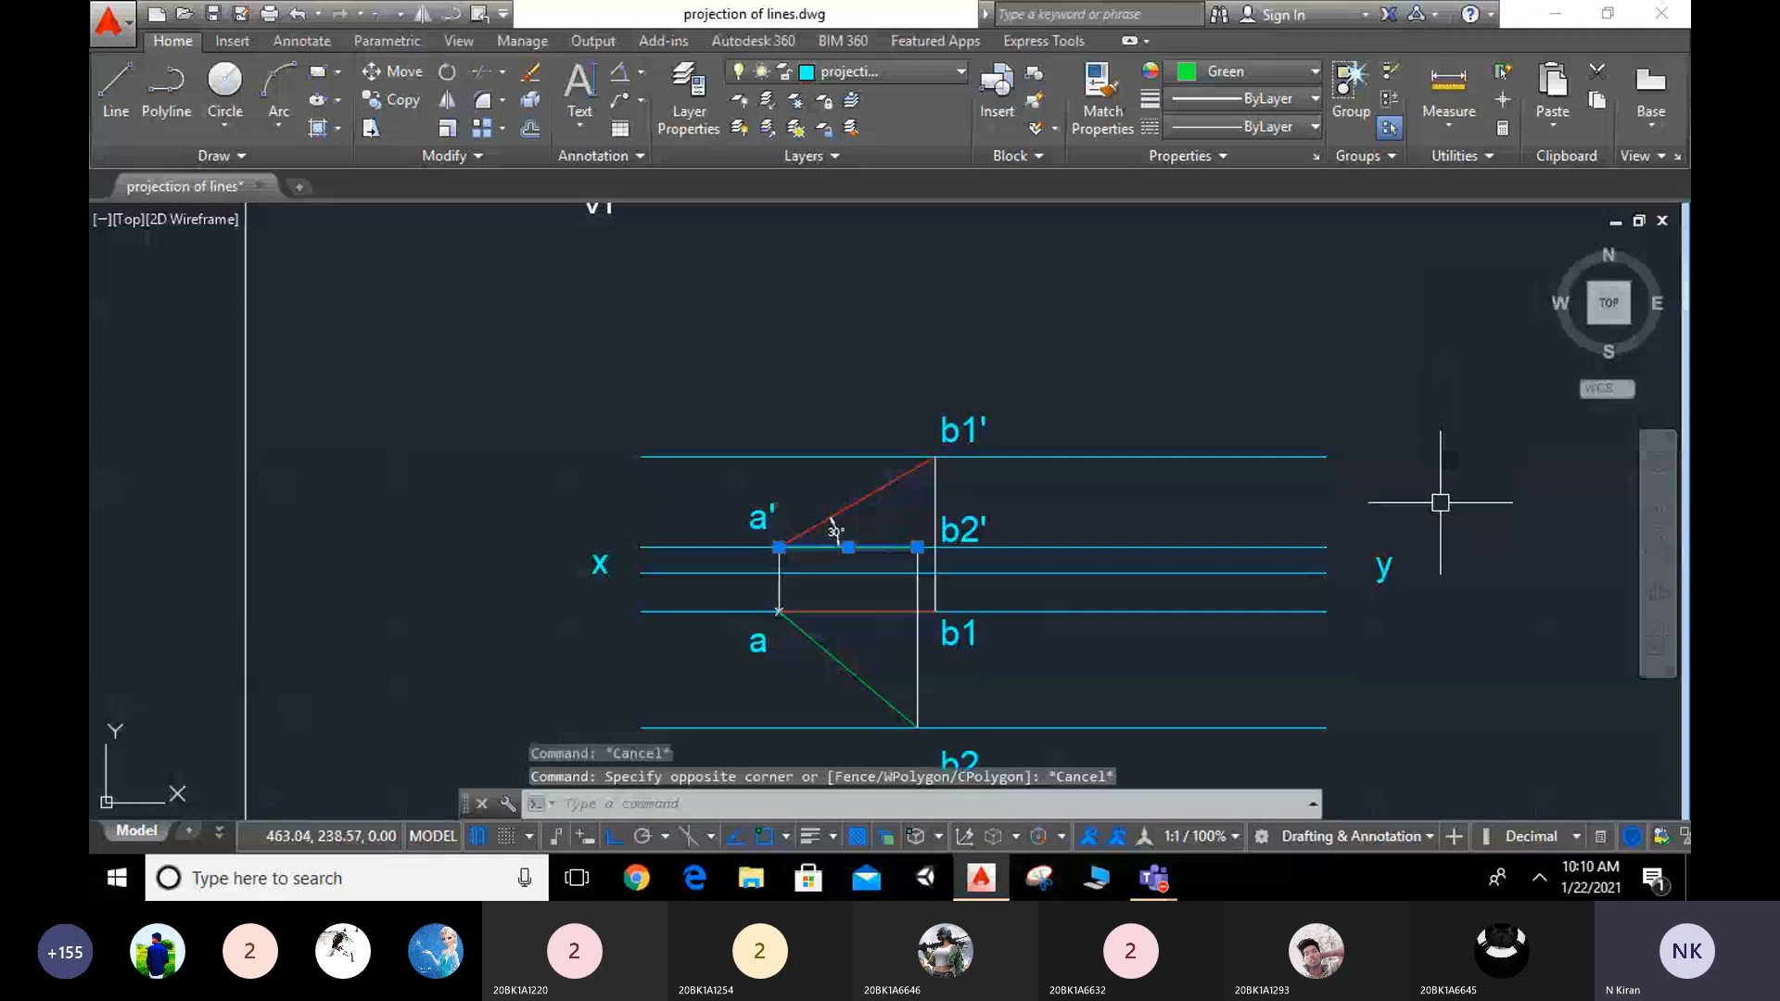
{"action": "middle_click_drag", "start_coordinate": [1409, 399], "coordinate": [1423, 345]}
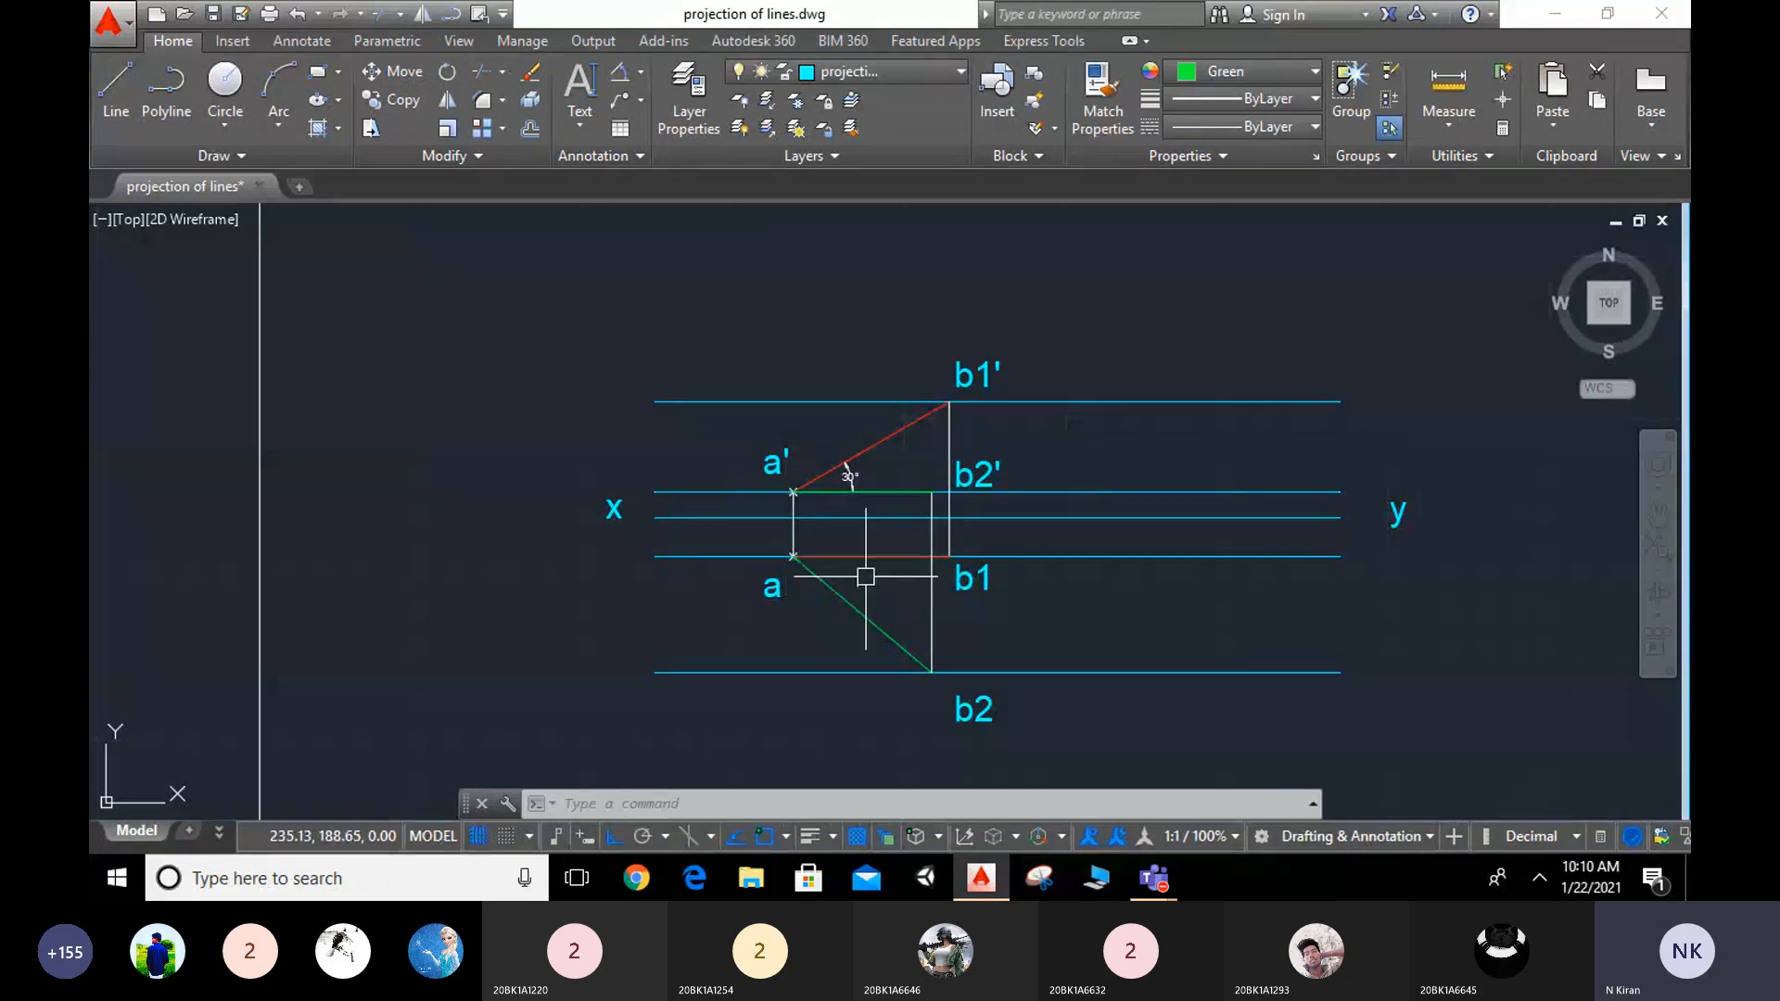
{"action": "key", "text": "Escape"}
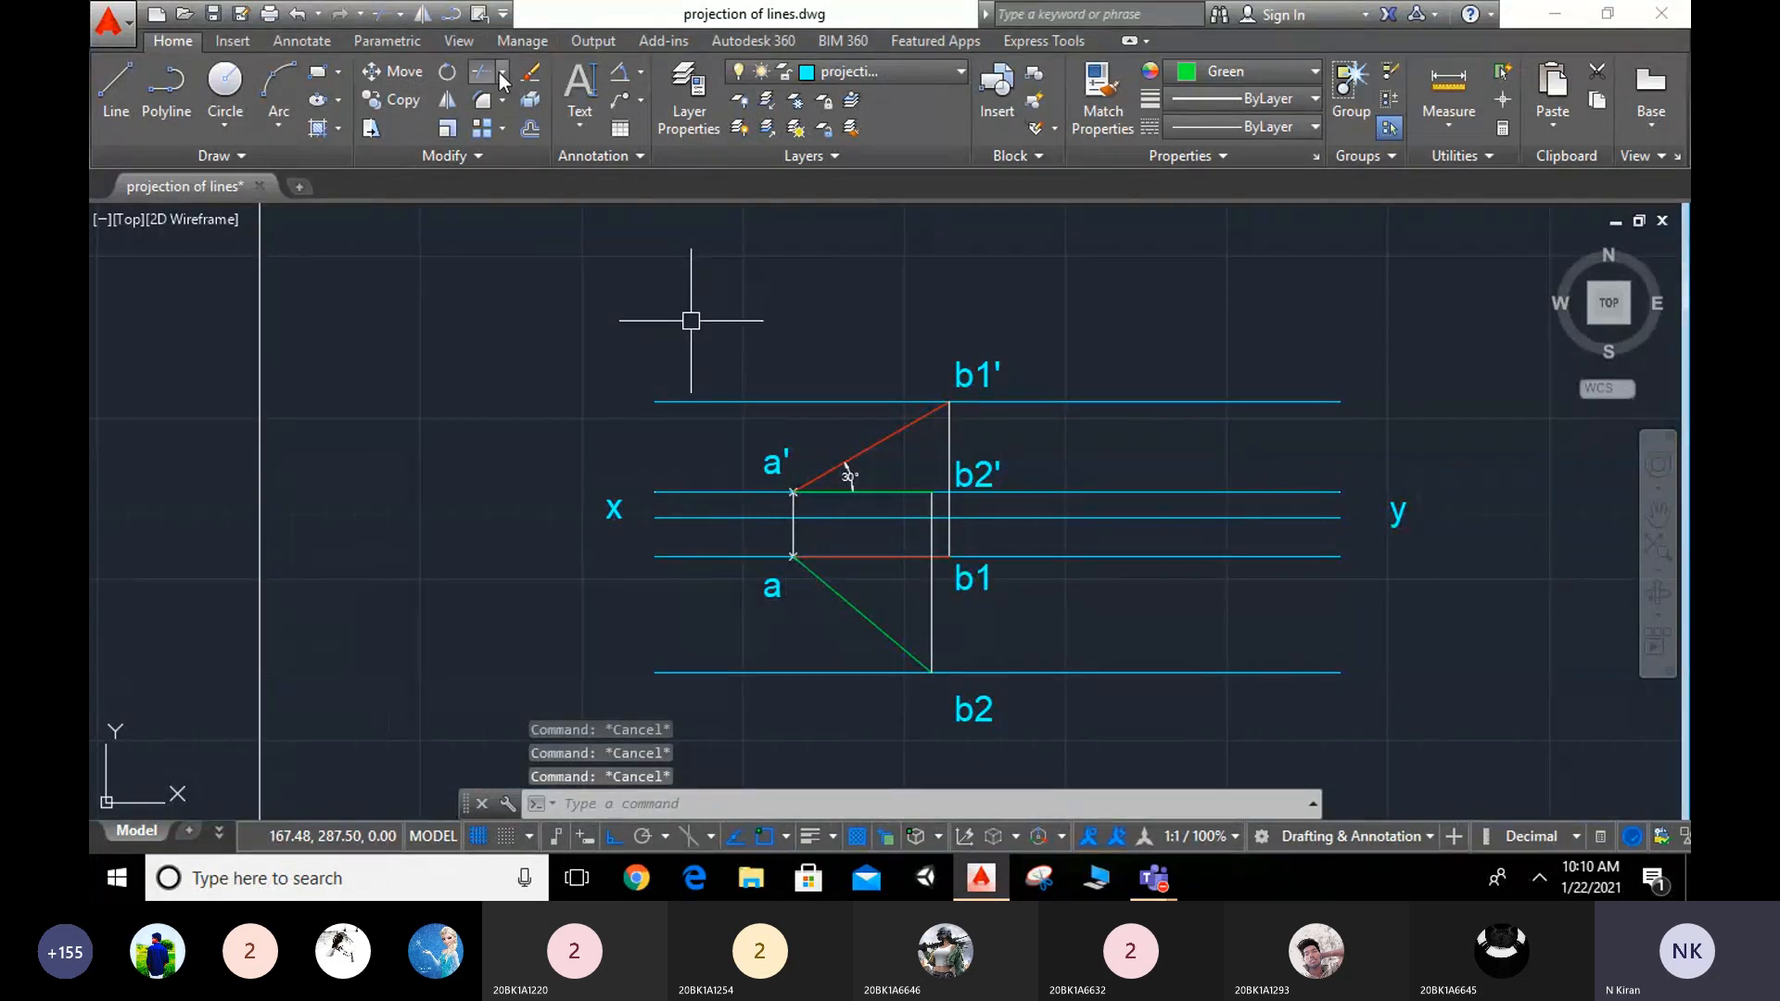
Step: Add an angular dimension at a between the red horizontal line to b1 and the green inclined line to b2
{"action": "left_click", "coordinate": [638, 74]}
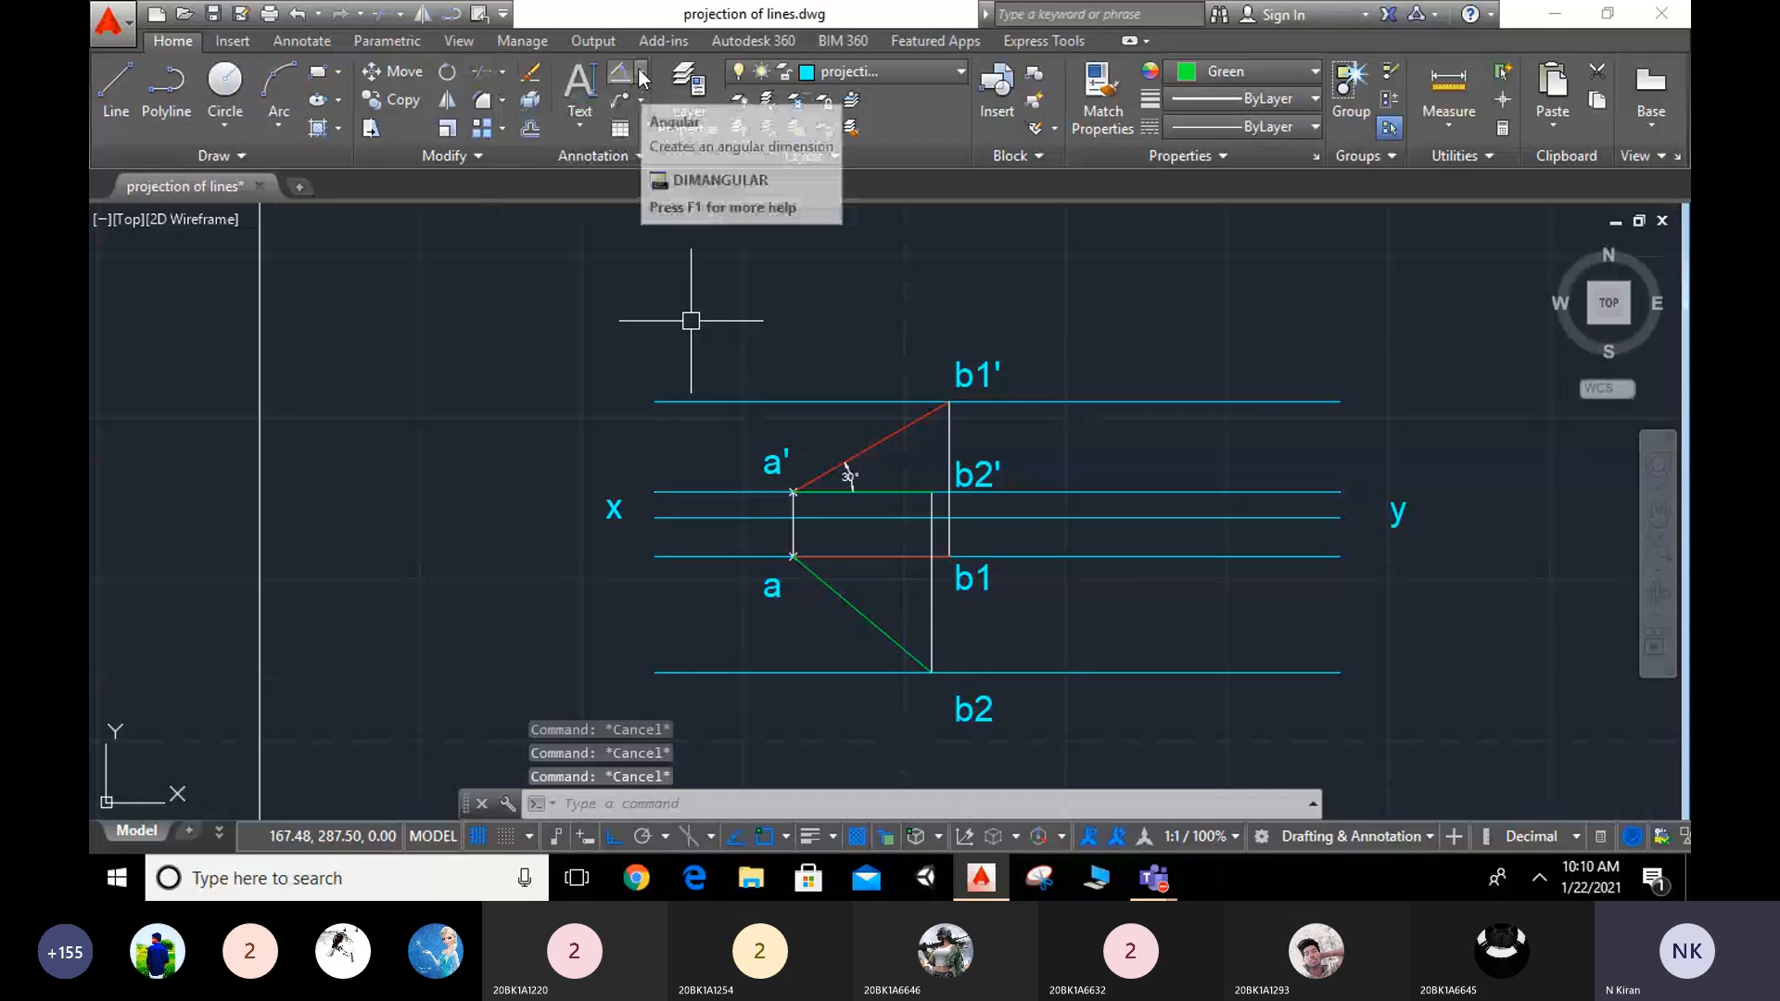
{"action": "left_click", "coordinate": [665, 132]}
{"action": "left_click", "coordinate": [904, 556]}
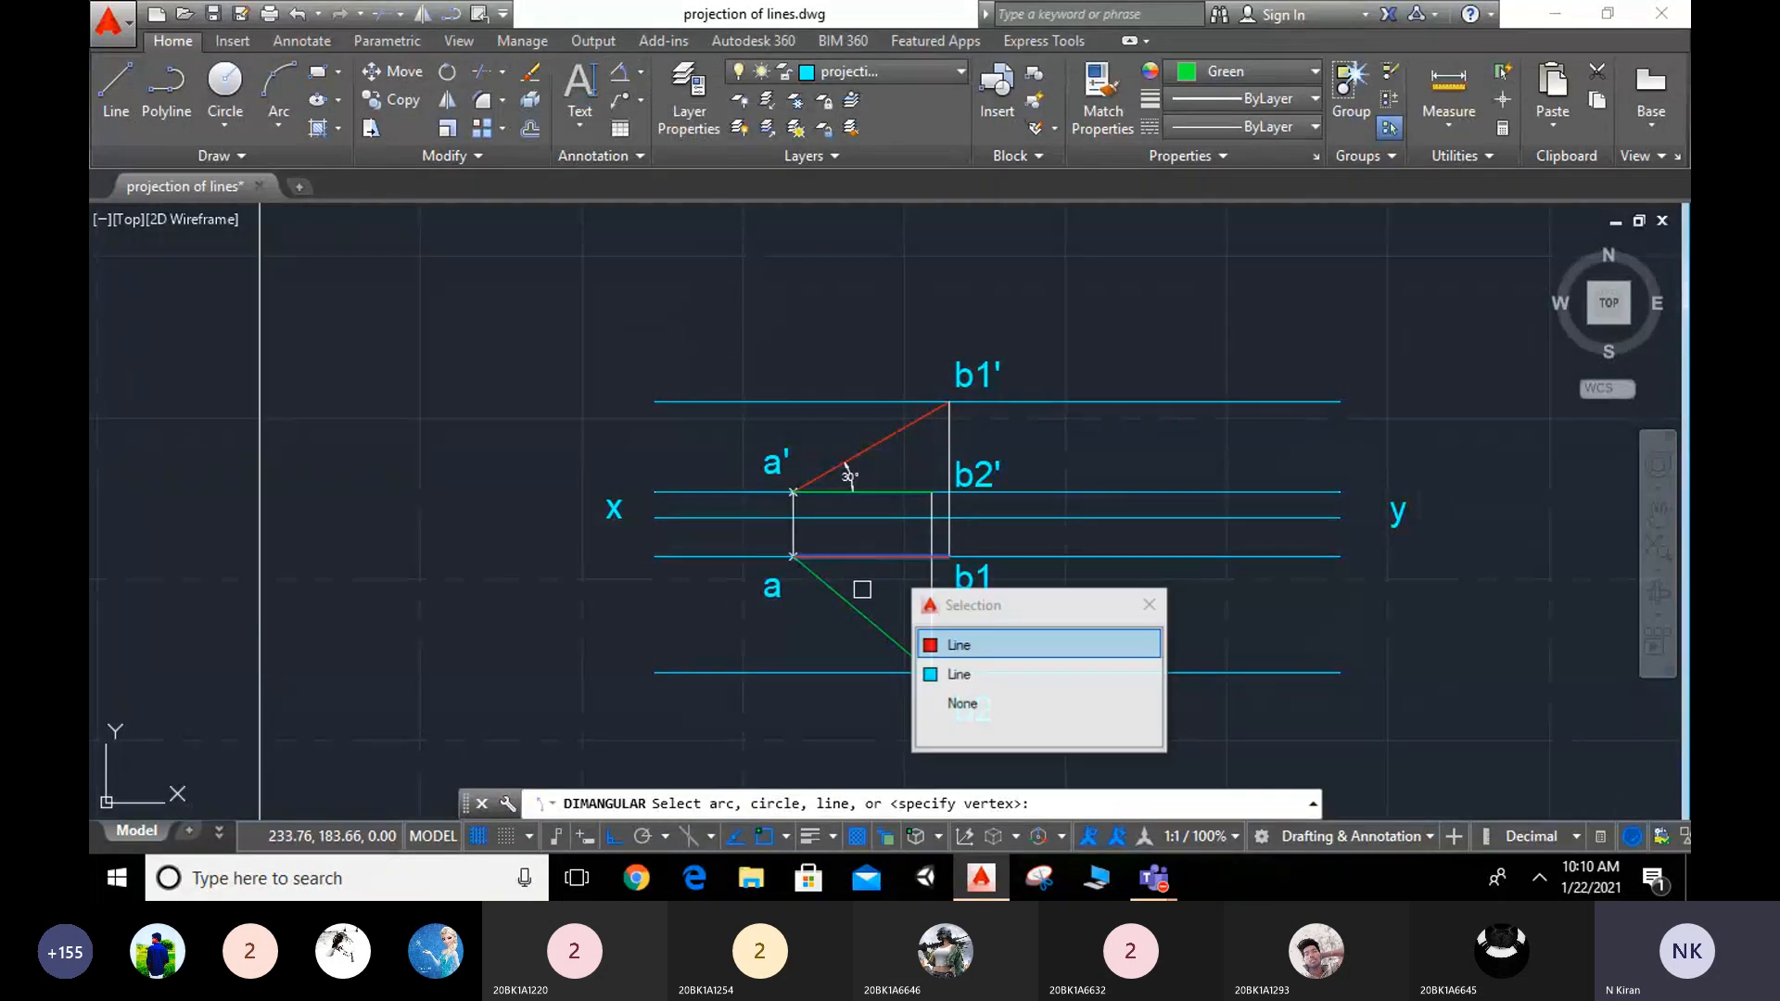
{"action": "left_click", "coordinate": [932, 646]}
{"action": "left_click", "coordinate": [846, 600]}
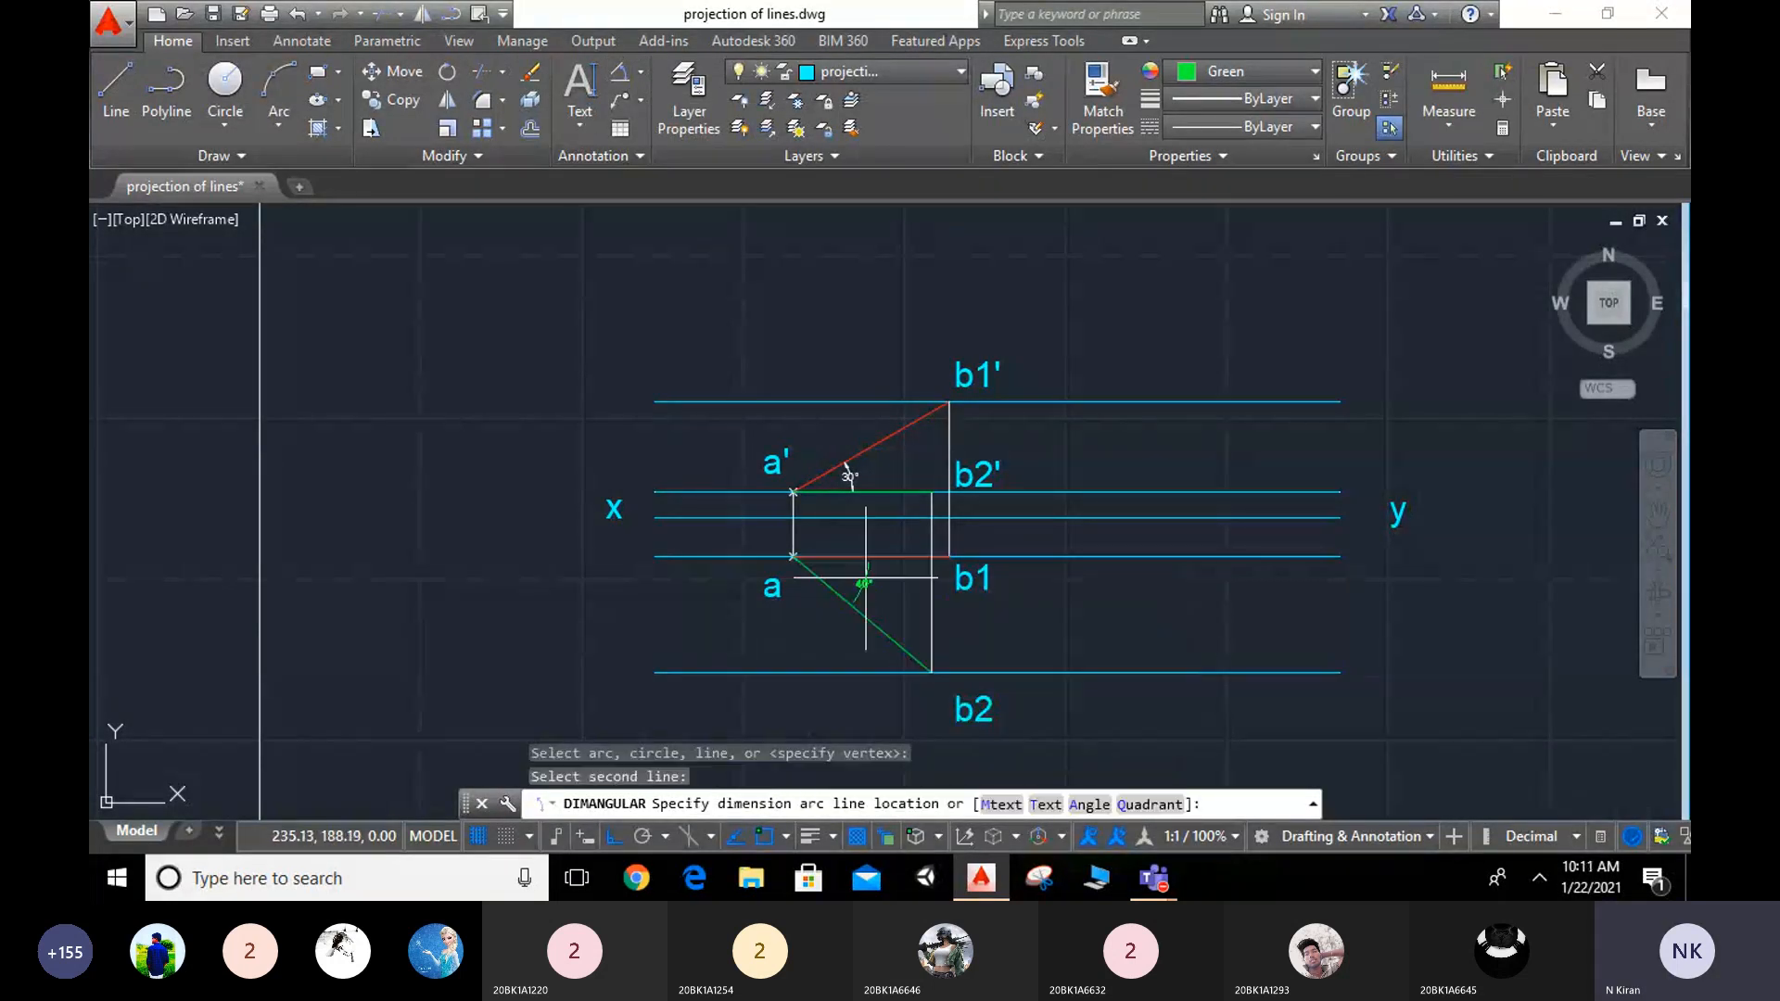
{"action": "left_click", "coordinate": [863, 575]}
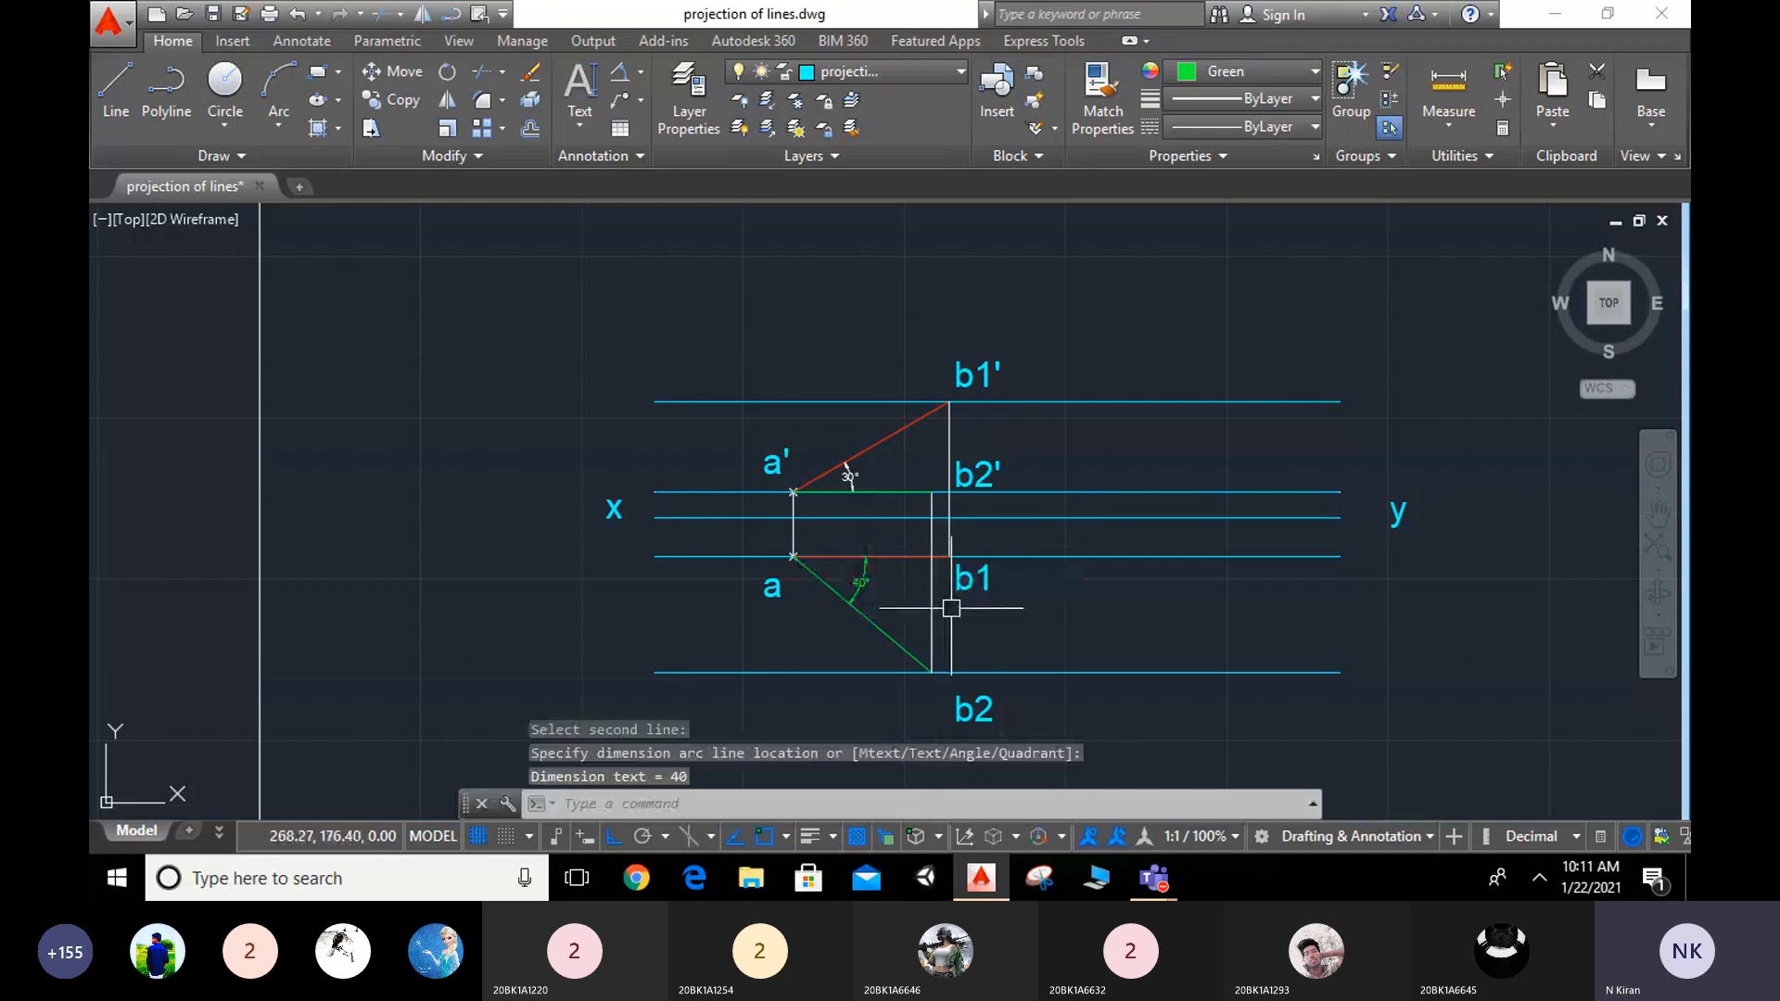
{"action": "key", "text": "Escape"}
{"action": "key", "text": "Escape"}
Step: Change the colour of the angular dimension at a to ByBlock
{"action": "left_click", "coordinate": [859, 584]}
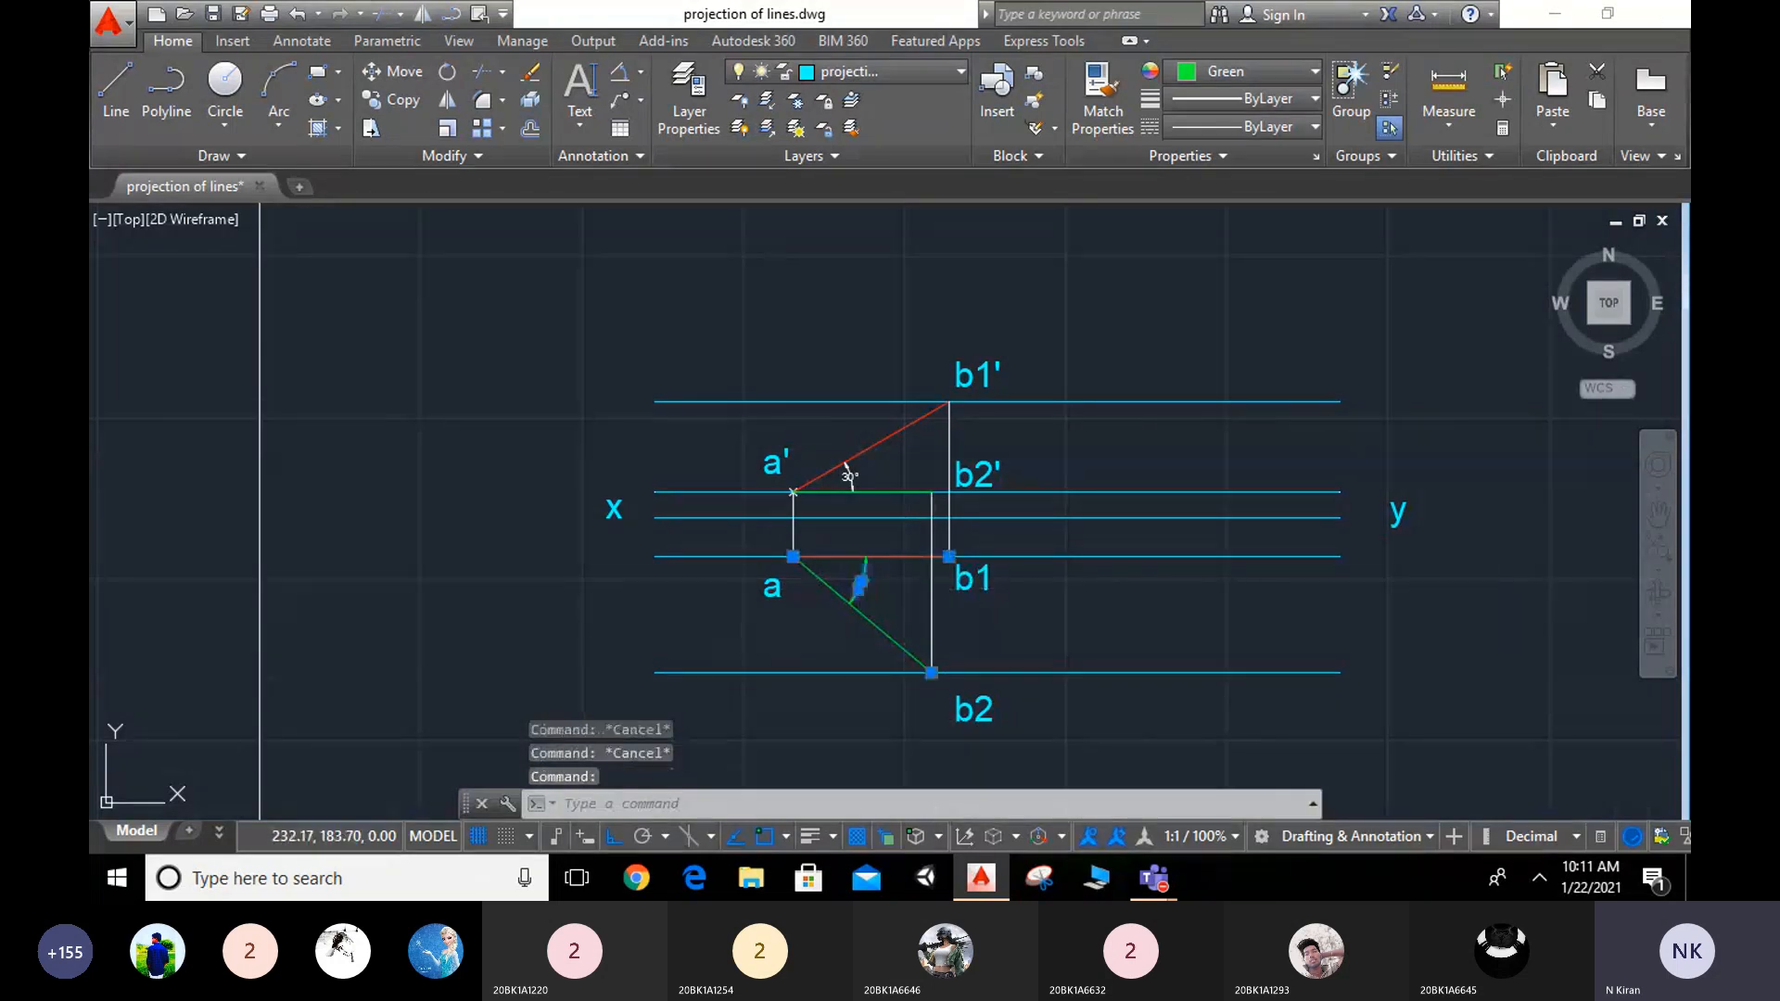
{"action": "double_click", "coordinate": [859, 584]}
{"action": "key", "text": "Escape"}
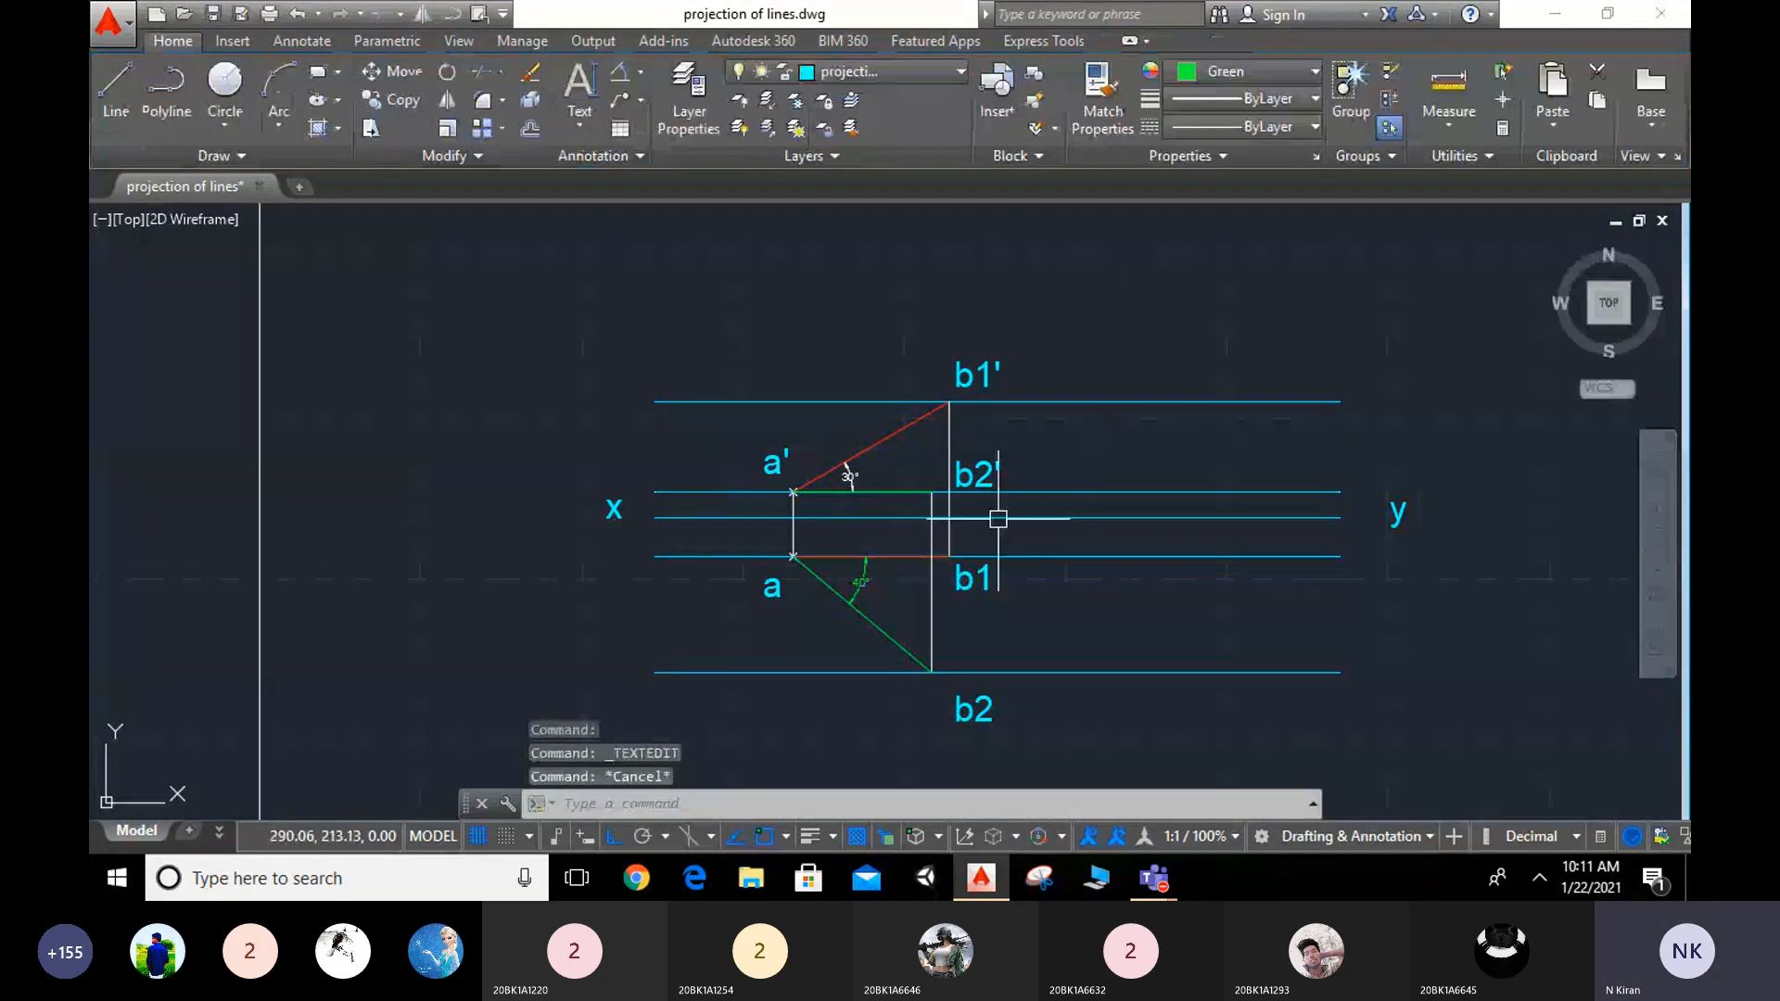
{"action": "left_click", "coordinate": [1212, 64]}
{"action": "left_click", "coordinate": [1213, 130]}
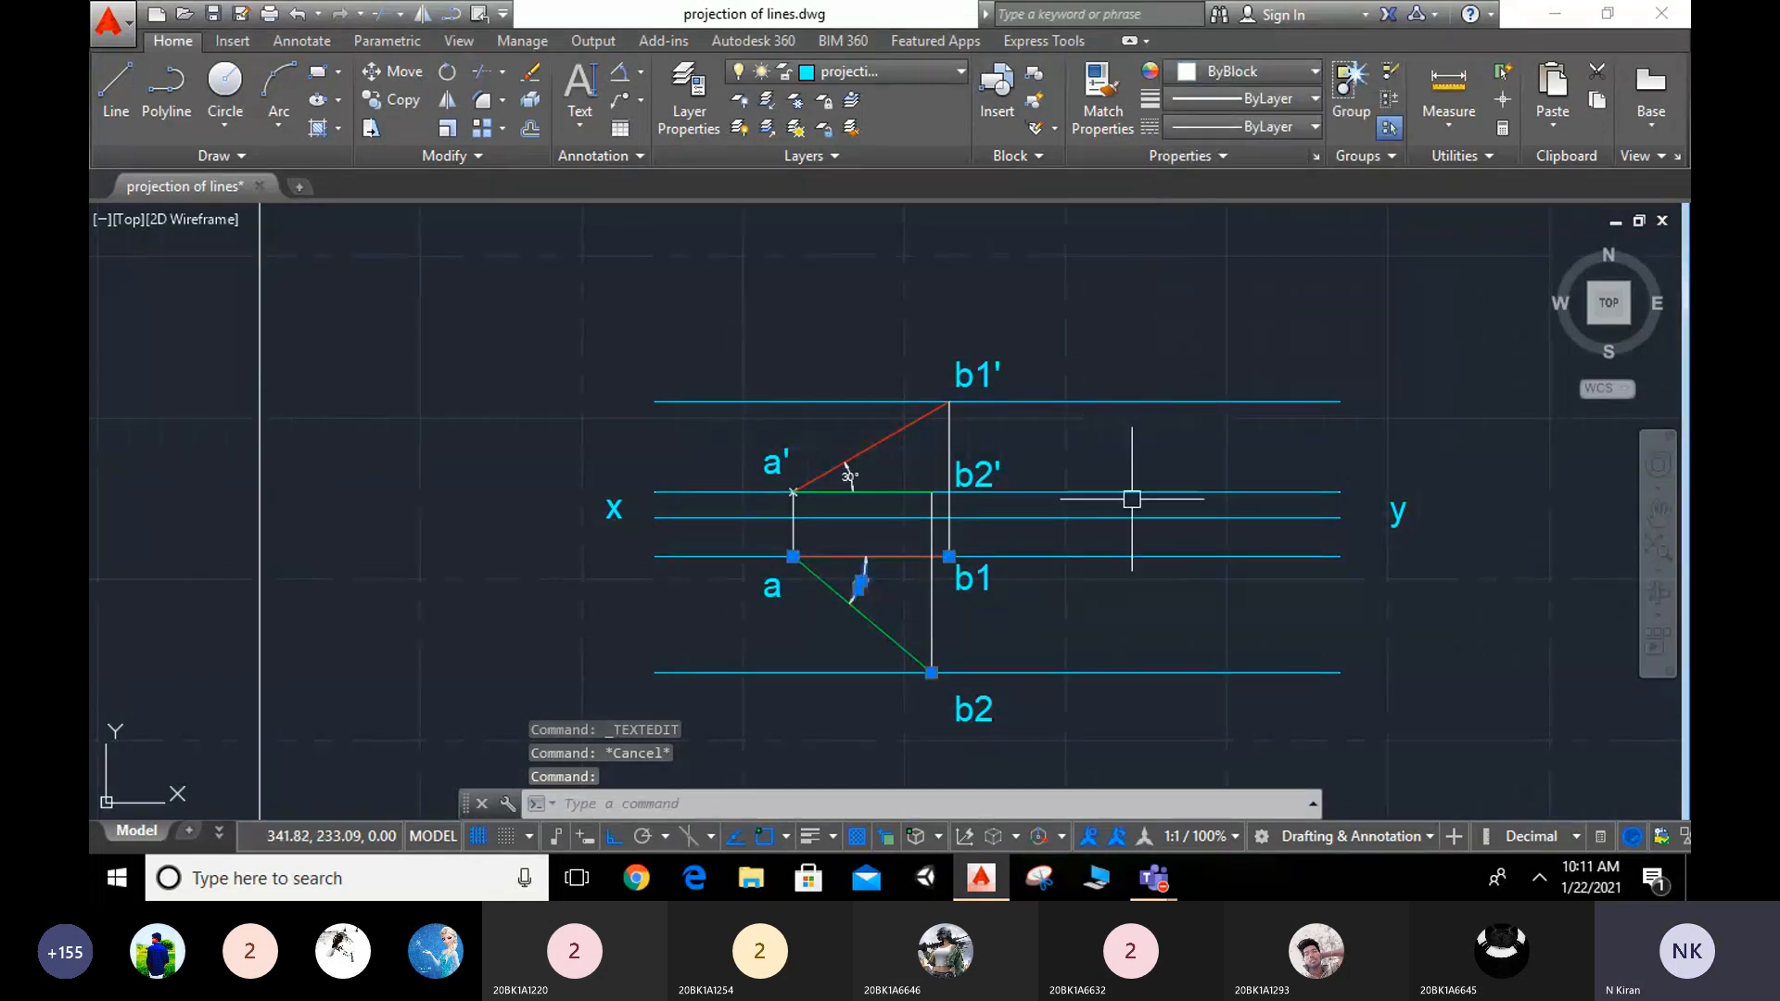
{"action": "left_click", "coordinate": [1286, 274]}
{"action": "key", "text": "Escape"}
{"action": "key", "text": "Escape"}
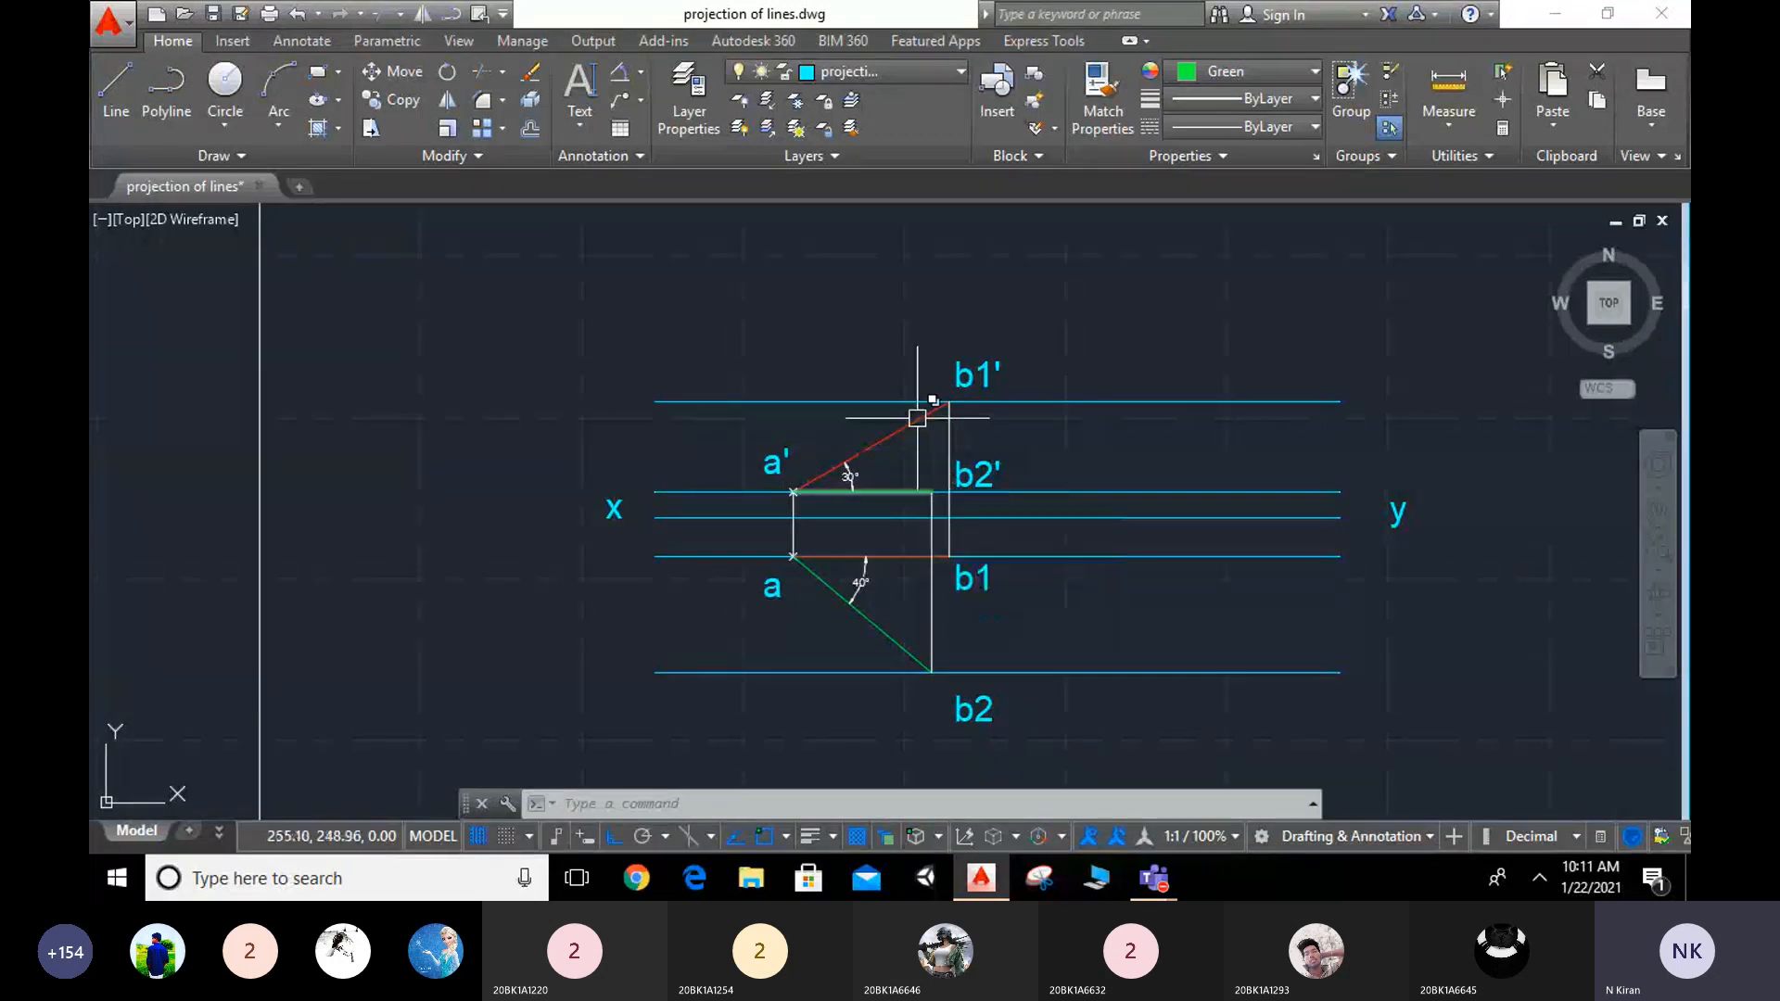
Step: Draw a circle centred on a' with its radius reaching the end of the green horizontal line at b2'
{"action": "left_click", "coordinate": [224, 93]}
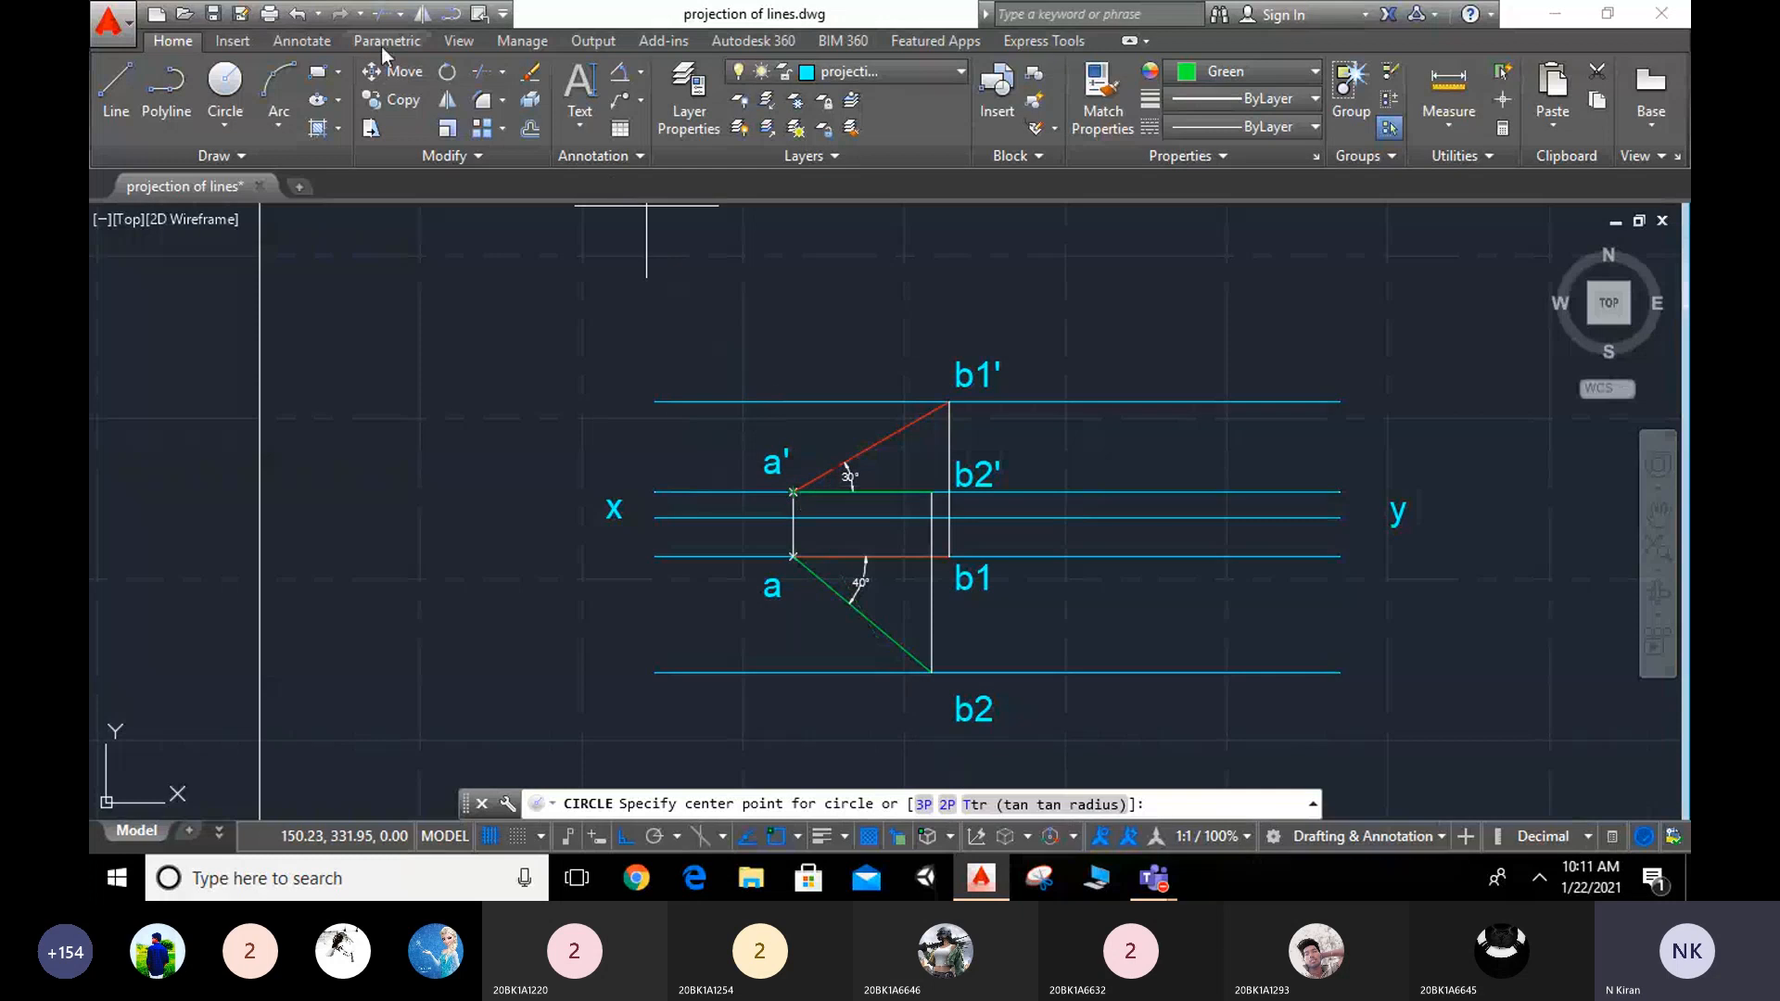
{"action": "left_click", "coordinate": [223, 88]}
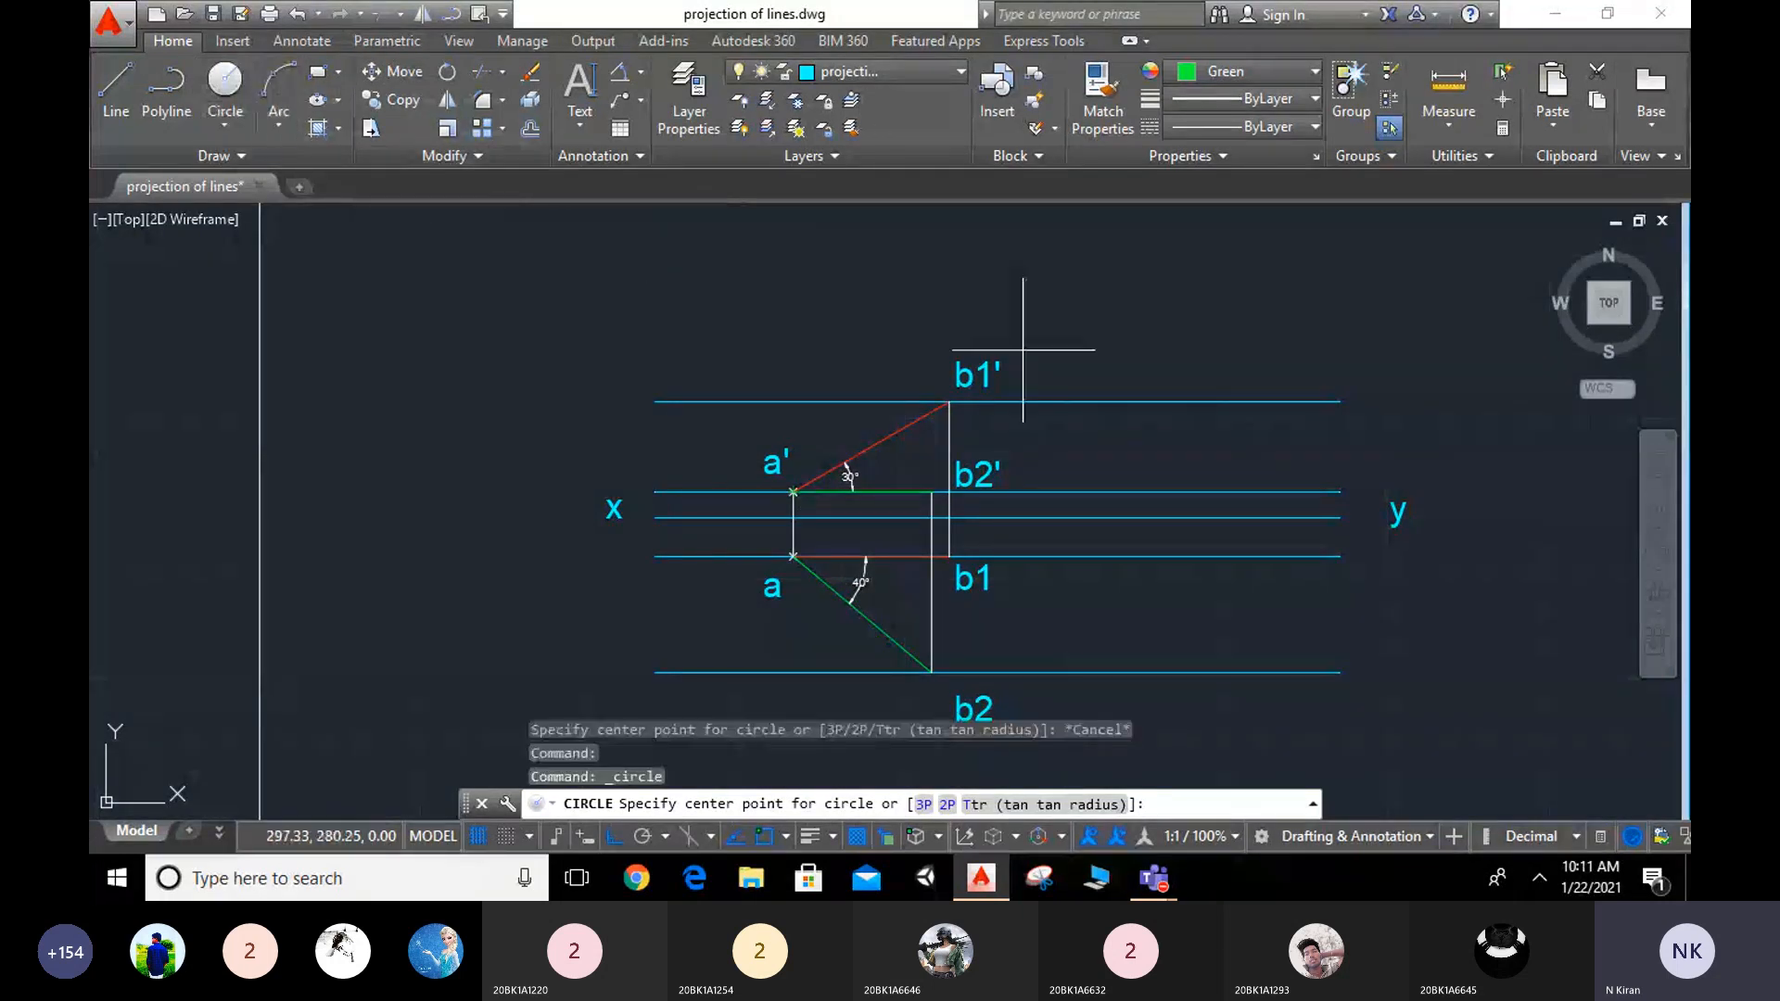
{"action": "left_click", "coordinate": [858, 492]}
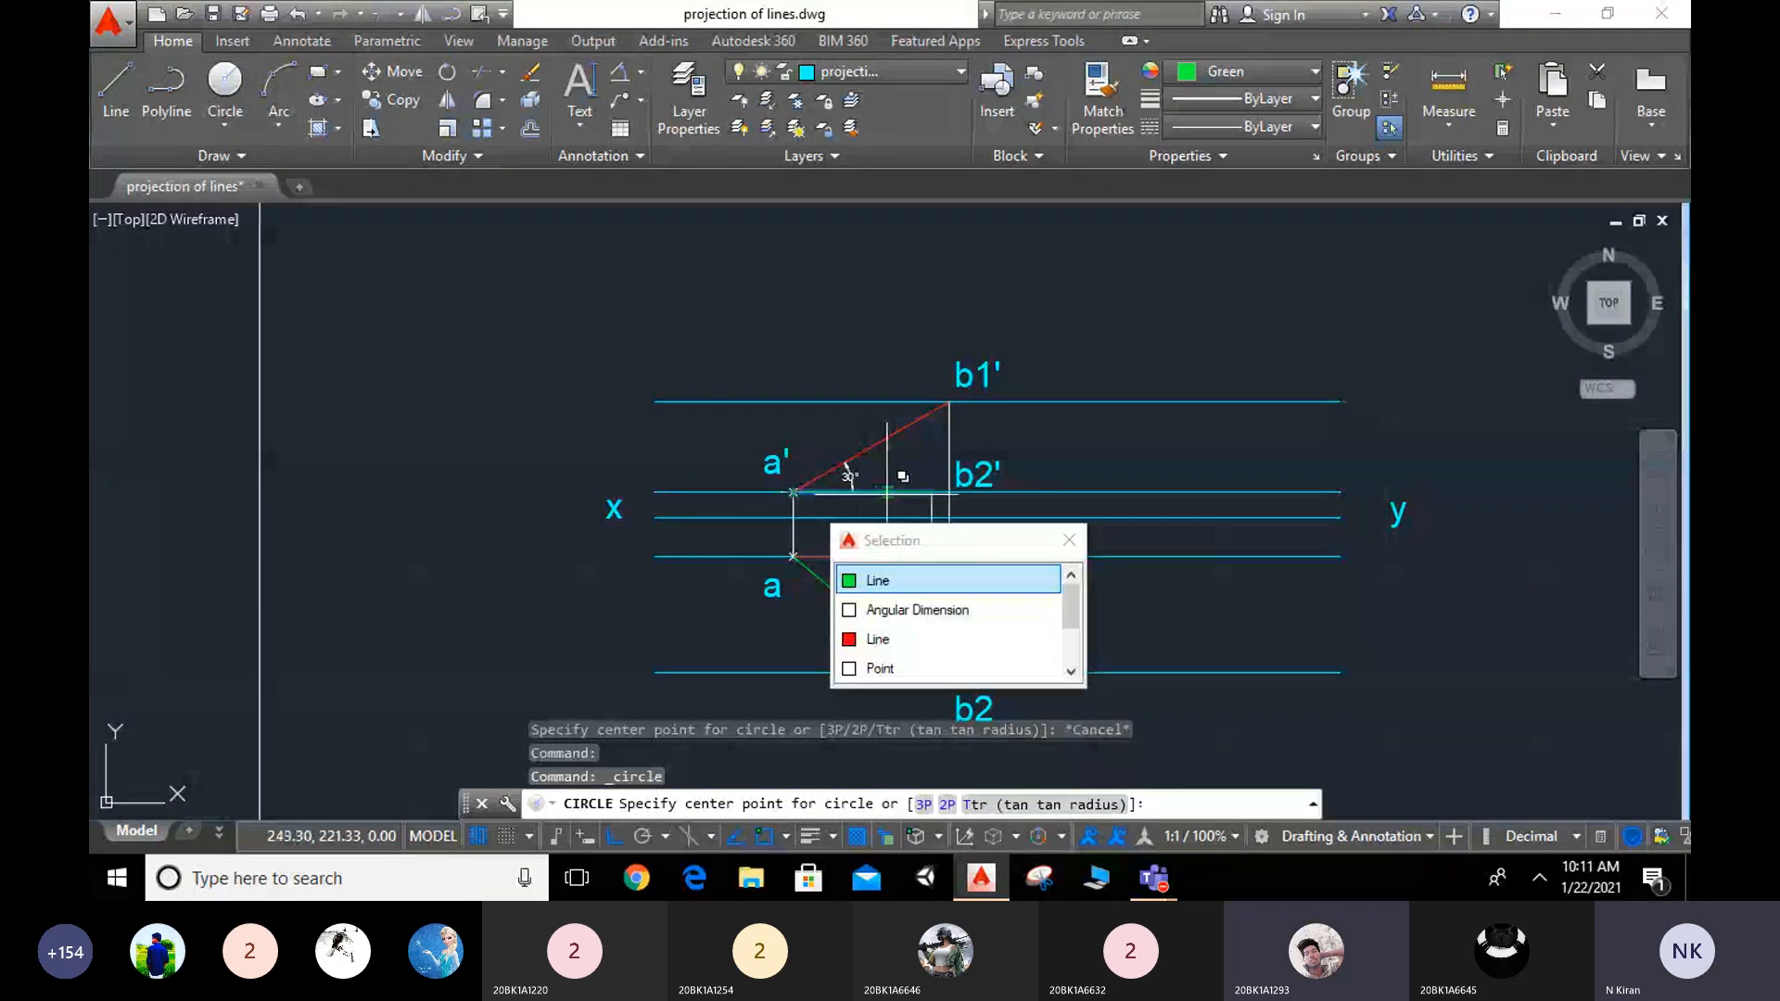
{"action": "left_click", "coordinate": [851, 582]}
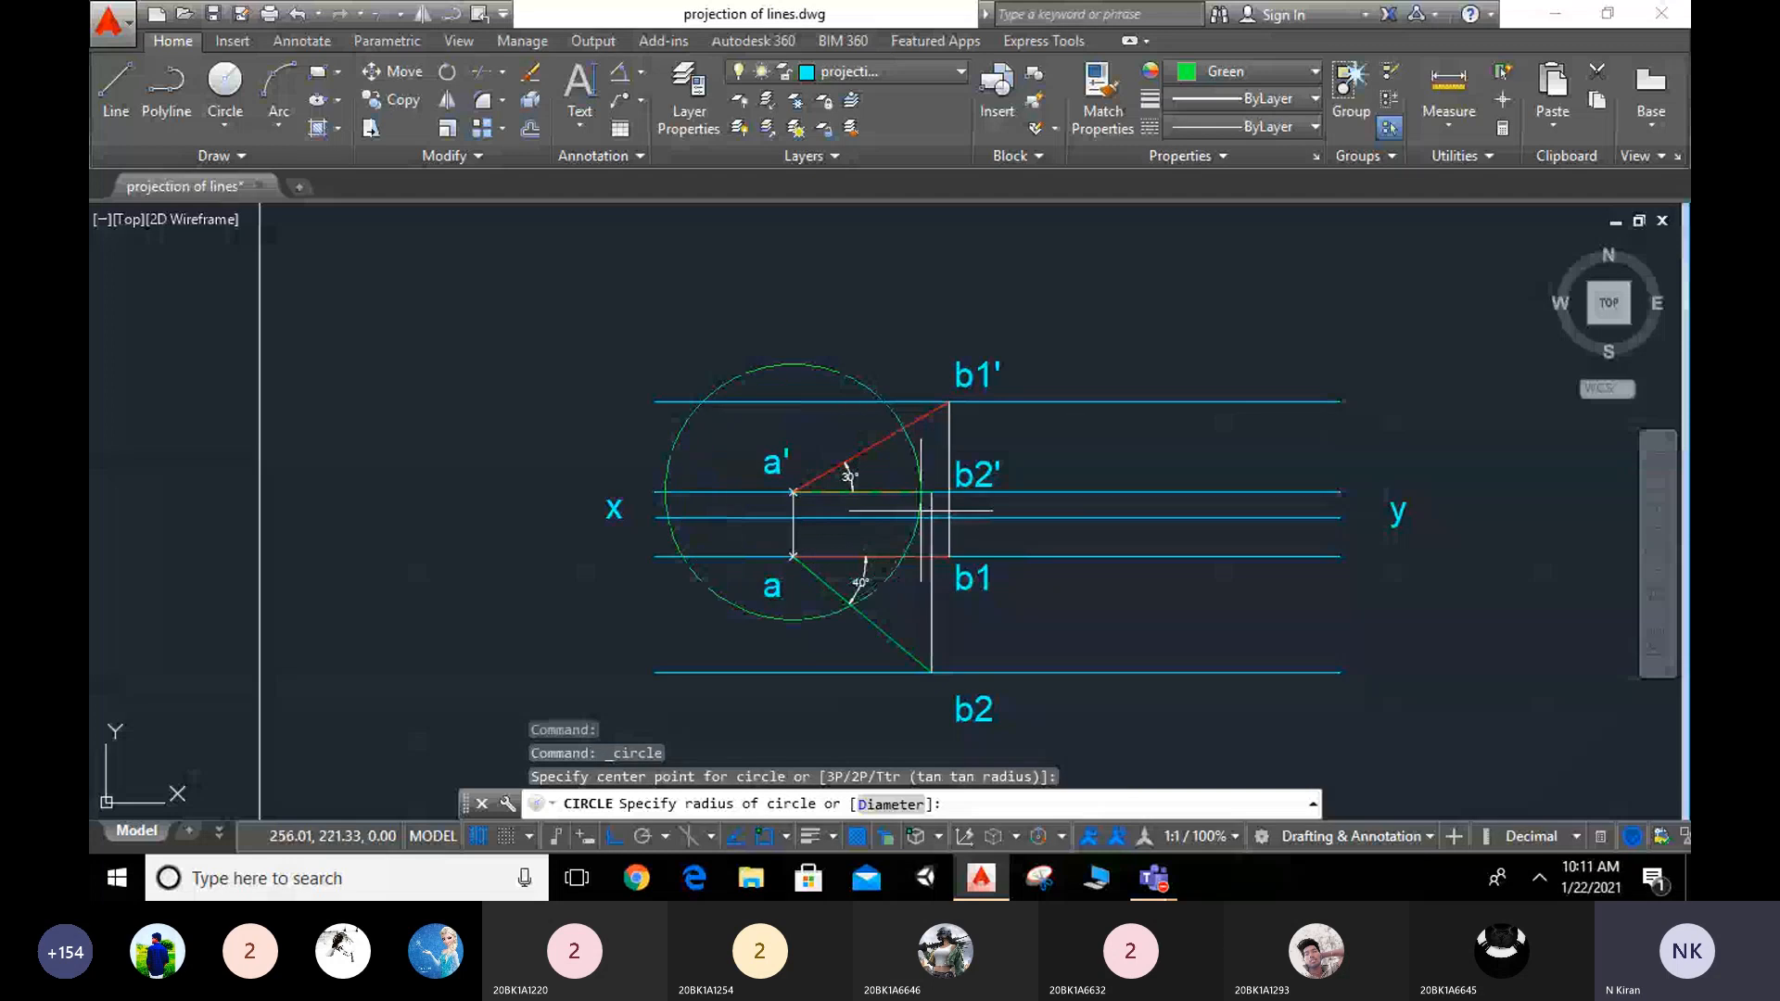
{"action": "left_click", "coordinate": [936, 504]}
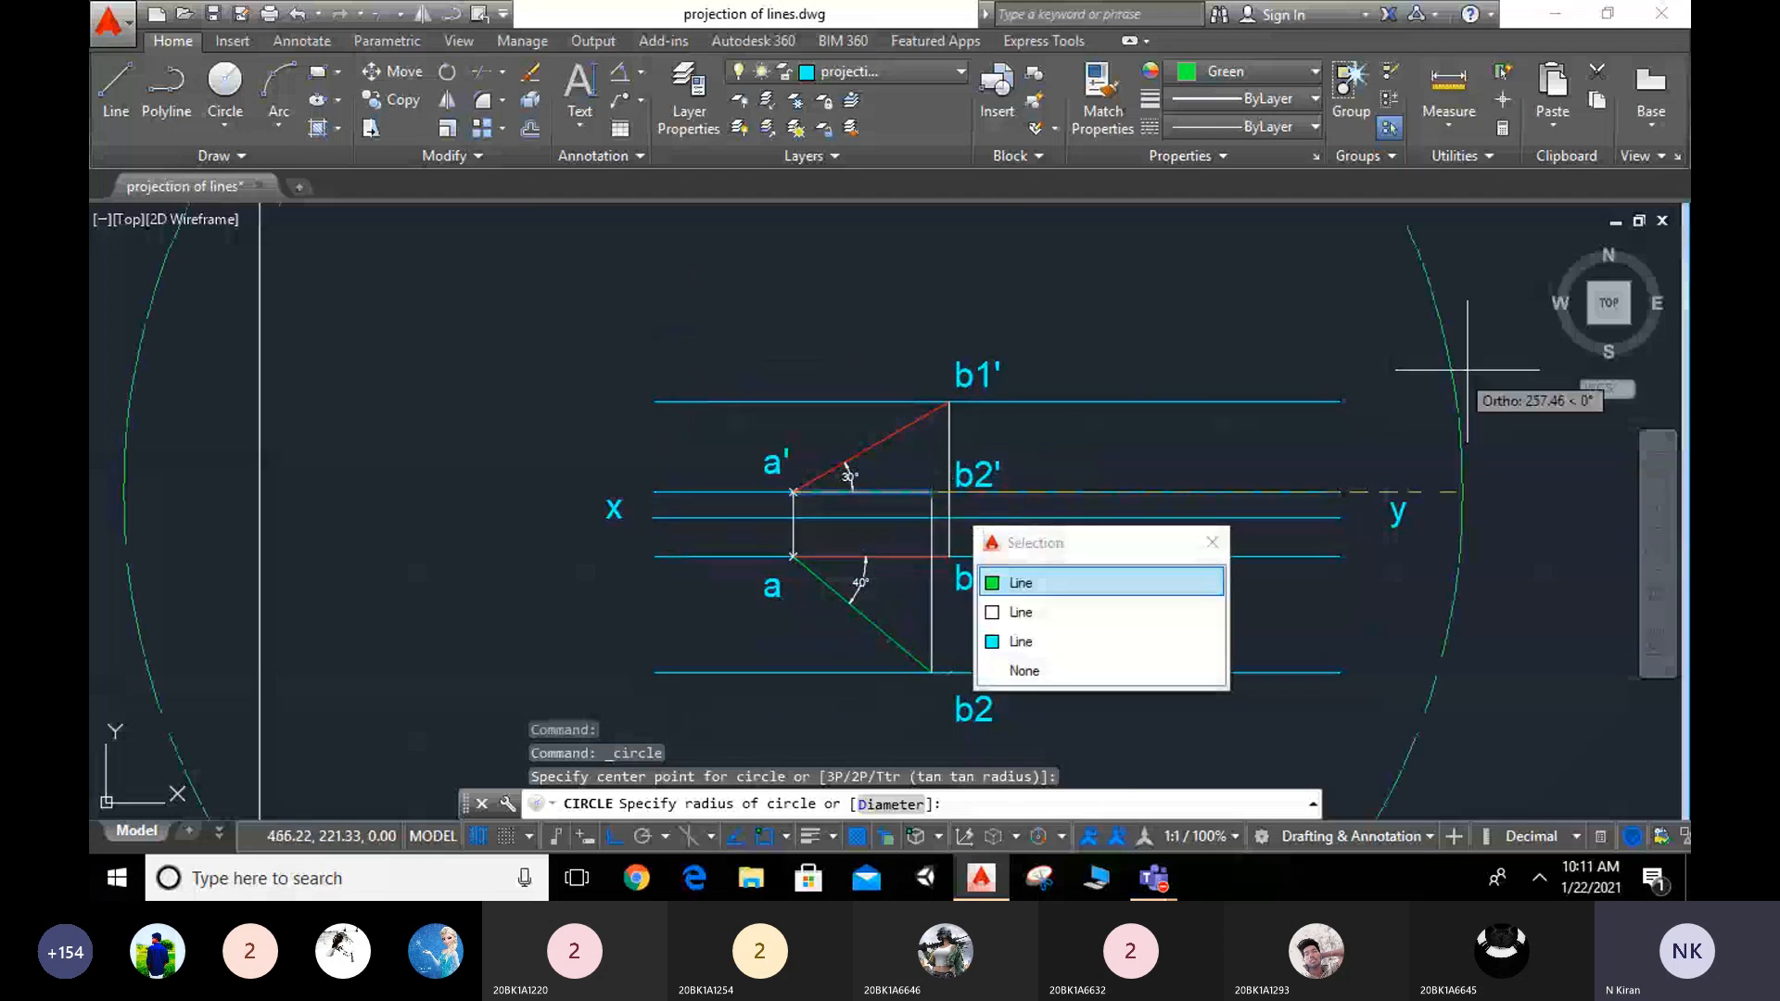
{"action": "left_click", "coordinate": [936, 485]}
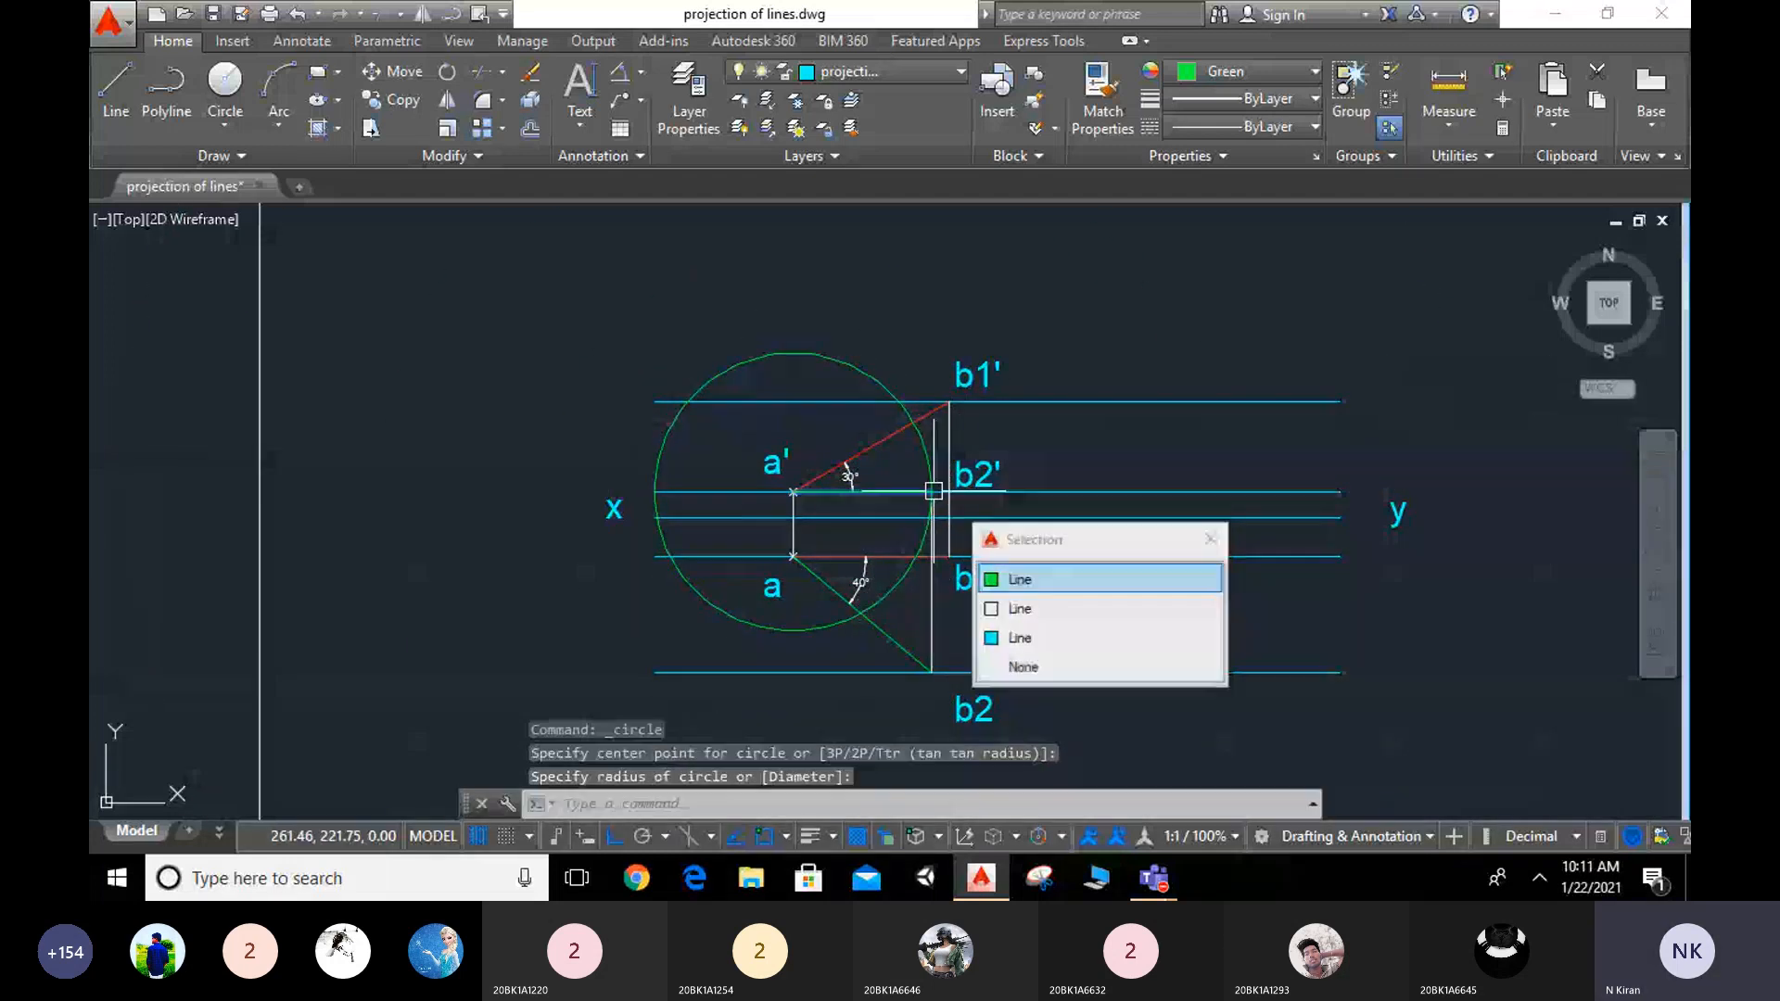
{"action": "left_click", "coordinate": [1408, 273]}
{"action": "key", "text": "Escape"}
{"action": "key", "text": "Escape"}
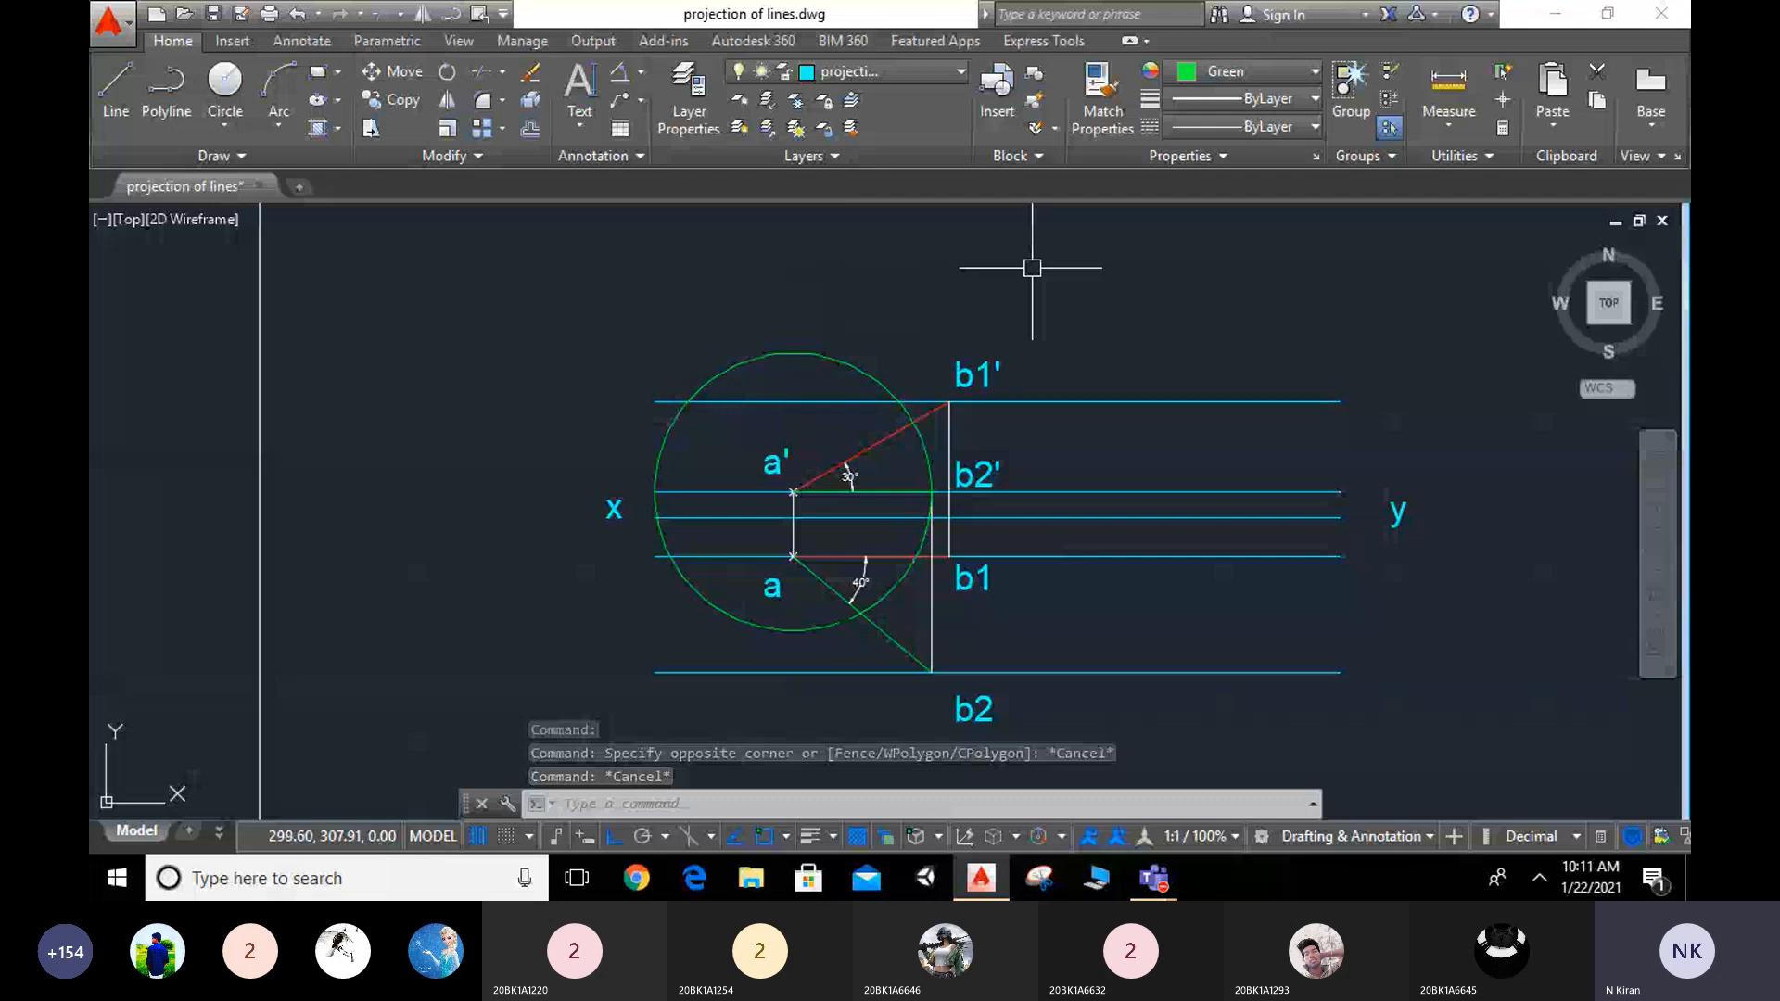
Step: Trim the circle to the arc rising from the b2' end up to the horizontal line through b1'
{"action": "type", "text": "TR"}
{"action": "key", "text": "Return"}
{"action": "key", "text": "Return"}
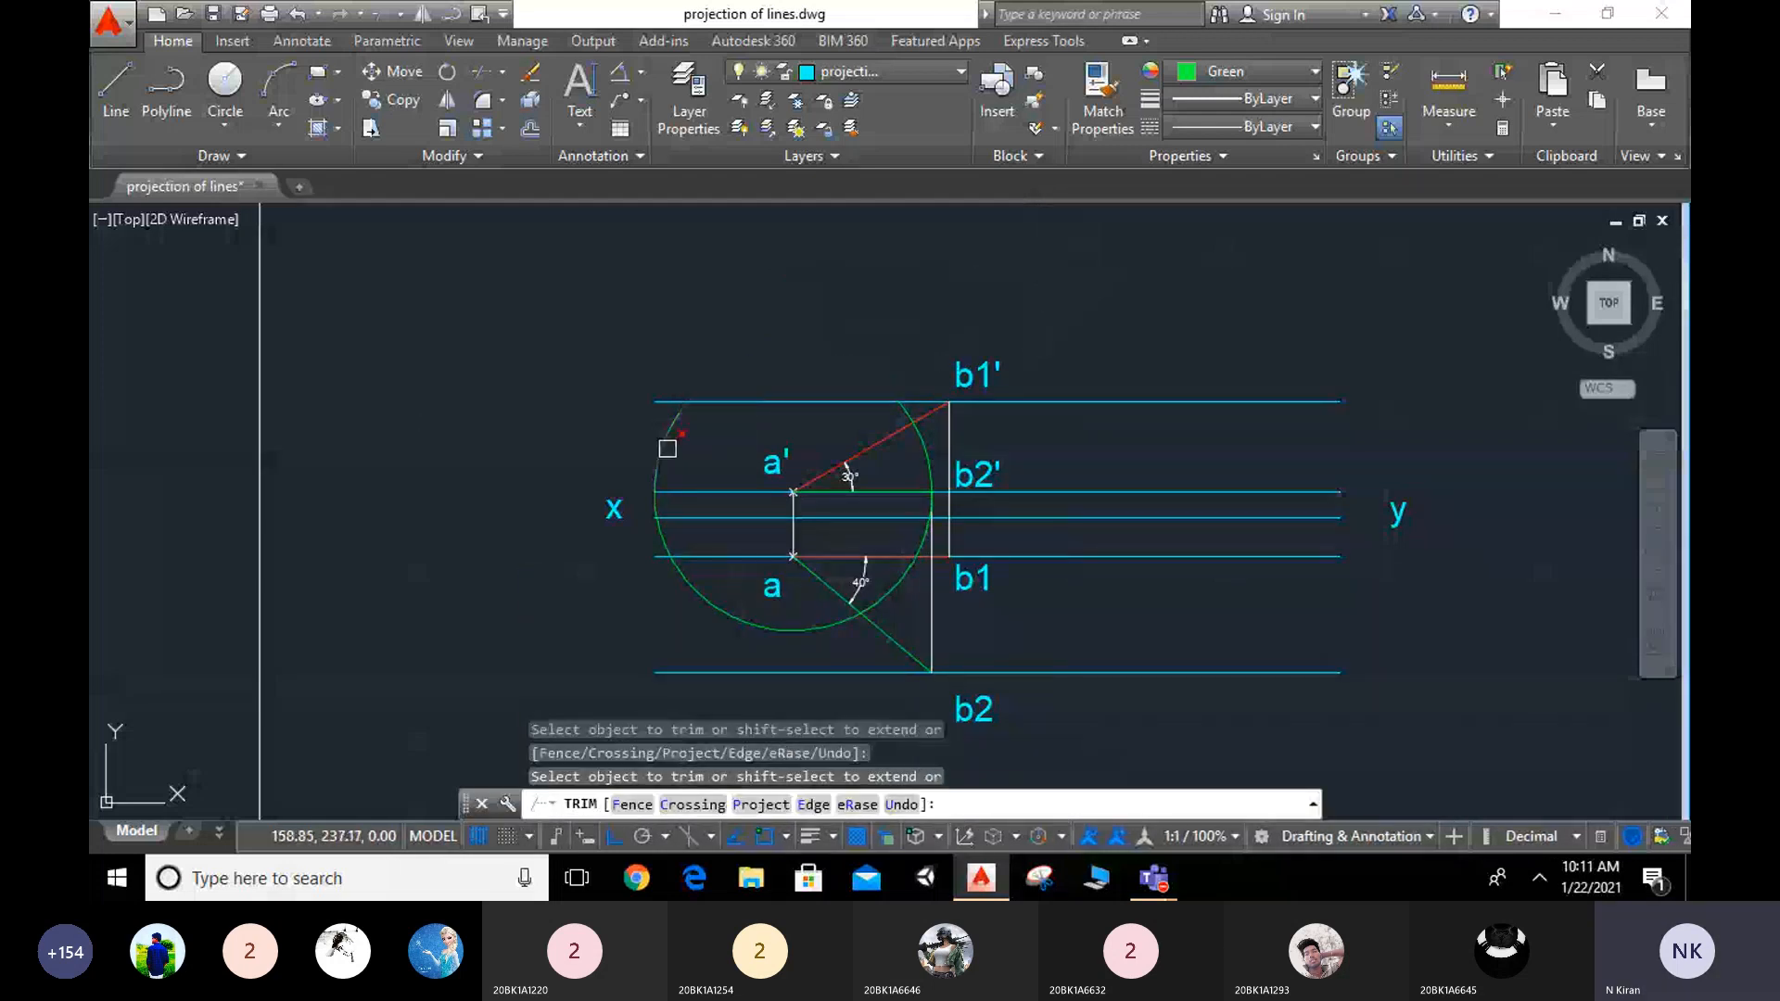
{"action": "left_click", "coordinate": [890, 592]}
{"action": "scroll", "coordinate": [927, 538], "scroll_direction": "up", "scroll_amount": 6}
{"action": "left_click", "coordinate": [930, 536]}
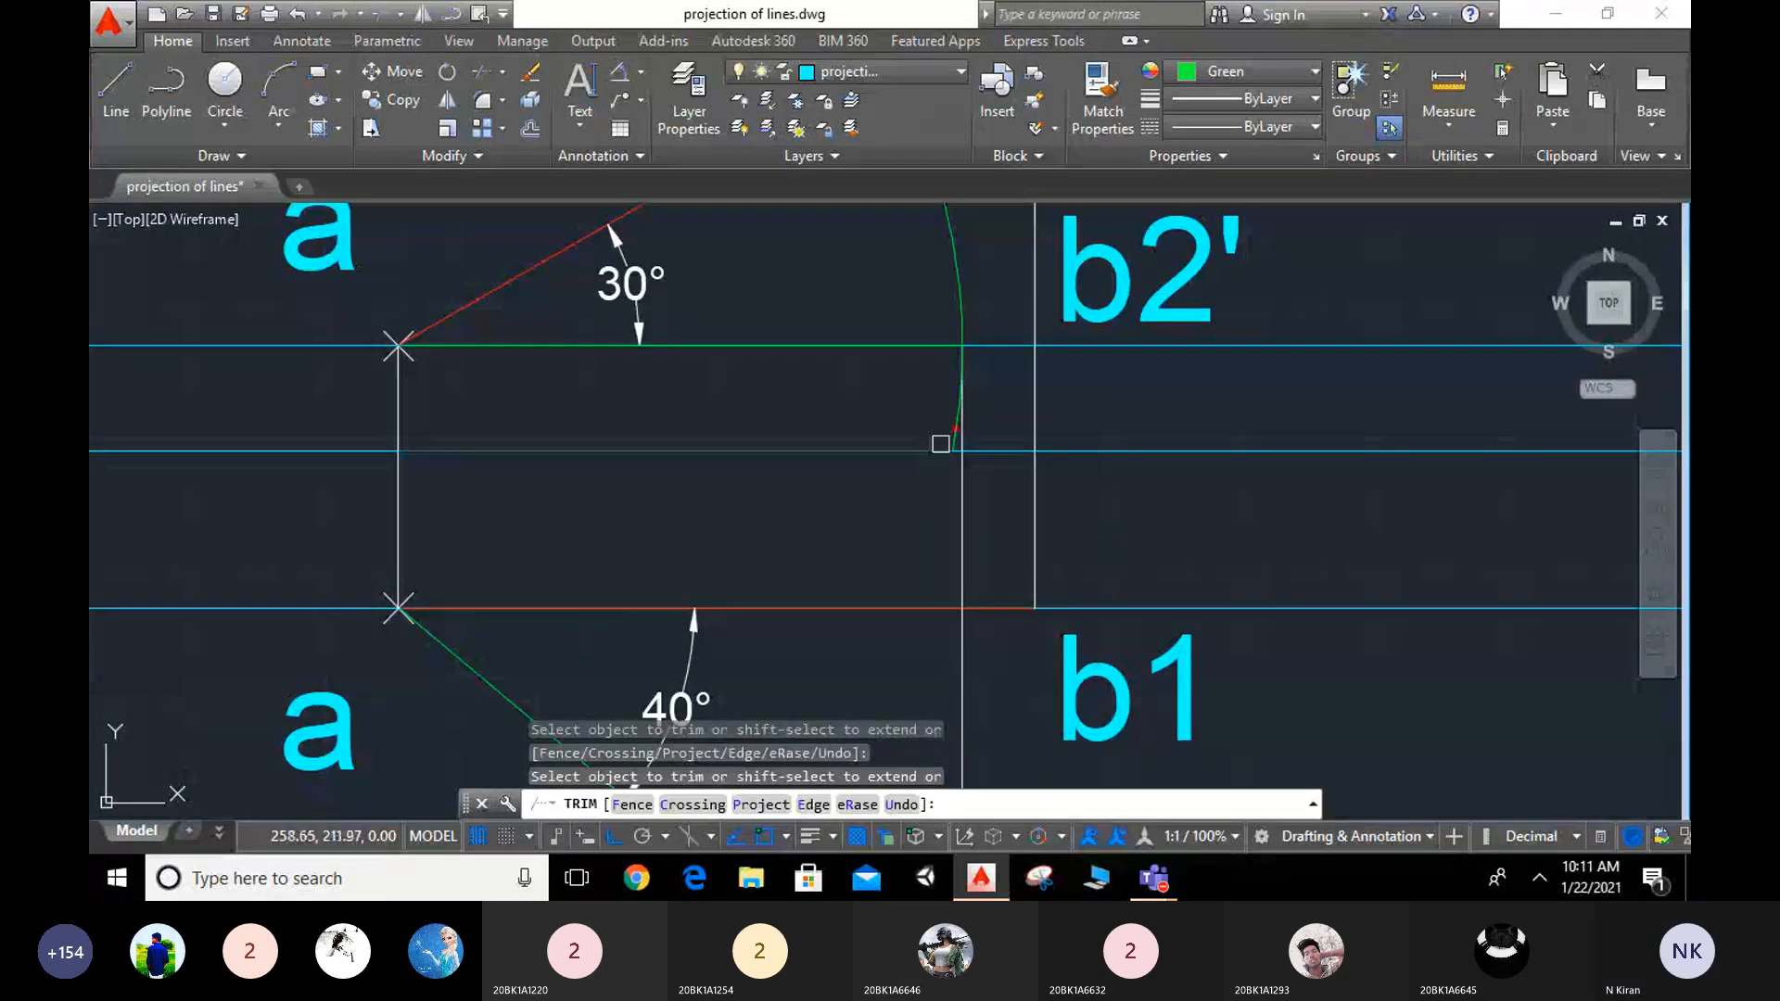
{"action": "scroll", "coordinate": [969, 453], "scroll_direction": "down", "scroll_amount": 4}
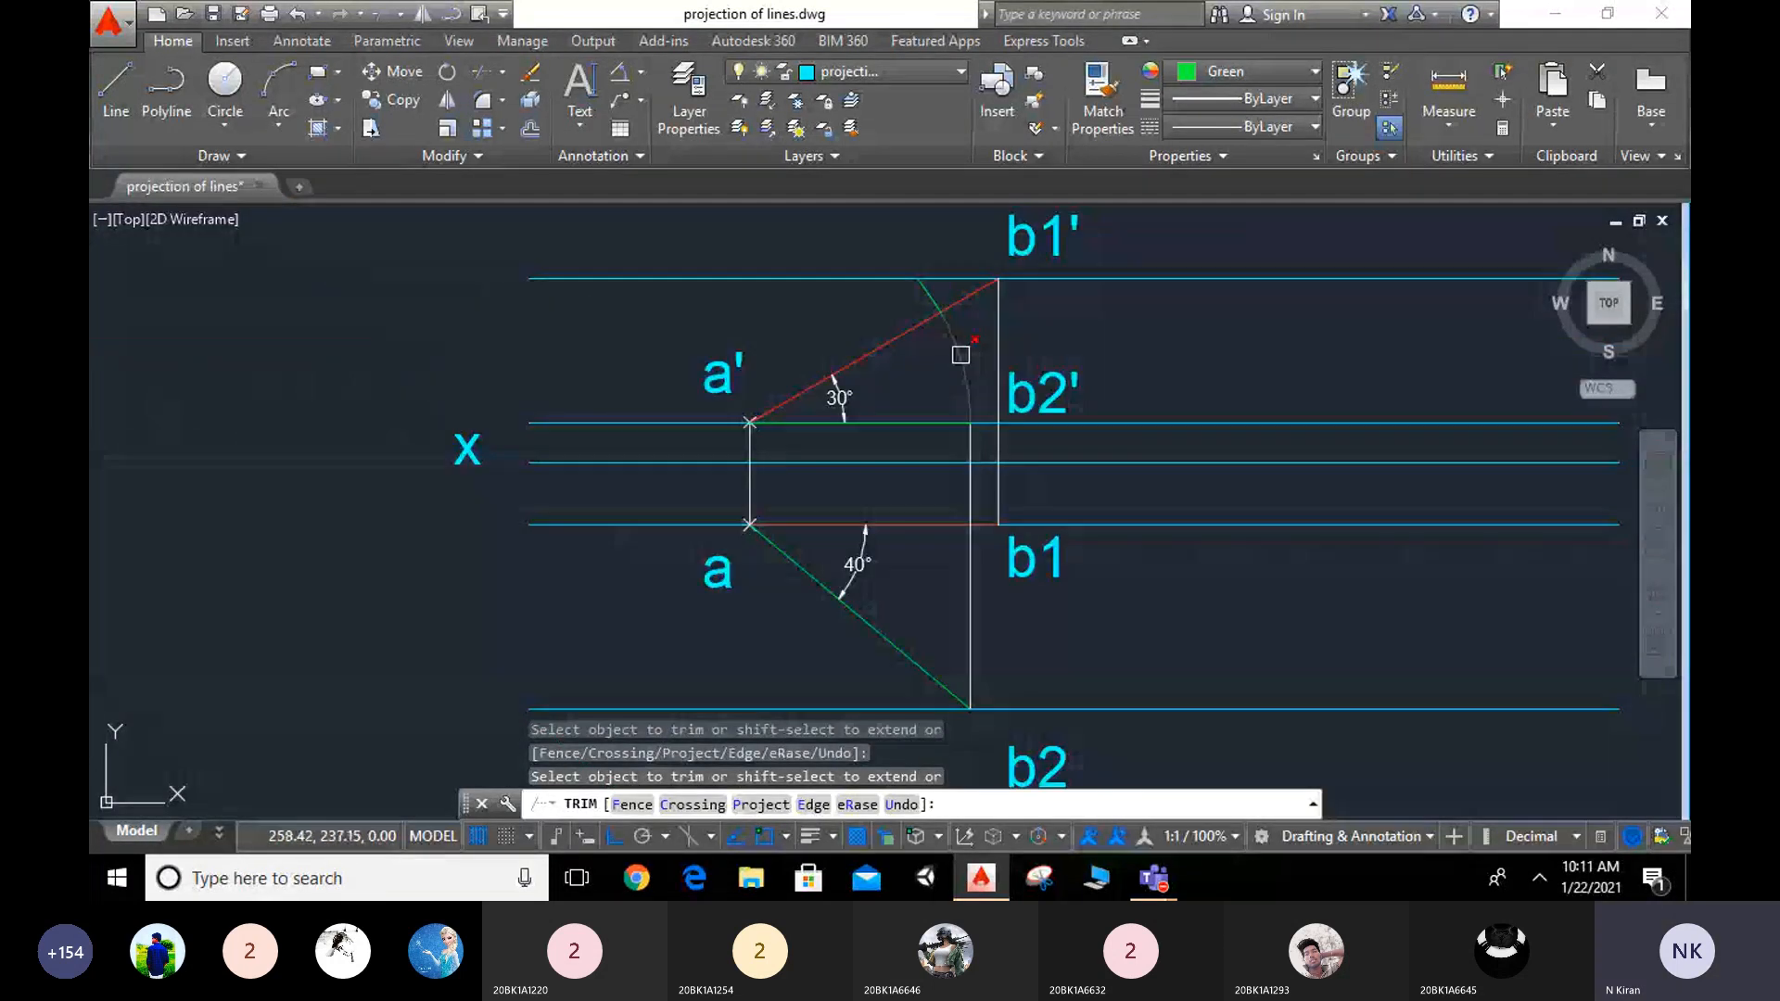
{"action": "key", "text": "Escape"}
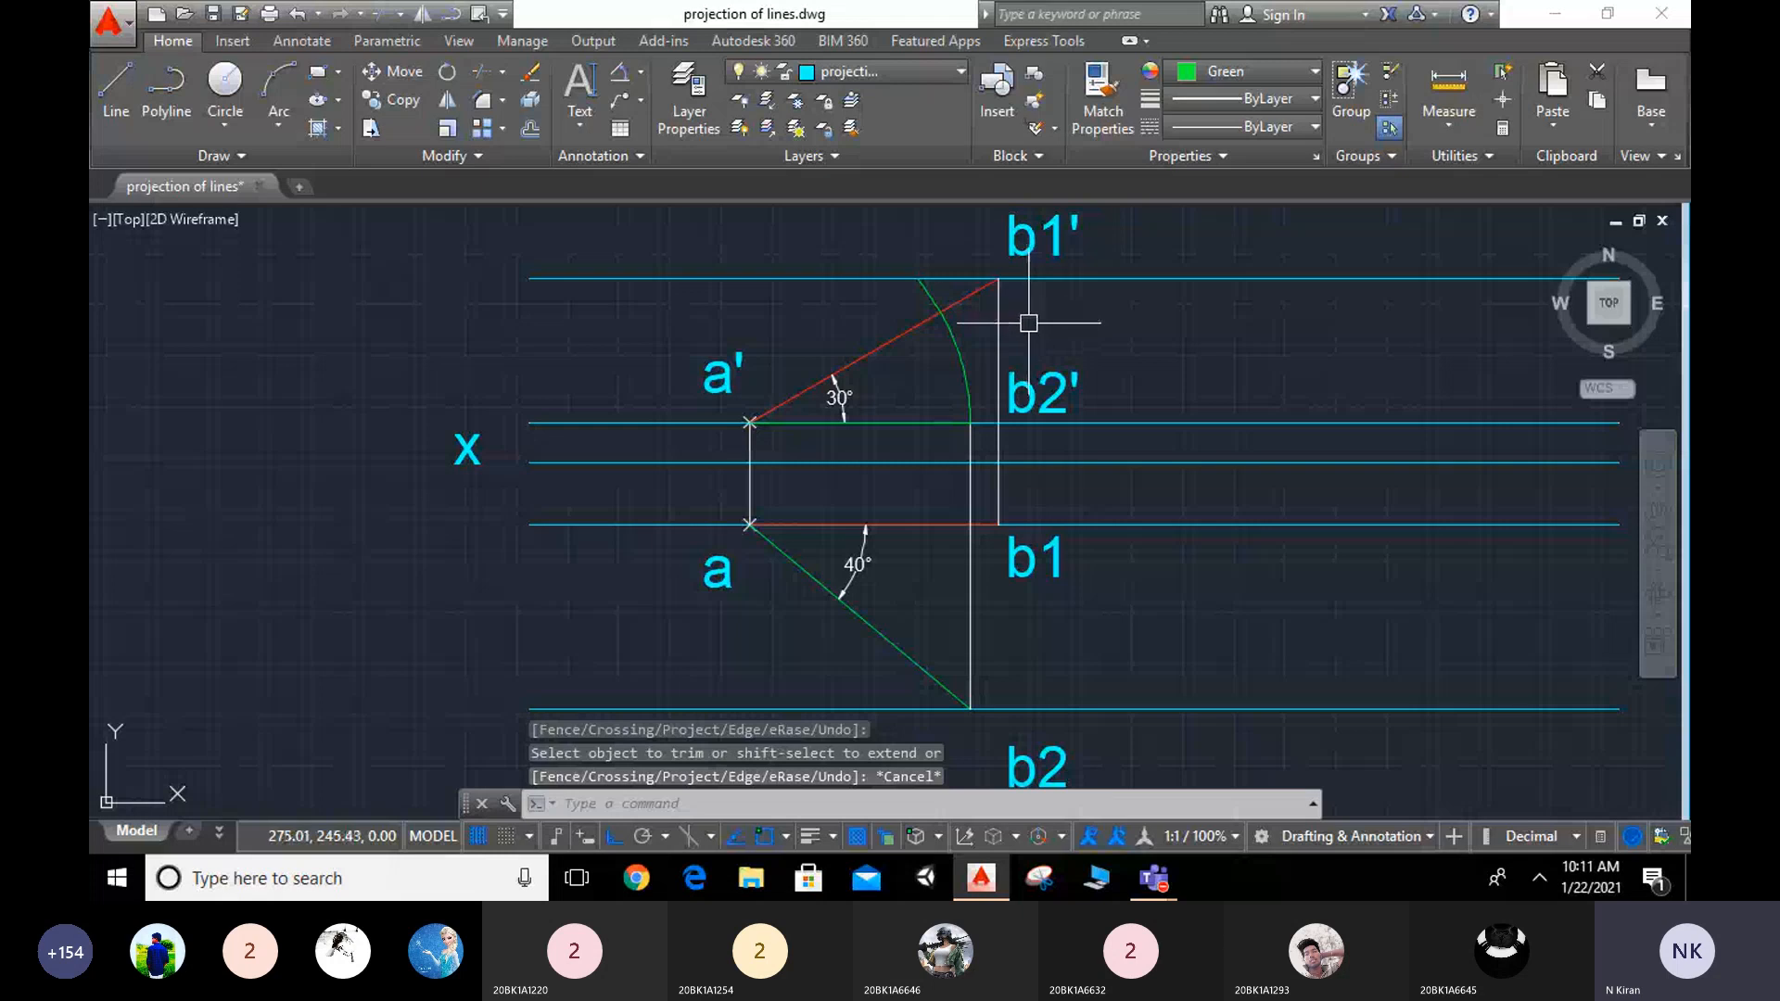
Step: Place a point where the green arc meets the horizontal line through b1'
{"action": "type", "text": "po"}
{"action": "key", "text": "Return"}
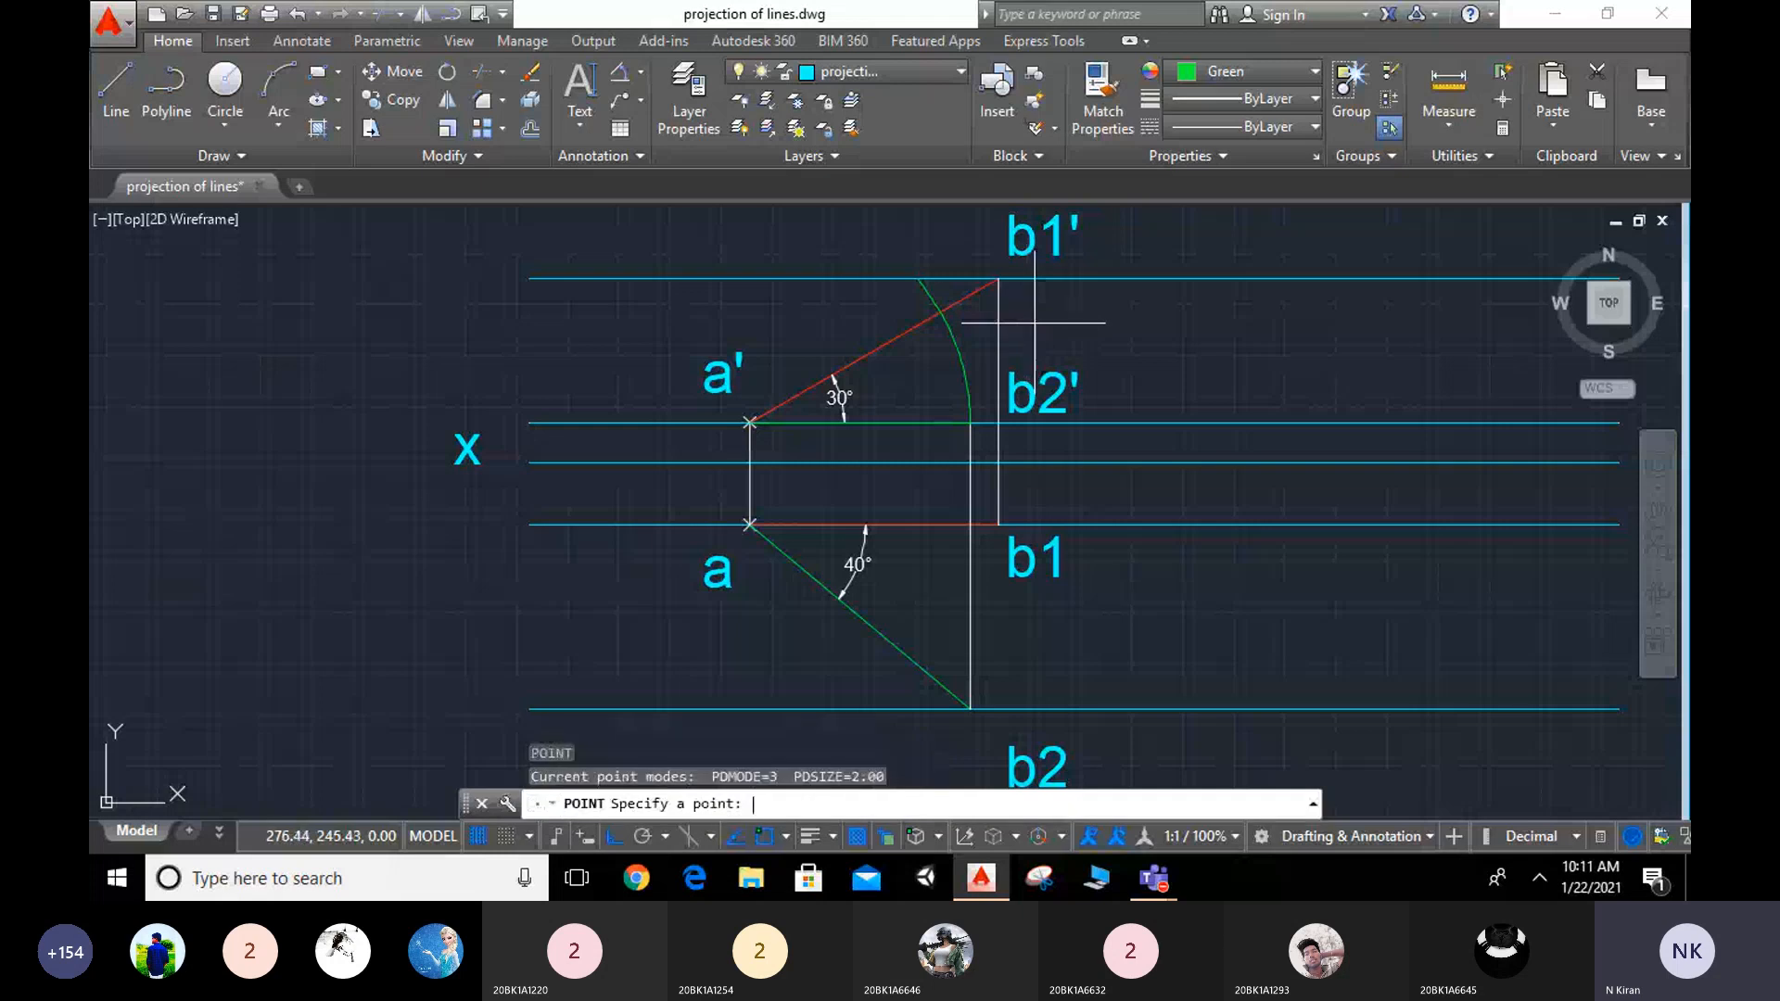
{"action": "left_click", "coordinate": [917, 278]}
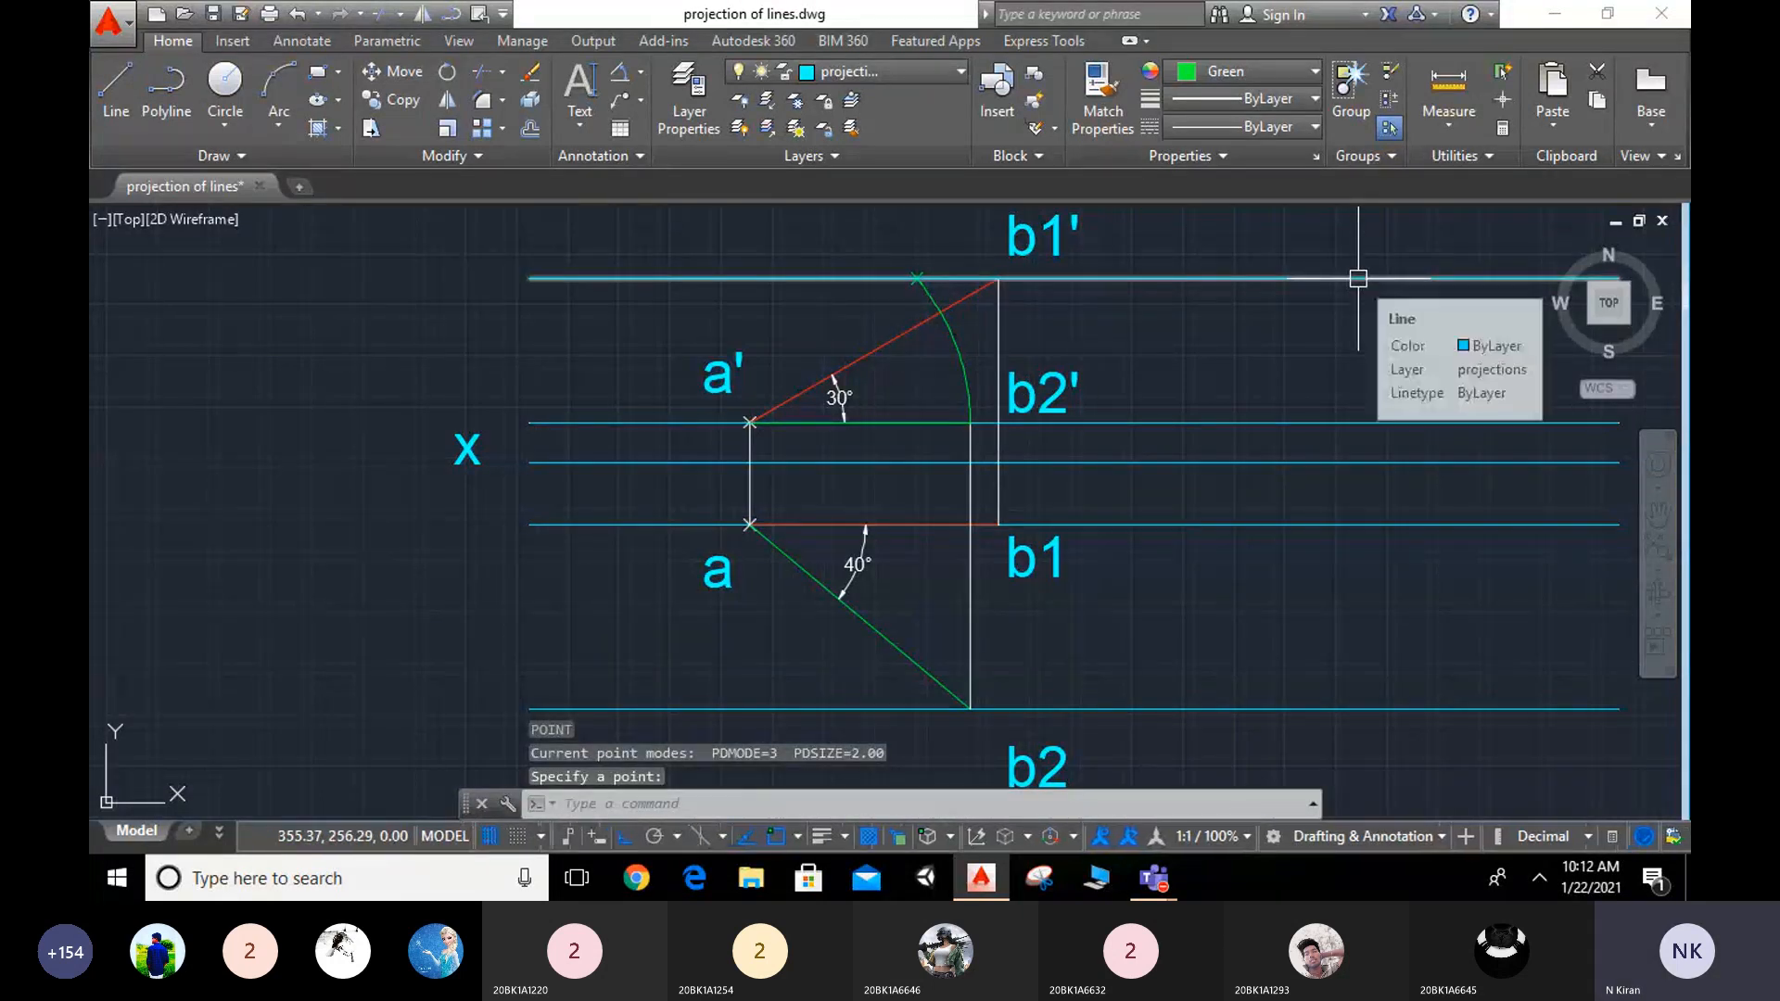
Step: Draw a ByBlock-coloured line from a' to the point where the green arc meets the horizontal line through b1'
{"action": "left_click", "coordinate": [115, 89]}
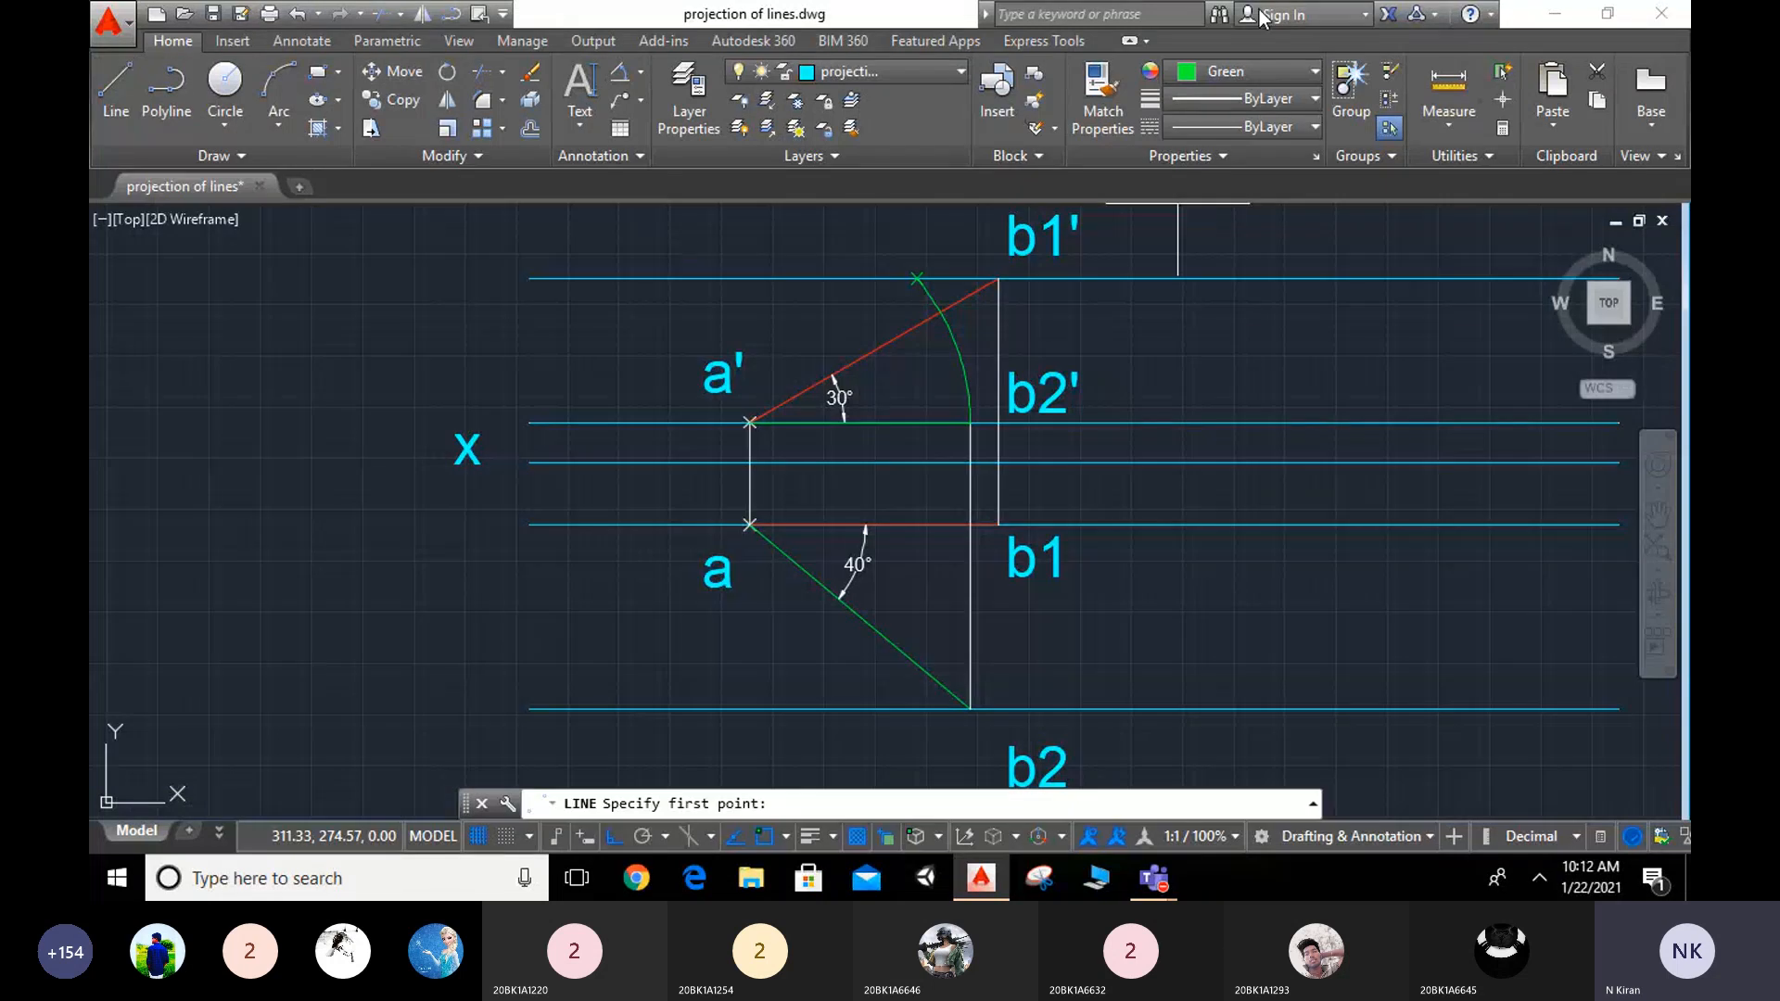
{"action": "left_click", "coordinate": [1227, 75]}
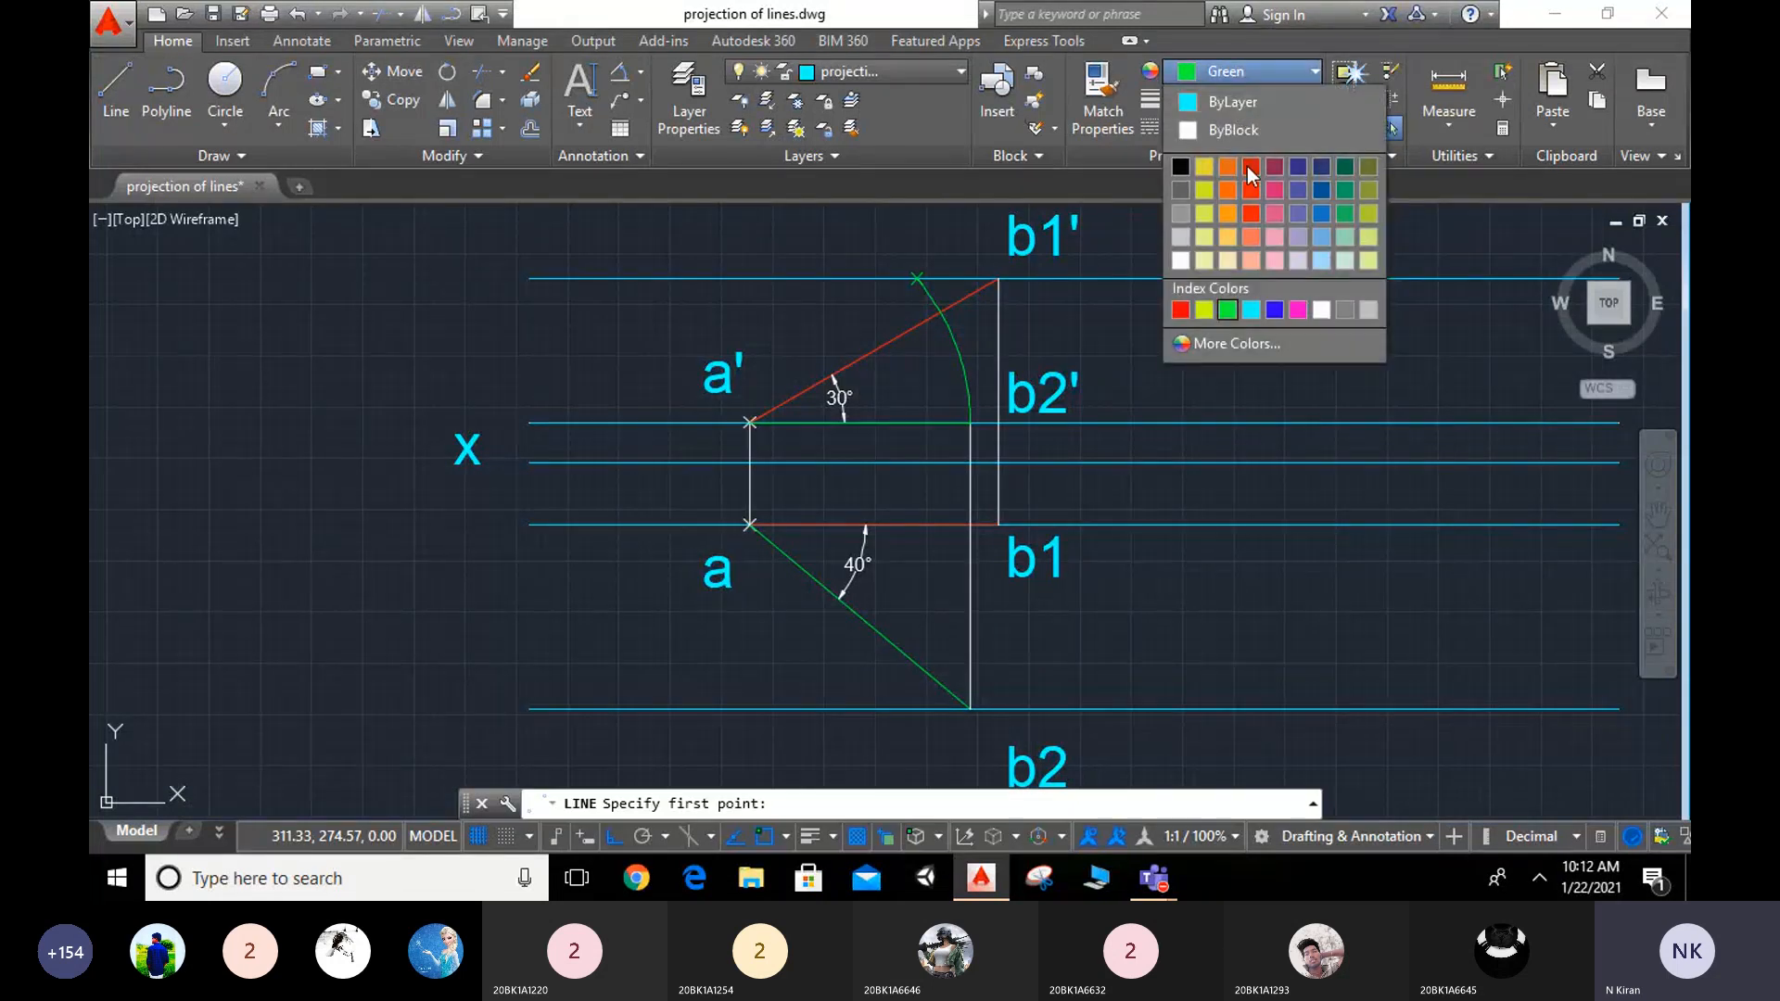
{"action": "left_click", "coordinate": [1209, 131]}
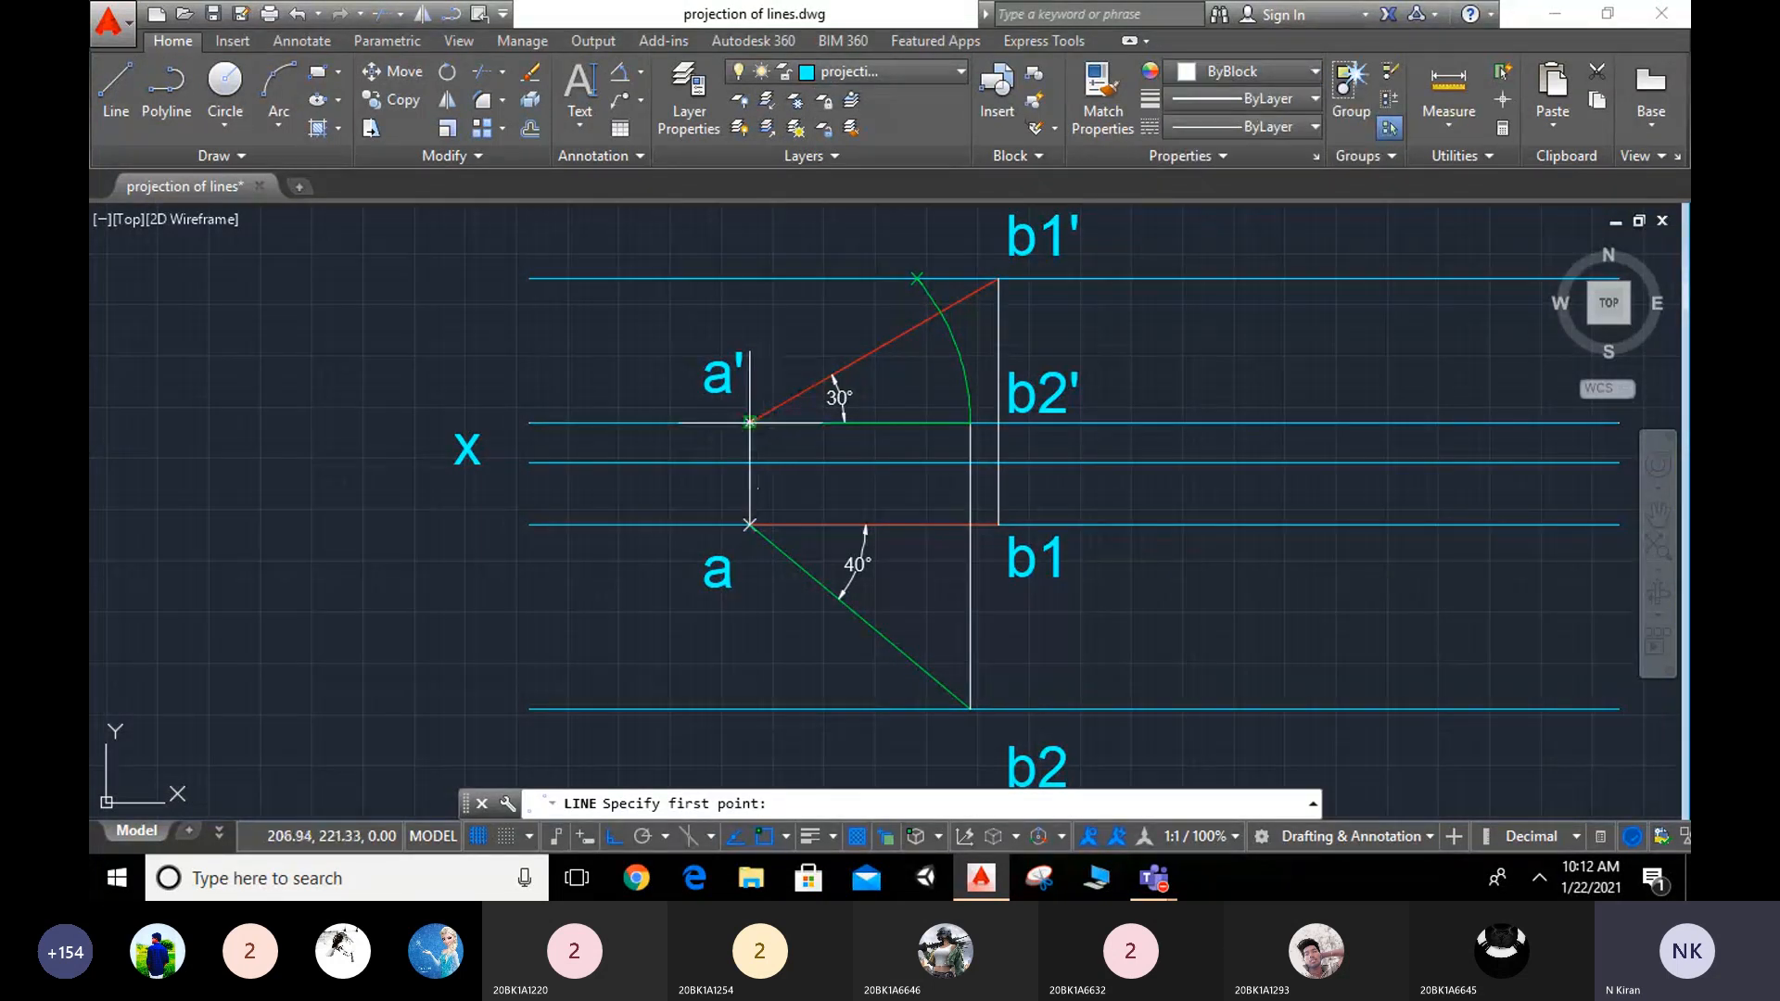
{"action": "left_click", "coordinate": [750, 423]}
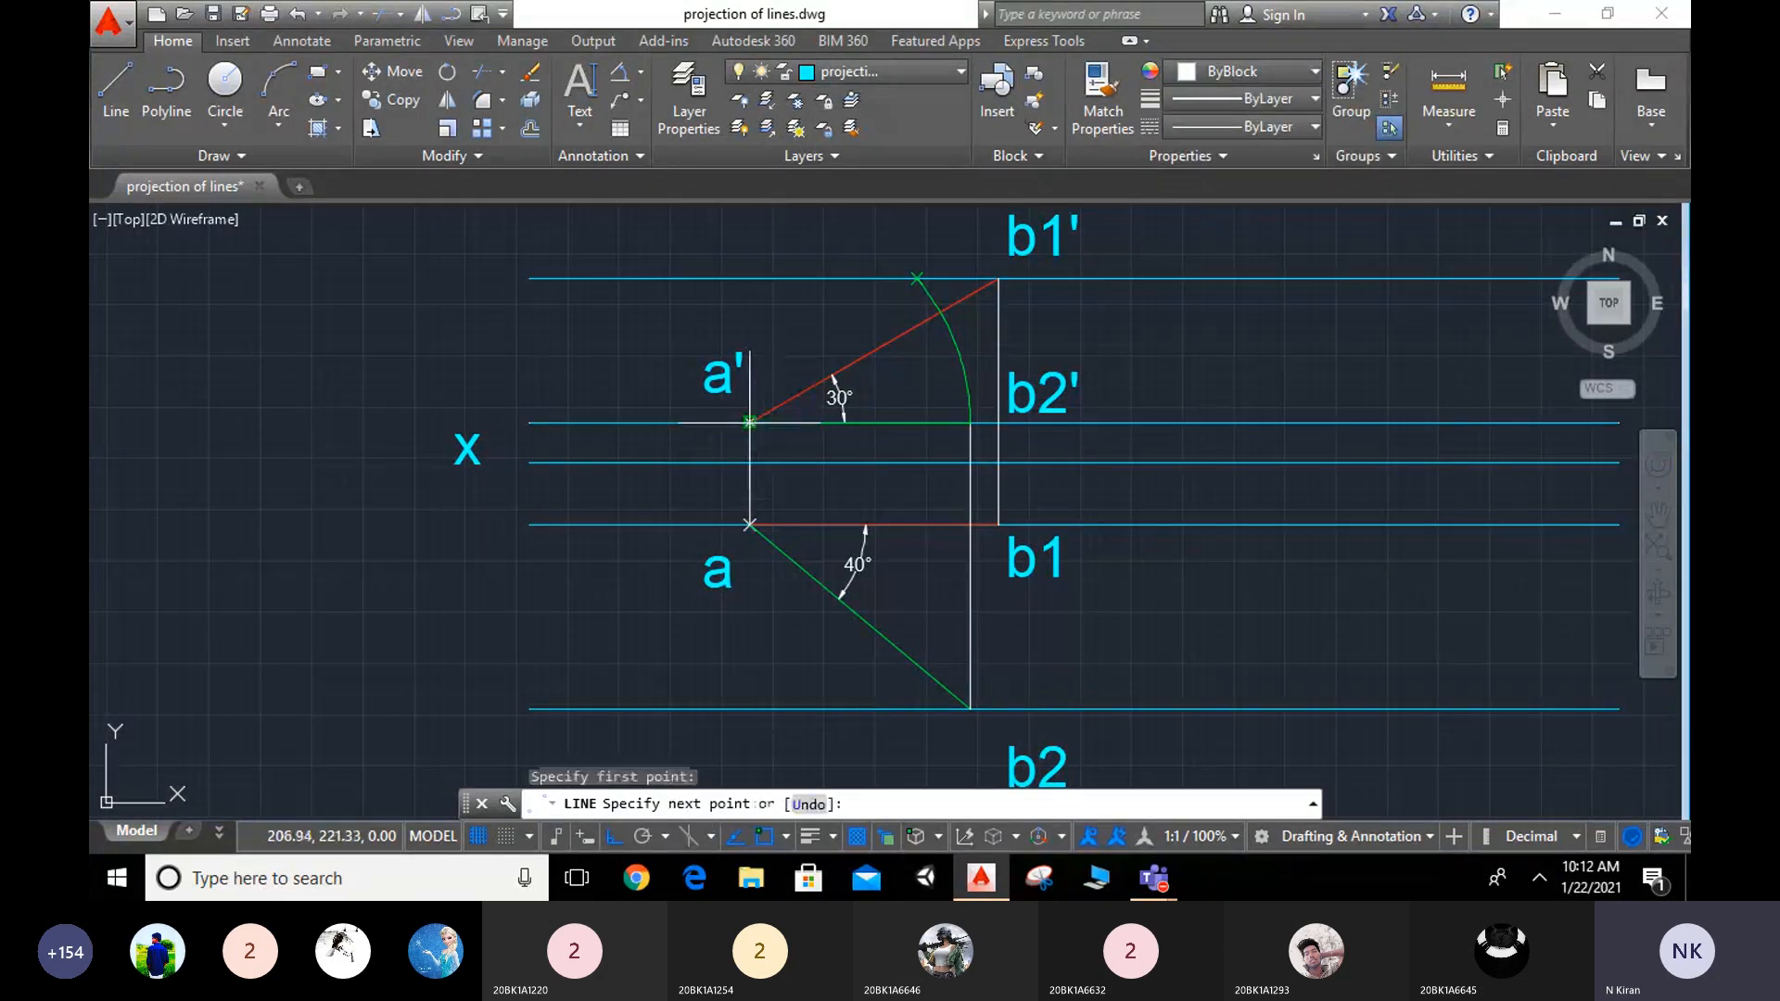
{"action": "left_click", "coordinate": [916, 278]}
{"action": "key", "text": "Escape"}
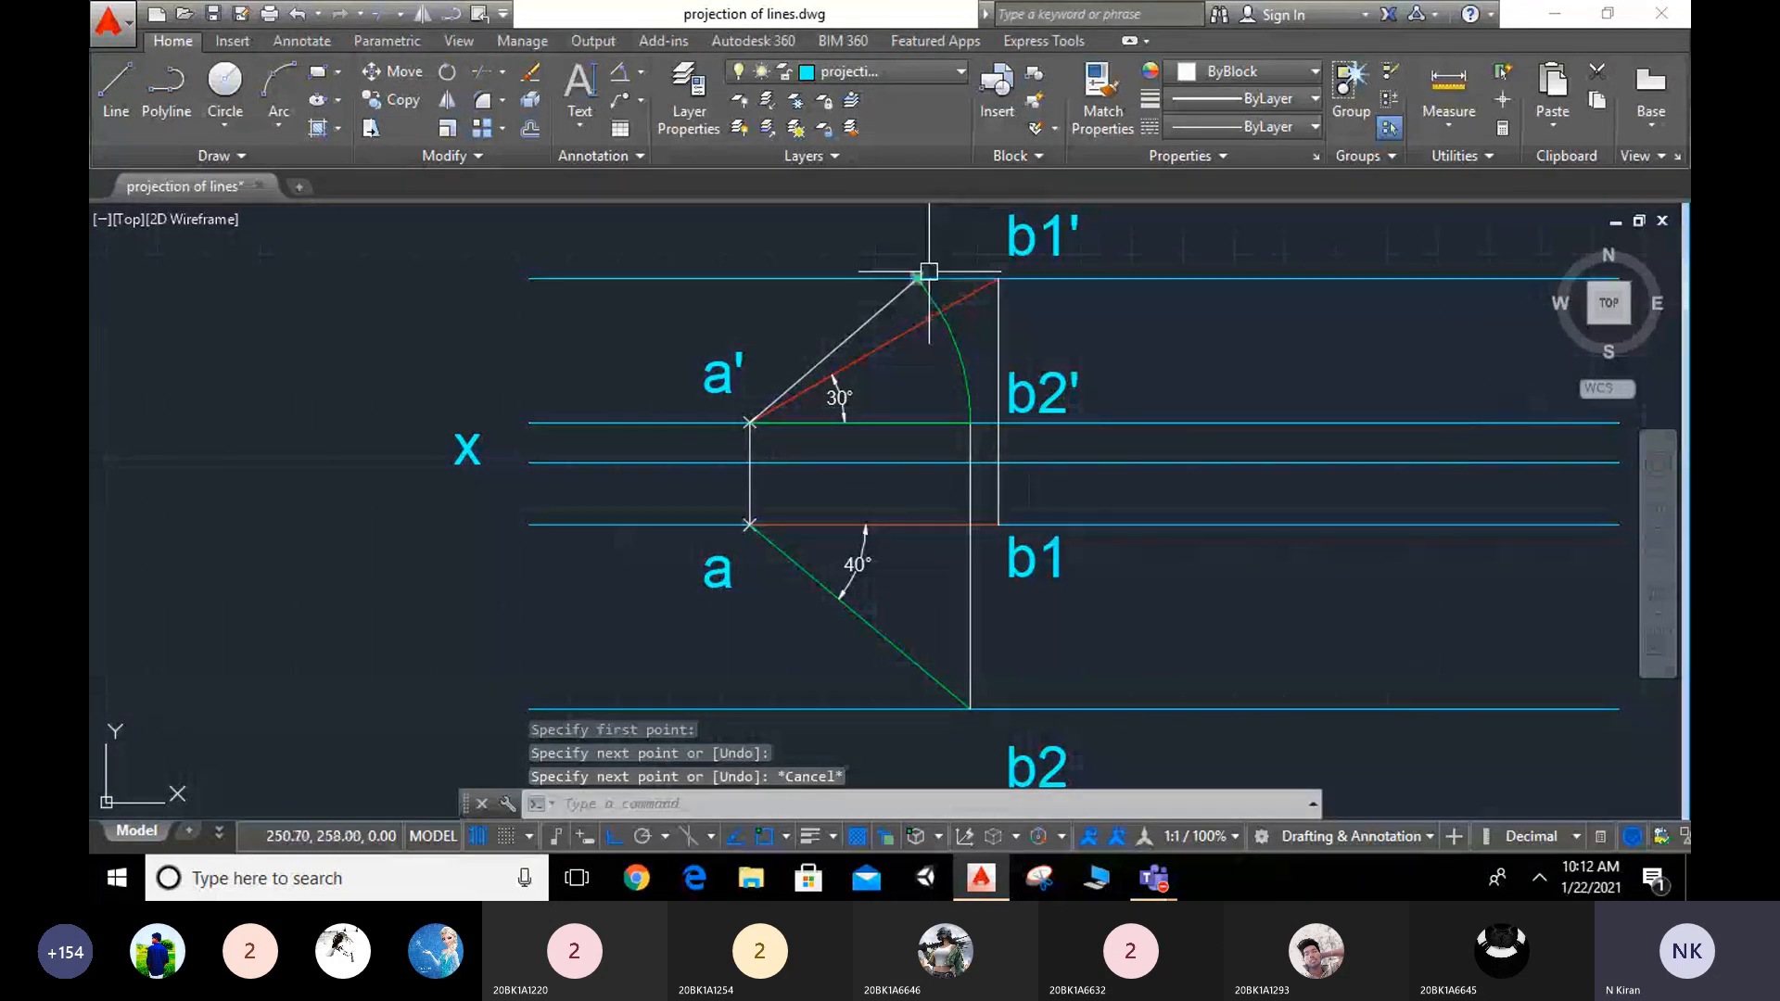
Step: Draw a circle centred on a with its radius reaching the end of the red horizontal line at b1
{"action": "scroll", "coordinate": [915, 358], "scroll_direction": "down", "scroll_amount": 2}
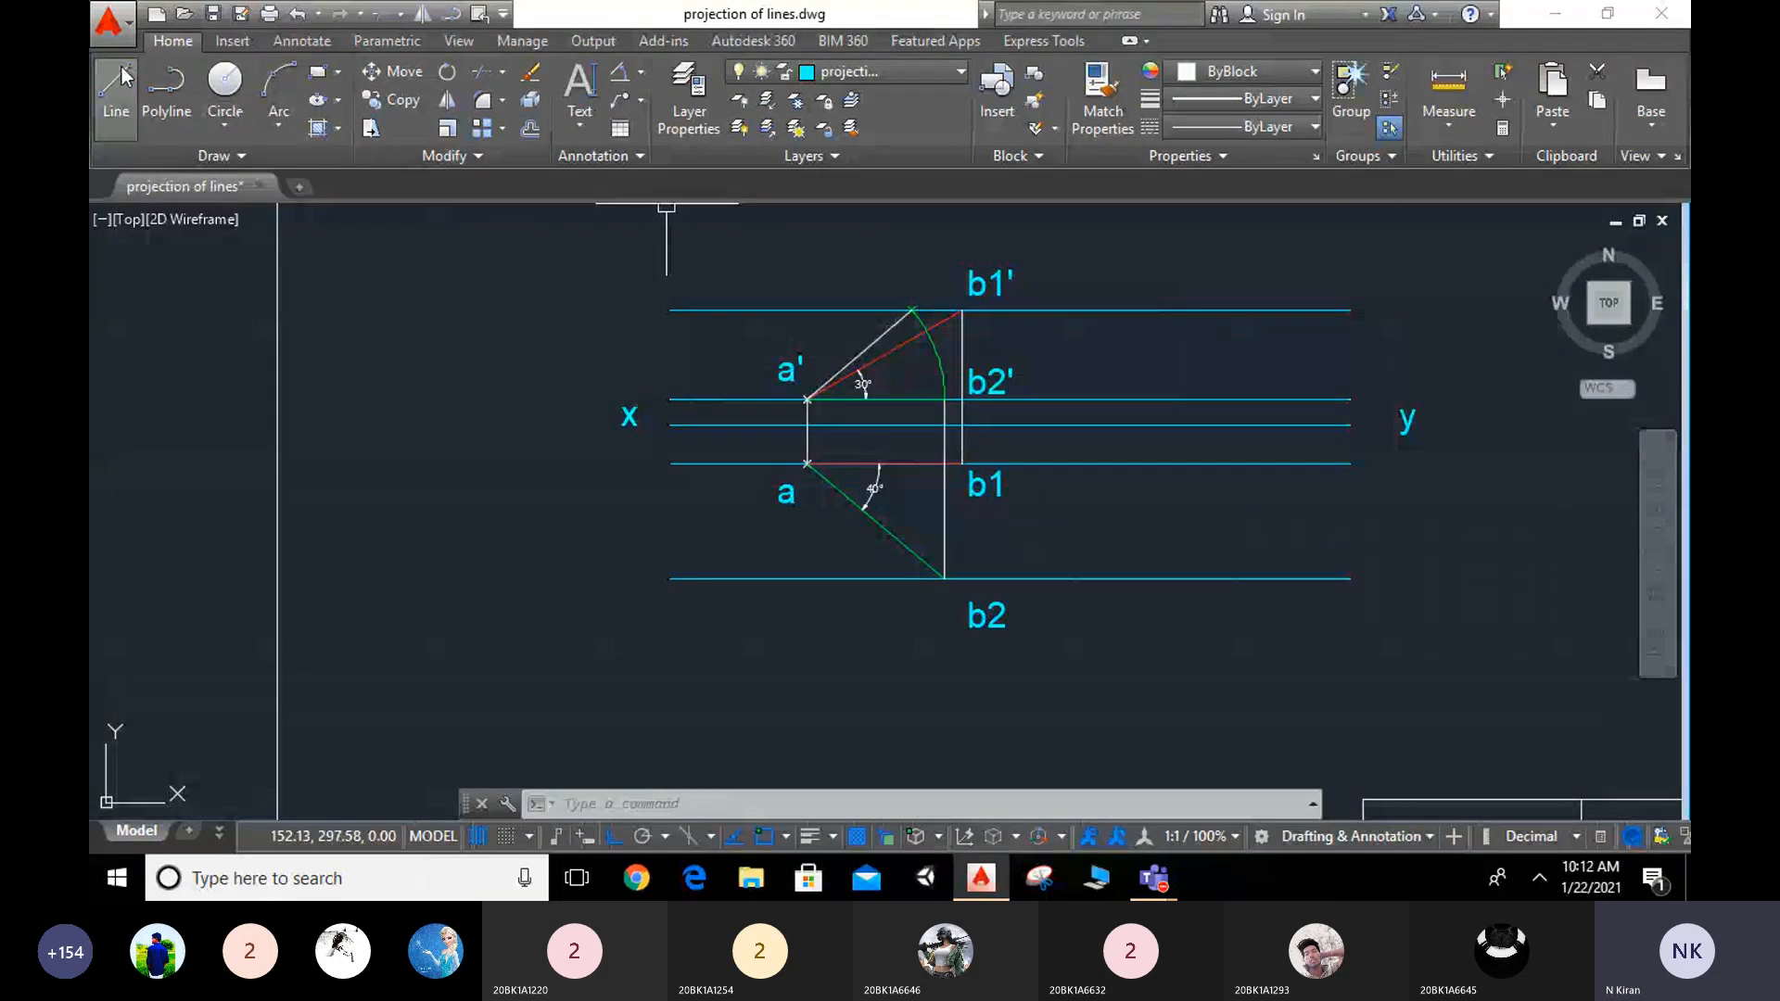
{"action": "left_click", "coordinate": [224, 81]}
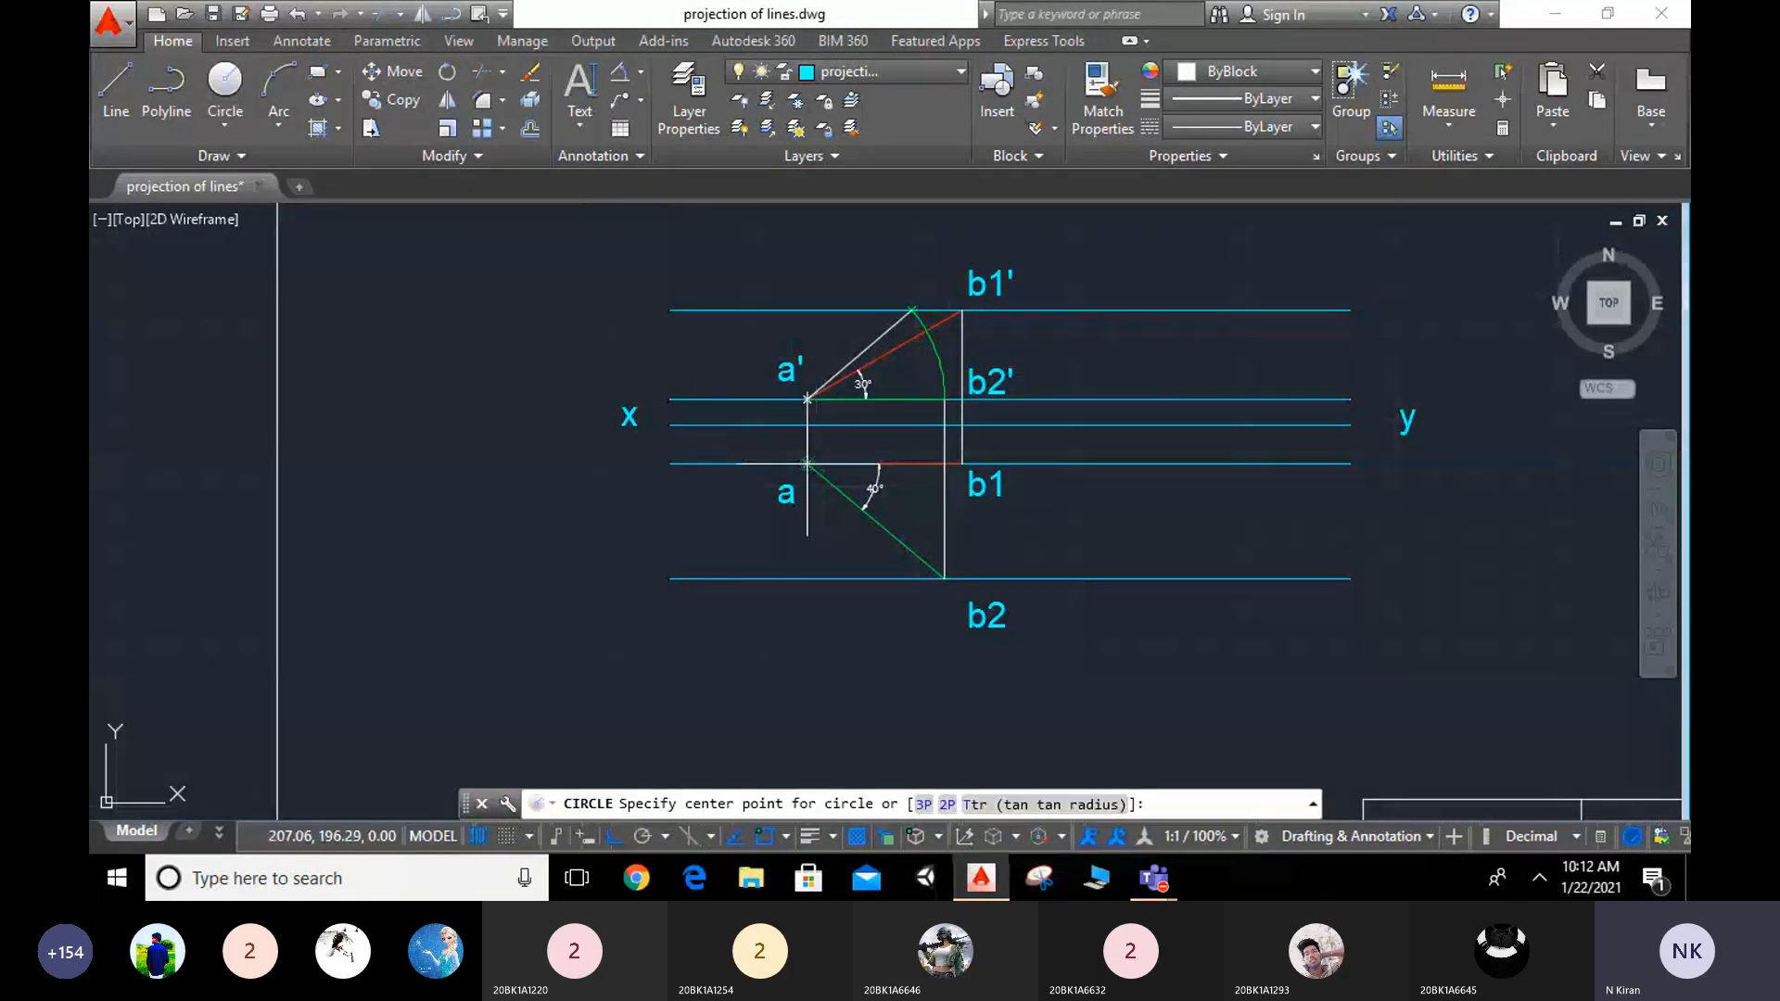
{"action": "left_click", "coordinate": [808, 463]}
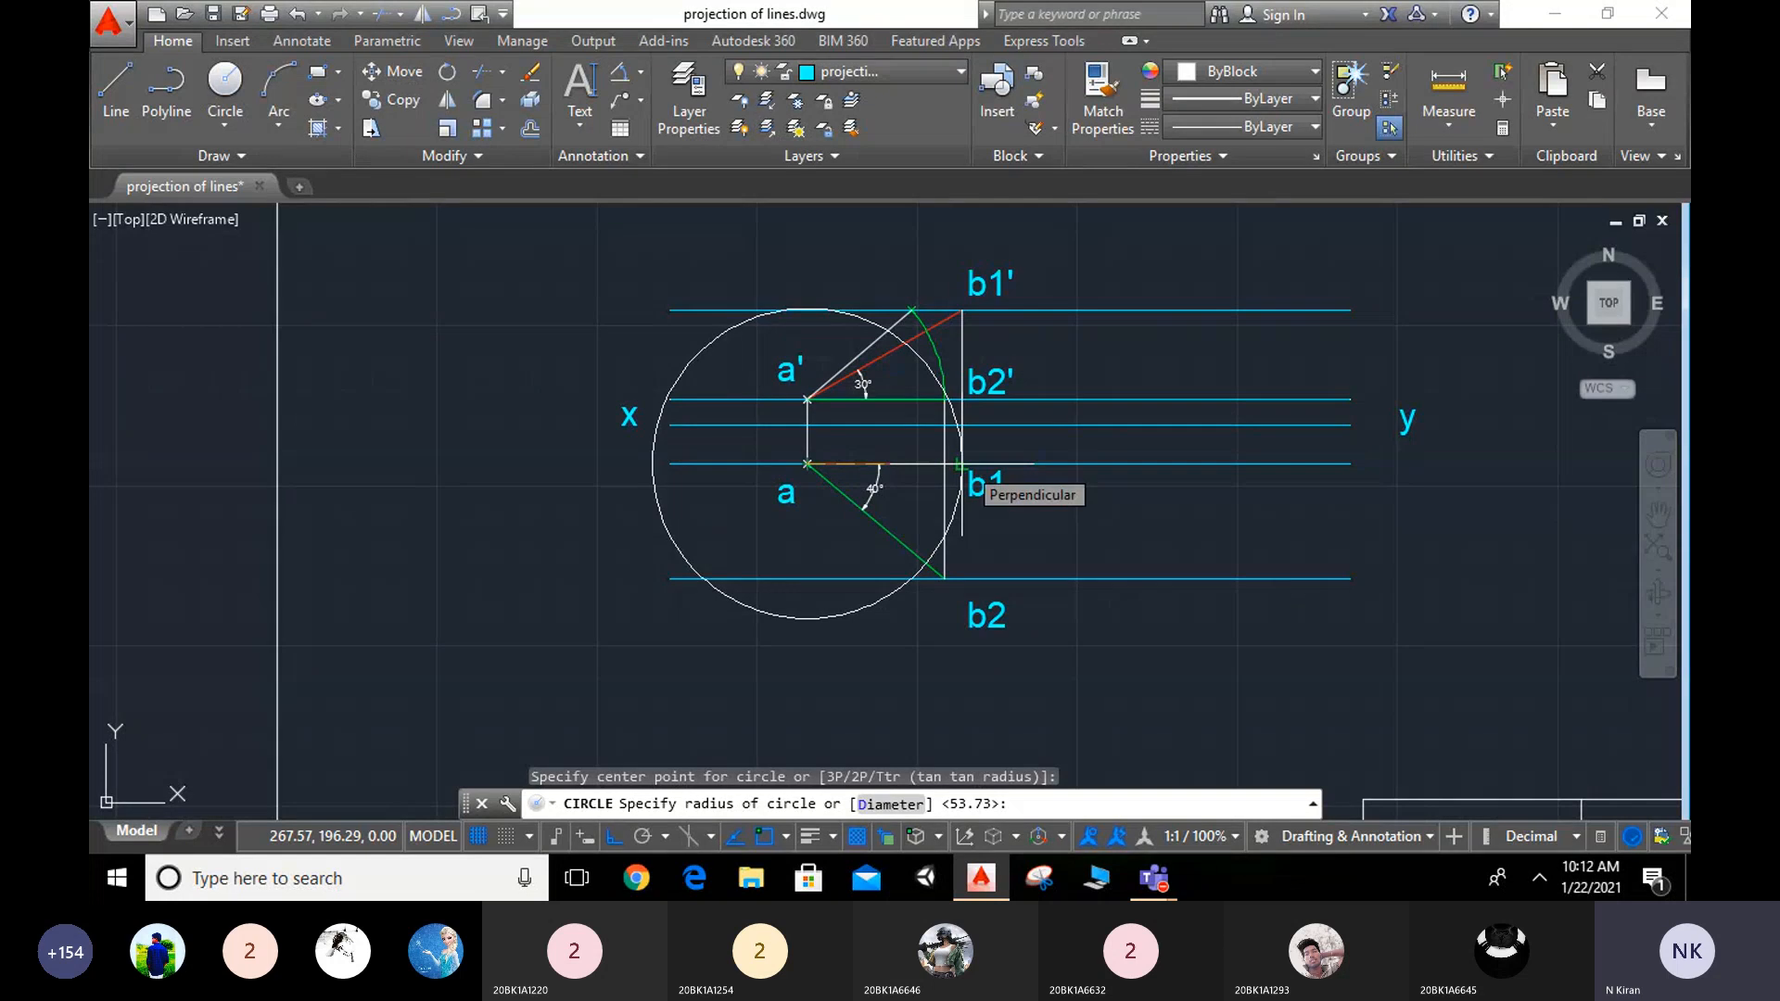
{"action": "left_click", "coordinate": [961, 463]}
{"action": "key", "text": "Escape"}
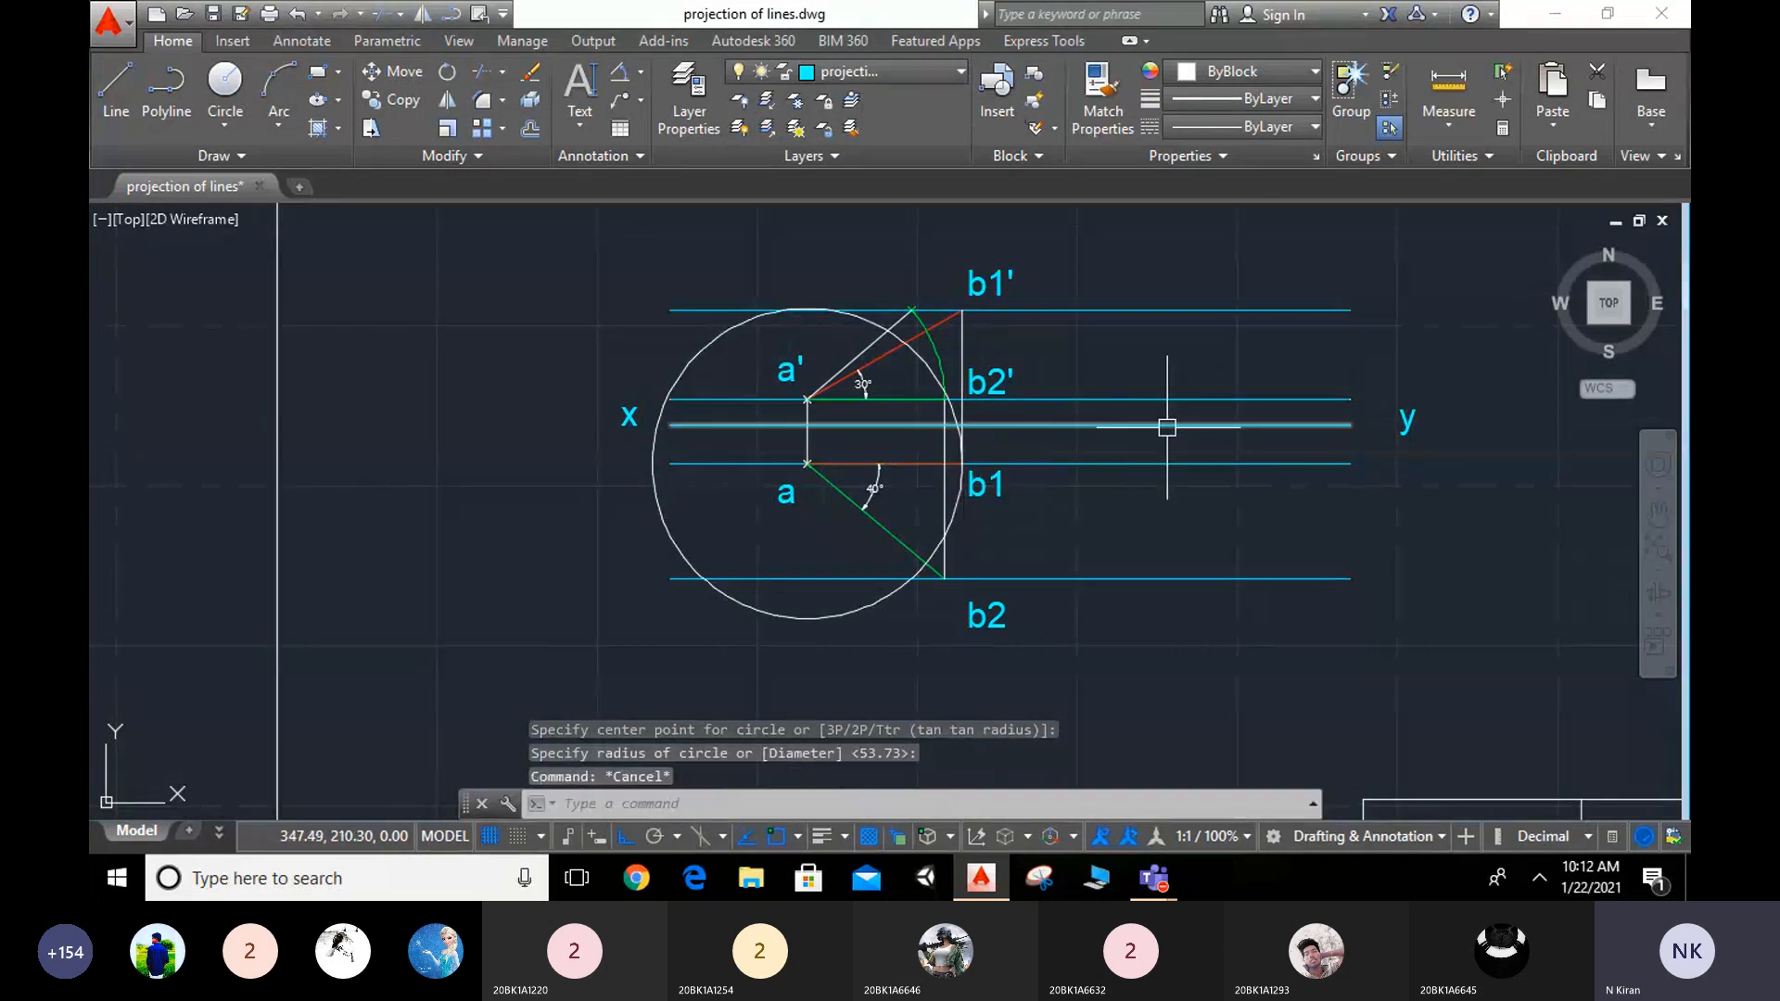
Step: Change the colour of the circle around a to red 205,32,39
{"action": "left_click", "coordinate": [684, 369]}
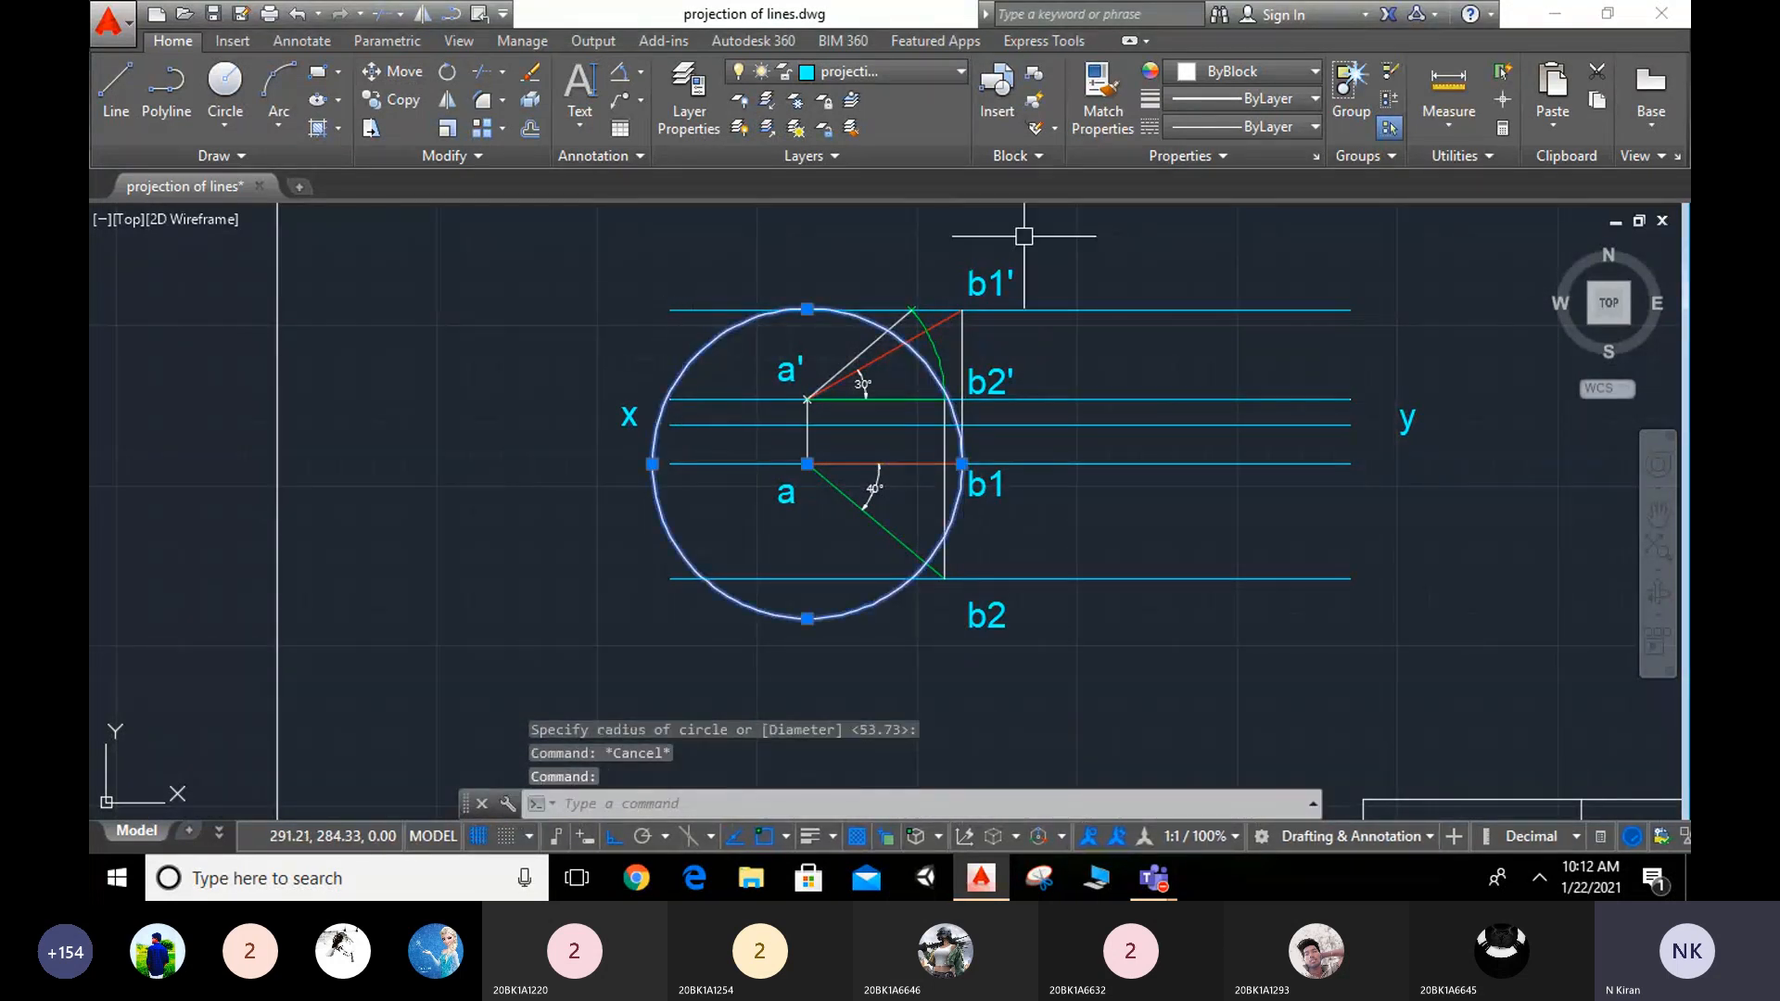
{"action": "left_click", "coordinate": [1210, 71]}
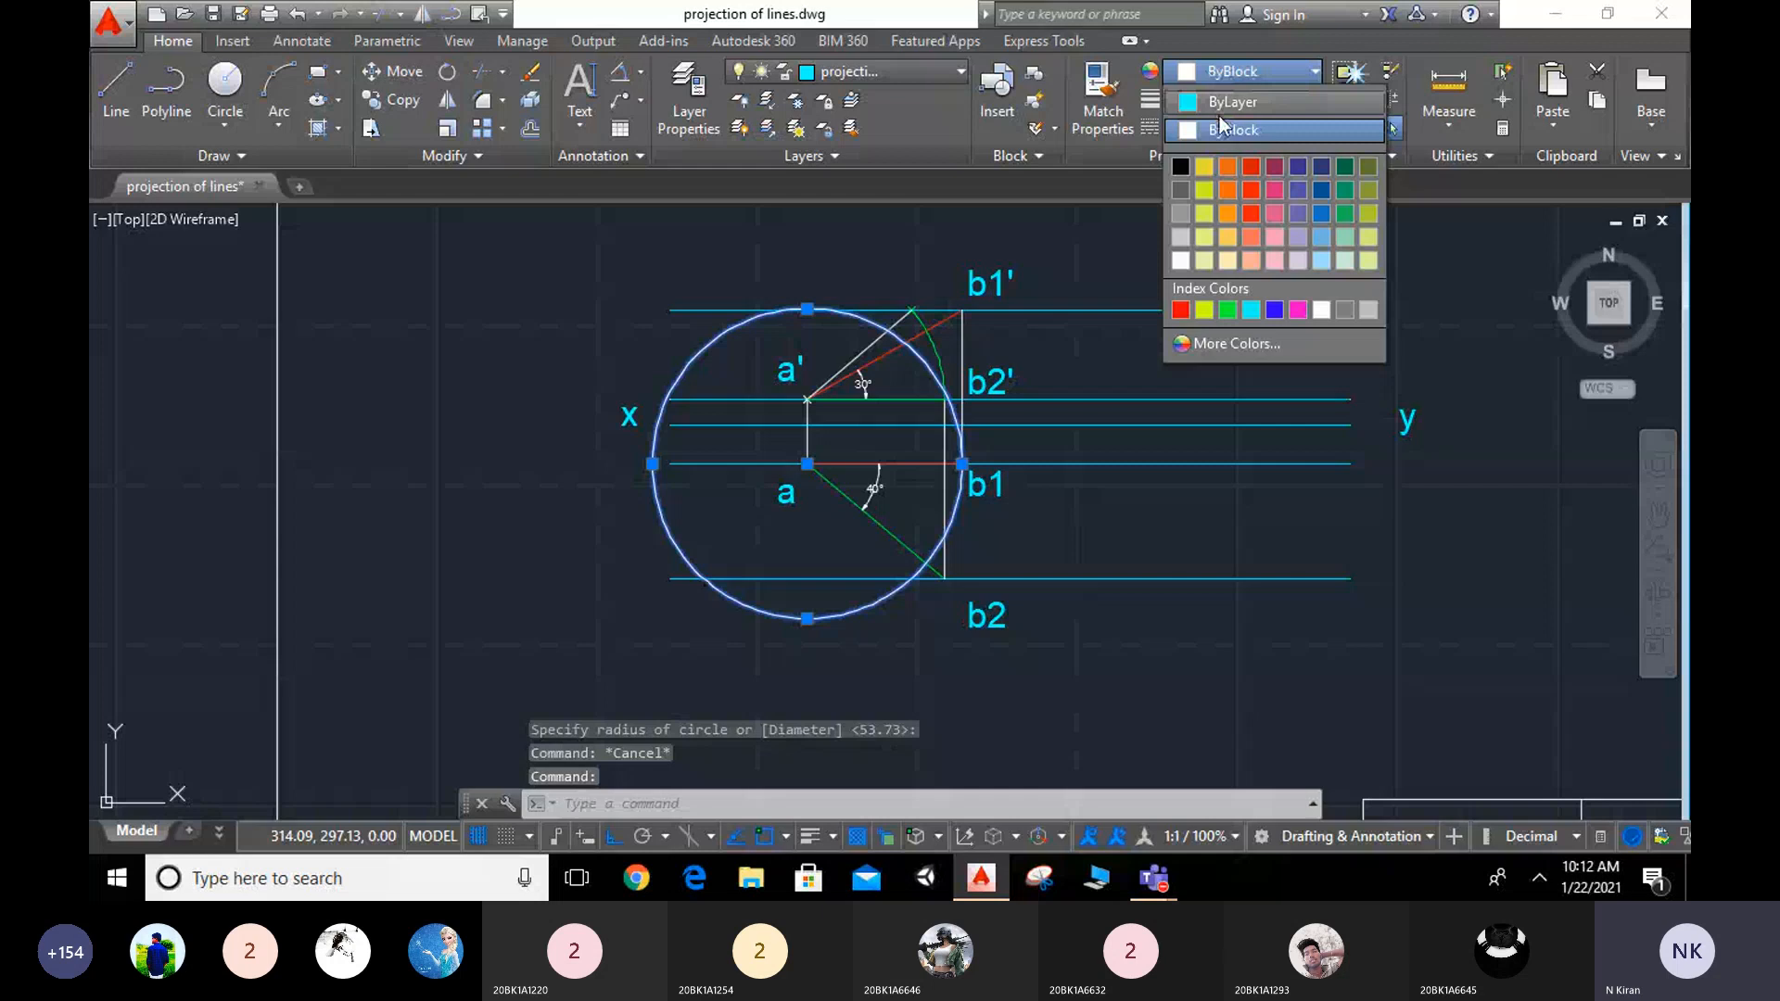
{"action": "left_click", "coordinate": [1249, 186]}
{"action": "key", "text": "Escape"}
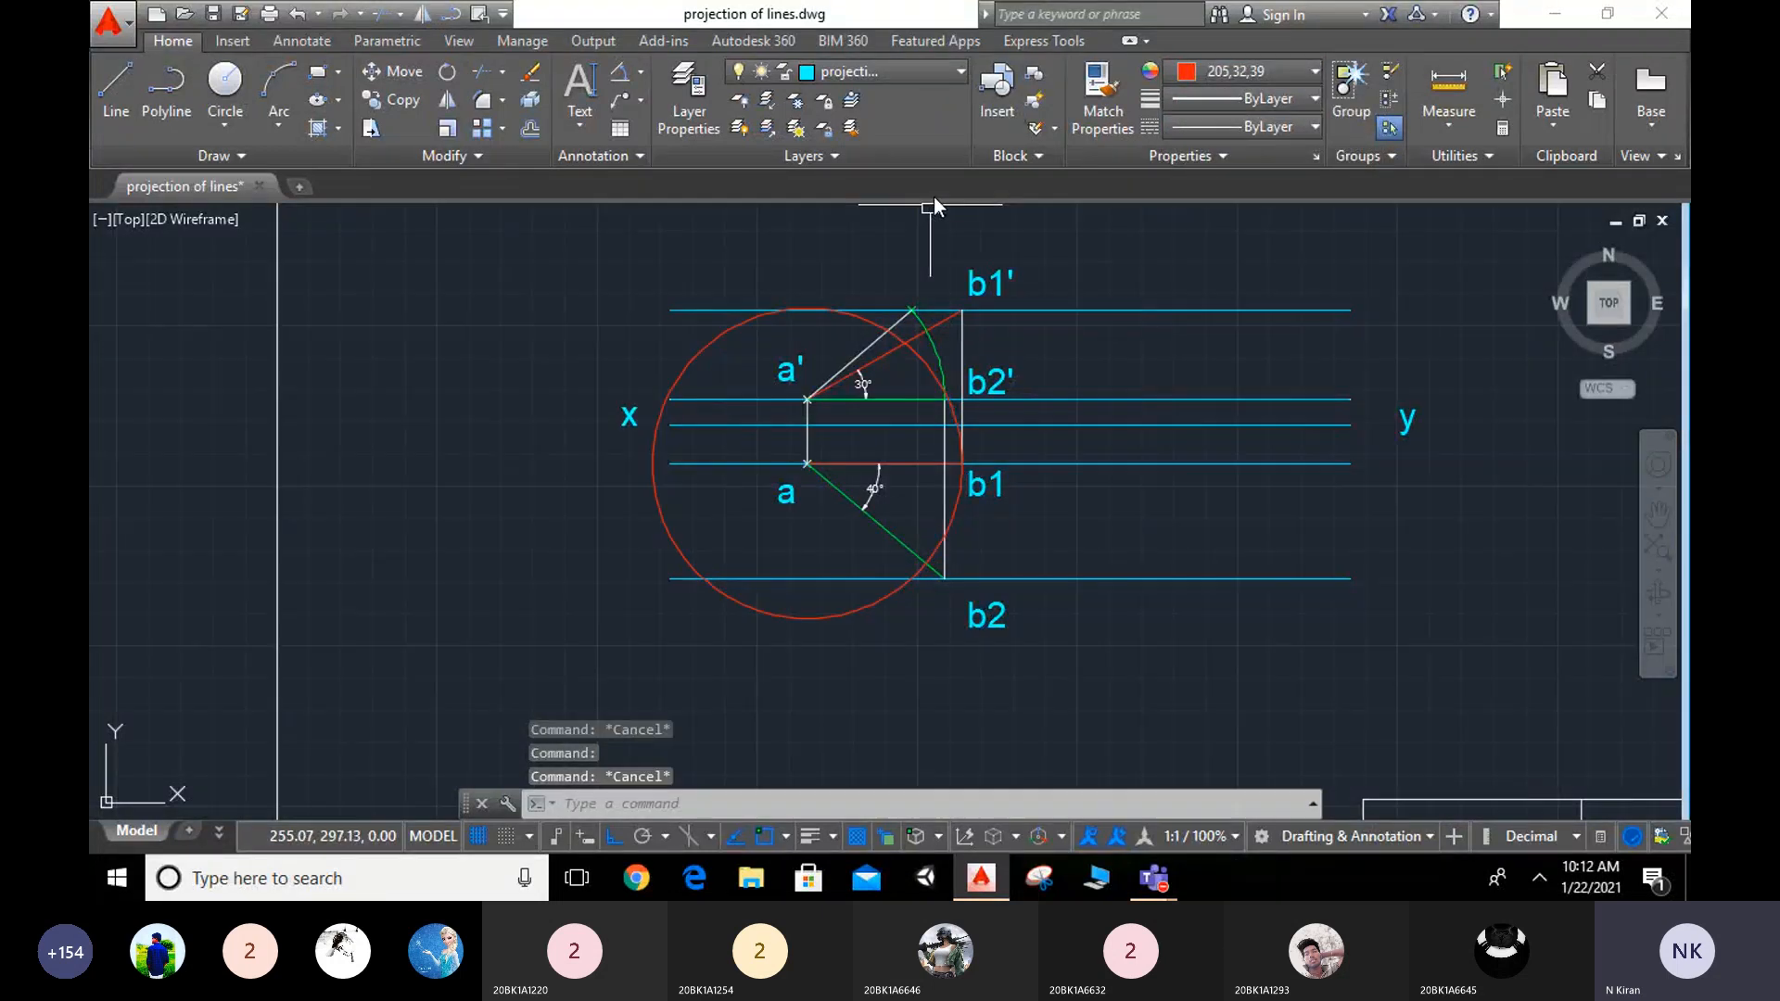
Step: Trim the red circle to the arc running from b1 down to the horizontal line through b2, removing the portions above b1
{"action": "type", "text": "tr"}
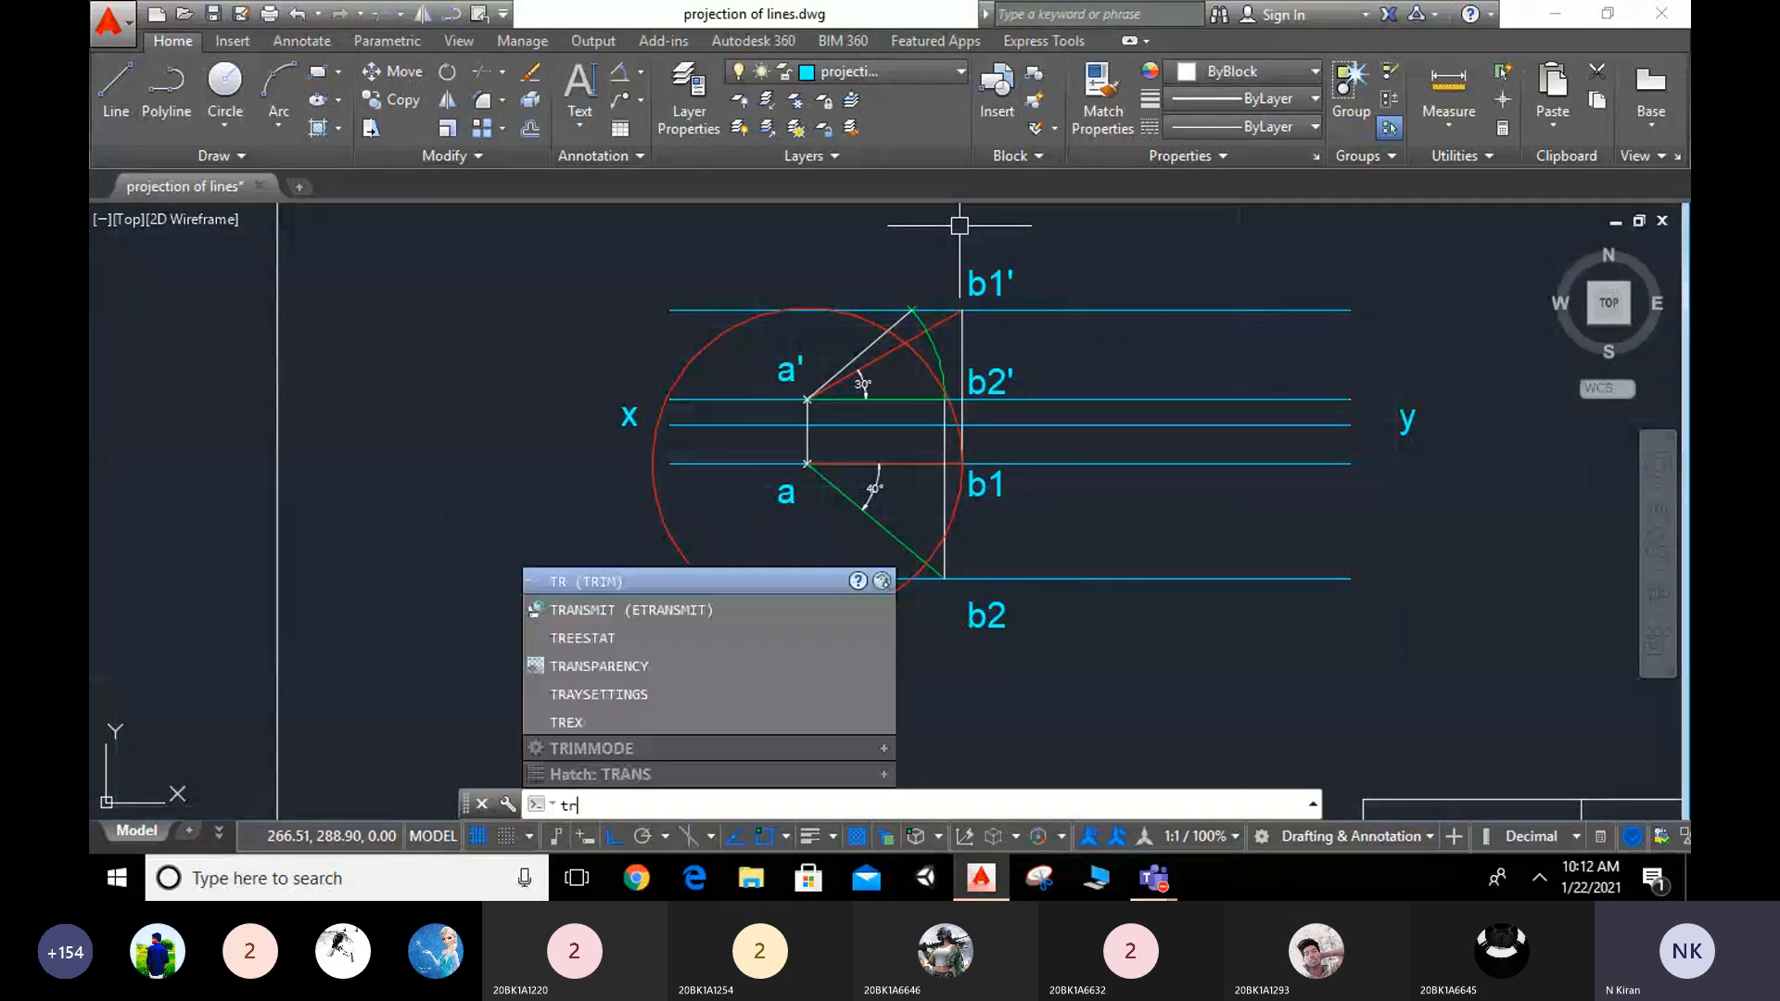
{"action": "key", "text": "Return"}
{"action": "key", "text": "Return"}
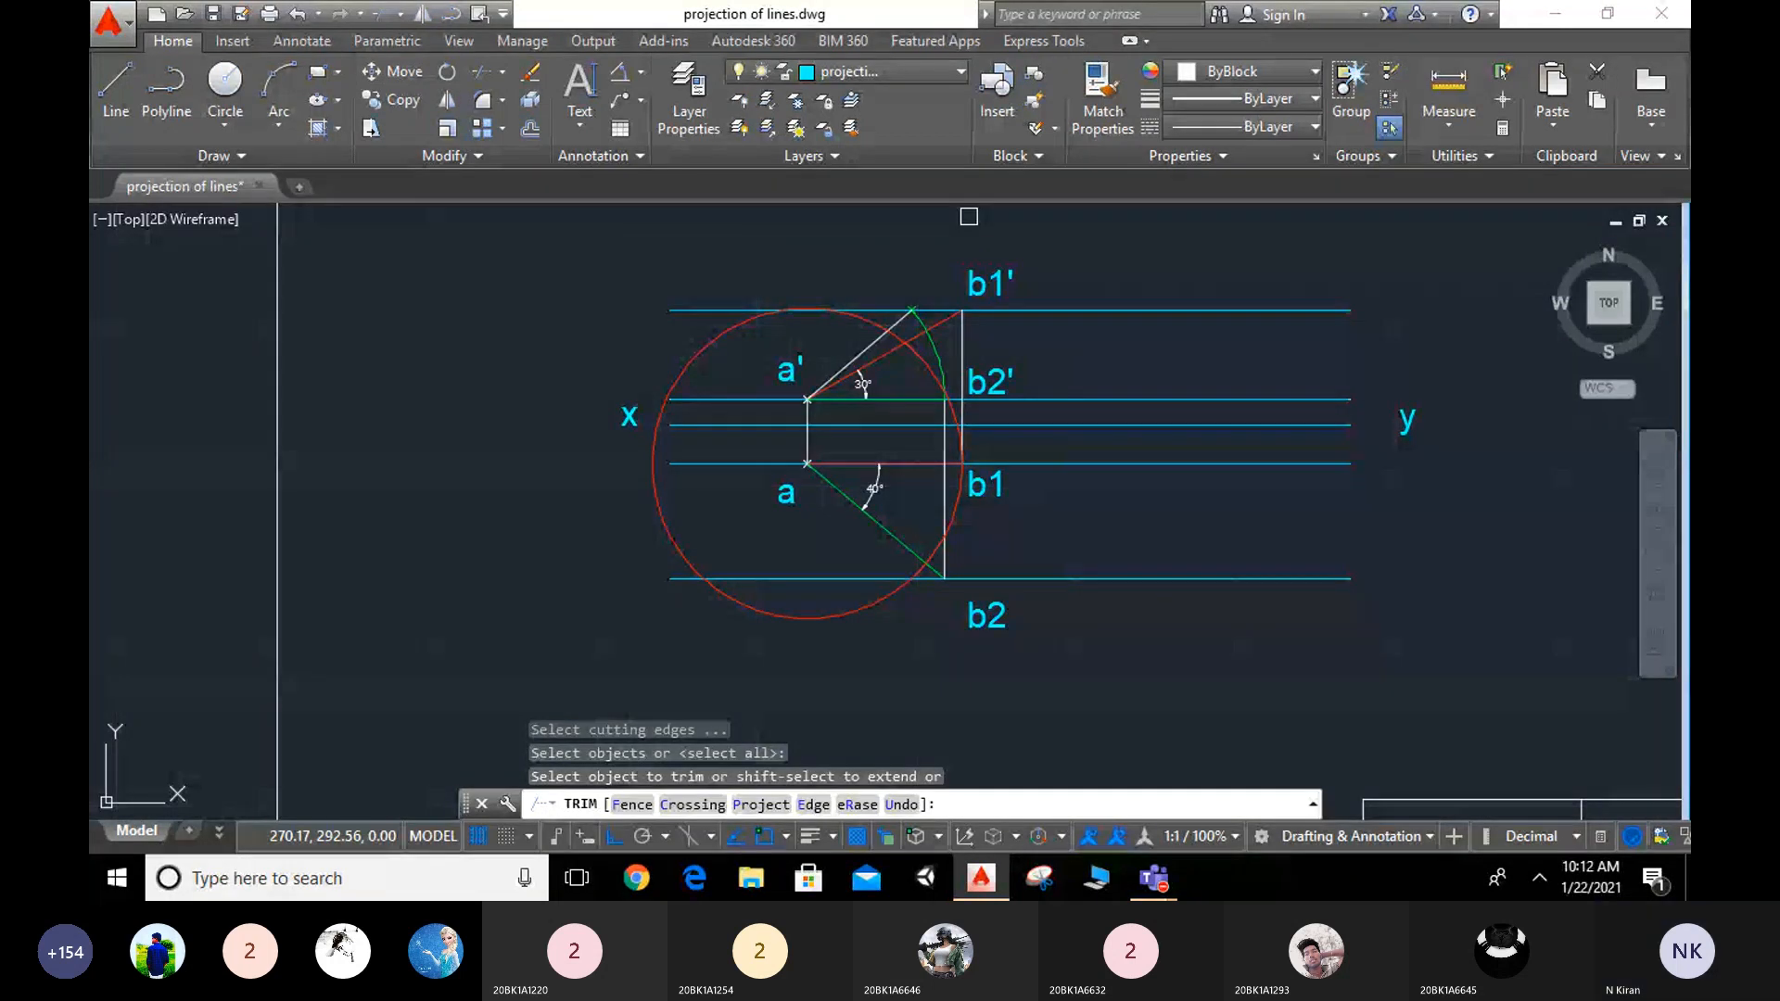
{"action": "left_click", "coordinate": [950, 380]}
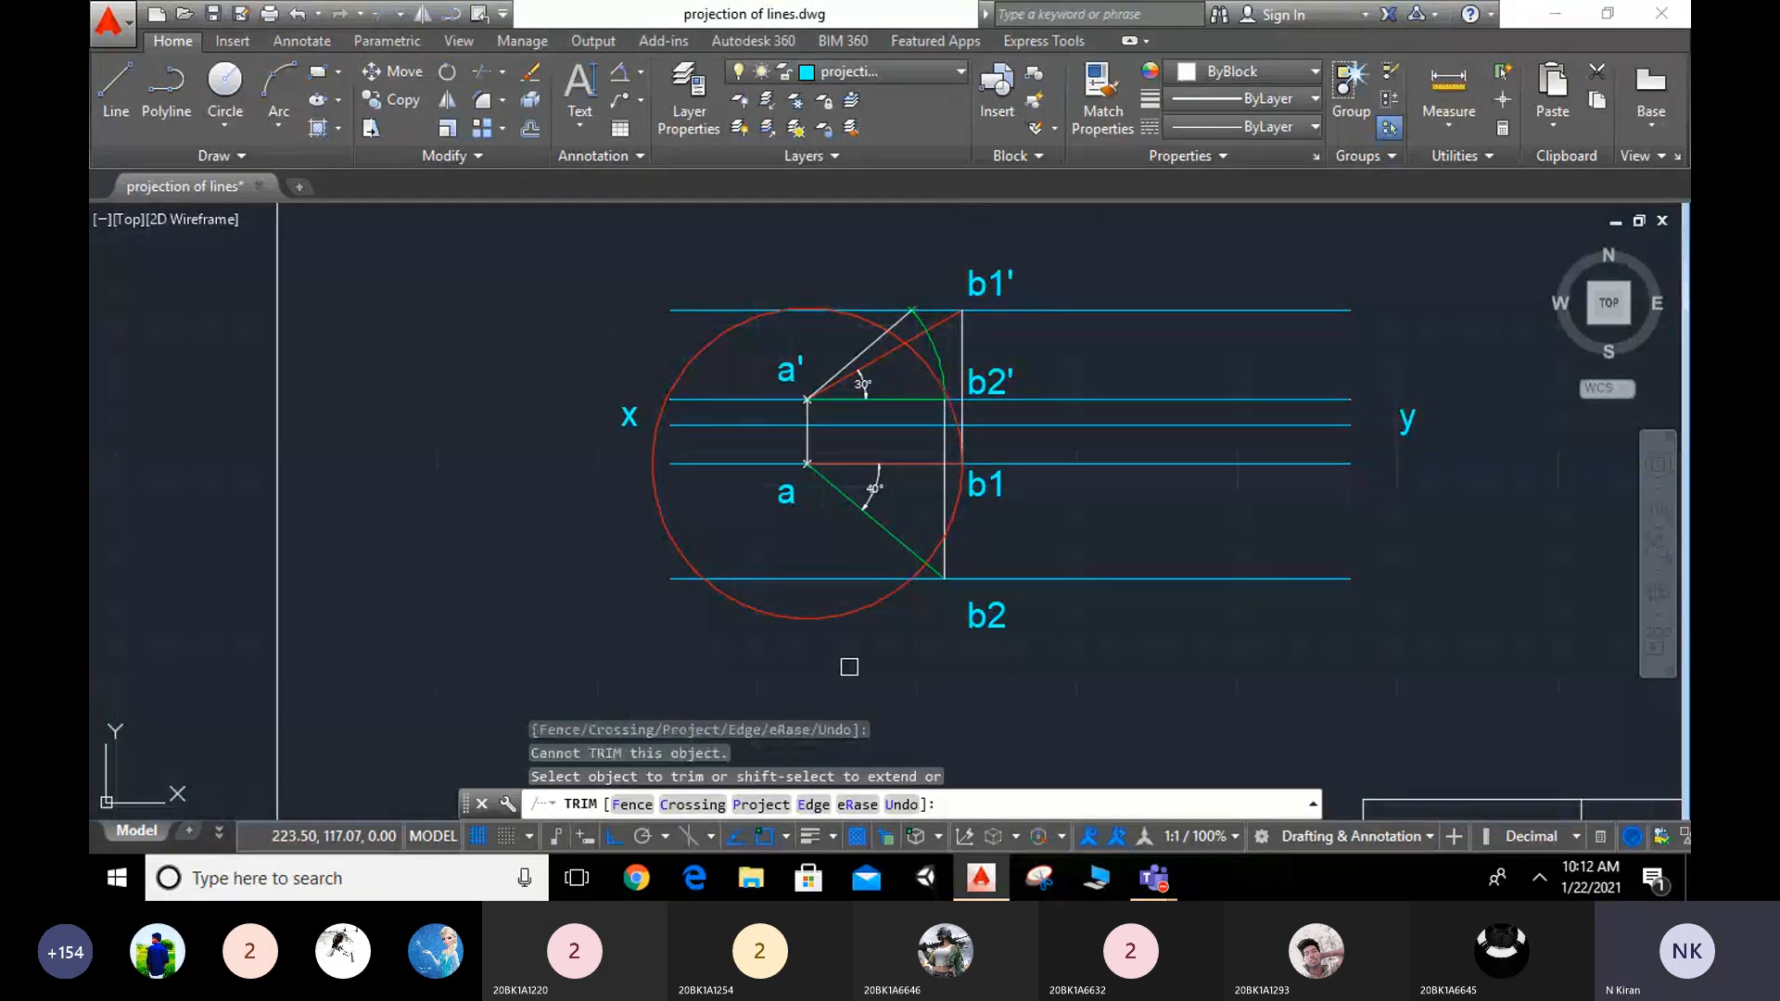
{"action": "left_click", "coordinate": [851, 611]}
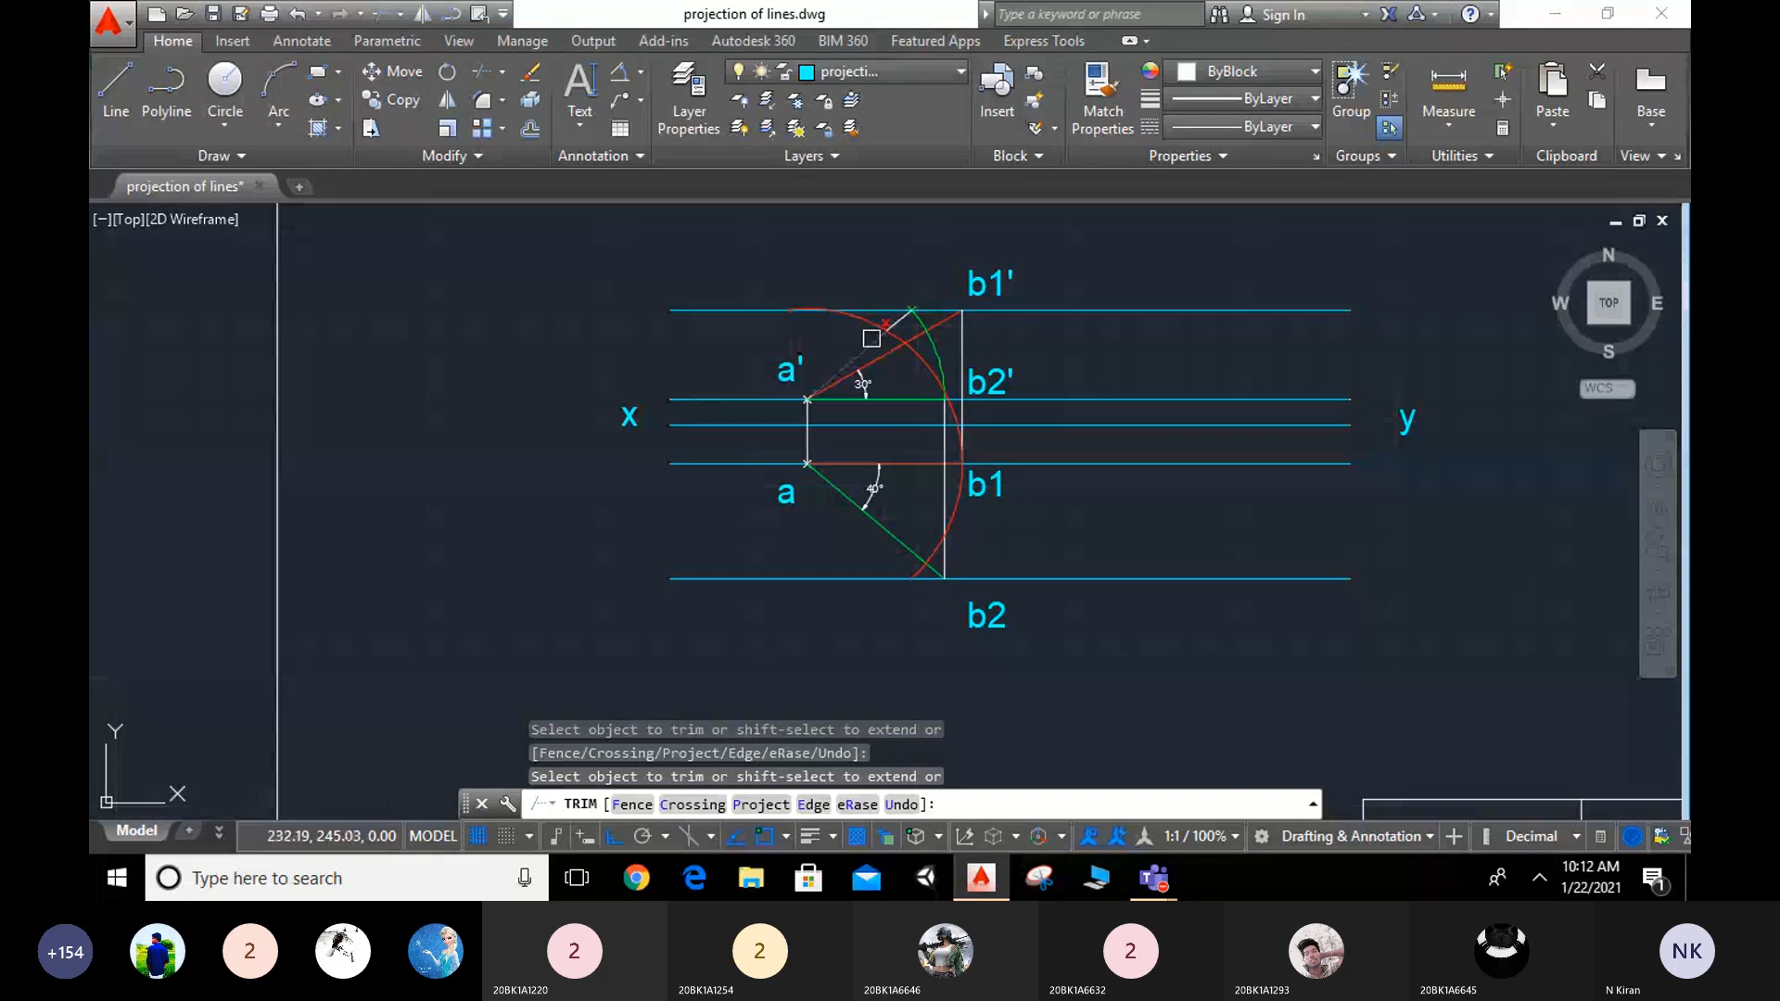
{"action": "scroll", "coordinate": [871, 338], "scroll_direction": "up", "scroll_amount": 5}
{"action": "scroll", "coordinate": [763, 248], "scroll_direction": "up", "scroll_amount": 2}
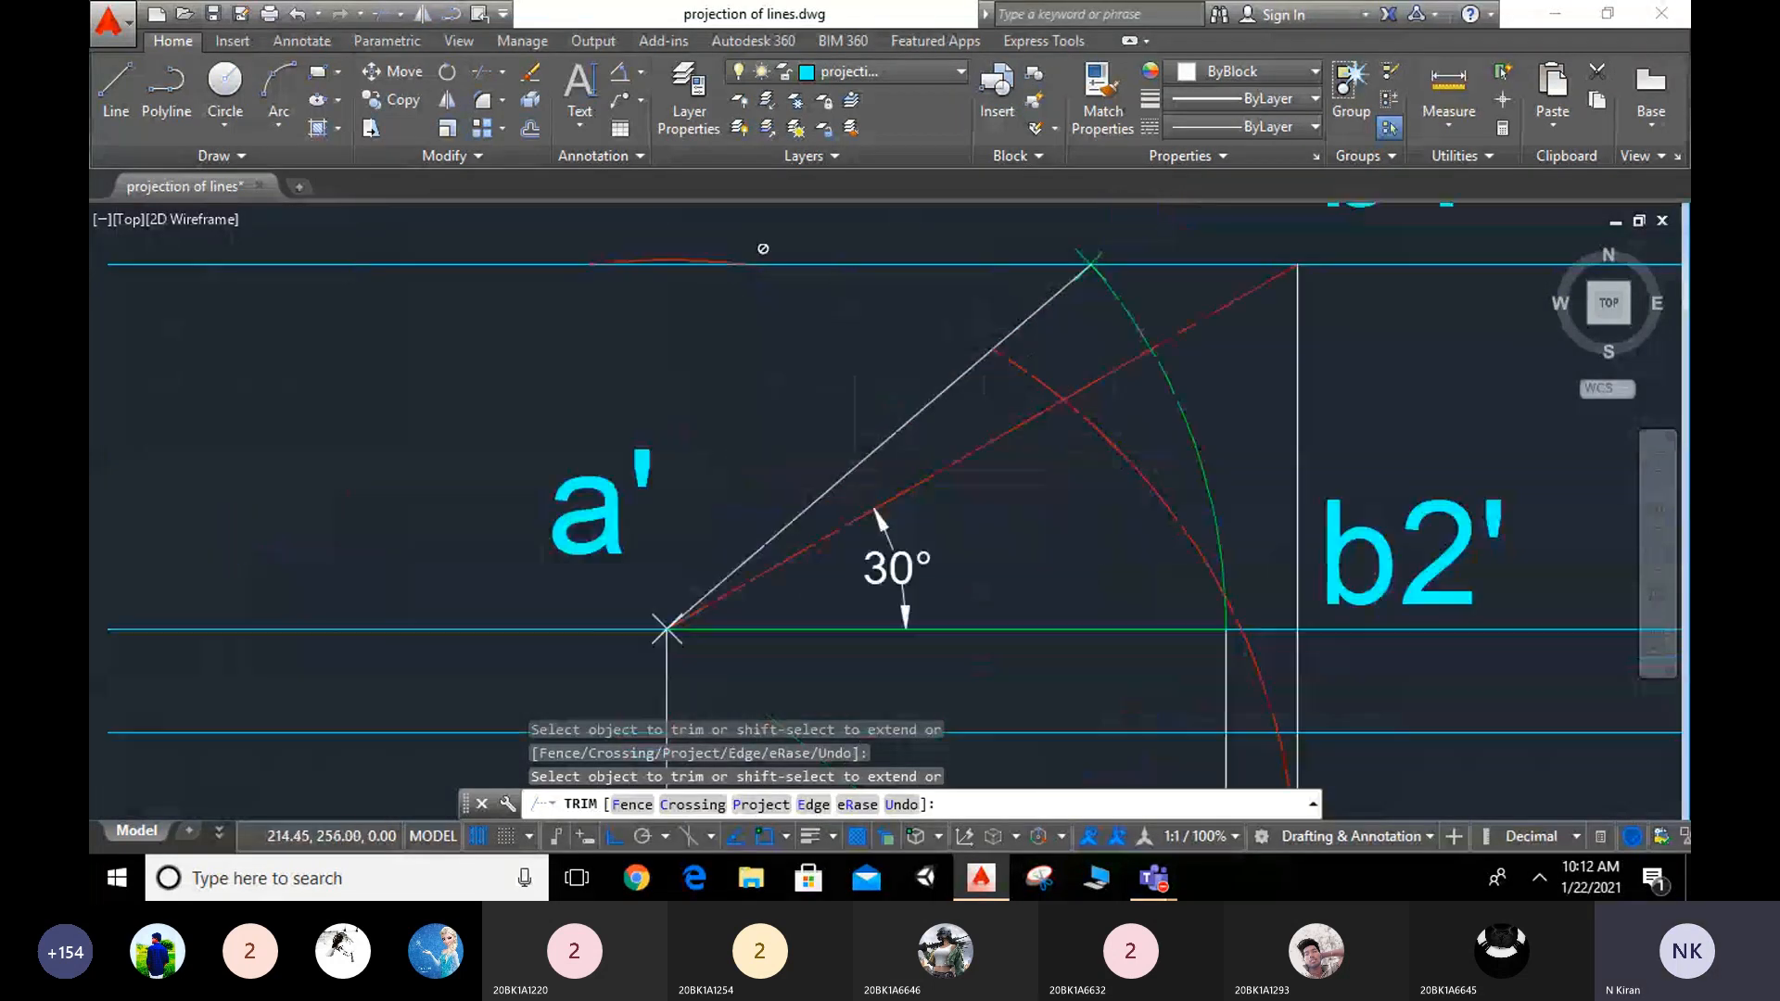
{"action": "scroll", "coordinate": [716, 243], "scroll_direction": "up", "scroll_amount": 2}
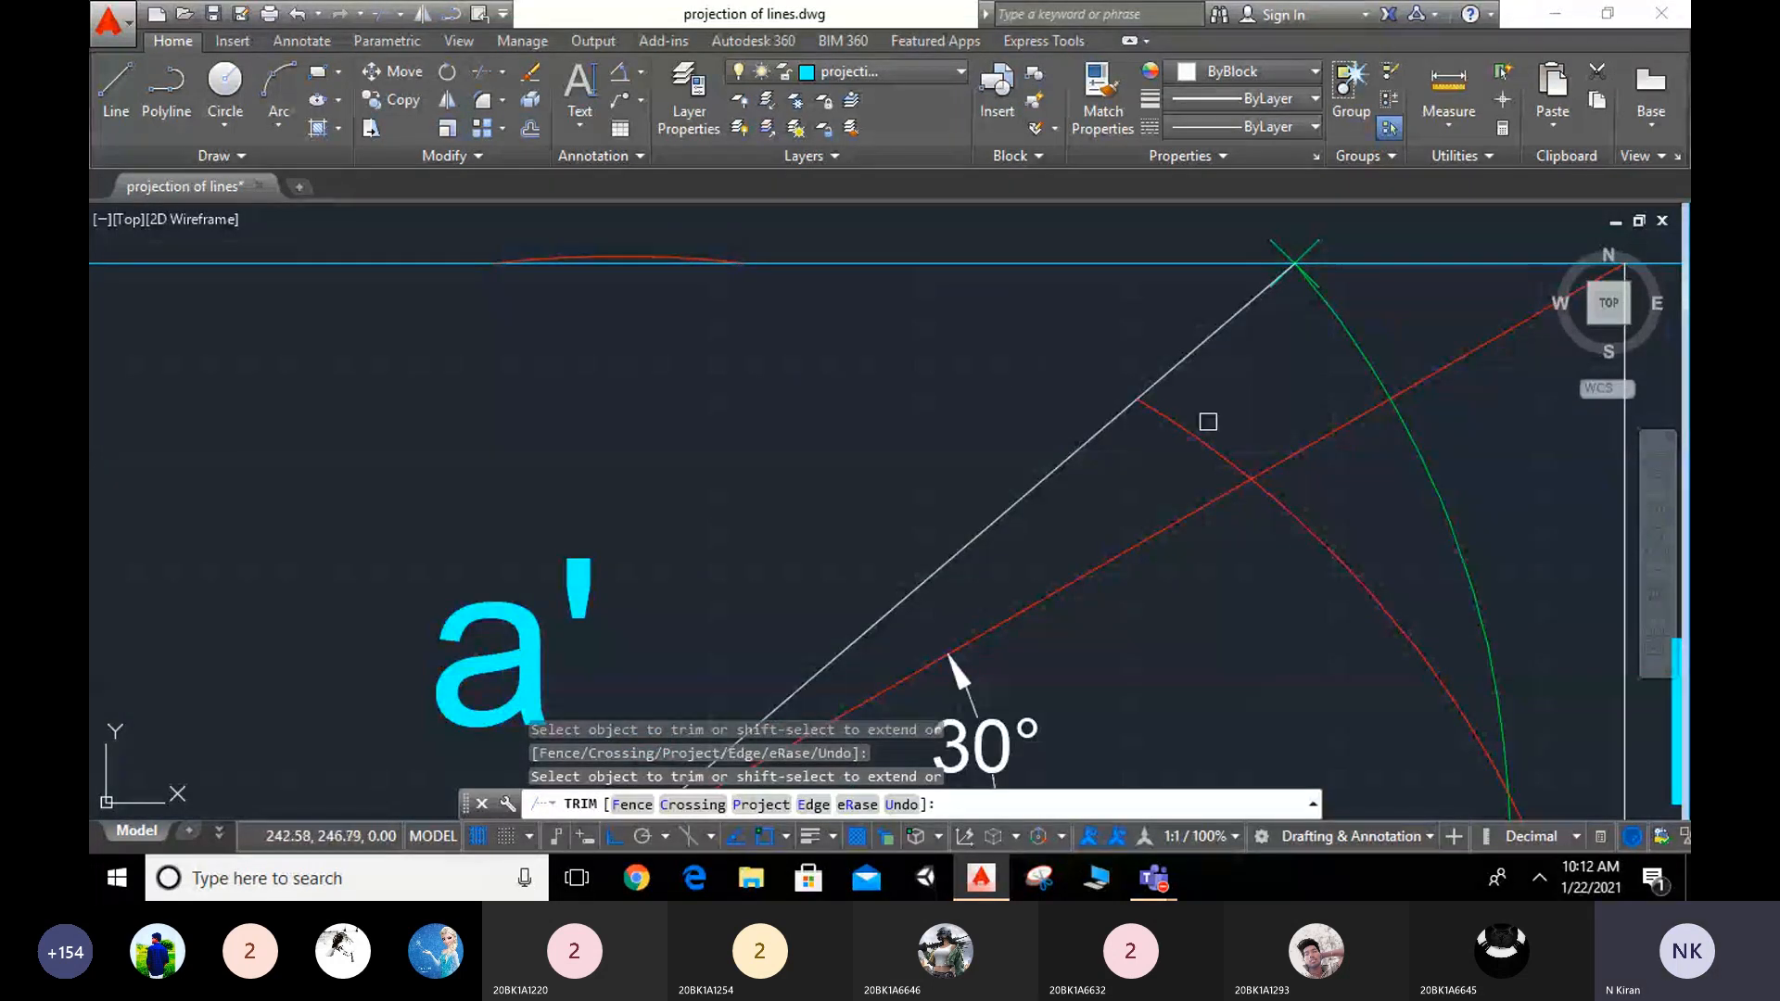
{"action": "scroll", "coordinate": [1233, 431], "scroll_direction": "down", "scroll_amount": 2}
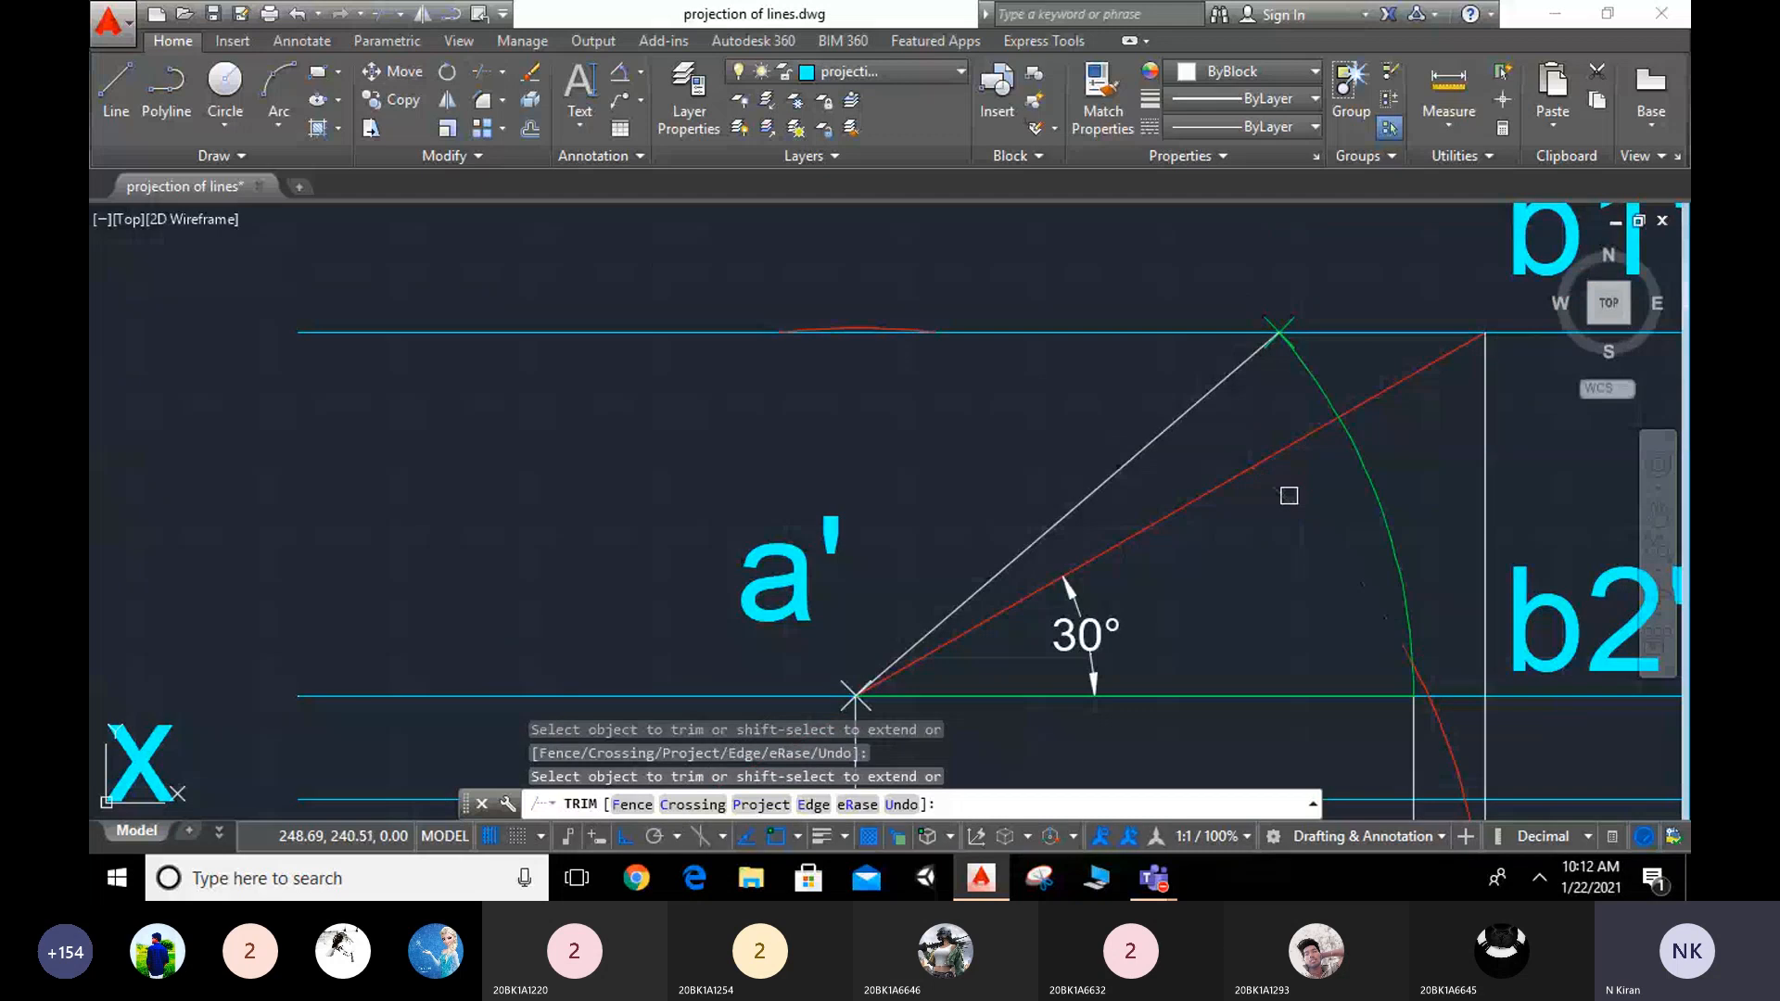
{"action": "scroll", "coordinate": [1288, 496], "scroll_direction": "down", "scroll_amount": 3}
{"action": "left_click", "coordinate": [1342, 559]}
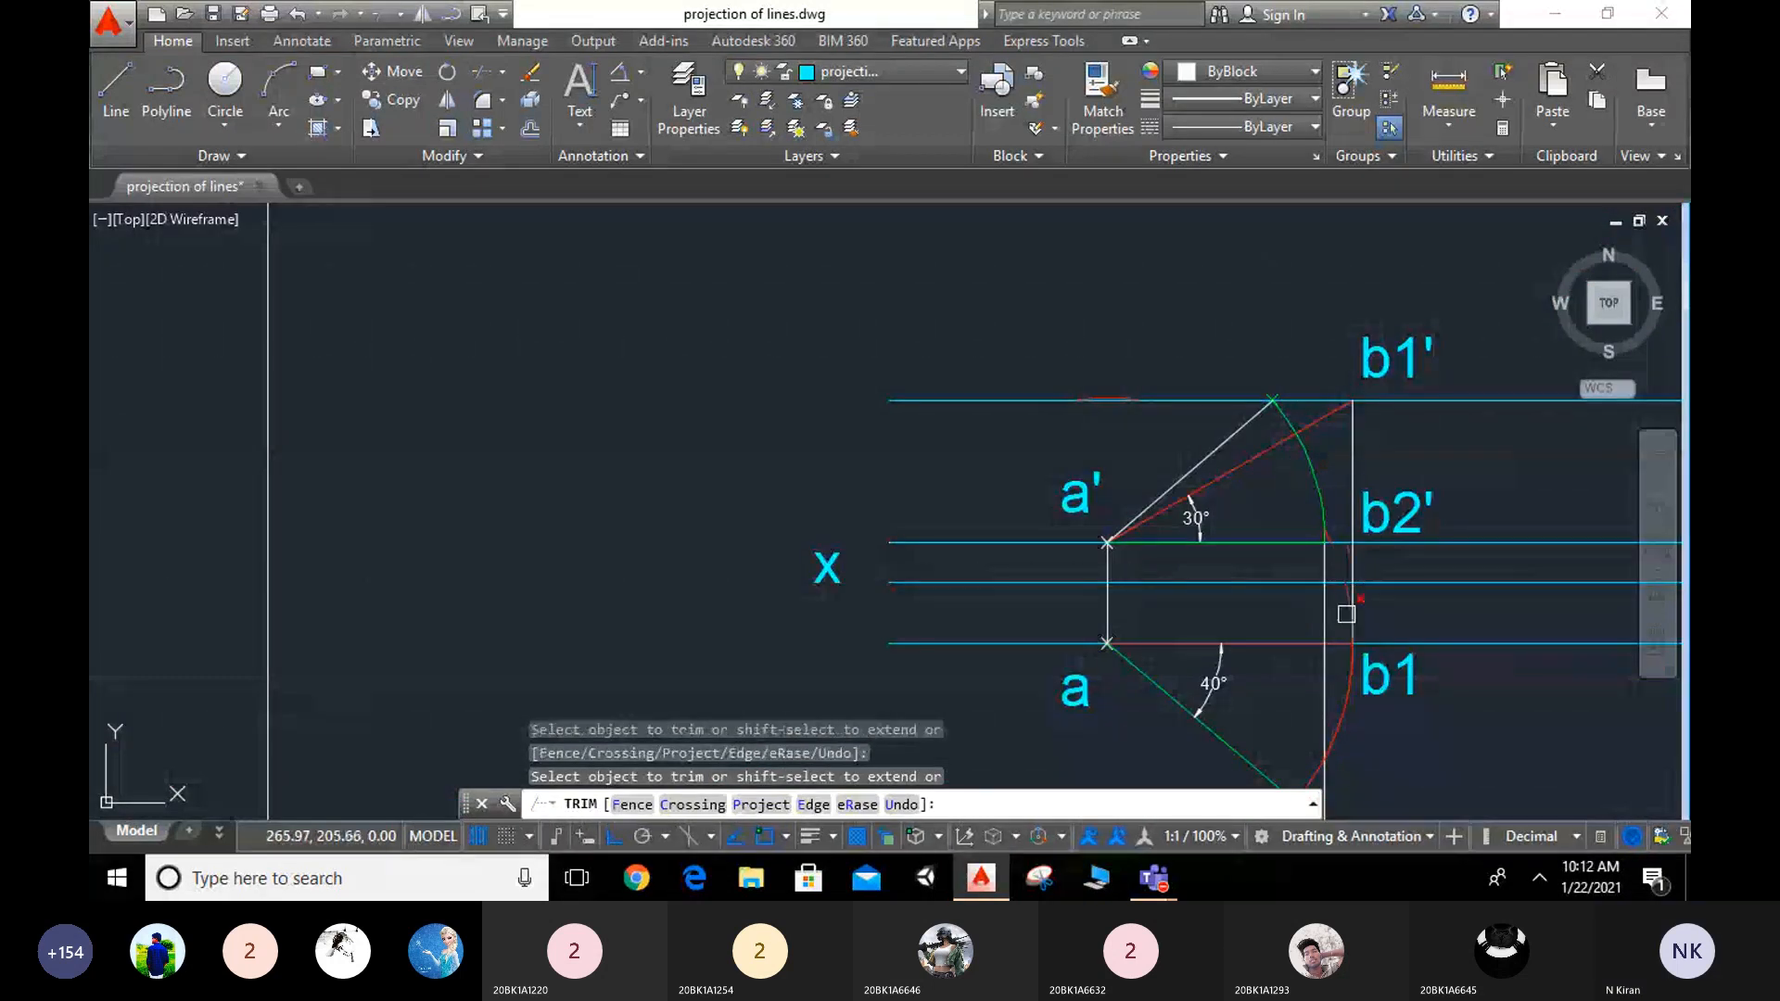
Step: Trim the red arc directly below b1 back to the vertical line through b2
{"action": "scroll", "coordinate": [1346, 610], "scroll_direction": "up", "scroll_amount": 4}
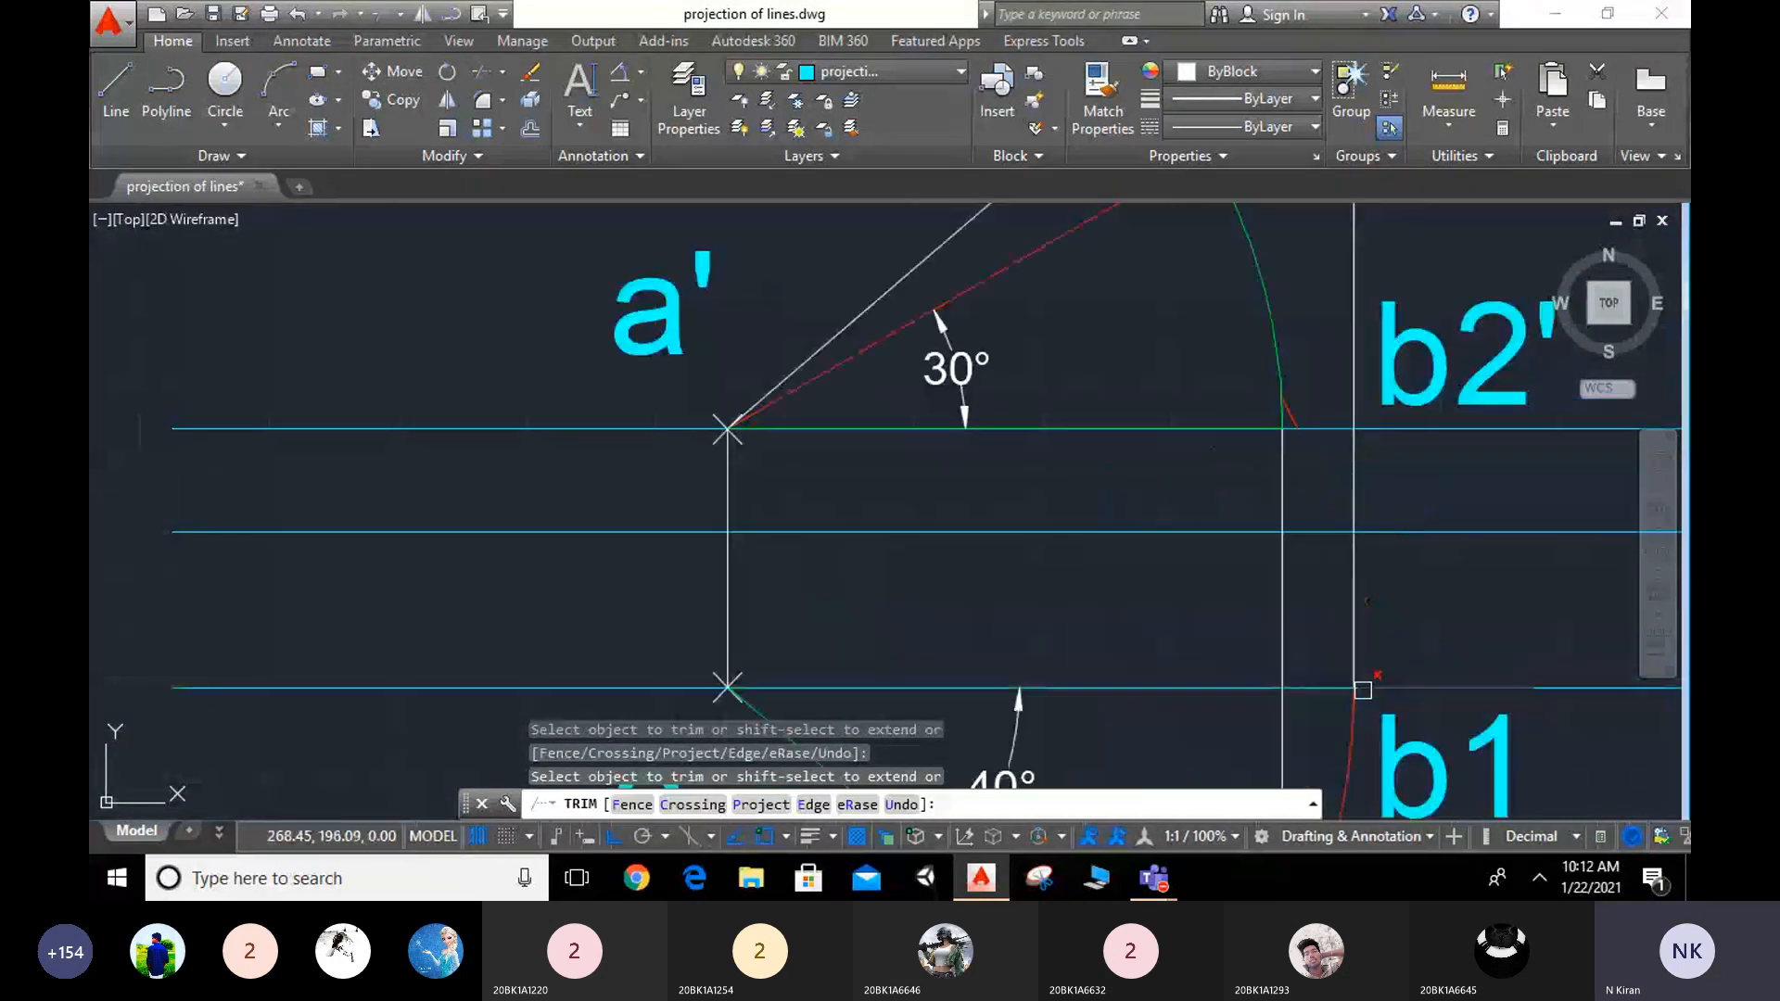
{"action": "left_click", "coordinate": [1348, 737]}
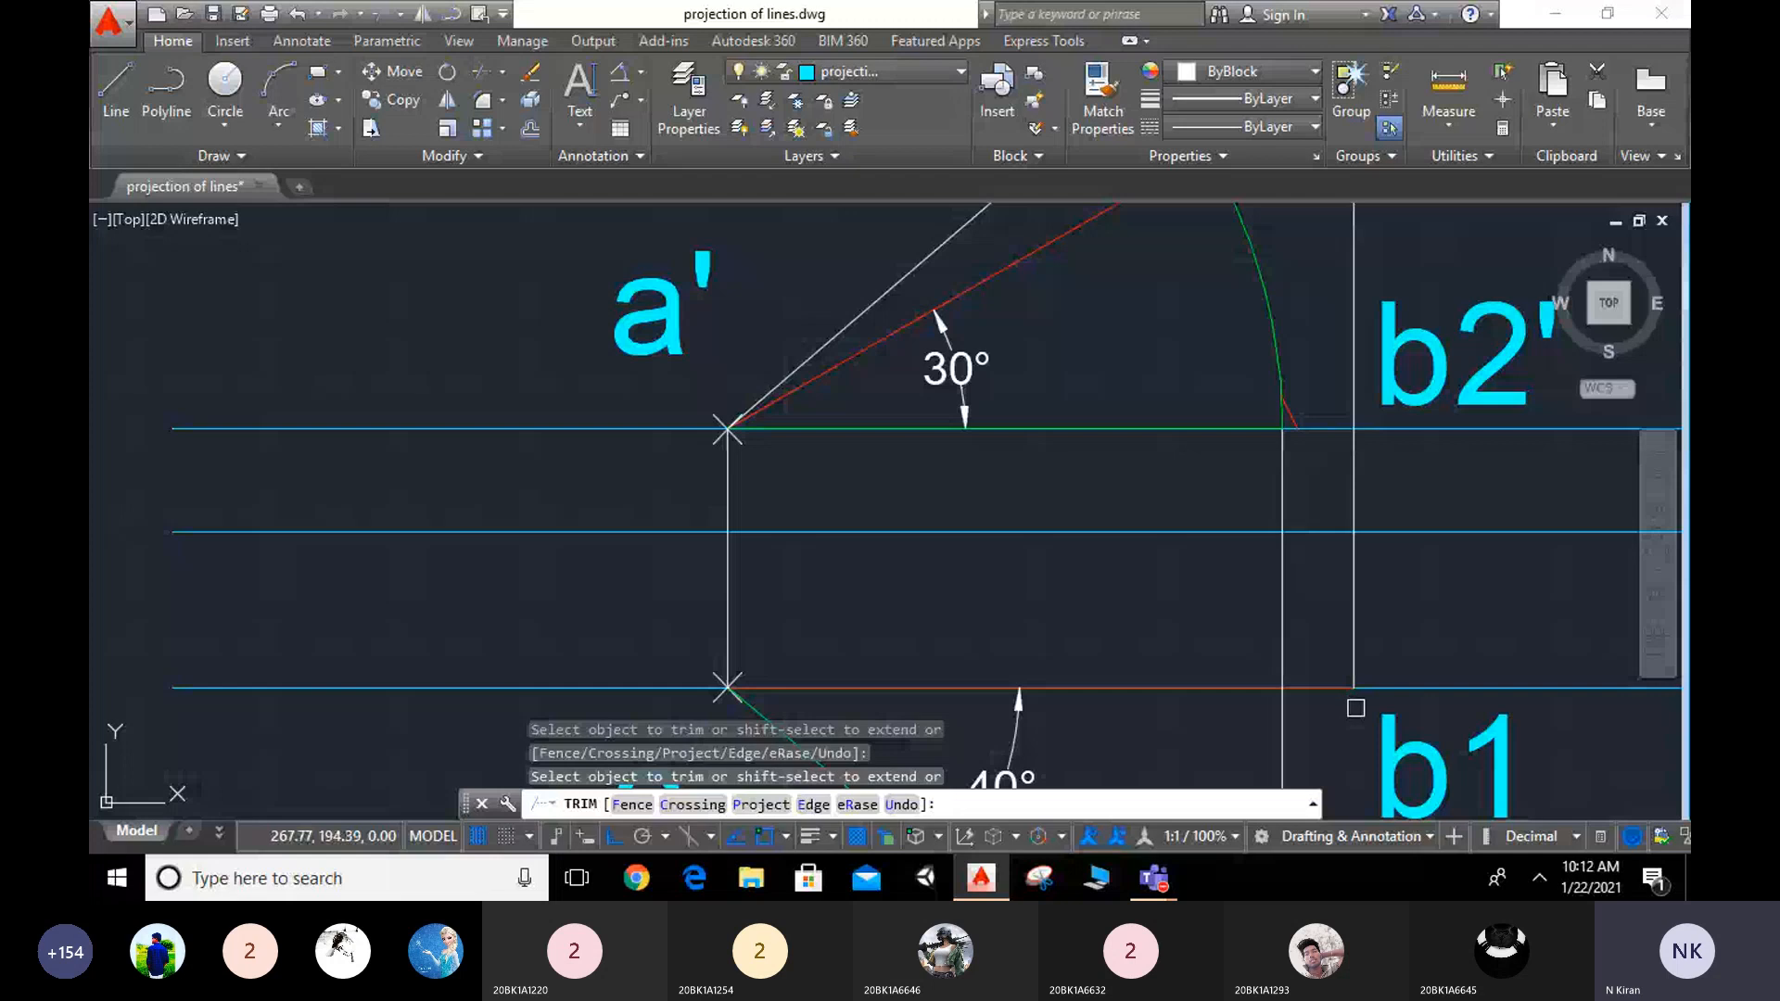
{"action": "left_click", "coordinate": [1390, 766]}
Step: Switch to the Microsoft Teams meeting, mute and unmute the microphone, and return to the AutoCAD drawing
{"action": "mouse_move", "coordinate": [995, 886]}
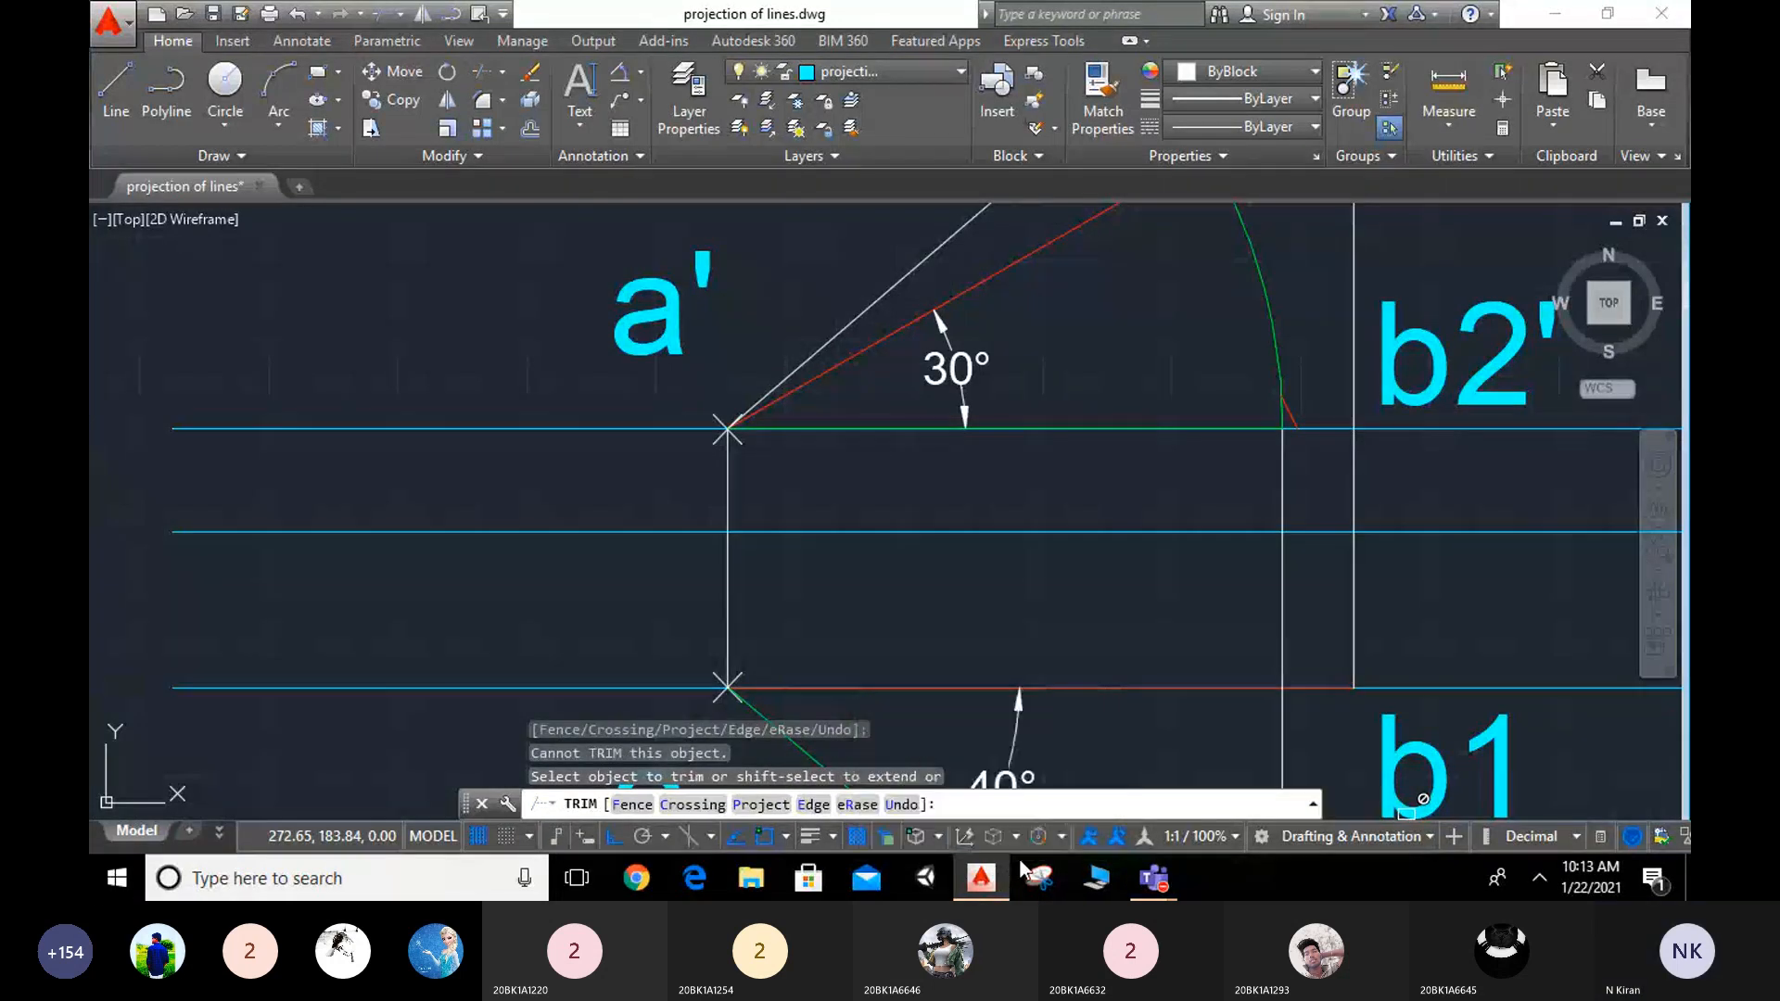
{"action": "mouse_move", "coordinate": [1155, 878]}
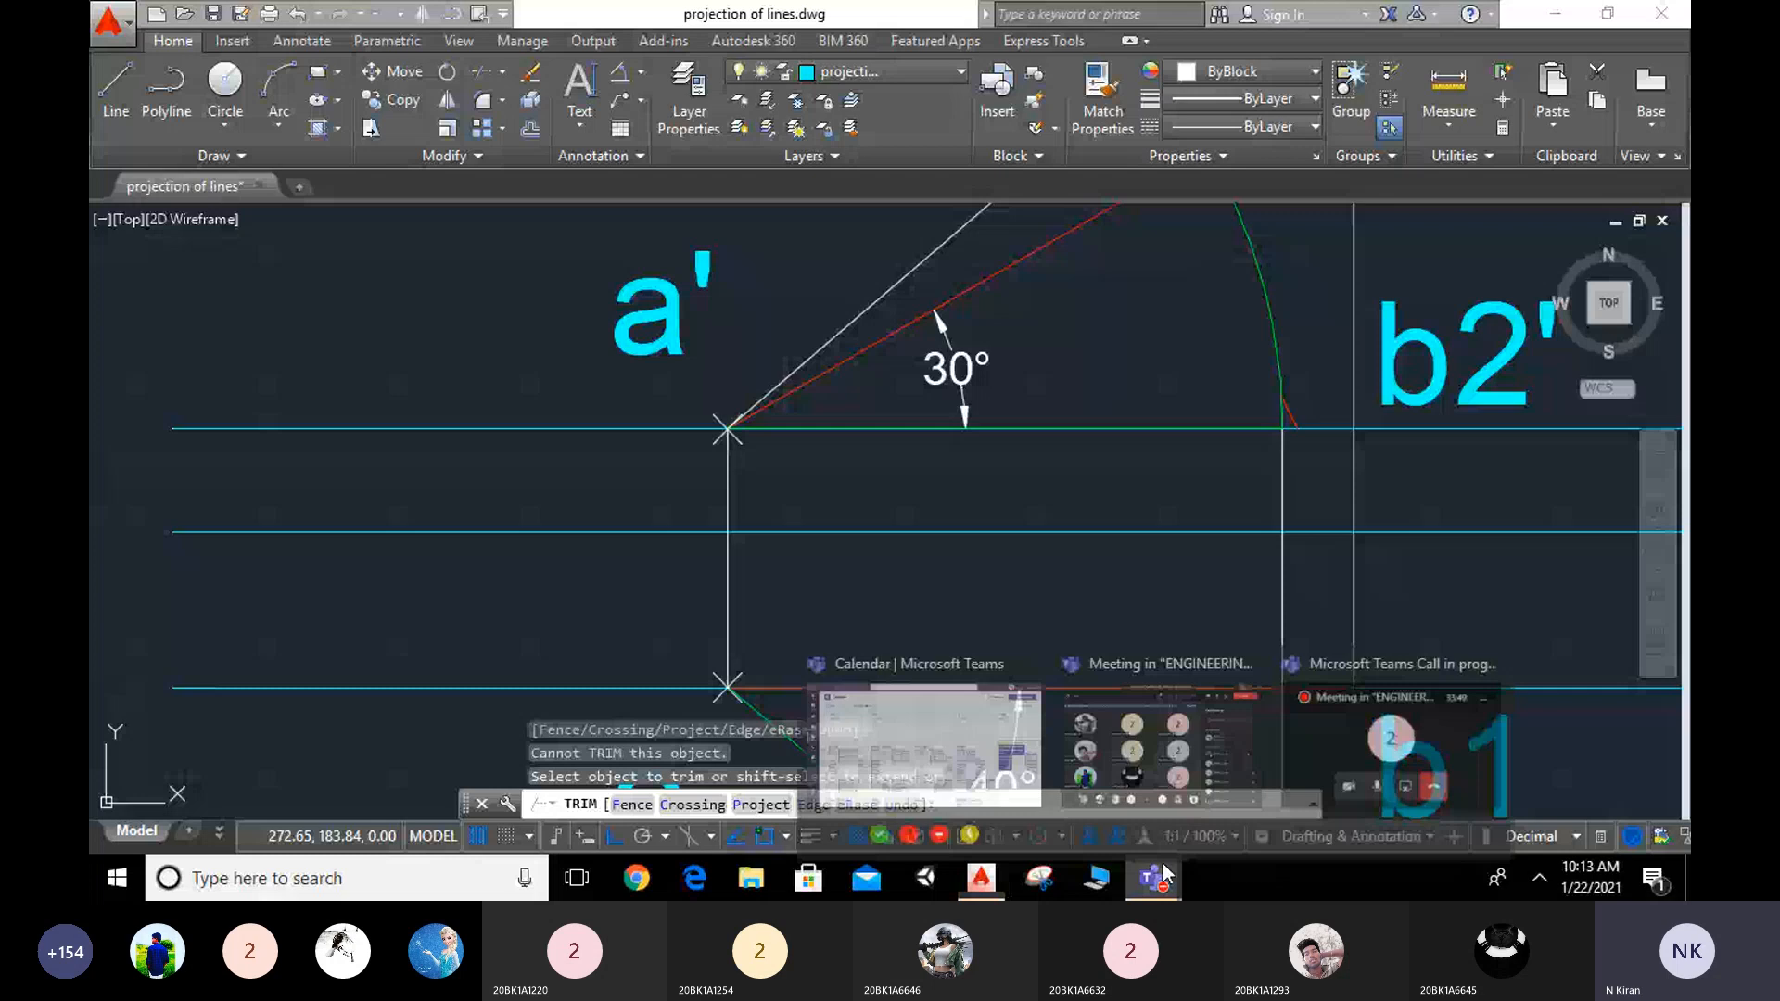
{"action": "left_click", "coordinate": [1188, 732]}
{"action": "left_click", "coordinate": [1242, 108]}
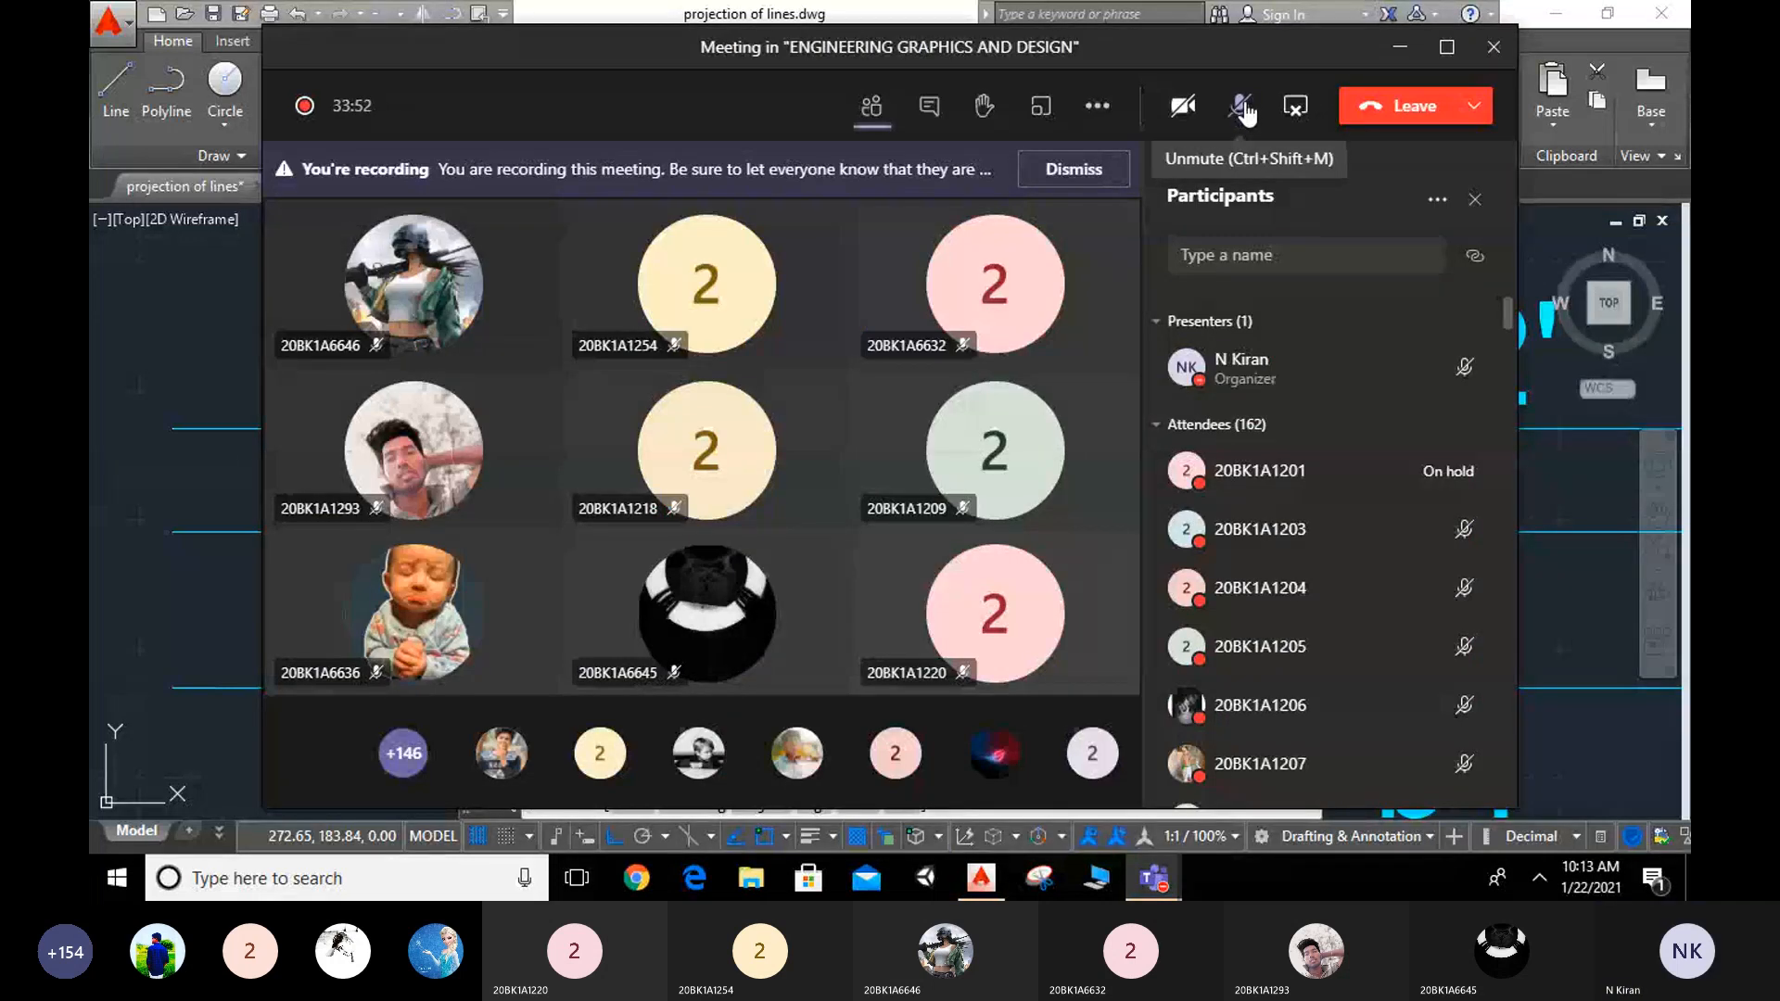
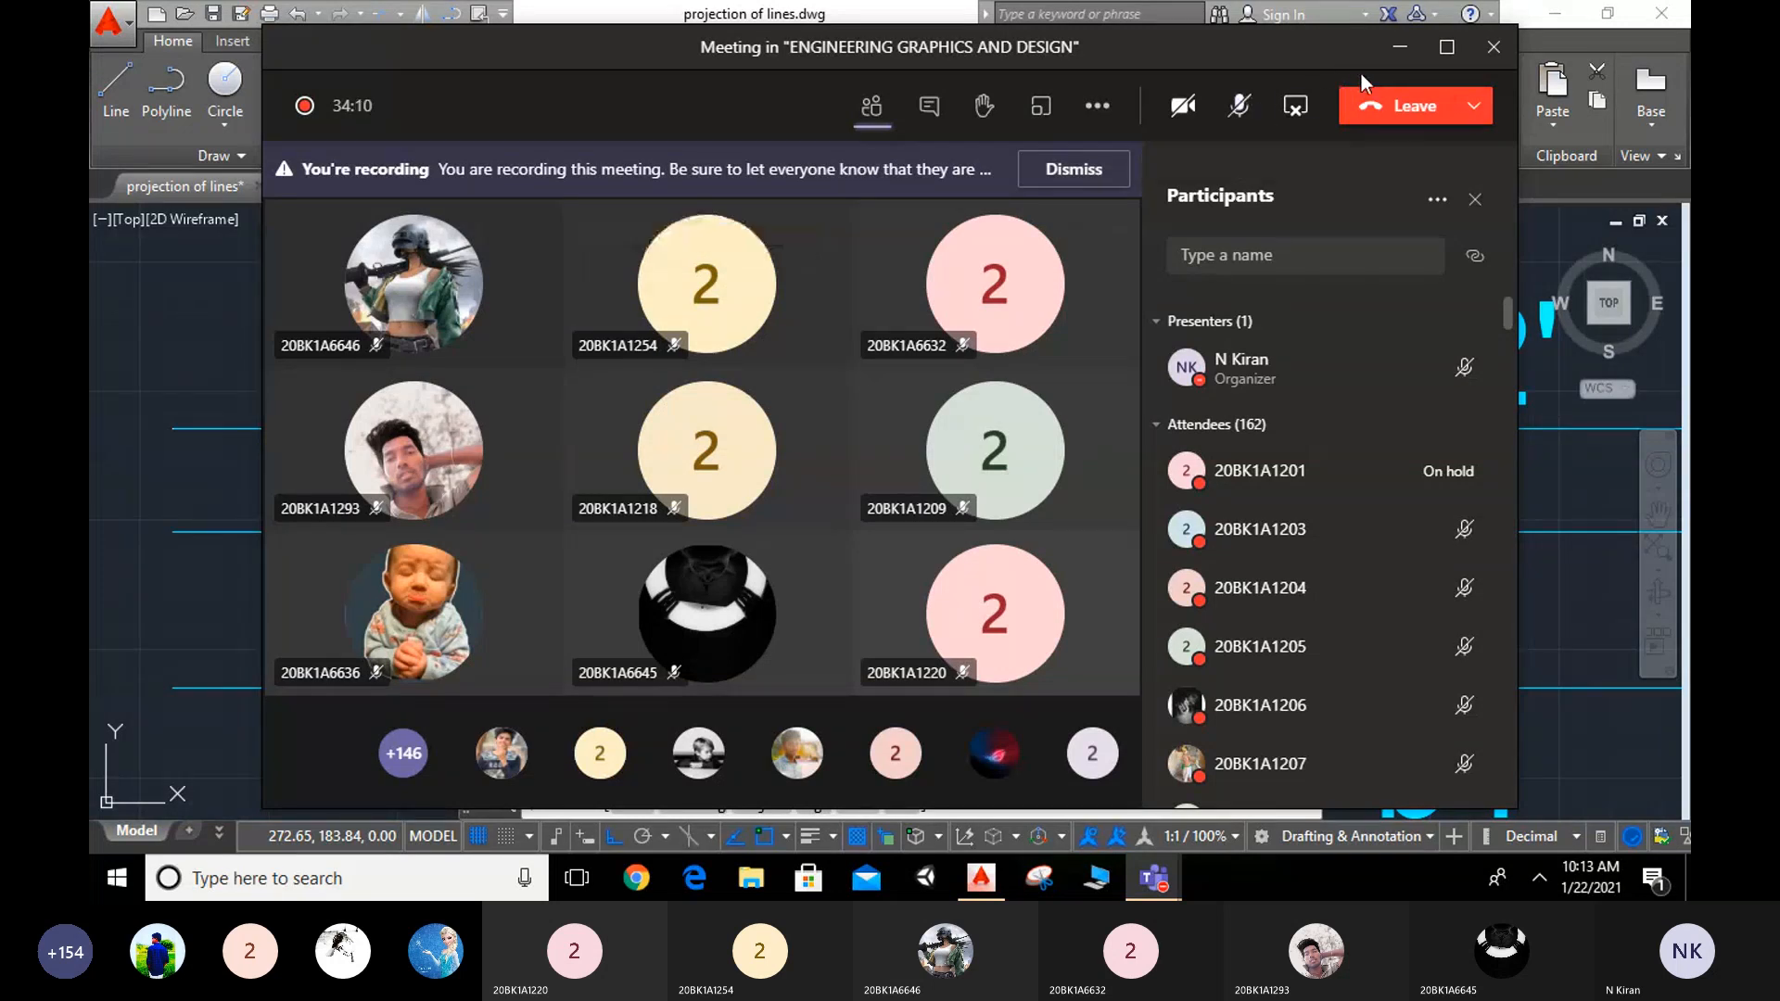
{"action": "left_click", "coordinate": [1248, 122]}
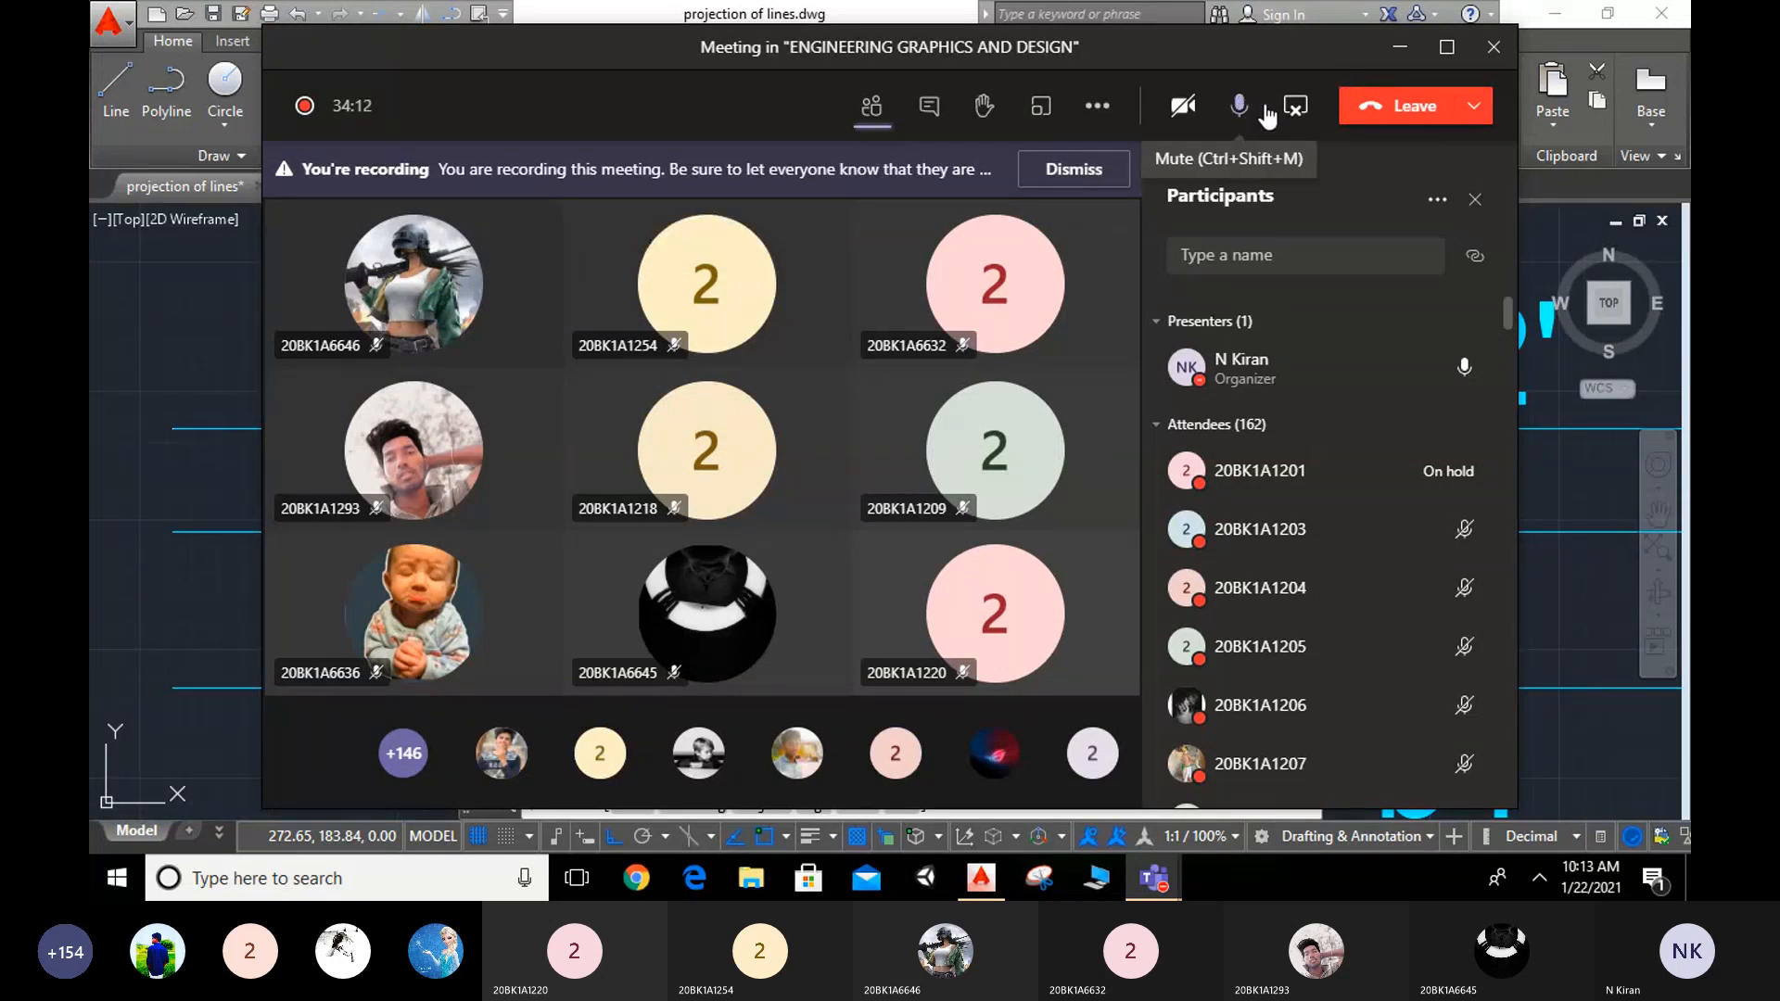
{"action": "left_click", "coordinate": [1401, 48]}
Step: Undo the last trim to restore the red arc below b1
{"action": "scroll", "coordinate": [1240, 417], "scroll_direction": "down", "scroll_amount": 3}
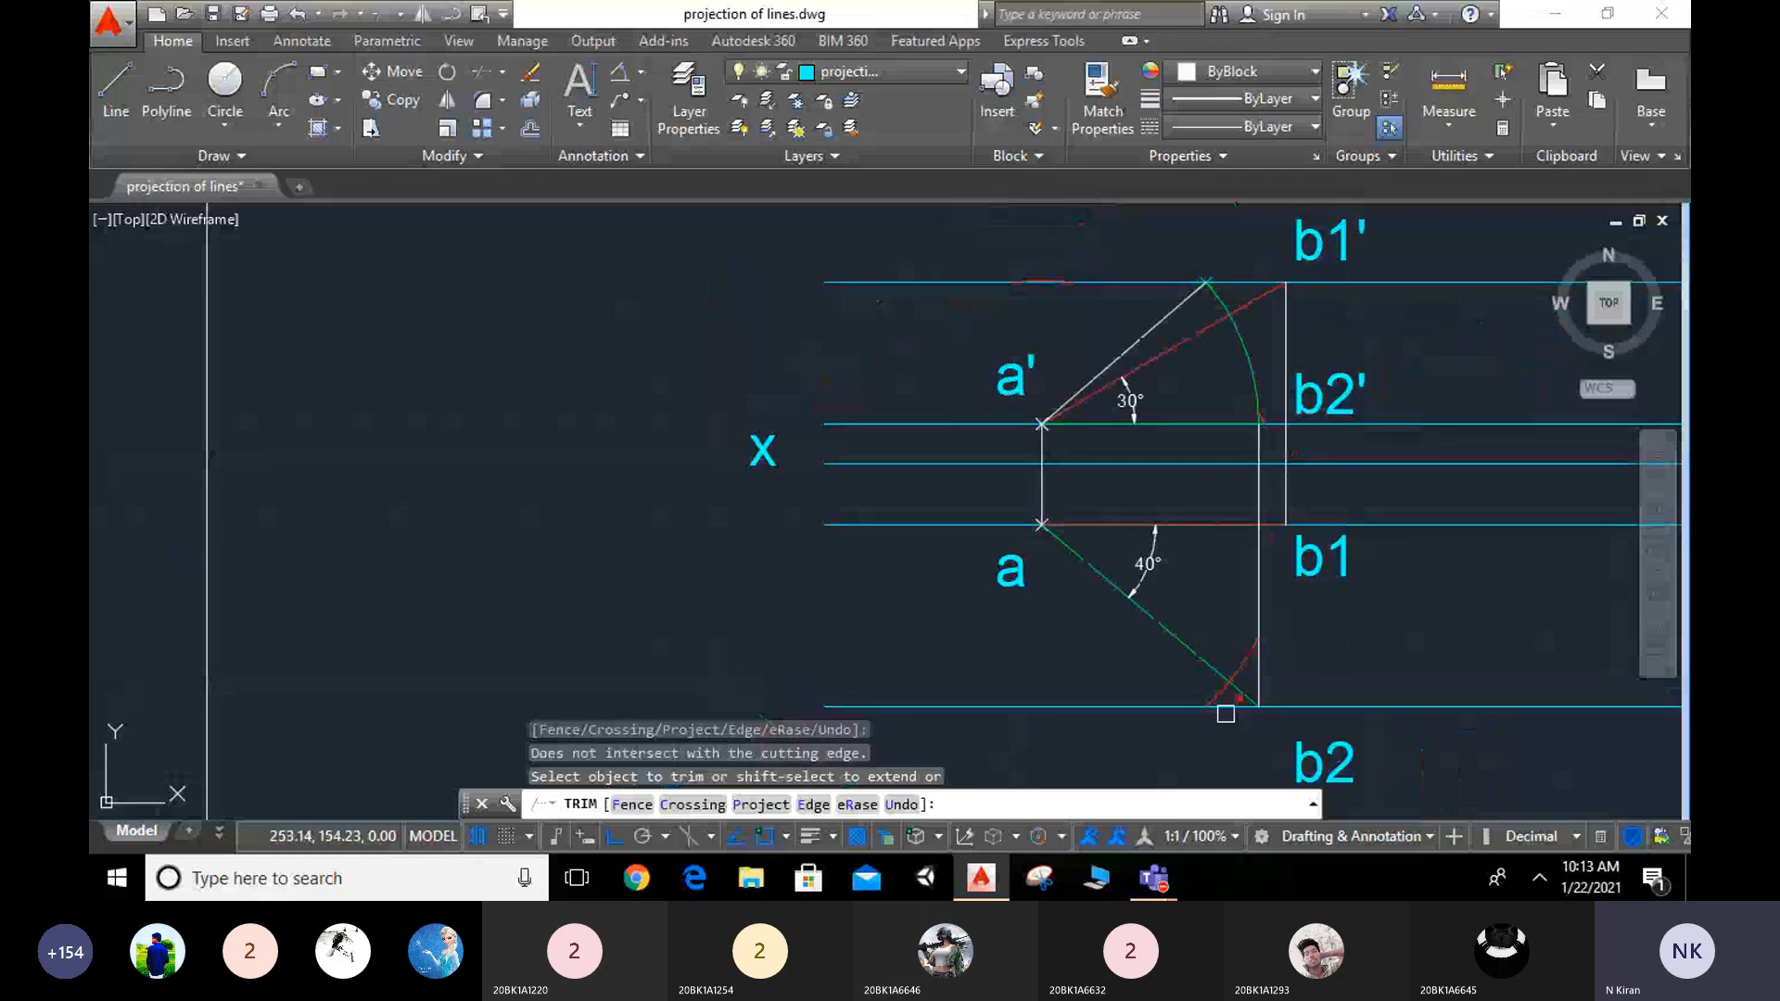
{"action": "scroll", "coordinate": [1301, 615], "scroll_direction": "up", "scroll_amount": 2}
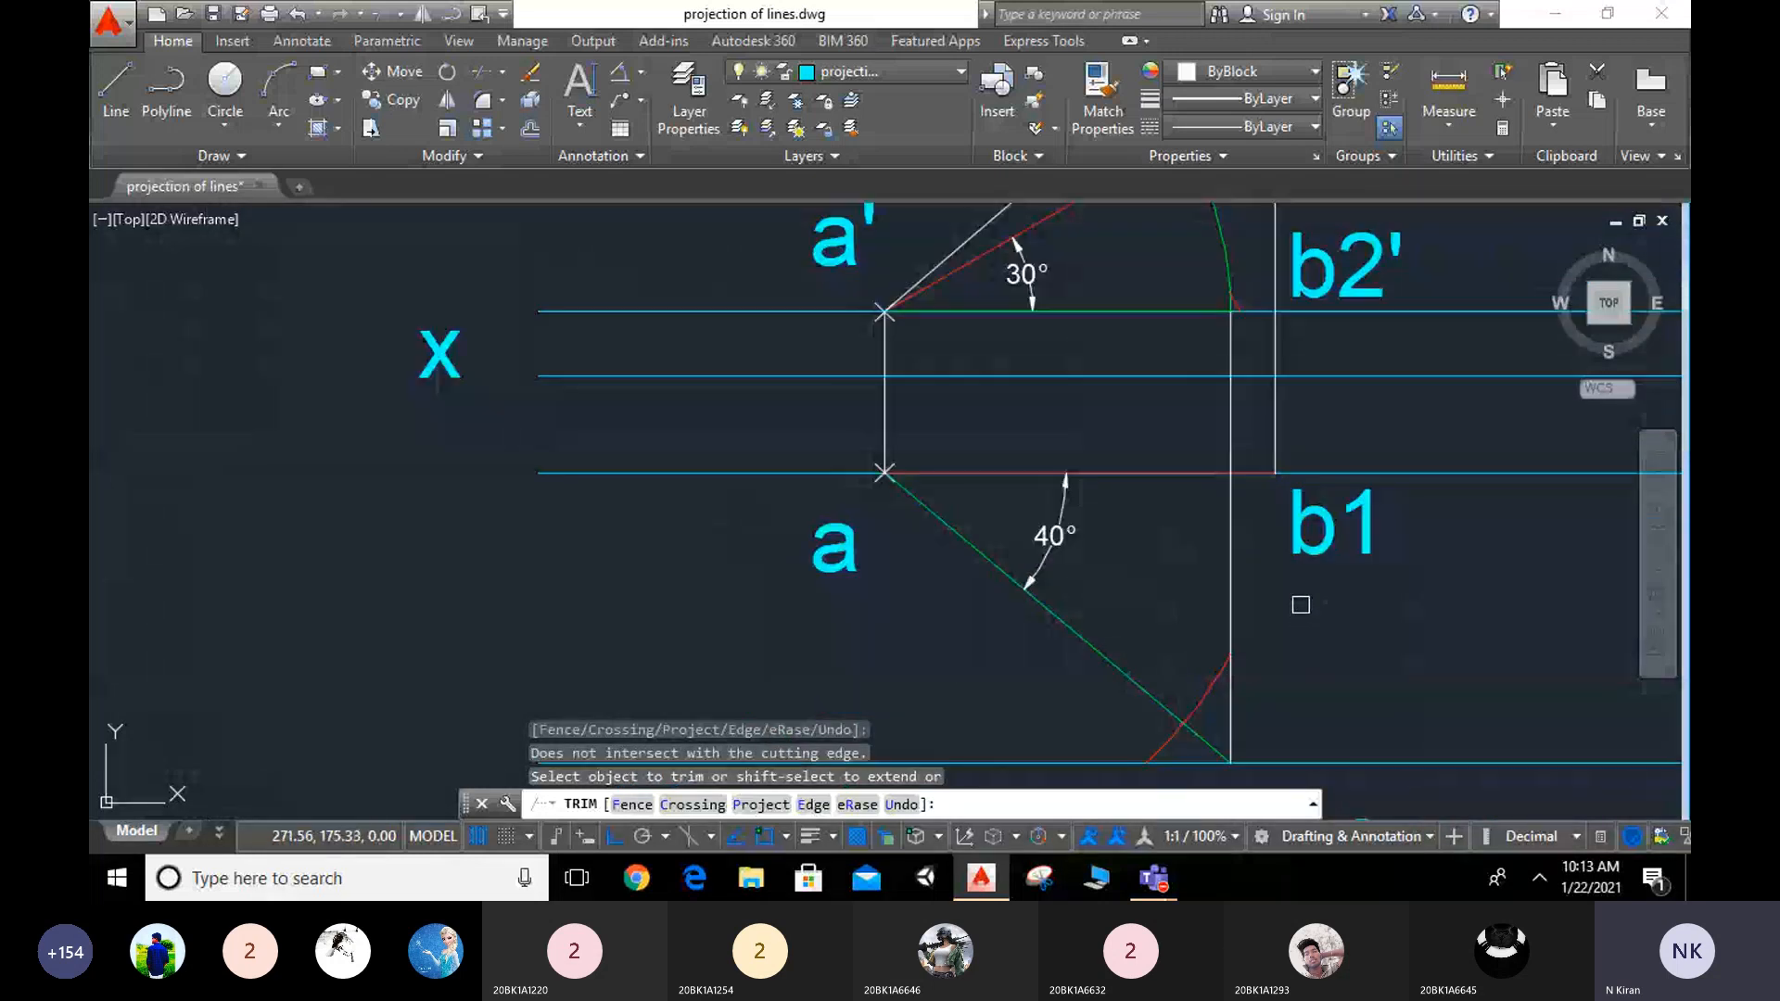
{"action": "left_click", "coordinate": [1302, 554]}
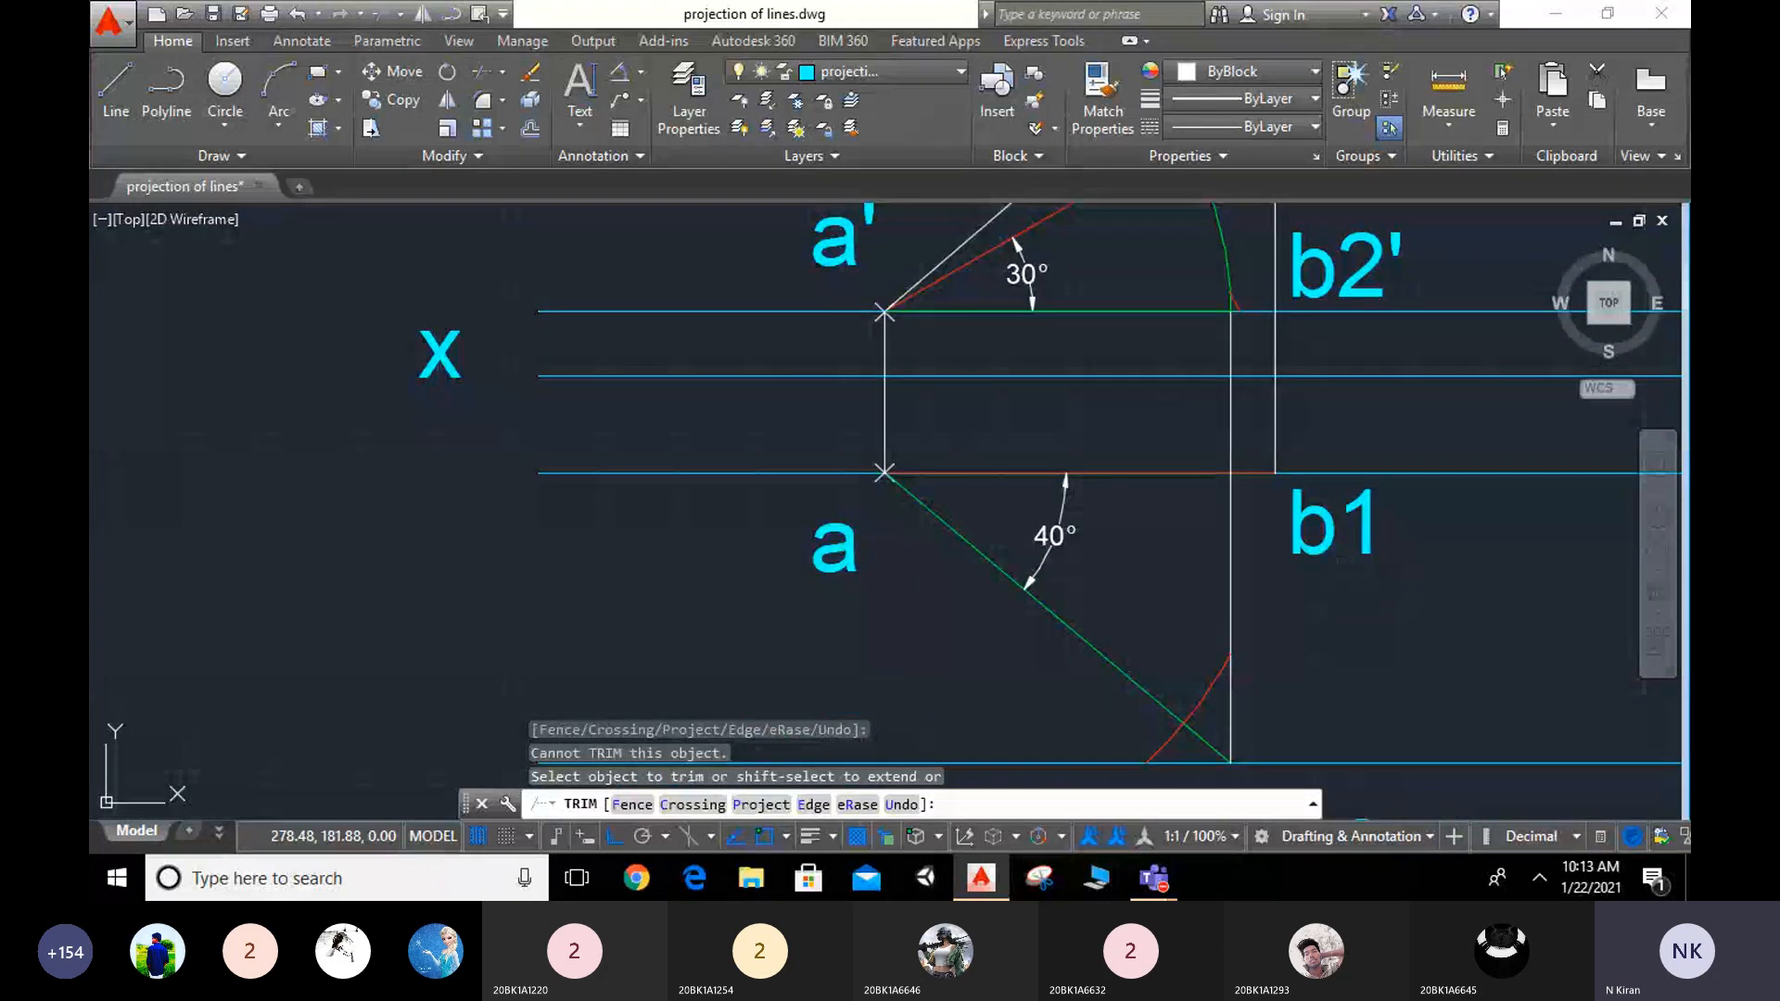
{"action": "key", "text": "ctrl+z"}
{"action": "middle_click_drag", "start_coordinate": [1335, 779], "coordinate": [1275, 384]}
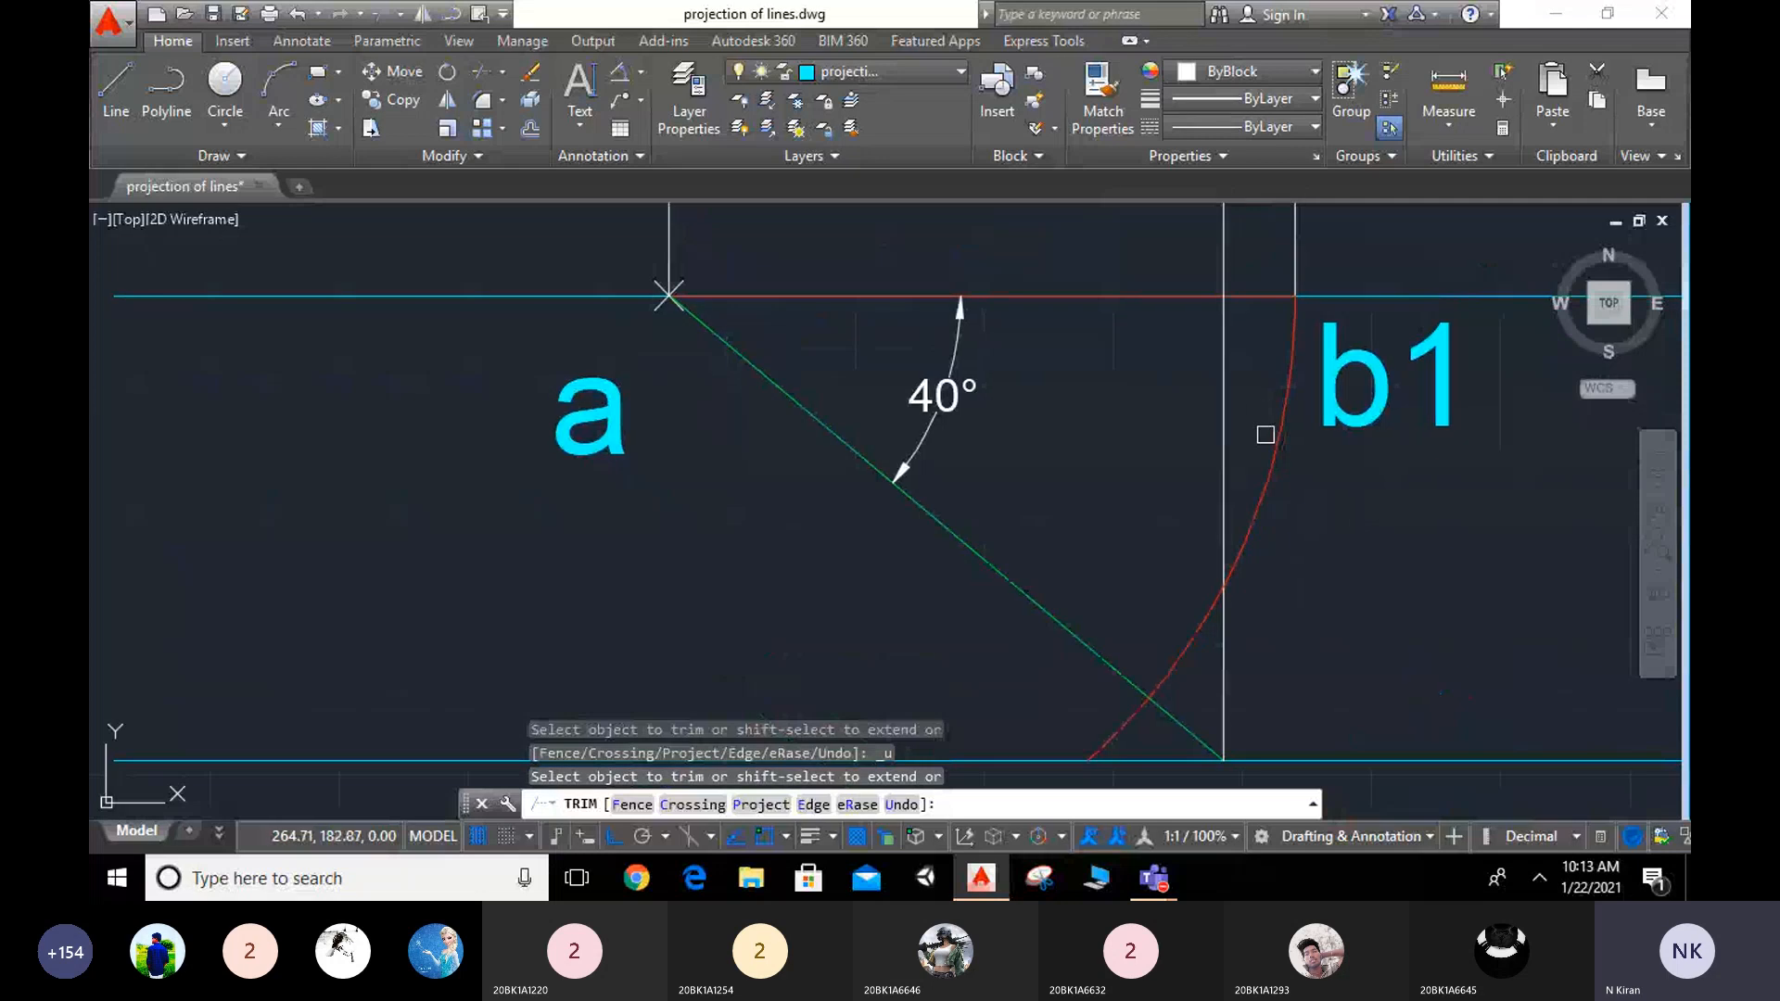
Step: Try to trim the leftover red arc fragment beside the b2' end of the green horizontal line
{"action": "scroll", "coordinate": [1265, 436], "scroll_direction": "down", "scroll_amount": 2}
{"action": "mouse_move", "coordinate": [1421, 519]}
{"action": "middle_mouse_down"}
{"action": "mouse_move", "coordinate": [1382, 572]}
{"action": "mouse_move", "coordinate": [1159, 738]}
{"action": "mouse_move", "coordinate": [1160, 679]}
{"action": "middle_mouse_up"}
{"action": "left_click", "coordinate": [1018, 382]}
{"action": "left_click", "coordinate": [1020, 375]}
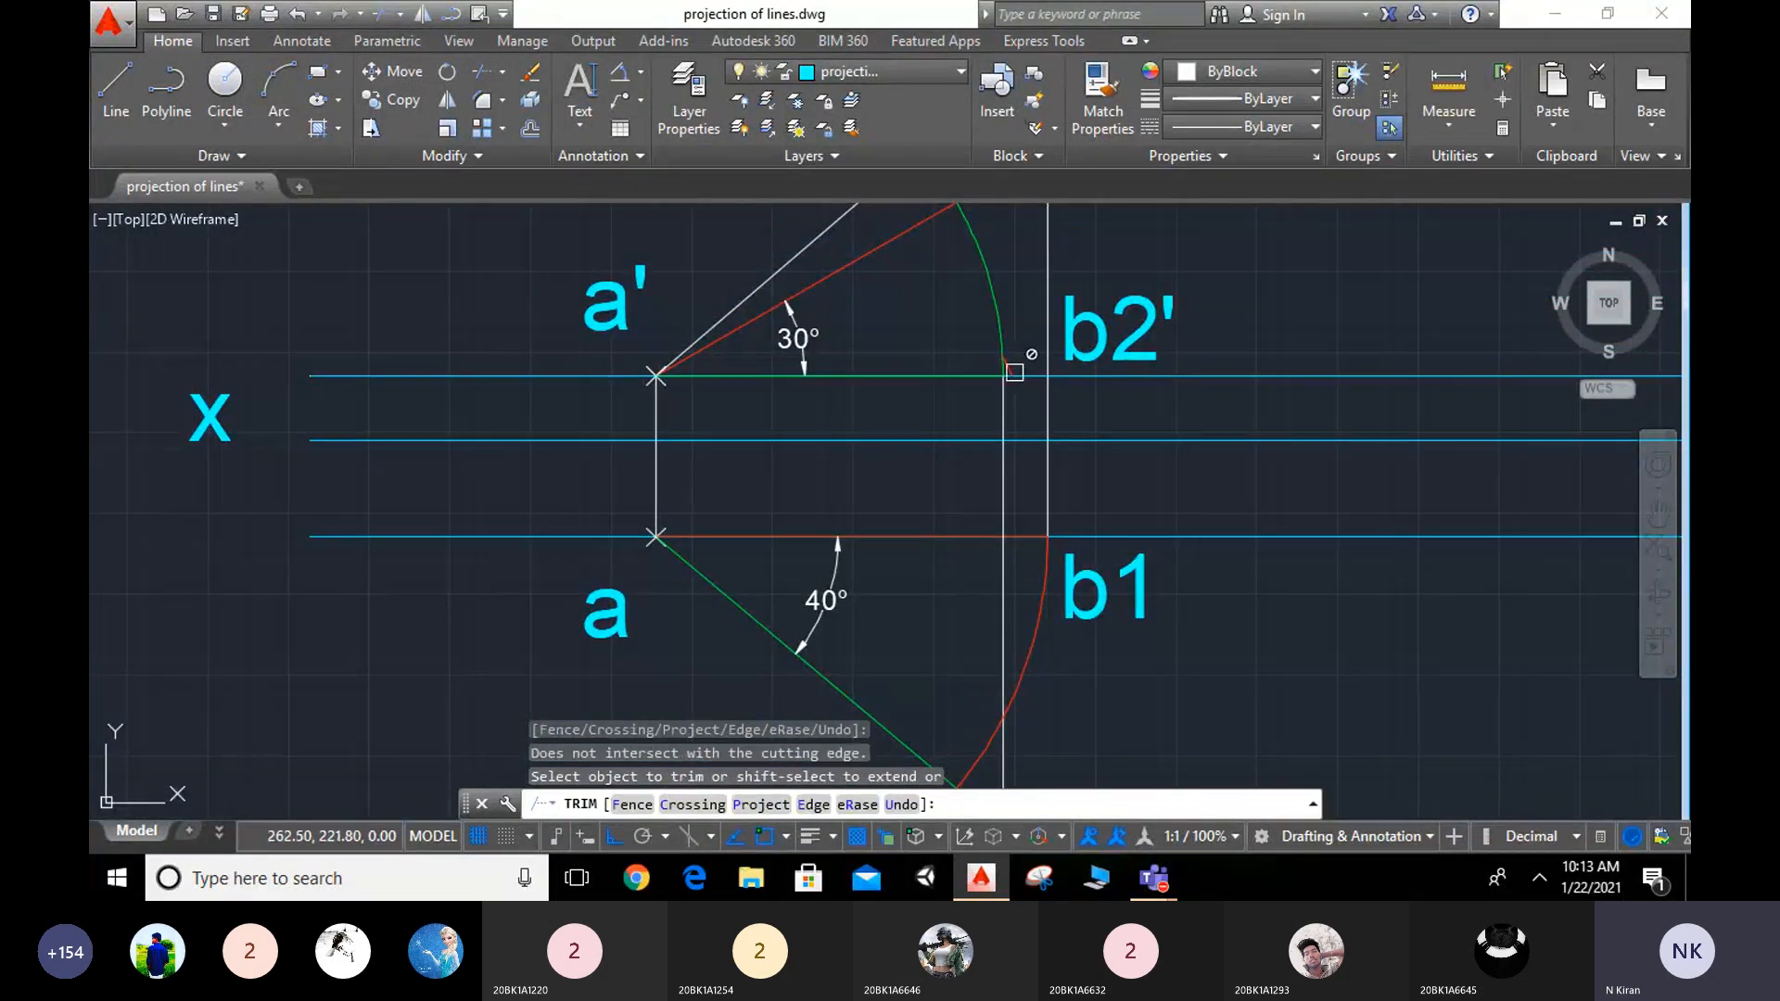
{"action": "key", "text": "Escape"}
{"action": "key", "text": "Escape"}
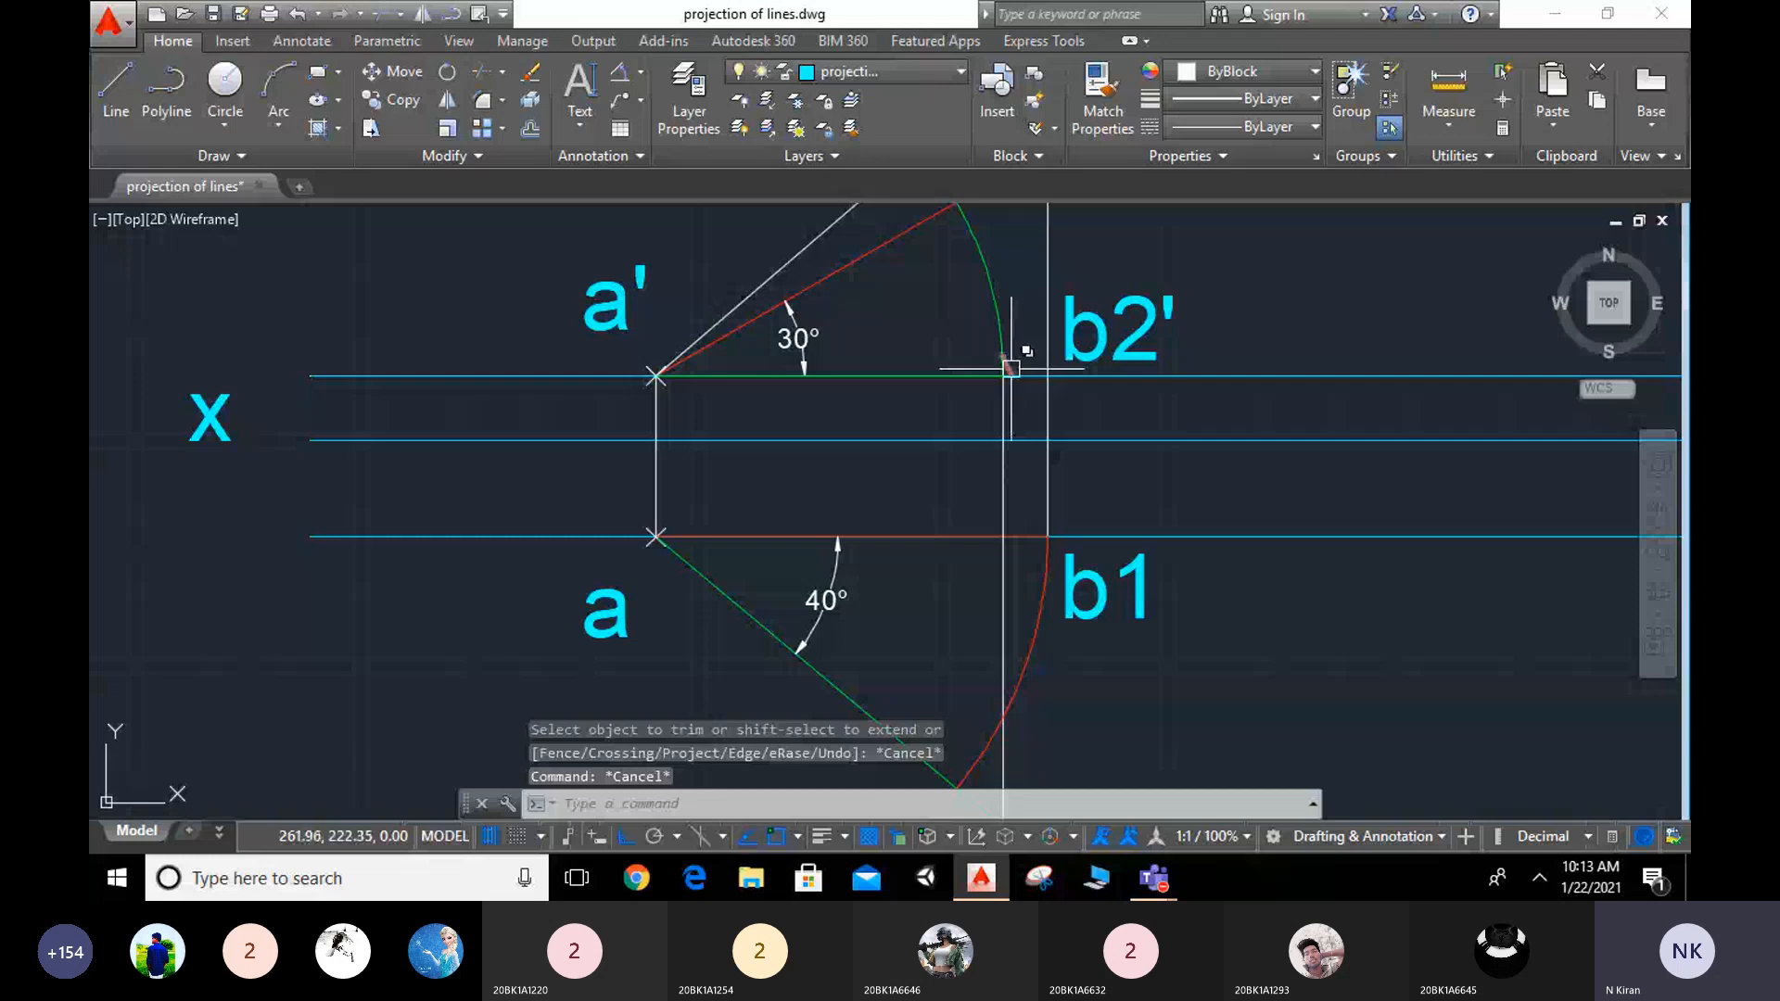
Step: Erase the leftover red arc fragment beside the b2' end of the green horizontal line
{"action": "left_click", "coordinate": [1010, 368]}
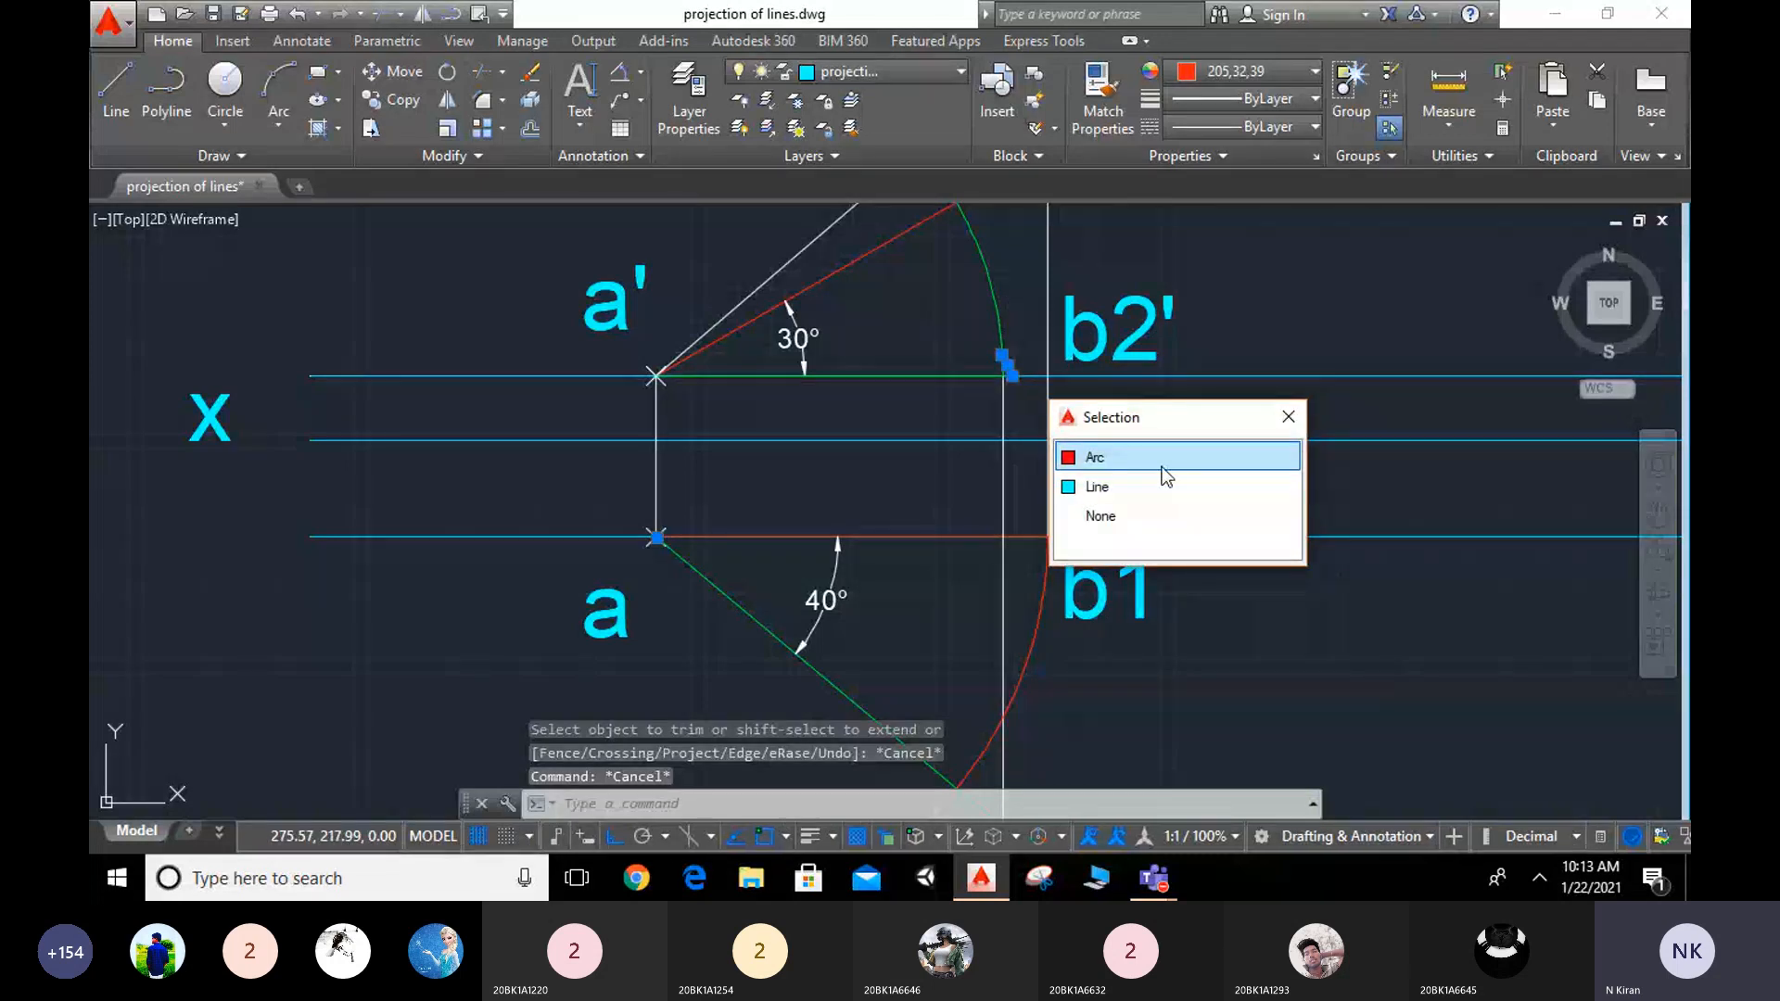
{"action": "left_click", "coordinate": [1140, 486]}
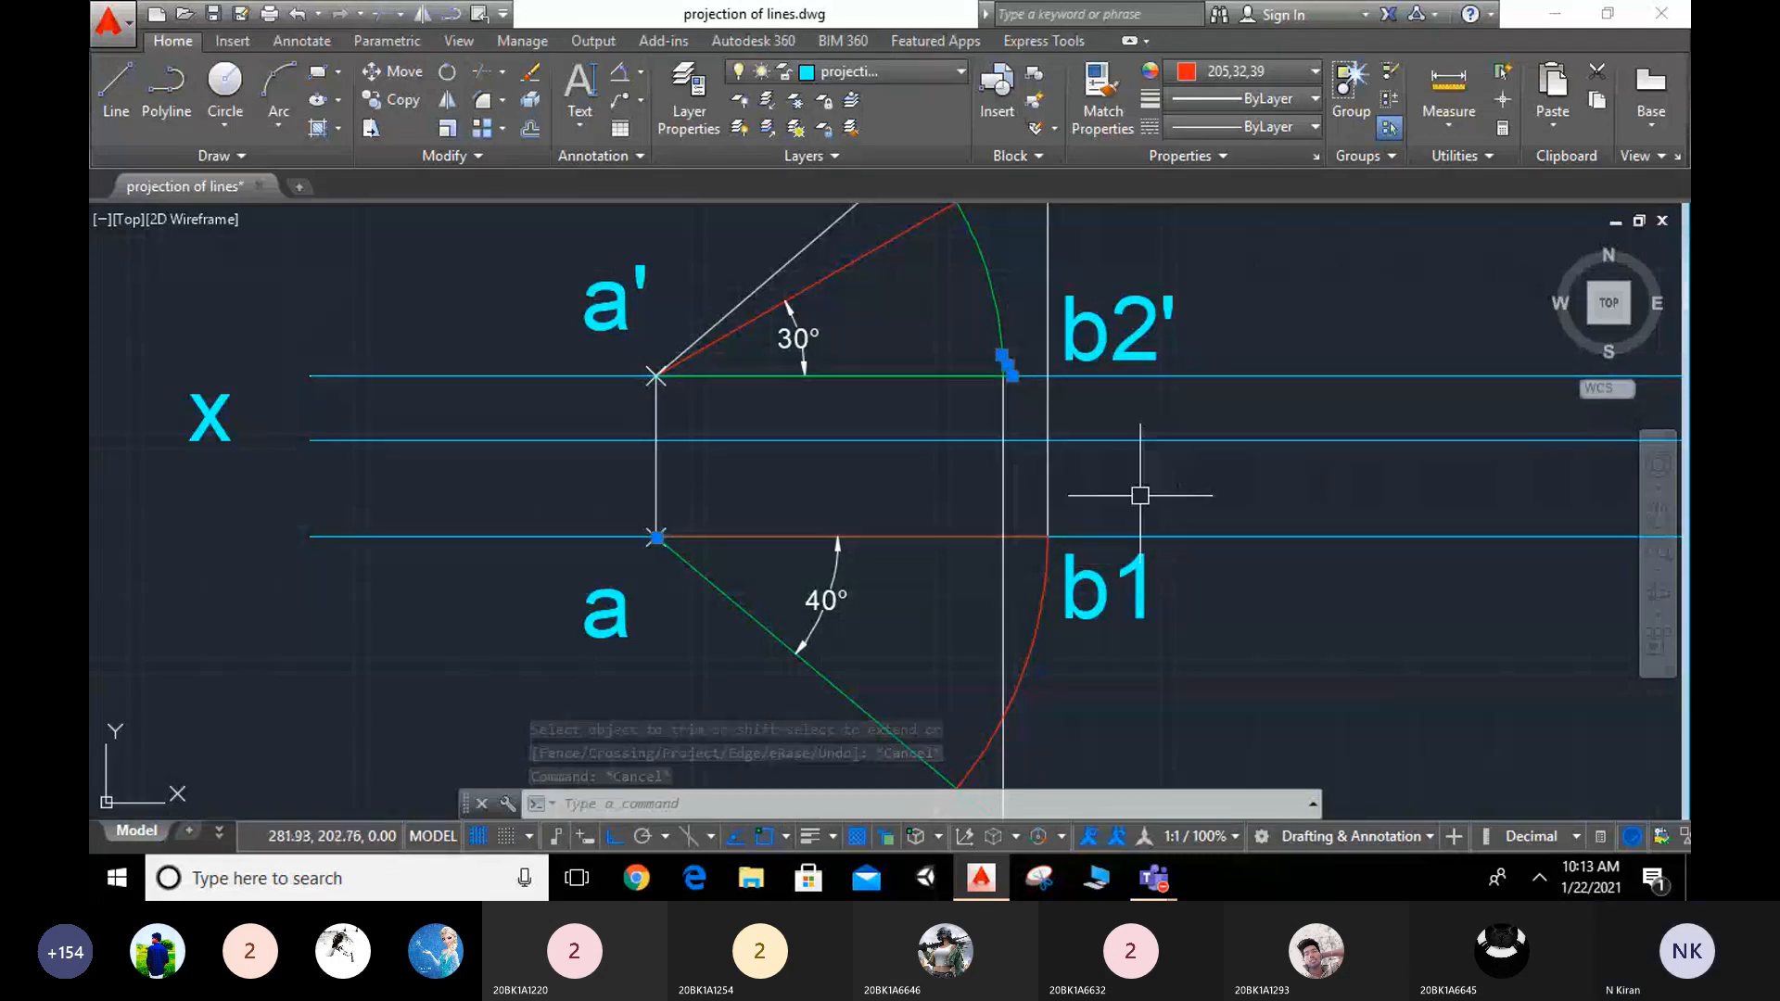
{"action": "key", "text": "Delete"}
{"action": "scroll", "coordinate": [1144, 501], "scroll_direction": "down", "scroll_amount": 4}
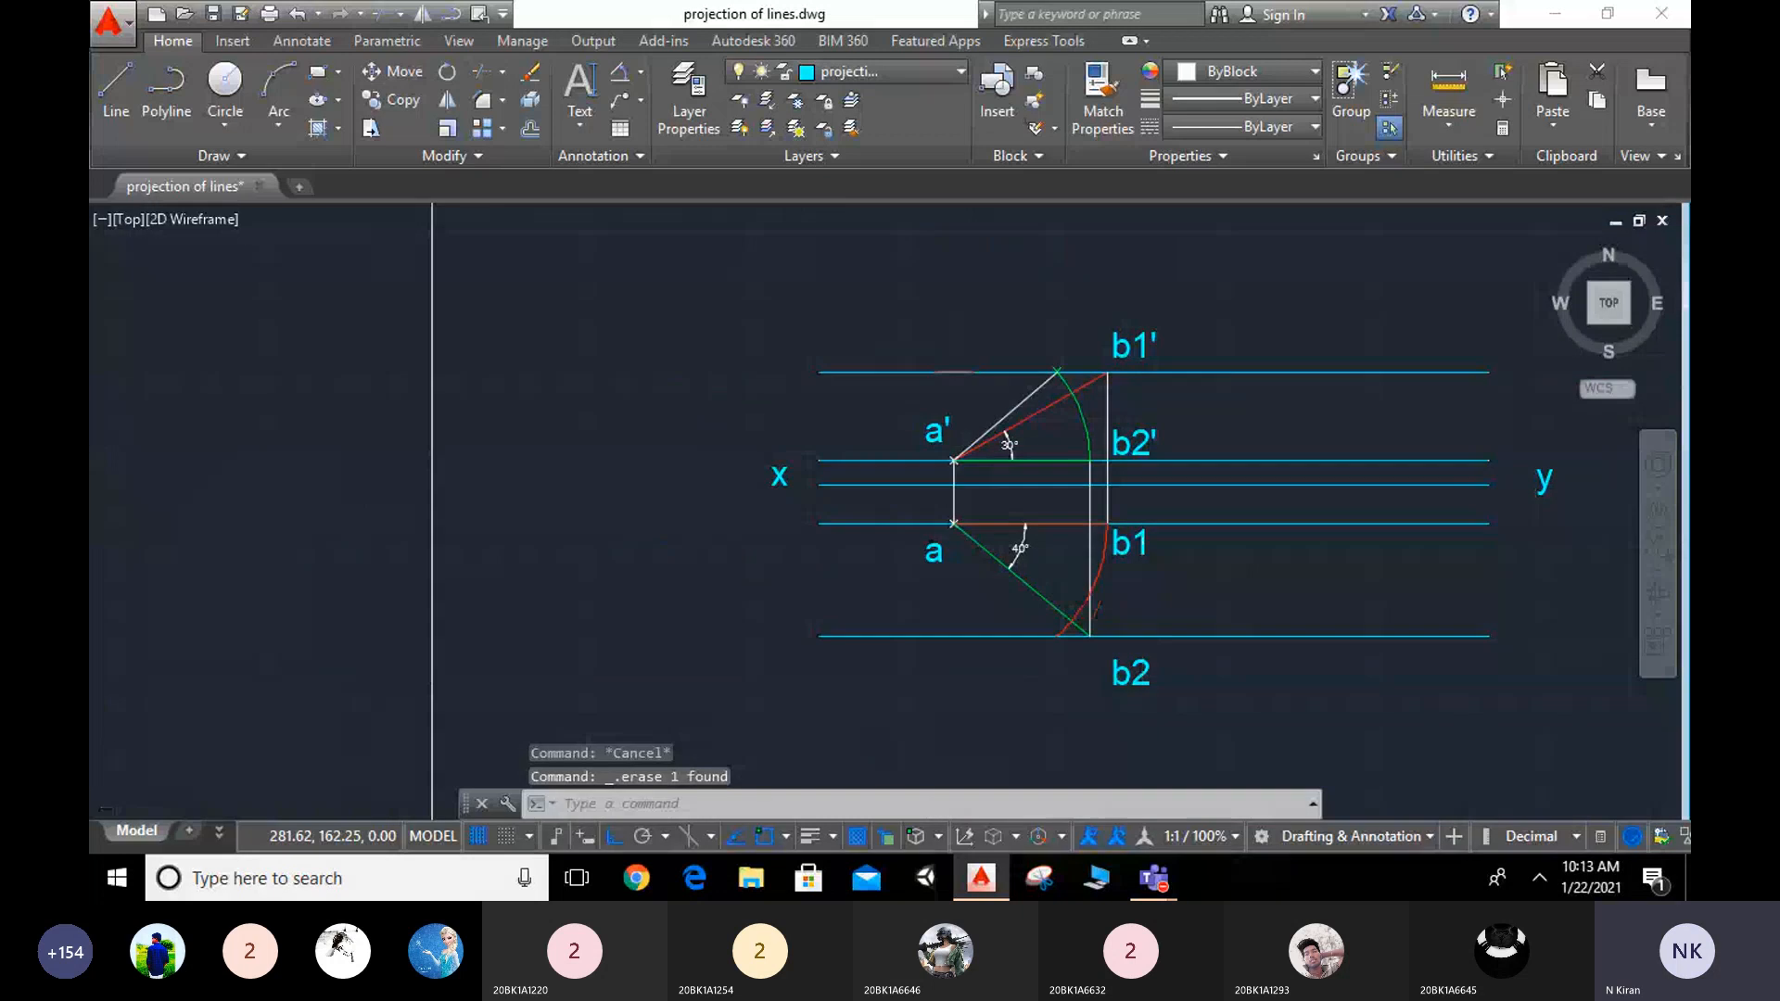
Step: Place a point where the lower end of the red arc meets the horizontal line through b2
{"action": "scroll", "coordinate": [1147, 611], "scroll_direction": "up", "scroll_amount": 2}
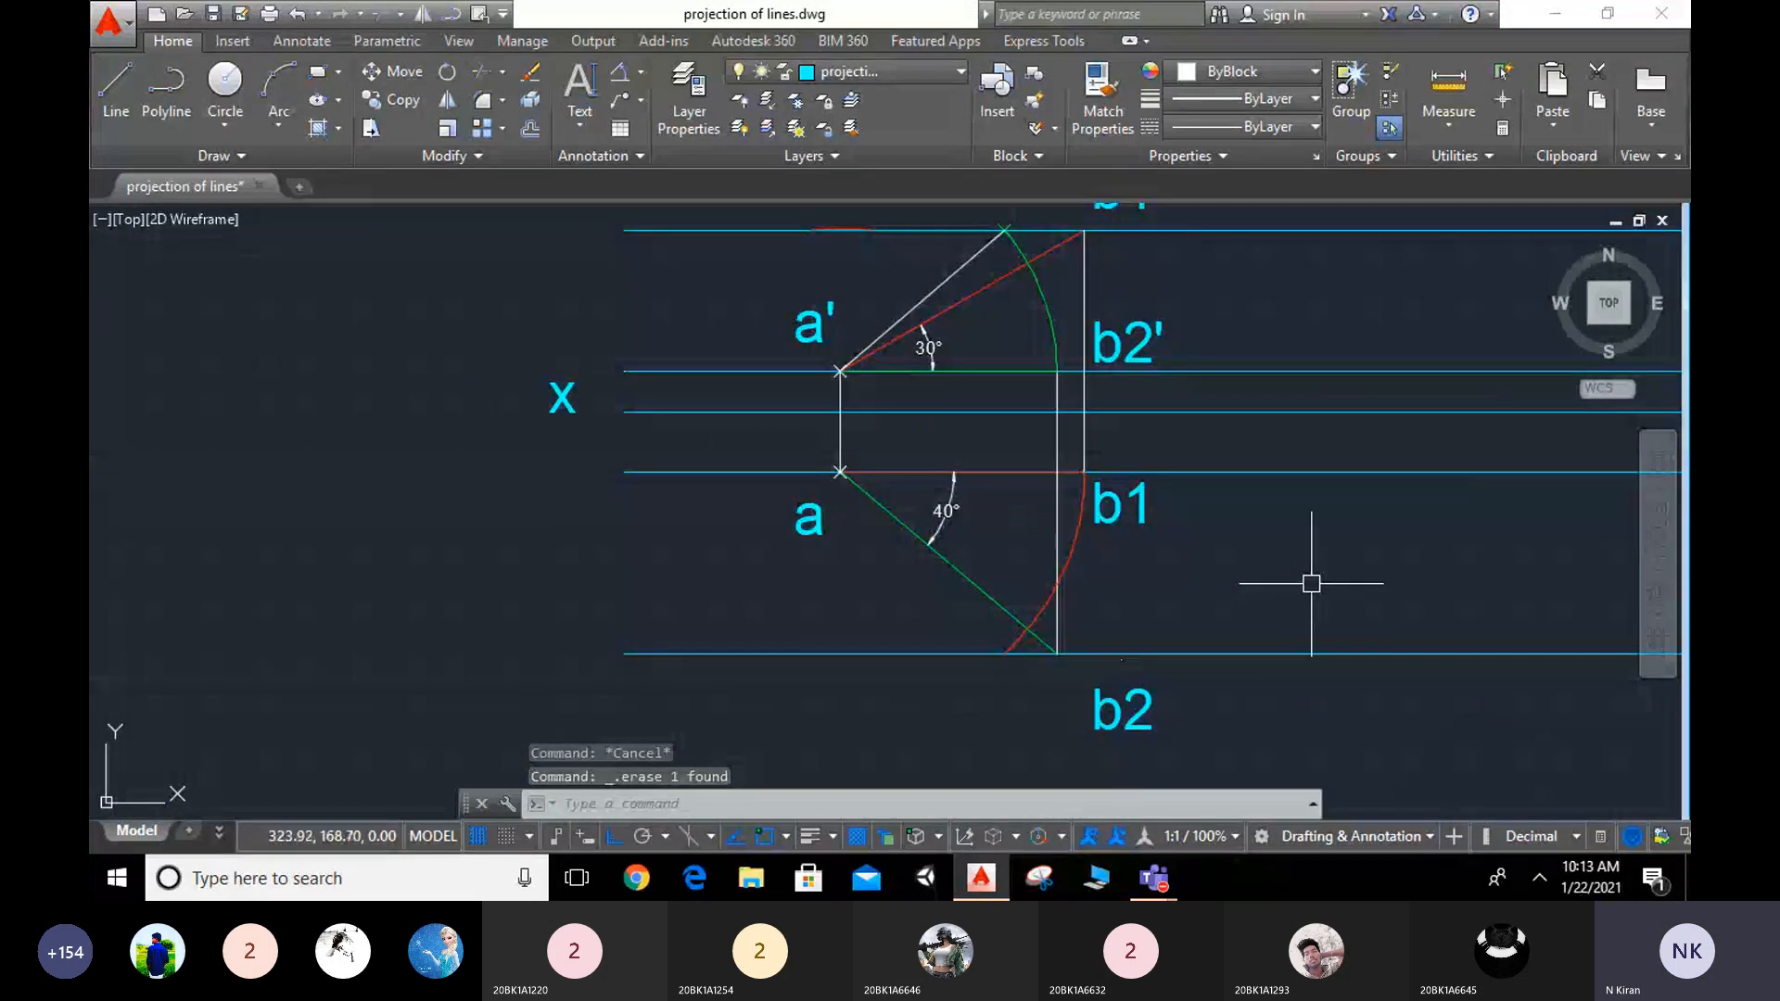
{"action": "type", "text": "po"}
{"action": "key", "text": "Return"}
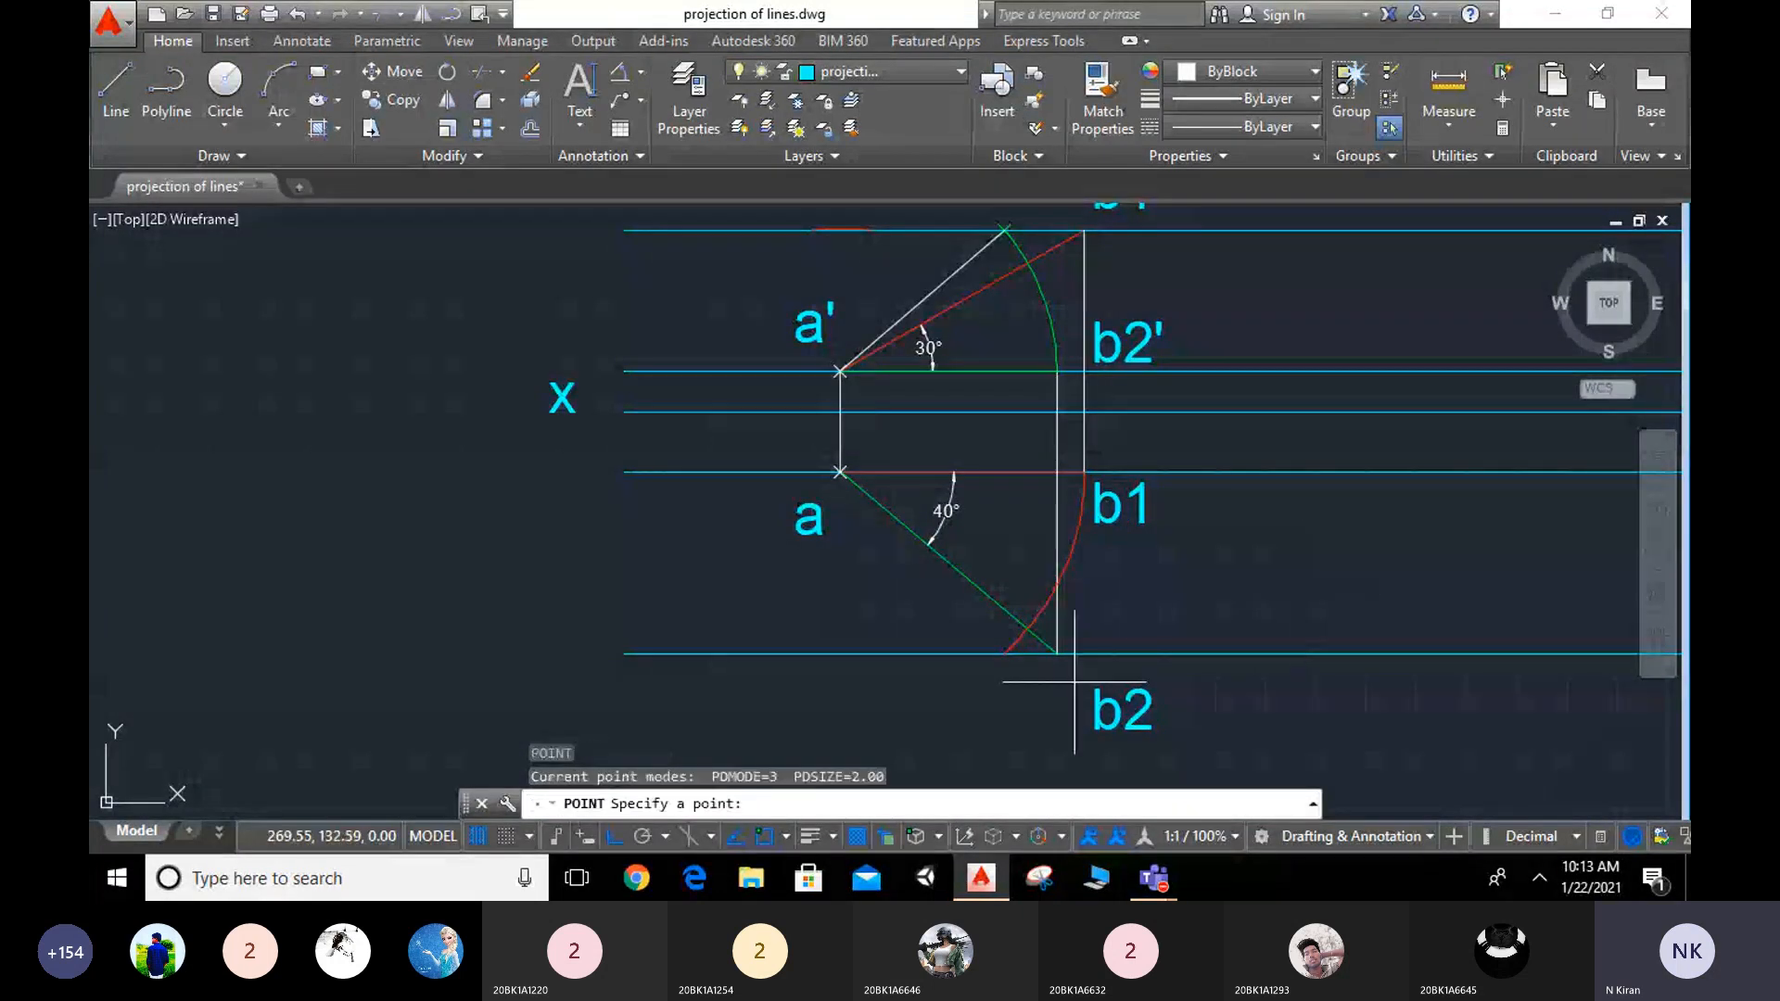
{"action": "left_click", "coordinate": [1008, 654]}
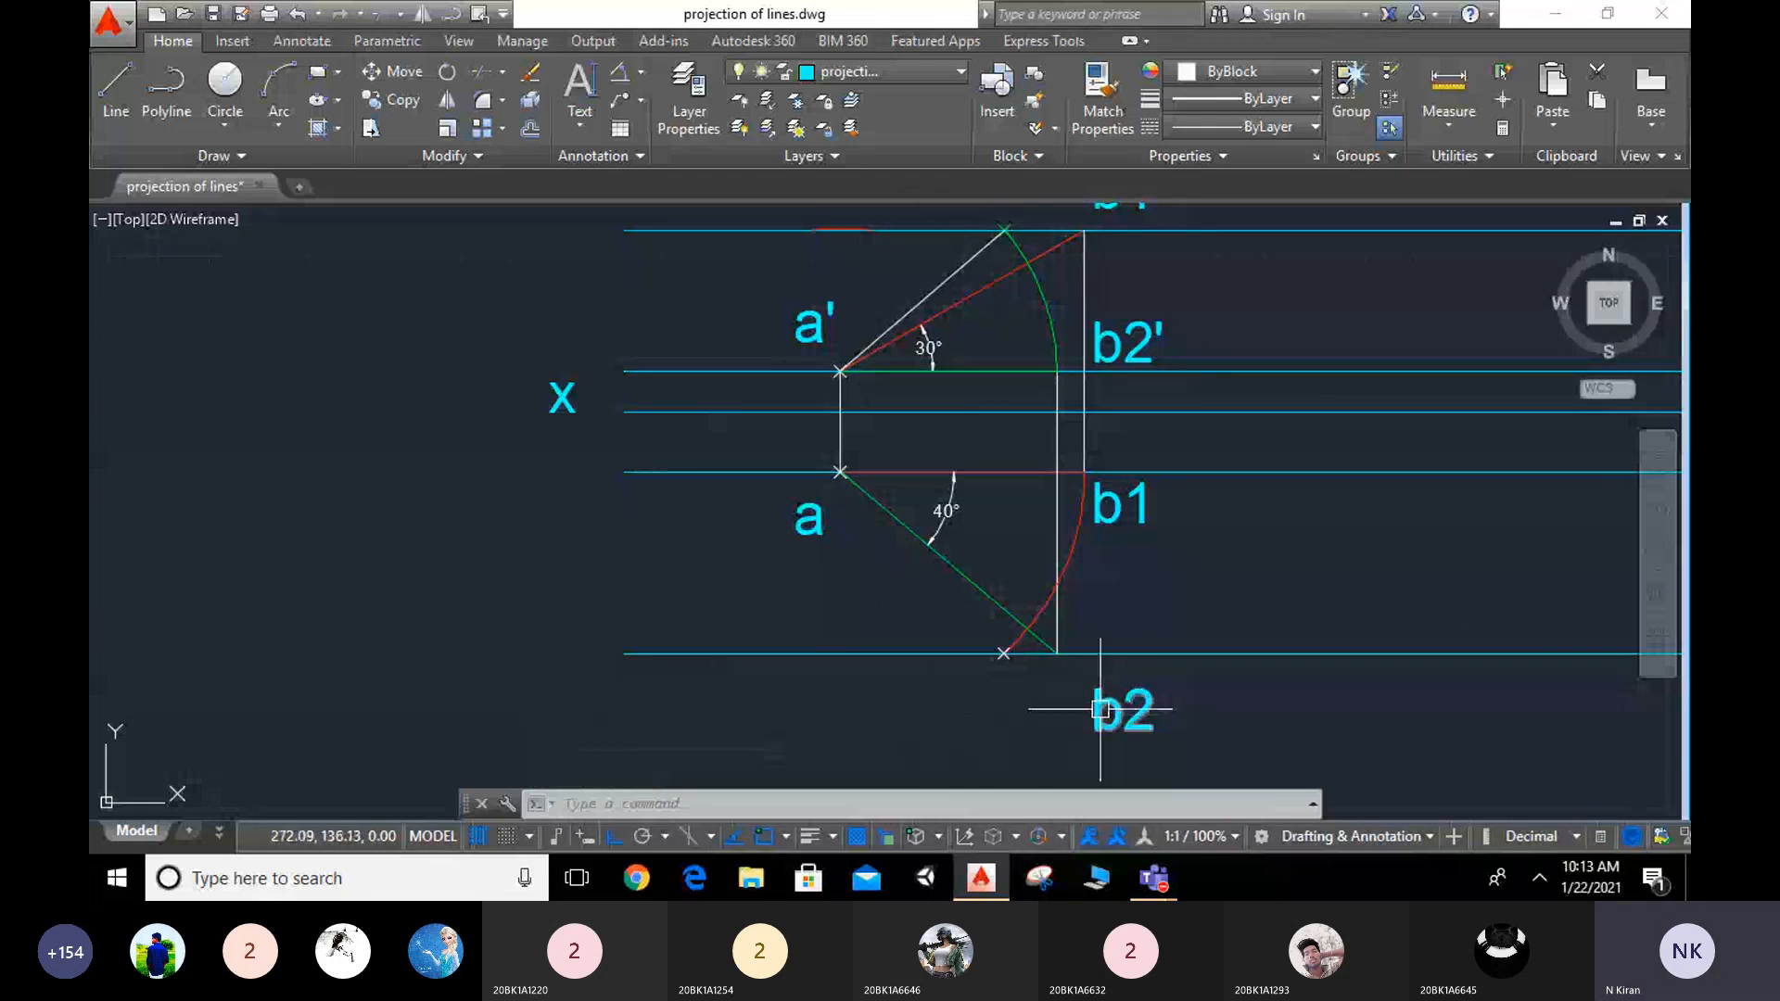
Step: Draw a line from a to the point at the red arc's lower end, with ortho mode off
{"action": "left_click", "coordinate": [123, 100]}
{"action": "left_click", "coordinate": [839, 472]}
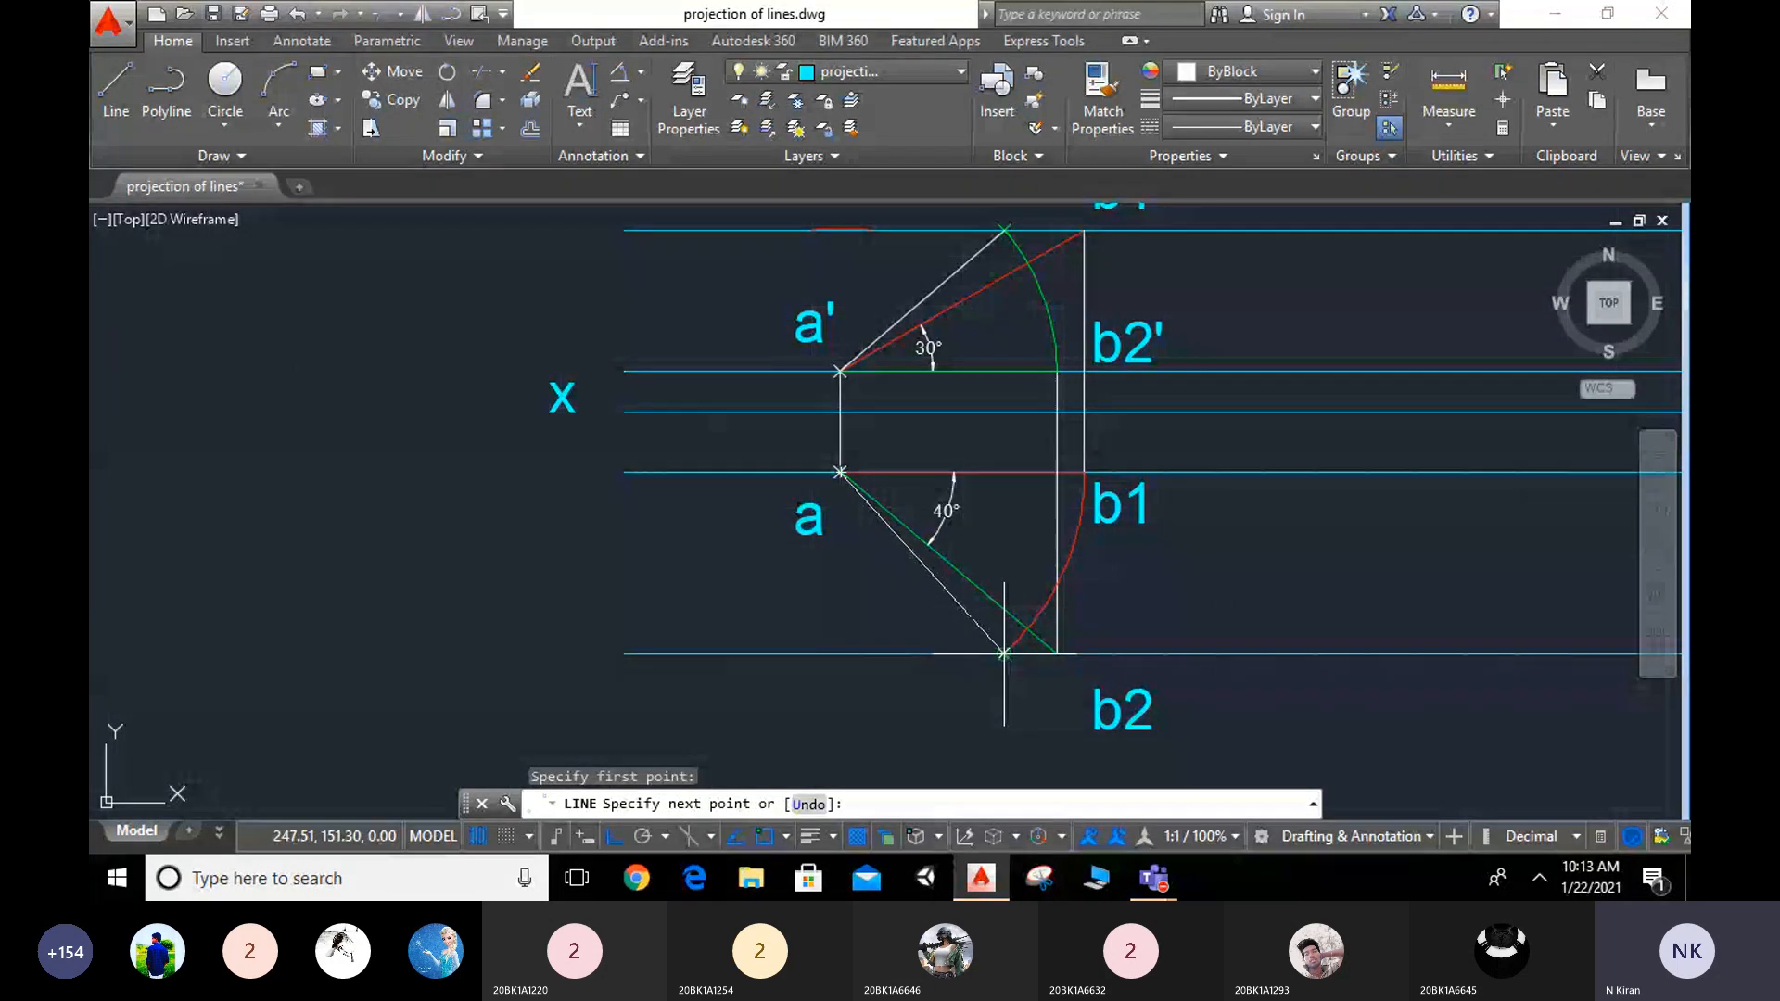
{"action": "left_click", "coordinate": [613, 837]}
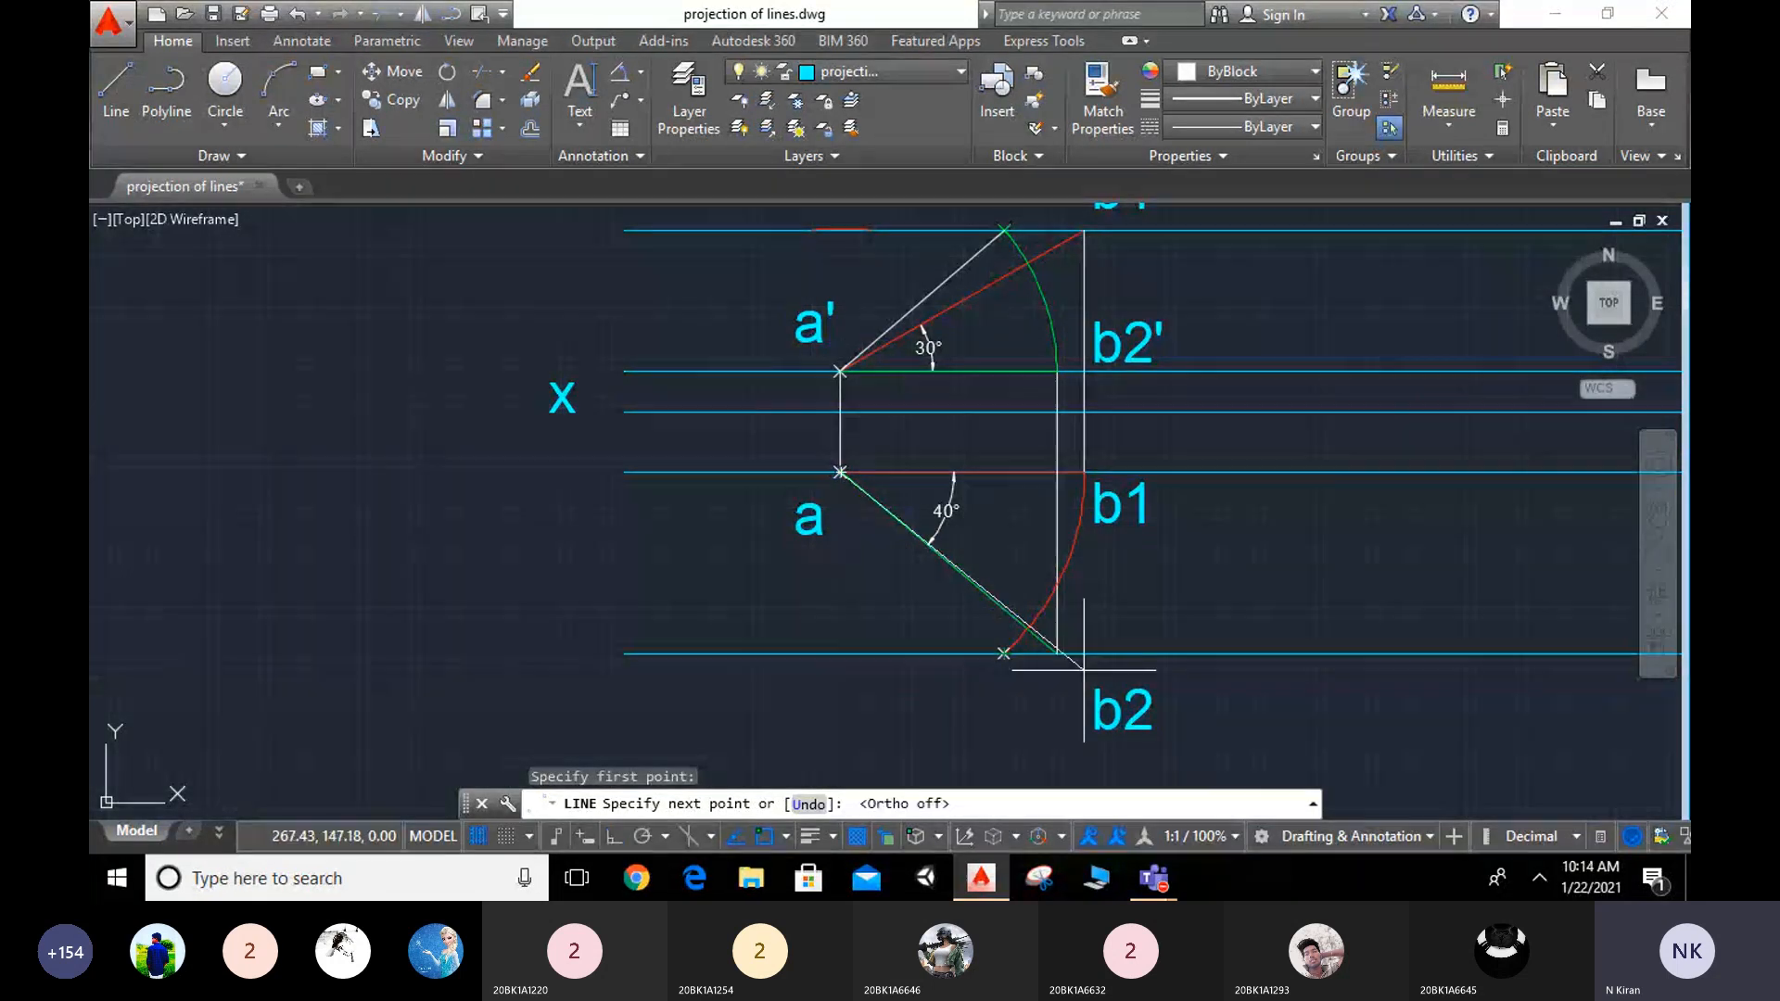
{"action": "left_click", "coordinate": [1003, 653]}
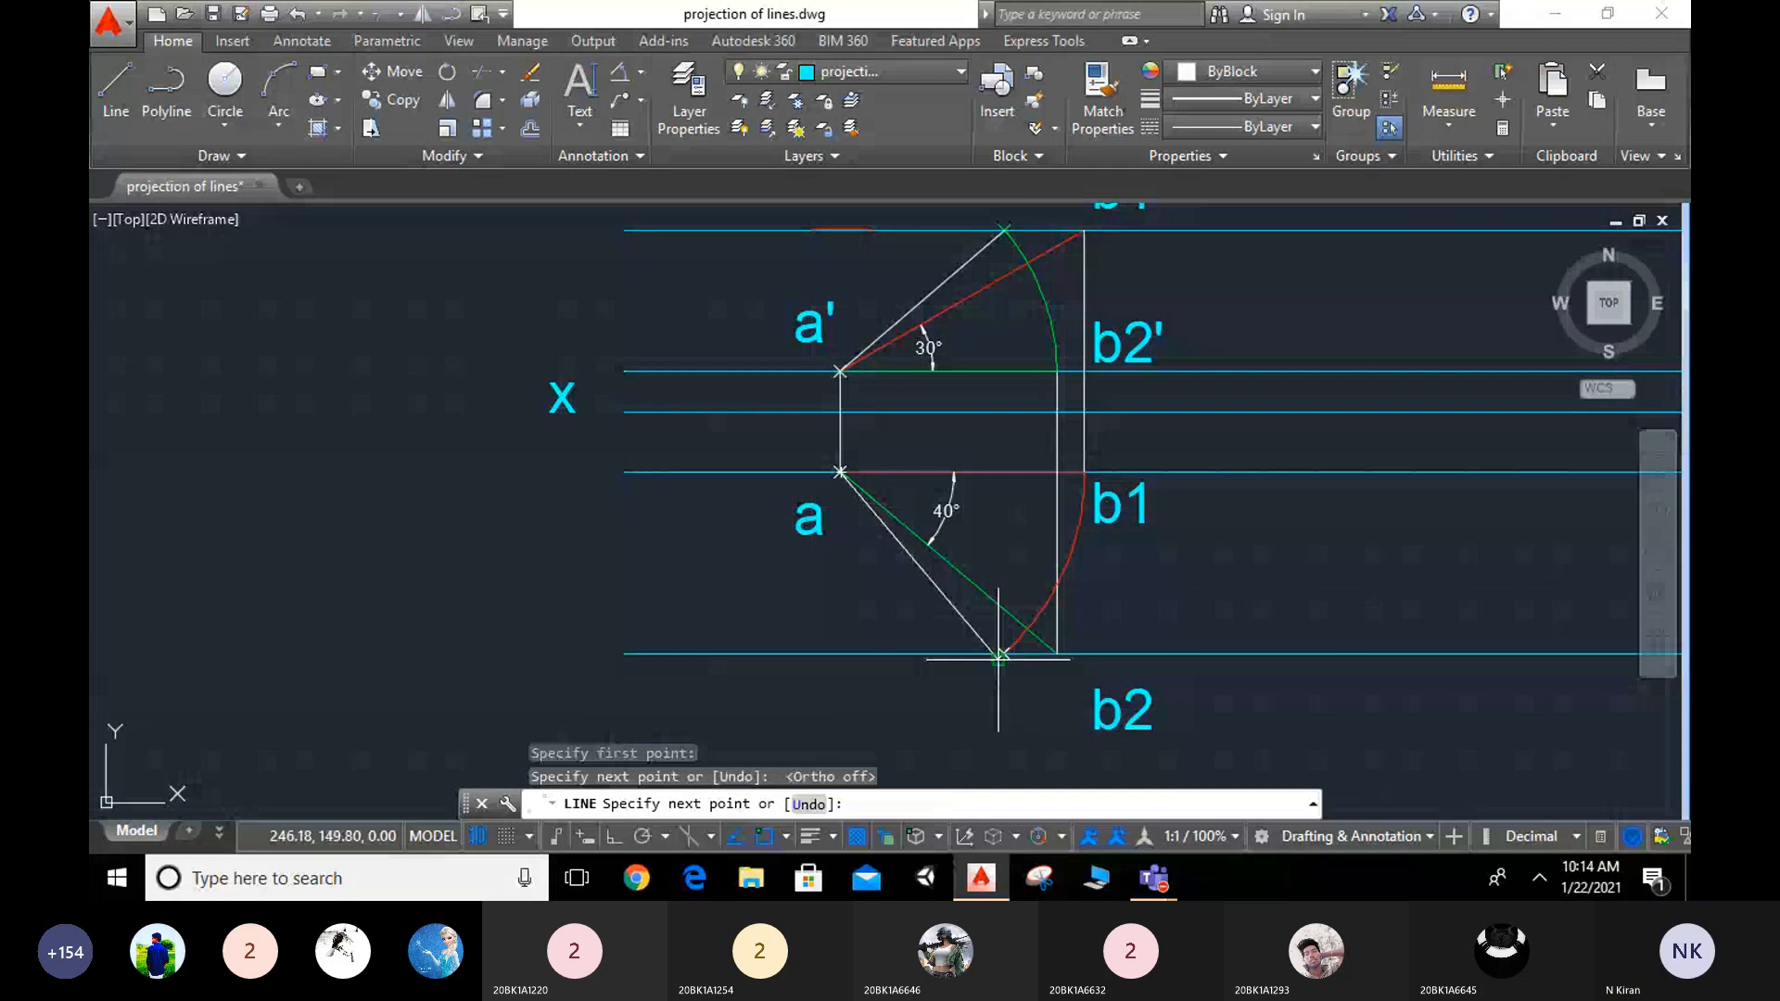
{"action": "key", "text": "ctrl+z"}
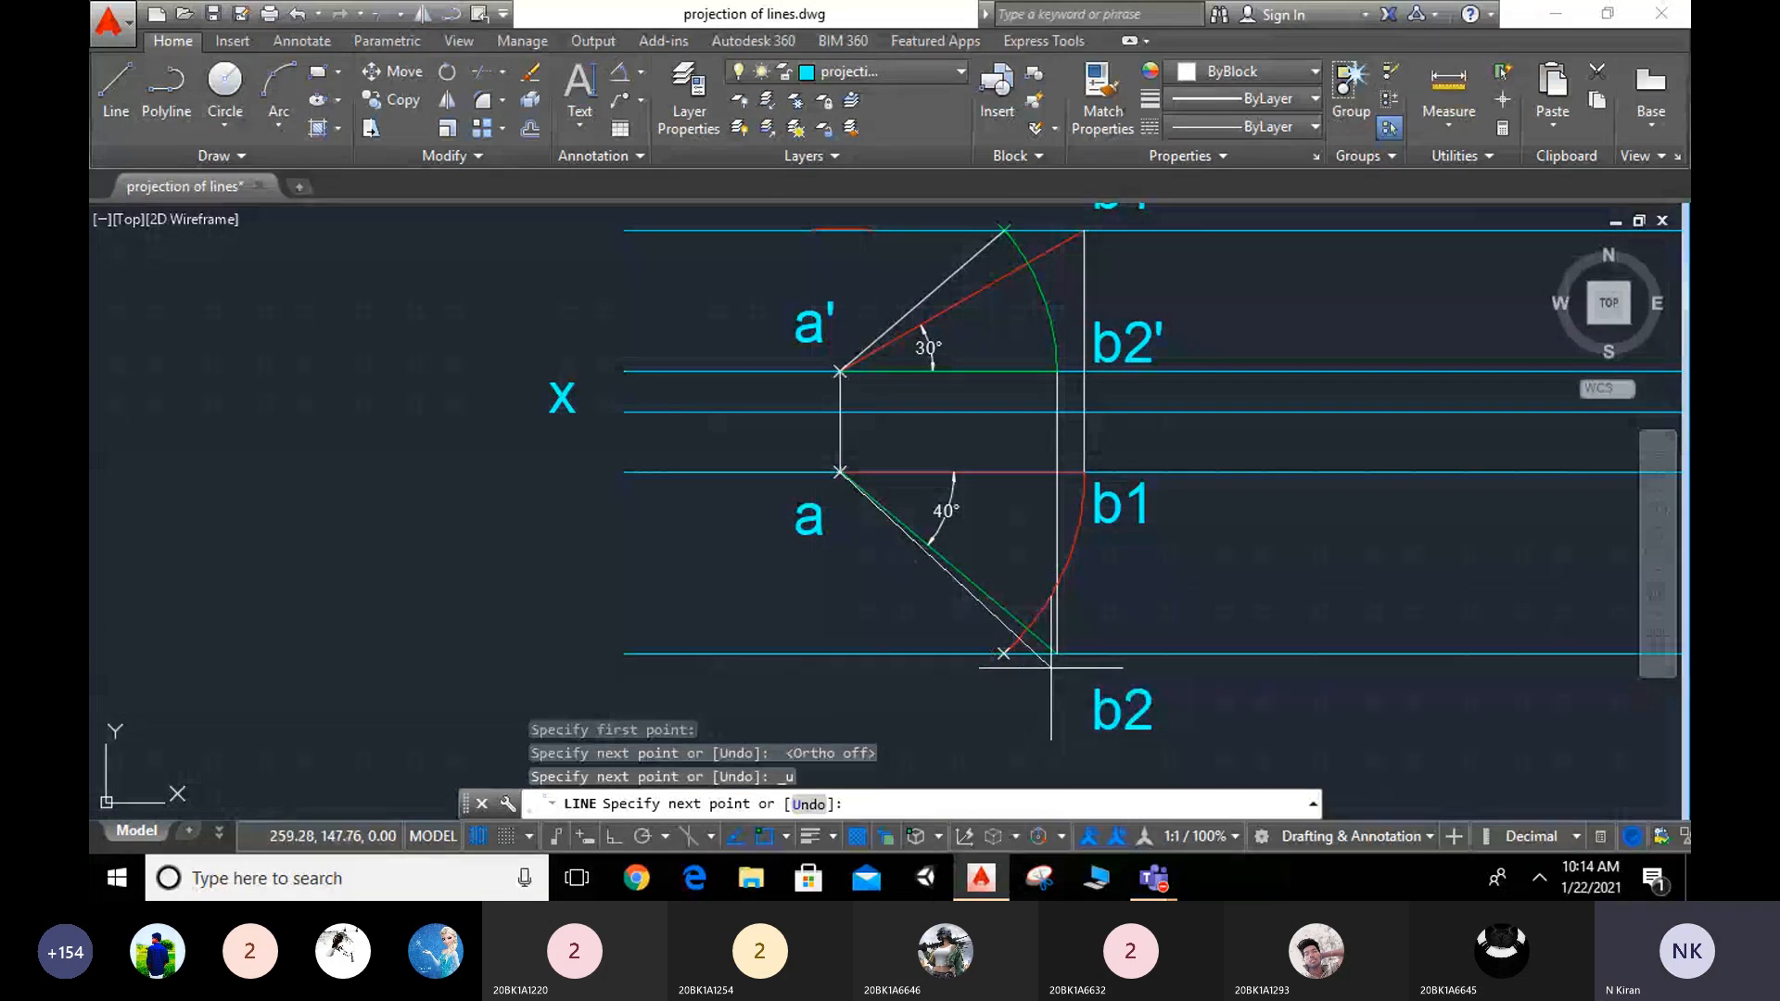
{"action": "left_click", "coordinate": [1004, 653]}
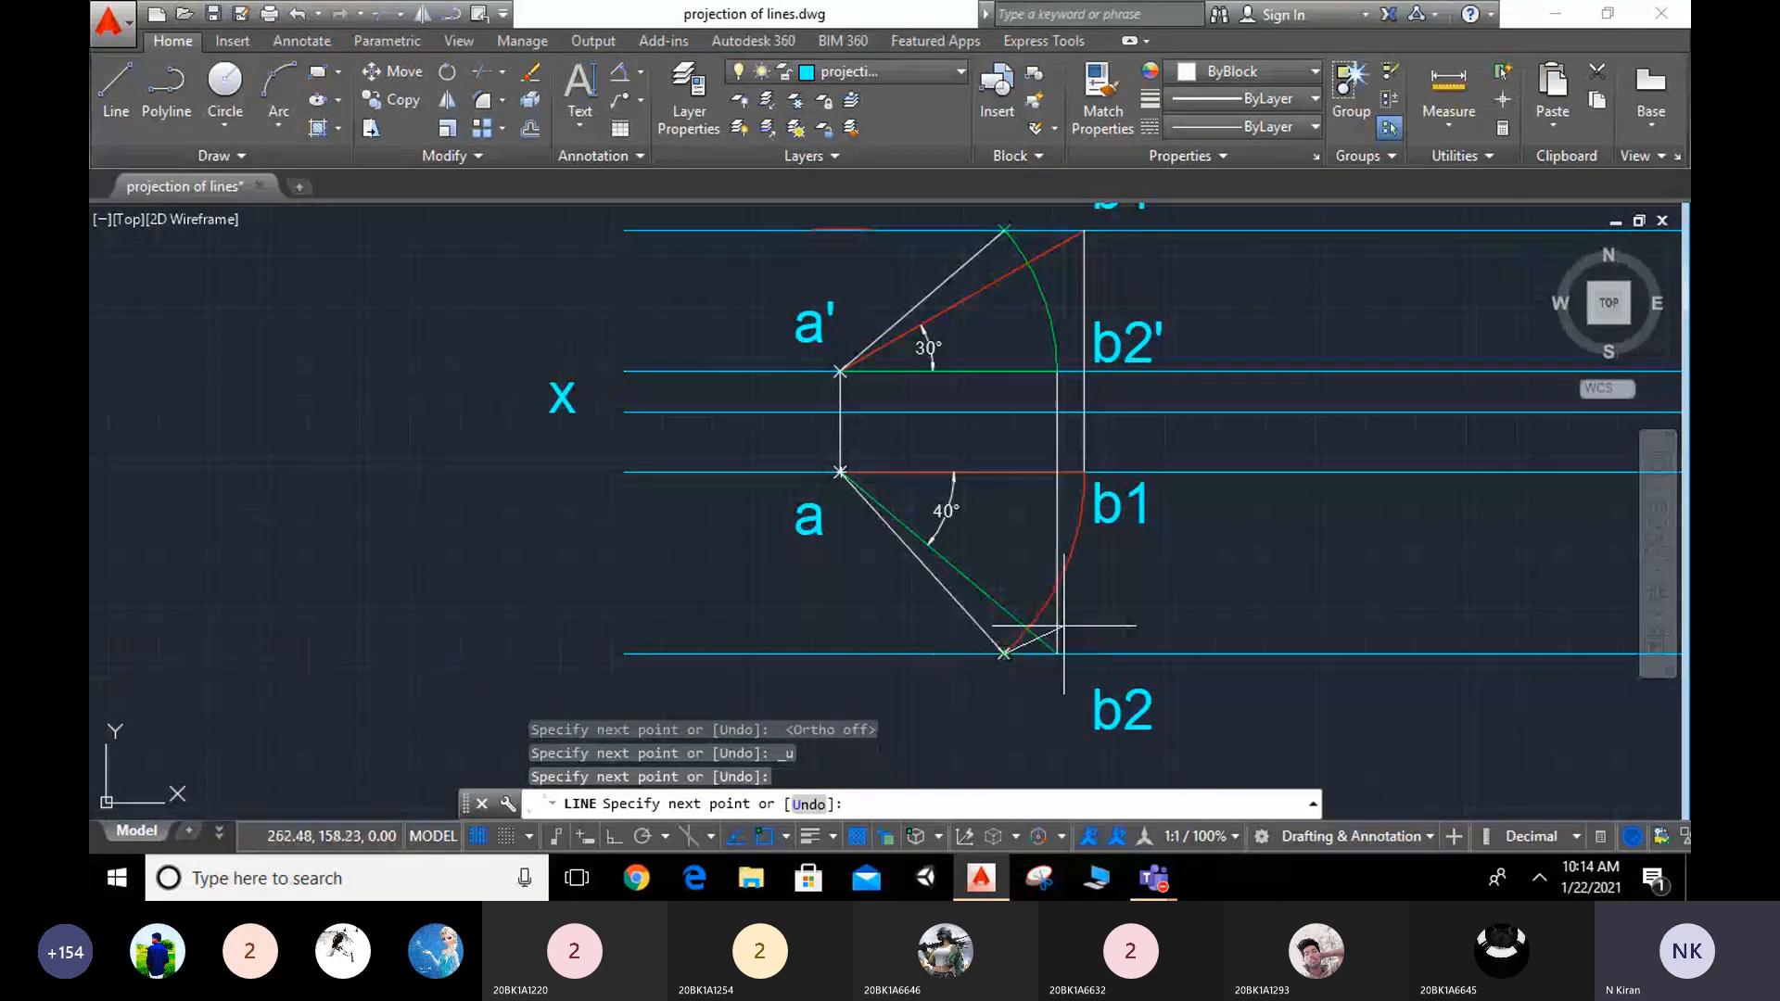
{"action": "key", "text": "Escape"}
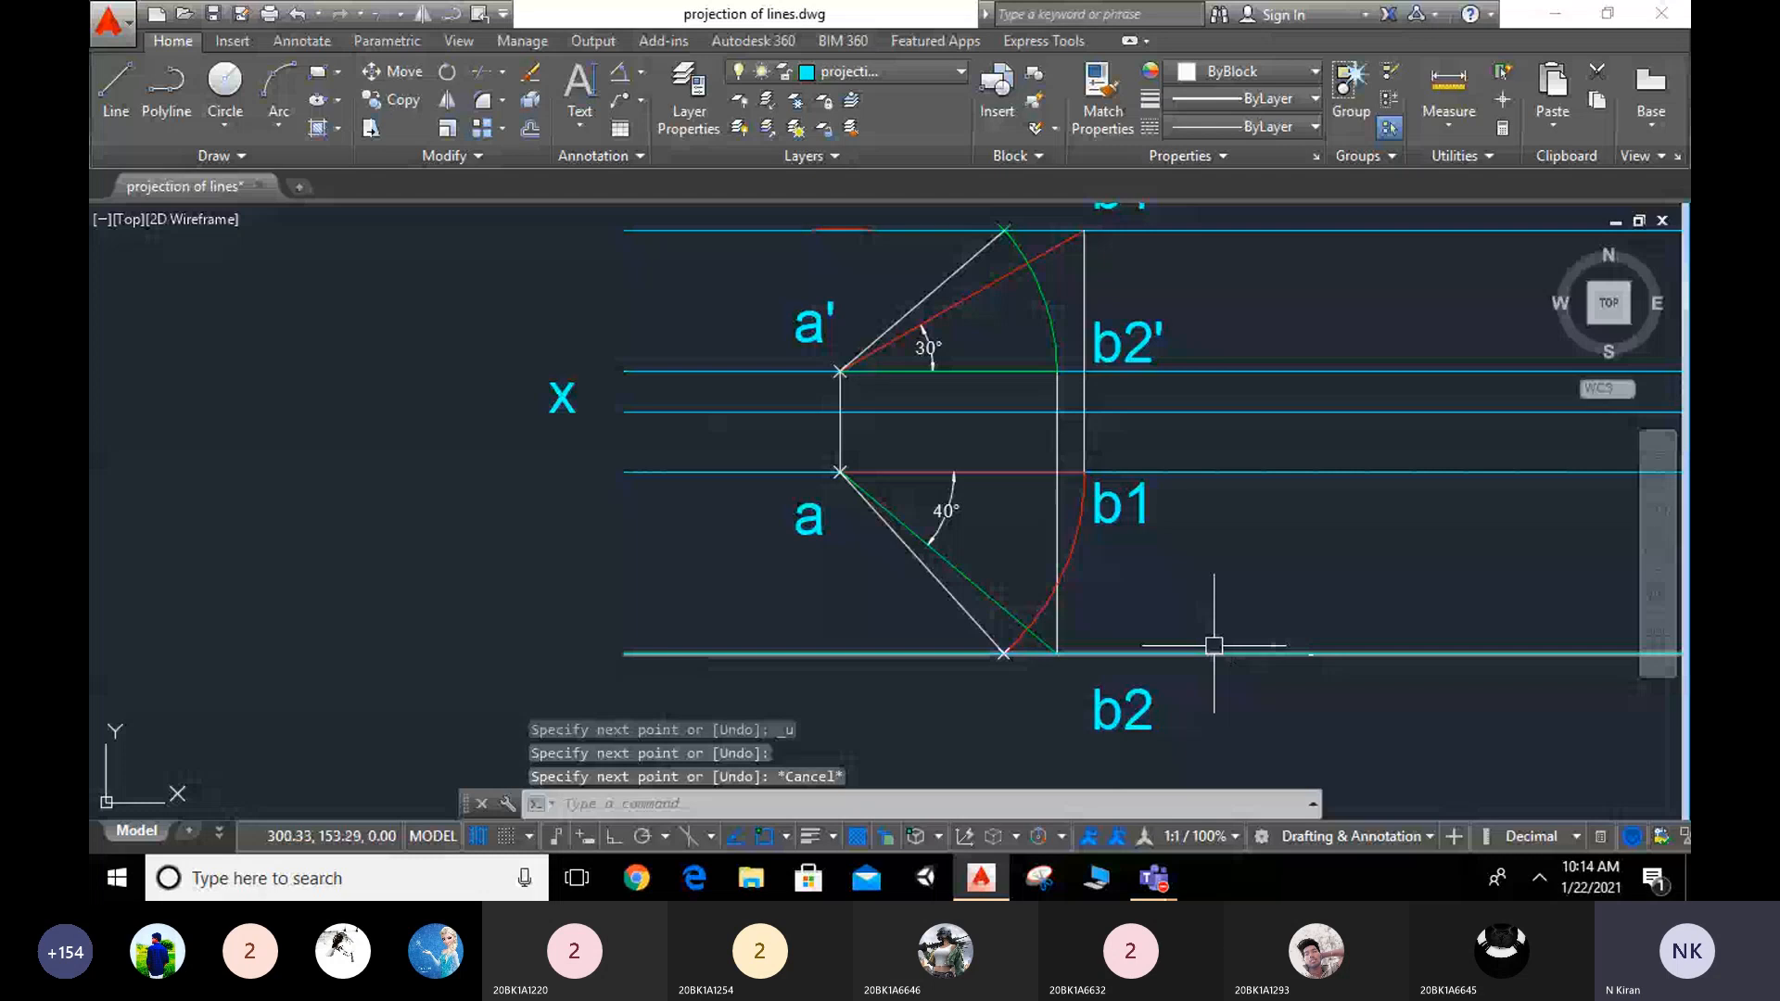
Step: Copy the a' label above the green arc's upper end and below the red arc's lower end
{"action": "mouse_move", "coordinate": [992, 550]}
{"action": "middle_mouse_down"}
{"action": "mouse_move", "coordinate": [872, 656]}
{"action": "mouse_move", "coordinate": [839, 562]}
{"action": "mouse_move", "coordinate": [834, 576]}
{"action": "middle_mouse_up"}
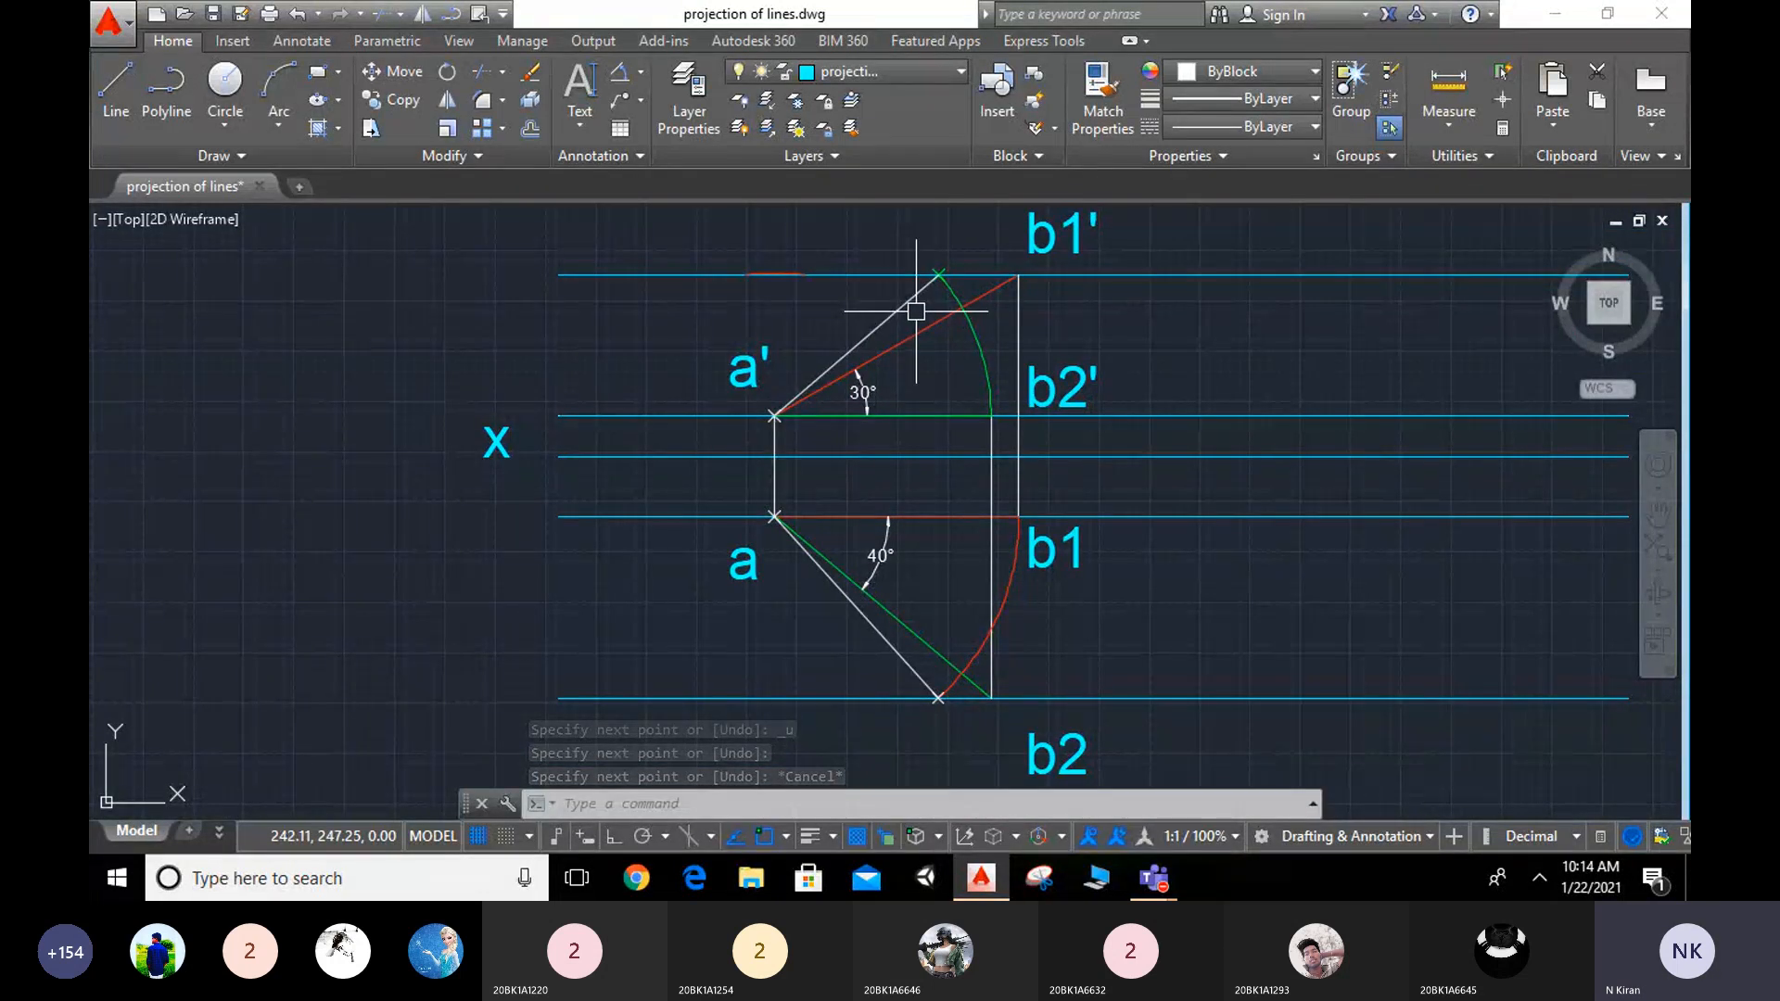
{"action": "middle_click_drag", "start_coordinate": [916, 312], "coordinate": [897, 317]}
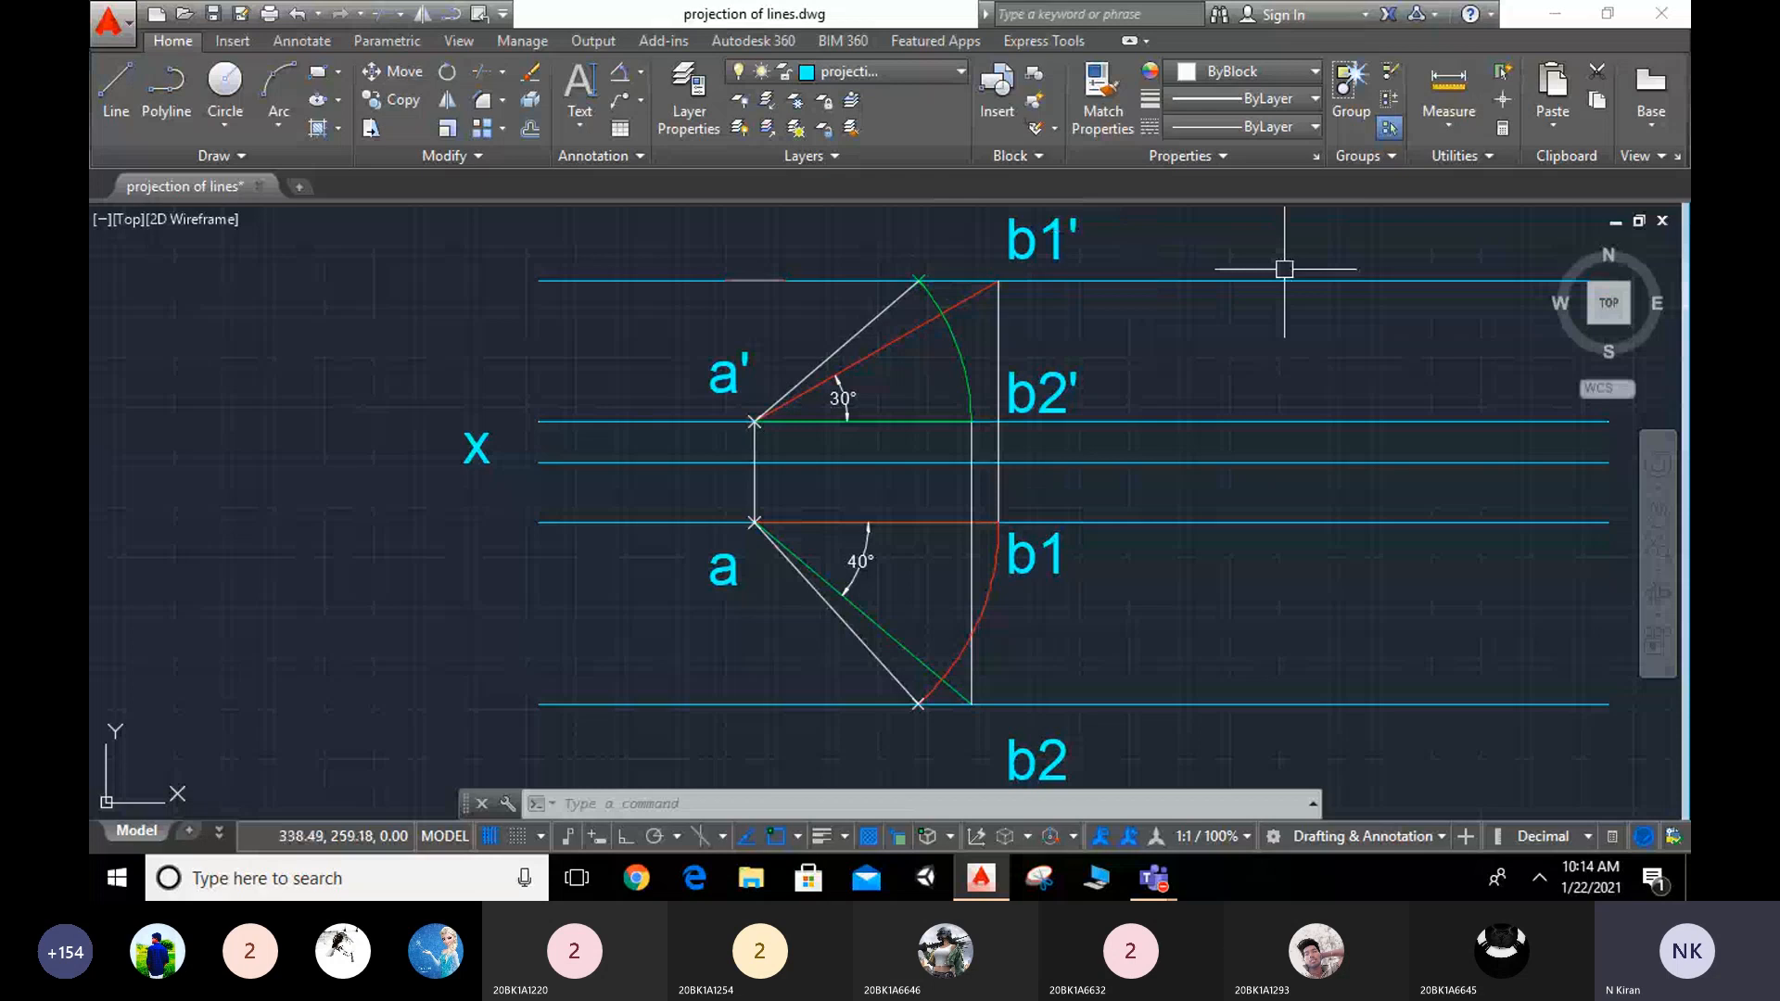
{"action": "middle_click_drag", "start_coordinate": [901, 331], "coordinate": [784, 443]}
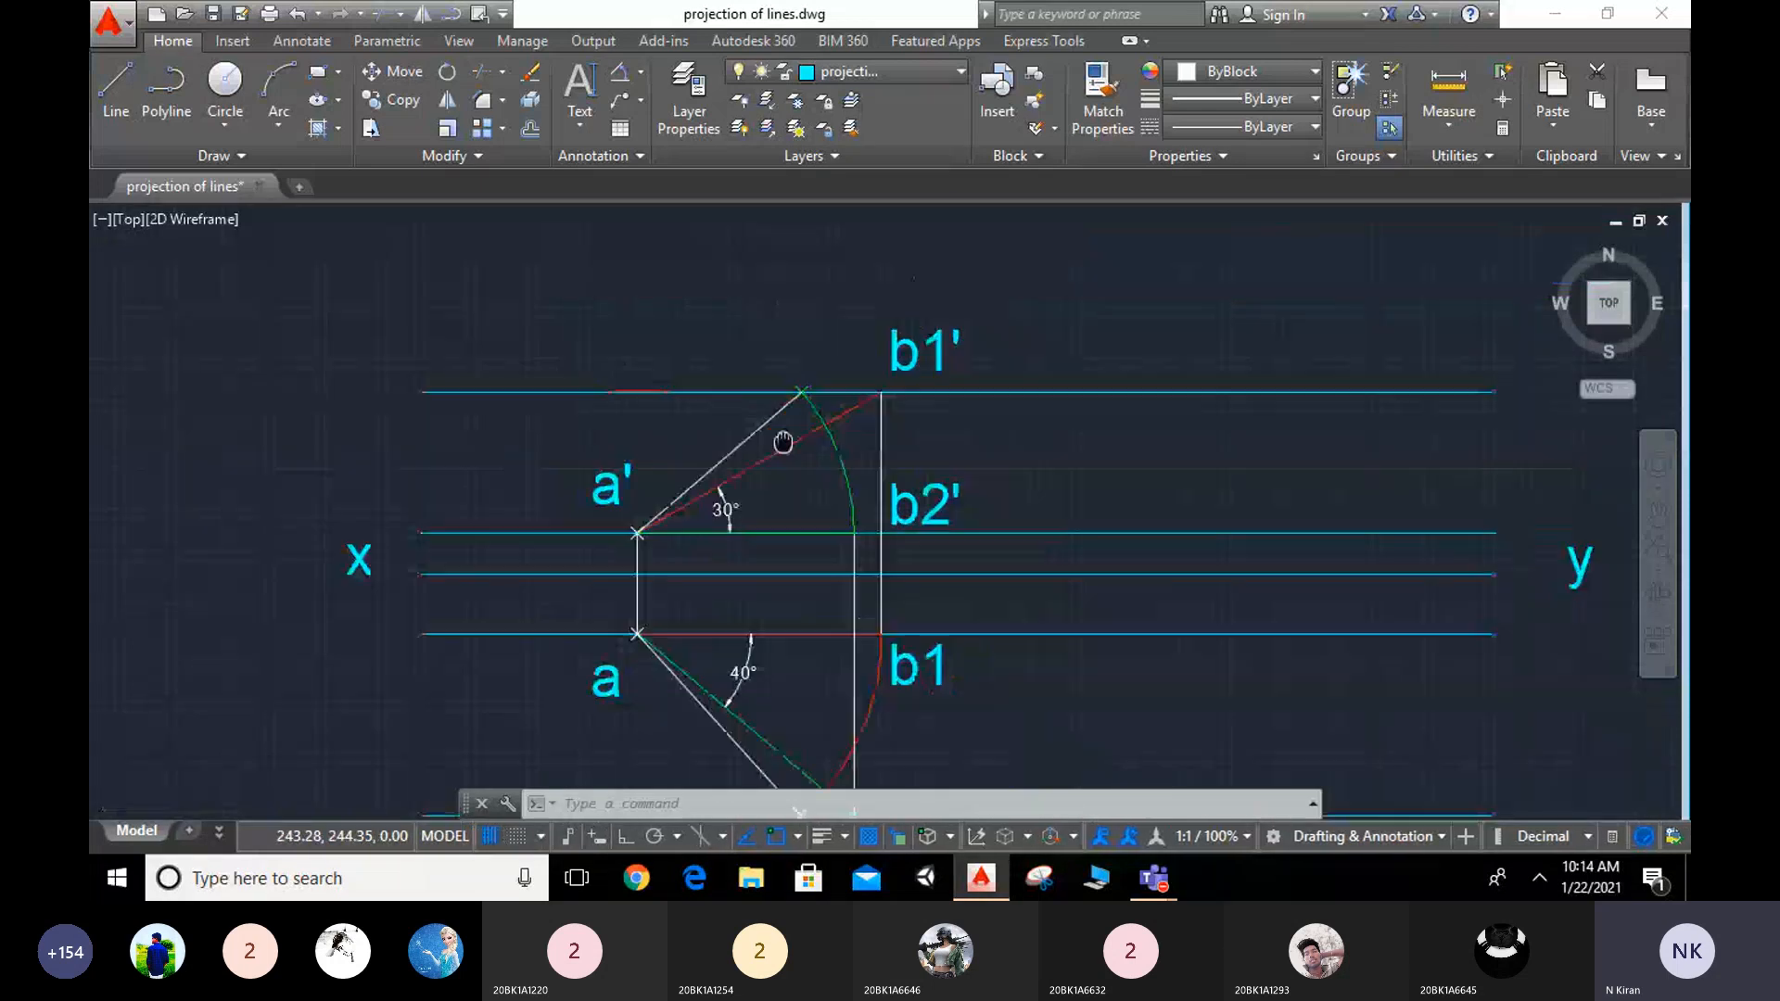
{"action": "left_click", "coordinate": [402, 102]}
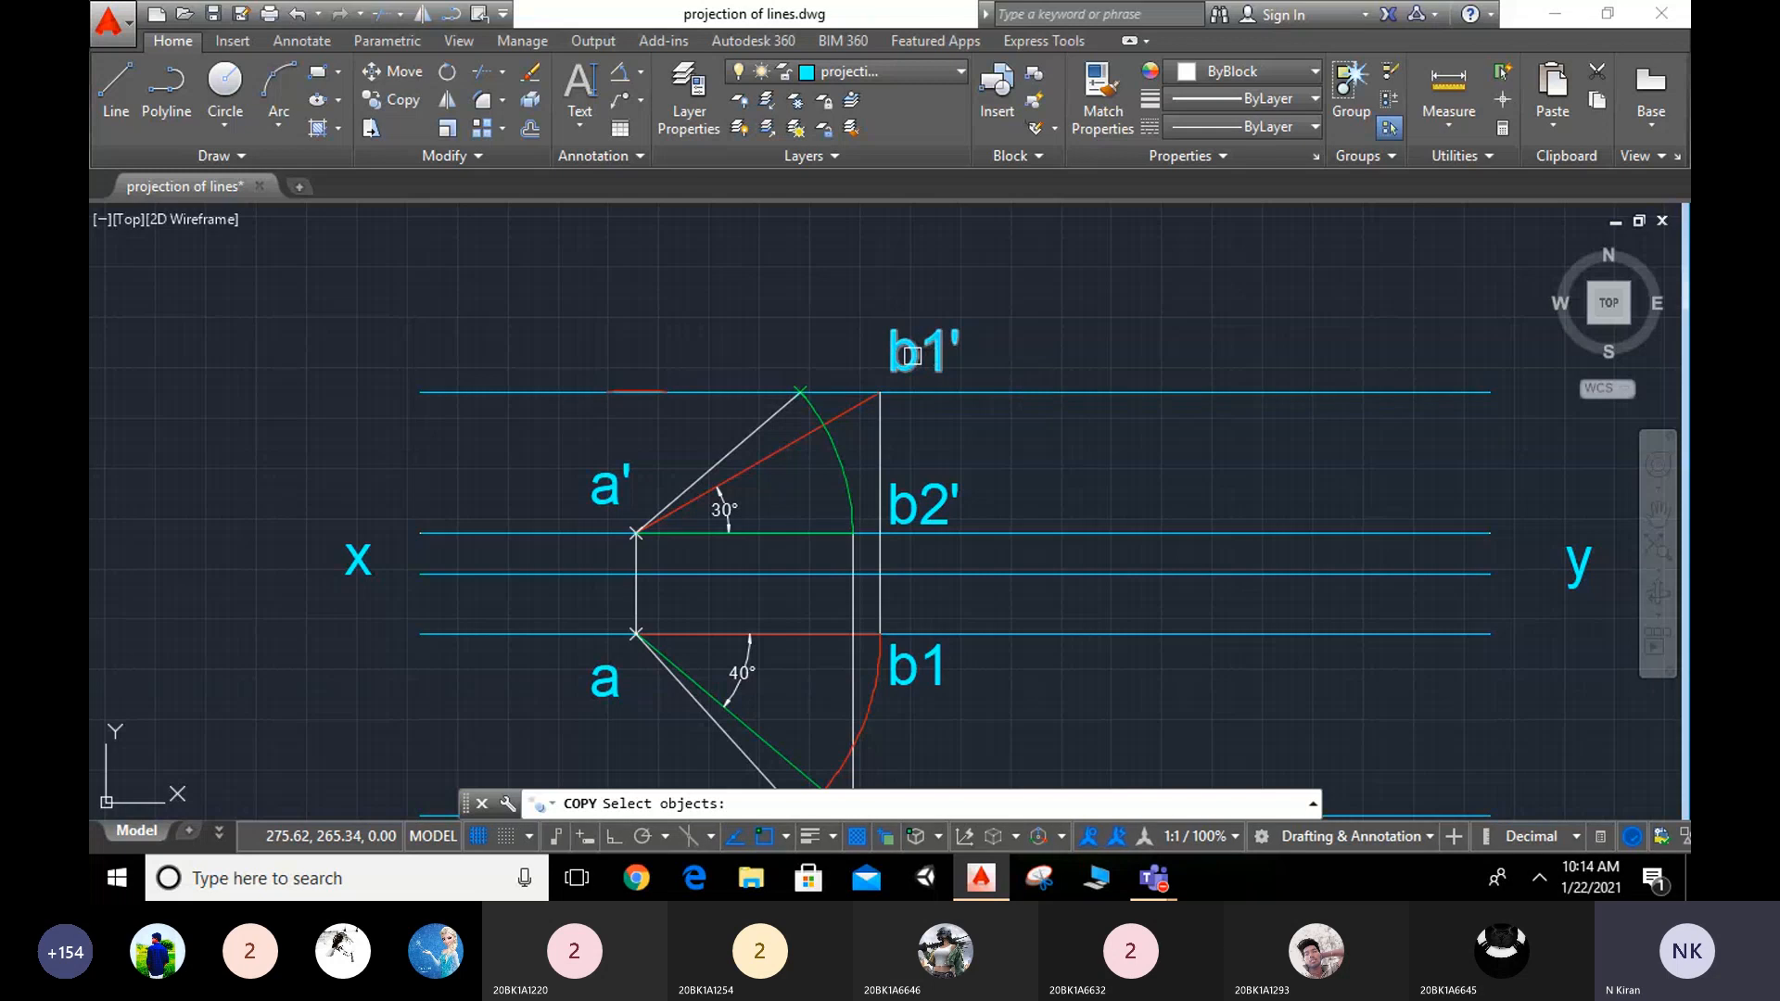
{"action": "left_click", "coordinate": [604, 484]}
{"action": "key", "text": "Return"}
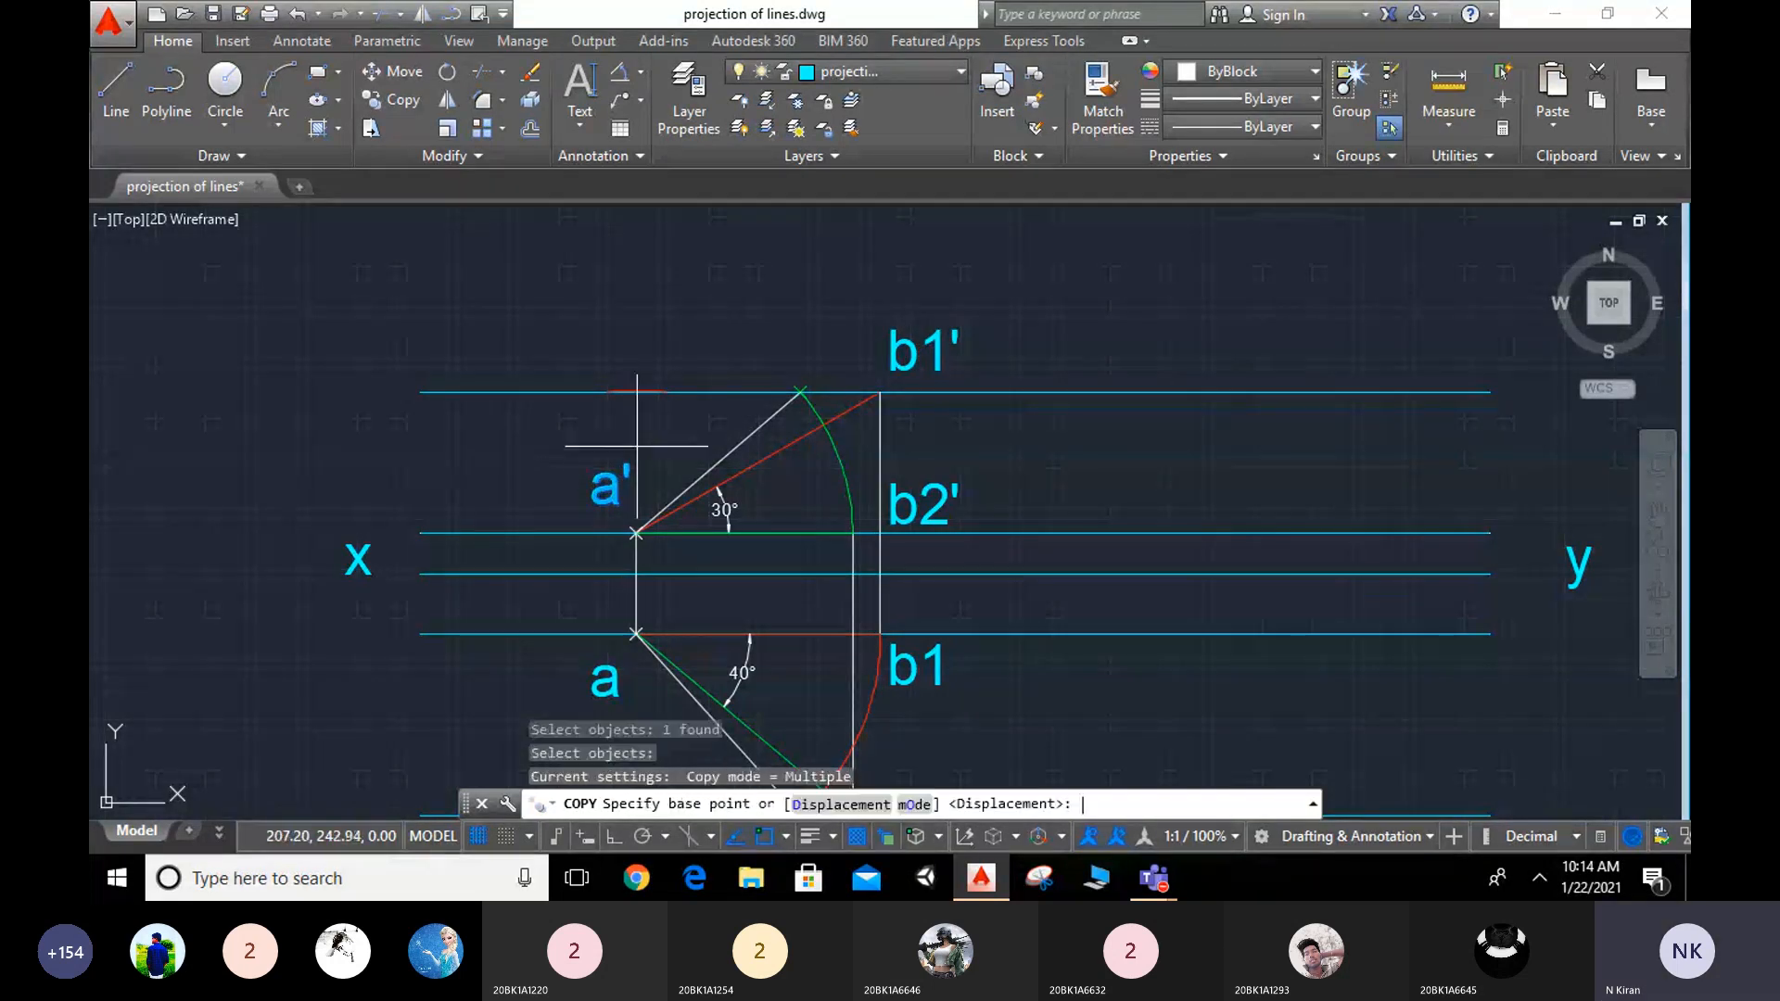
{"action": "left_click", "coordinate": [588, 501]}
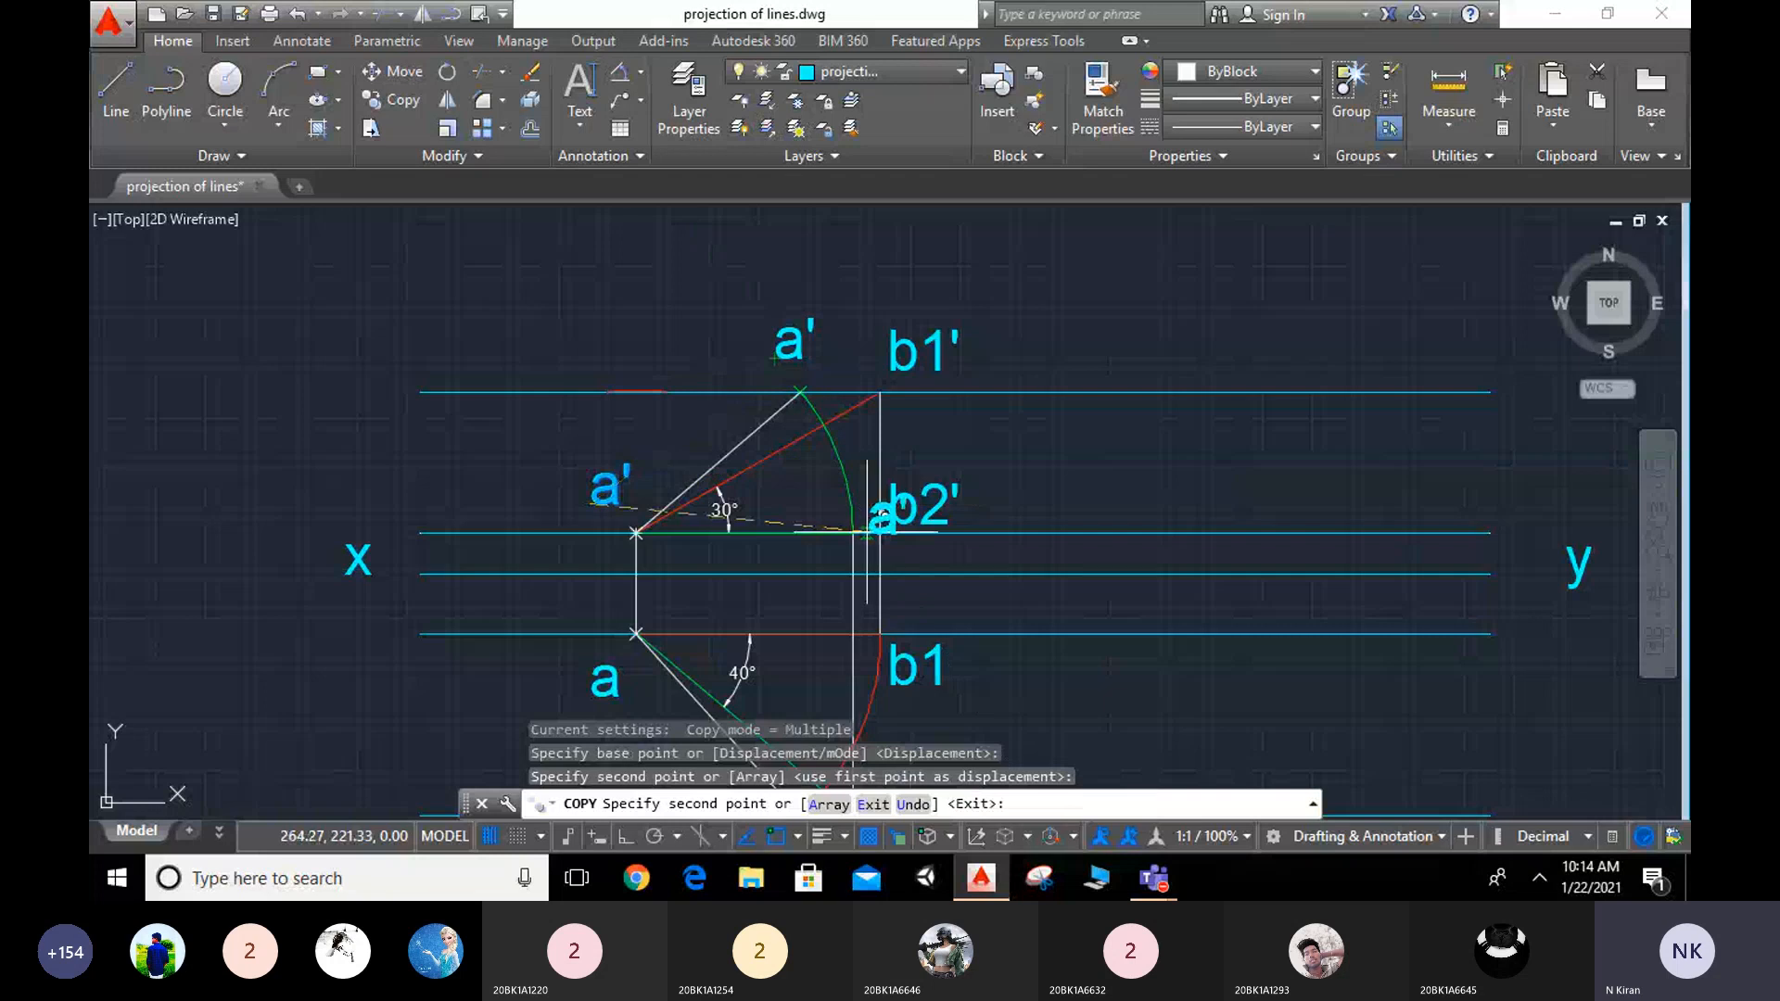
{"action": "middle_click_drag", "start_coordinate": [723, 501], "coordinate": [732, 199]}
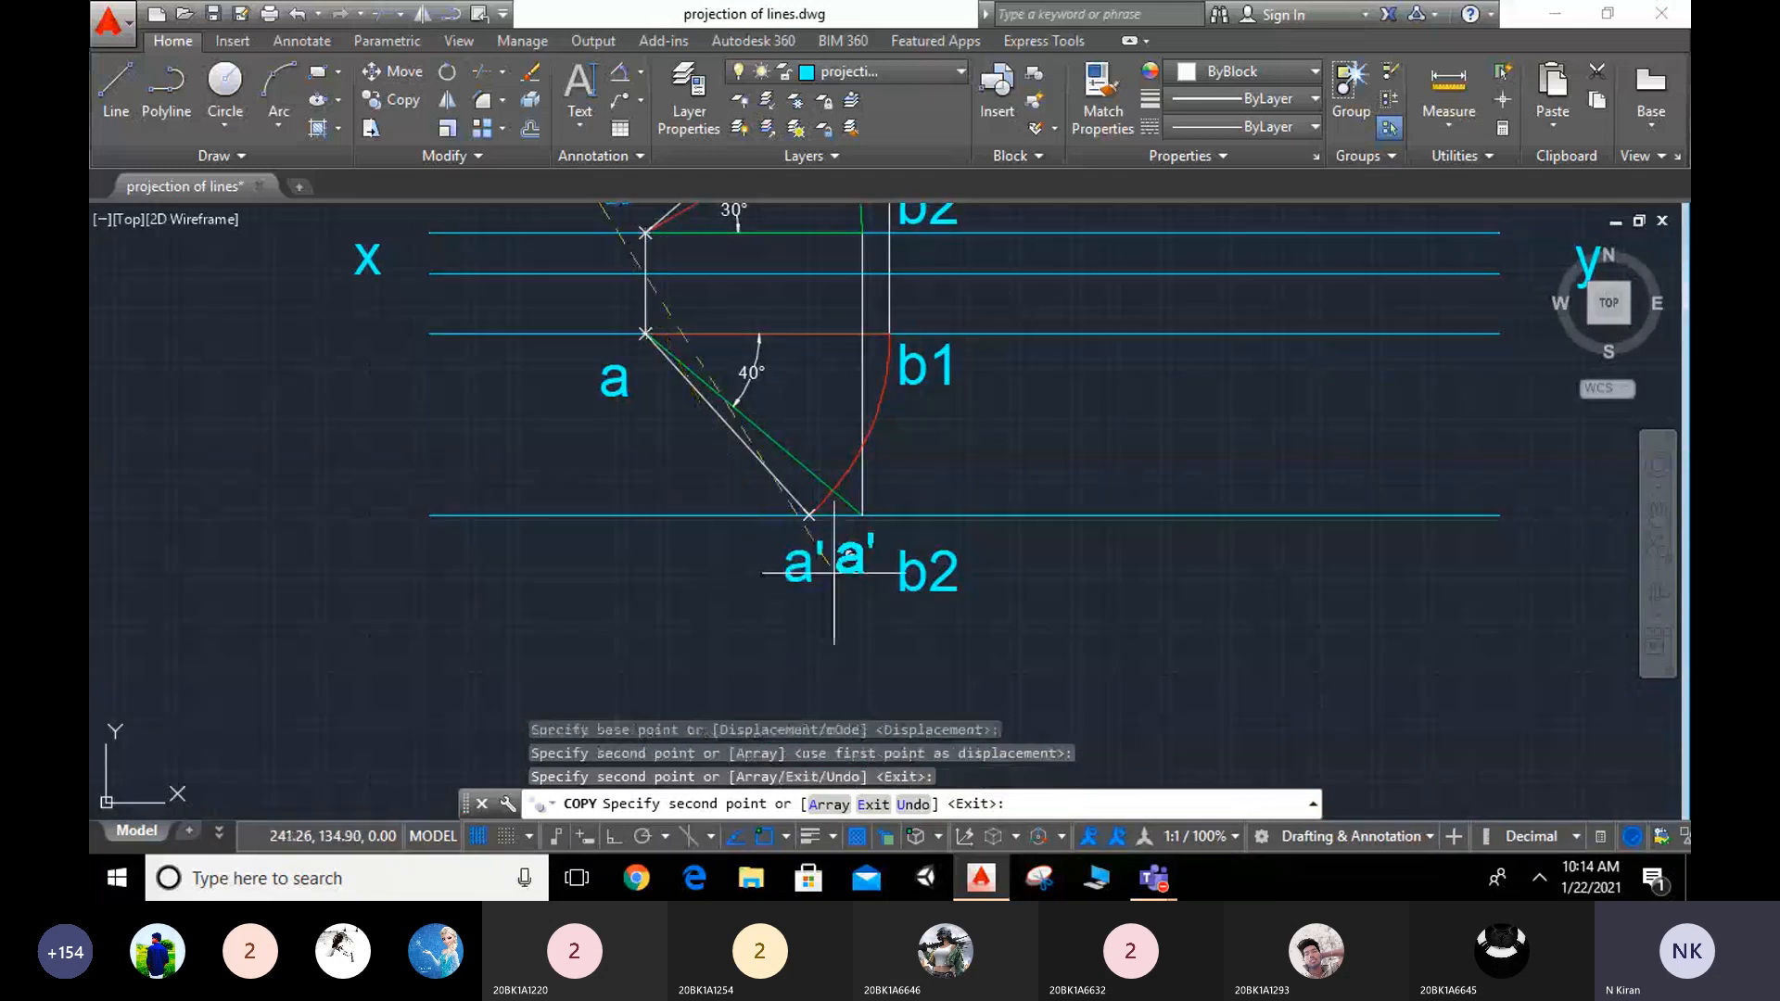
{"action": "key", "text": "Escape"}
{"action": "middle_click_drag", "start_coordinate": [1113, 540], "coordinate": [1048, 685]}
{"action": "scroll", "coordinate": [1049, 672], "scroll_direction": "down", "scroll_amount": 2}
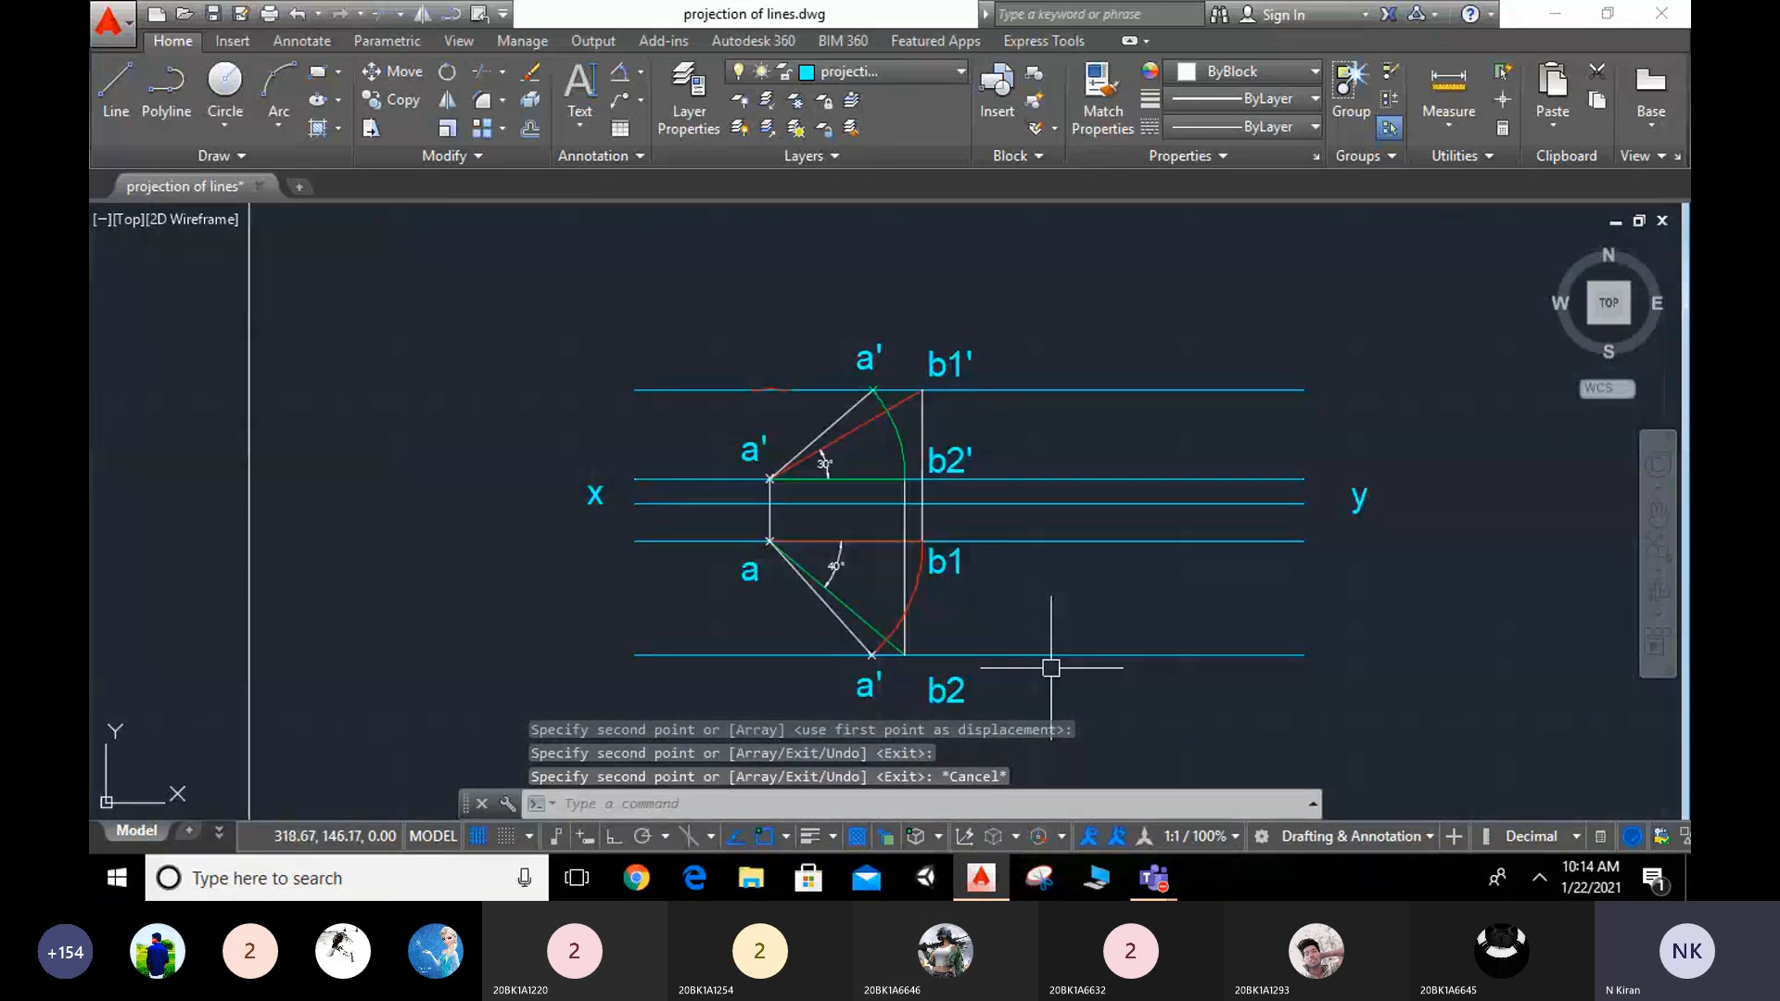
Step: Change the copied a' label above the green arc's upper end to b'
{"action": "double_click", "coordinate": [867, 361]}
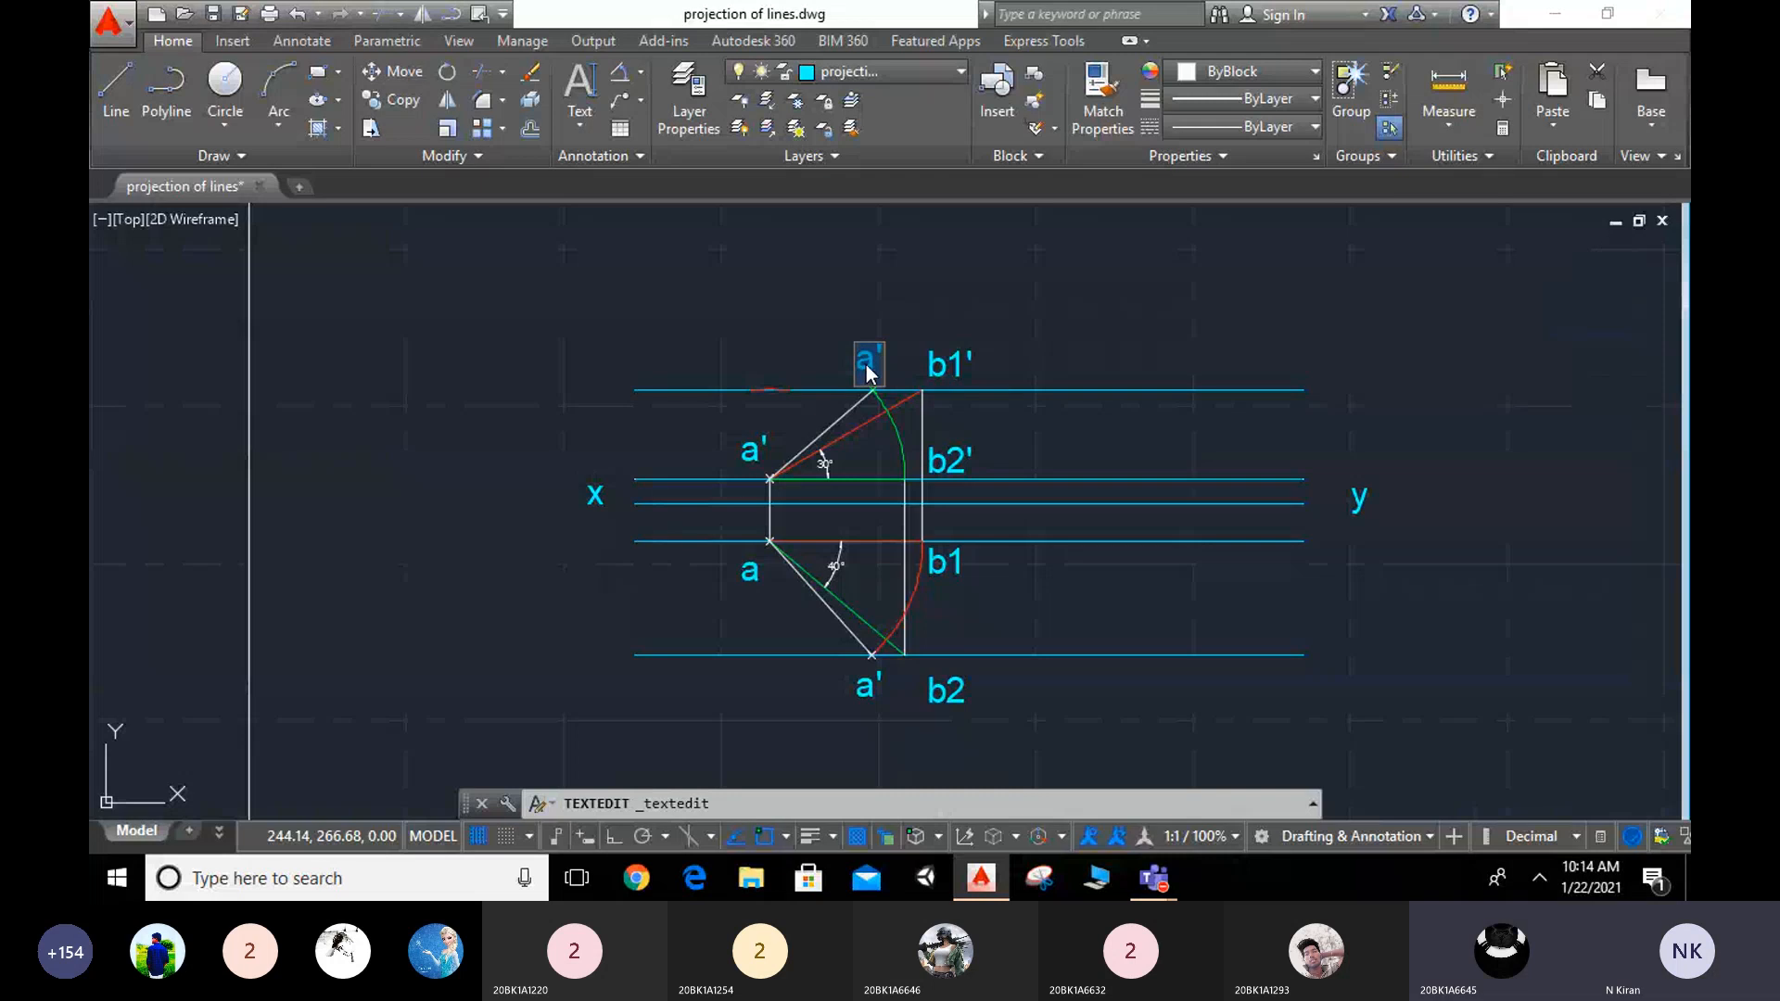
{"action": "type", "text": "b"}
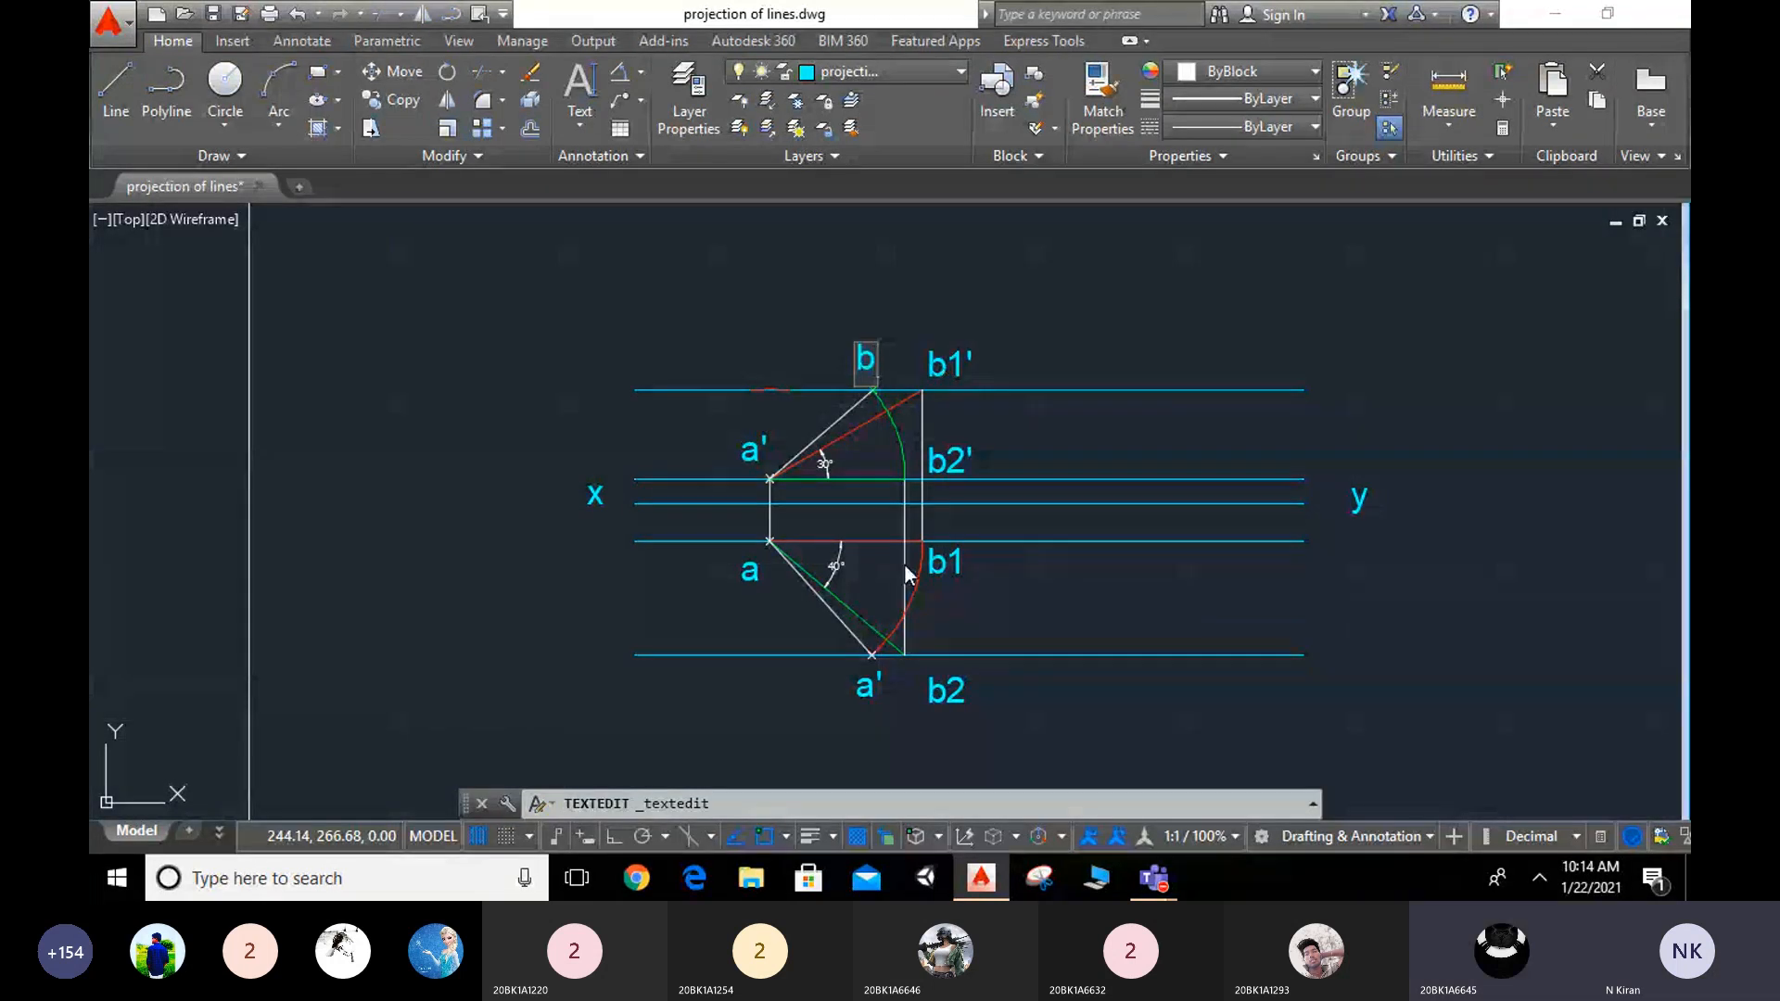
{"action": "type", "text": "'"}
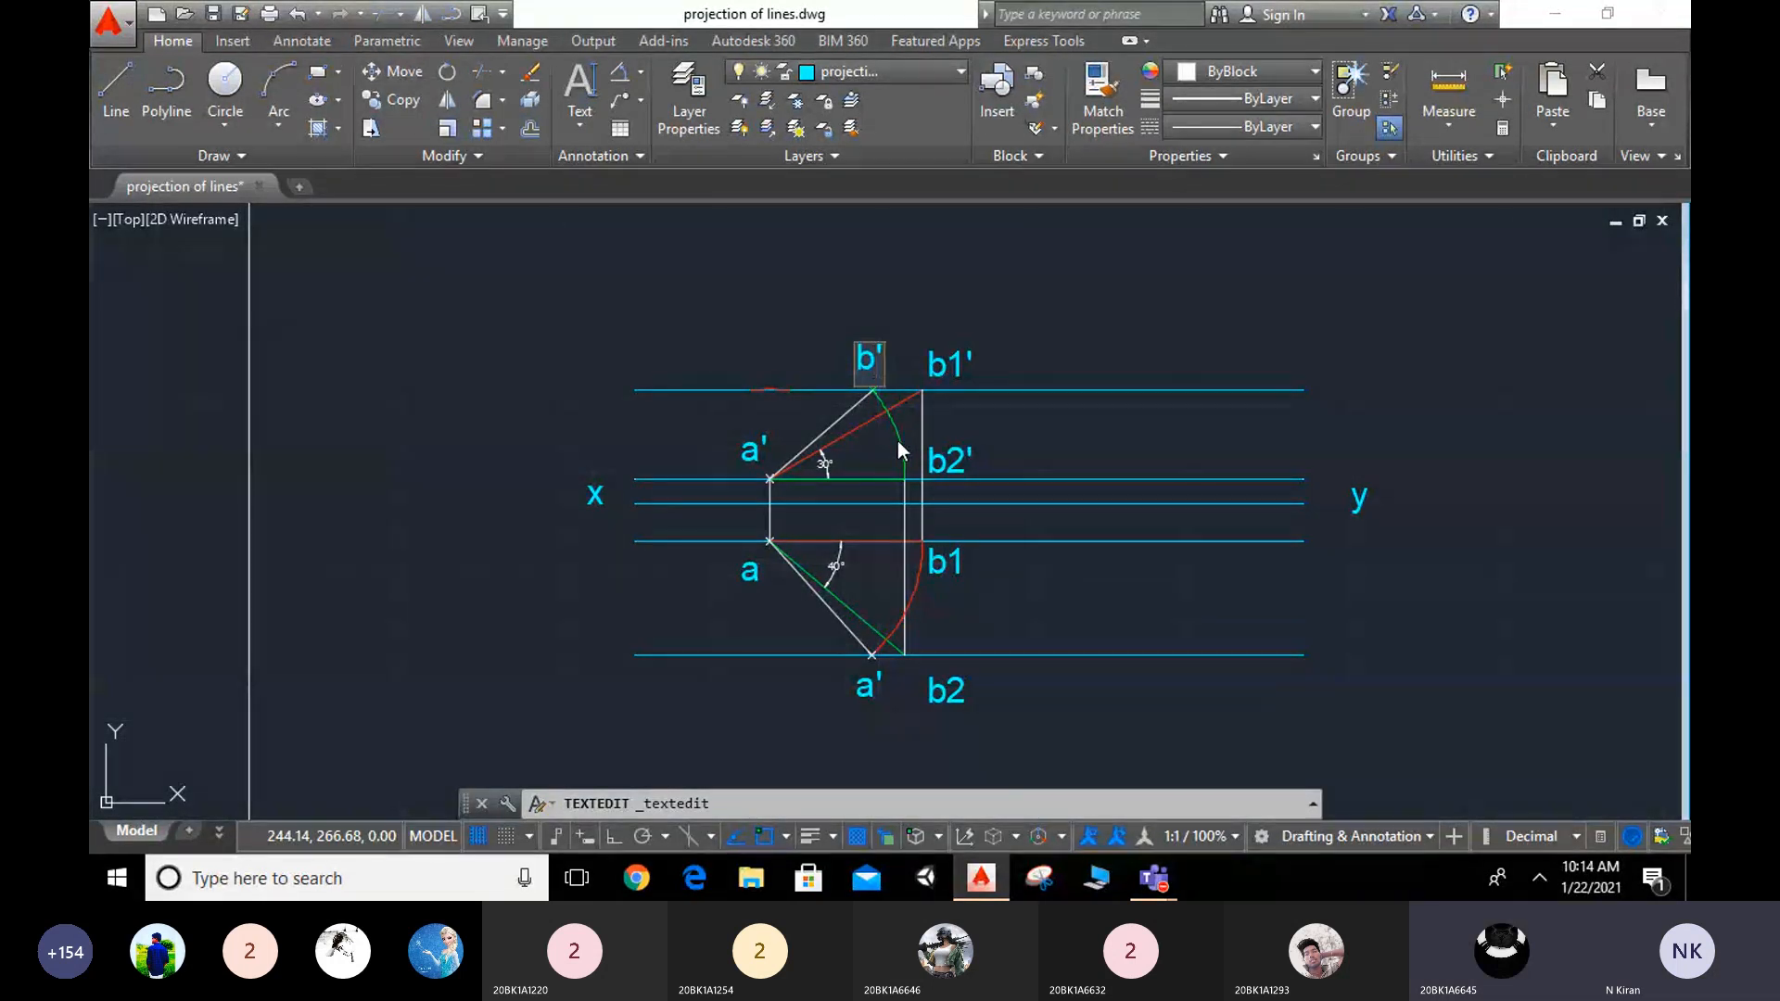
{"action": "left_click", "coordinate": [860, 695]}
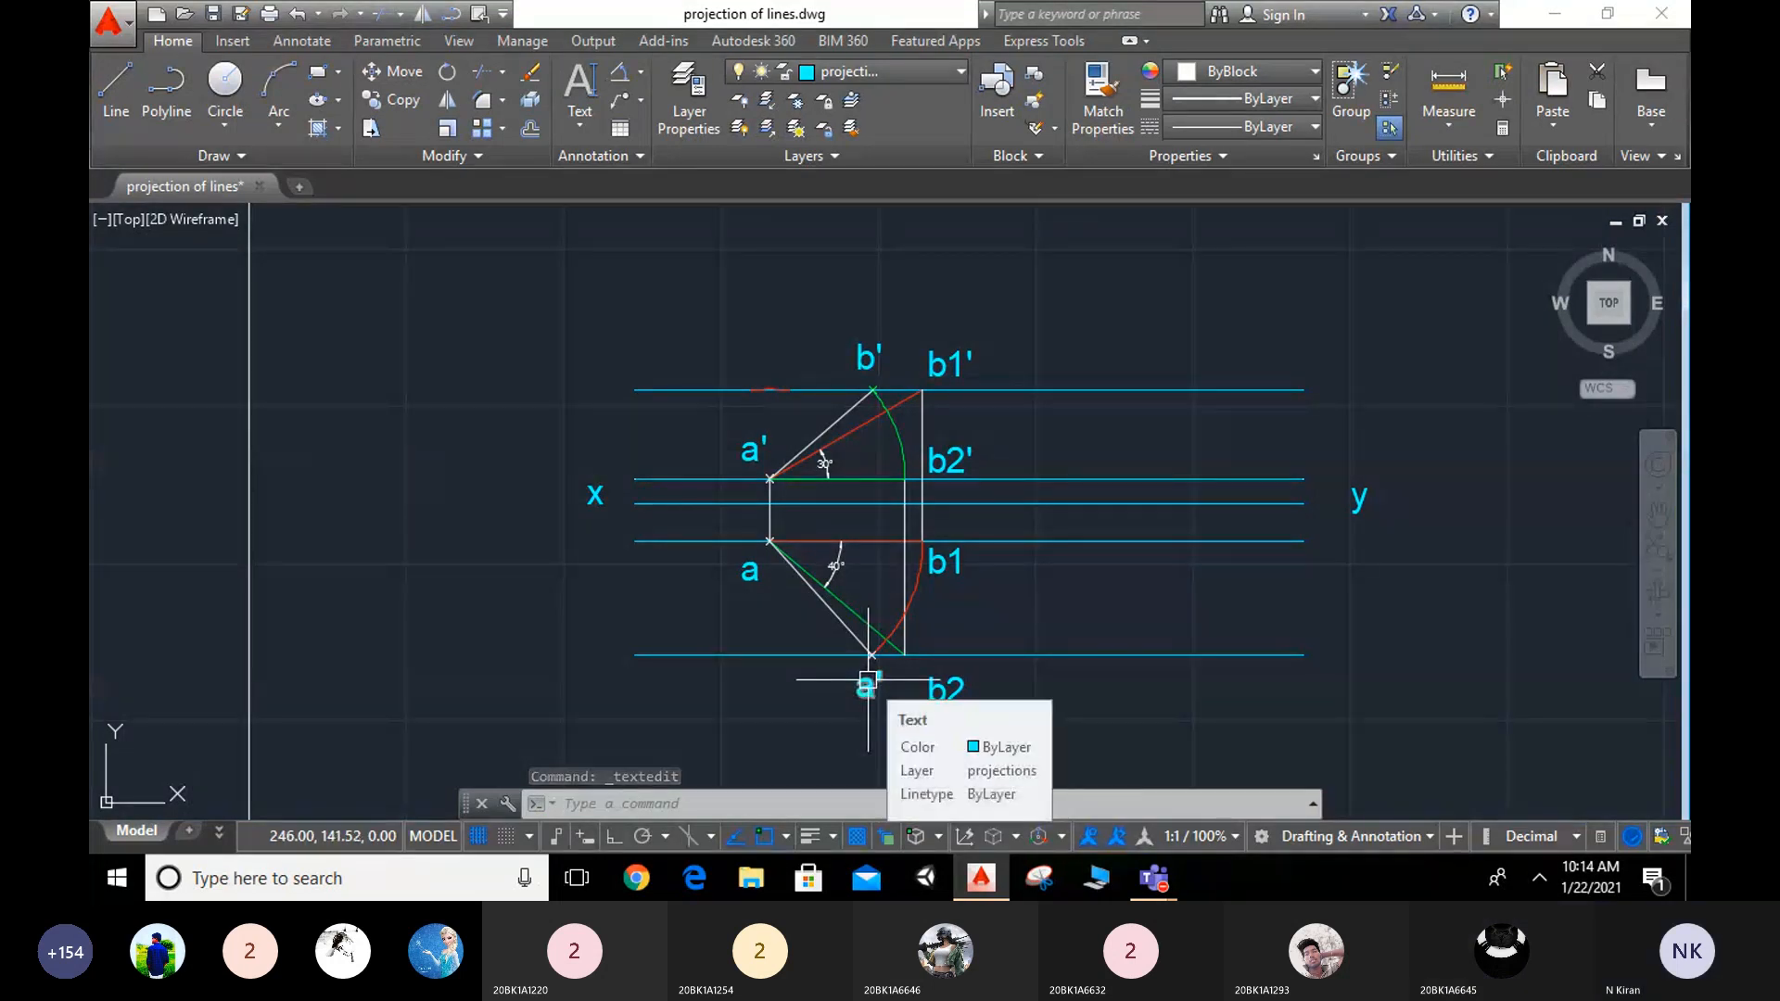
Step: Change the copied a' label below the red arc's lower end to b
{"action": "type", "text": "b"}
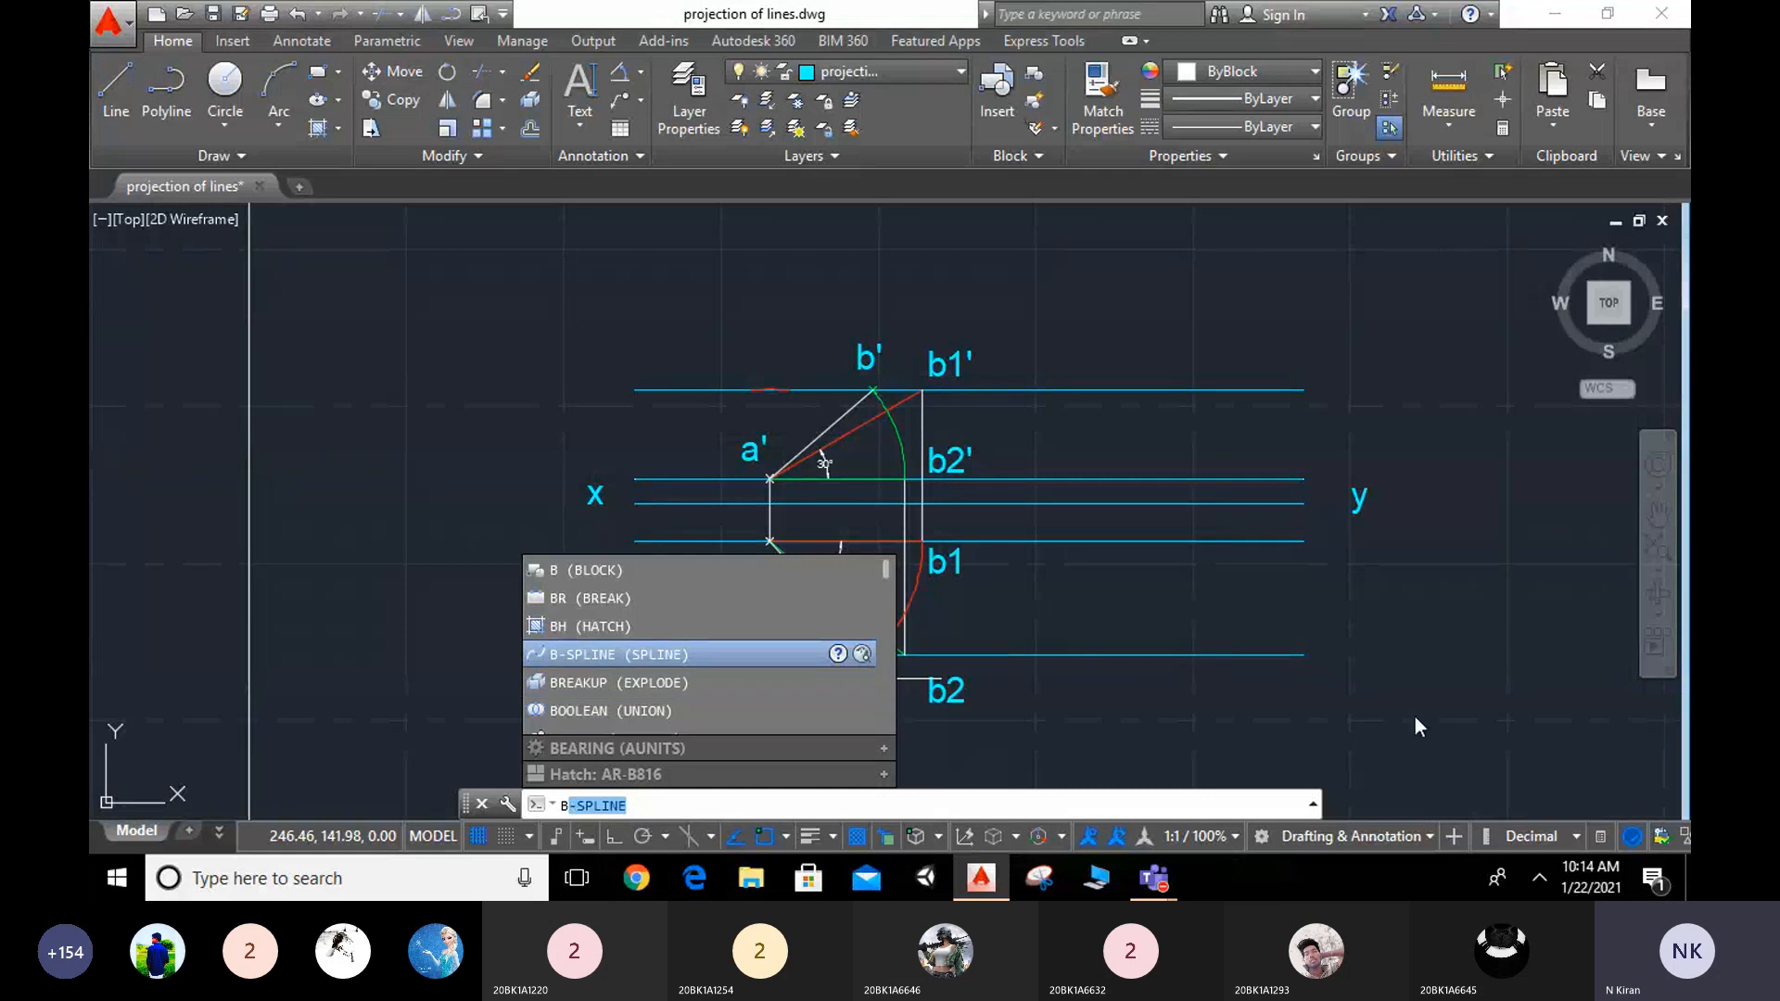
{"action": "key", "text": "Escape"}
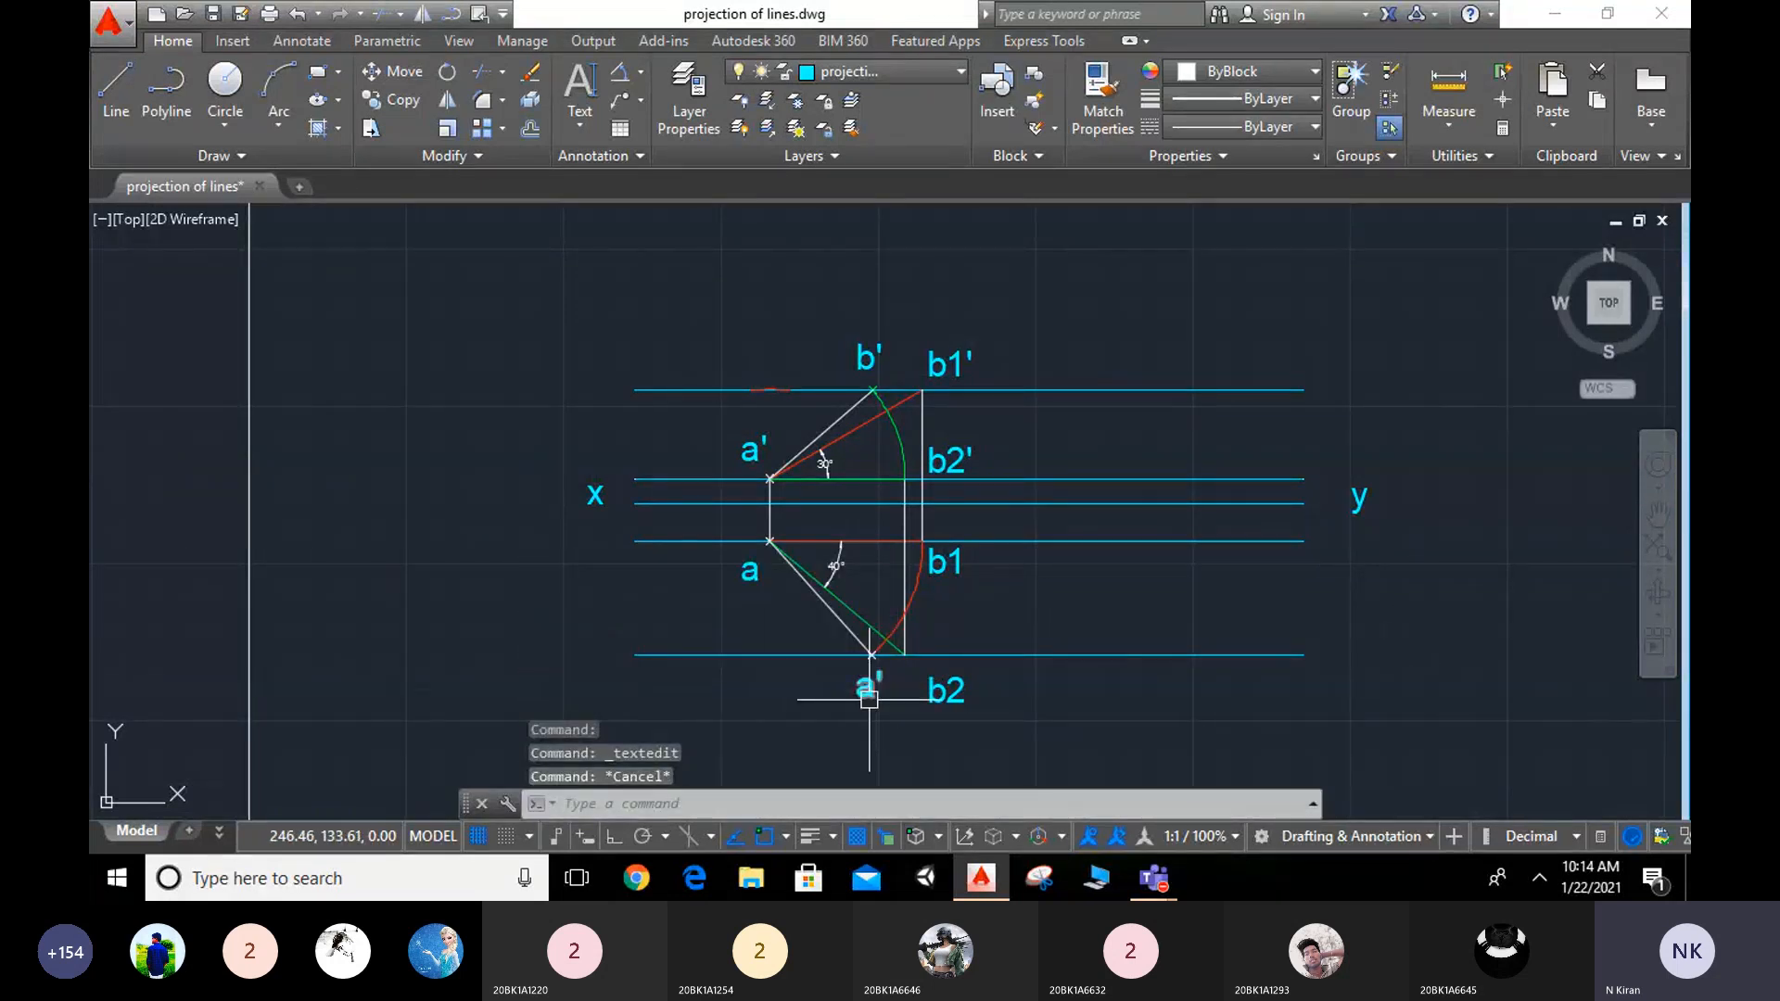
{"action": "double_click", "coordinate": [868, 699]}
{"action": "type", "text": "b"}
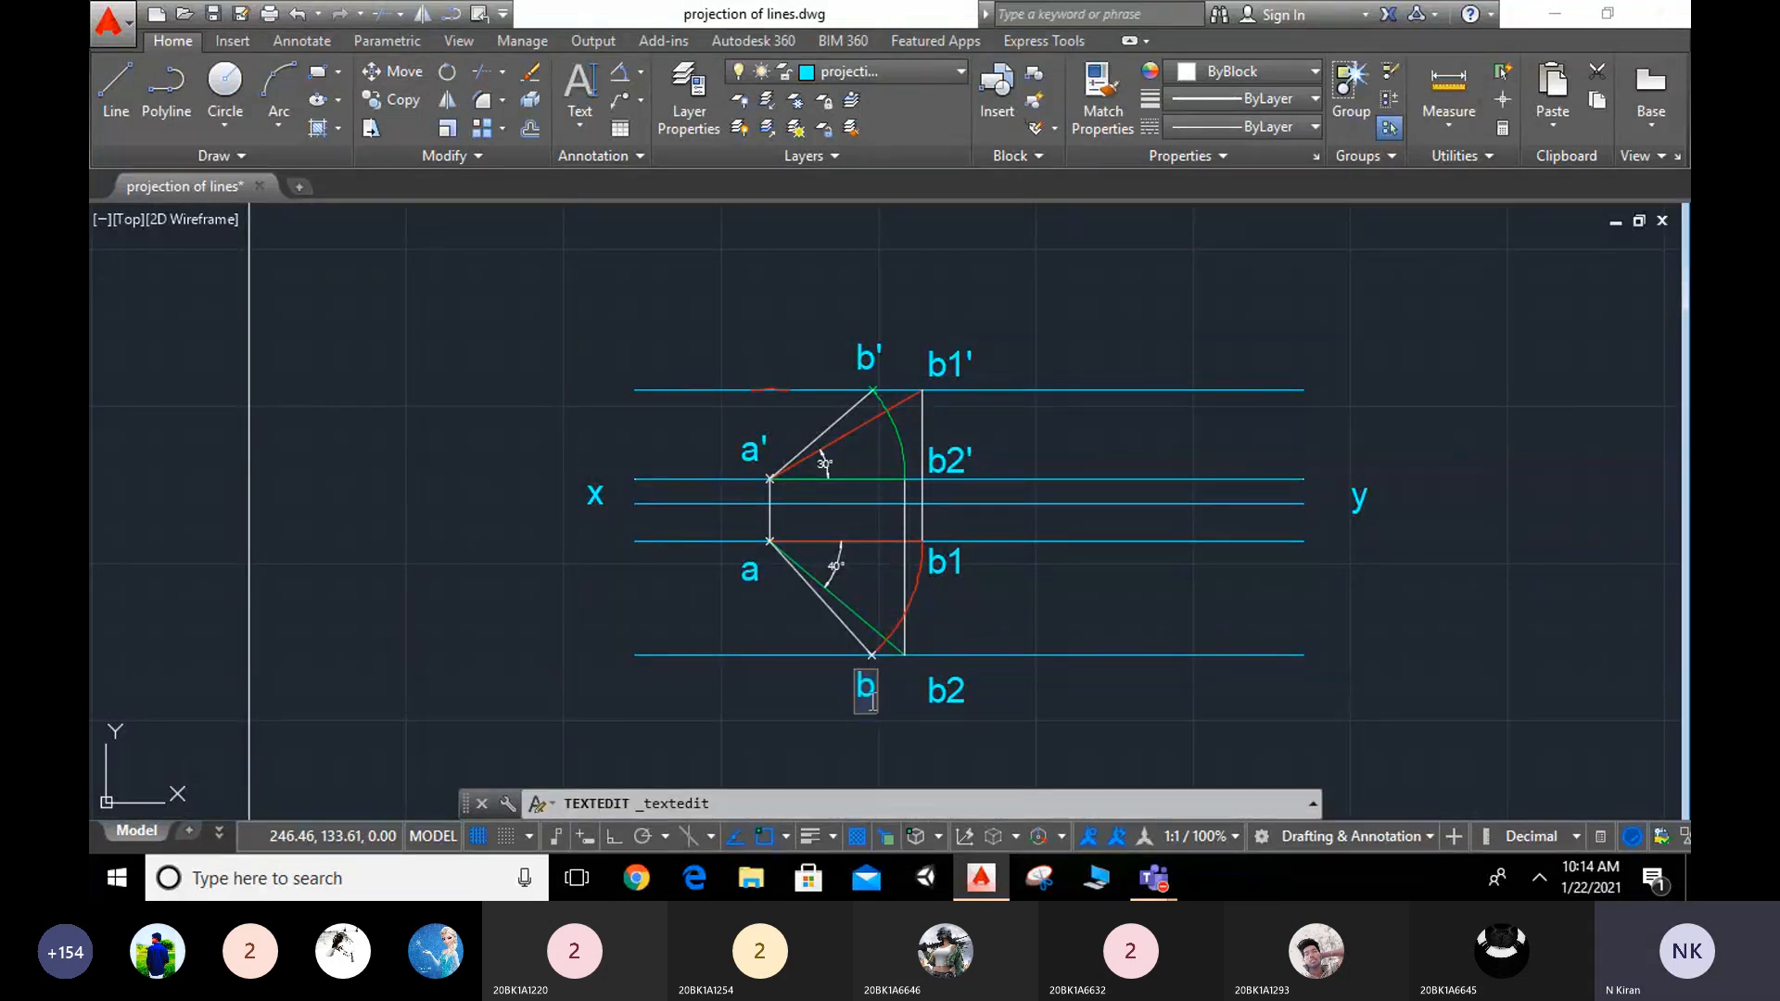
{"action": "key", "text": "Return"}
Step: Erase the leftover red arc fragment on the horizontal line through b1', directly above a'
{"action": "middle_click_drag", "start_coordinate": [1370, 642], "coordinate": [1351, 608]}
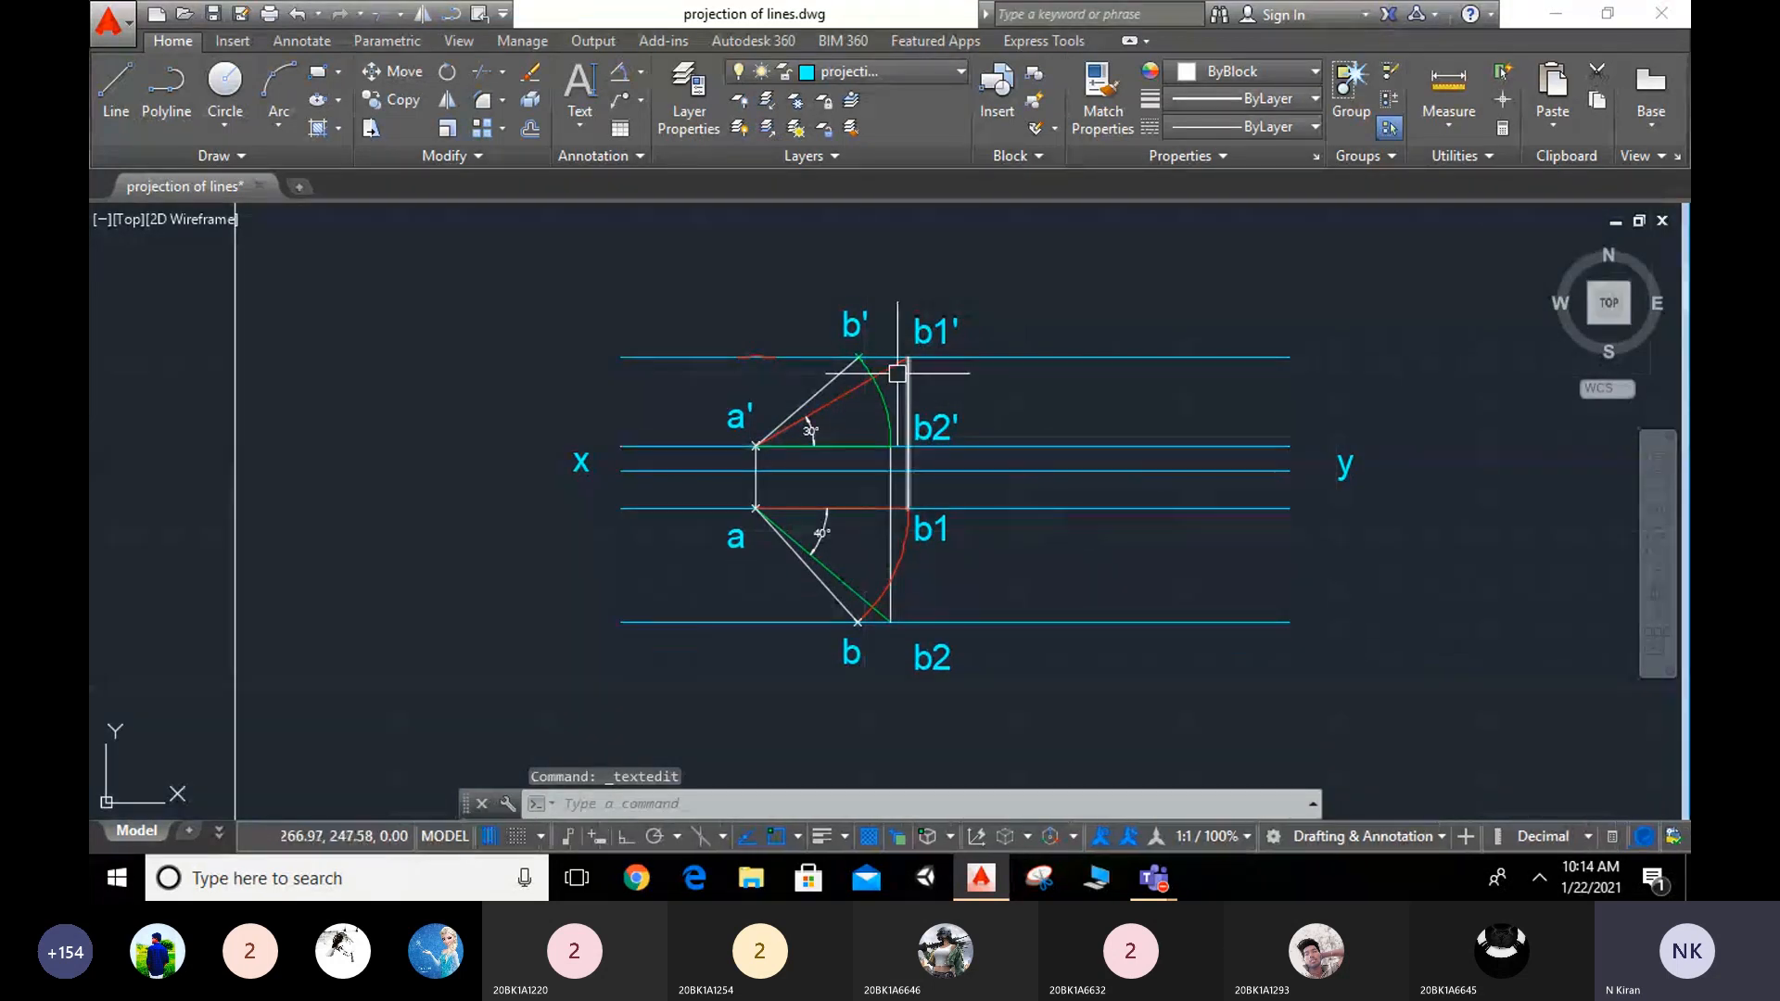
{"action": "scroll", "coordinate": [770, 352], "scroll_direction": "up", "scroll_amount": 2}
{"action": "left_click", "coordinate": [747, 354]}
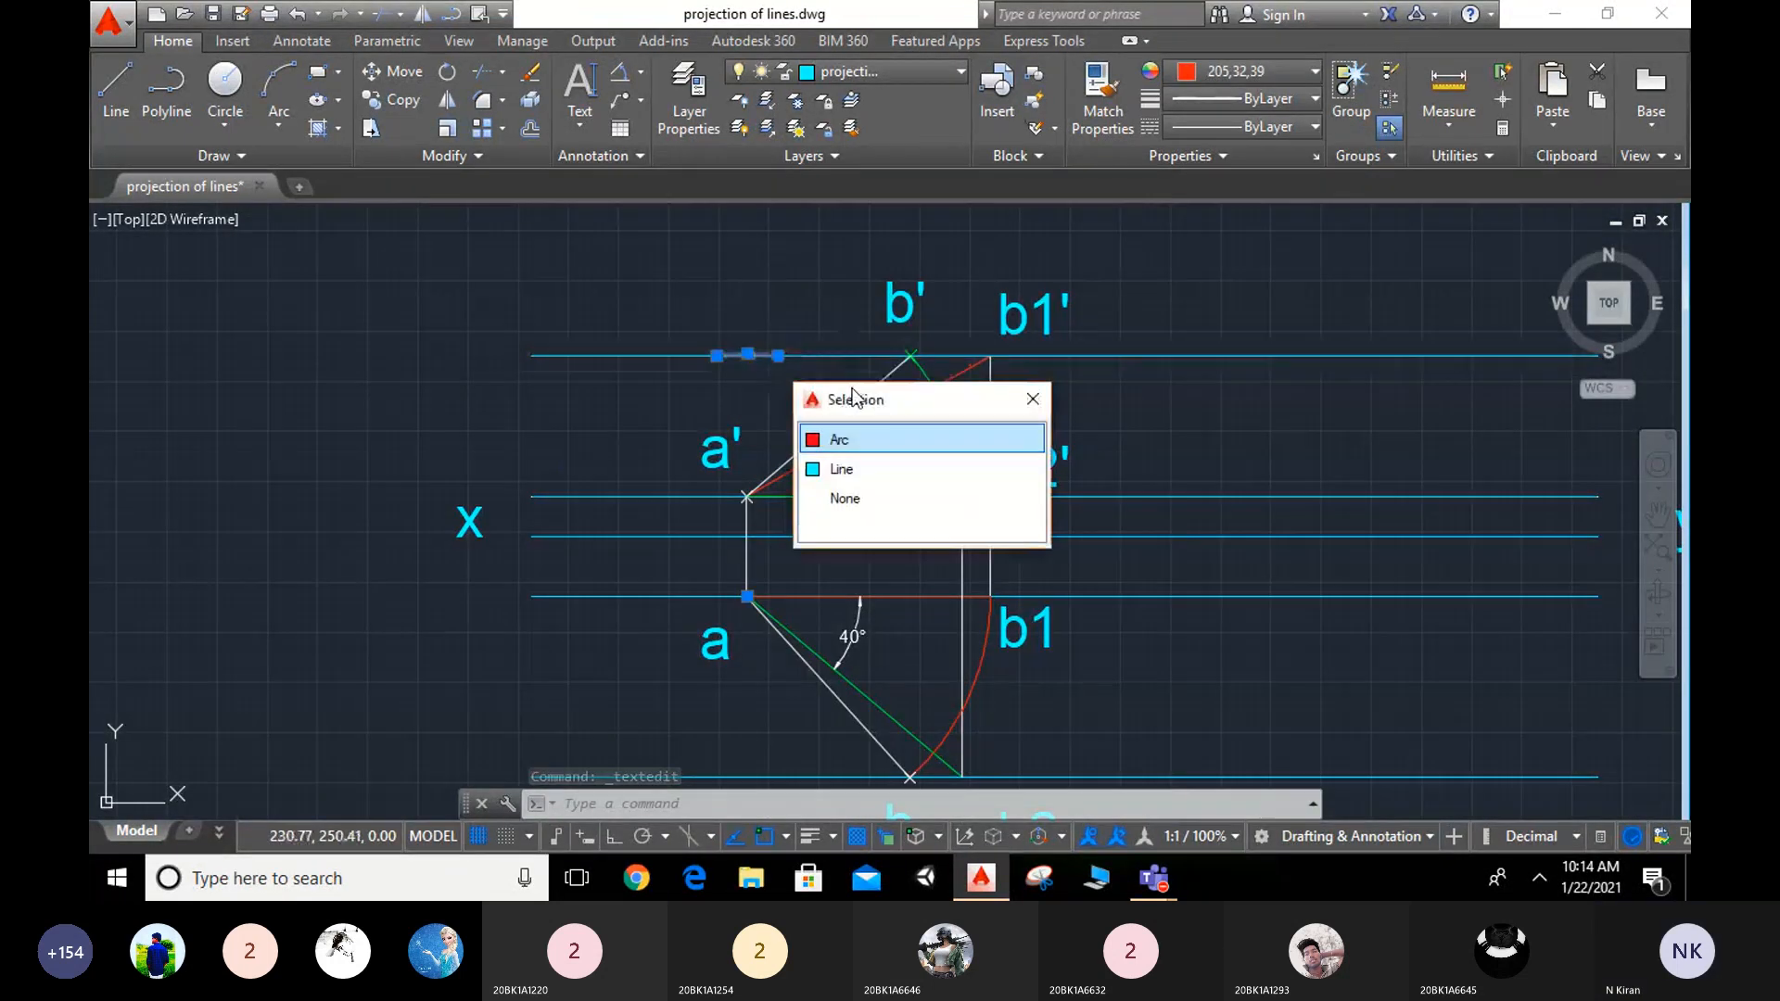
{"action": "left_click", "coordinate": [831, 433]}
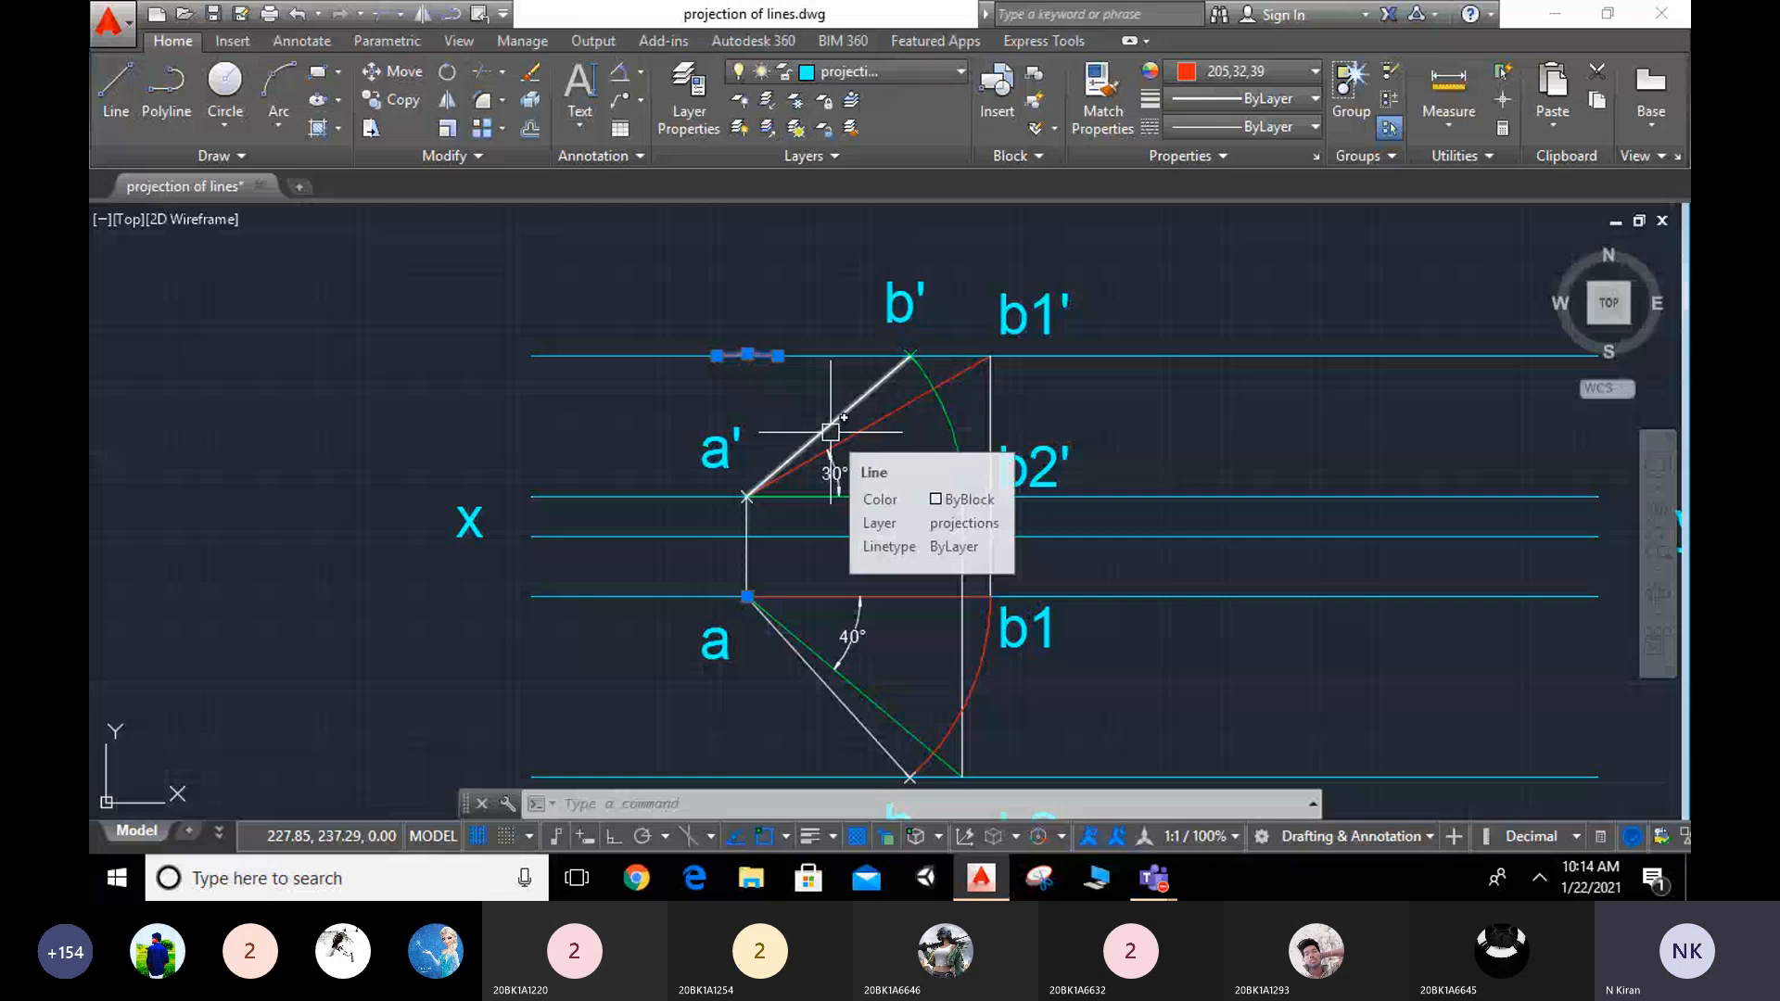
{"action": "key", "text": "Delete"}
{"action": "scroll", "coordinate": [1255, 575], "scroll_direction": "down", "scroll_amount": 2}
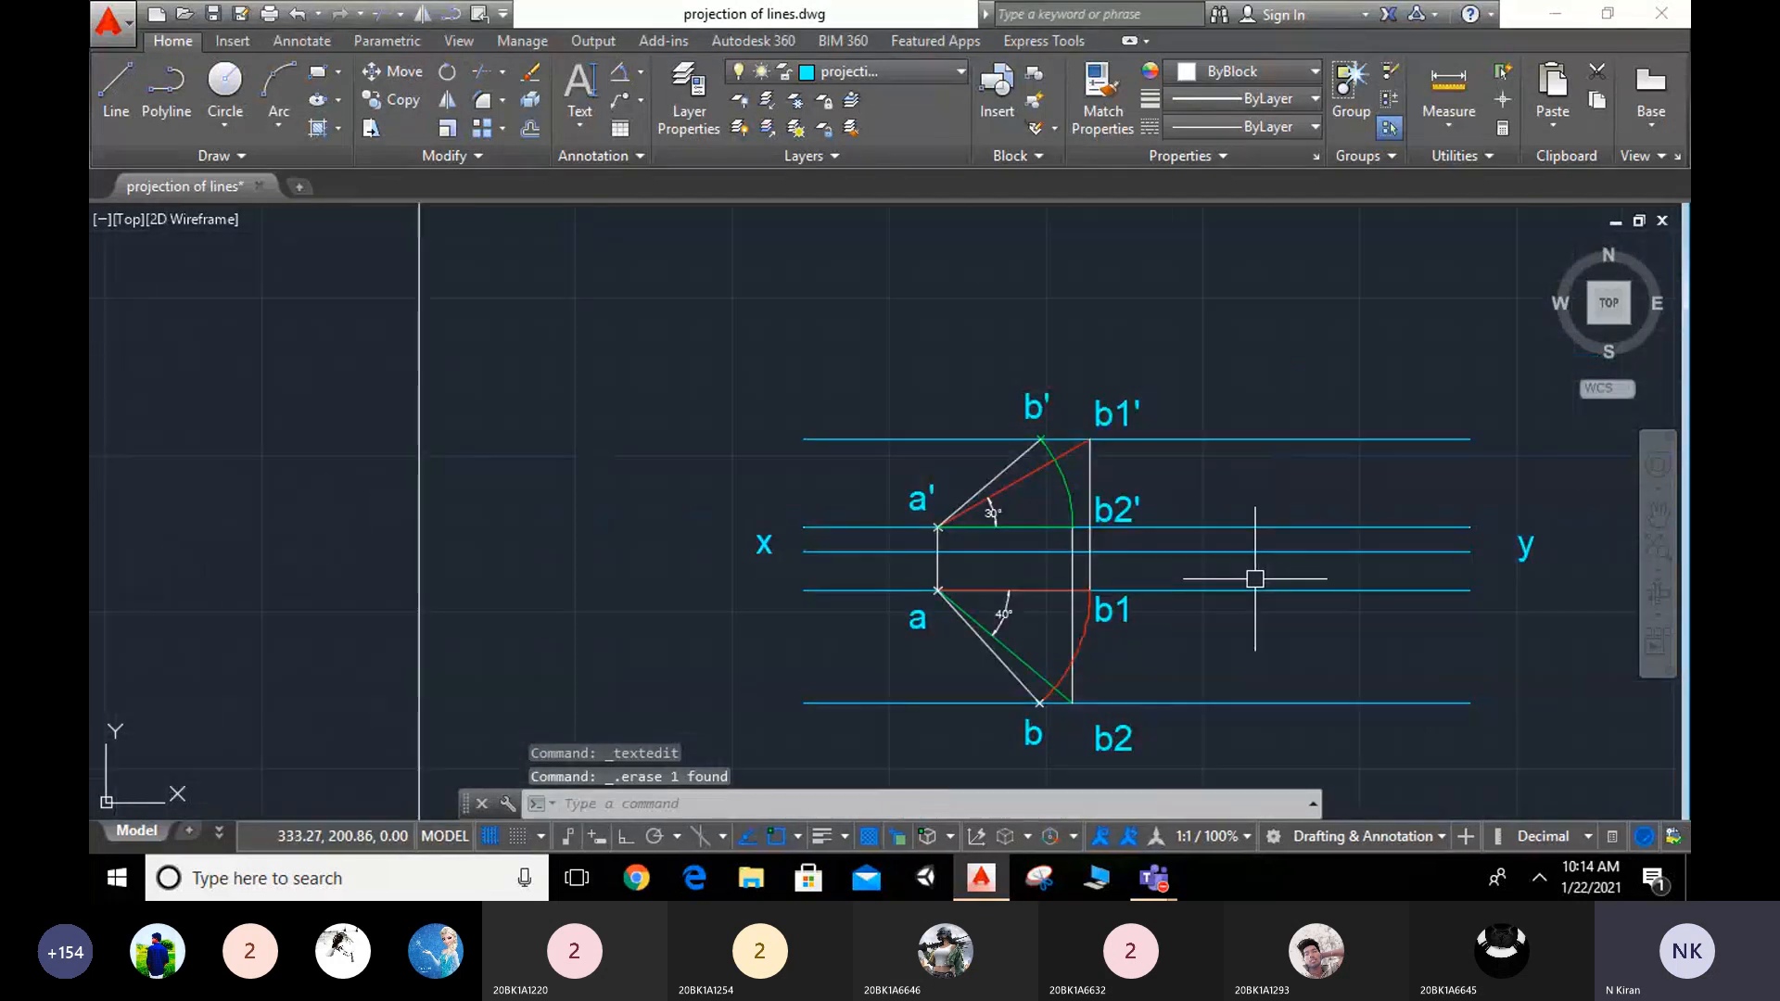
Step: Convert the front-view projection line a'b' into a polyline with Polyline Edit
{"action": "scroll", "coordinate": [1237, 550], "scroll_direction": "up", "scroll_amount": 2}
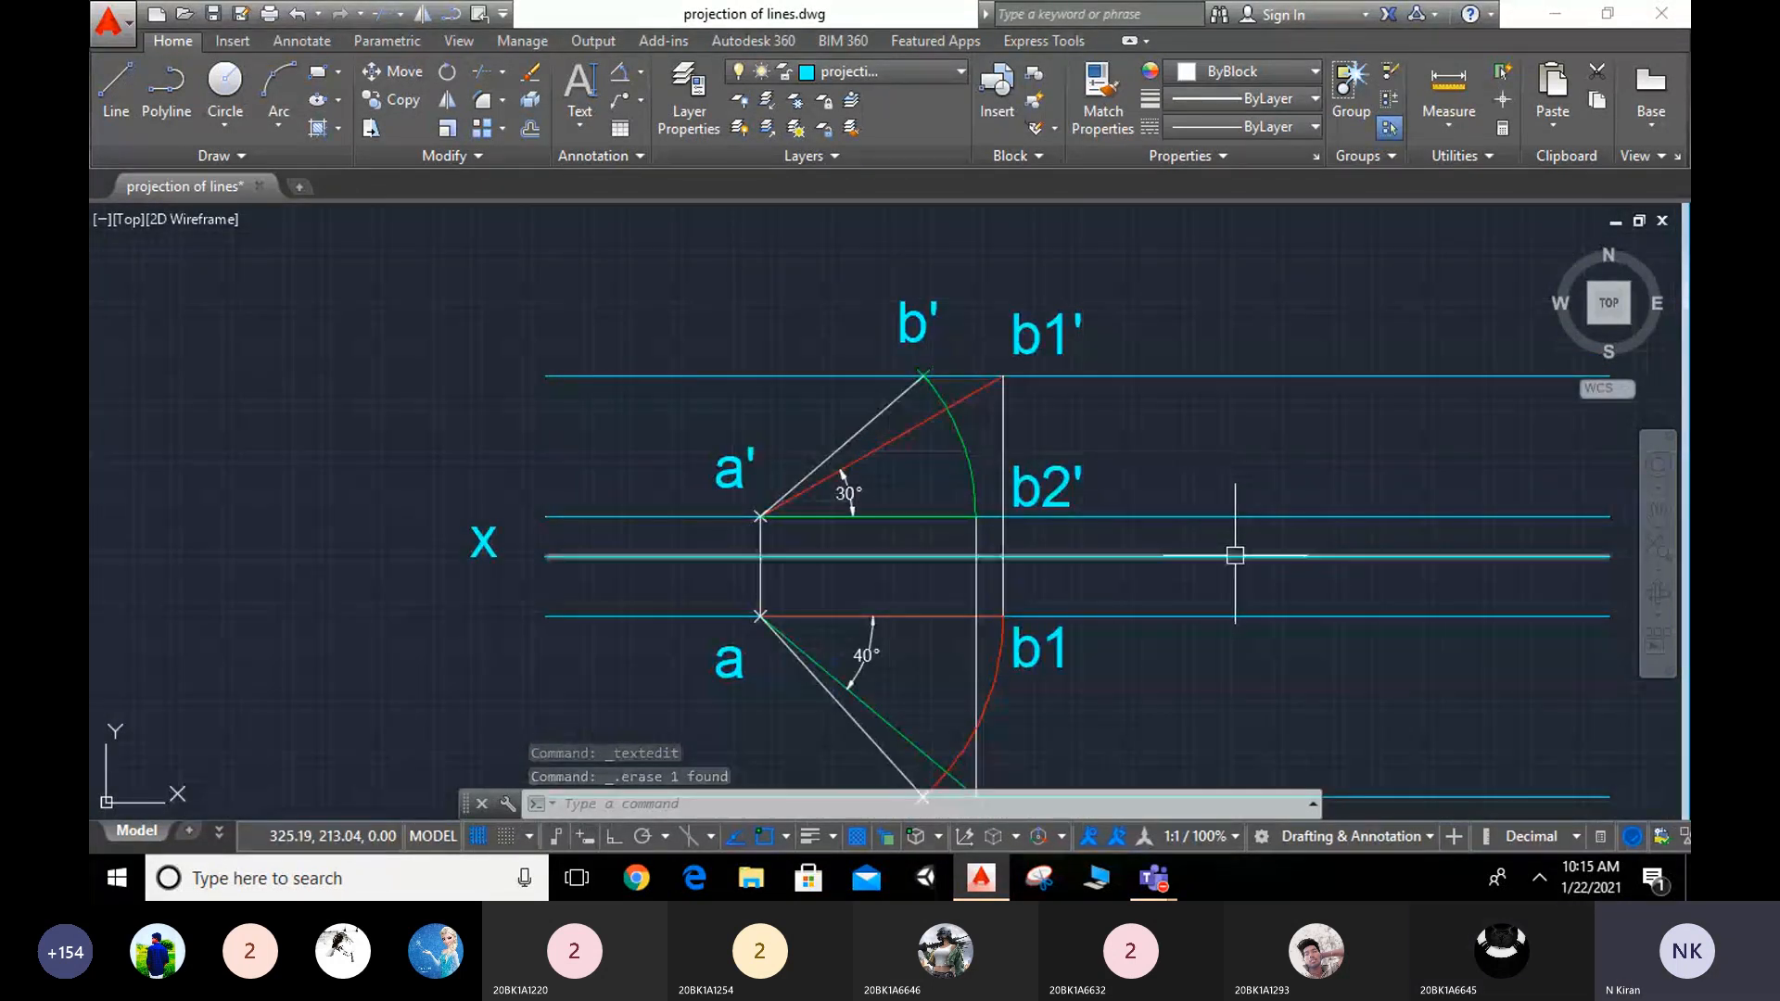
{"action": "middle_click_drag", "start_coordinate": [1245, 598], "coordinate": [1250, 500]}
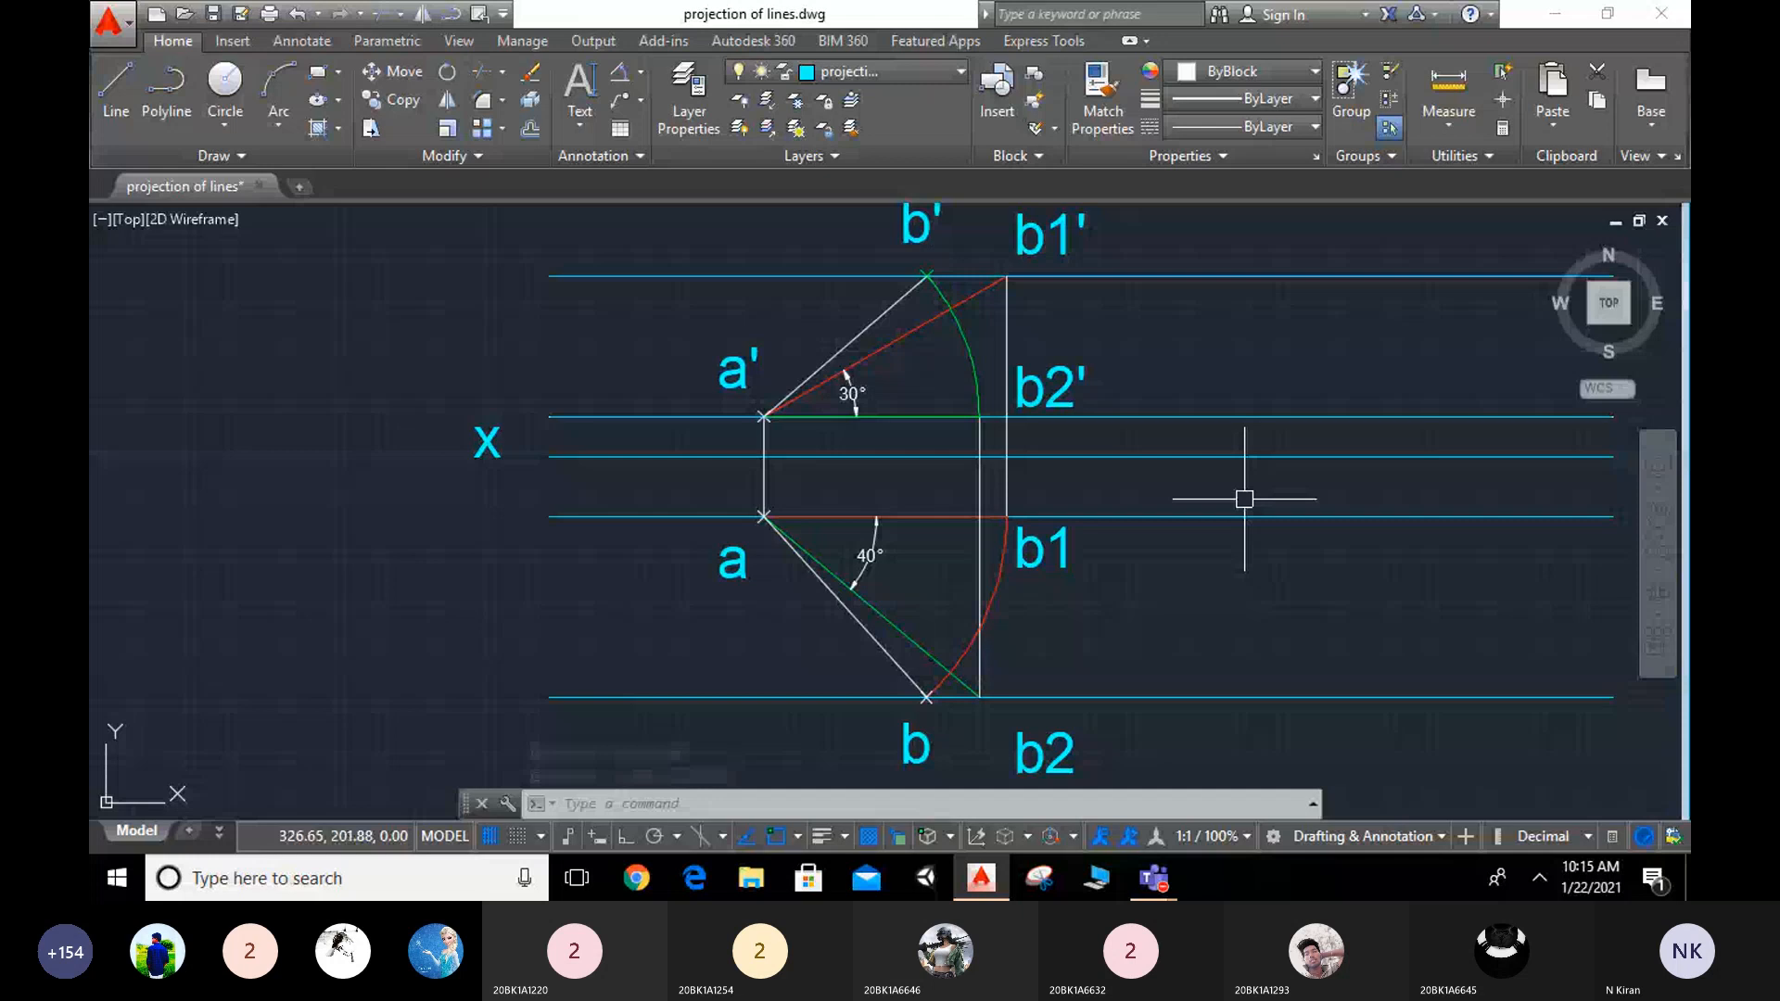
{"action": "middle_click_drag", "start_coordinate": [1093, 494], "coordinate": [1093, 508]}
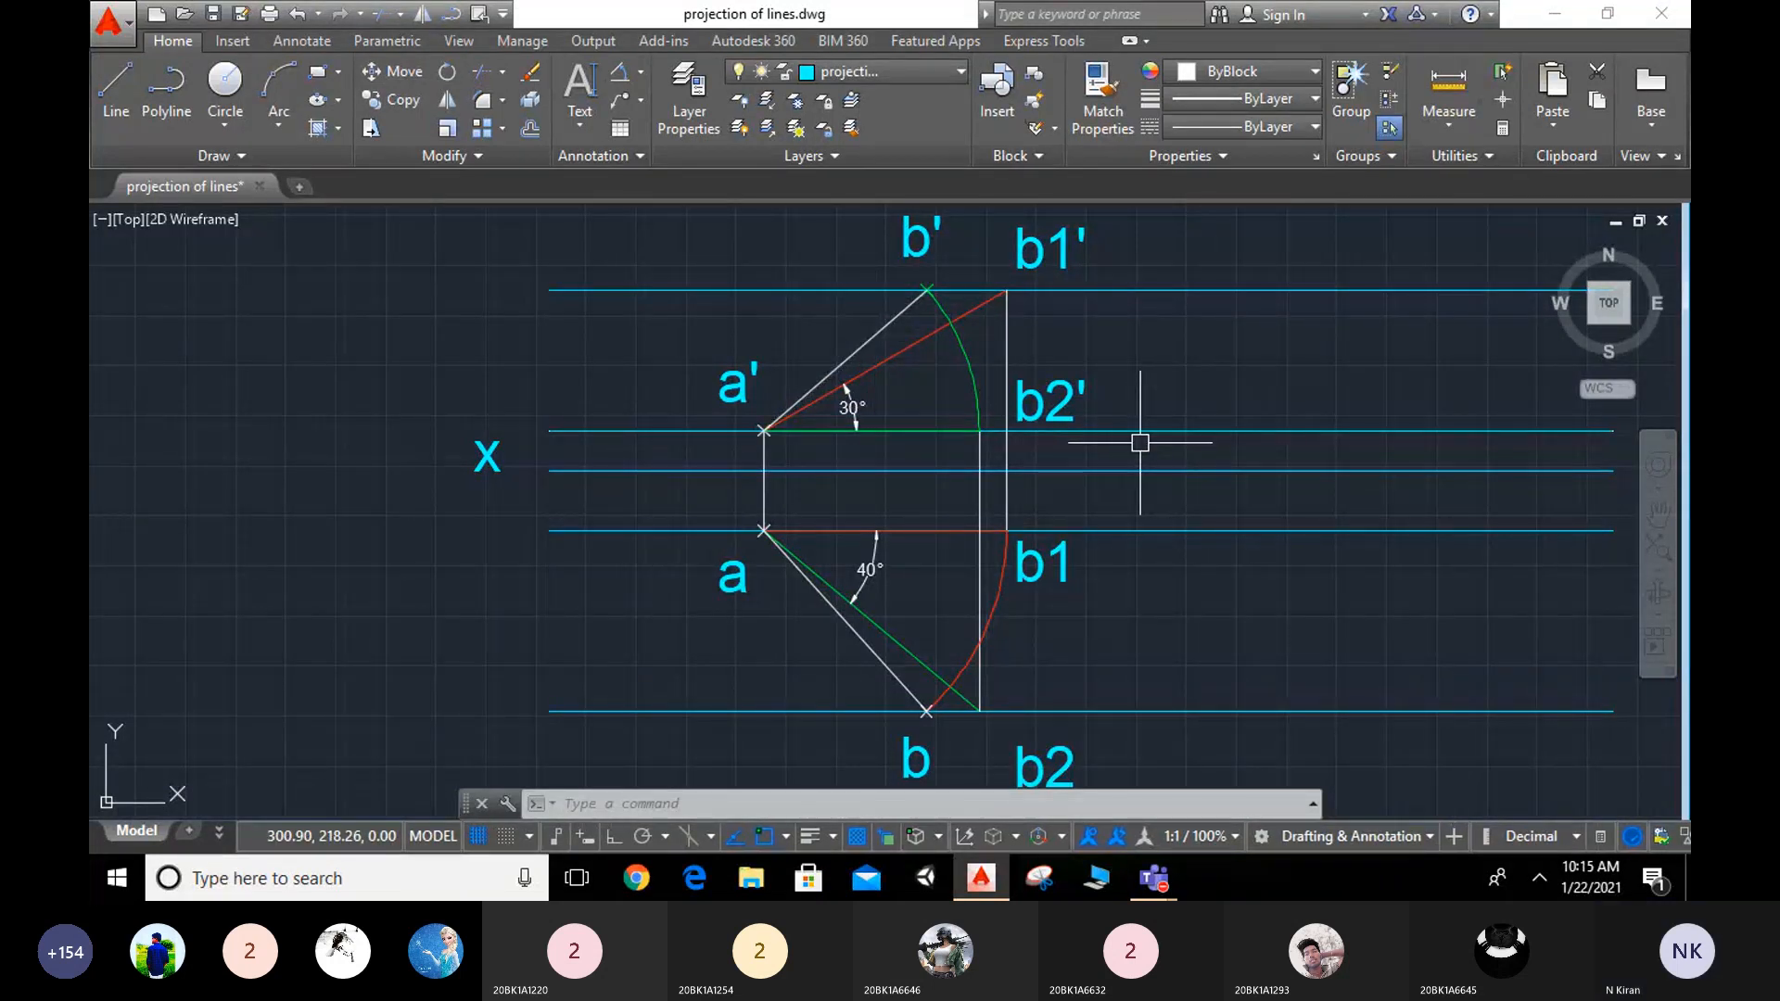
{"action": "type", "text": "pedit"}
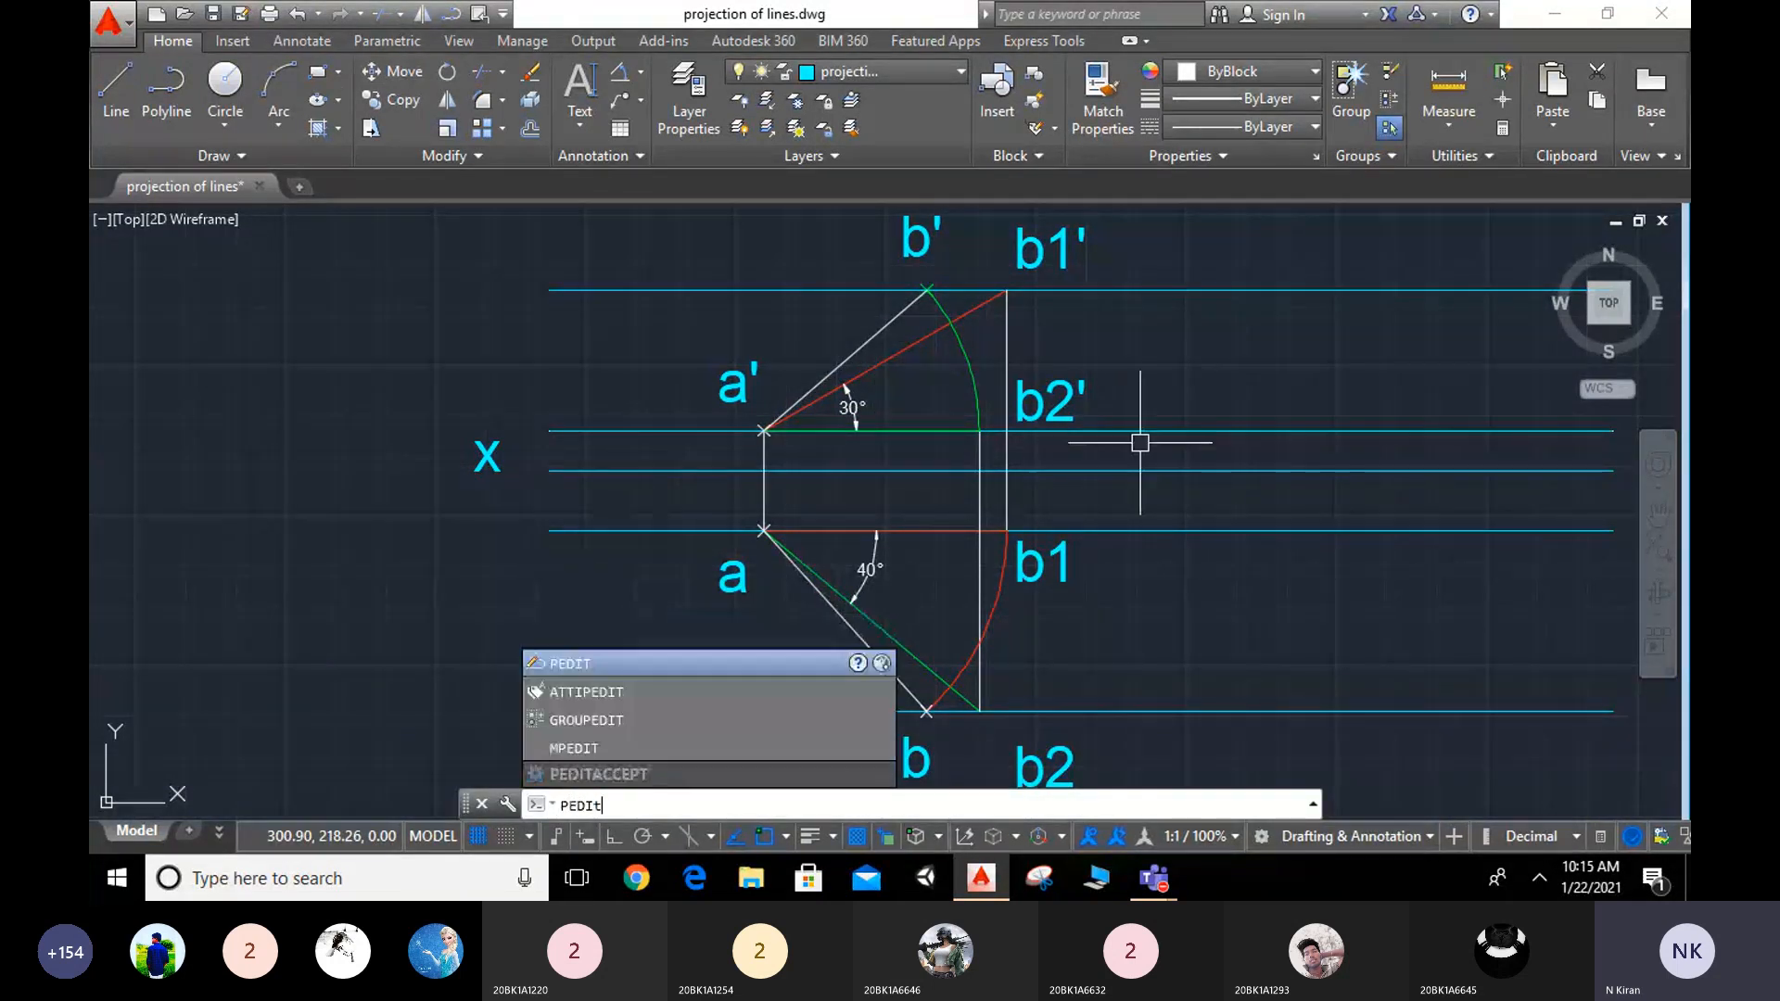
{"action": "key", "text": "Return"}
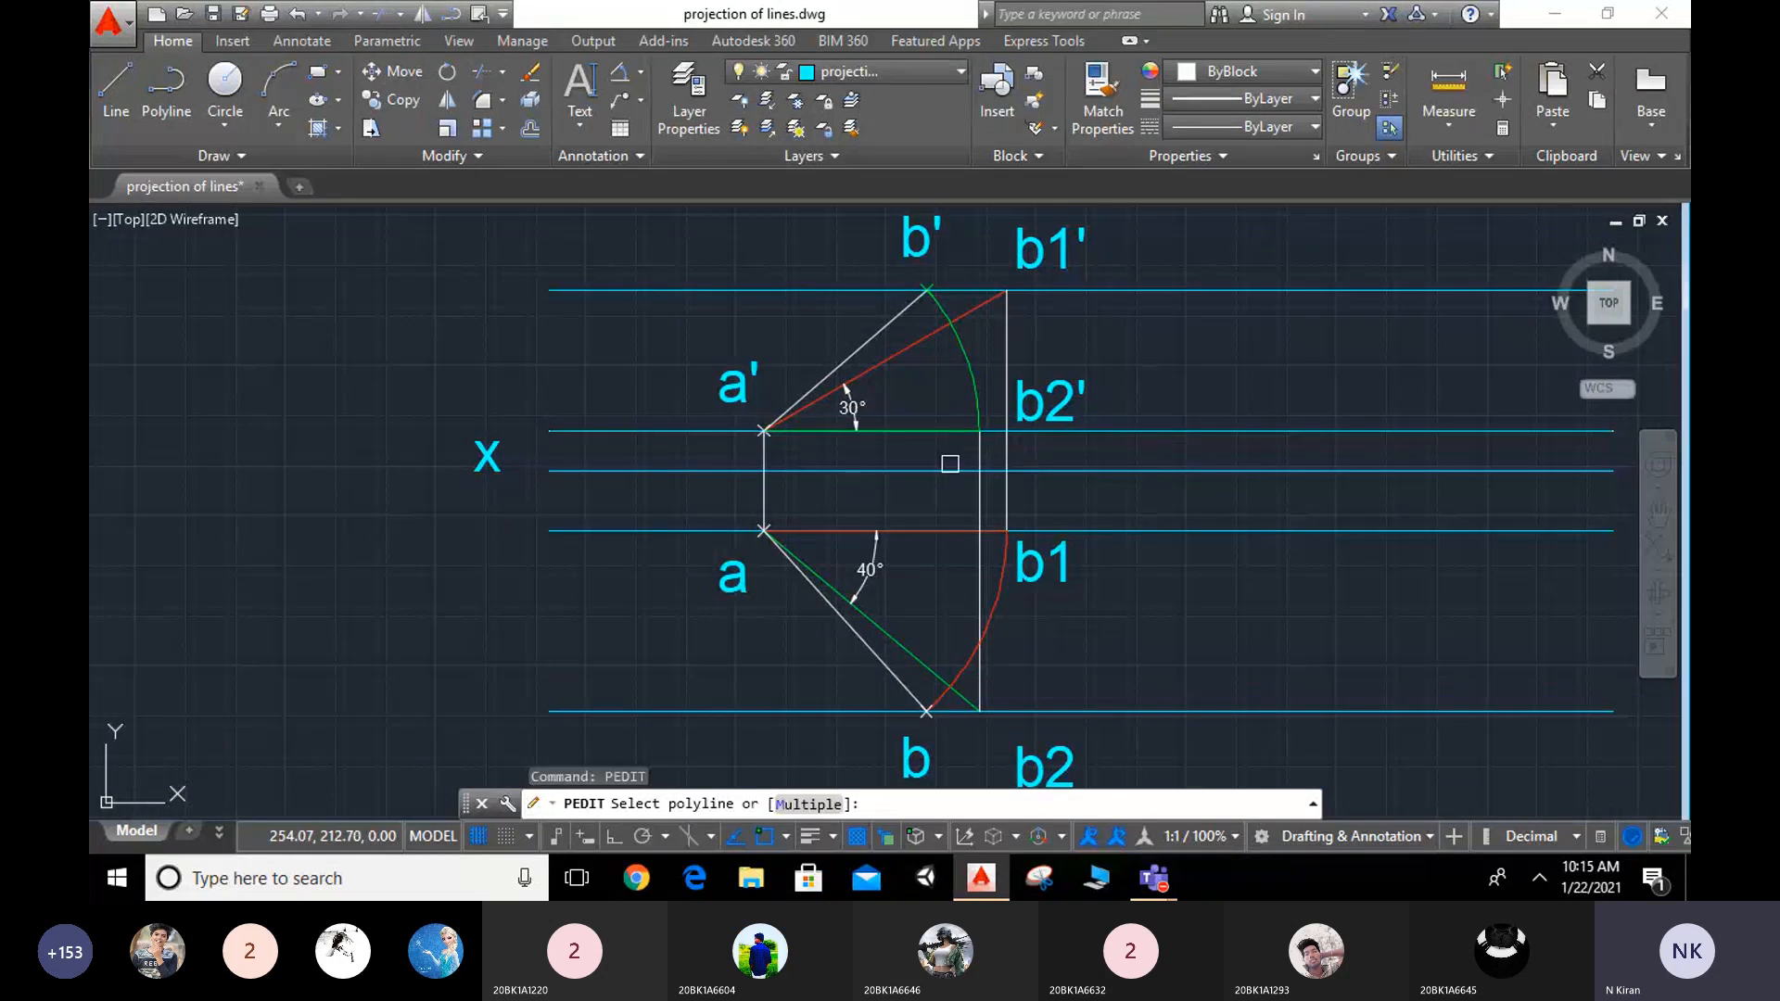
{"action": "left_click", "coordinate": [834, 364]}
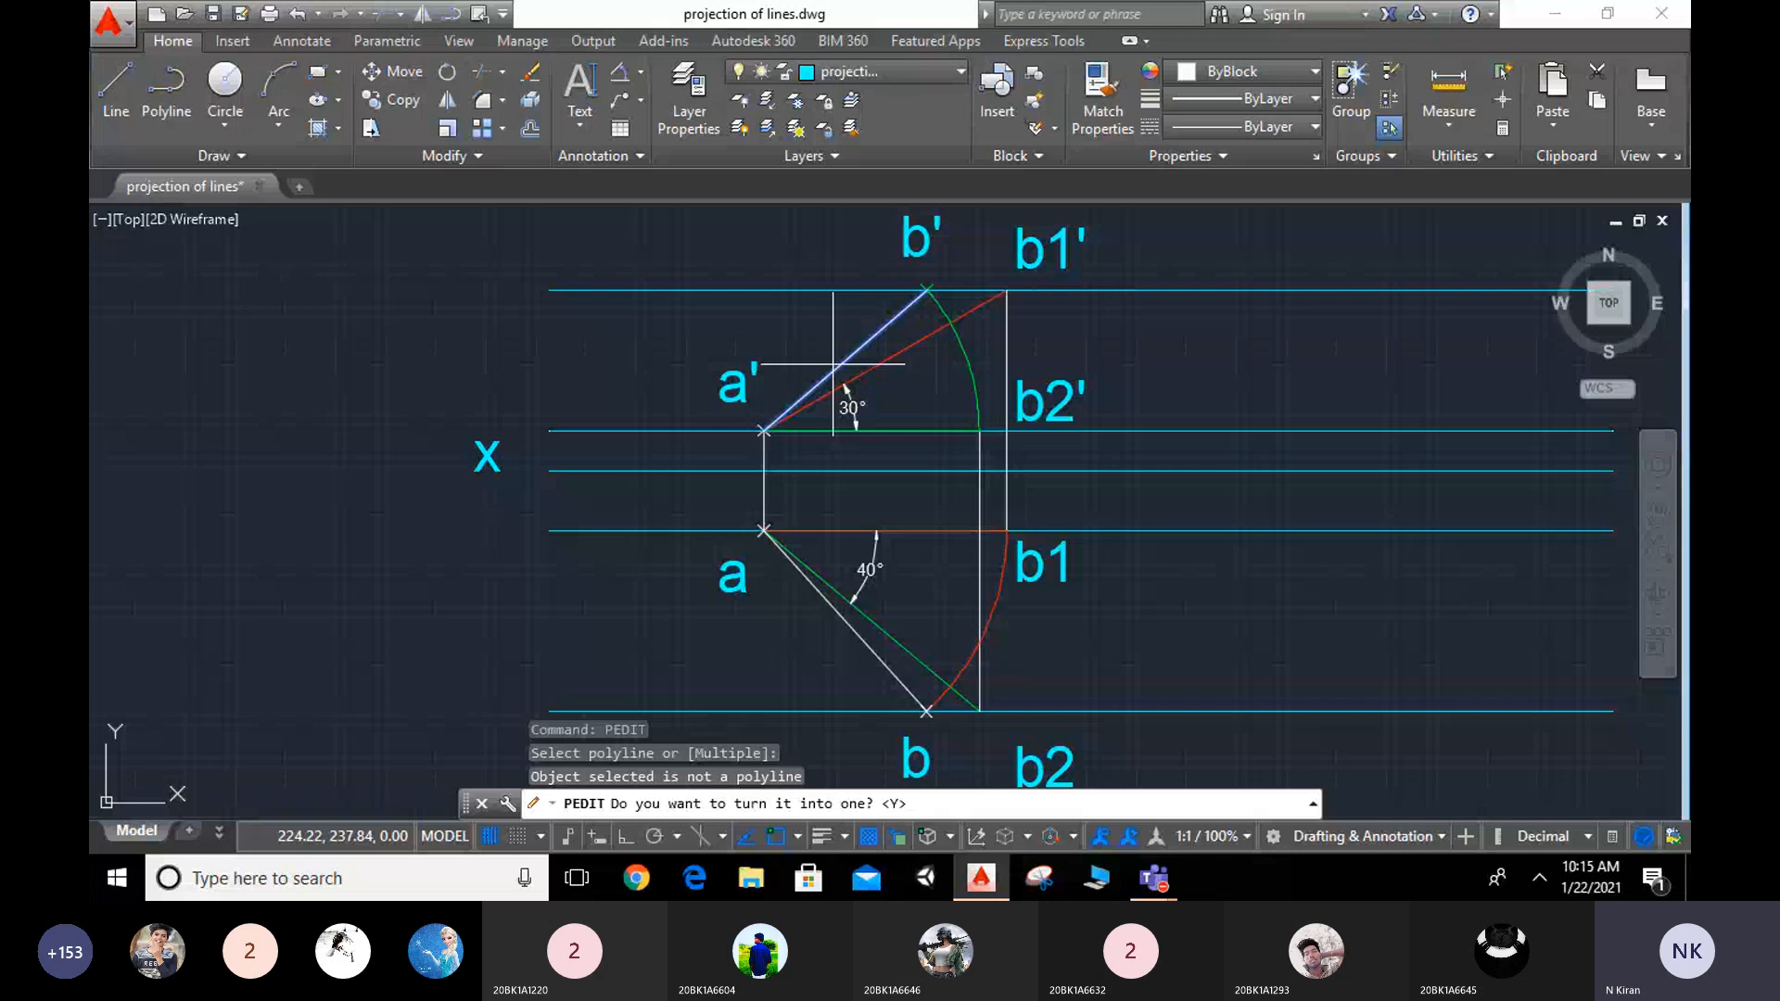
{"action": "type", "text": "y"}
{"action": "key", "text": "Return"}
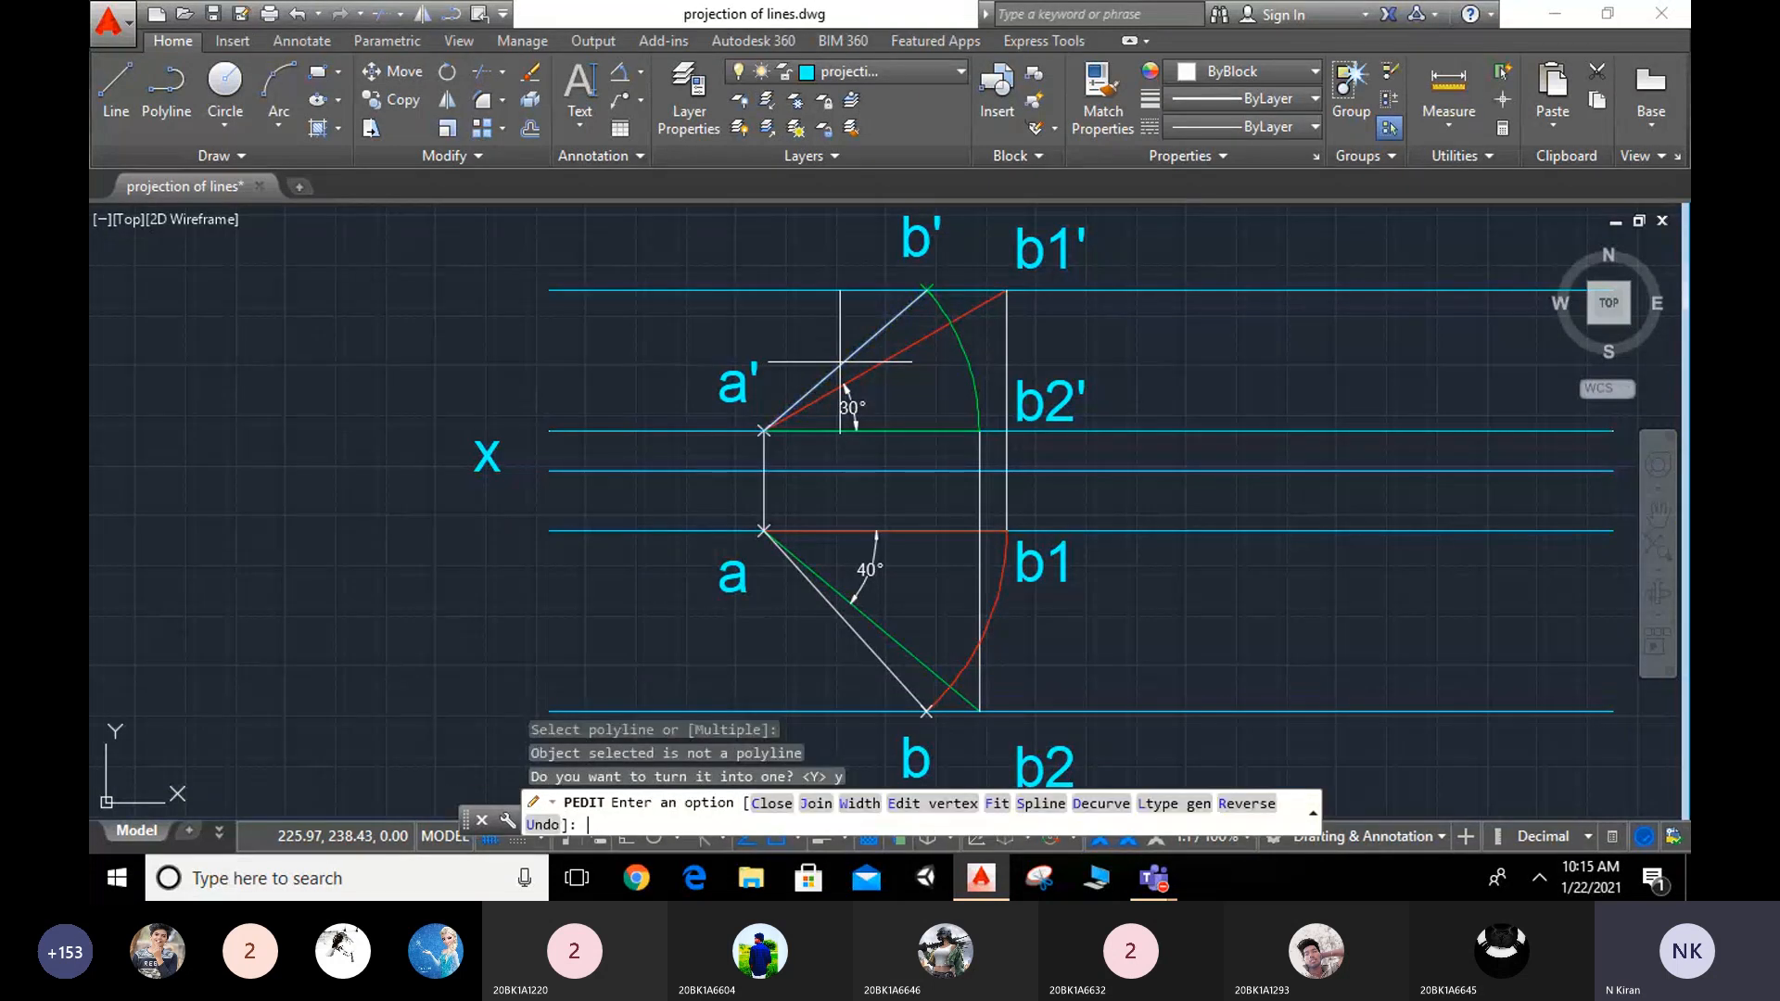
Step: Try a width of 2 for all segments of the a'b' polyline and undo it
{"action": "type", "text": "w"}
{"action": "key", "text": "Return"}
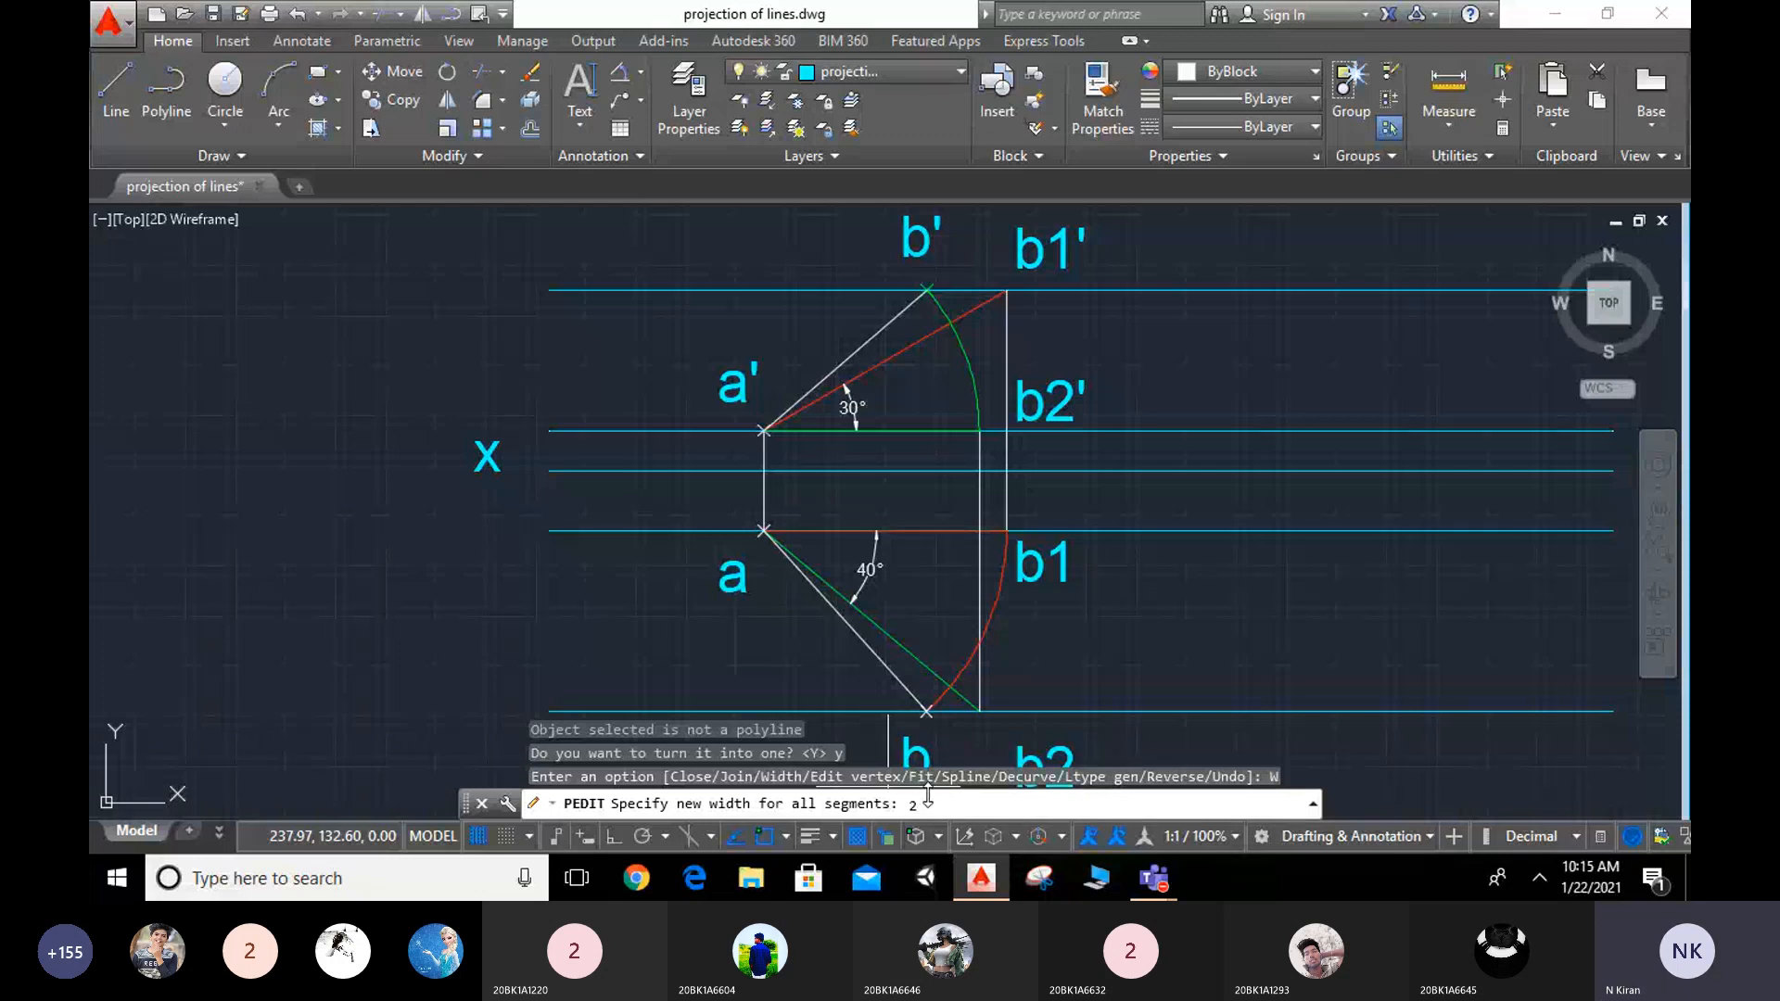
{"action": "key", "text": "Return"}
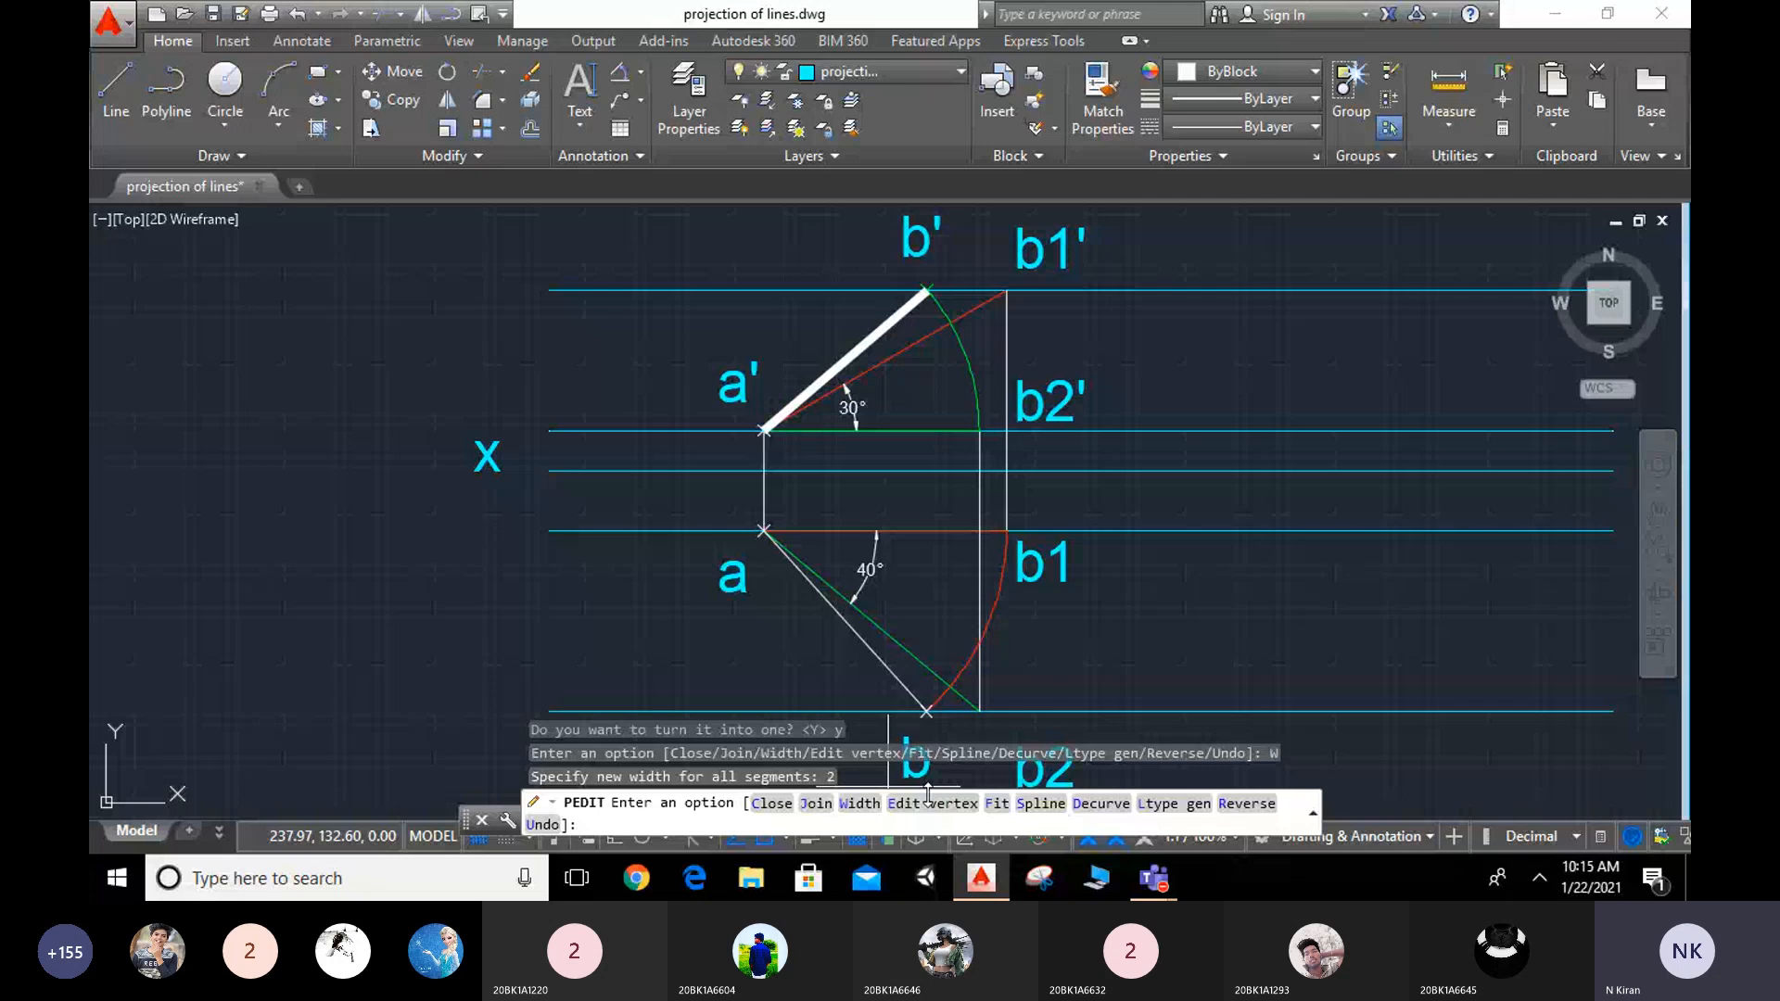
{"action": "key", "text": "ctrl+z"}
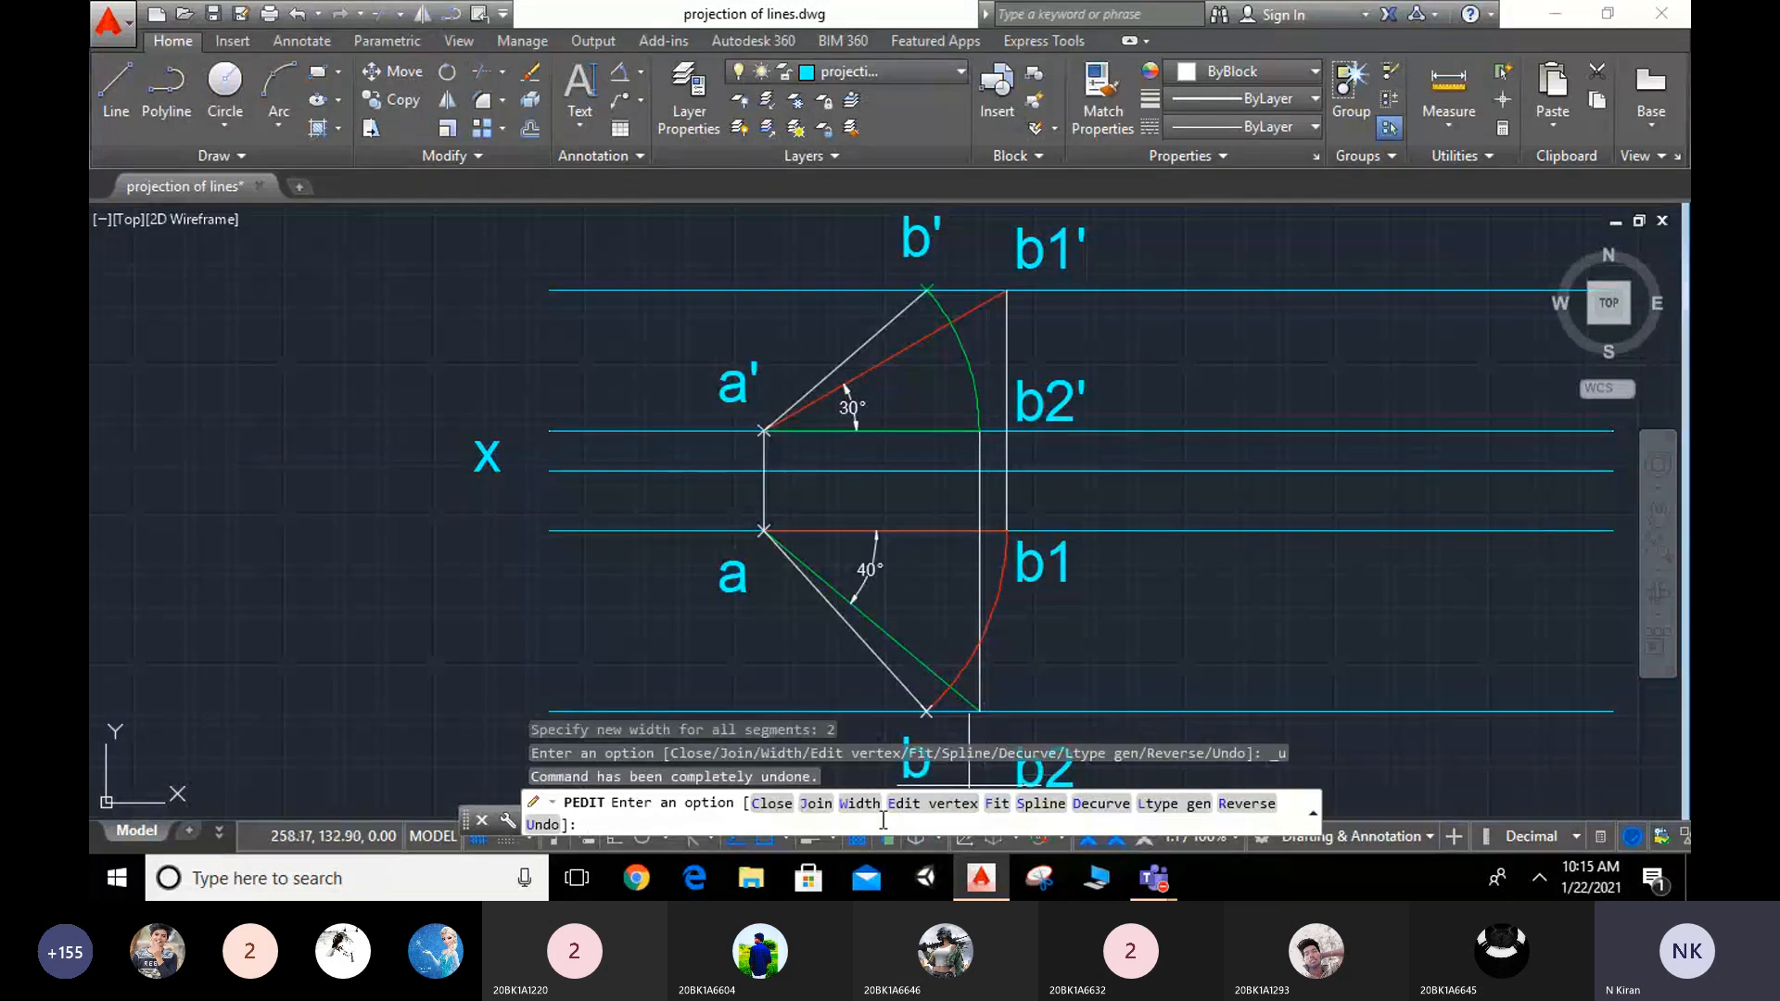
Step: Set the width of the a'b' polyline to 1 and finish editing it
{"action": "left_click", "coordinate": [868, 813]}
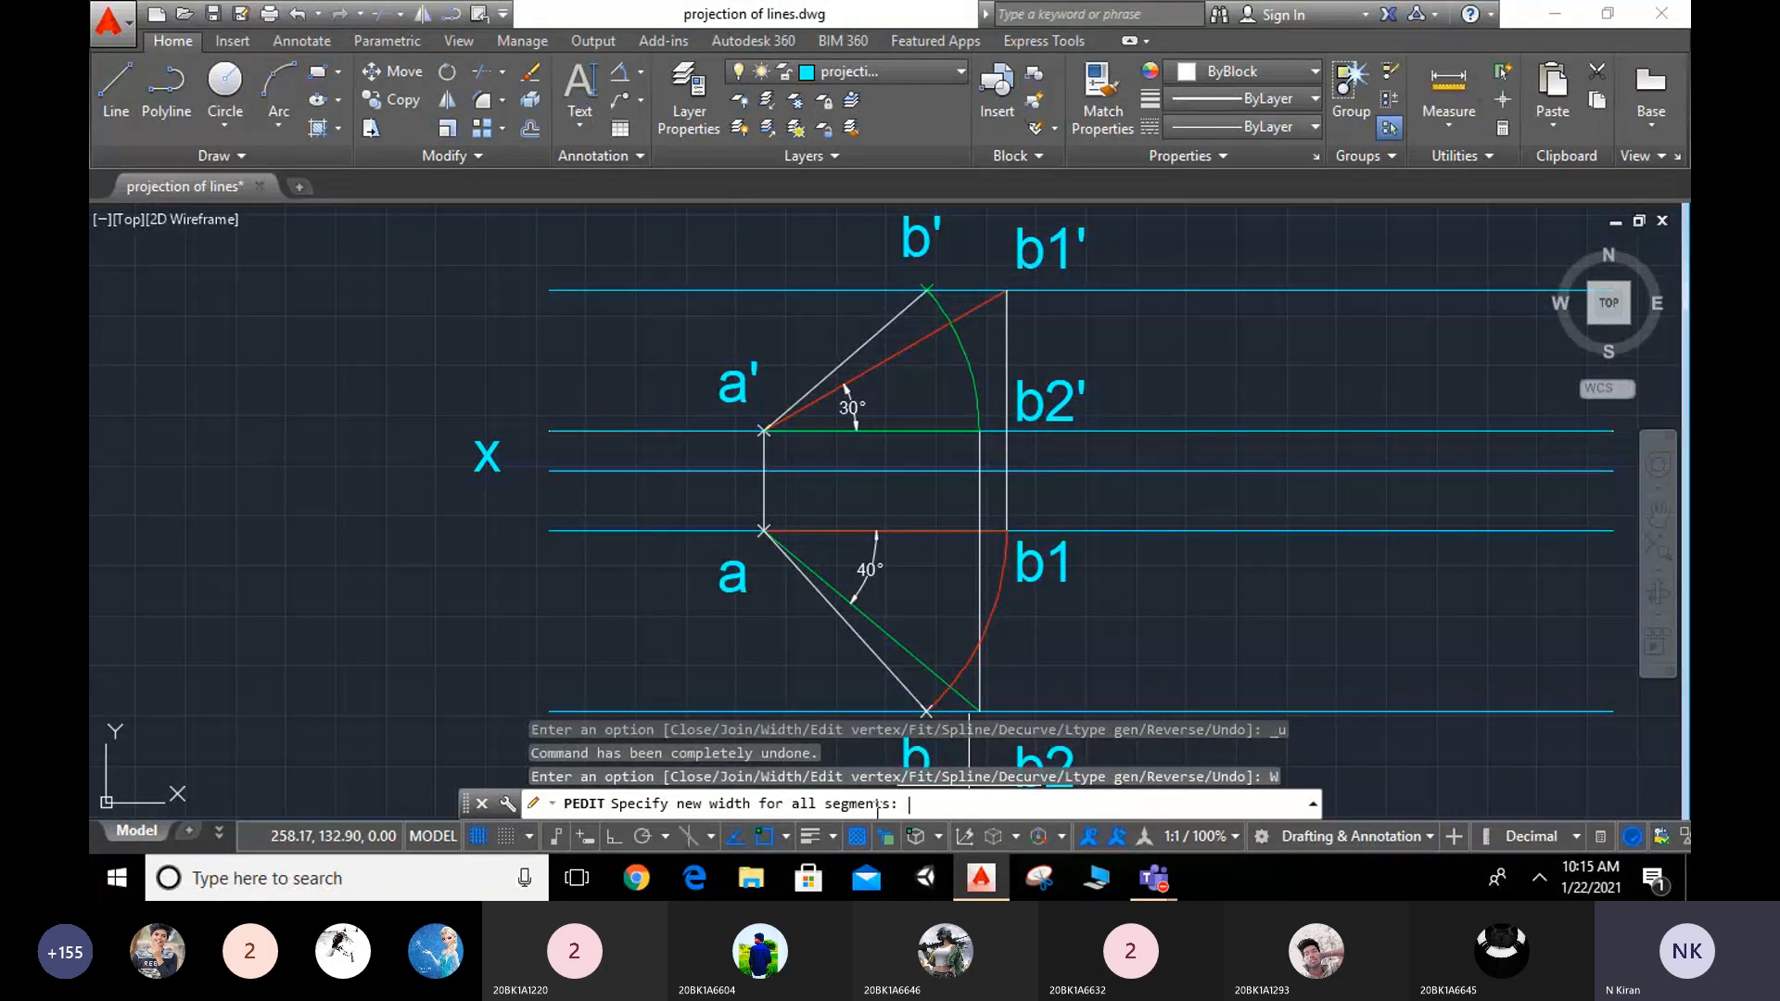
{"action": "key", "text": "Return"}
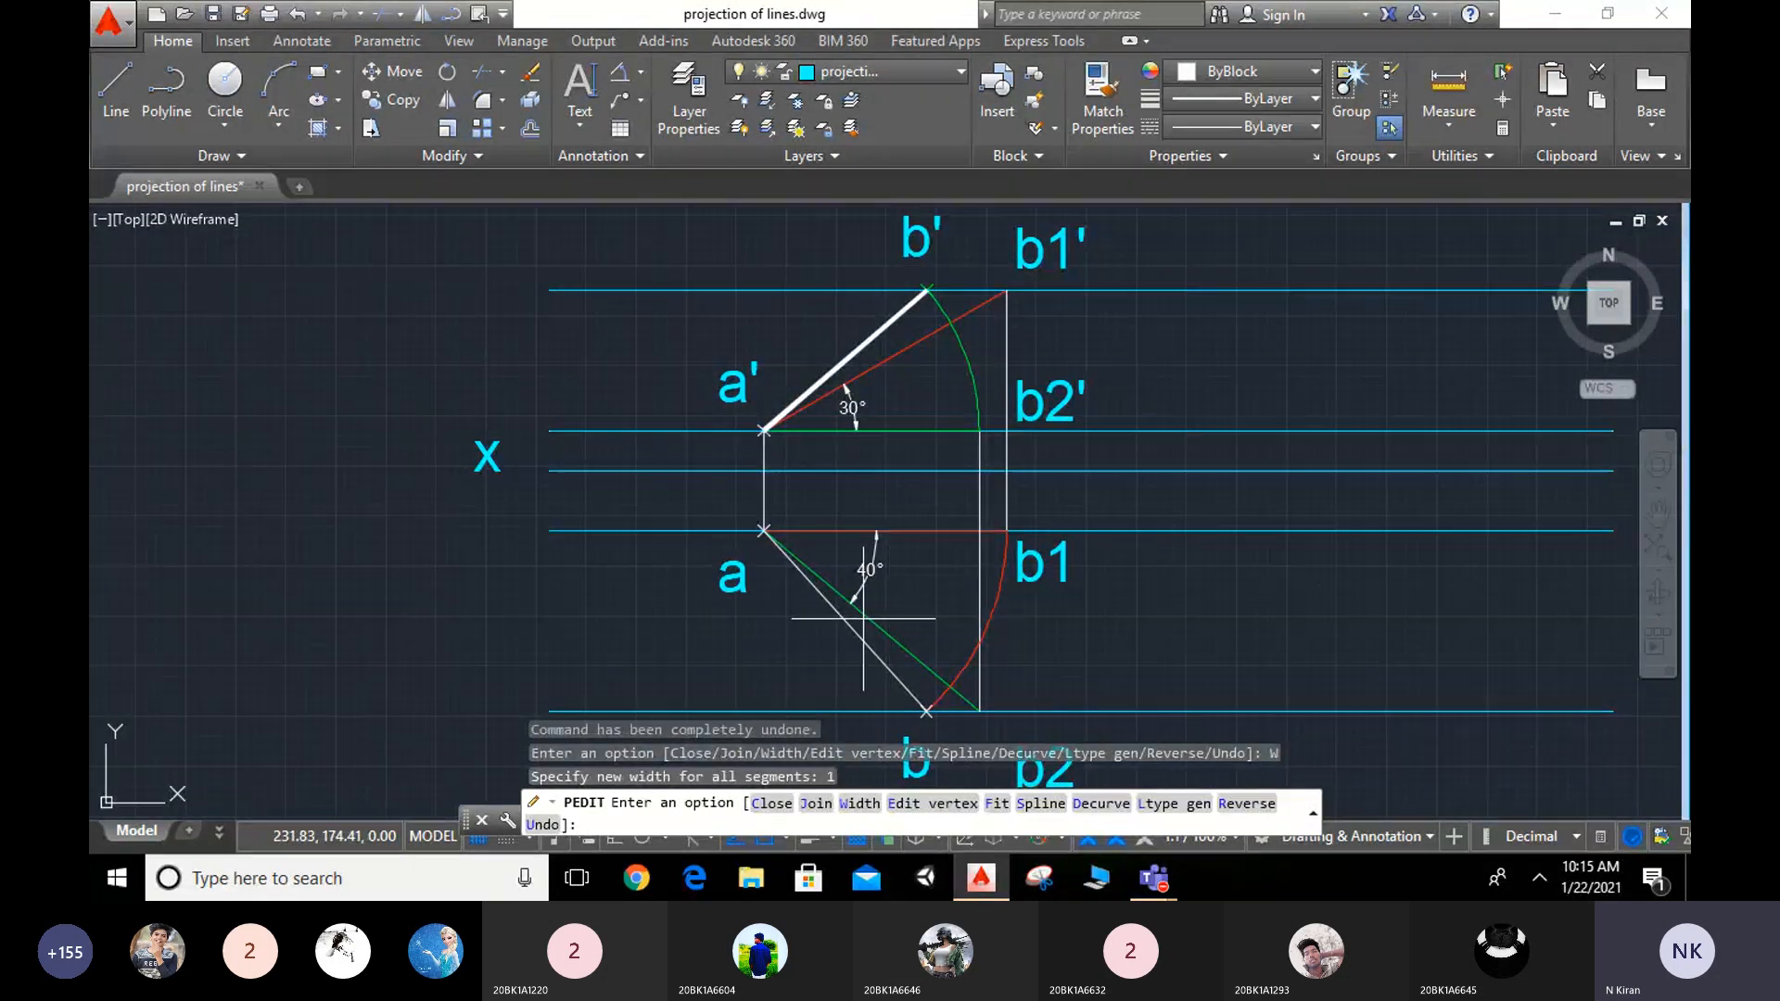
{"action": "key", "text": "Escape"}
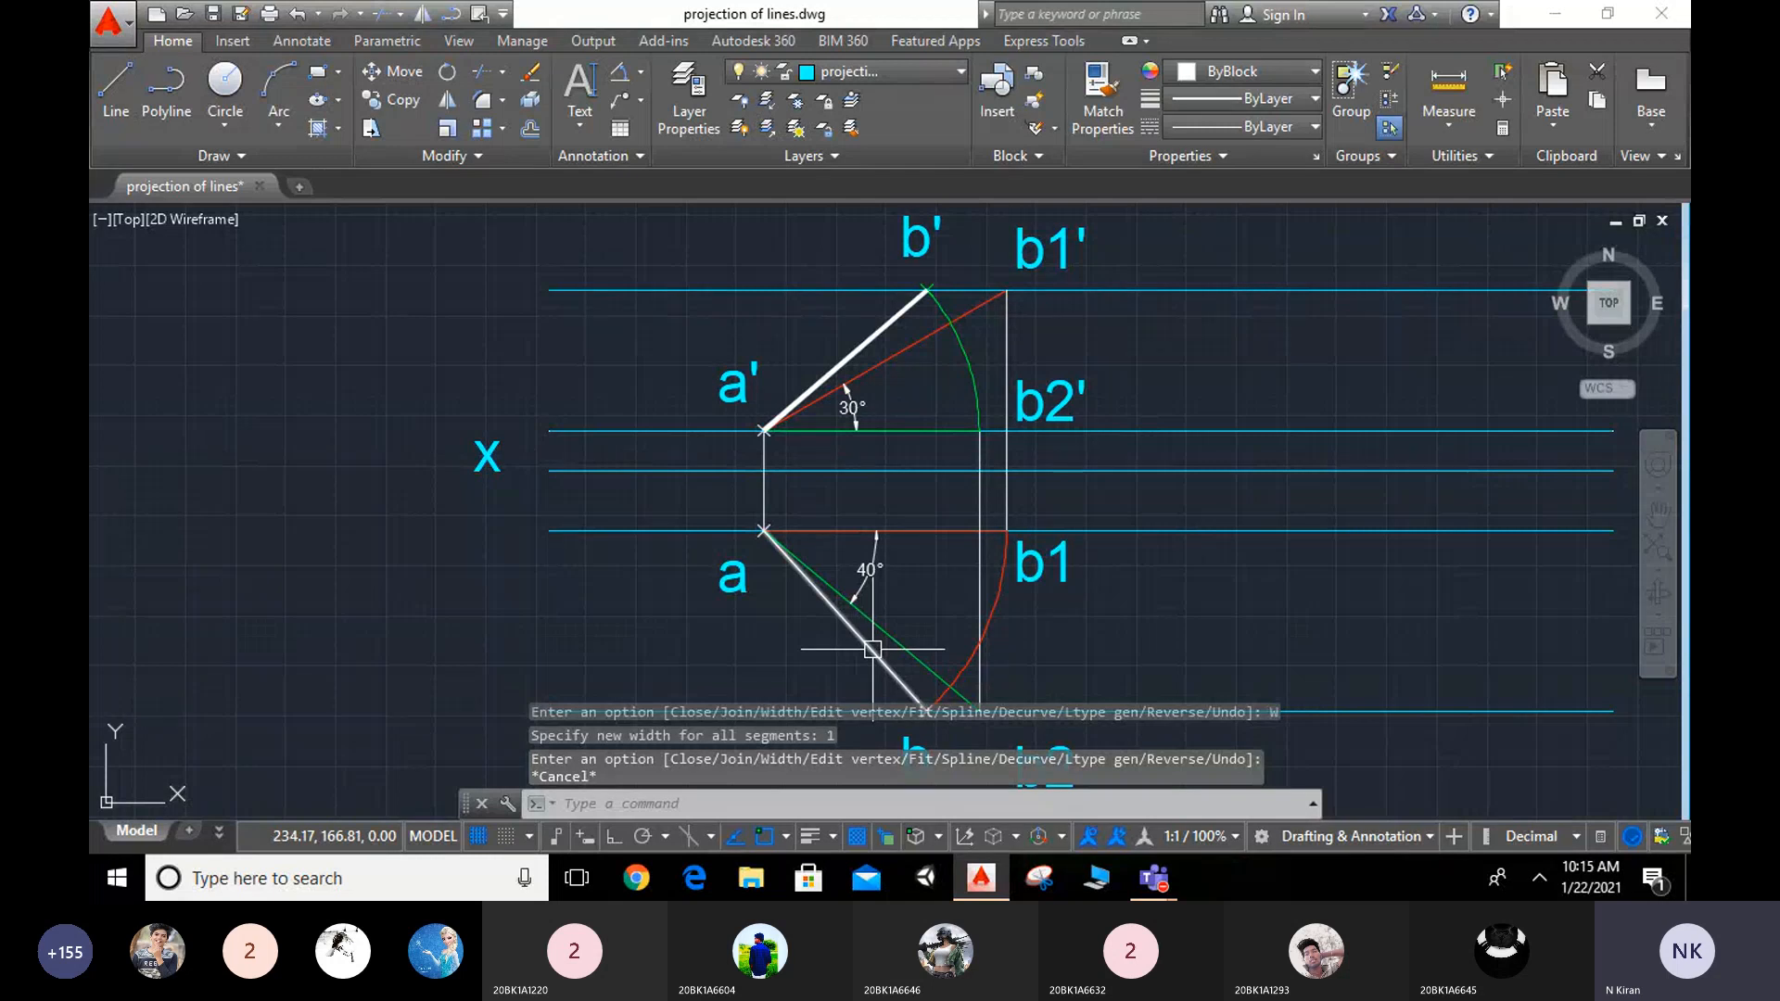
Step: Convert the top-view projection line ab into a polyline and set its width to 1
{"action": "type", "text": "pe"}
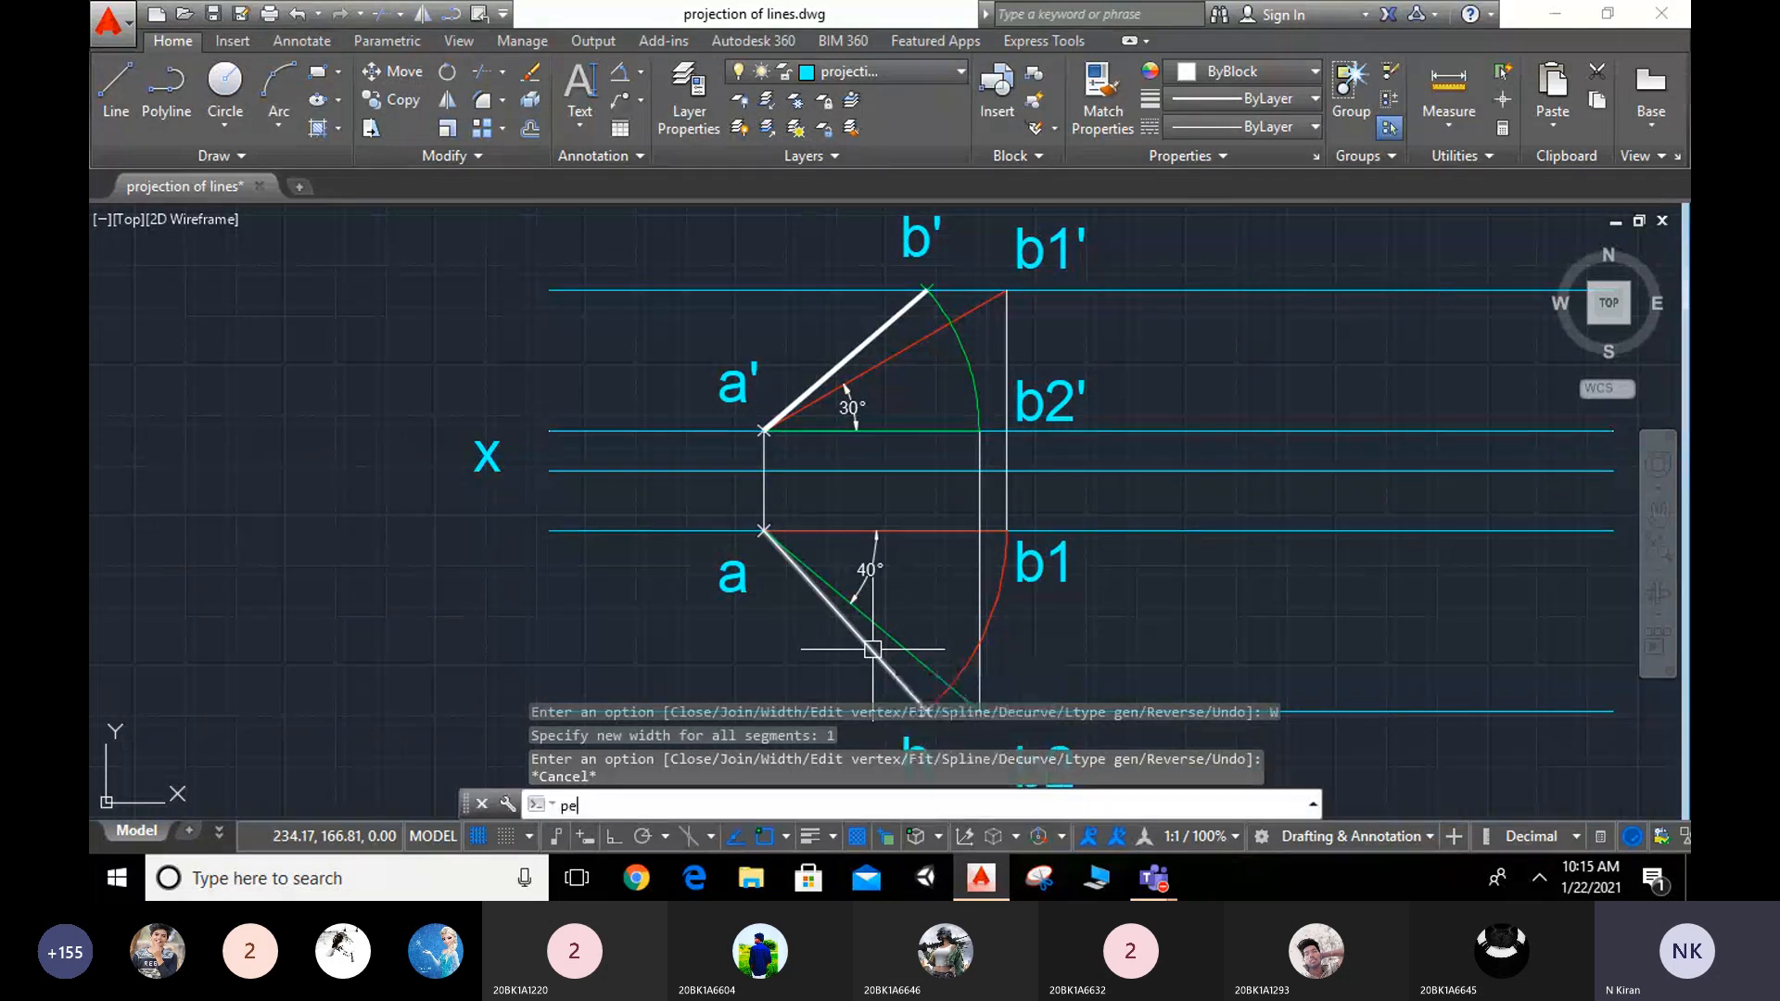
{"action": "key", "text": "Return"}
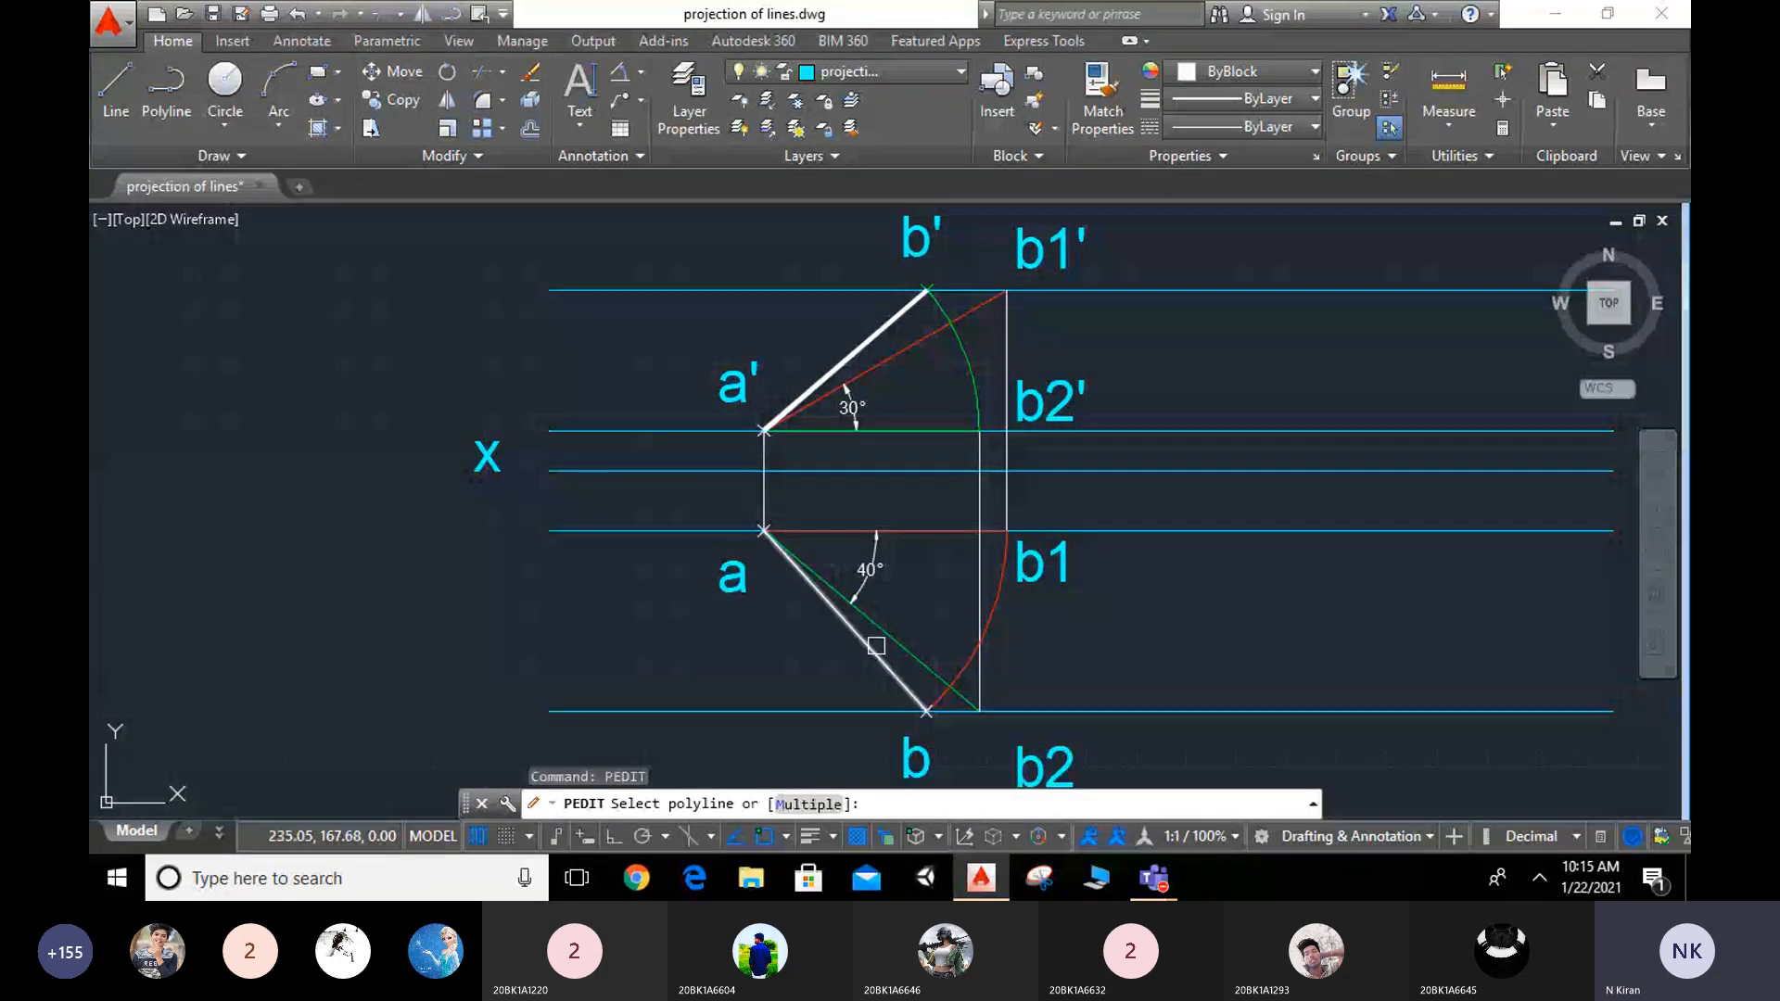
{"action": "left_click", "coordinate": [855, 642]}
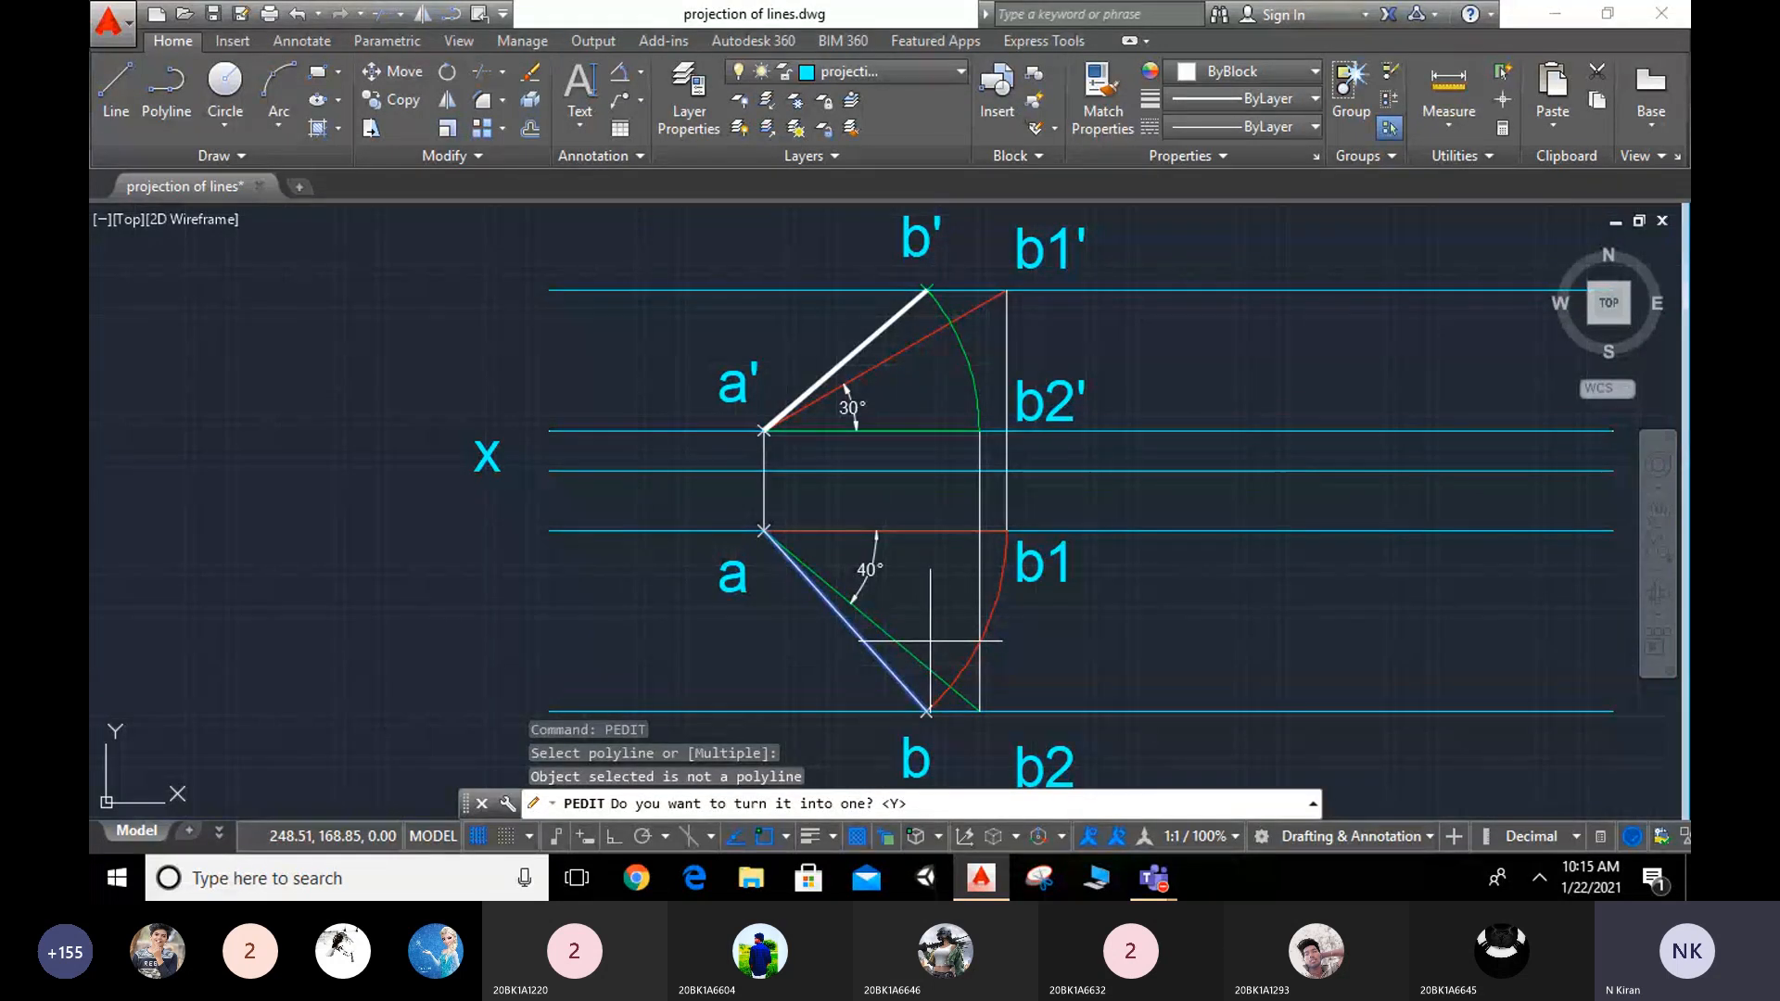
{"action": "type", "text": "y"}
{"action": "key", "text": "Return"}
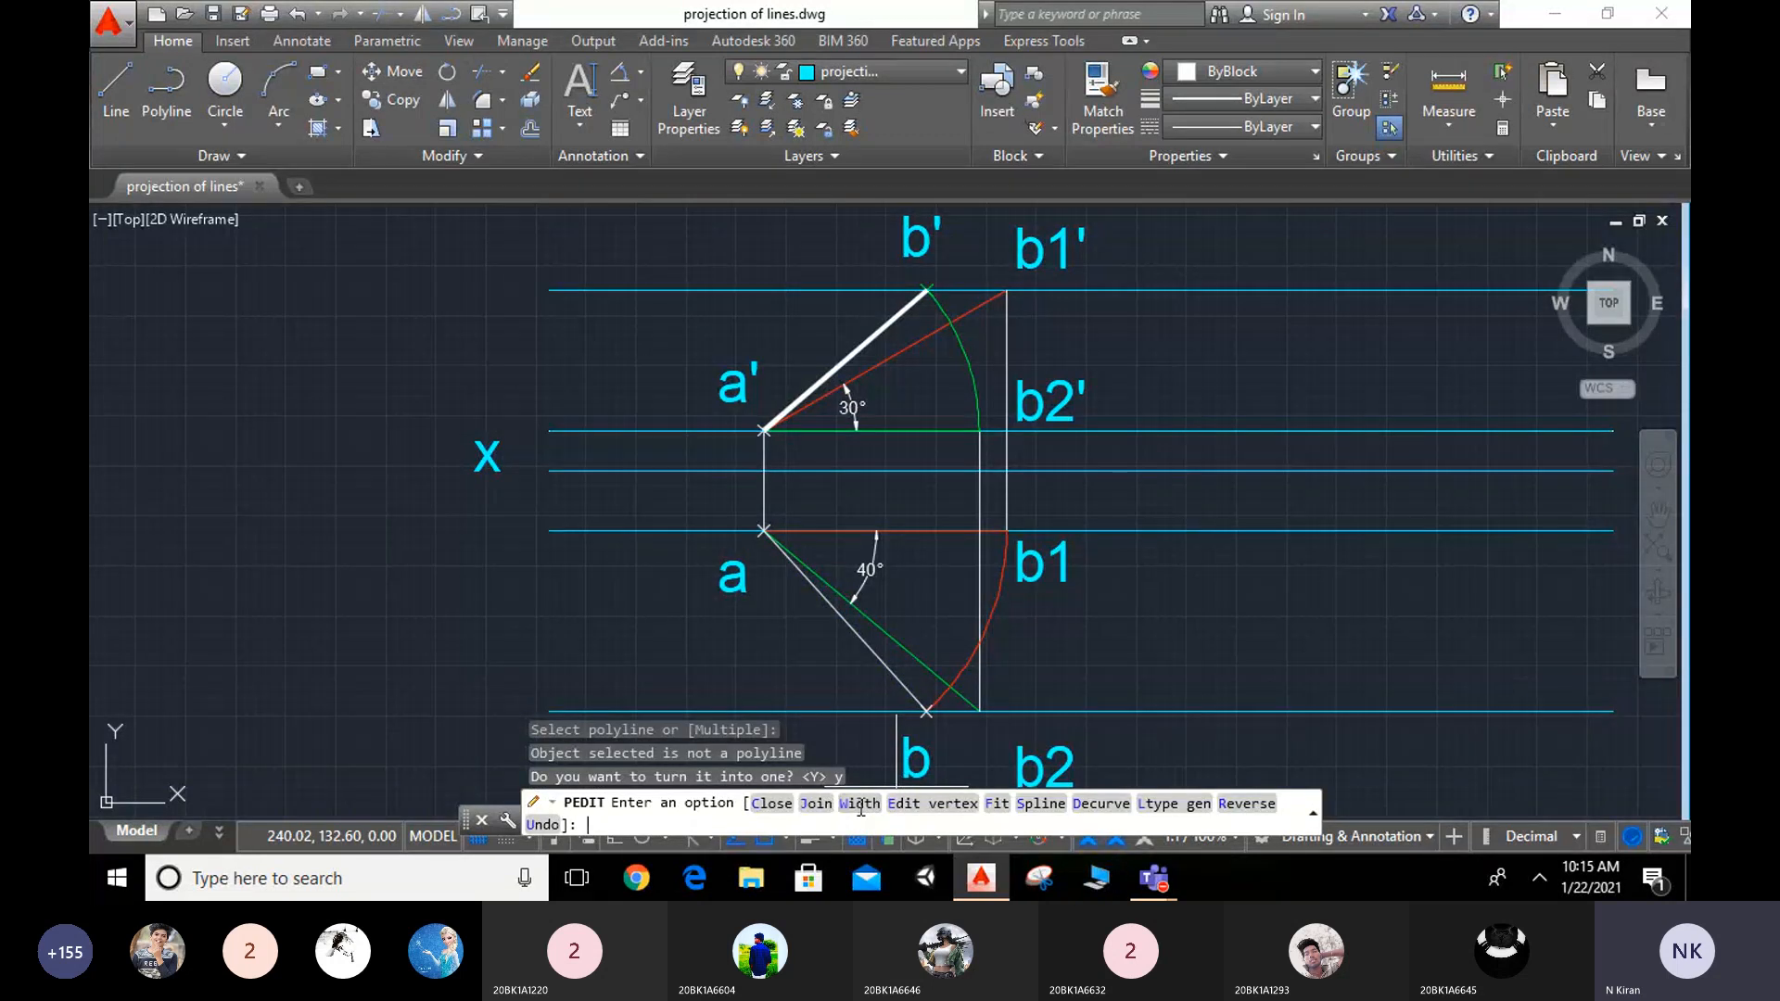
{"action": "left_click", "coordinate": [861, 814]}
{"action": "type", "text": "1"}
{"action": "key", "text": "Return"}
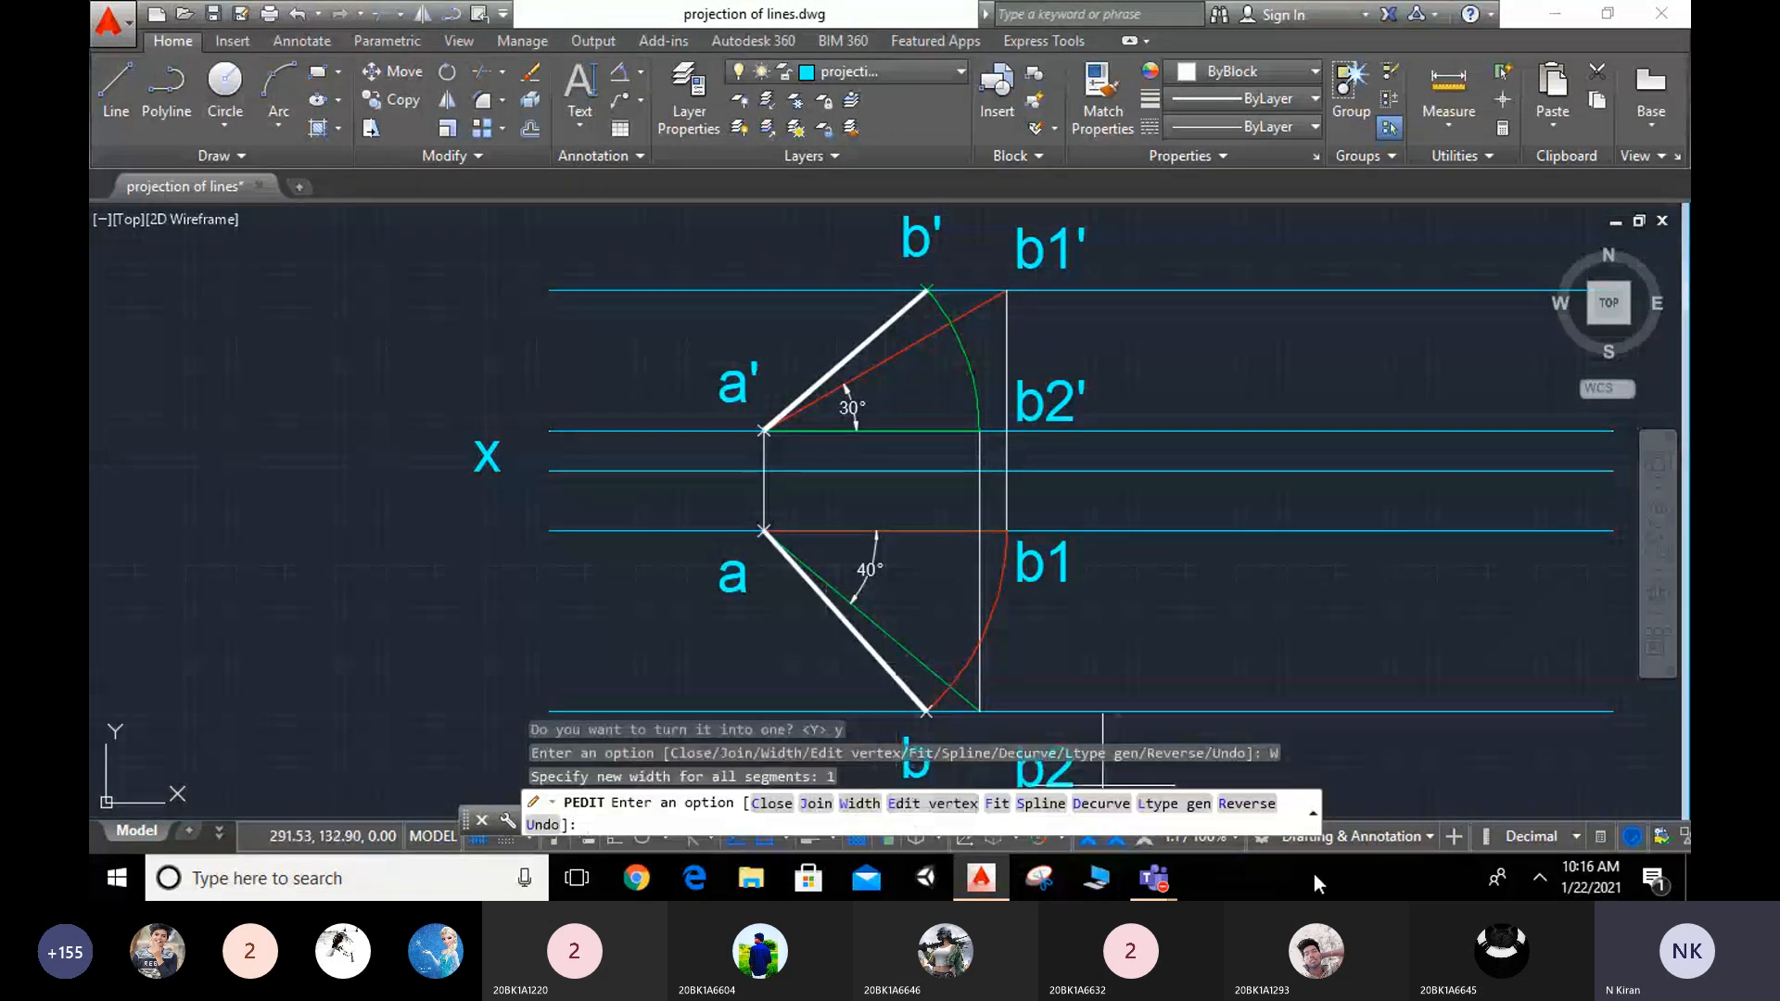
Step: Examine the thickened projections a'b' and ab together with the problem statement above them
{"action": "scroll", "coordinate": [1062, 562], "scroll_direction": "down", "scroll_amount": 2}
{"action": "middle_click_drag", "start_coordinate": [1062, 561], "coordinate": [918, 528]}
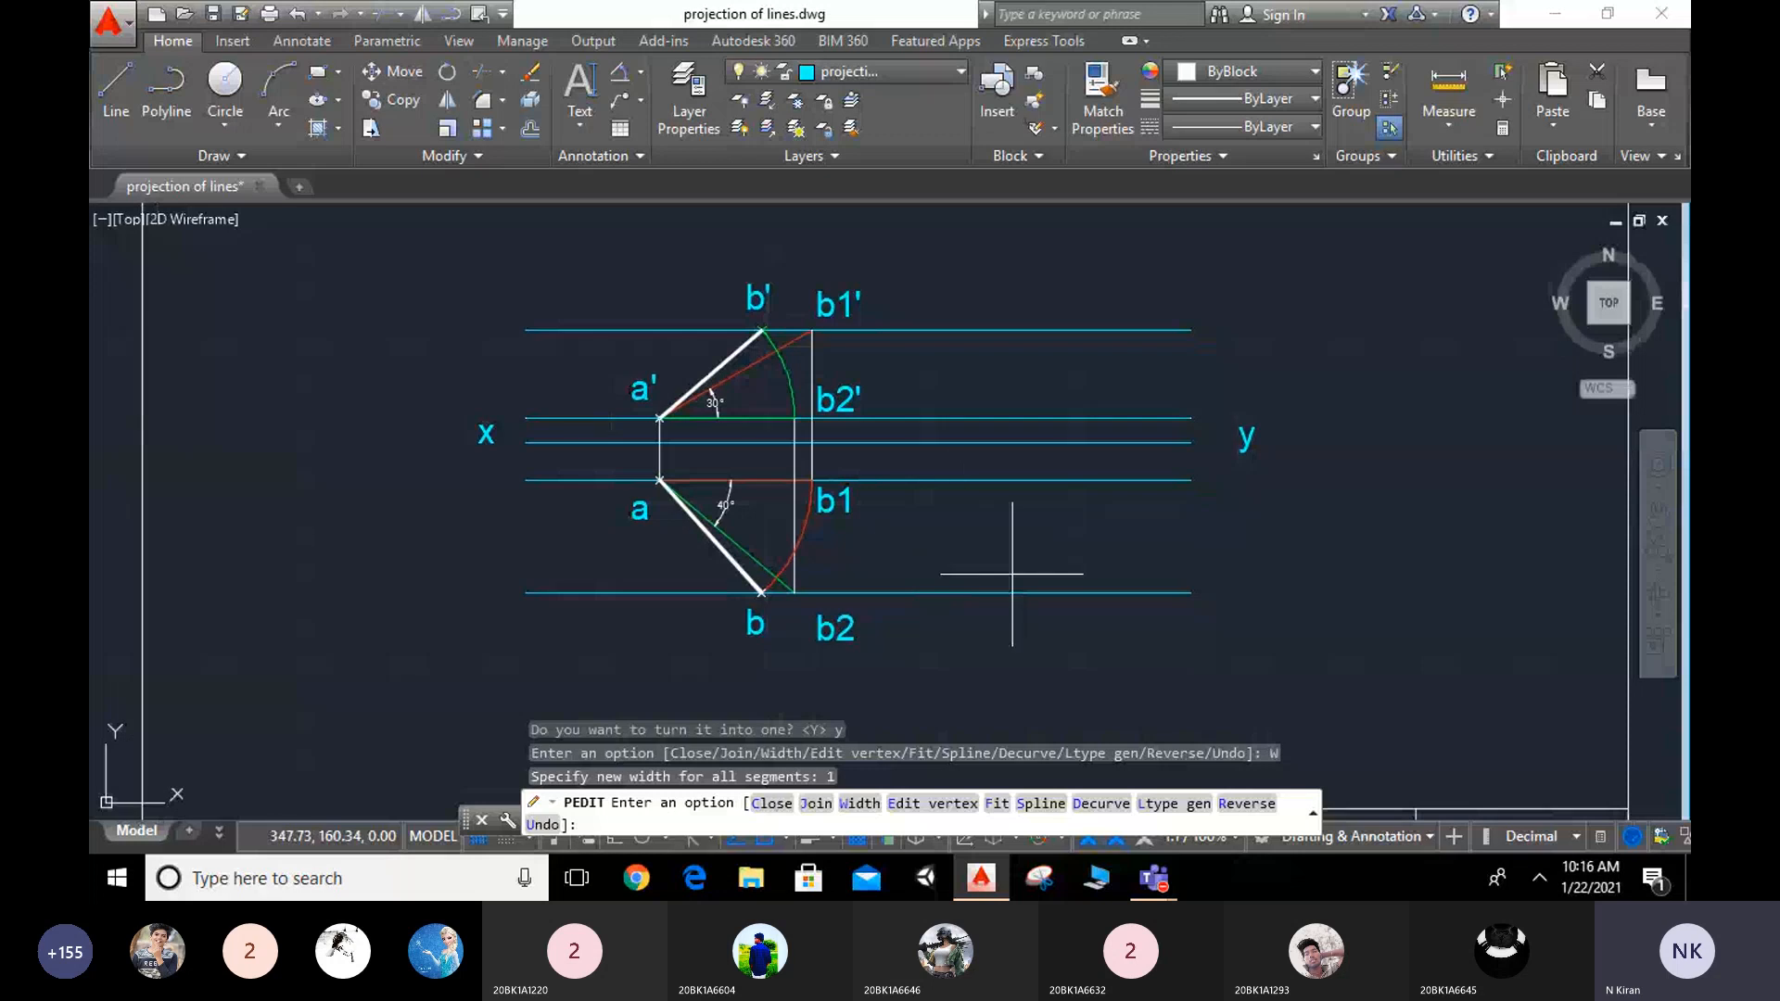
{"action": "scroll", "coordinate": [824, 529], "scroll_direction": "down", "scroll_amount": 1}
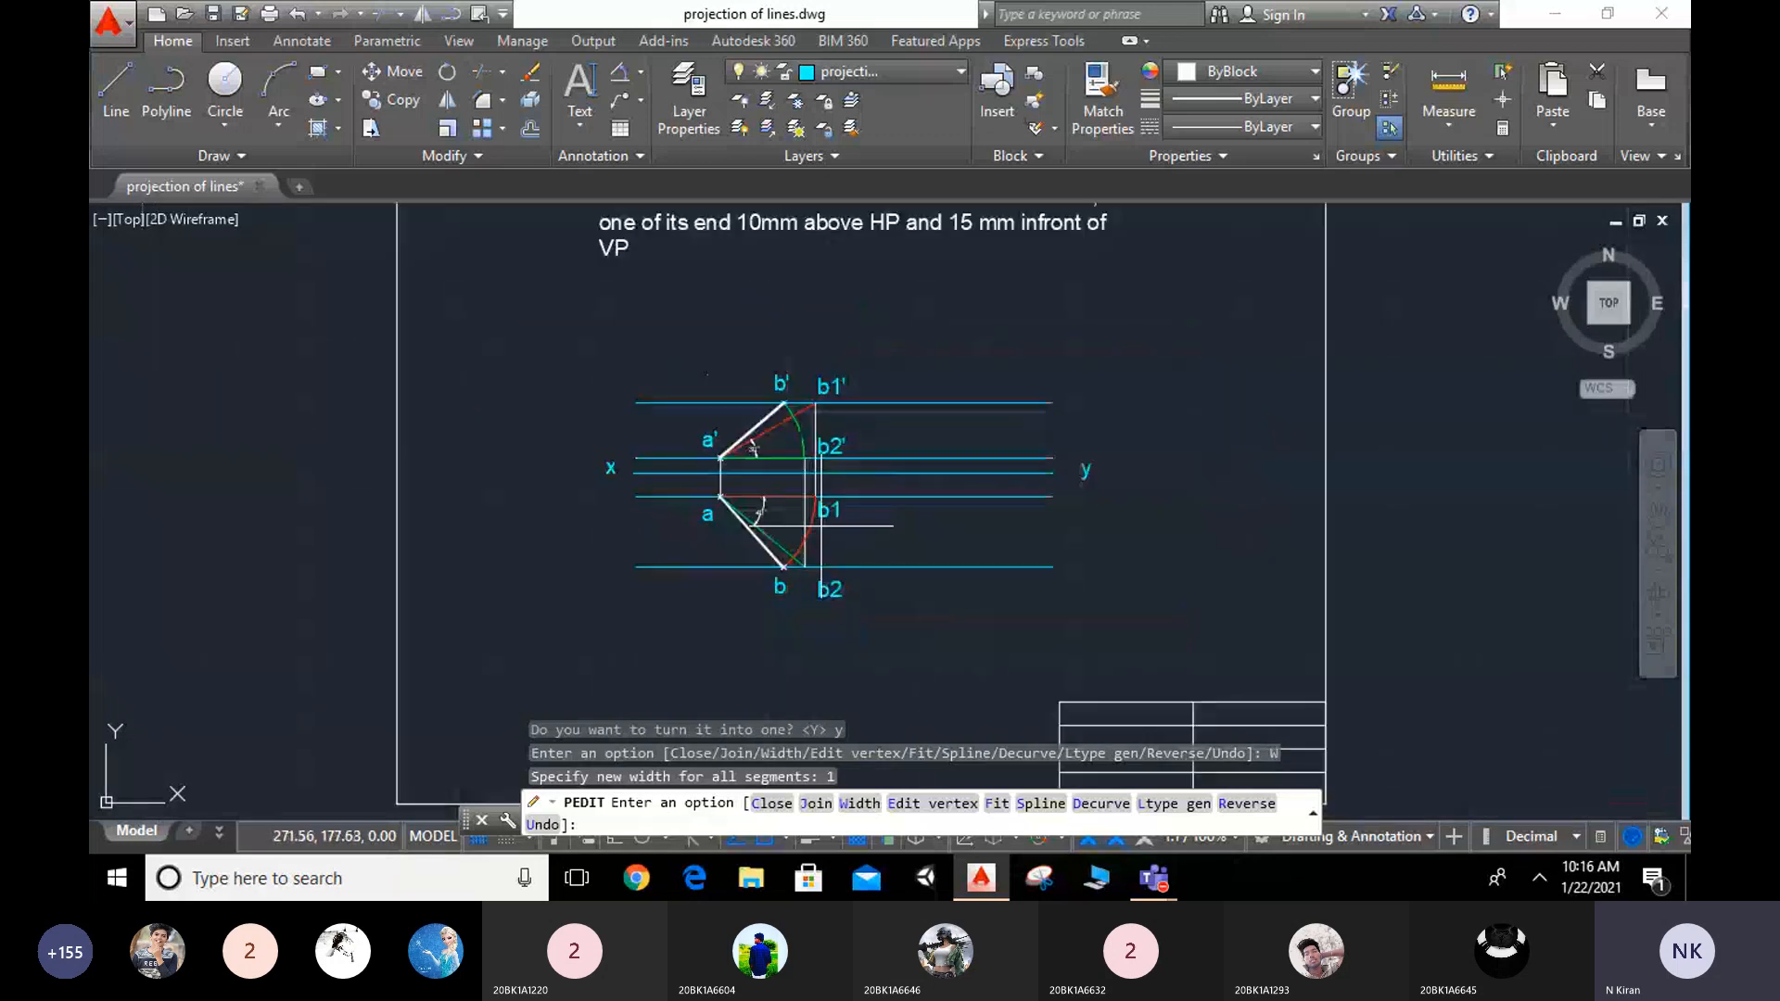
{"action": "middle_click_drag", "start_coordinate": [965, 524], "coordinate": [895, 615]}
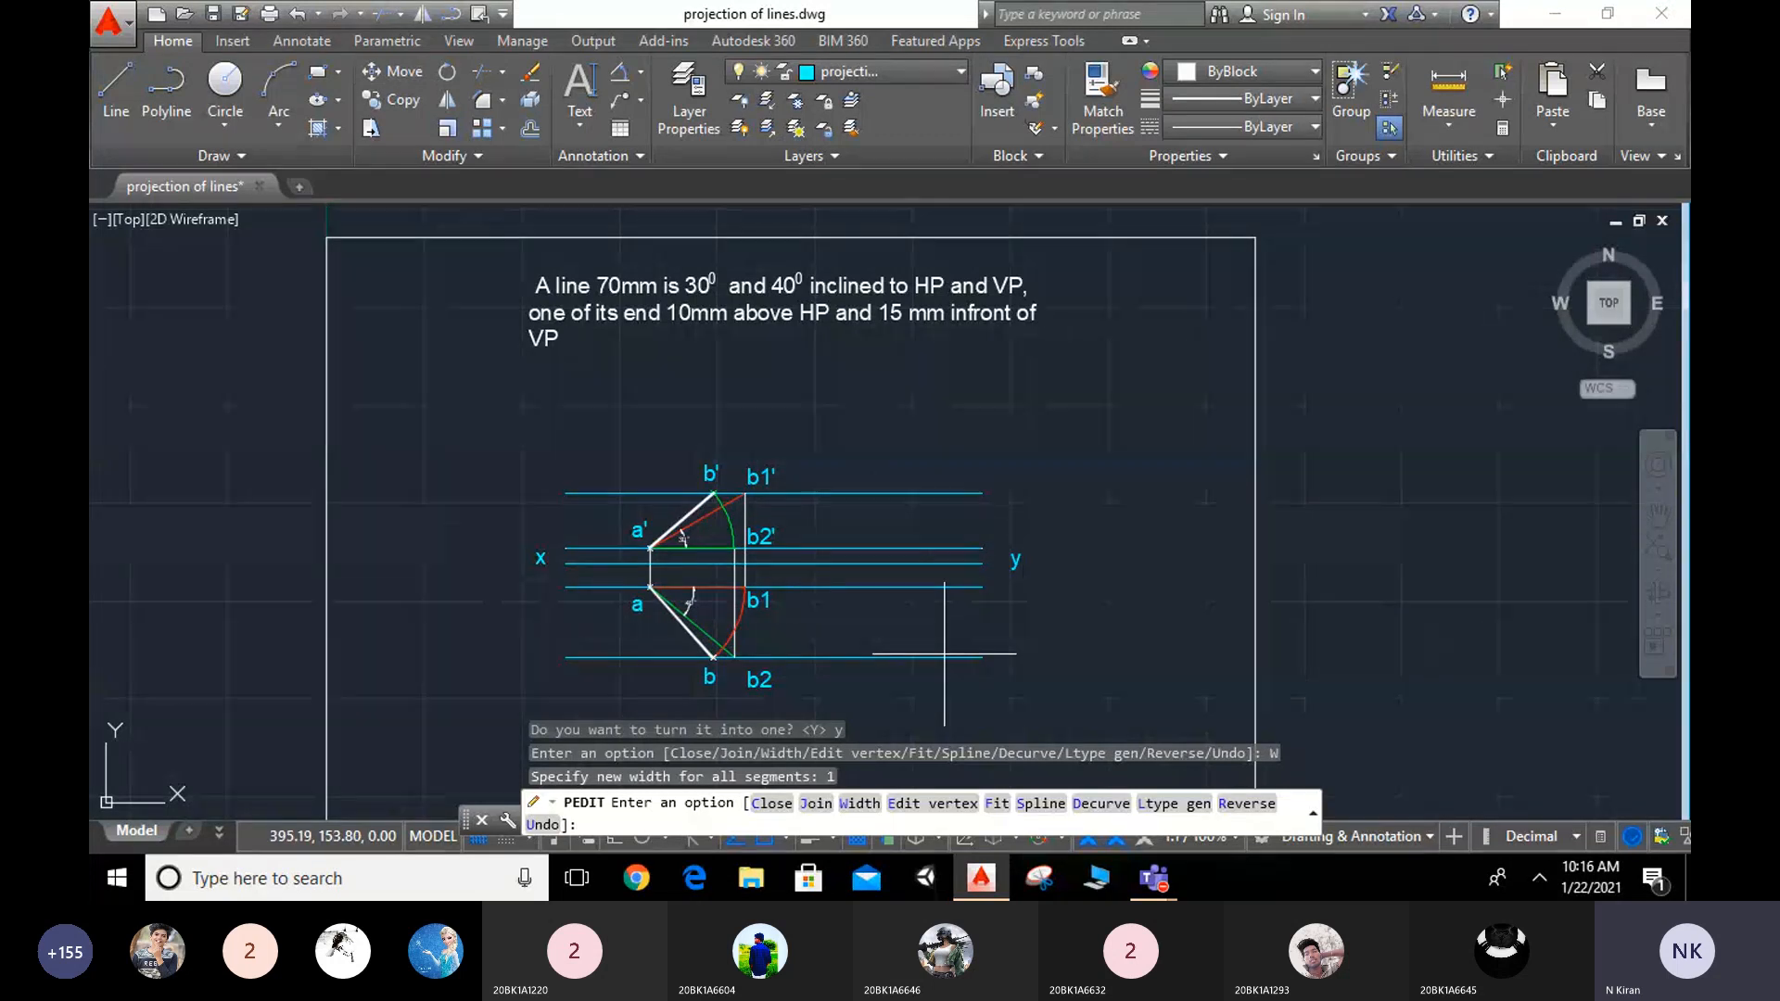
{"action": "mouse_move", "coordinate": [944, 655]}
{"action": "middle_mouse_down"}
{"action": "mouse_move", "coordinate": [986, 575]}
{"action": "mouse_move", "coordinate": [1000, 608]}
{"action": "middle_mouse_up"}
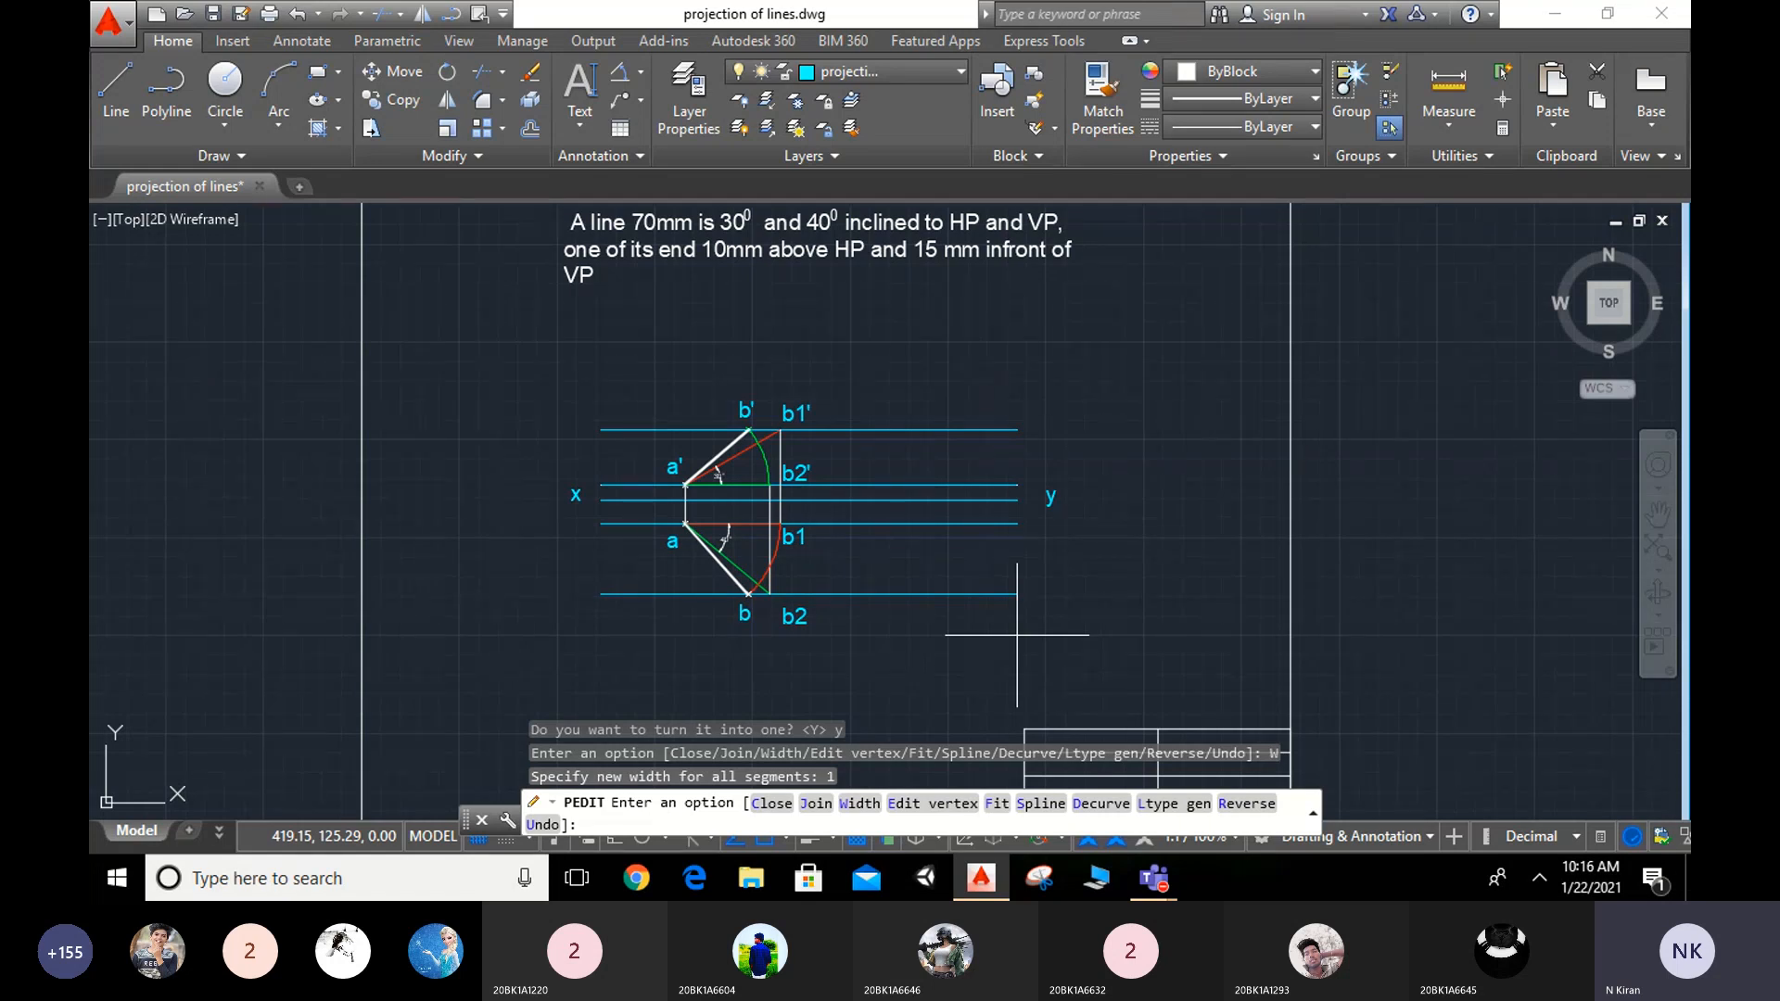
{"action": "middle_click_drag", "start_coordinate": [859, 646], "coordinate": [862, 668]}
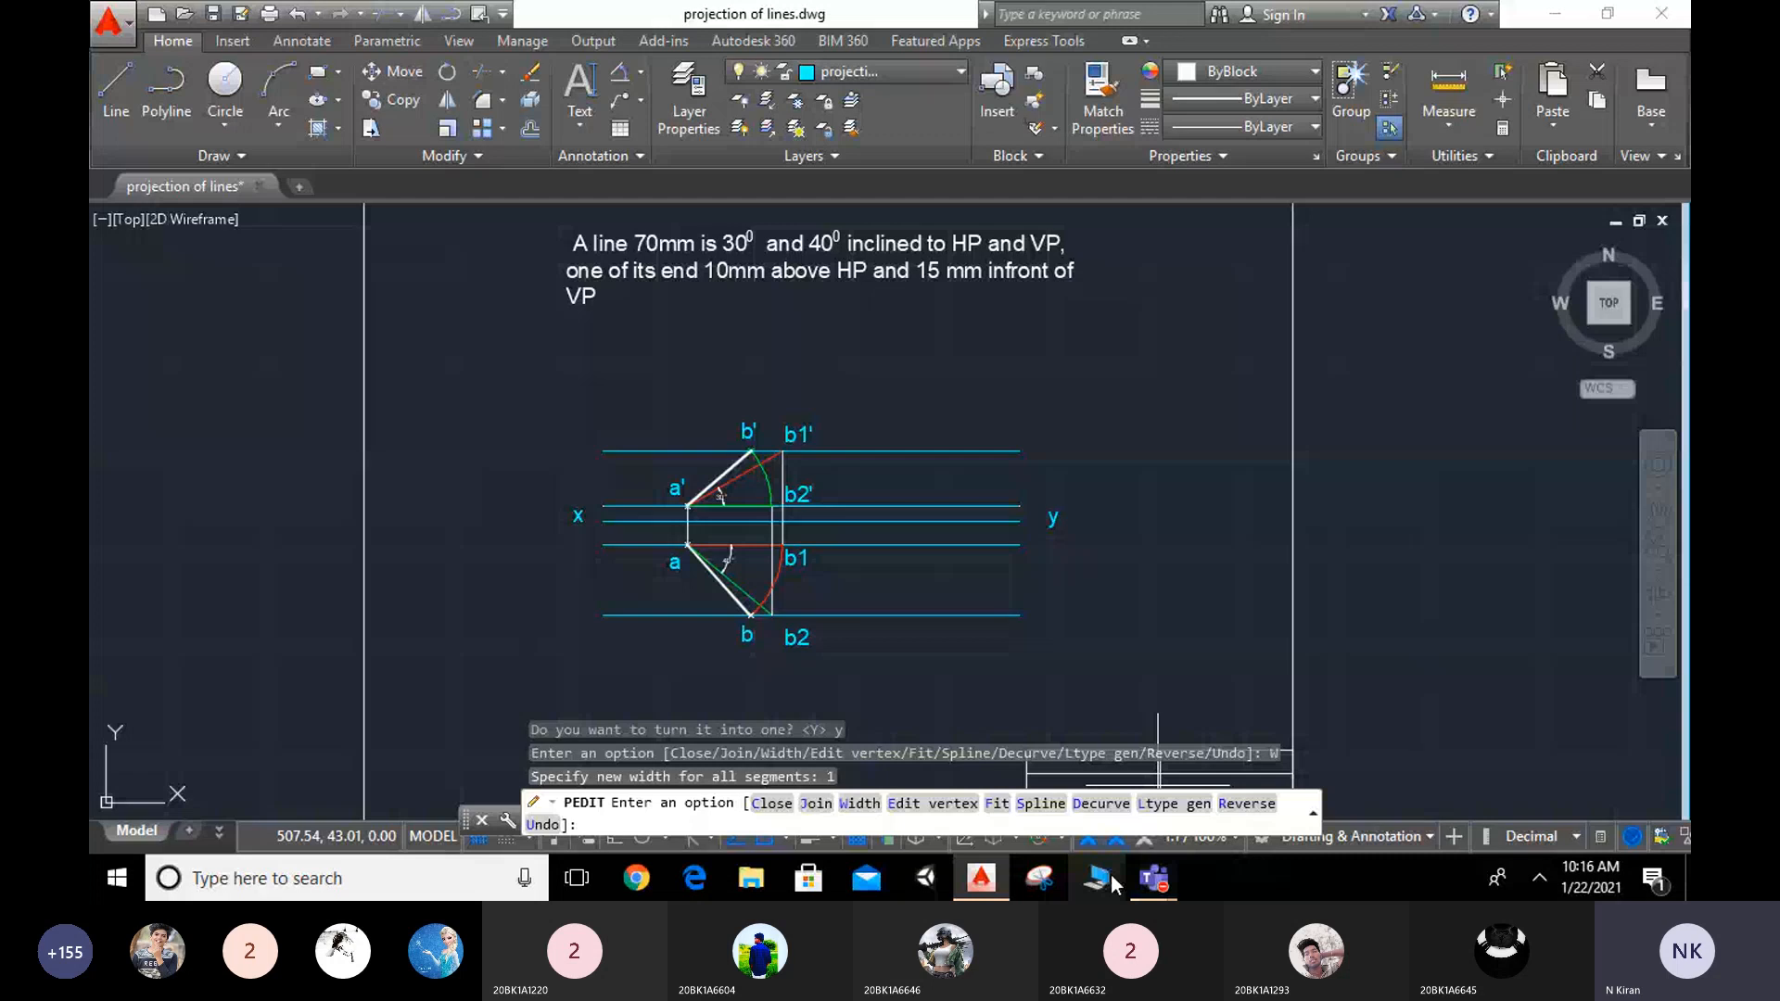
Step: Check the Teams meeting window, minimize it and return to the AutoCAD drawing
{"action": "mouse_move", "coordinate": [1154, 876]}
{"action": "mouse_move", "coordinate": [1172, 781]}
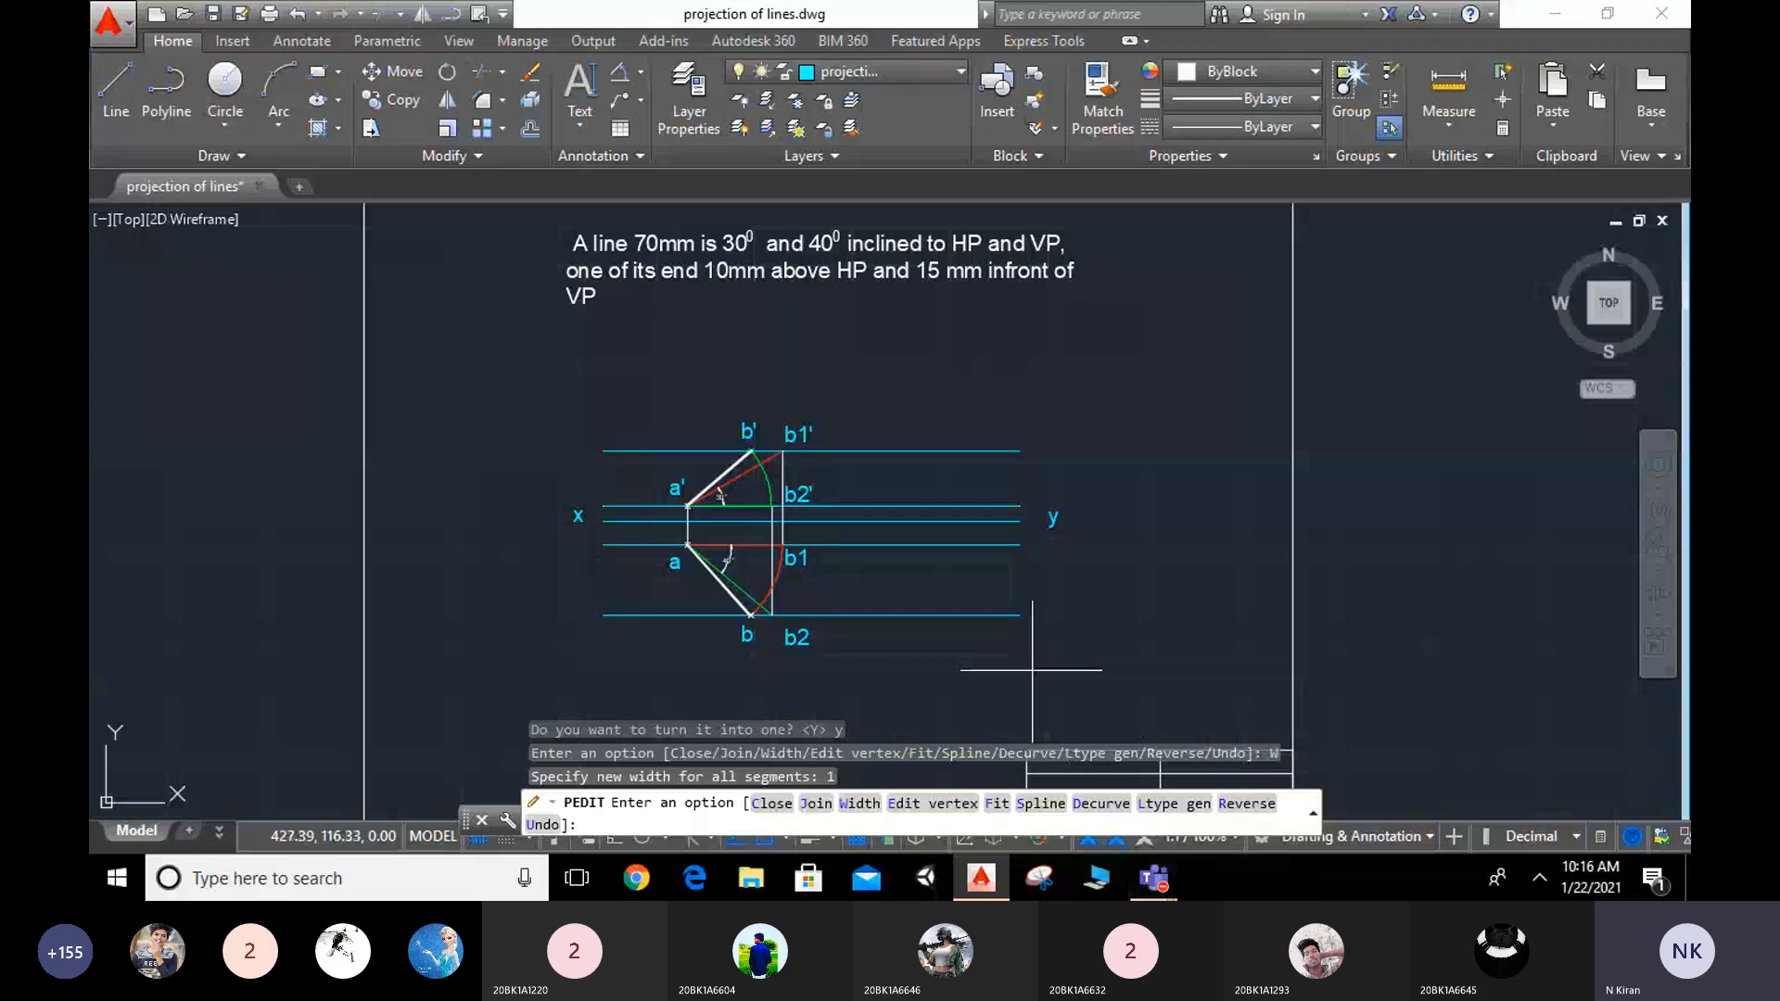
{"action": "left_click", "coordinate": [1129, 682]}
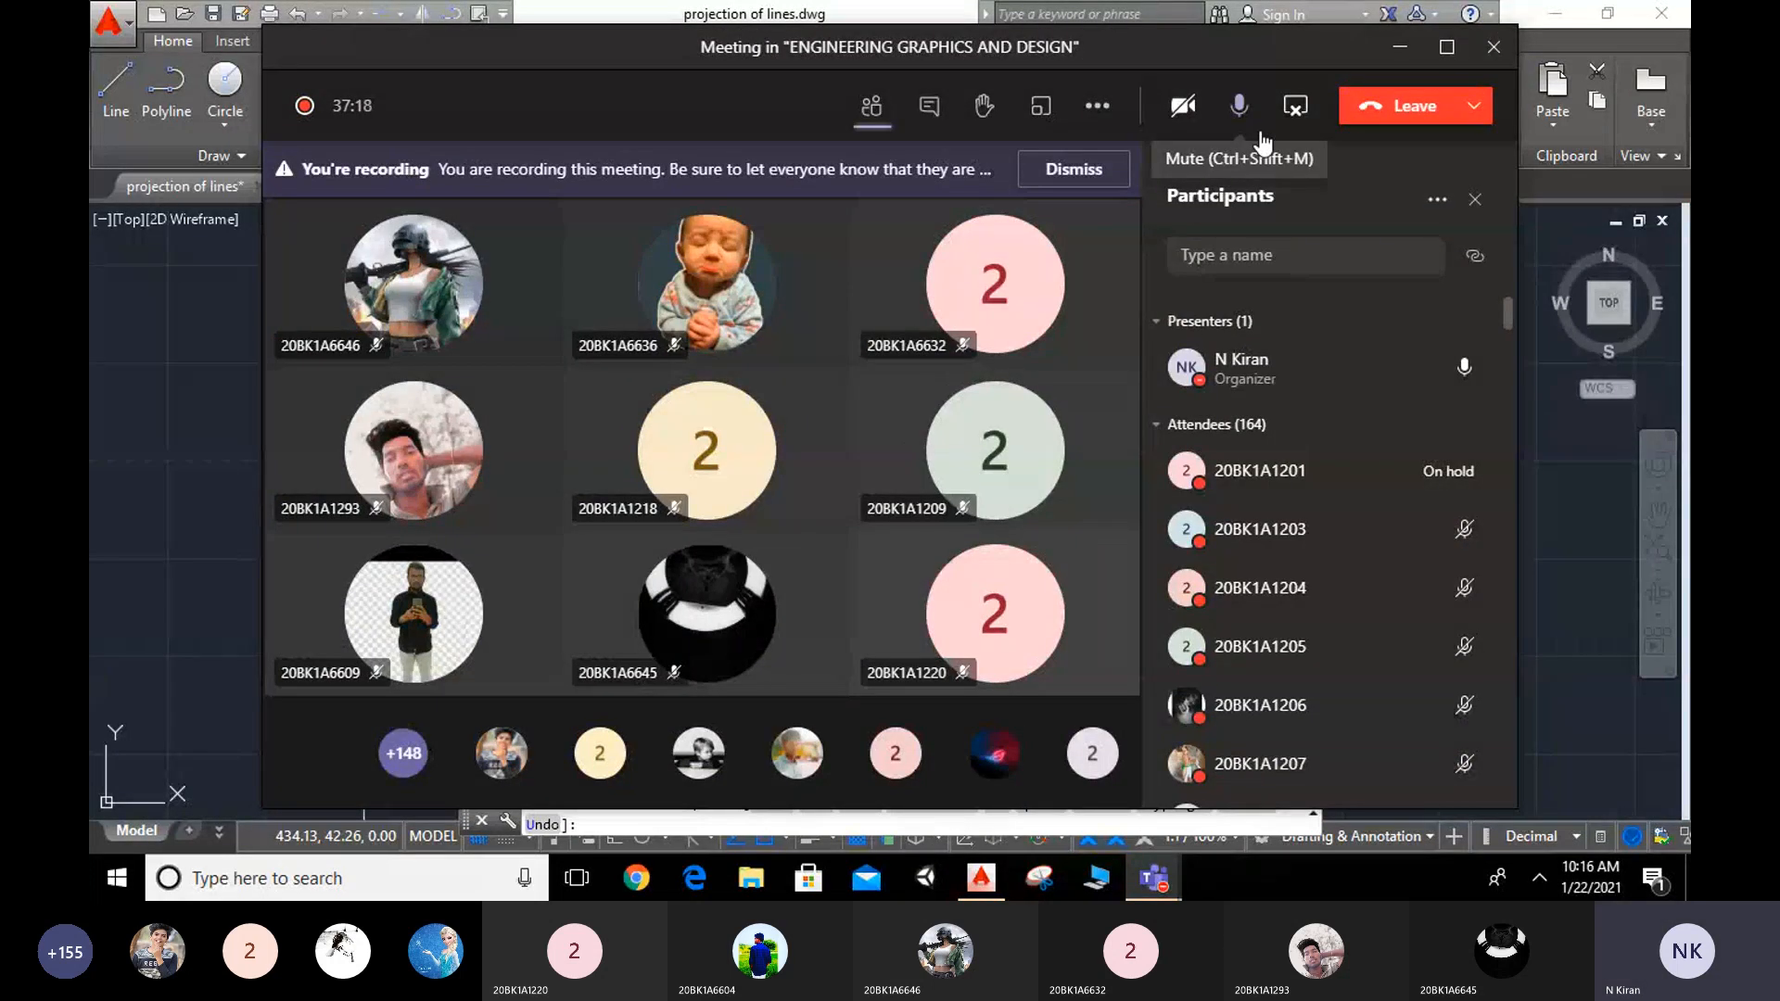
{"action": "left_click", "coordinate": [1400, 48]}
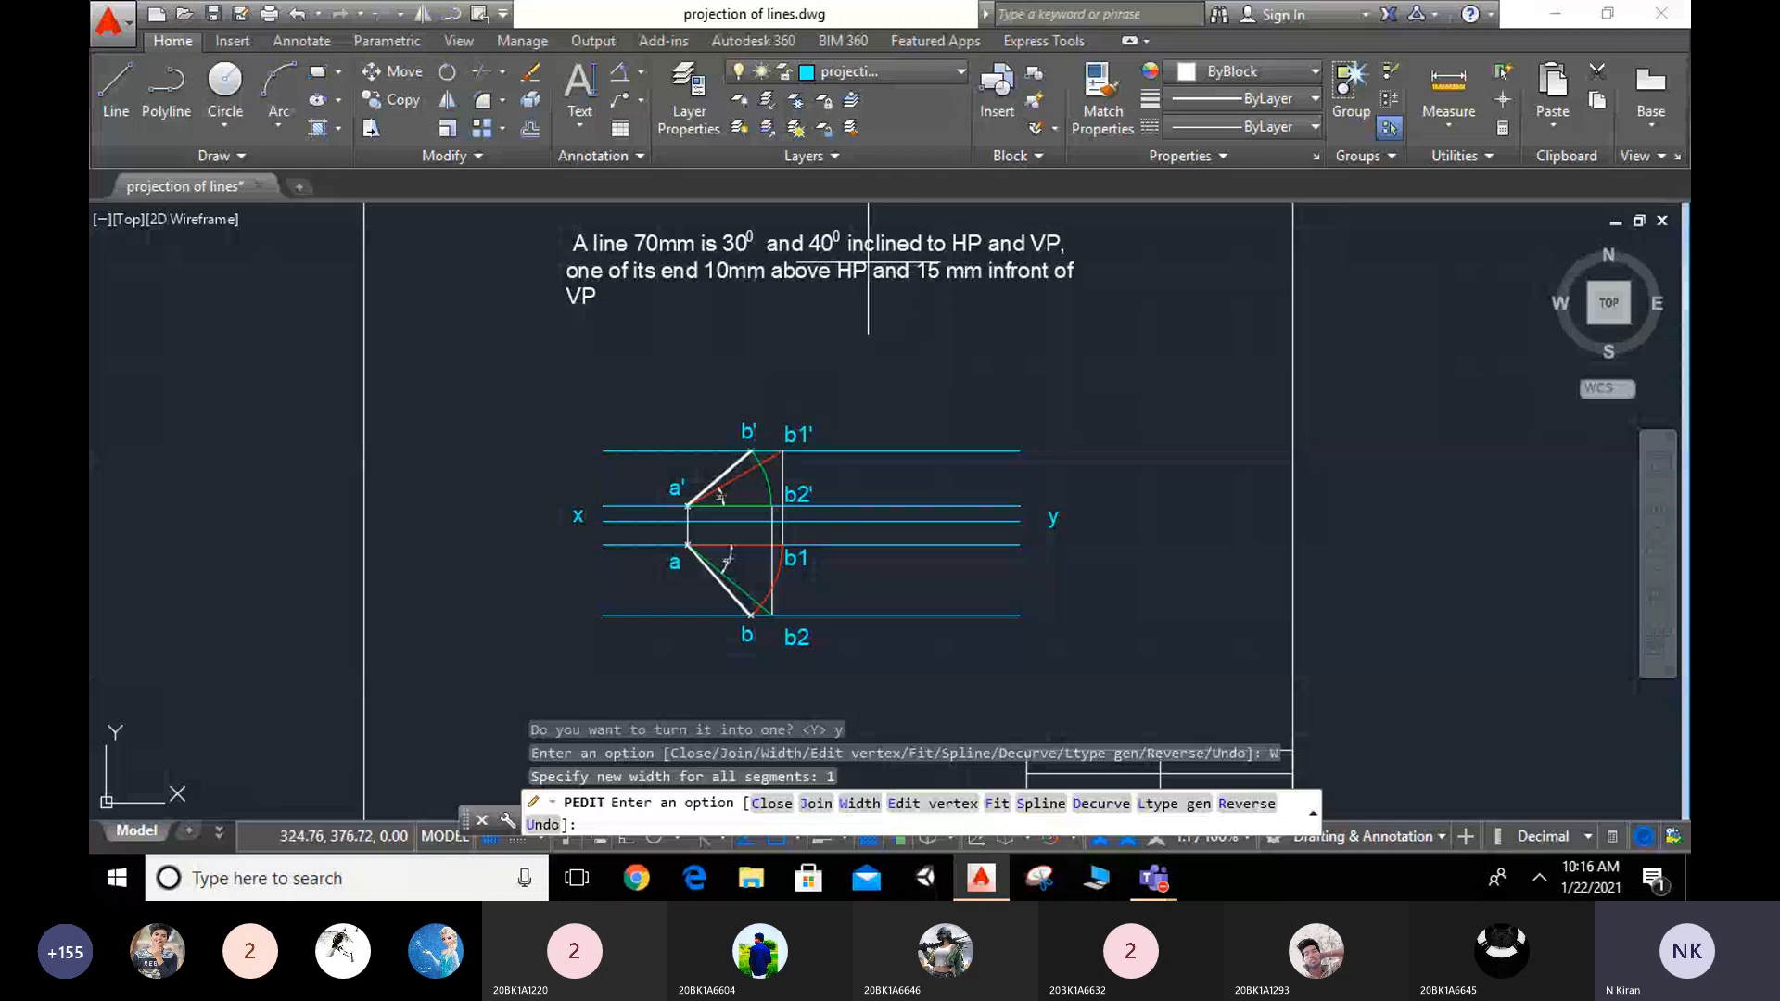
Step: Inspect the labelled projections up close and within the whole sheet, and end the polyline edit of line ab
{"action": "mouse_move", "coordinate": [909, 387]}
{"action": "middle_mouse_down"}
{"action": "mouse_move", "coordinate": [1125, 370]}
{"action": "mouse_move", "coordinate": [1070, 333]}
{"action": "middle_mouse_up"}
{"action": "scroll", "coordinate": [1012, 461], "scroll_direction": "up", "scroll_amount": 2}
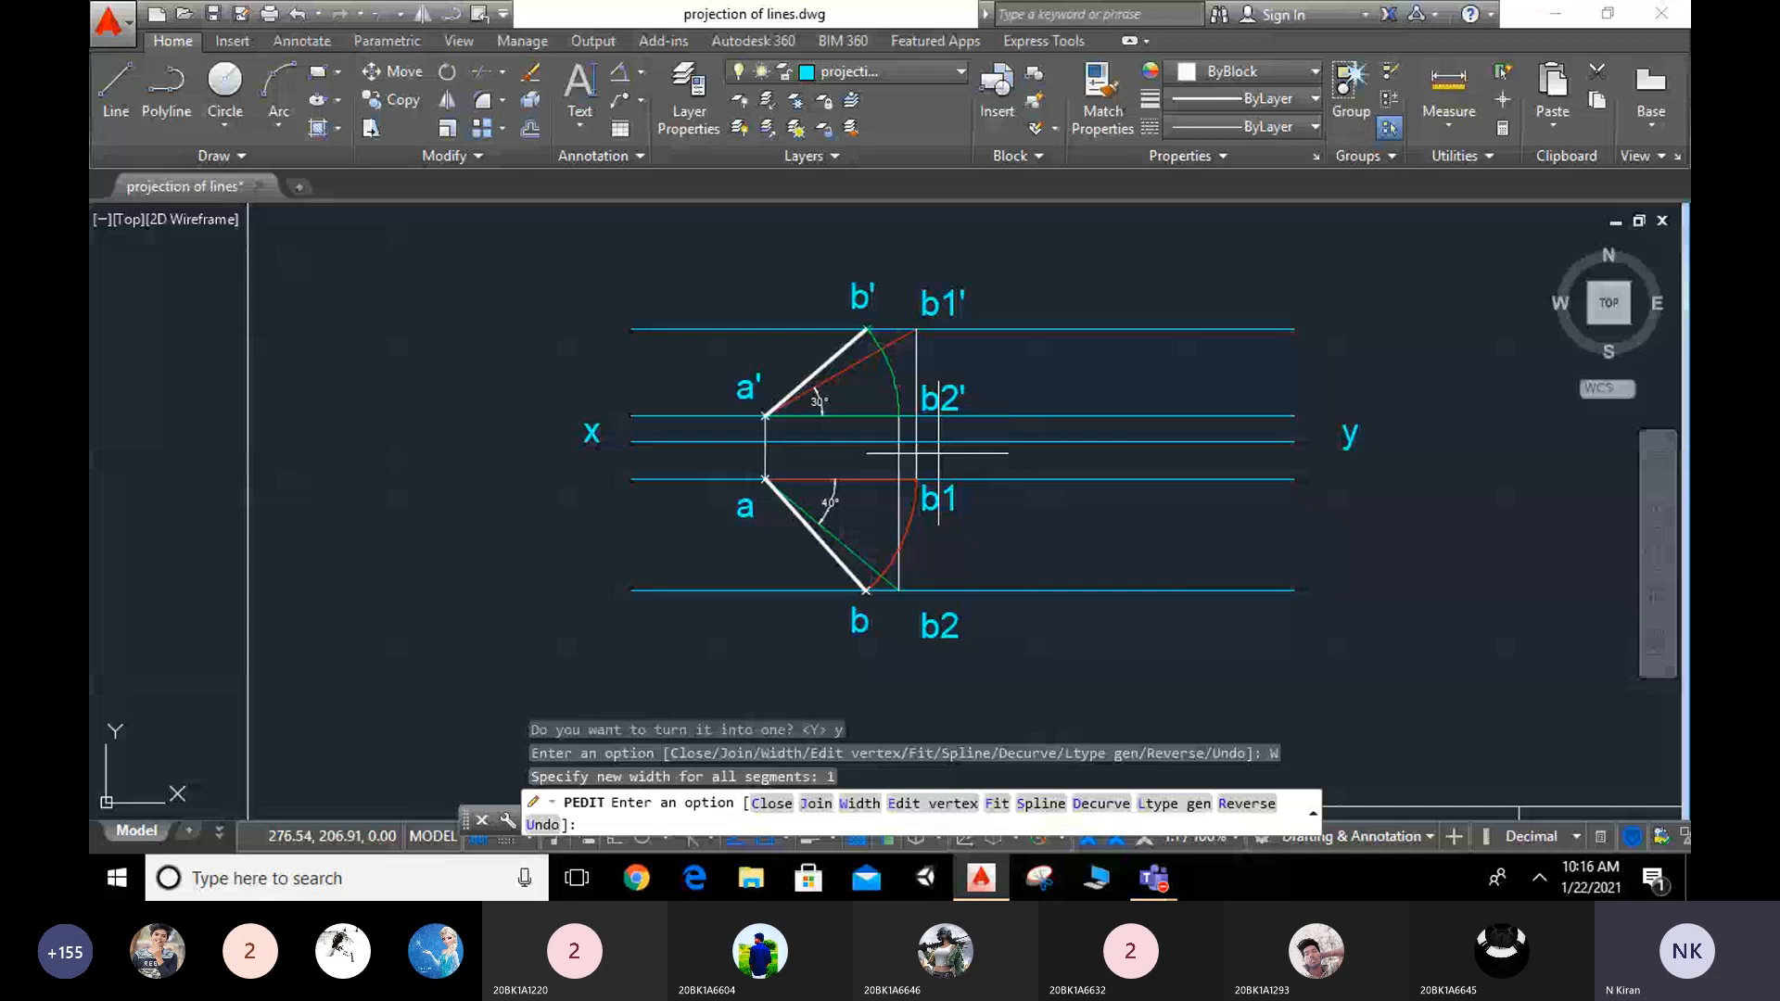
{"action": "middle_click_drag", "start_coordinate": [938, 453], "coordinate": [775, 491]}
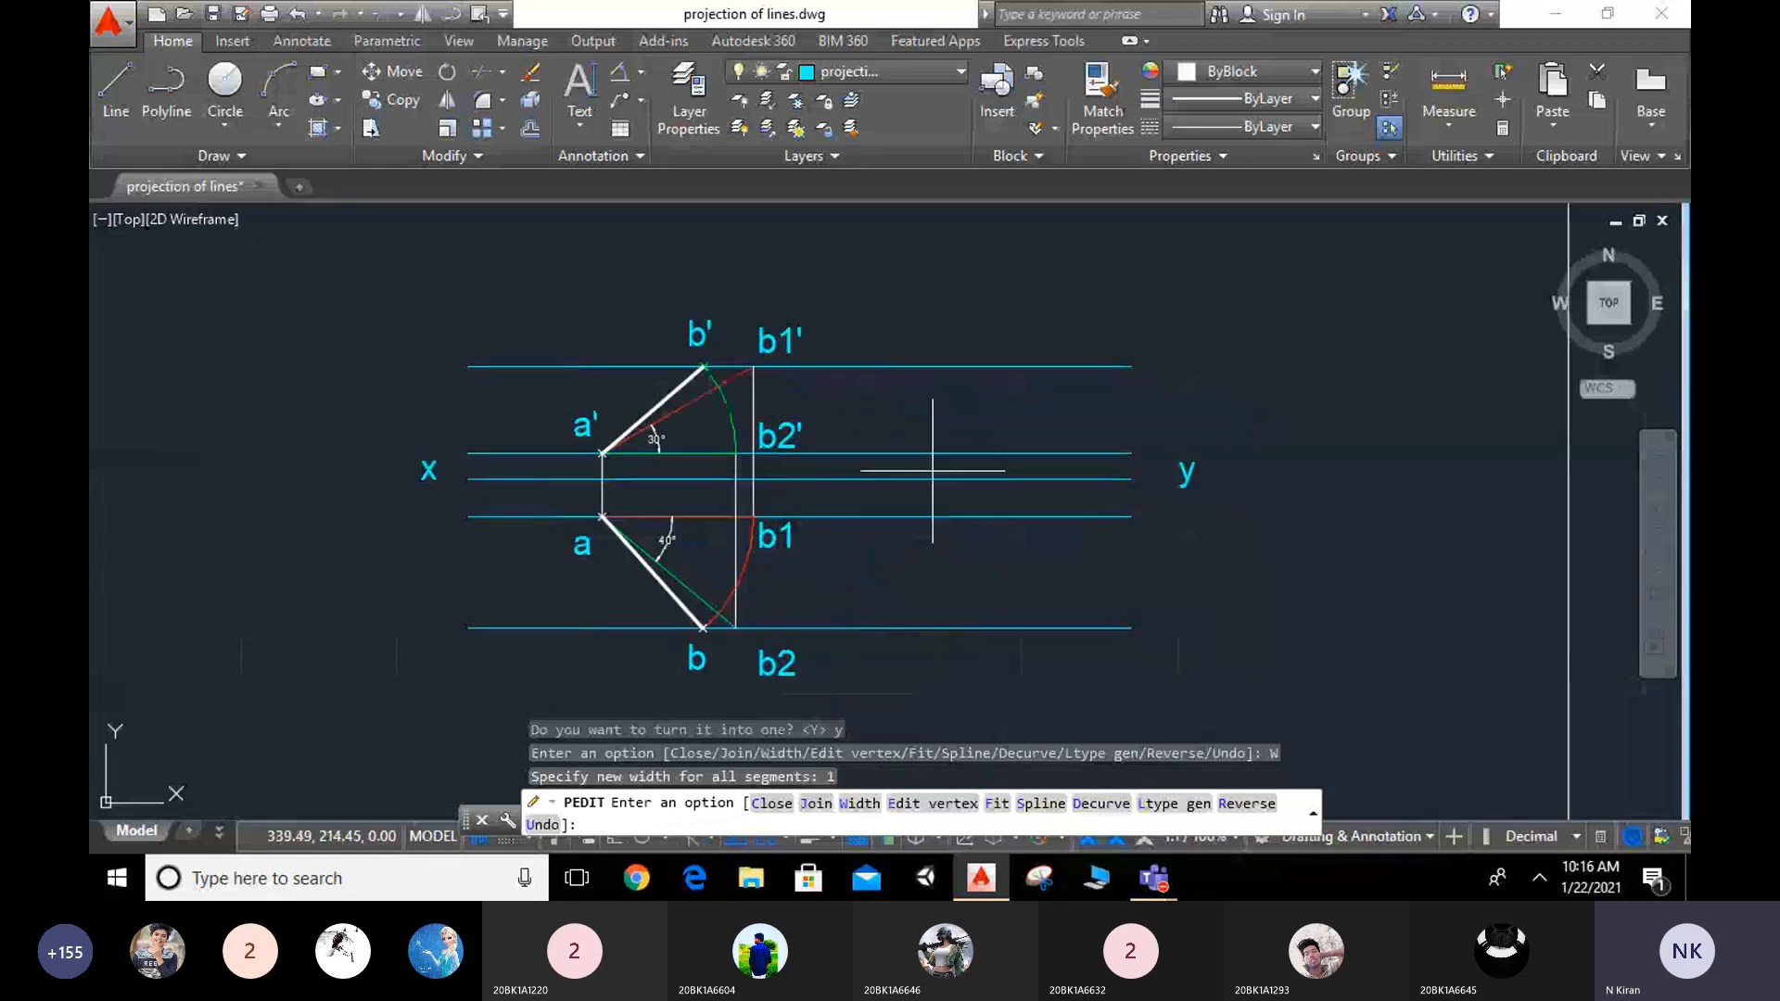
{"action": "scroll", "coordinate": [932, 471], "scroll_direction": "down", "scroll_amount": 2}
{"action": "scroll", "coordinate": [933, 471], "scroll_direction": "down", "scroll_amount": 2}
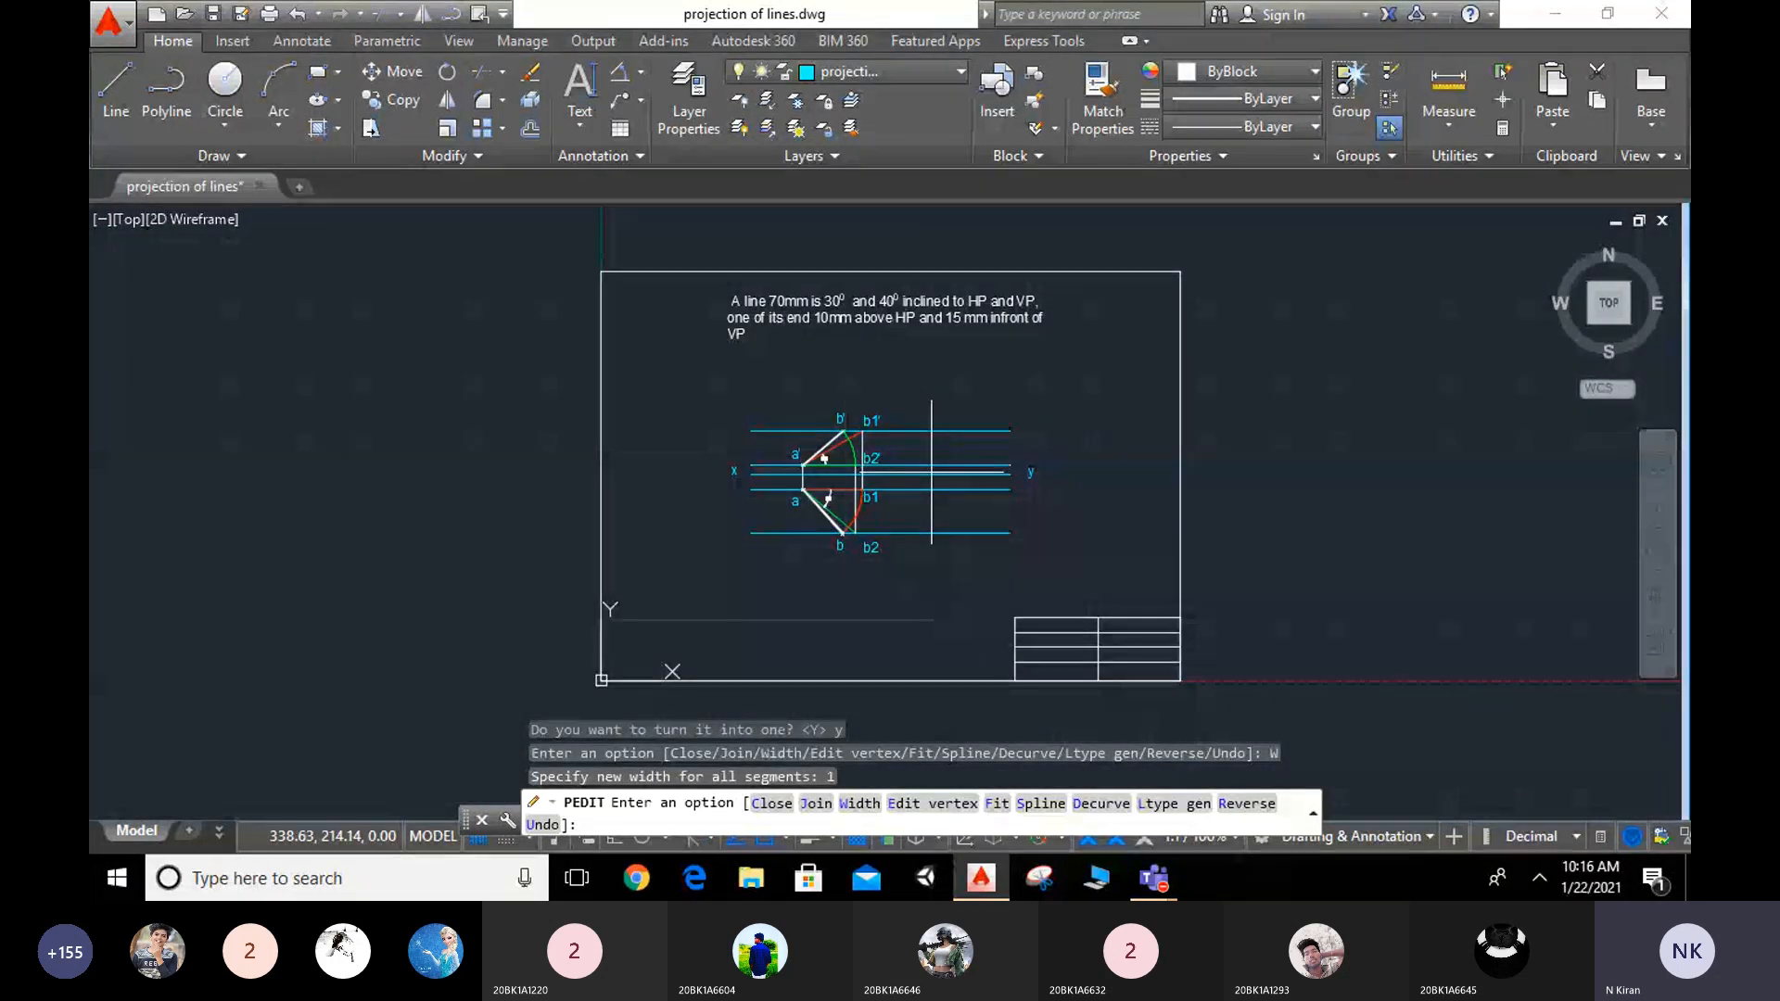
{"action": "scroll", "coordinate": [932, 472], "scroll_direction": "up", "scroll_amount": 2}
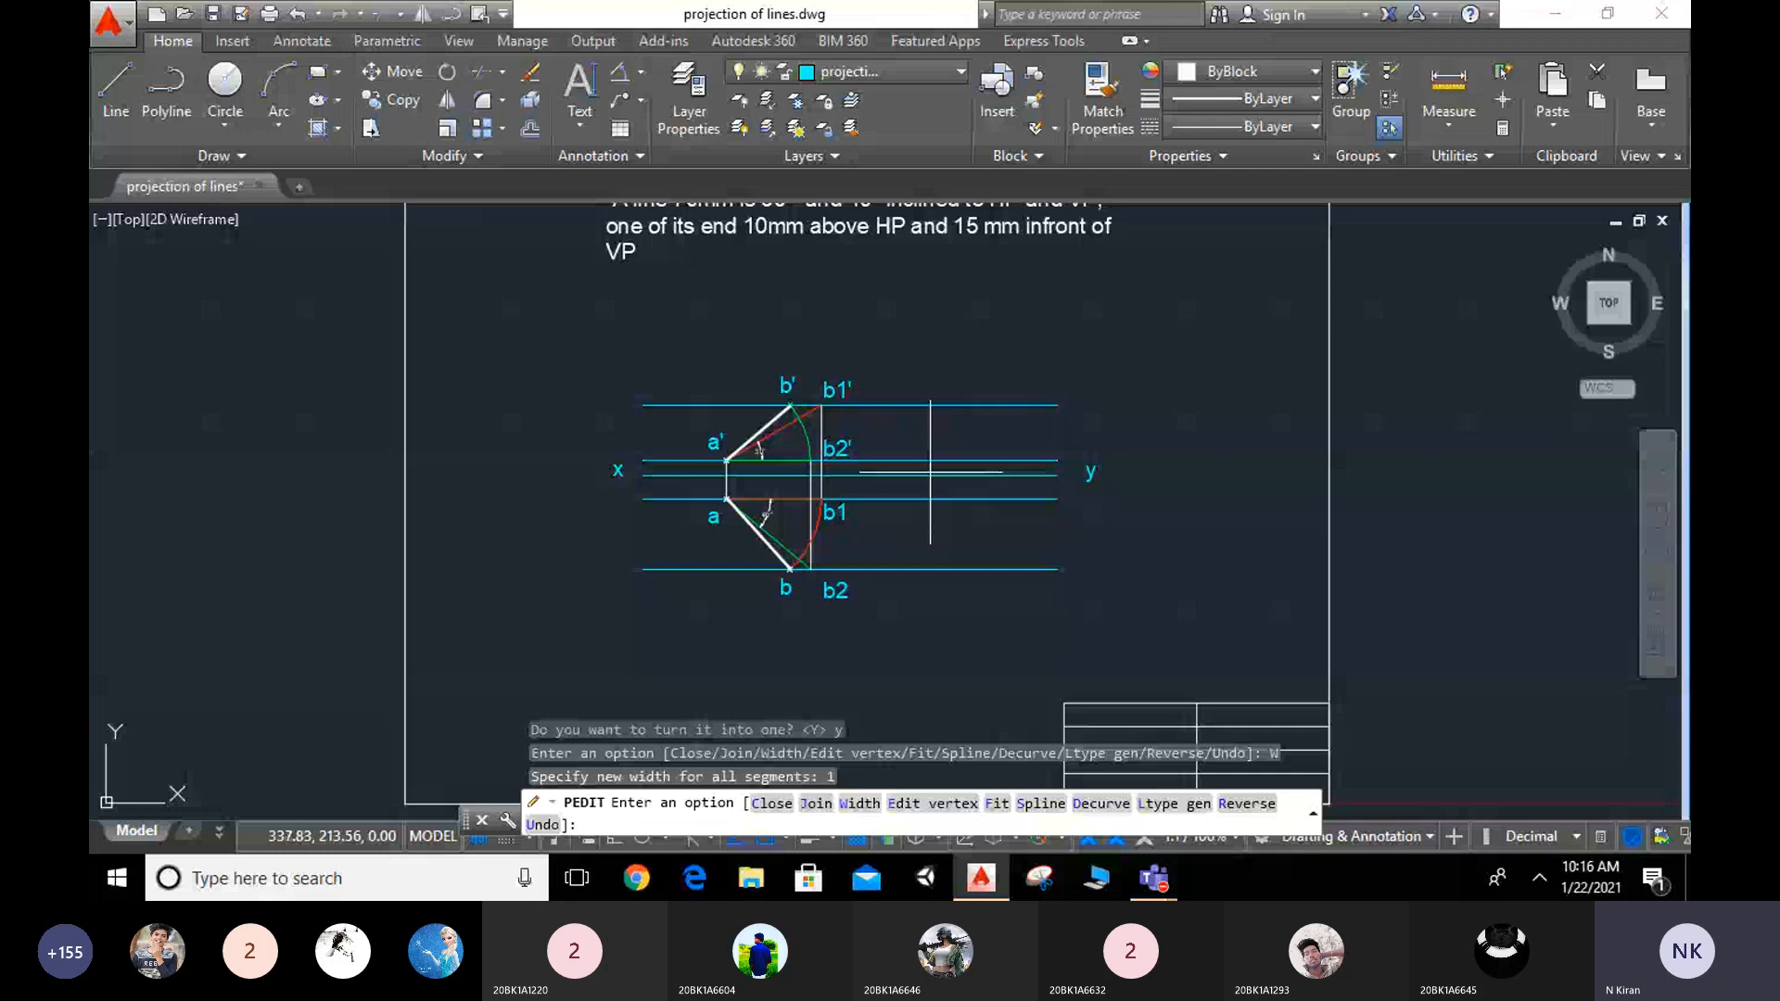
{"action": "scroll", "coordinate": [931, 472], "scroll_direction": "down", "scroll_amount": 2}
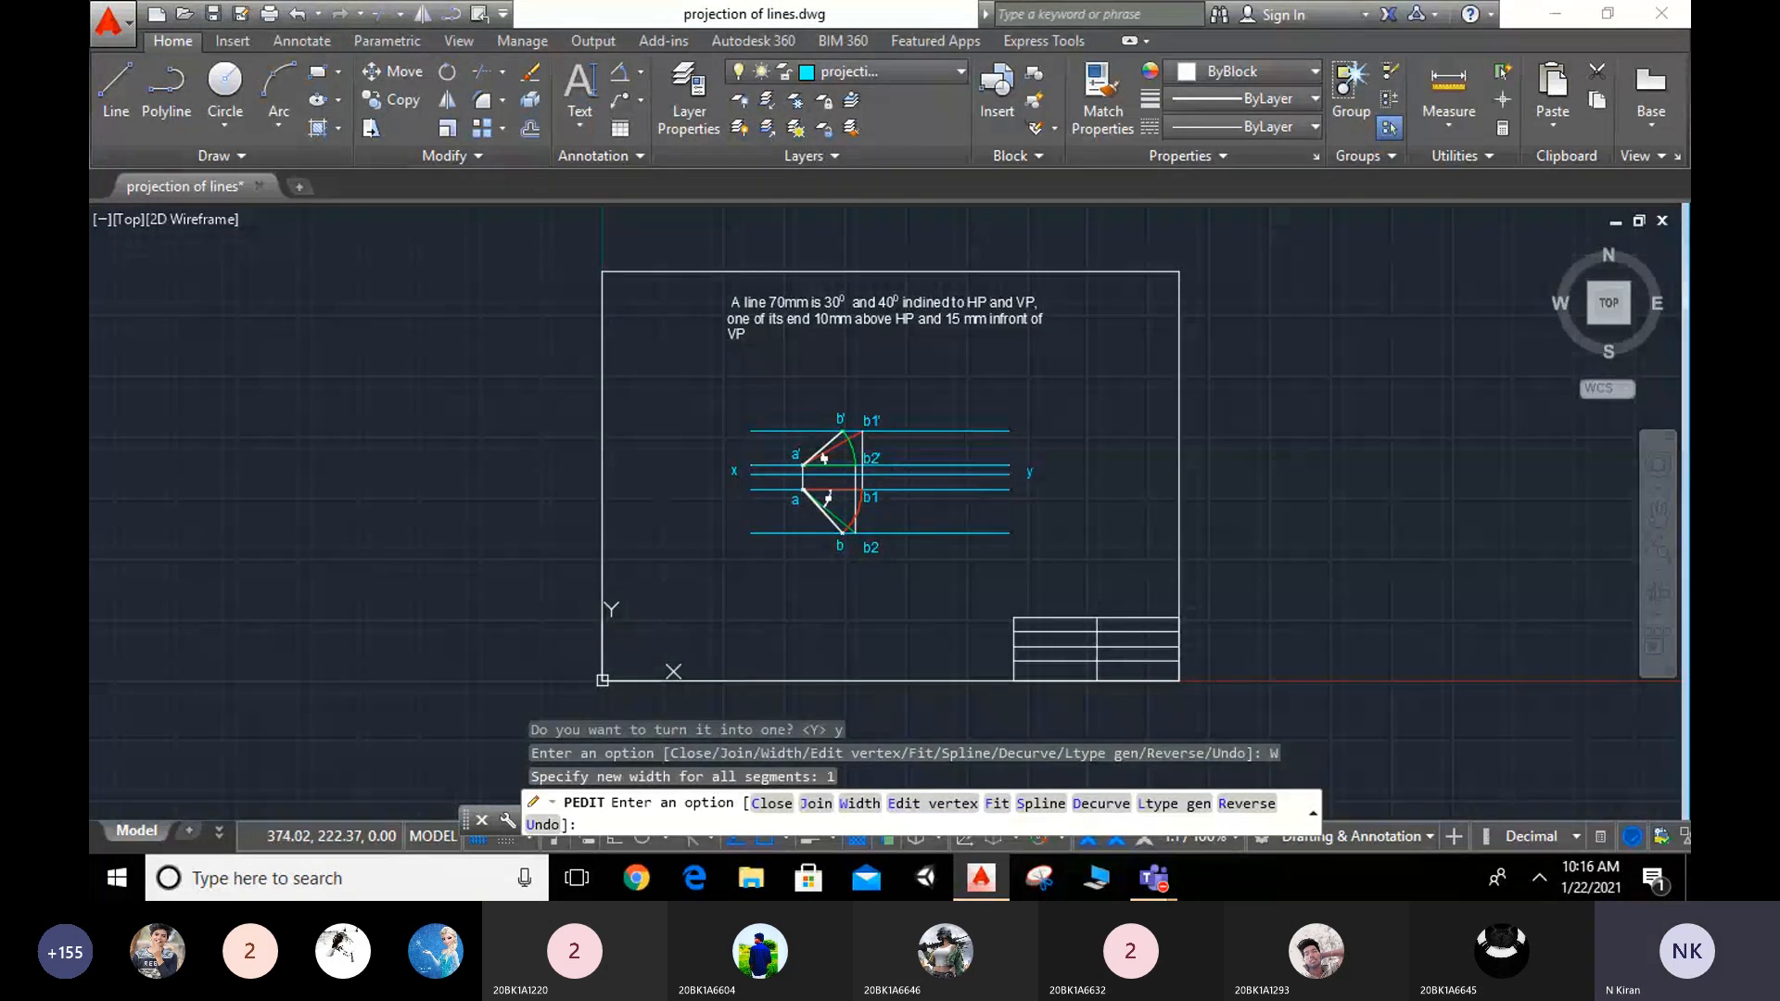
{"action": "key", "text": "Escape"}
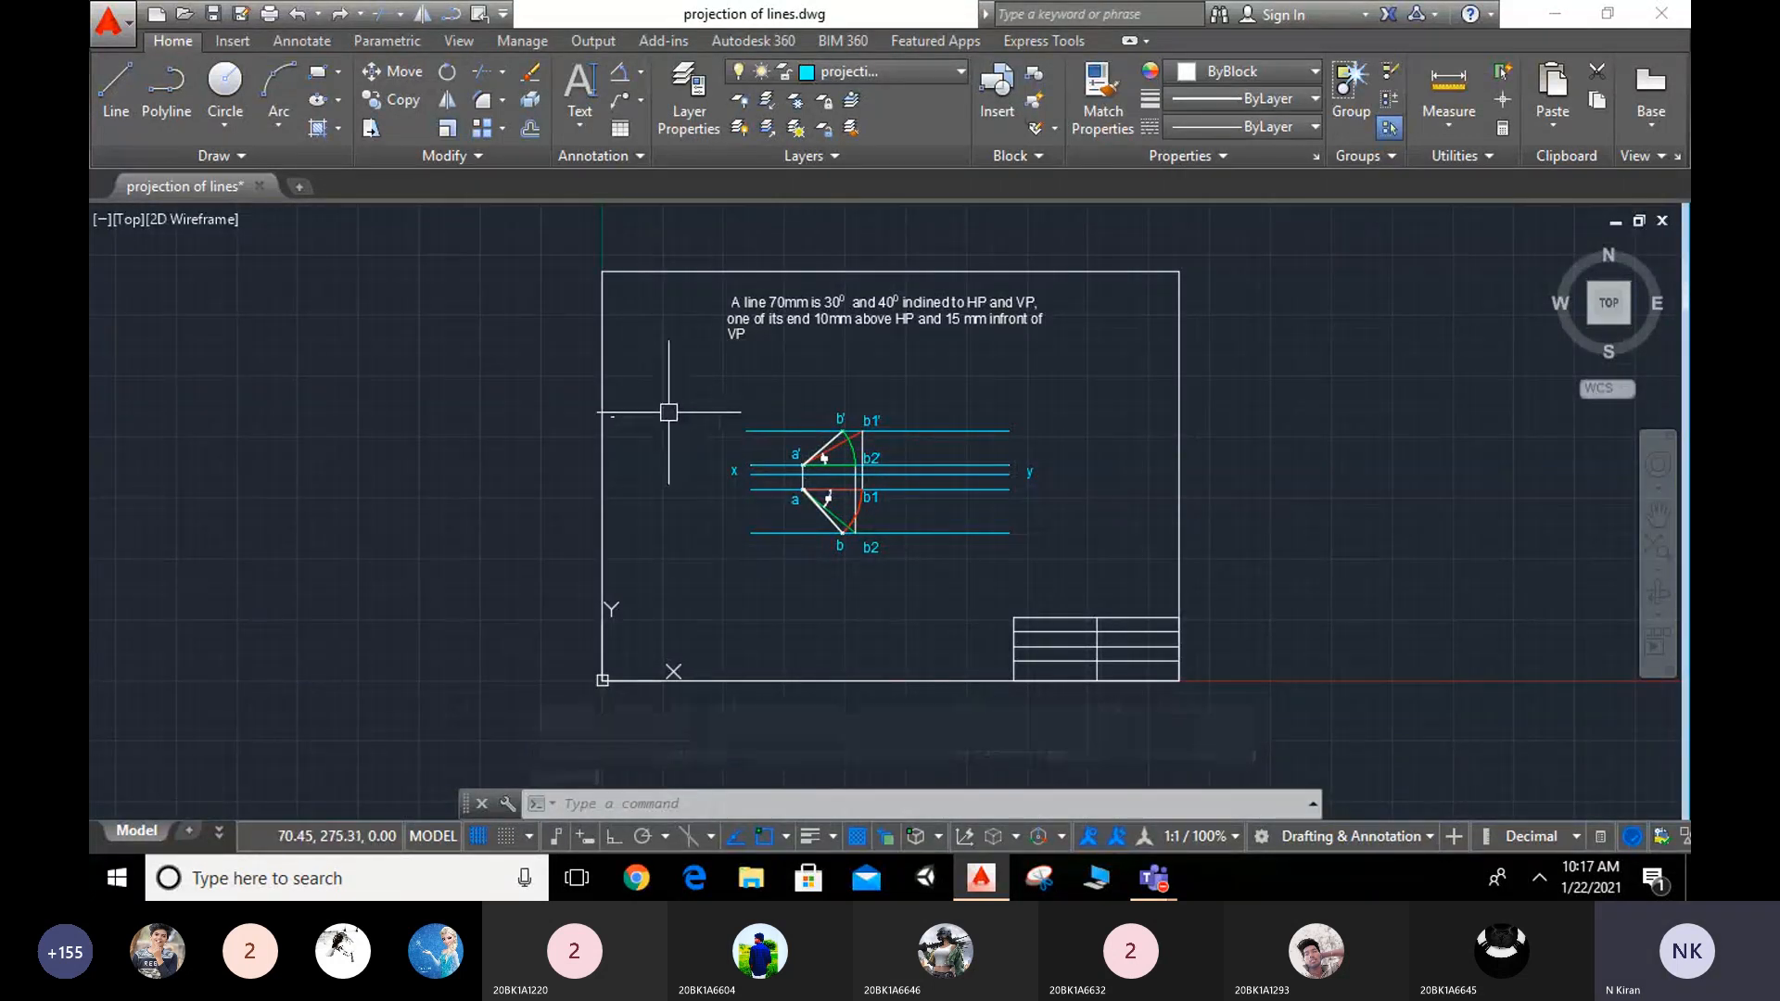
{"action": "scroll", "coordinate": [869, 529], "scroll_direction": "up", "scroll_amount": 2}
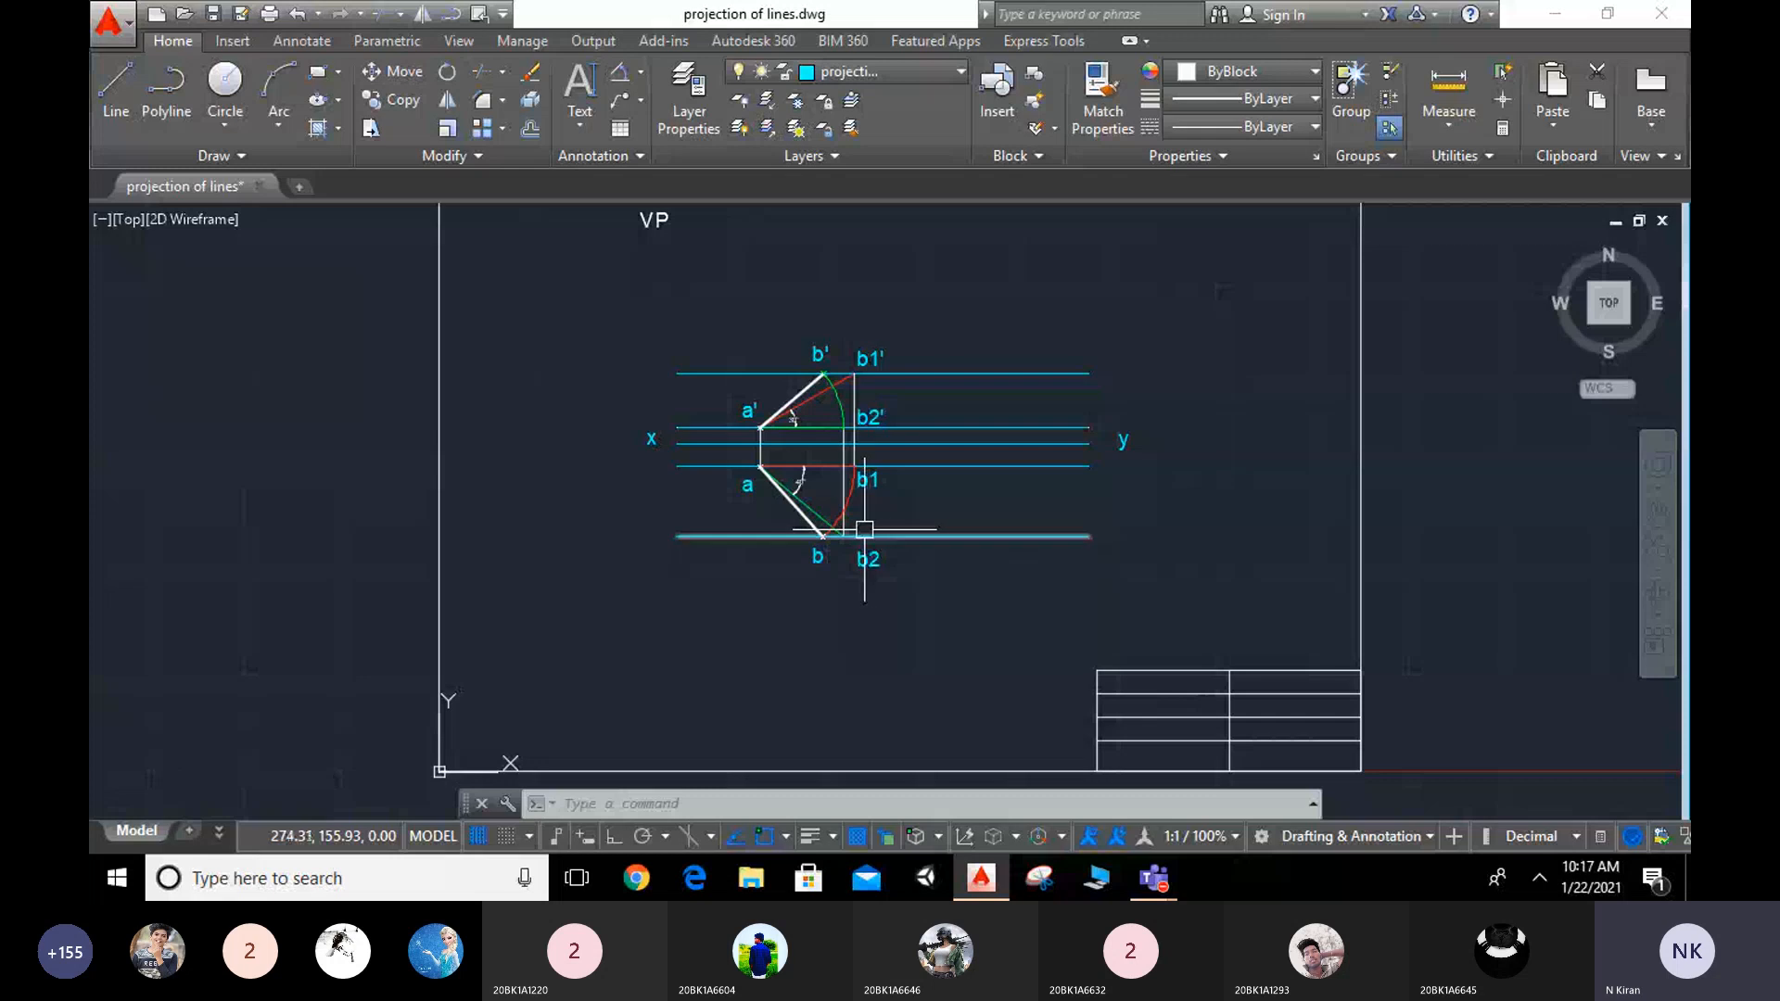
{"action": "scroll", "coordinate": [858, 527], "scroll_direction": "down", "scroll_amount": 2}
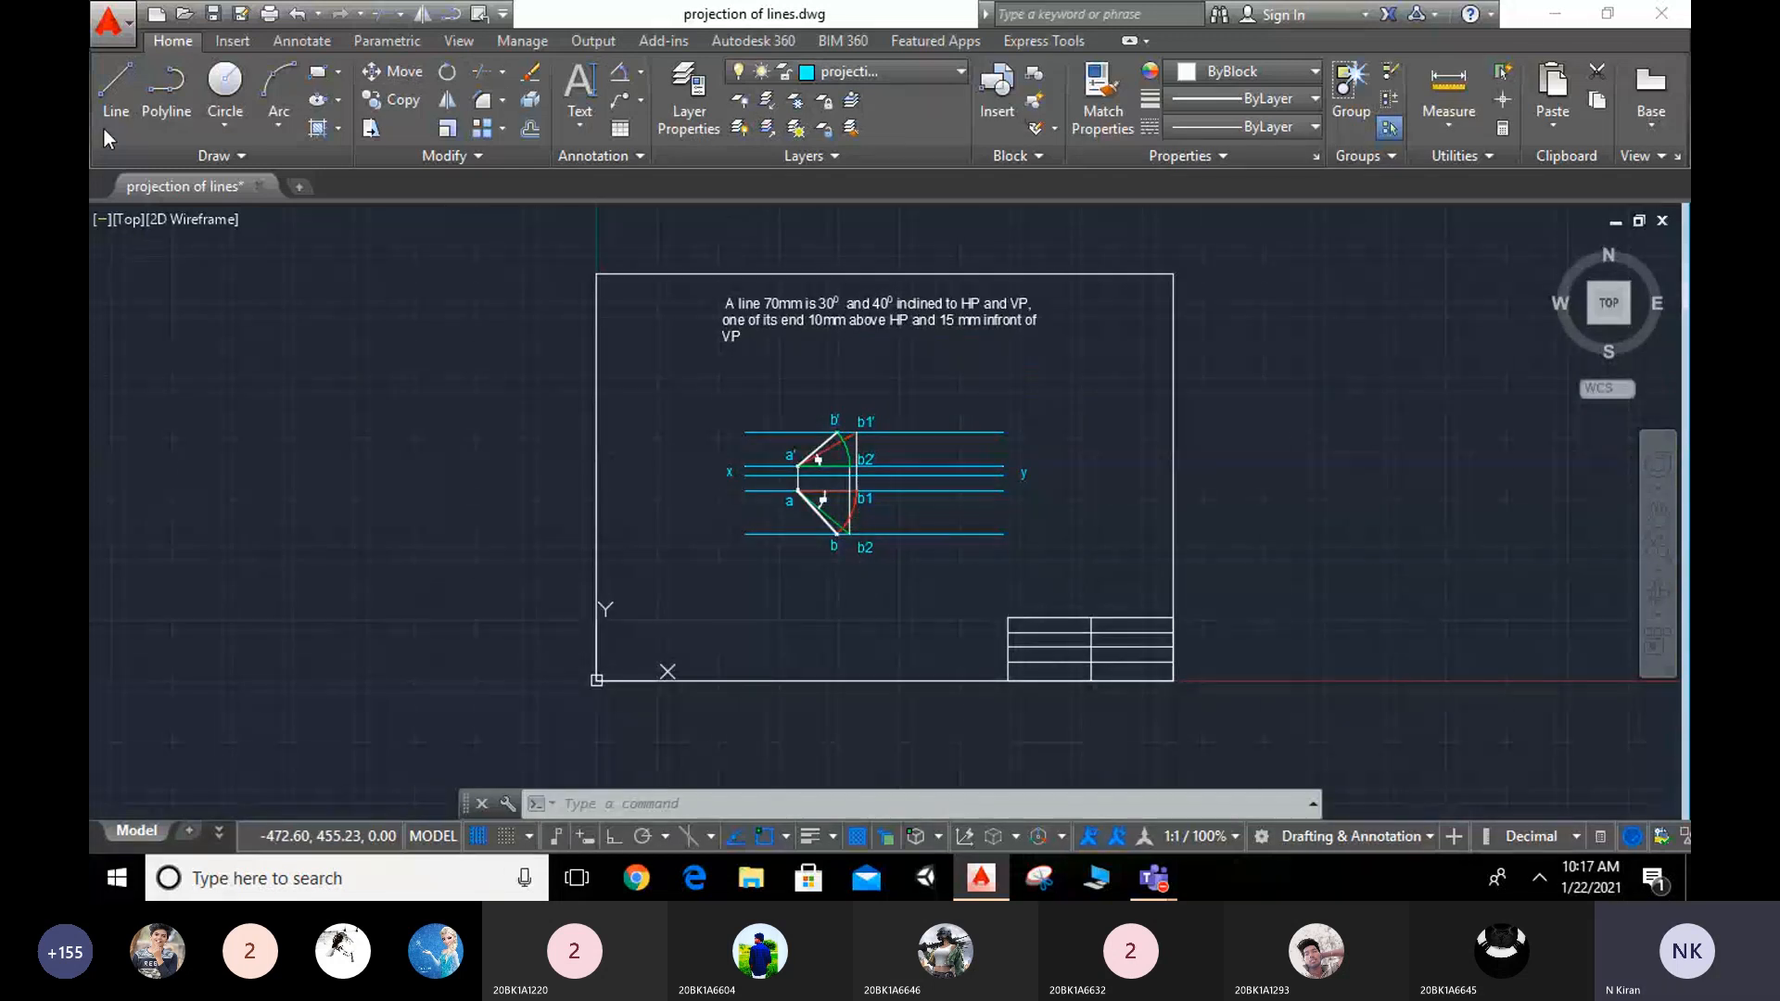
{"action": "left_click", "coordinate": [130, 21]}
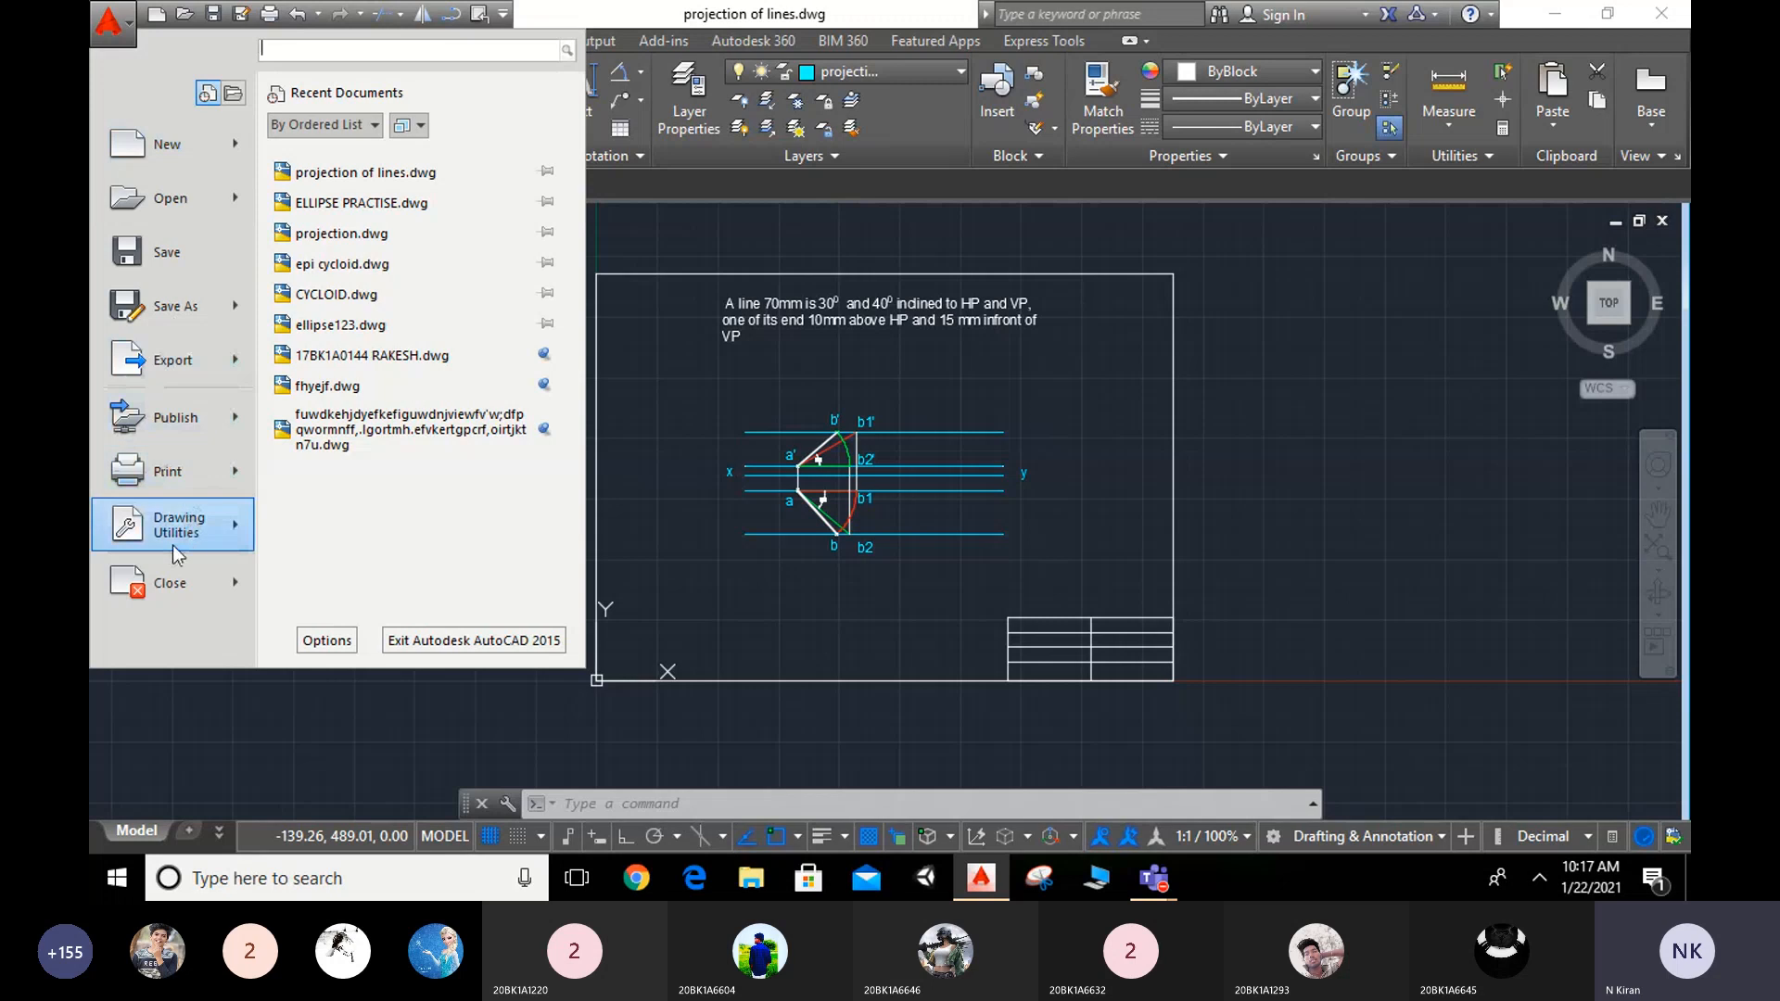
{"action": "mouse_move", "coordinate": [236, 360]}
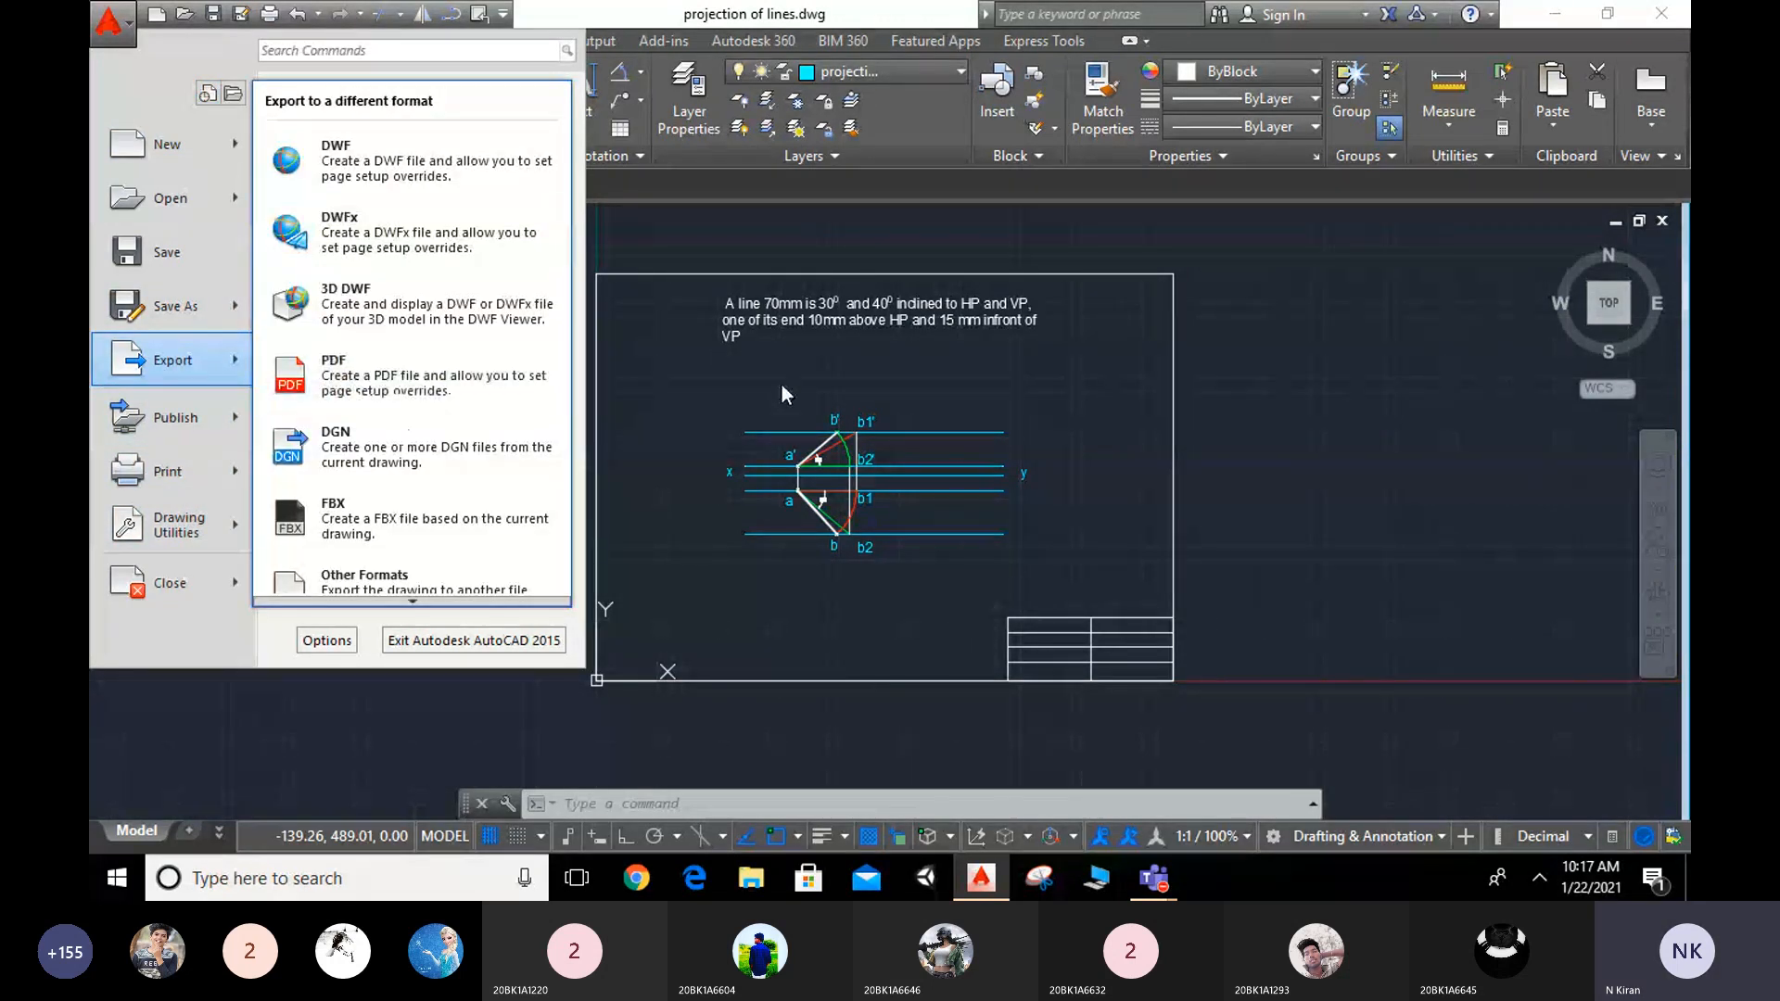
{"action": "left_click", "coordinate": [721, 330]}
Step: Save the drawing under the new file name "projection of lines2" in the Auto cad drawing folder
{"action": "left_click", "coordinate": [113, 26]}
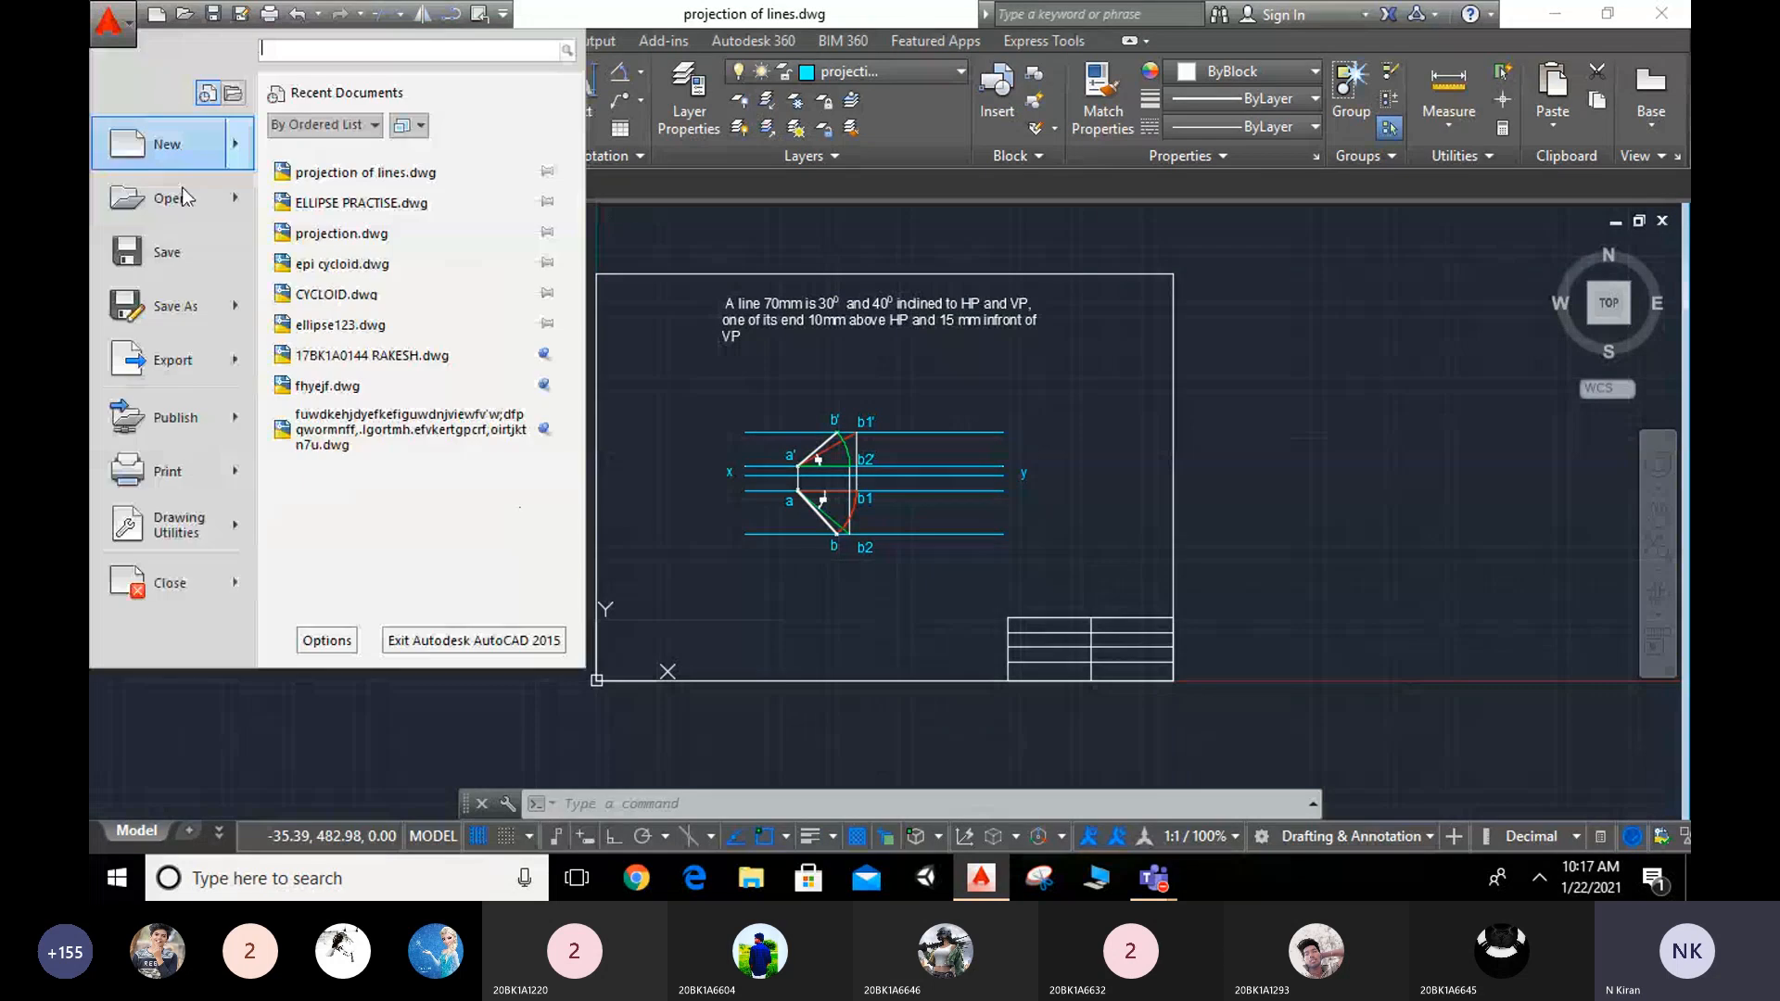
{"action": "left_click", "coordinate": [182, 307]}
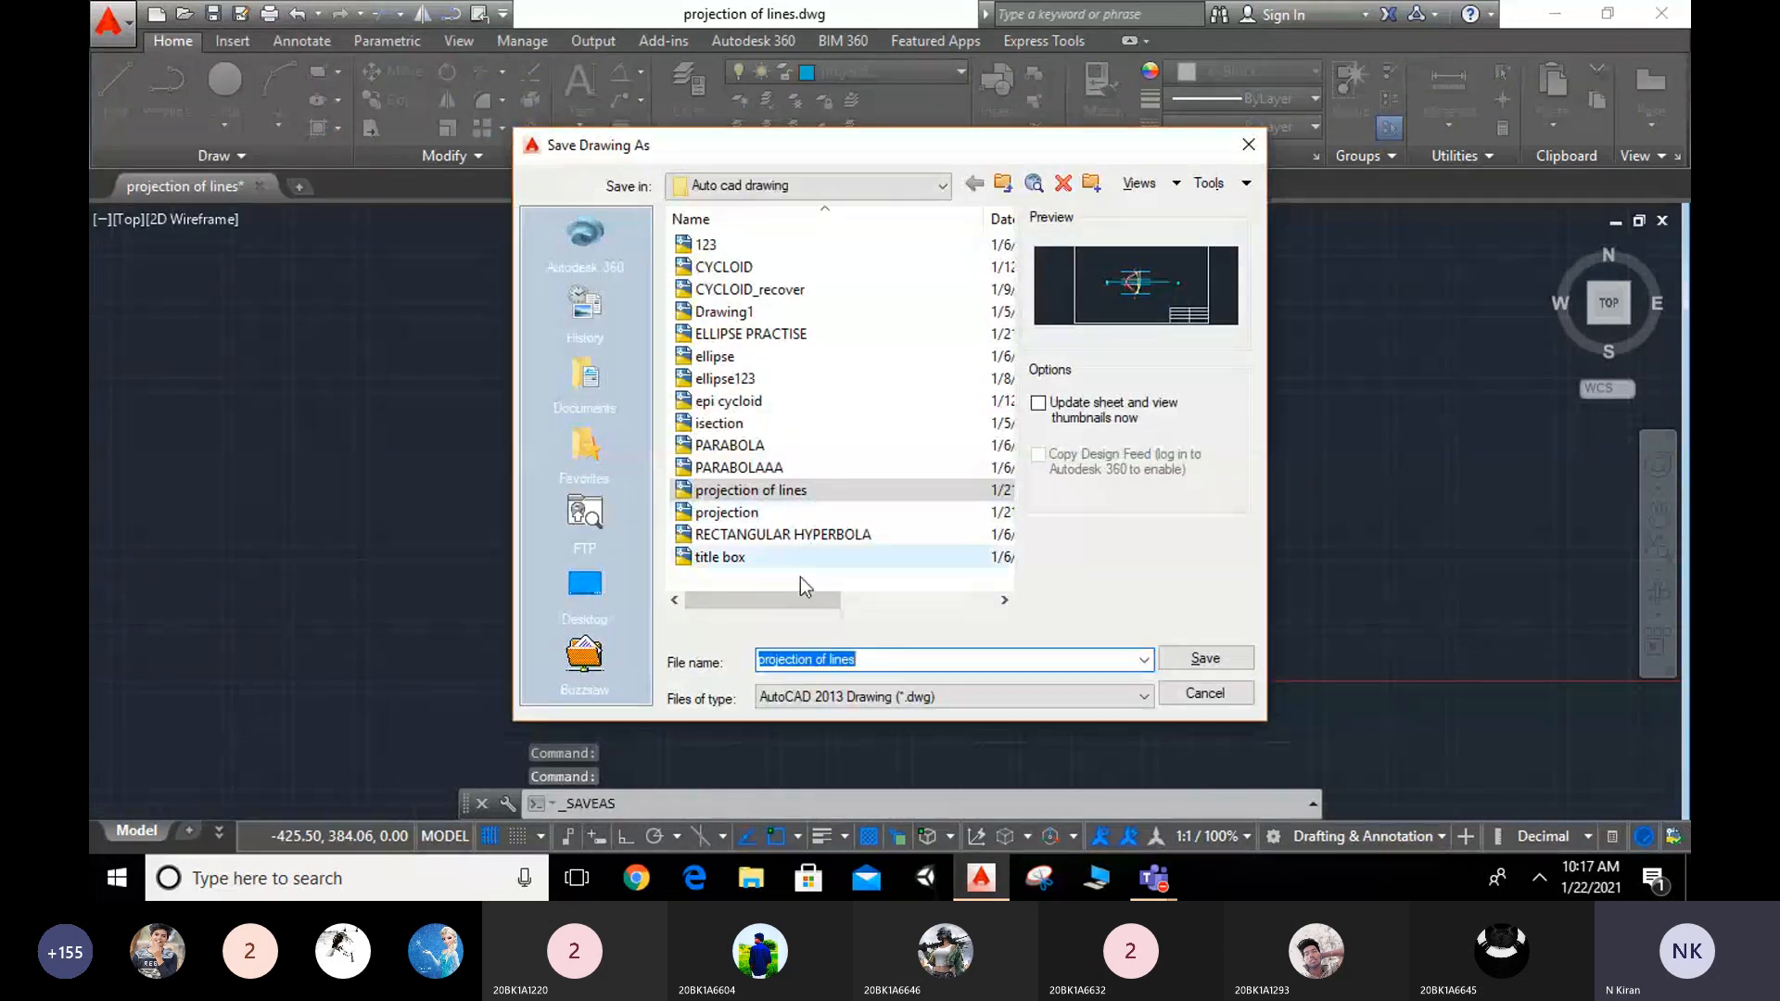
{"action": "left_click", "coordinate": [911, 662]}
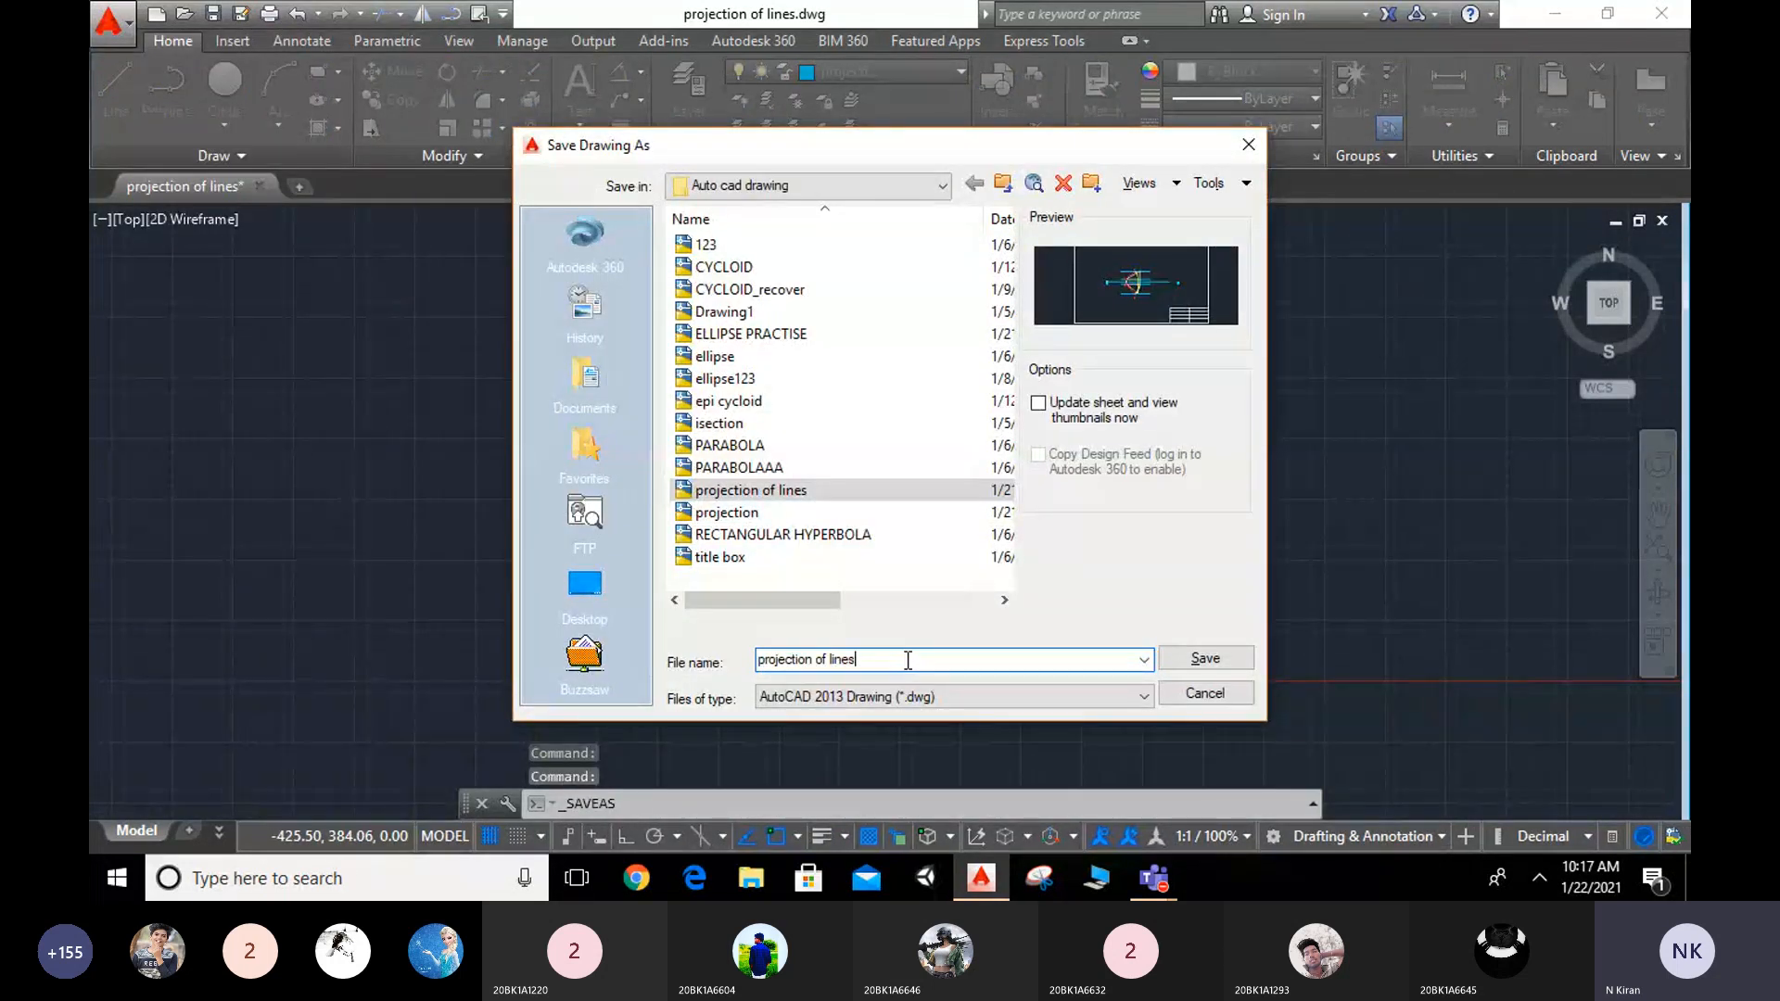
{"action": "left_click", "coordinate": [1209, 660]}
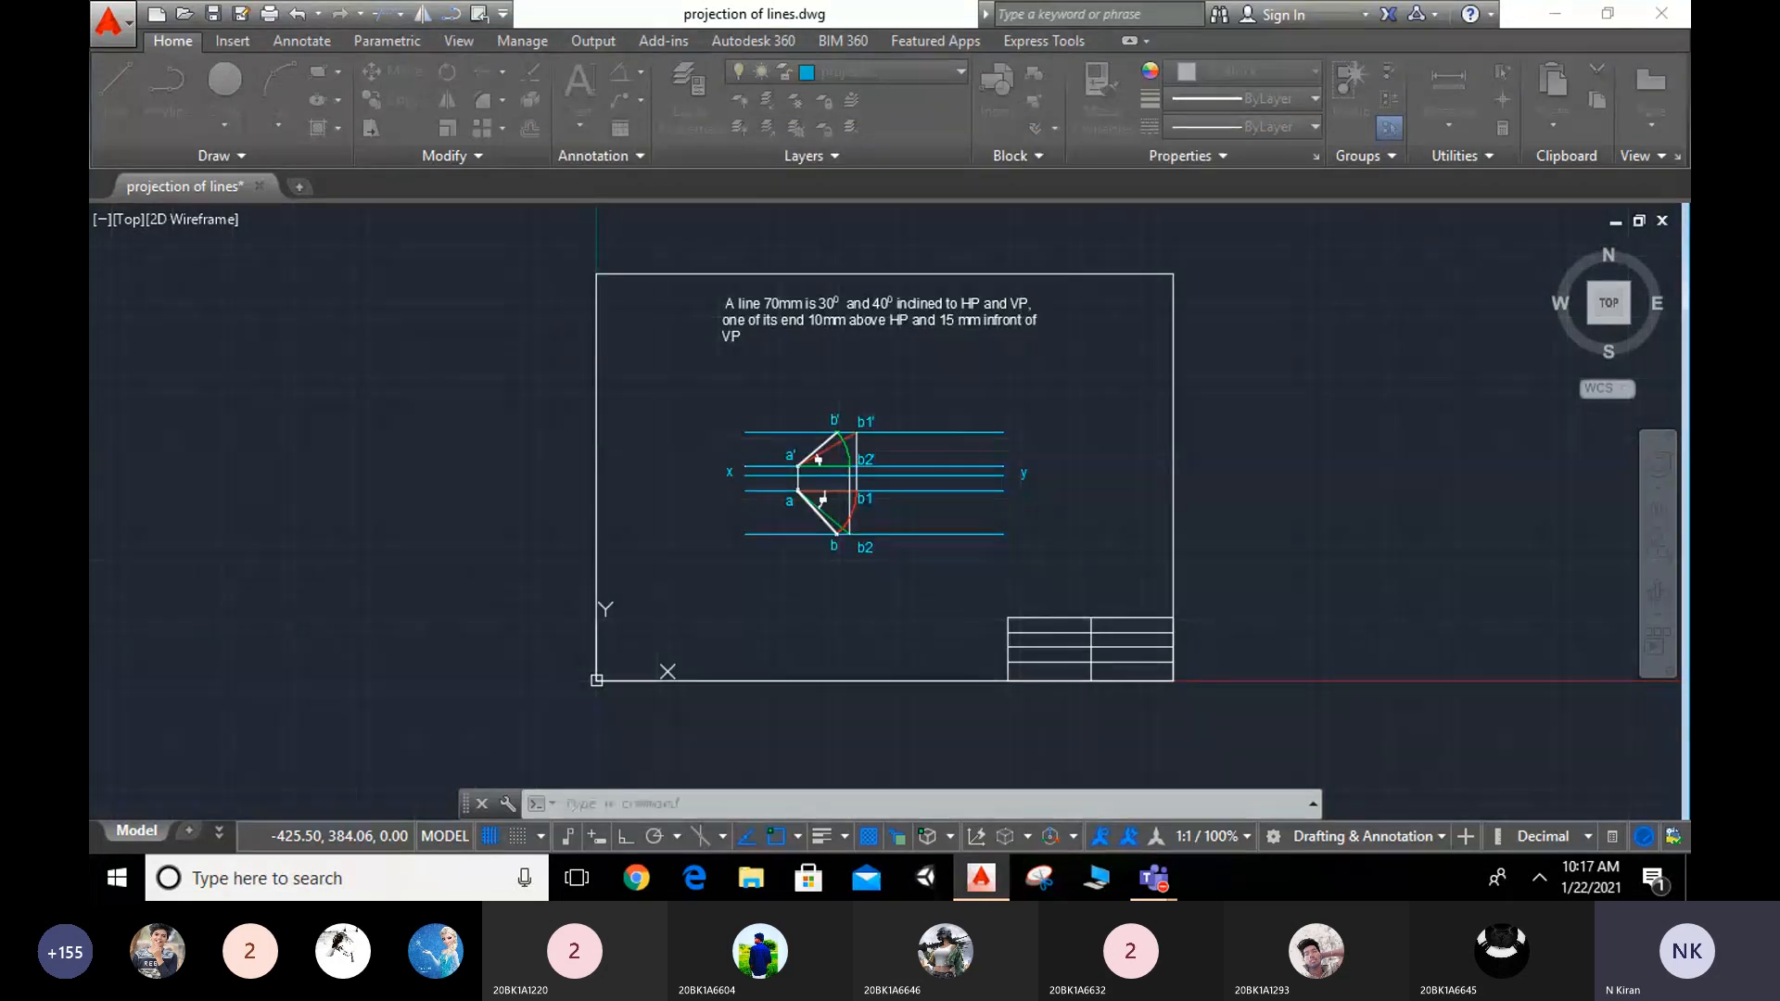
Step: Export the drawing extents to PDF as projection of lines2.pdf, using the current page setup
{"action": "left_click", "coordinate": [116, 38]}
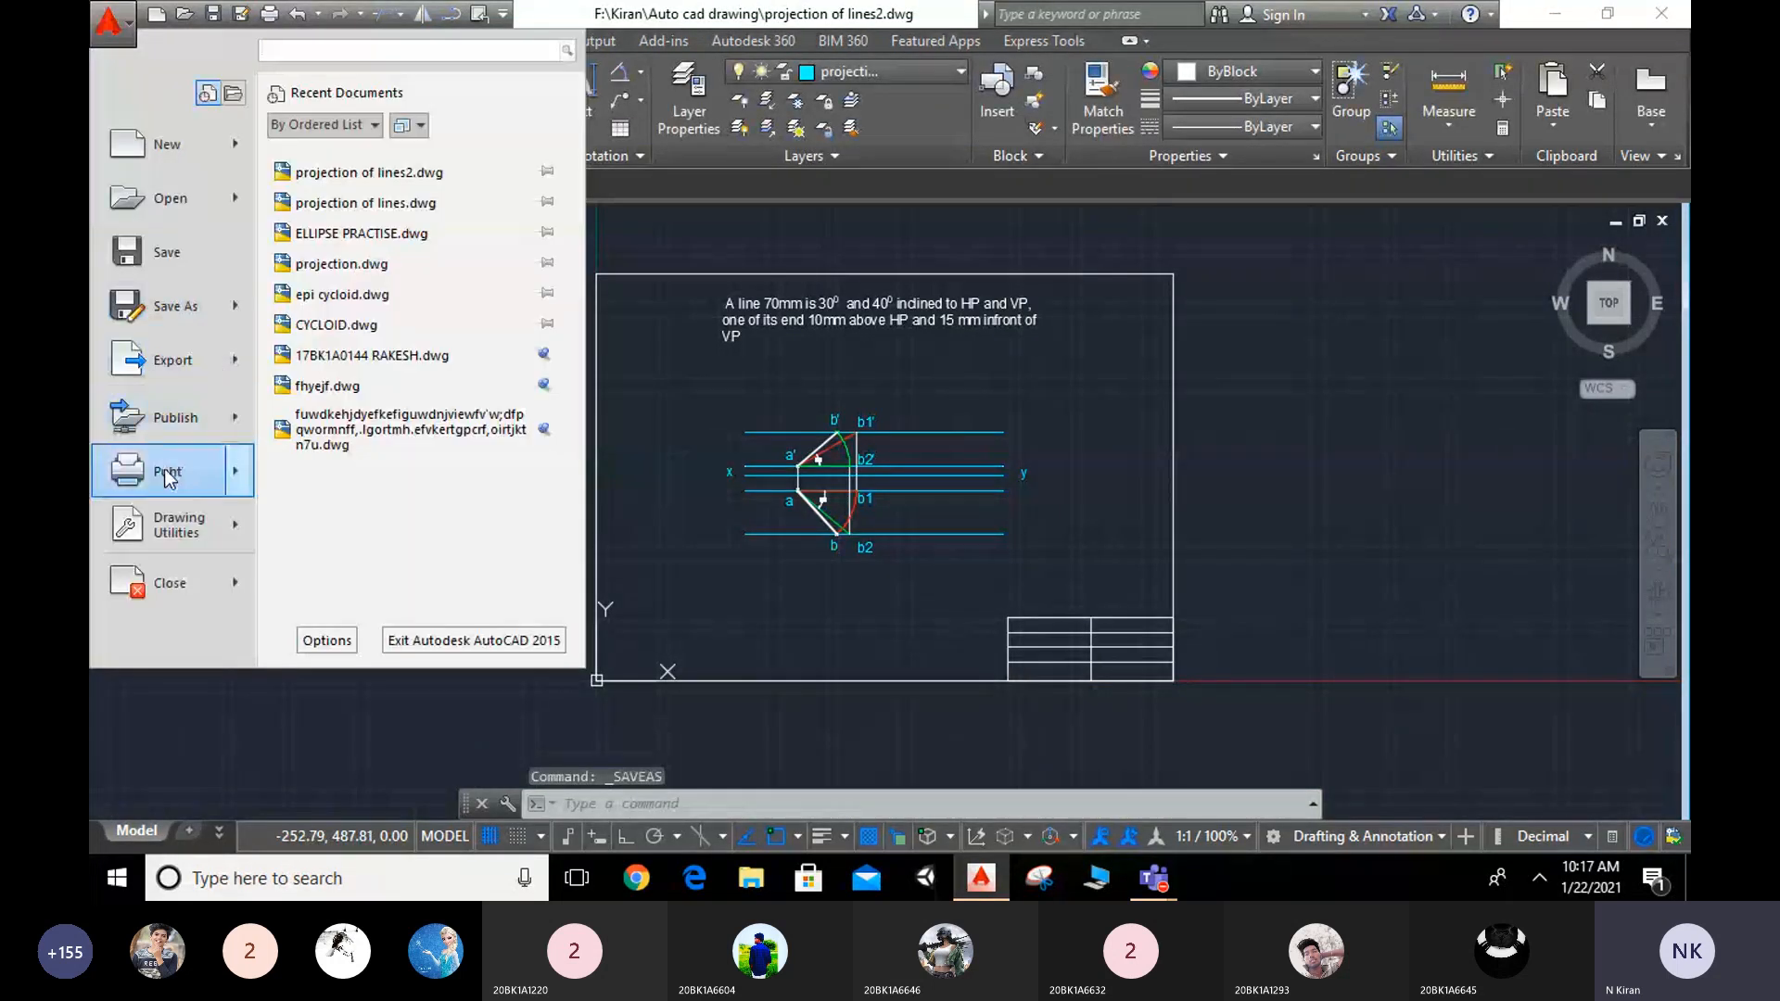
{"action": "left_click", "coordinate": [152, 375]}
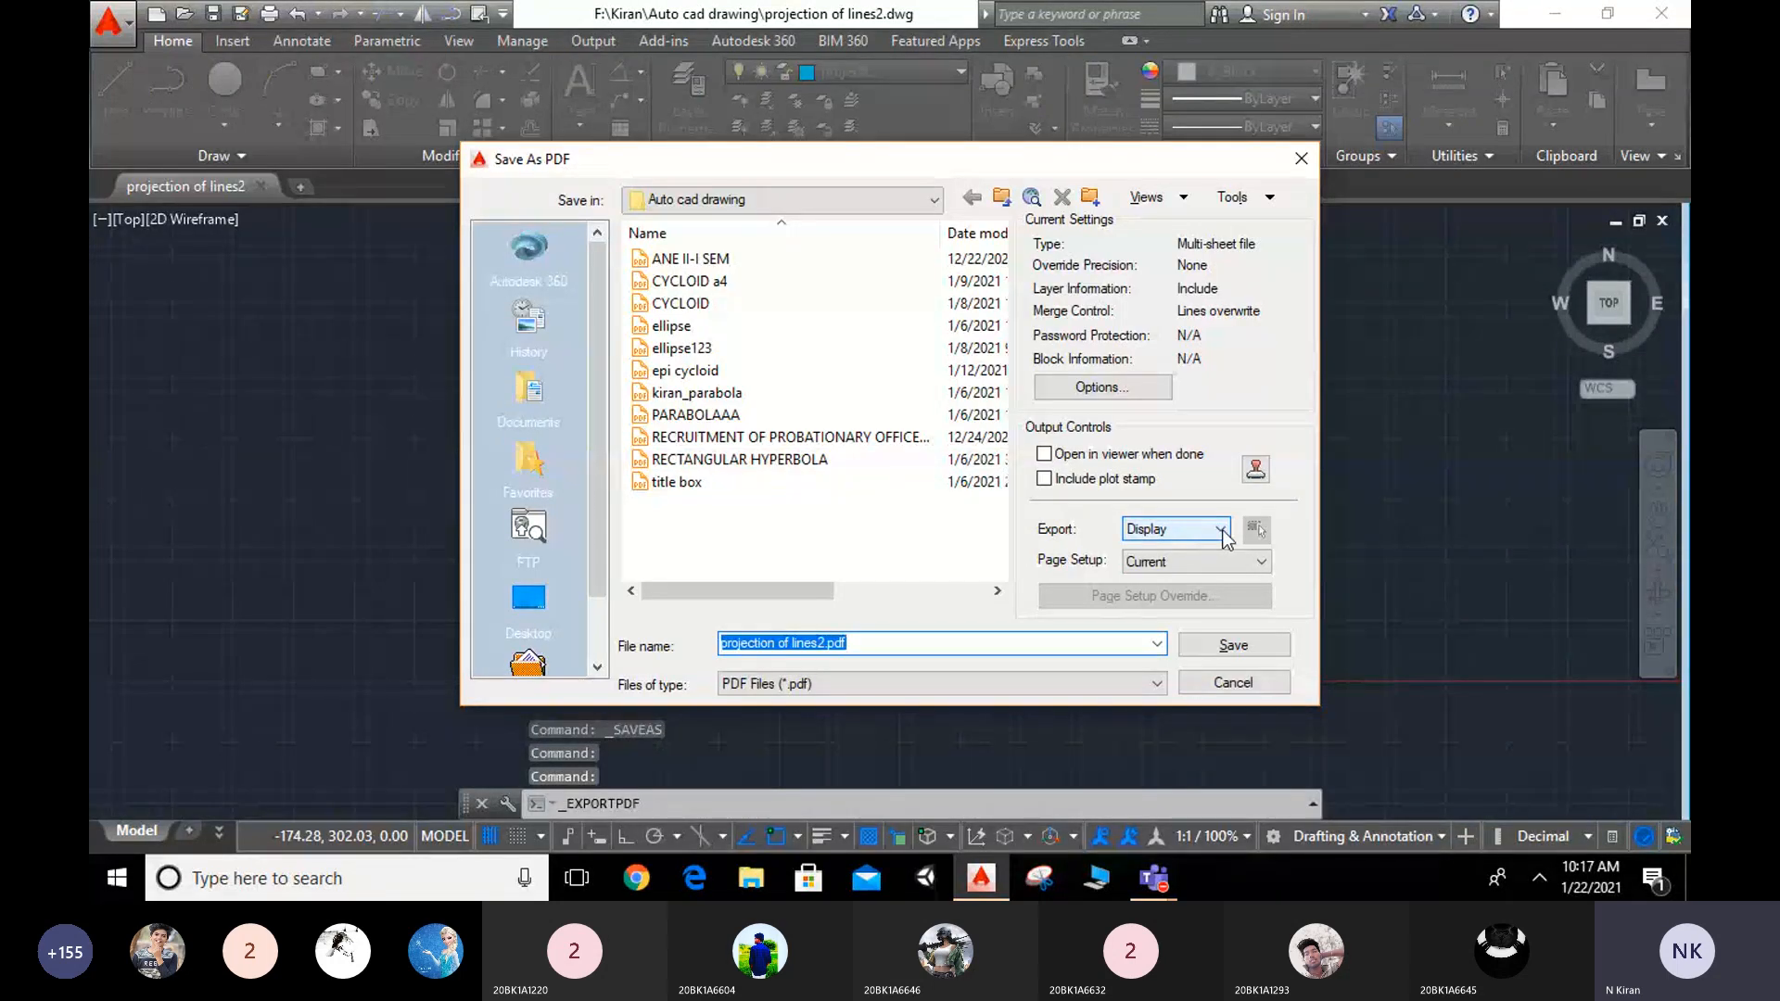
{"action": "left_click", "coordinate": [1220, 529]}
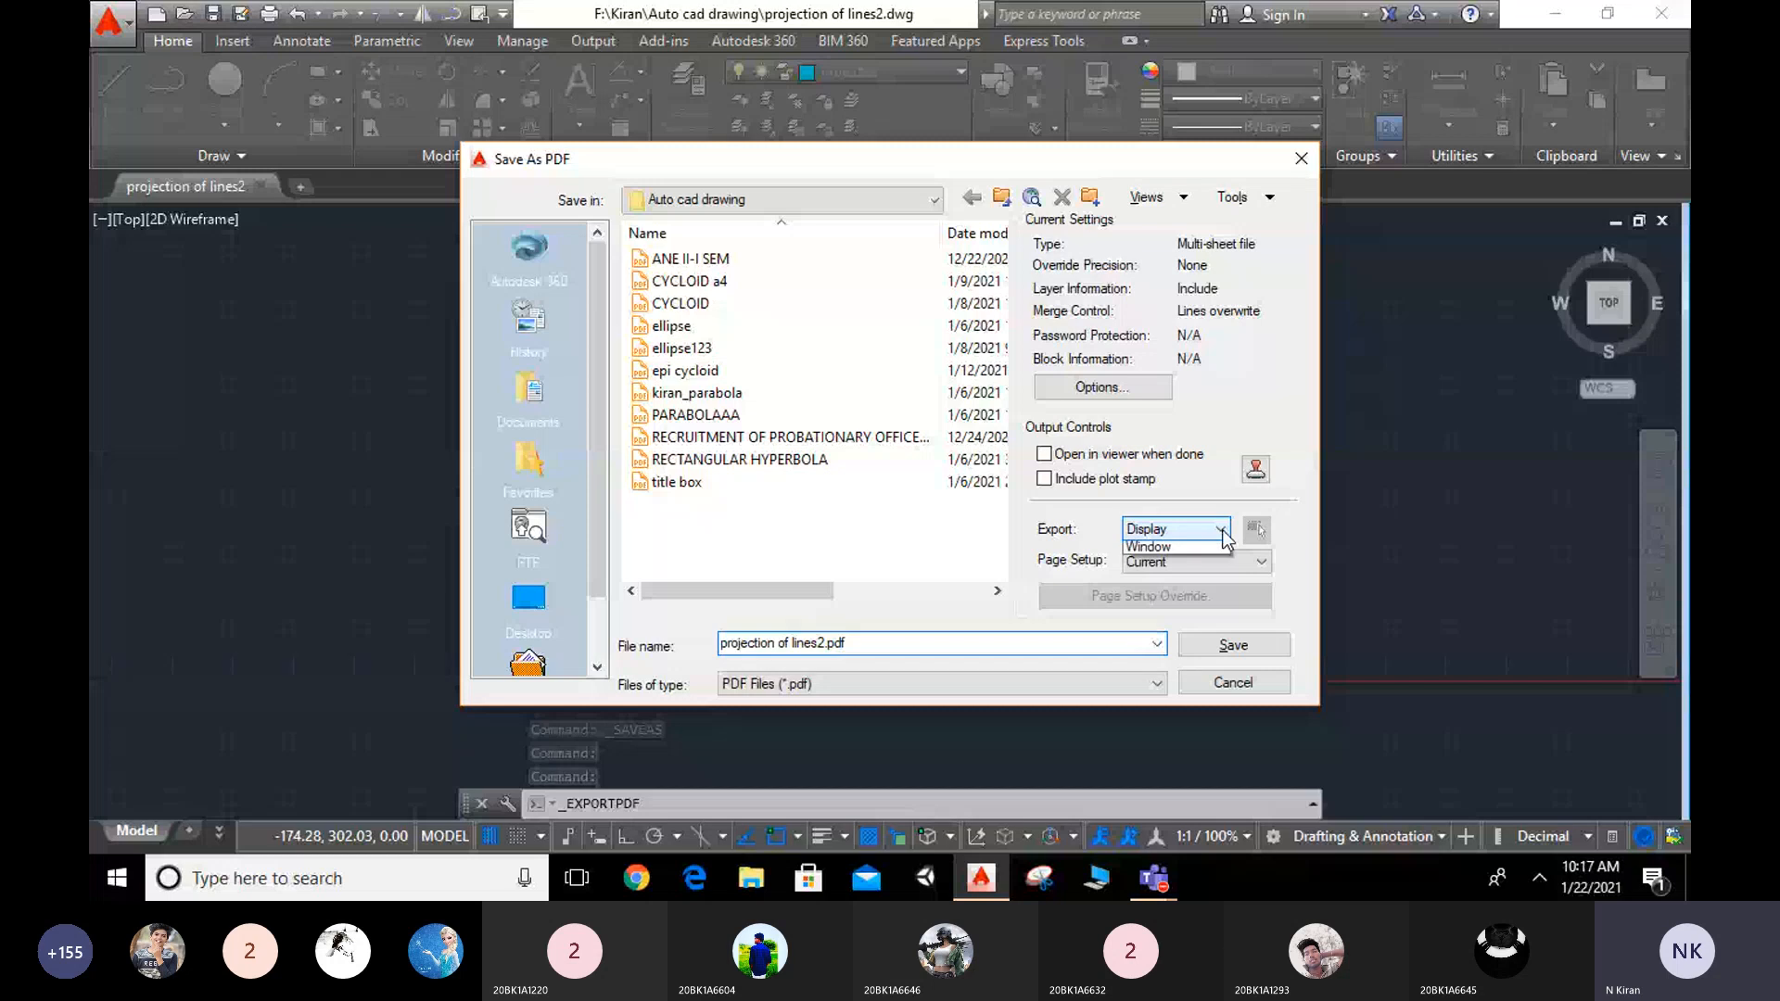
{"action": "left_click", "coordinate": [1164, 565]}
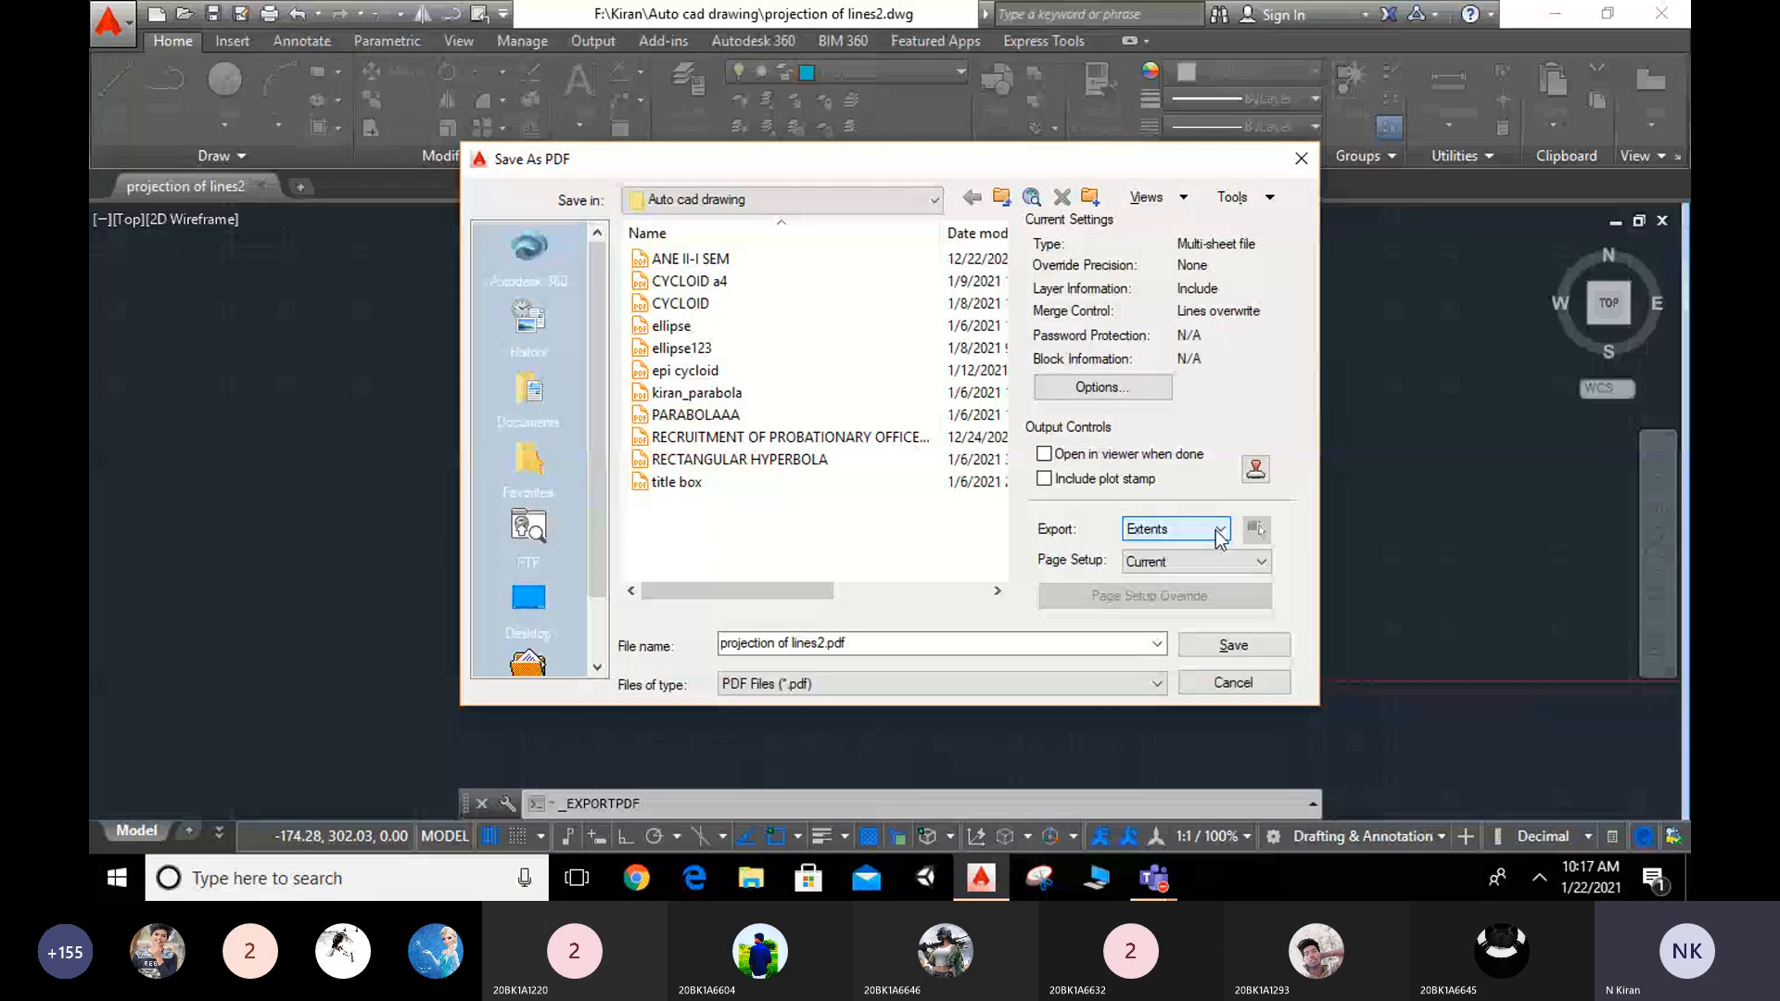
{"action": "left_click", "coordinate": [1215, 530]}
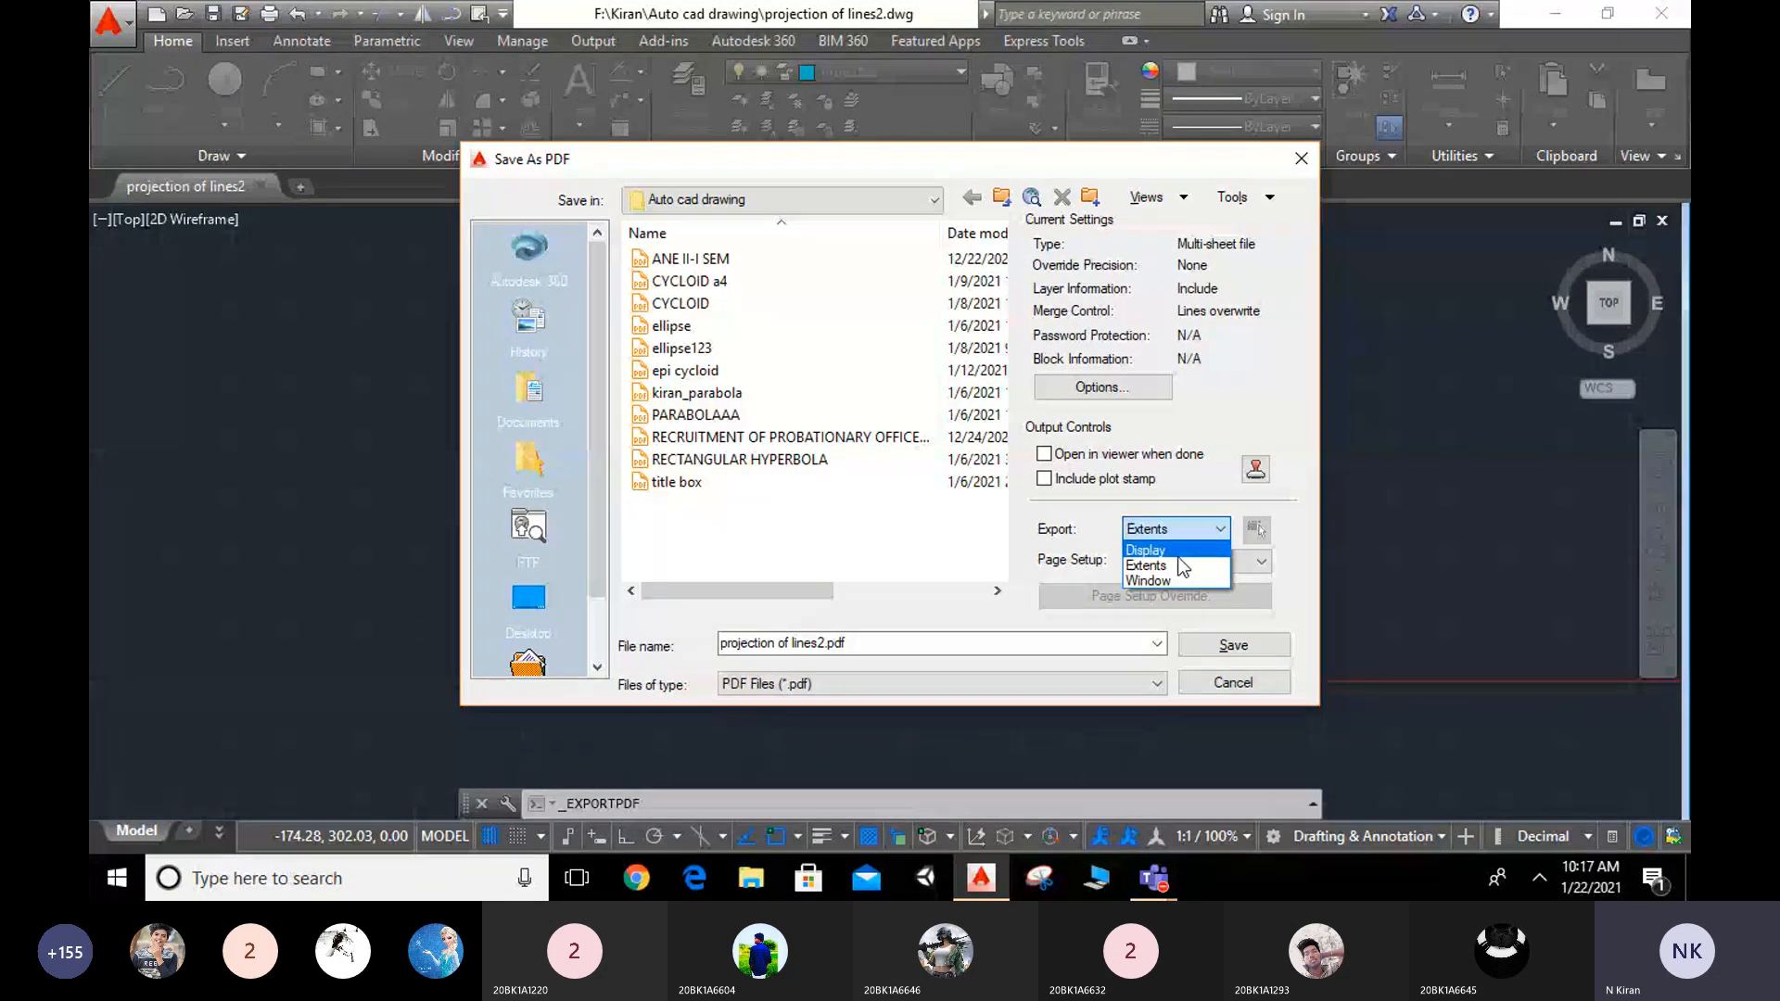
{"action": "left_click", "coordinate": [1168, 565]}
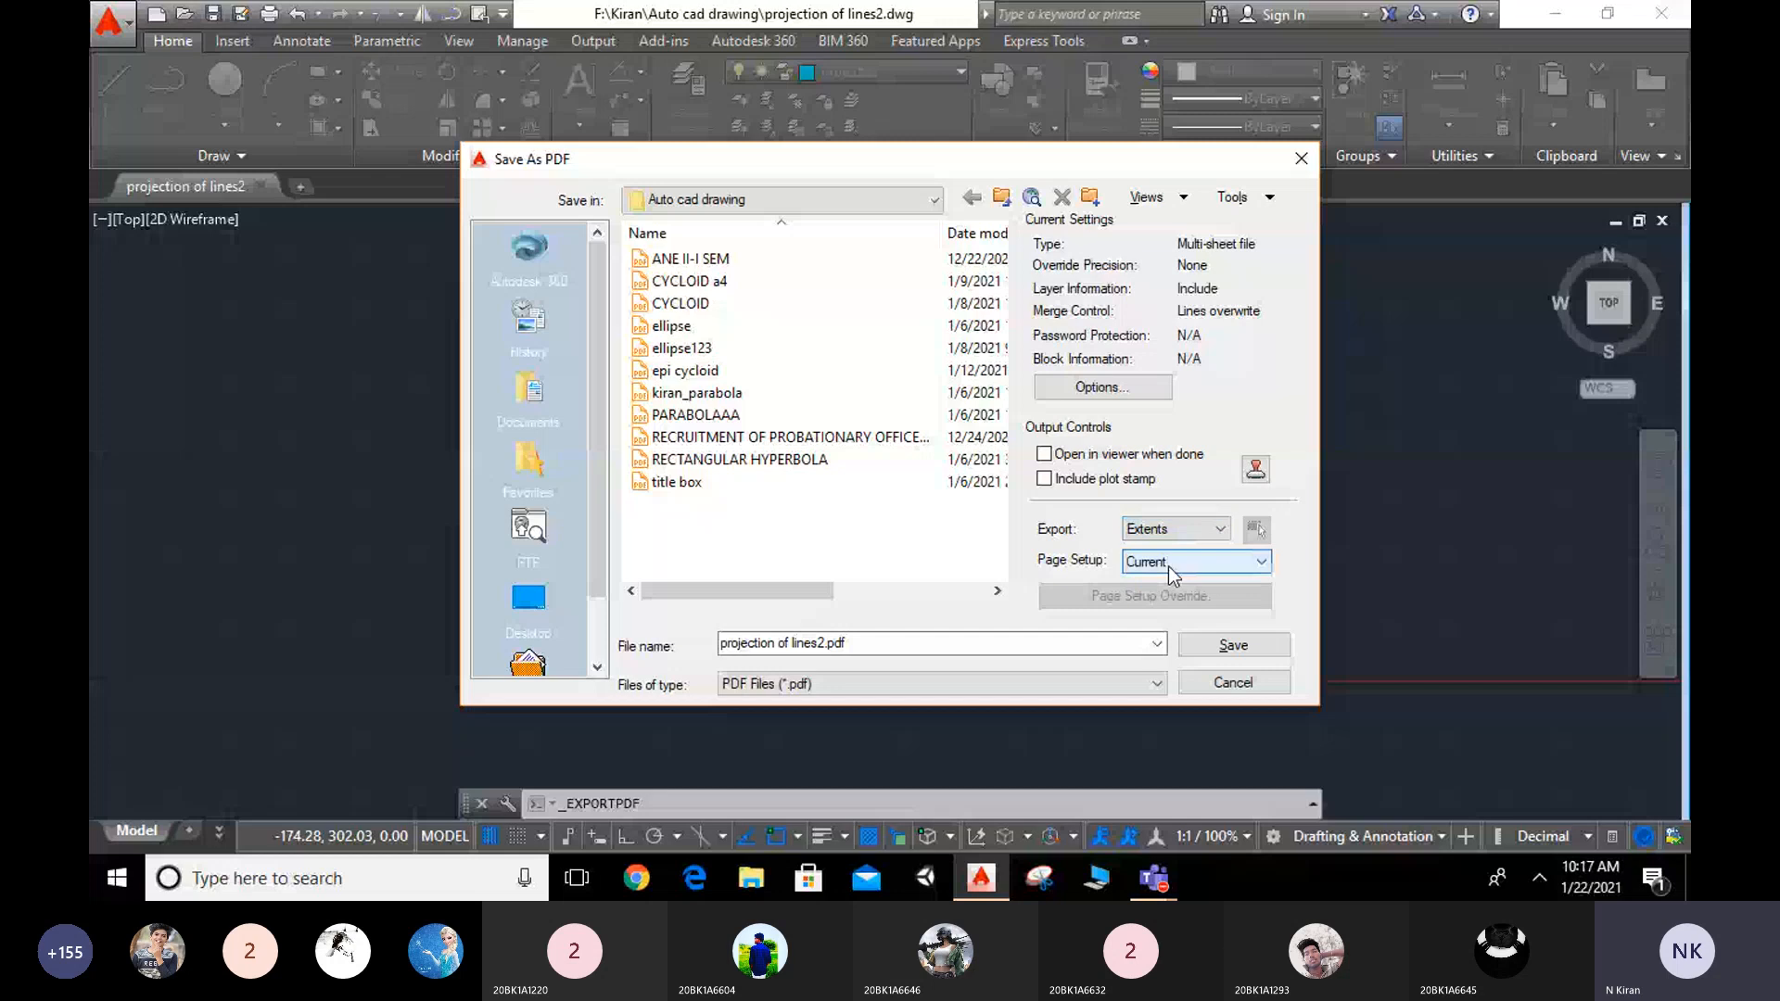
{"action": "left_click", "coordinate": [1221, 651]}
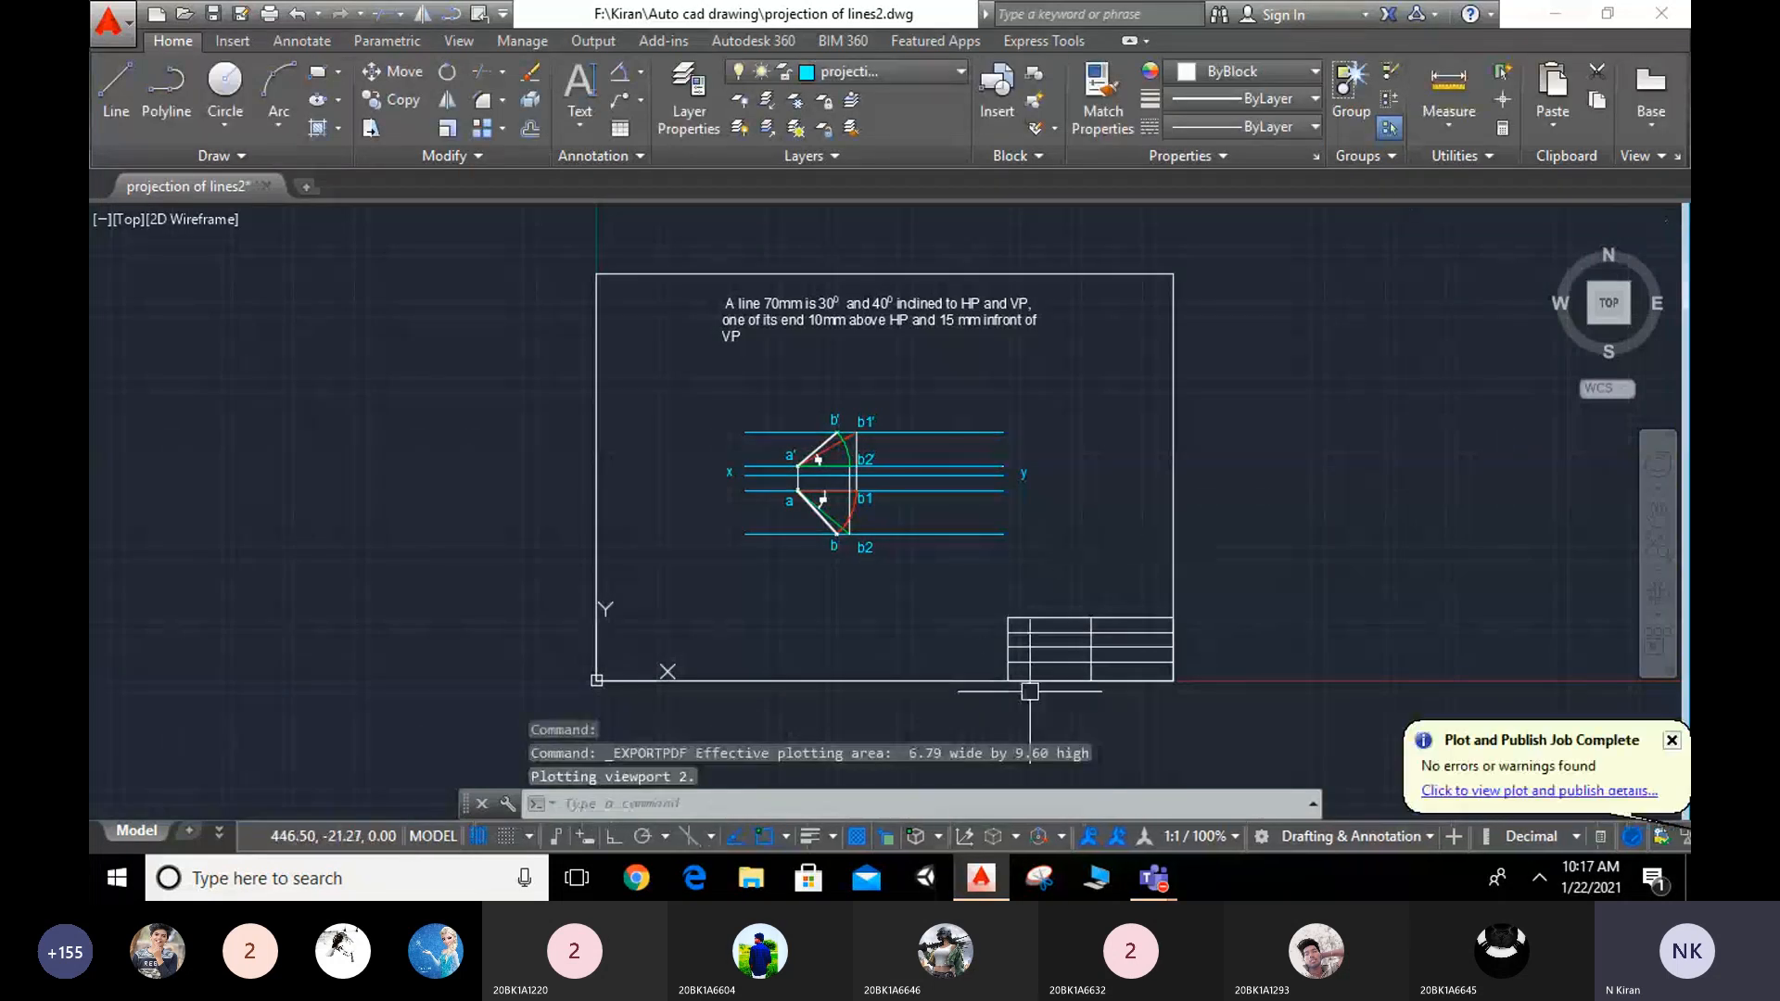
Step: Switch to File Explorer and open the projection of lines2 PDF from the Auto cad drawing folder on drive F
{"action": "scroll", "coordinate": [1054, 655], "scroll_direction": "up", "scroll_amount": 2}
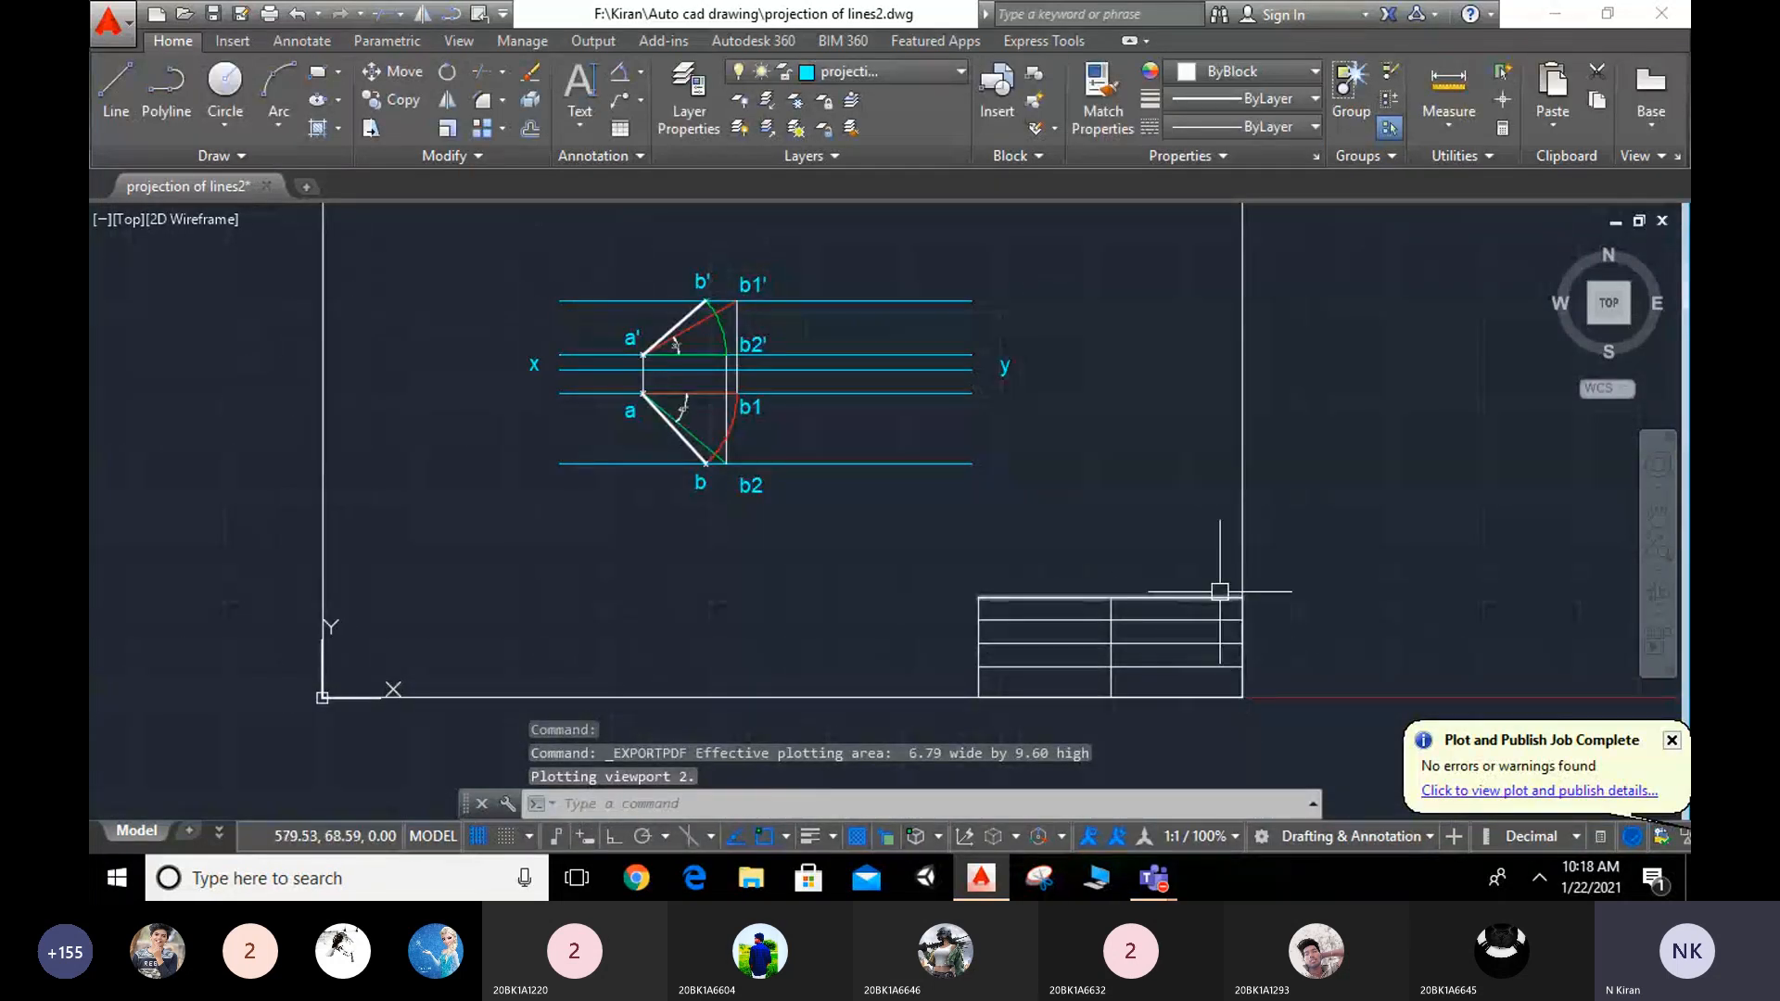
{"action": "left_click", "coordinate": [1554, 16]}
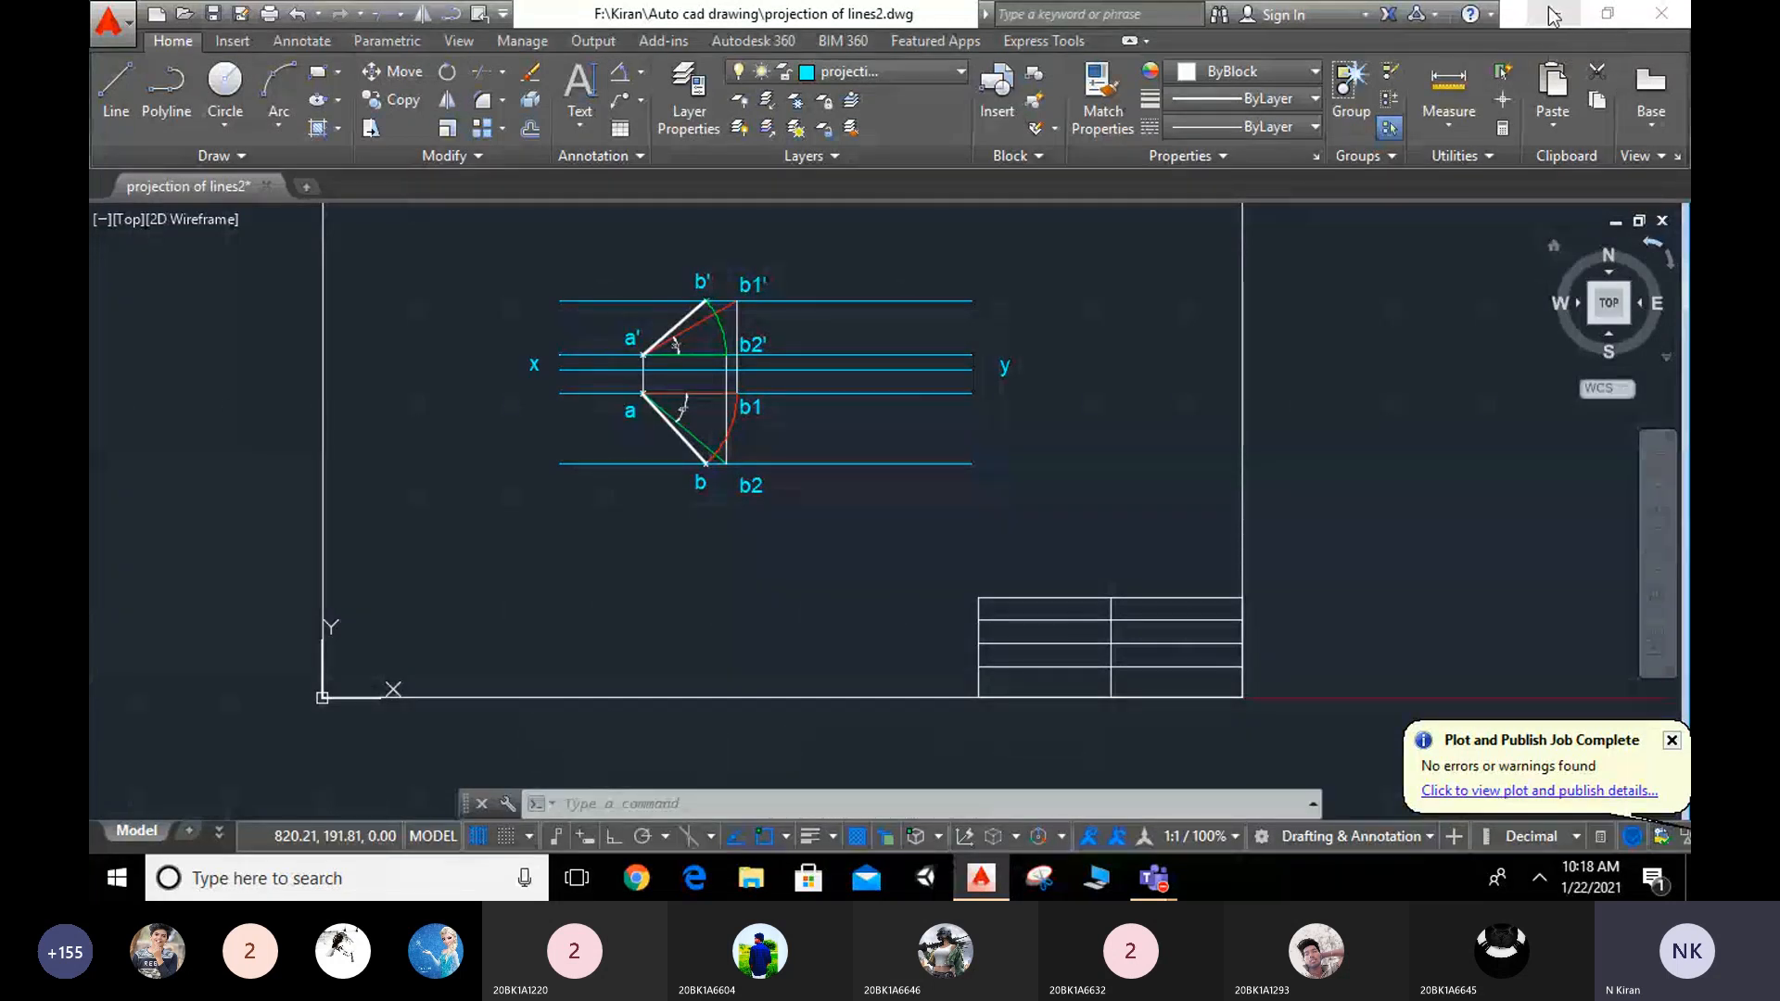
{"action": "left_click", "coordinate": [751, 878]}
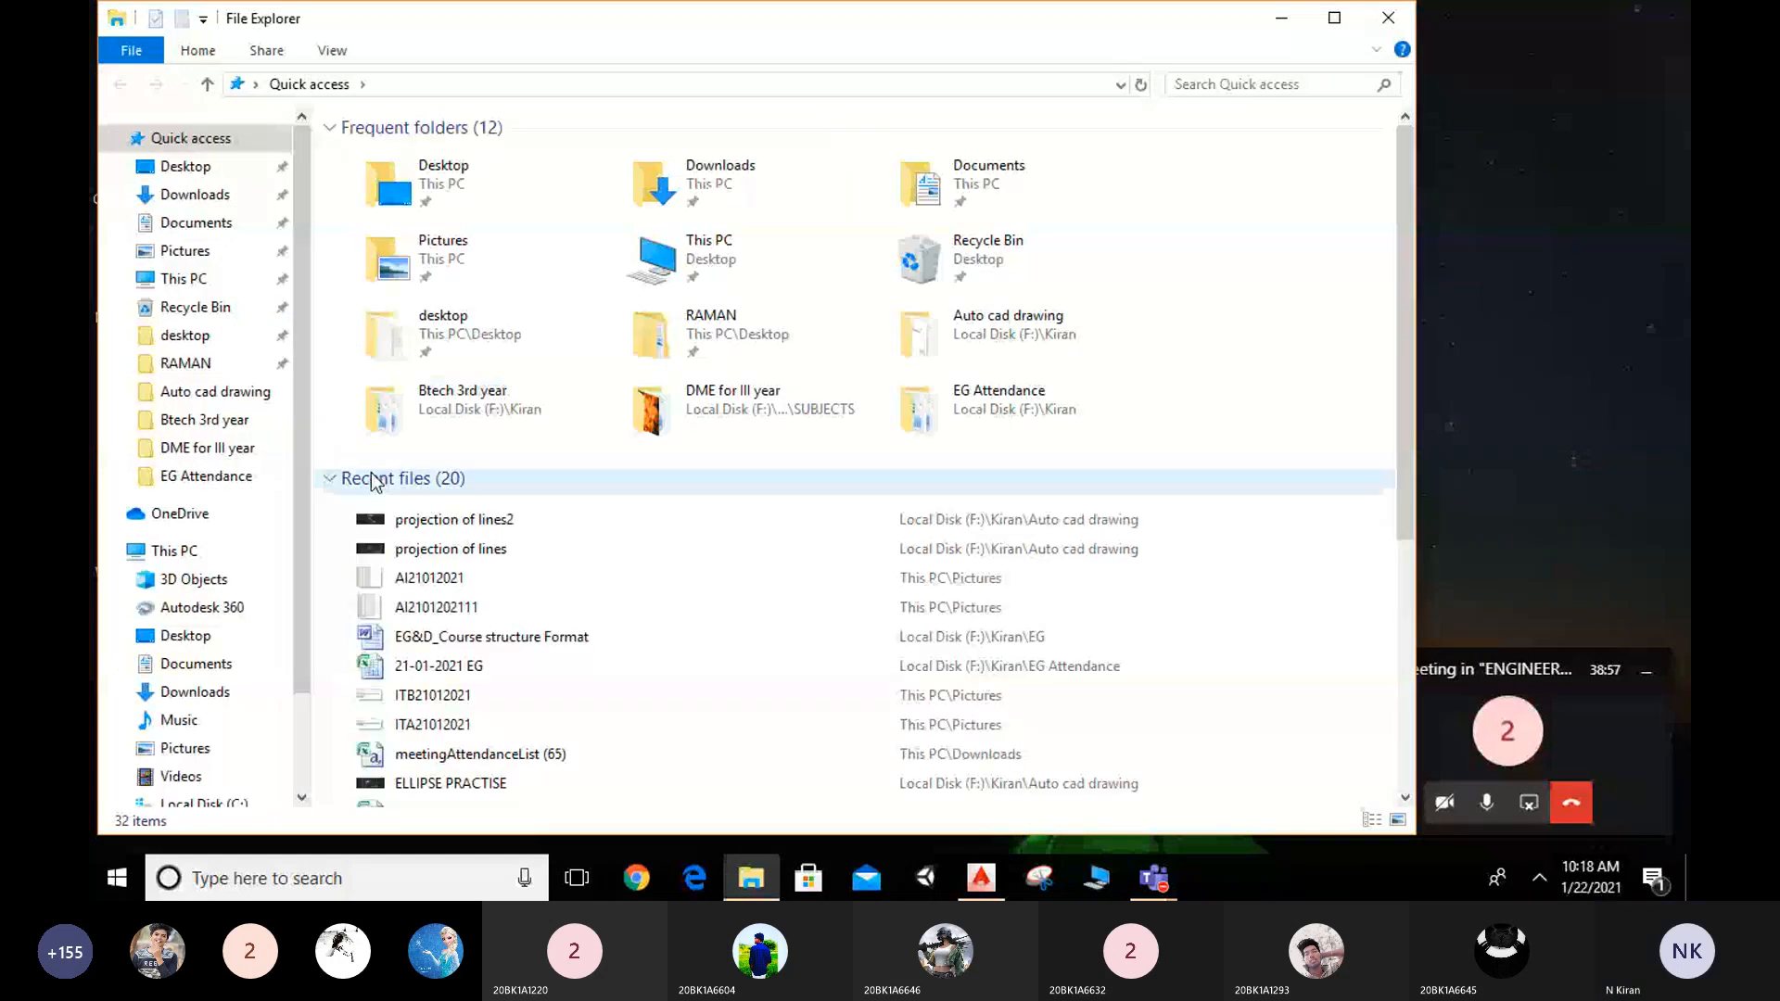
{"action": "scroll", "coordinate": [186, 556], "scroll_direction": "down", "scroll_amount": 2}
{"action": "left_click", "coordinate": [199, 727]}
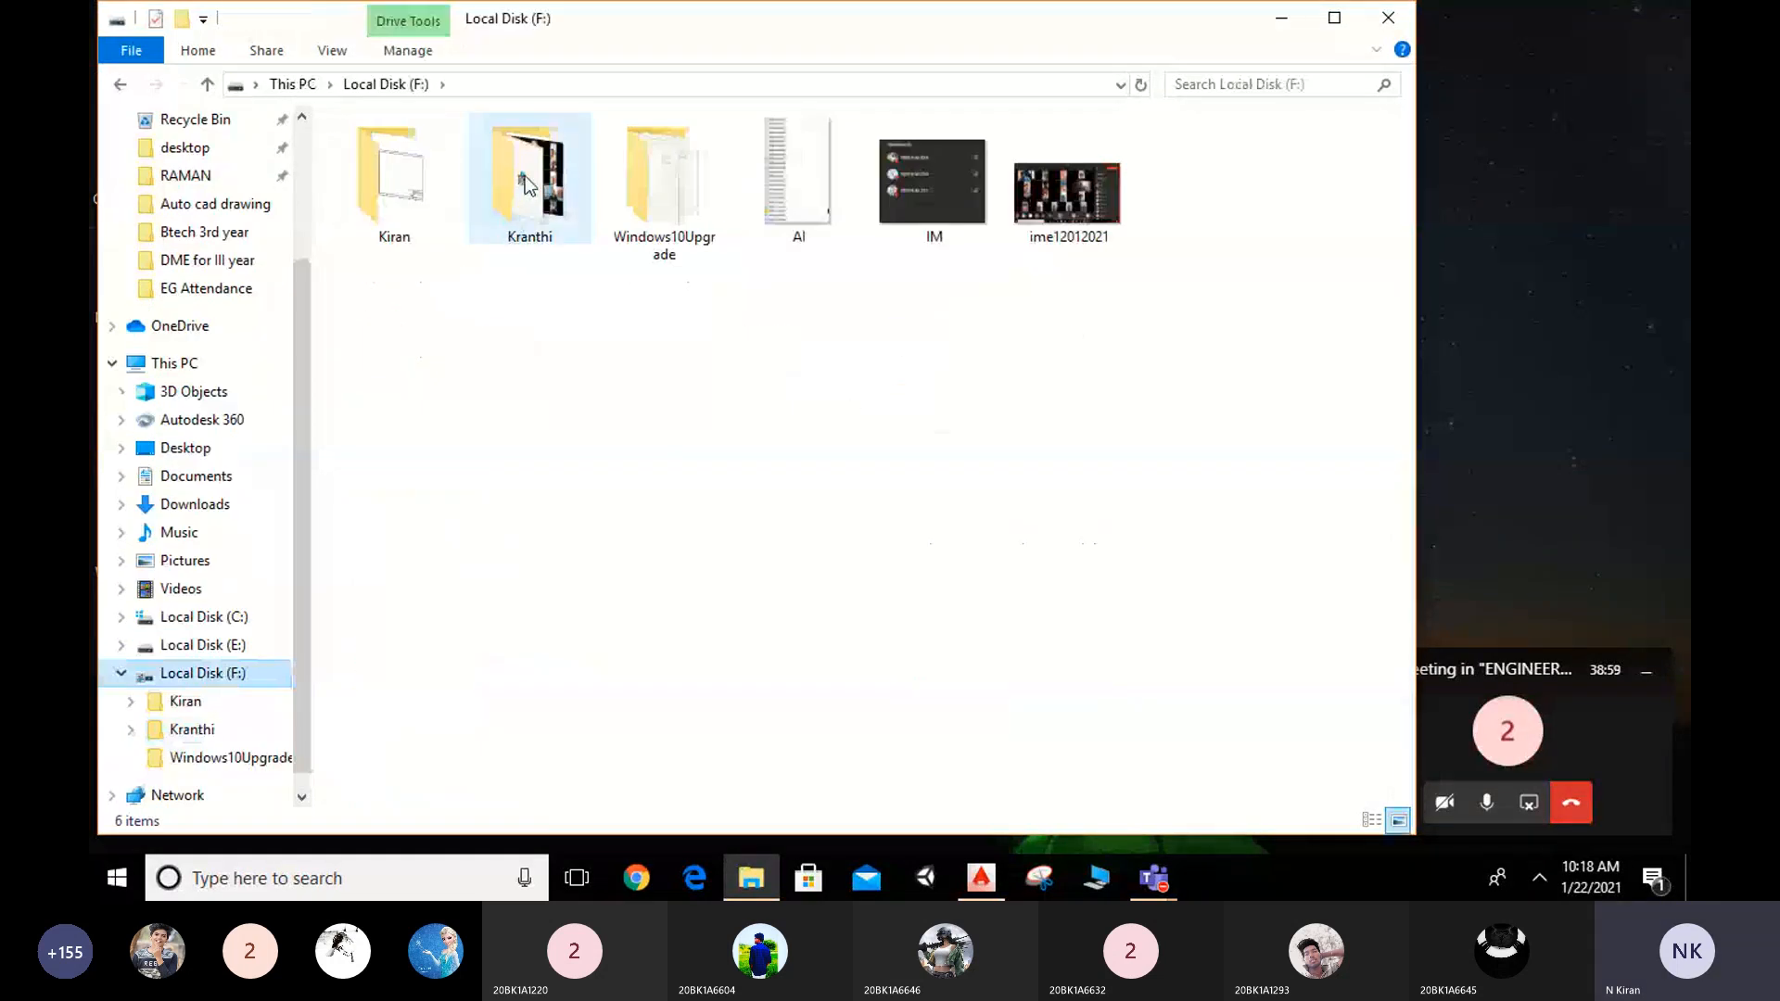
{"action": "double_click", "coordinate": [408, 210]}
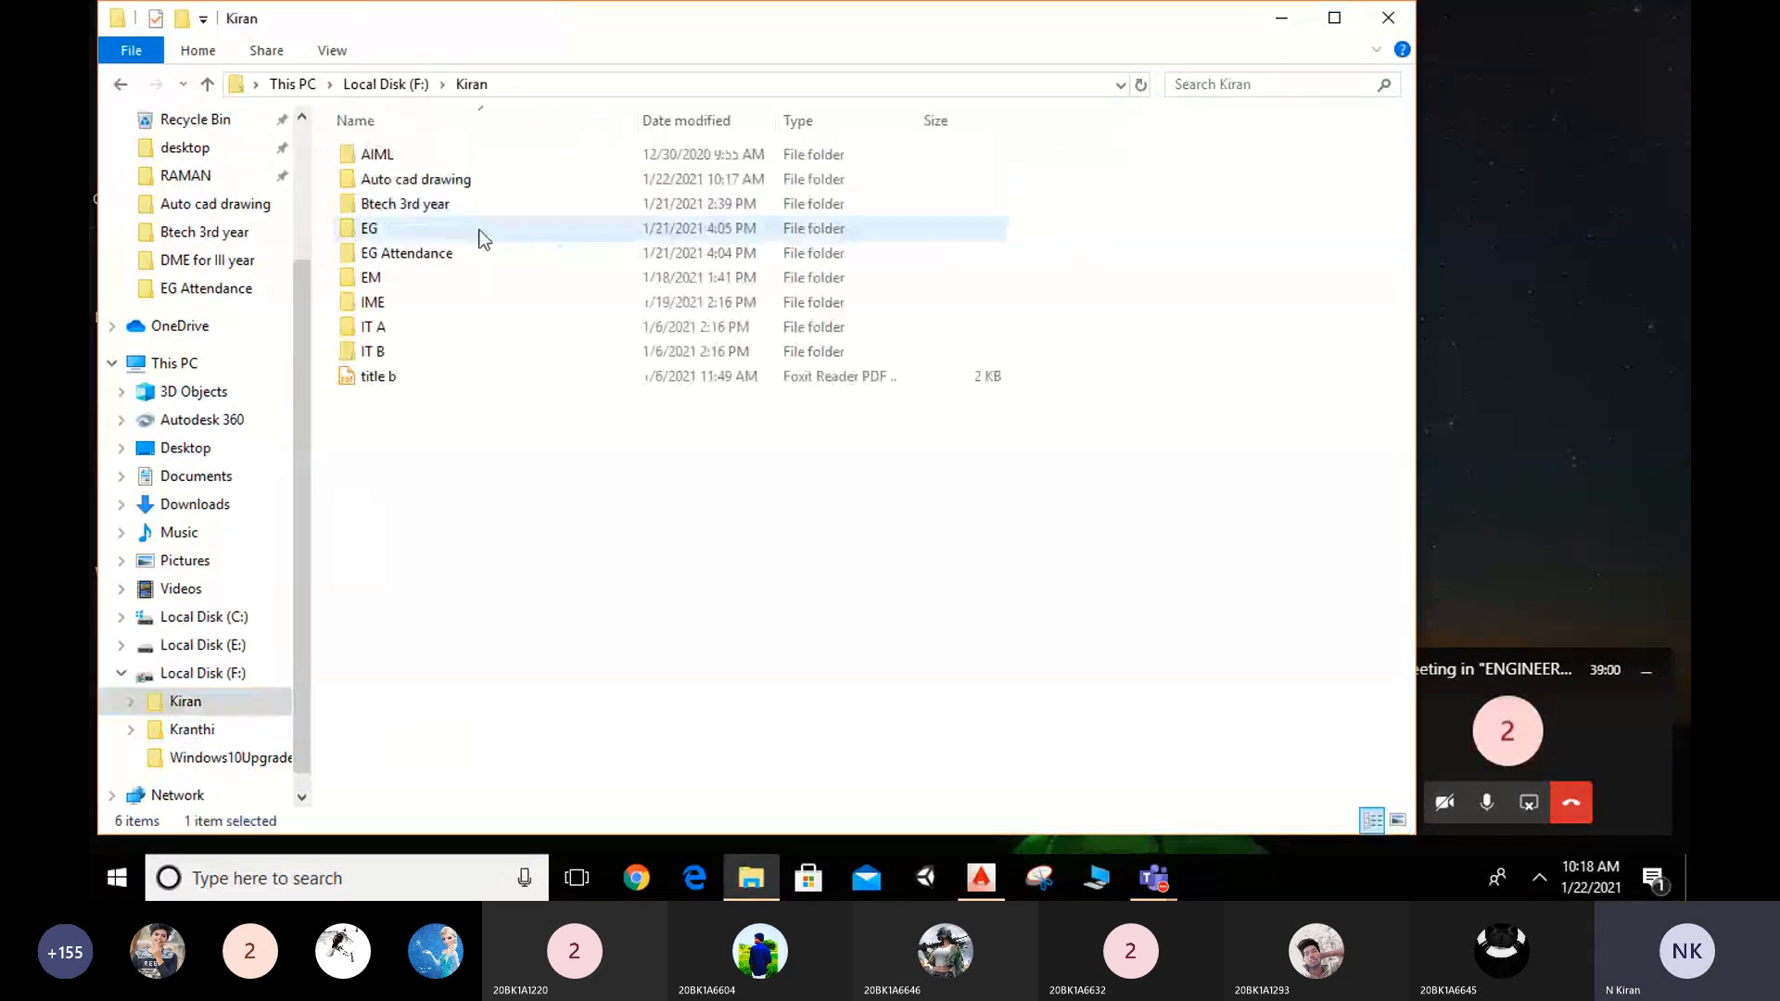
{"action": "double_click", "coordinate": [463, 179]}
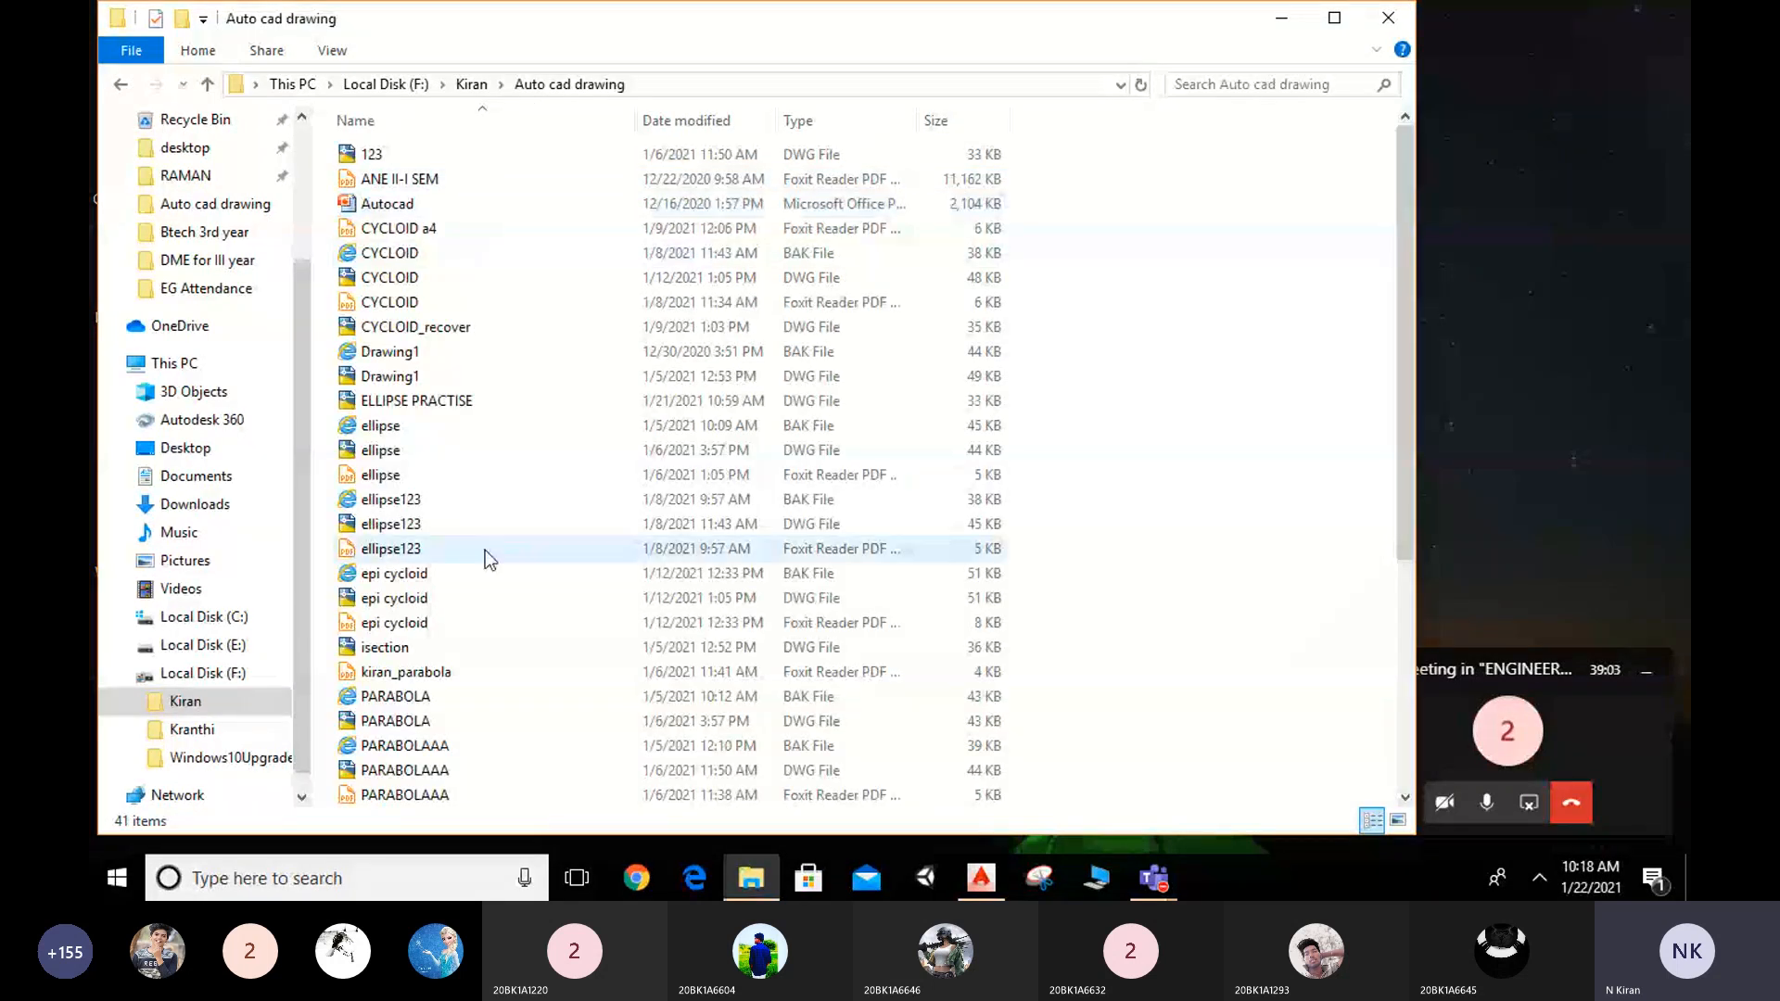
{"action": "scroll", "coordinate": [486, 552], "scroll_direction": "down", "scroll_amount": 2}
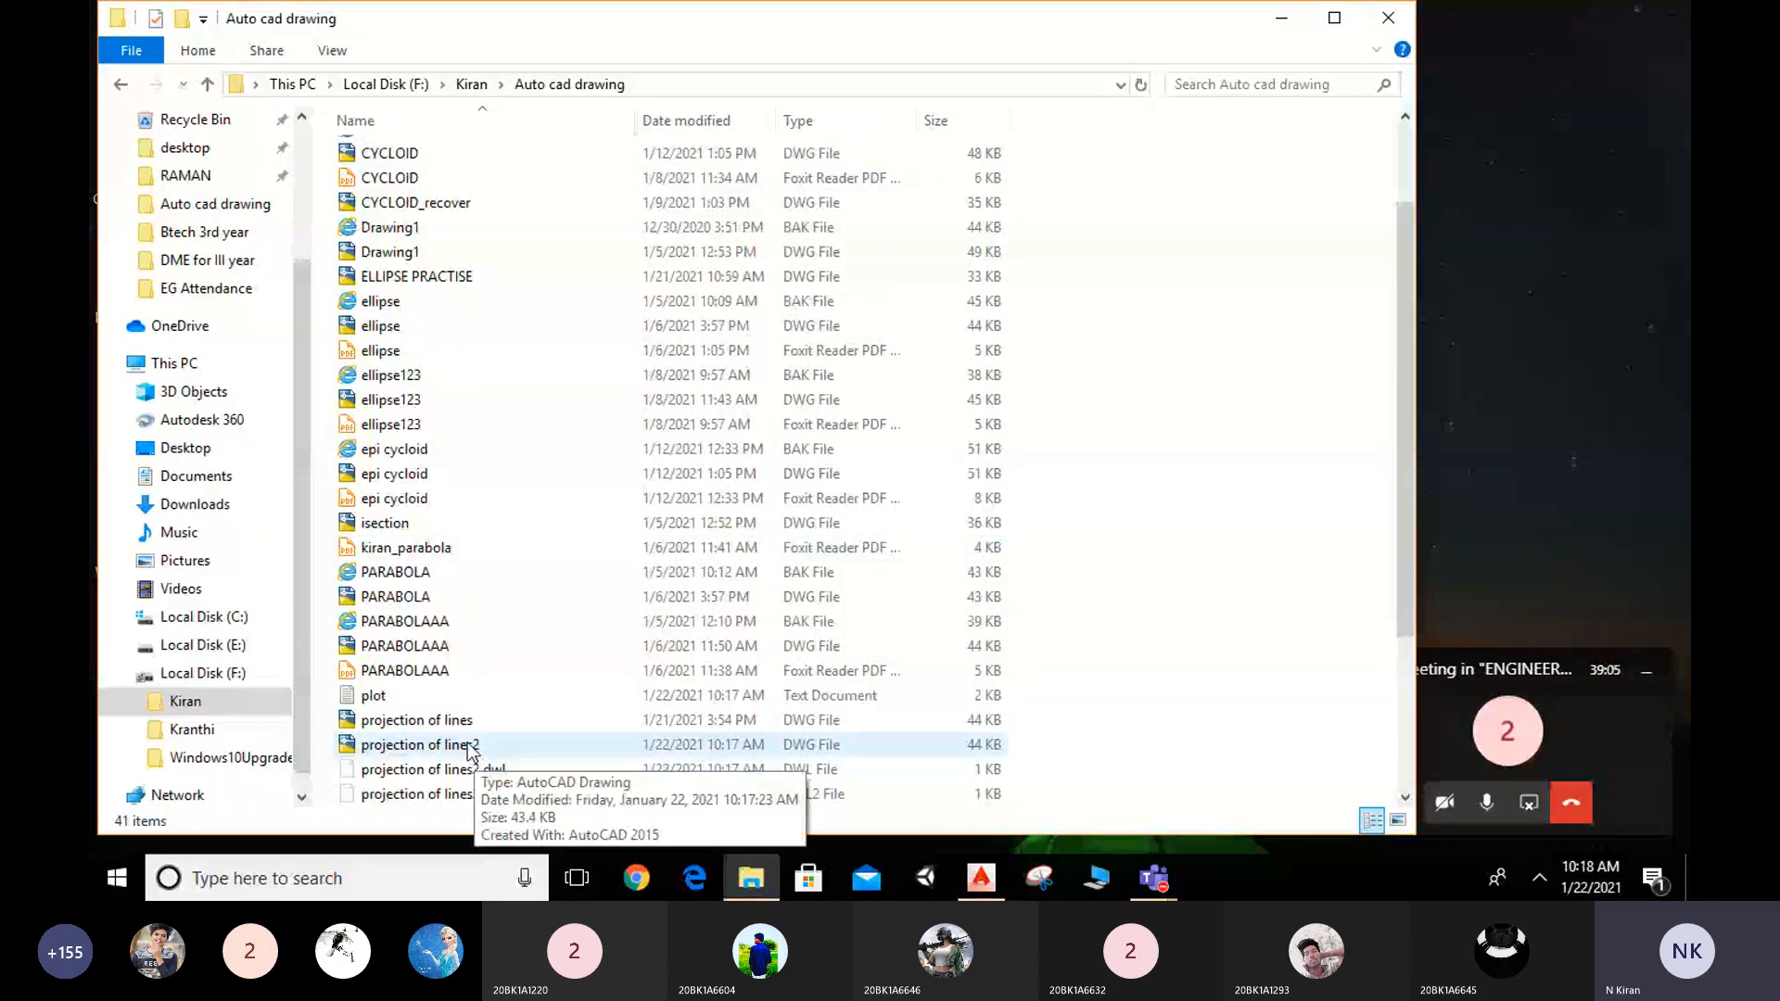
{"action": "scroll", "coordinate": [468, 753], "scroll_direction": "down", "scroll_amount": 1}
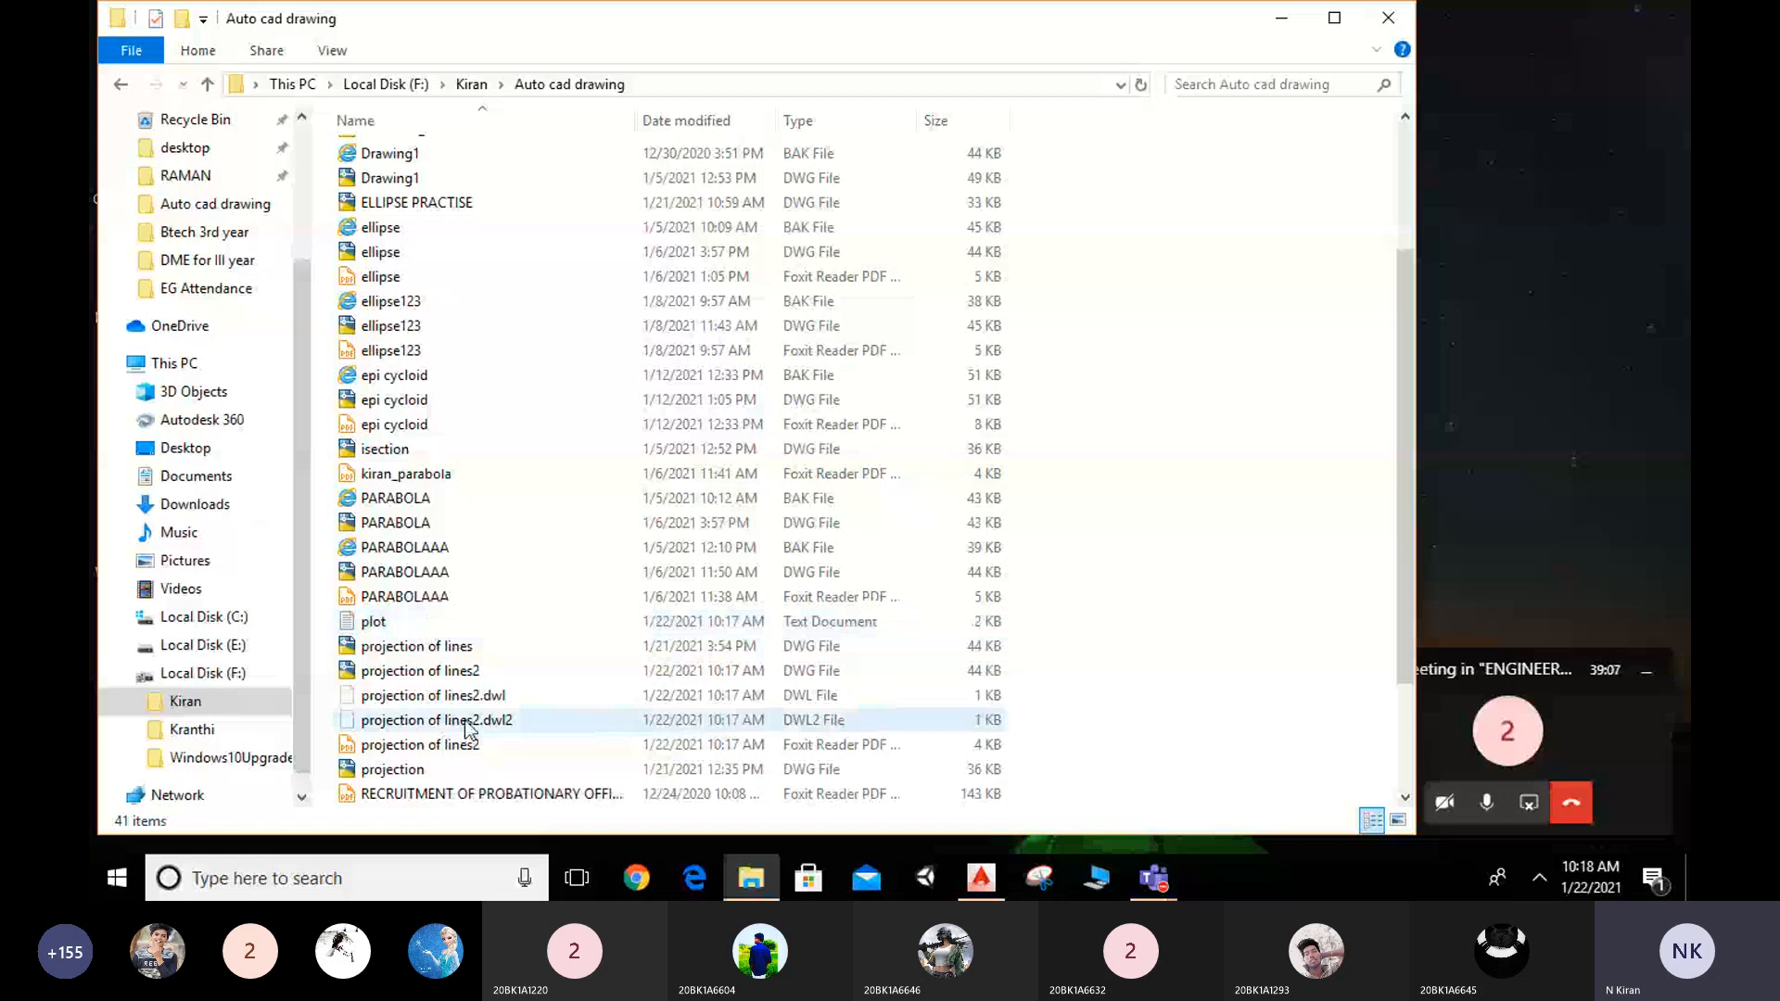
{"action": "double_click", "coordinate": [444, 753]}
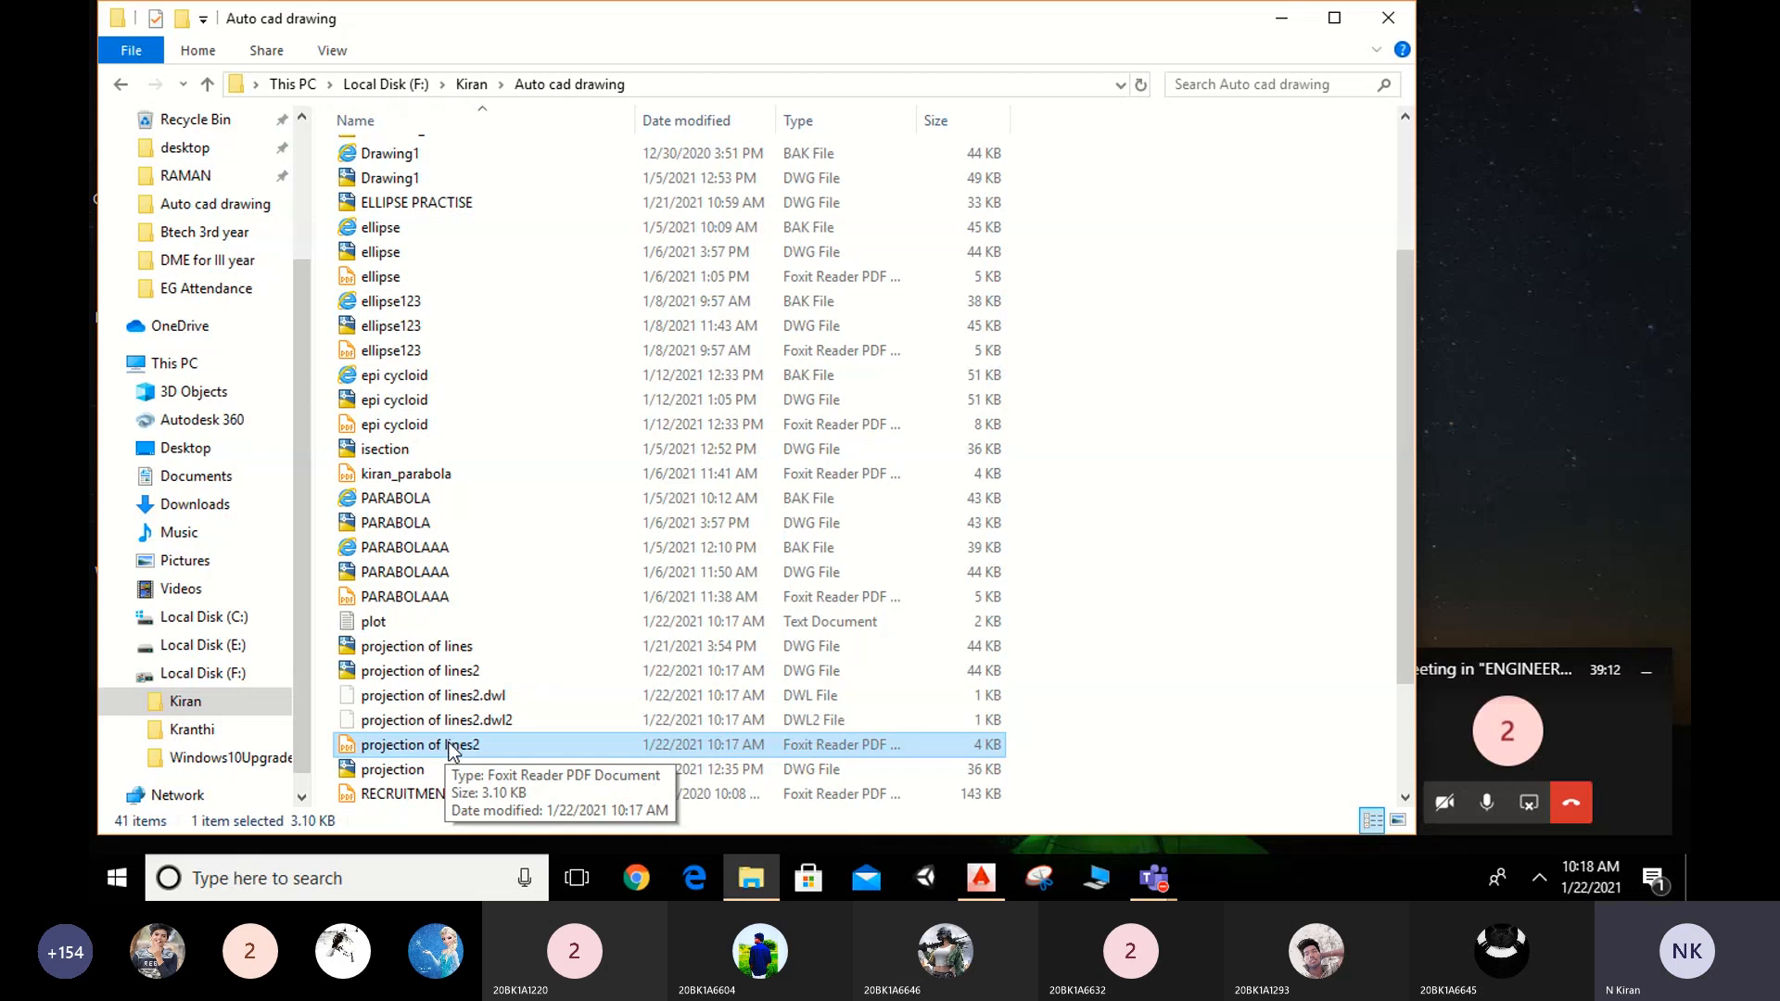
Step: Check the exported PDF page from the problem statement down to the title block, minimize it and return to AutoCAD
{"action": "scroll", "coordinate": [862, 567], "scroll_direction": "down", "scroll_amount": 3}
{"action": "scroll", "coordinate": [890, 564], "scroll_direction": "up", "scroll_amount": 3}
{"action": "scroll", "coordinate": [901, 570], "scroll_direction": "down", "scroll_amount": 3}
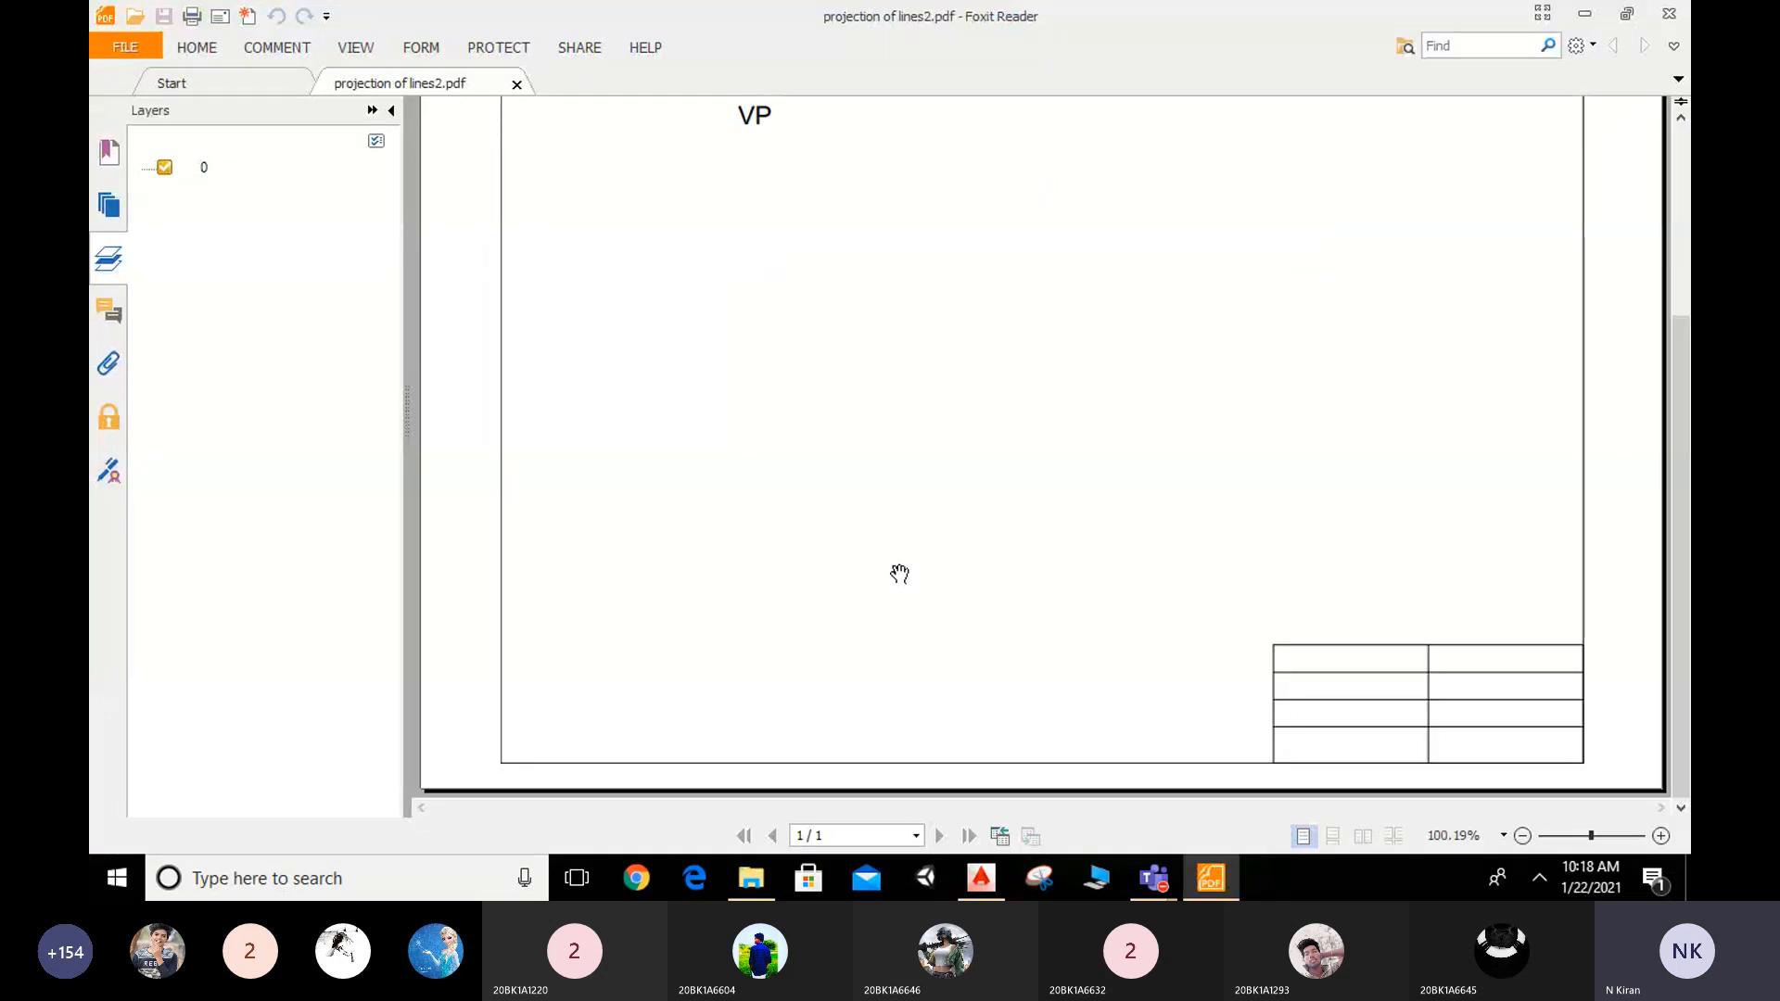
{"action": "scroll", "coordinate": [899, 573], "scroll_direction": "up", "scroll_amount": 3}
{"action": "scroll", "coordinate": [899, 576], "scroll_direction": "down", "scroll_amount": 3}
{"action": "scroll", "coordinate": [897, 580], "scroll_direction": "up", "scroll_amount": 4}
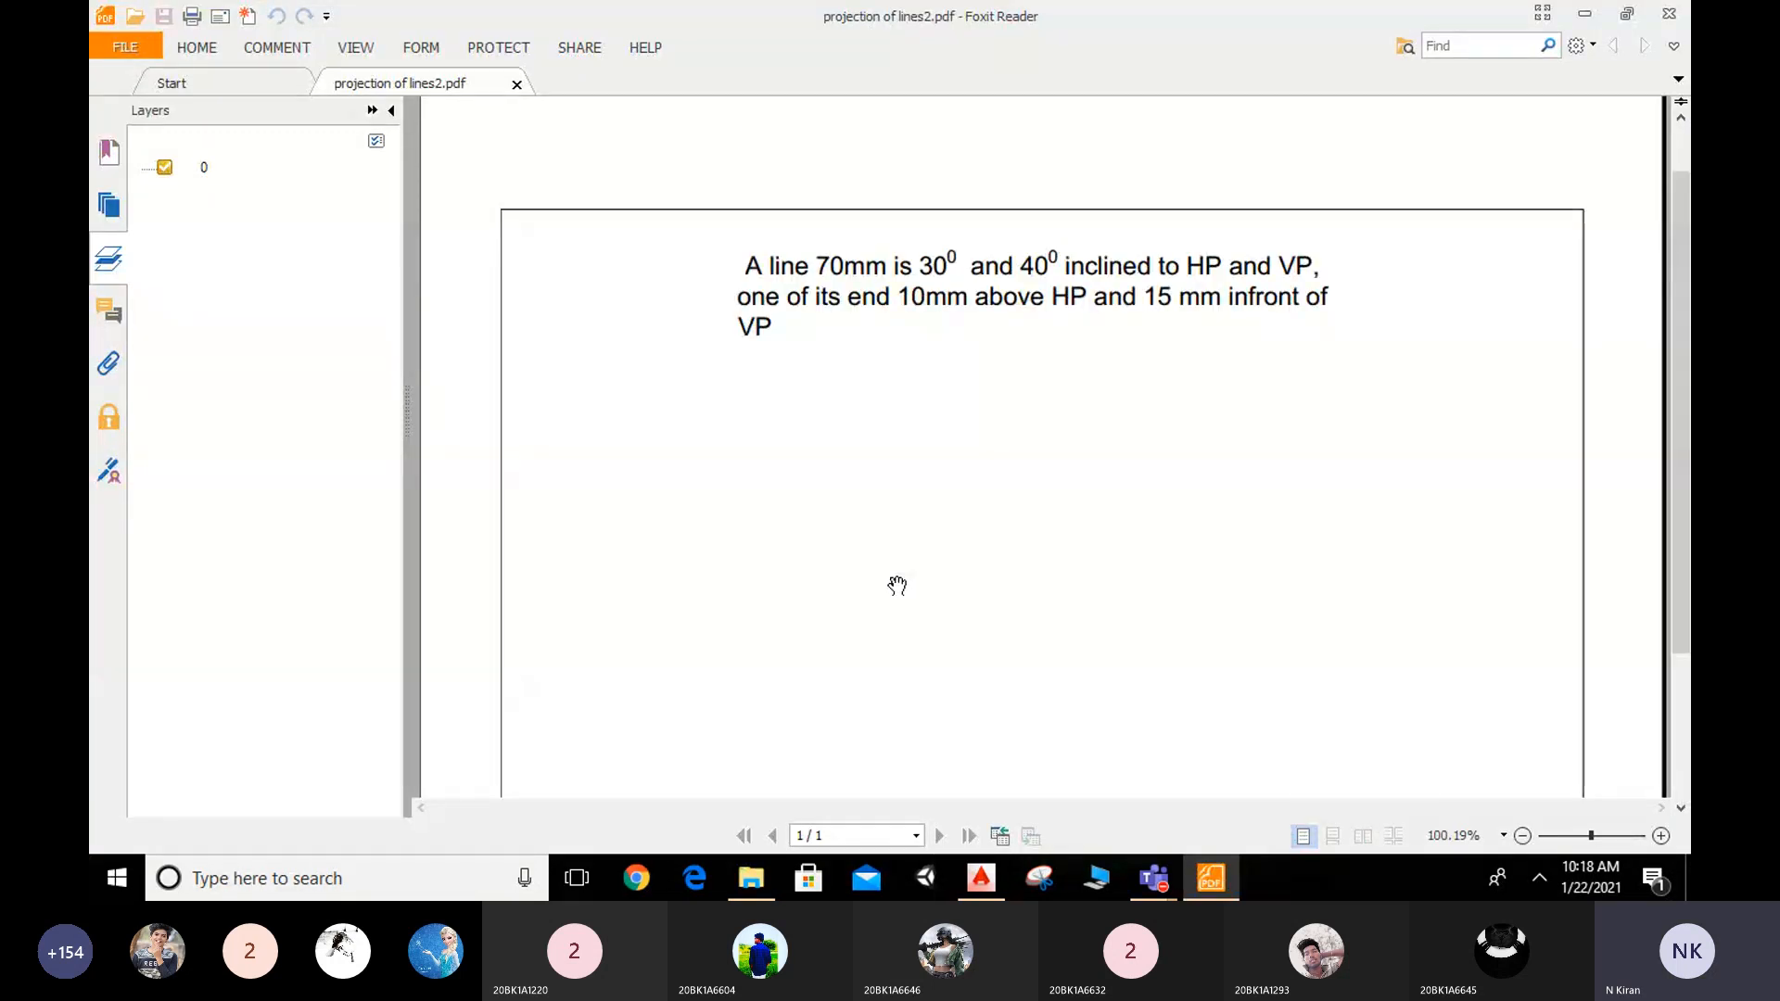
{"action": "scroll", "coordinate": [897, 586], "scroll_direction": "down", "scroll_amount": 3}
{"action": "scroll", "coordinate": [891, 588], "scroll_direction": "up", "scroll_amount": 4}
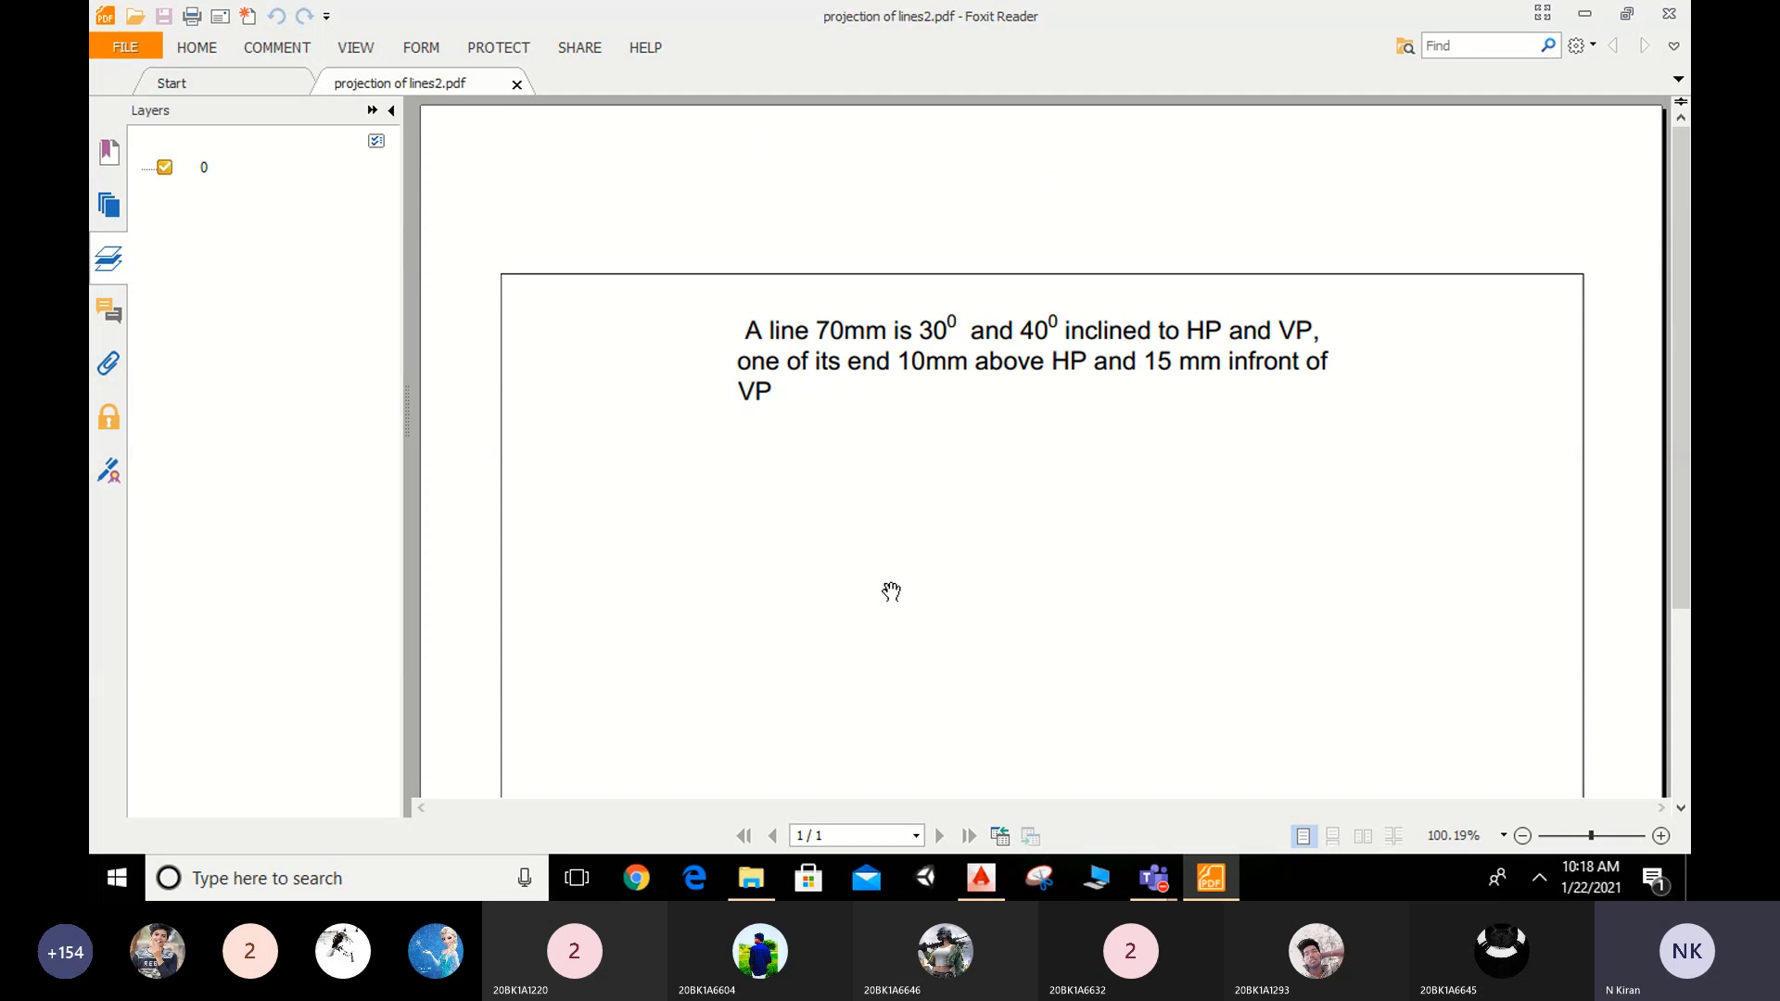
{"action": "scroll", "coordinate": [890, 591], "scroll_direction": "down", "scroll_amount": 3}
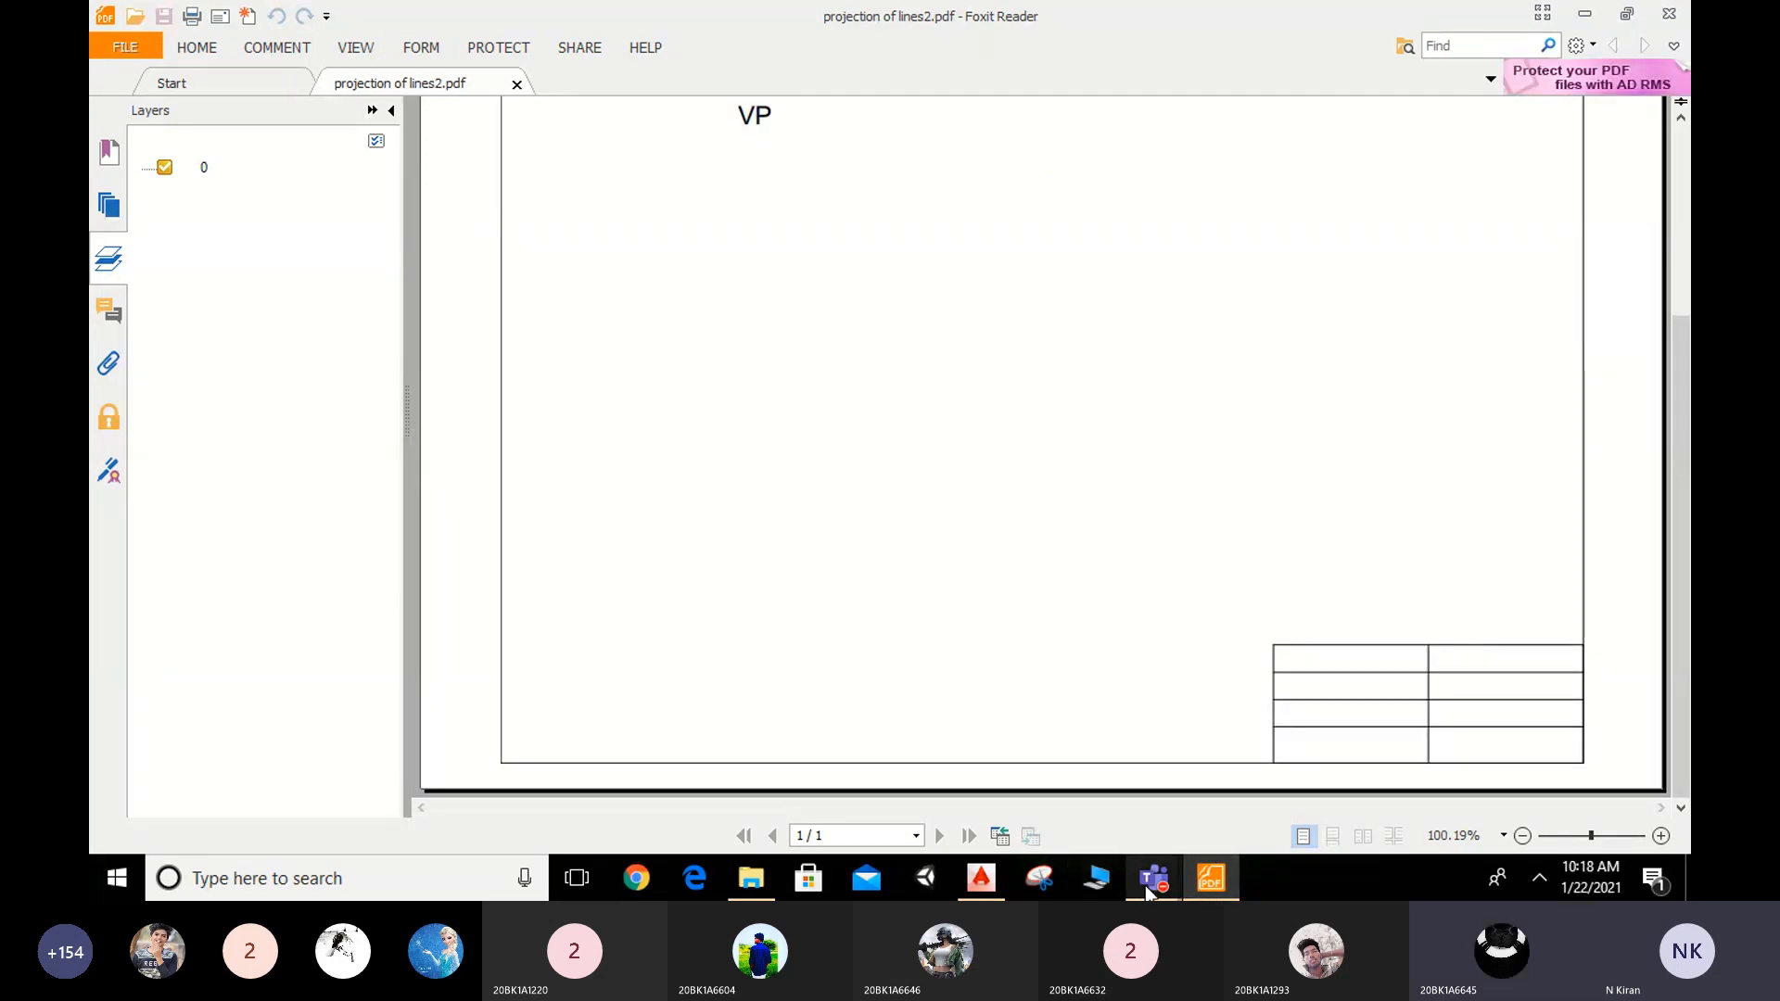
{"action": "scroll", "coordinate": [1283, 421], "scroll_direction": "up", "scroll_amount": 3}
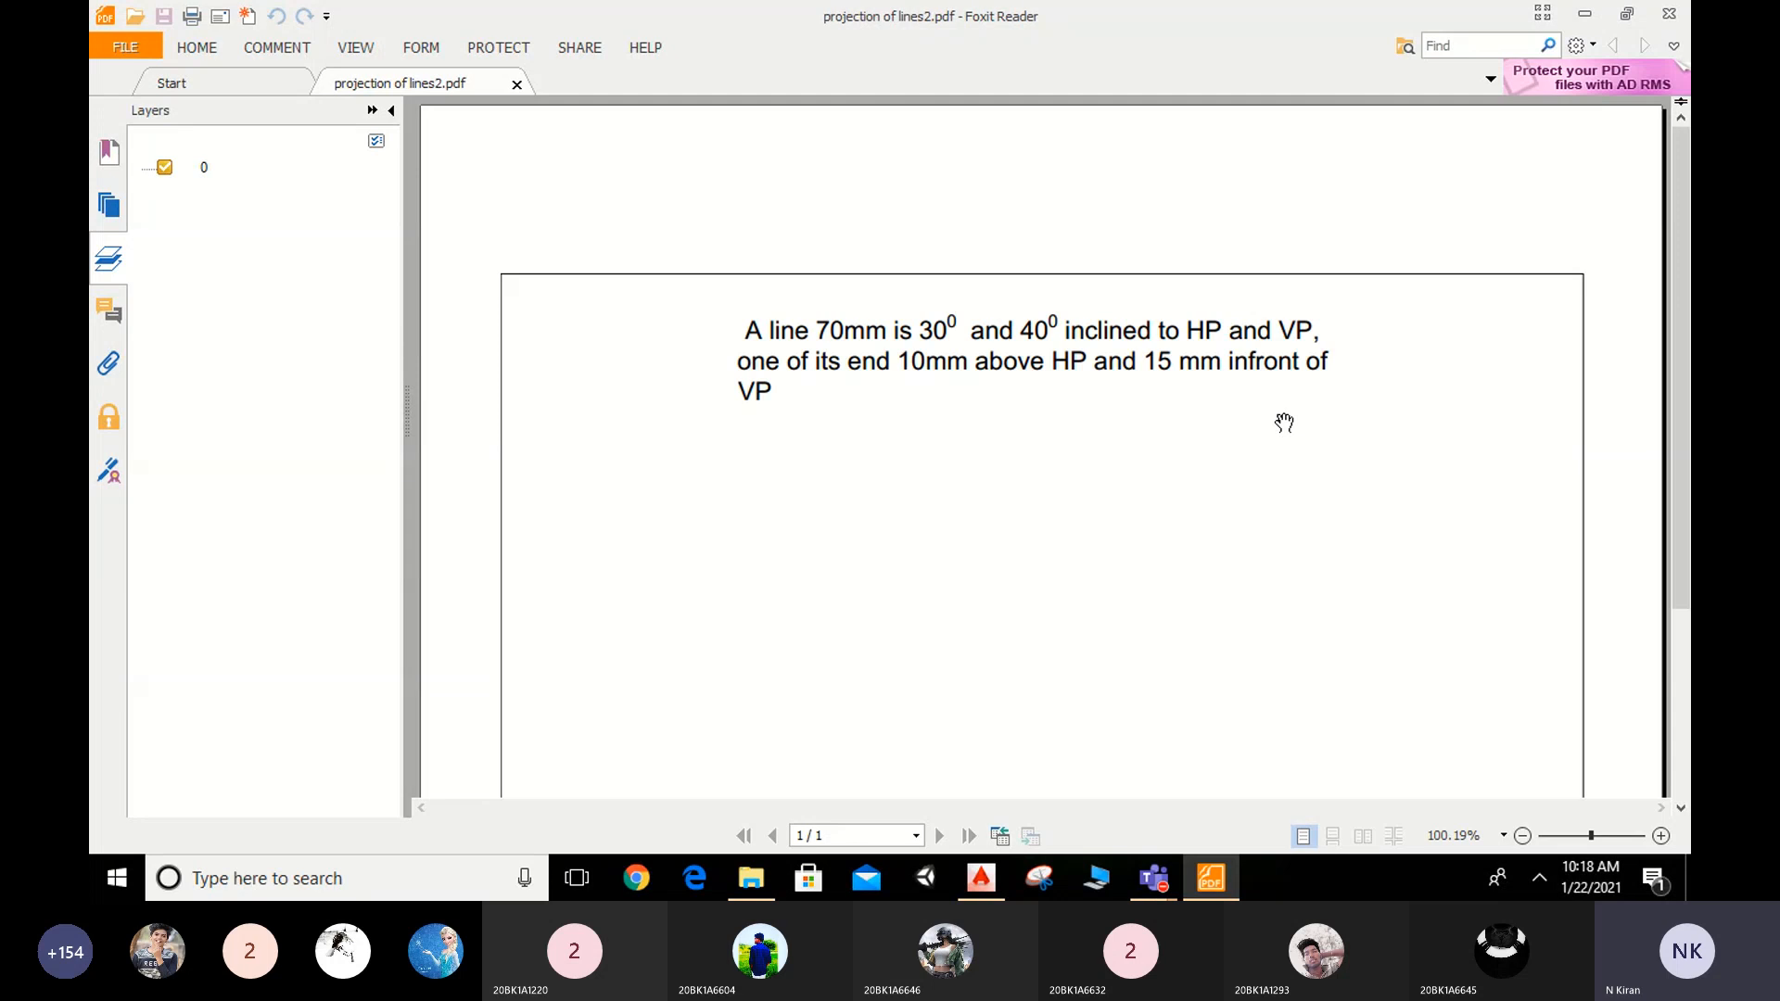
{"action": "scroll", "coordinate": [1296, 417], "scroll_direction": "down", "scroll_amount": 3}
{"action": "scroll", "coordinate": [1296, 416], "scroll_direction": "up", "scroll_amount": 2}
{"action": "left_click", "coordinate": [1589, 13]}
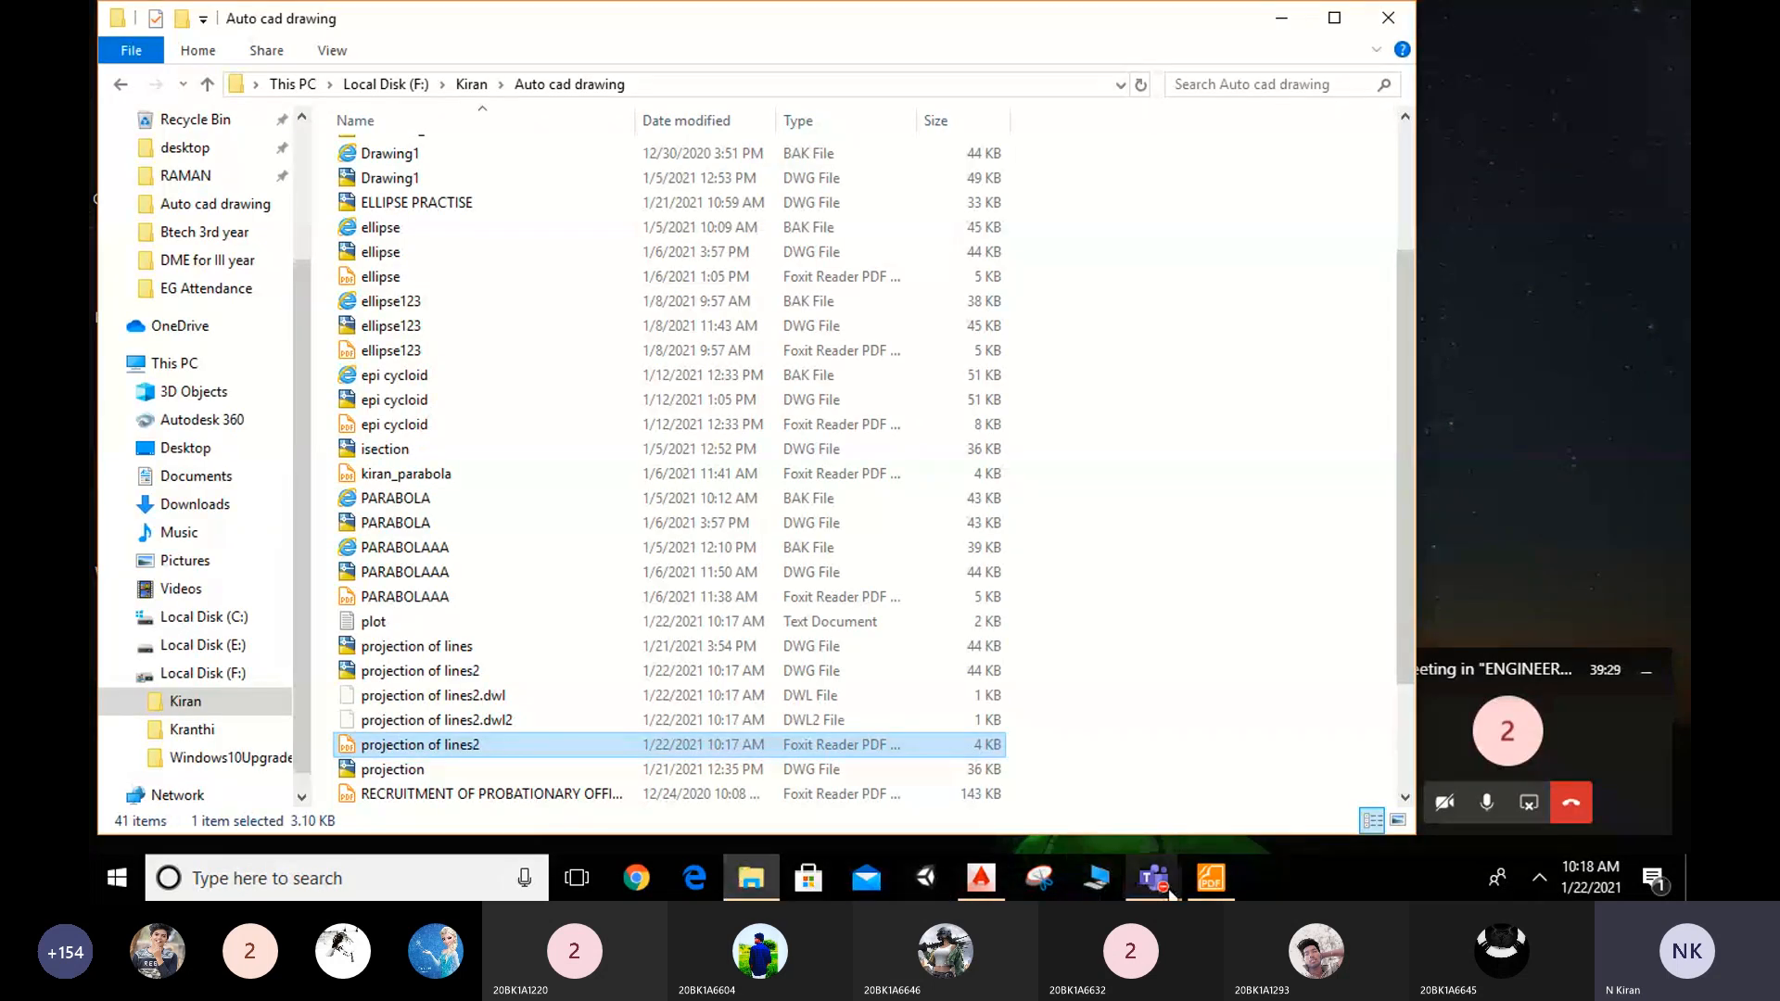
{"action": "left_click", "coordinate": [981, 877]}
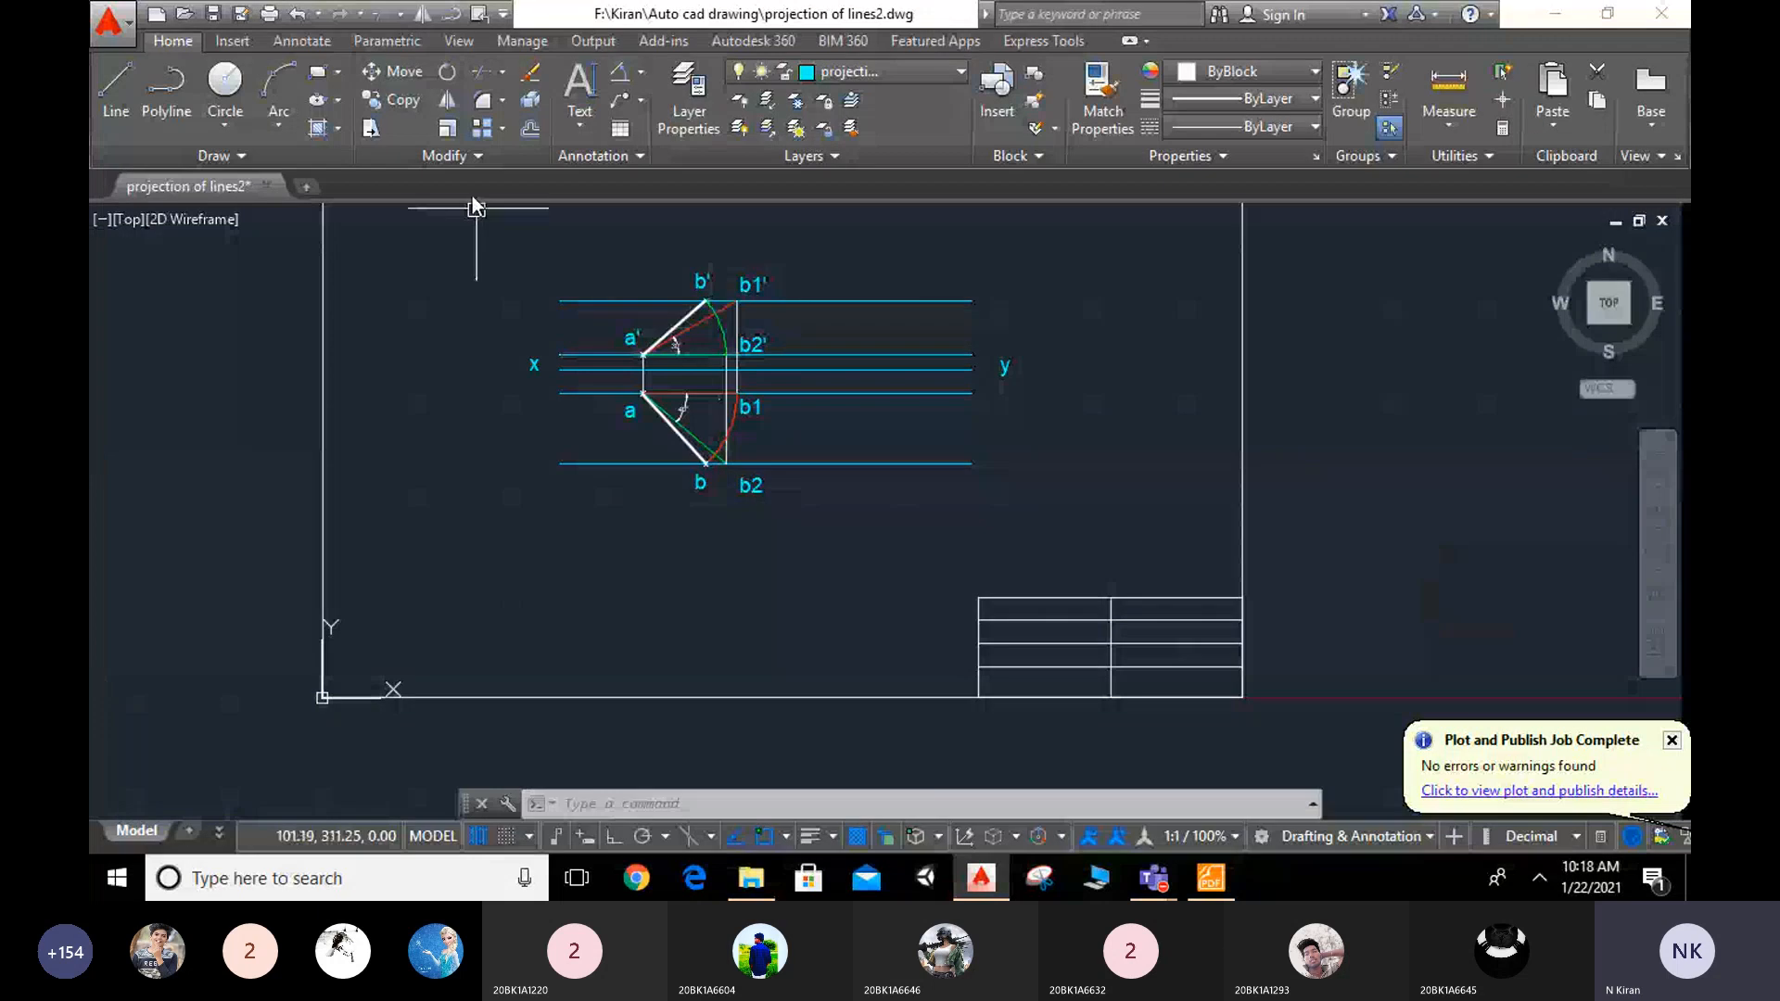
{"action": "left_click", "coordinate": [117, 82]}
{"action": "left_click", "coordinate": [499, 242]}
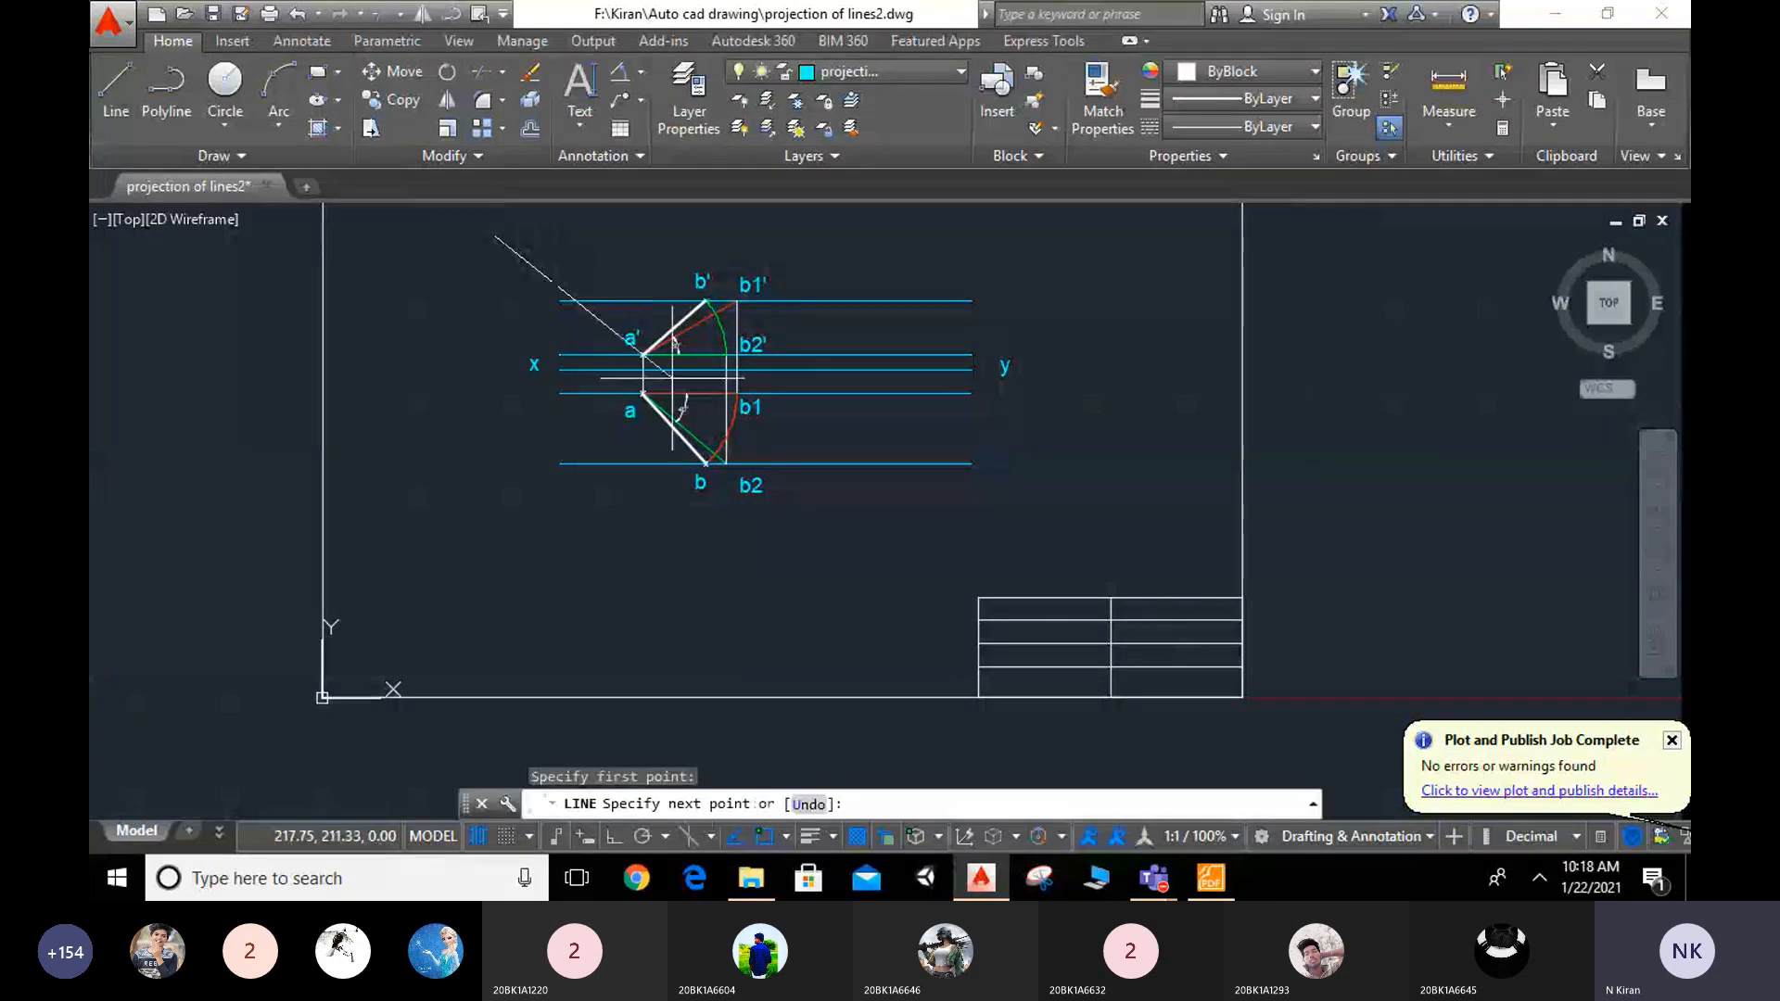
{"action": "key", "text": "Escape"}
{"action": "key", "text": "Escape"}
Step: Set the object colour of all projection lines, arcs, angle dimensions and point labels below the problem statement to ByBlock
{"action": "left_click", "coordinate": [1063, 239]}
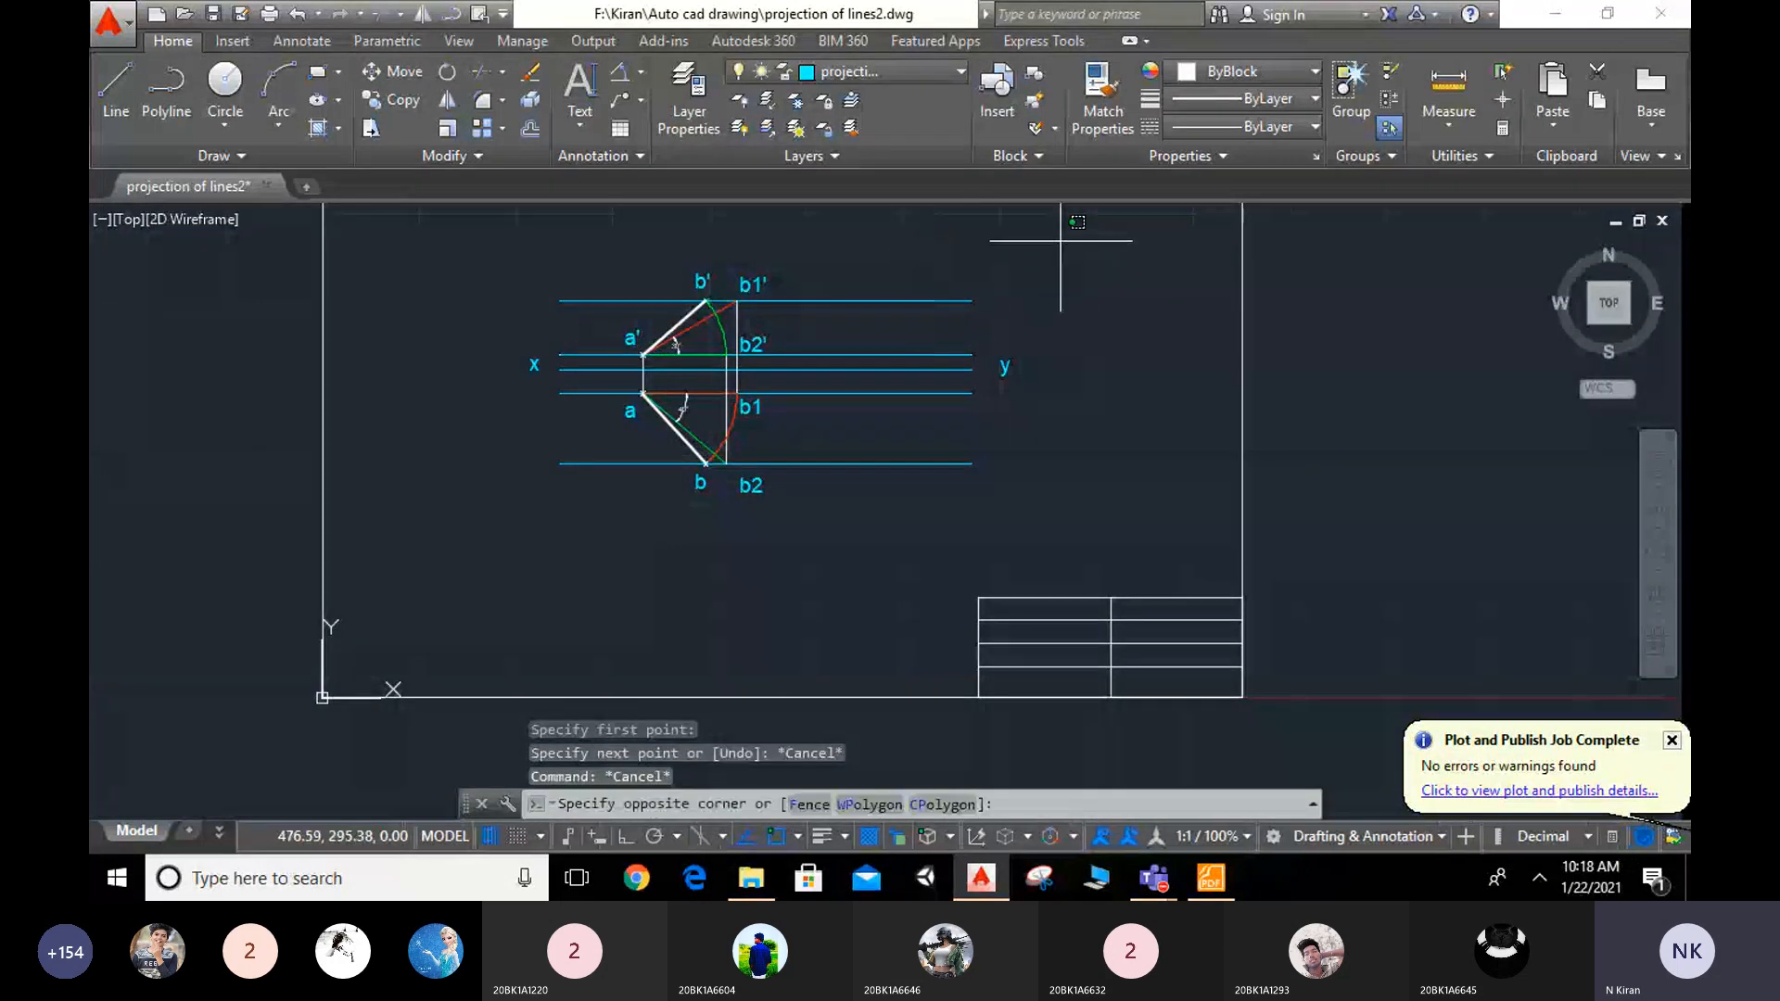
{"action": "left_click", "coordinate": [448, 573]}
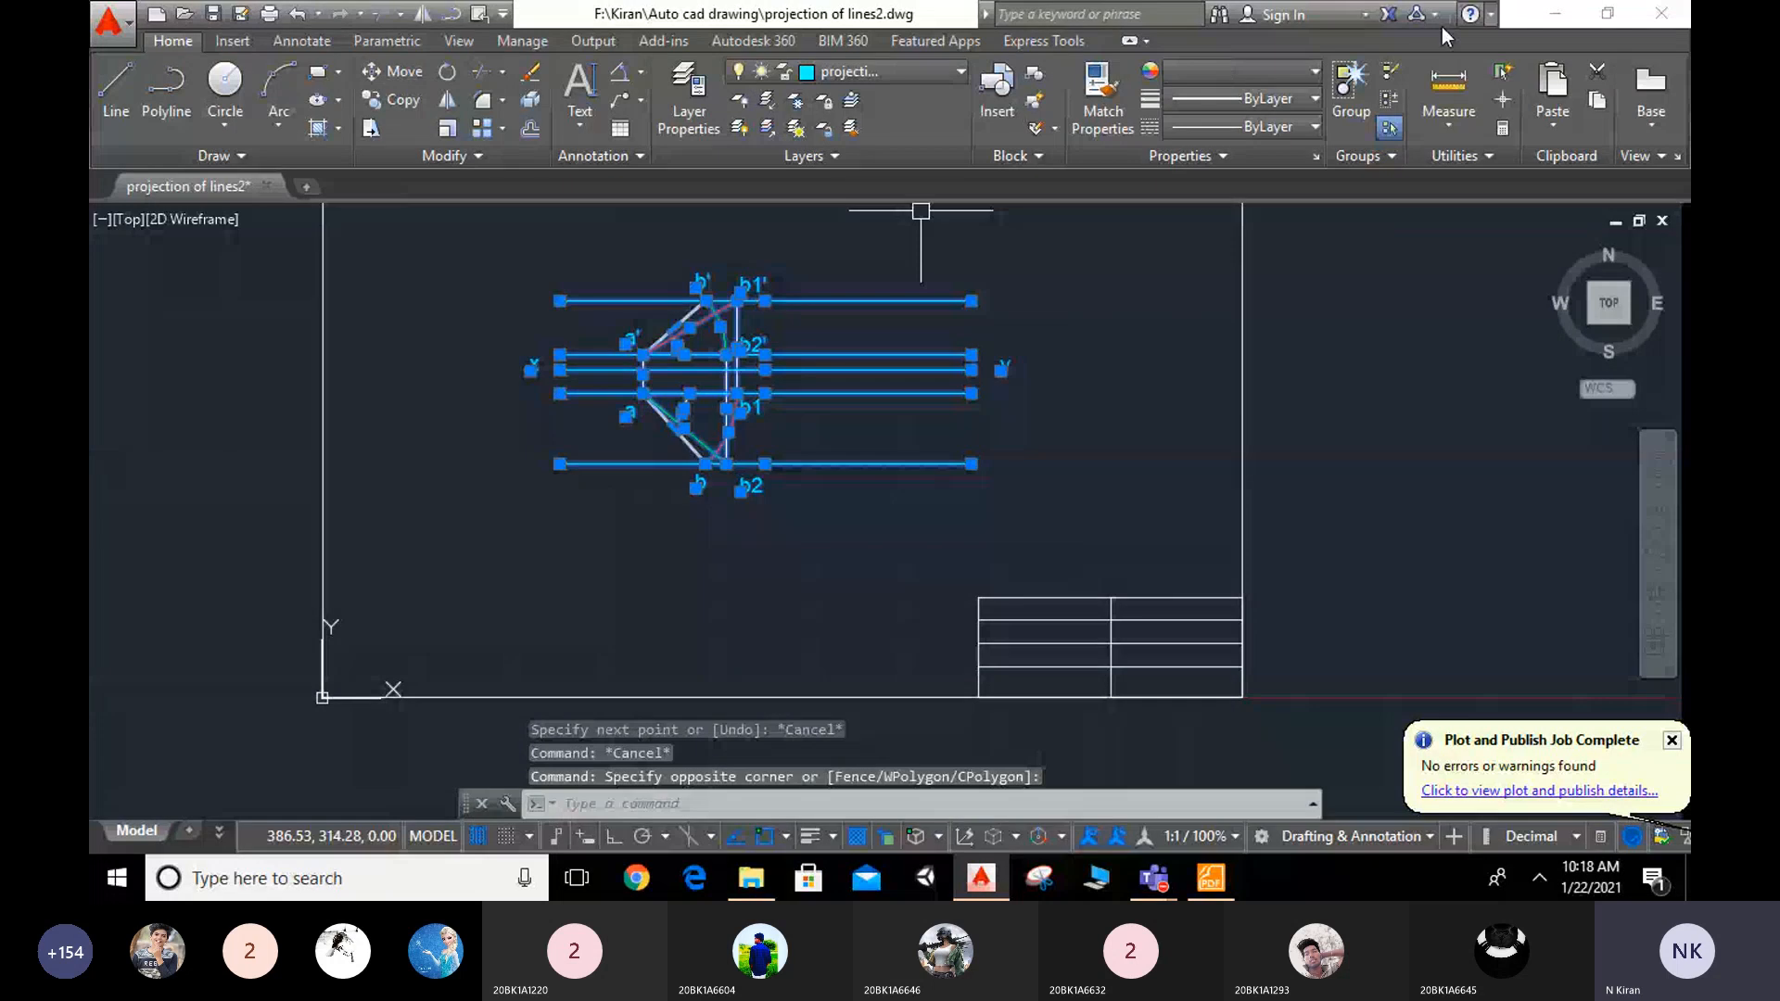
{"action": "left_click", "coordinate": [1283, 72]}
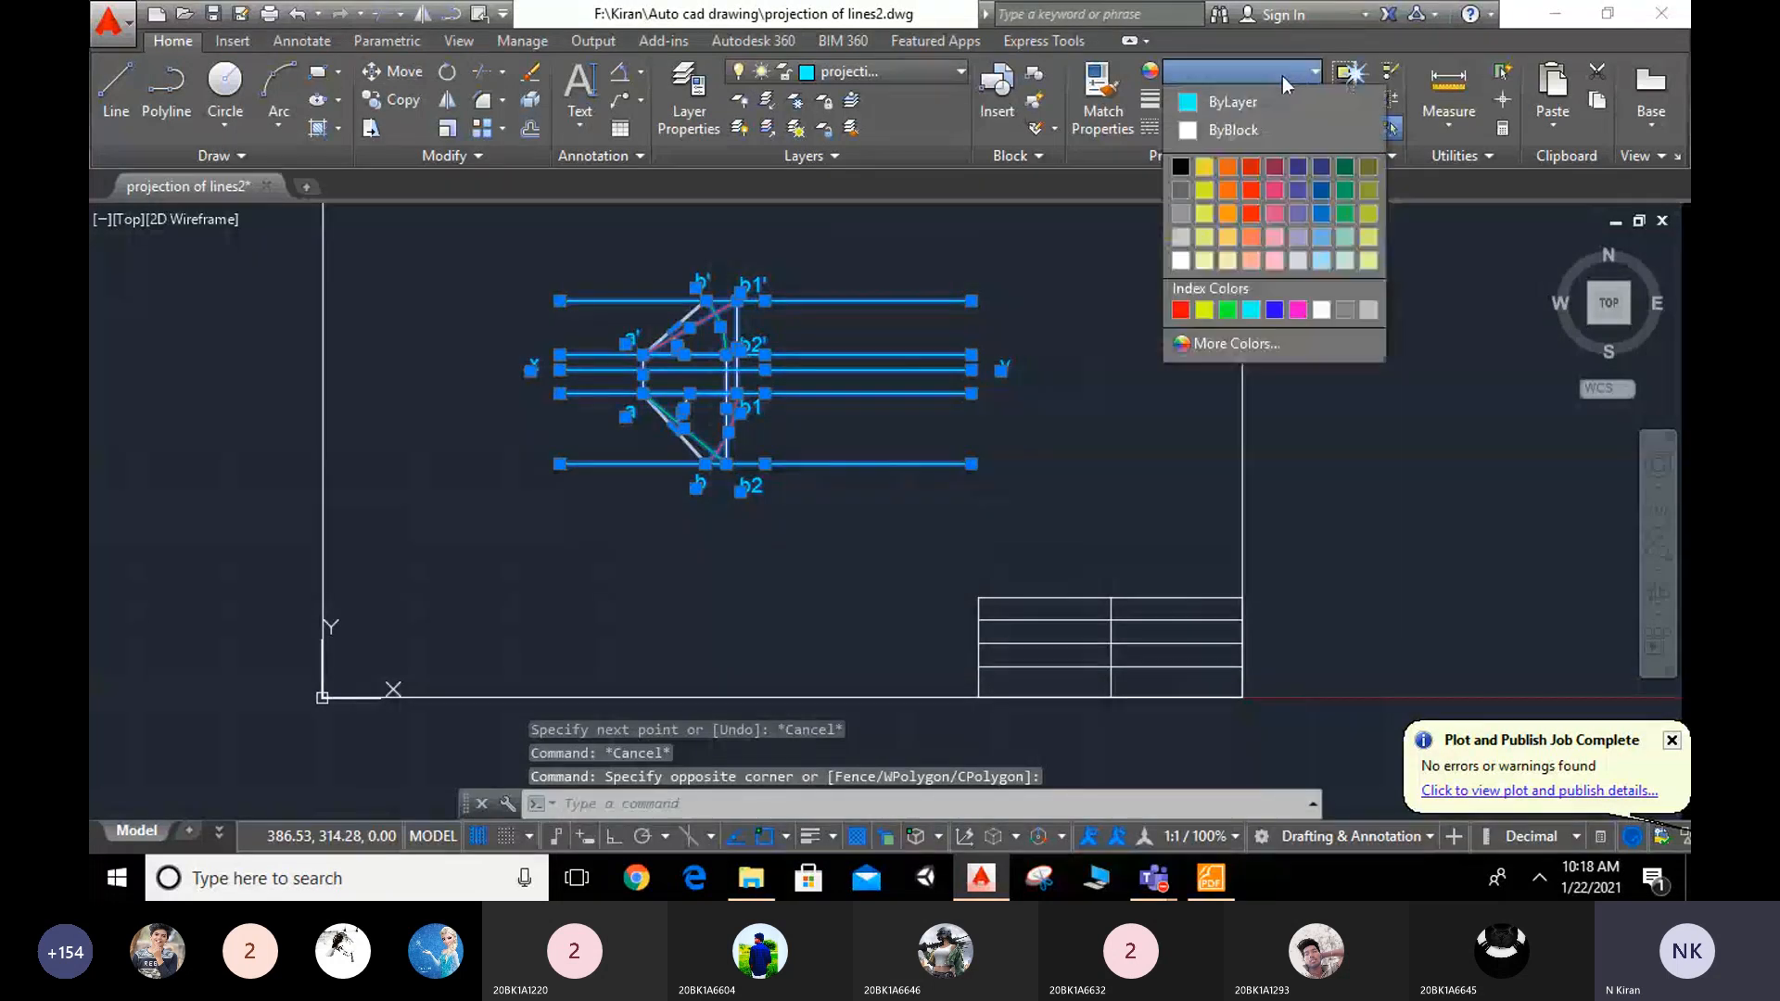
{"action": "left_click", "coordinate": [1216, 131]}
{"action": "left_click", "coordinate": [1112, 390]}
{"action": "key", "text": "Escape"}
{"action": "key", "text": "Escape"}
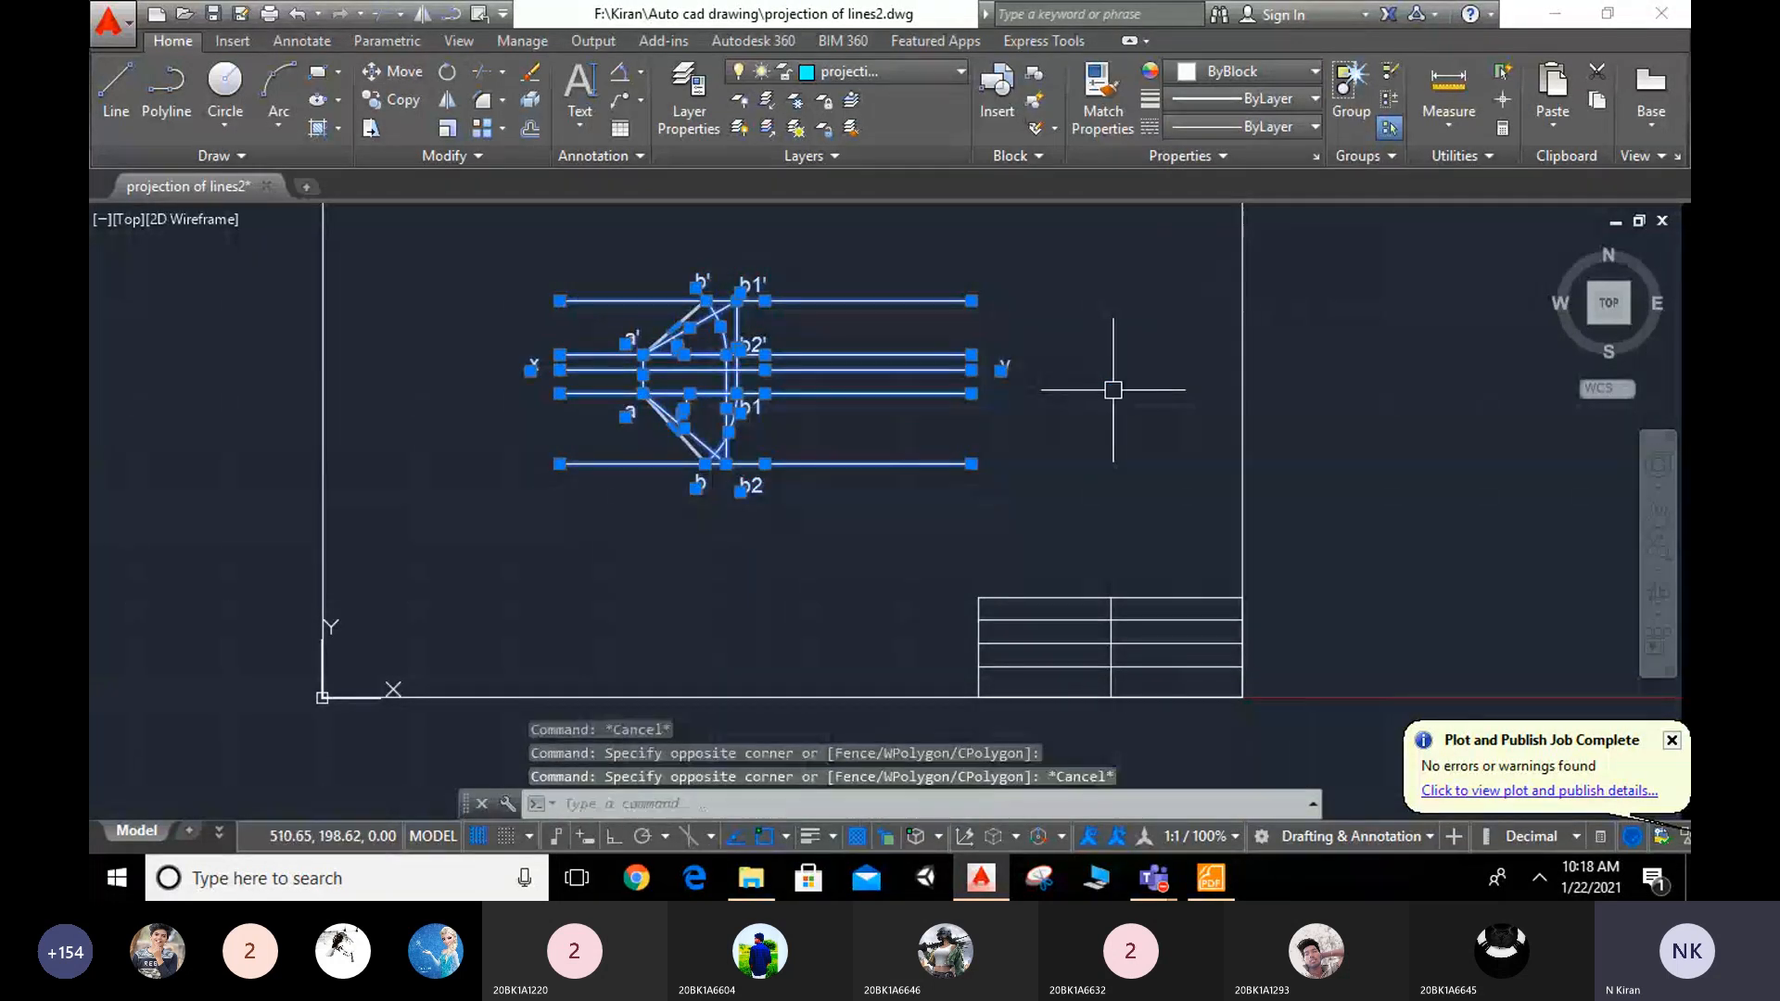
{"action": "scroll", "coordinate": [1169, 390], "scroll_direction": "up", "scroll_amount": 3}
{"action": "scroll", "coordinate": [1172, 394], "scroll_direction": "down", "scroll_amount": 3}
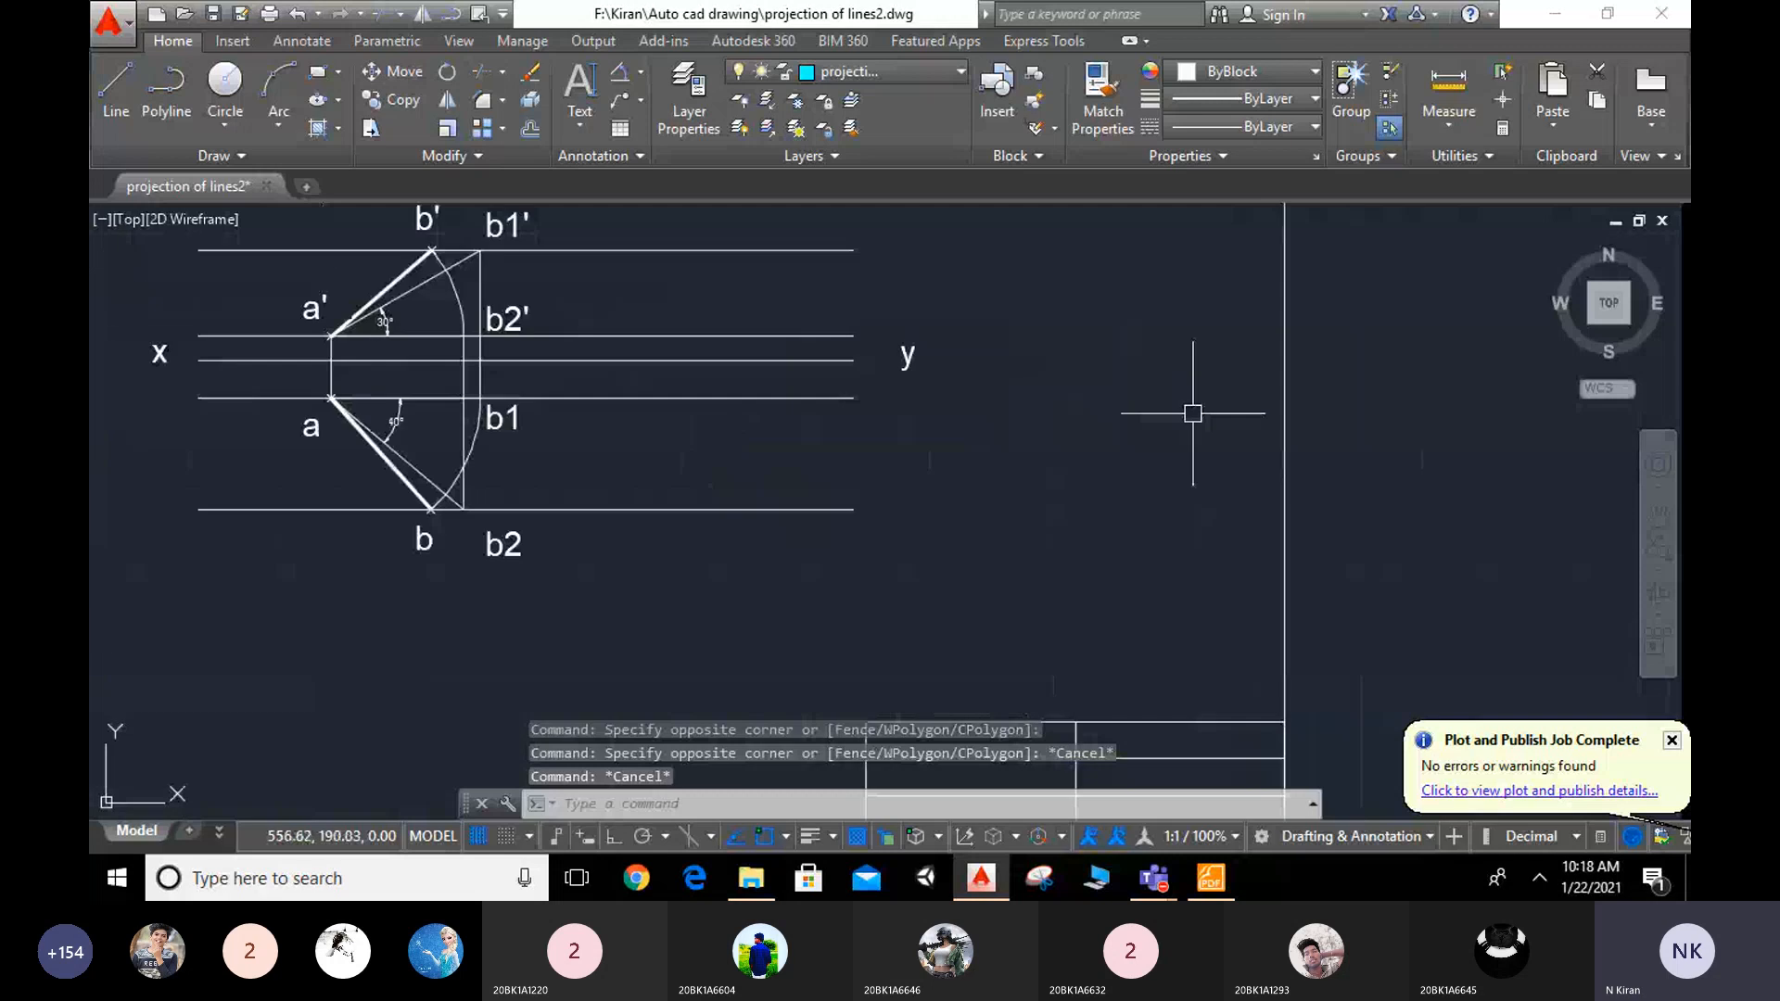
{"action": "scroll", "coordinate": [1218, 432], "scroll_direction": "down", "scroll_amount": 4}
{"action": "scroll", "coordinate": [1279, 429], "scroll_direction": "up", "scroll_amount": 2}
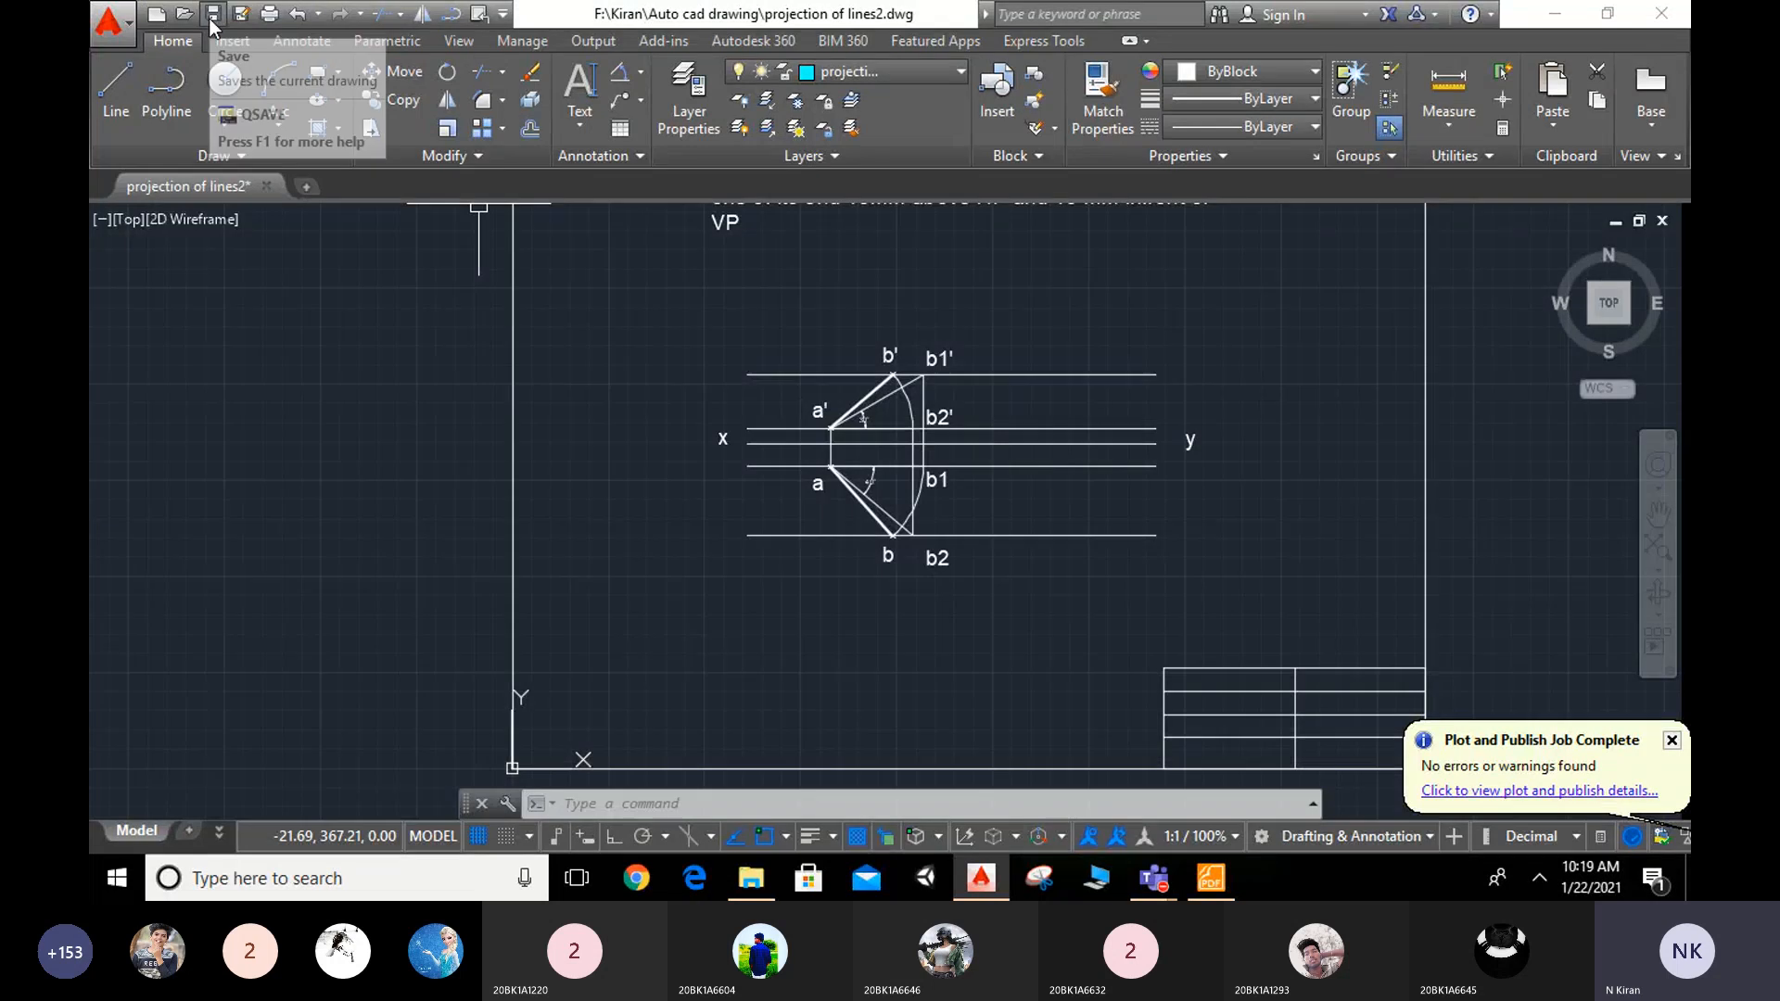
Step: Save the drawing under the new file name "projection of lines3" in the Auto cad drawing folder
{"action": "left_click", "coordinate": [126, 20]}
{"action": "left_click", "coordinate": [169, 308]}
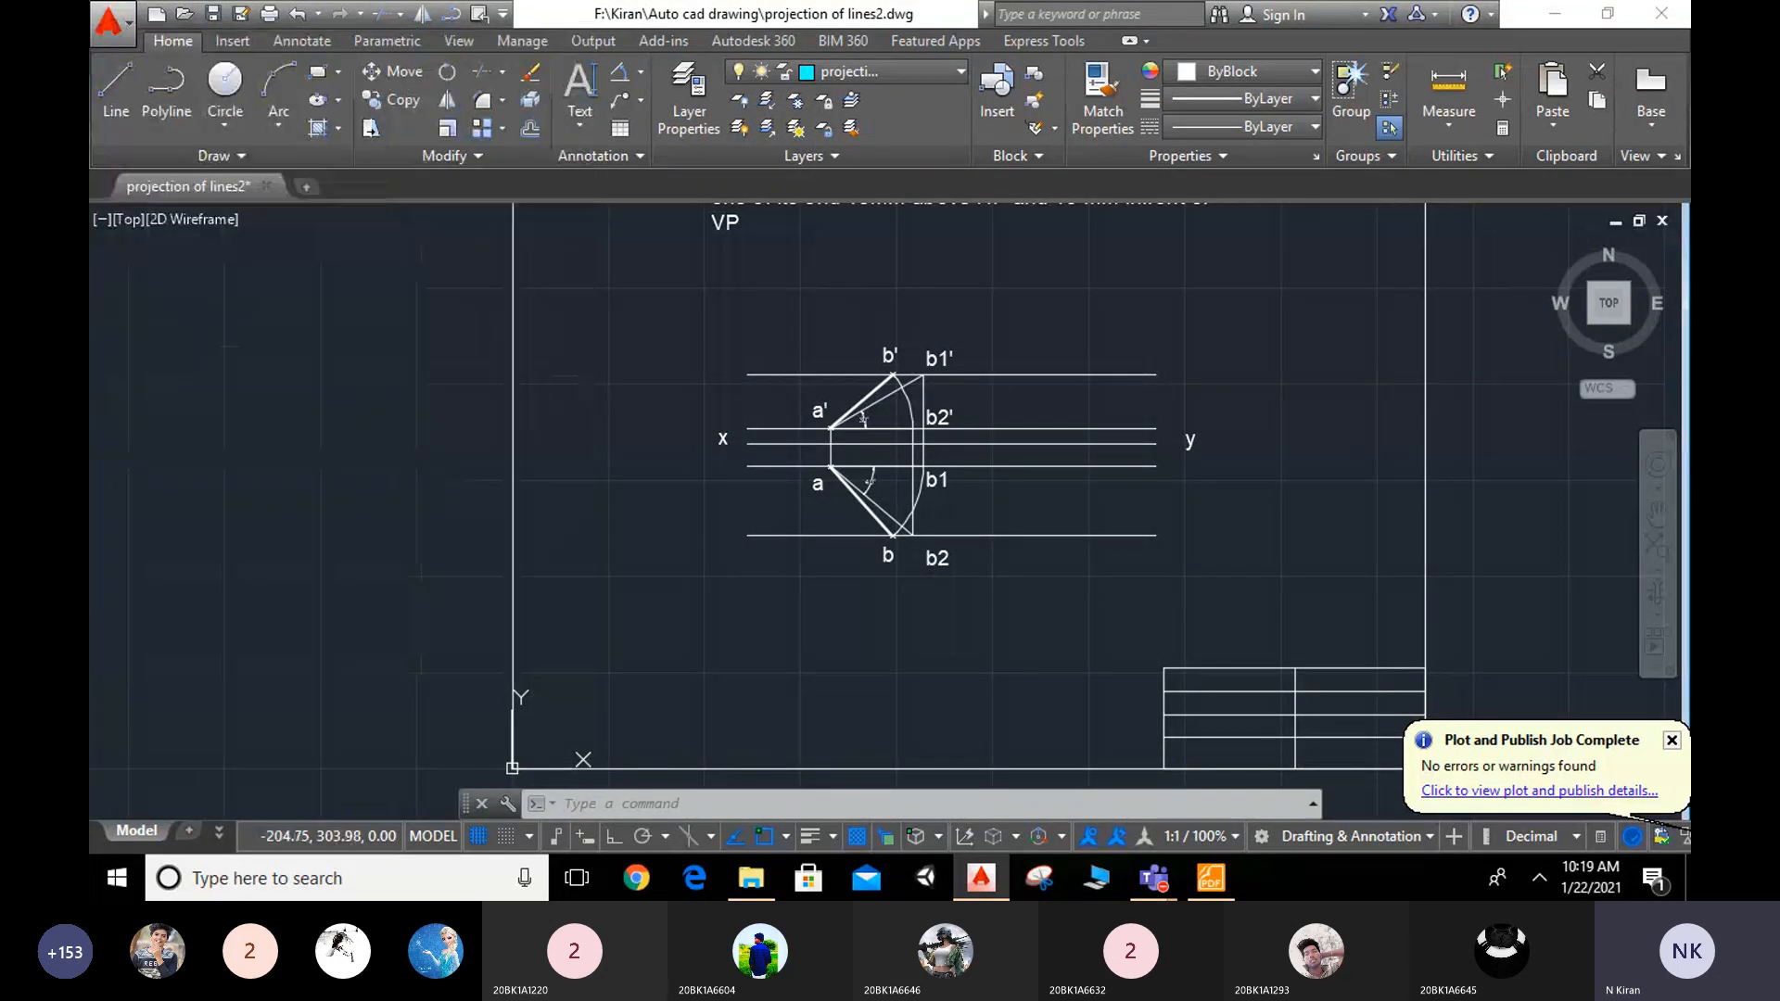
{"action": "left_click", "coordinate": [913, 655]}
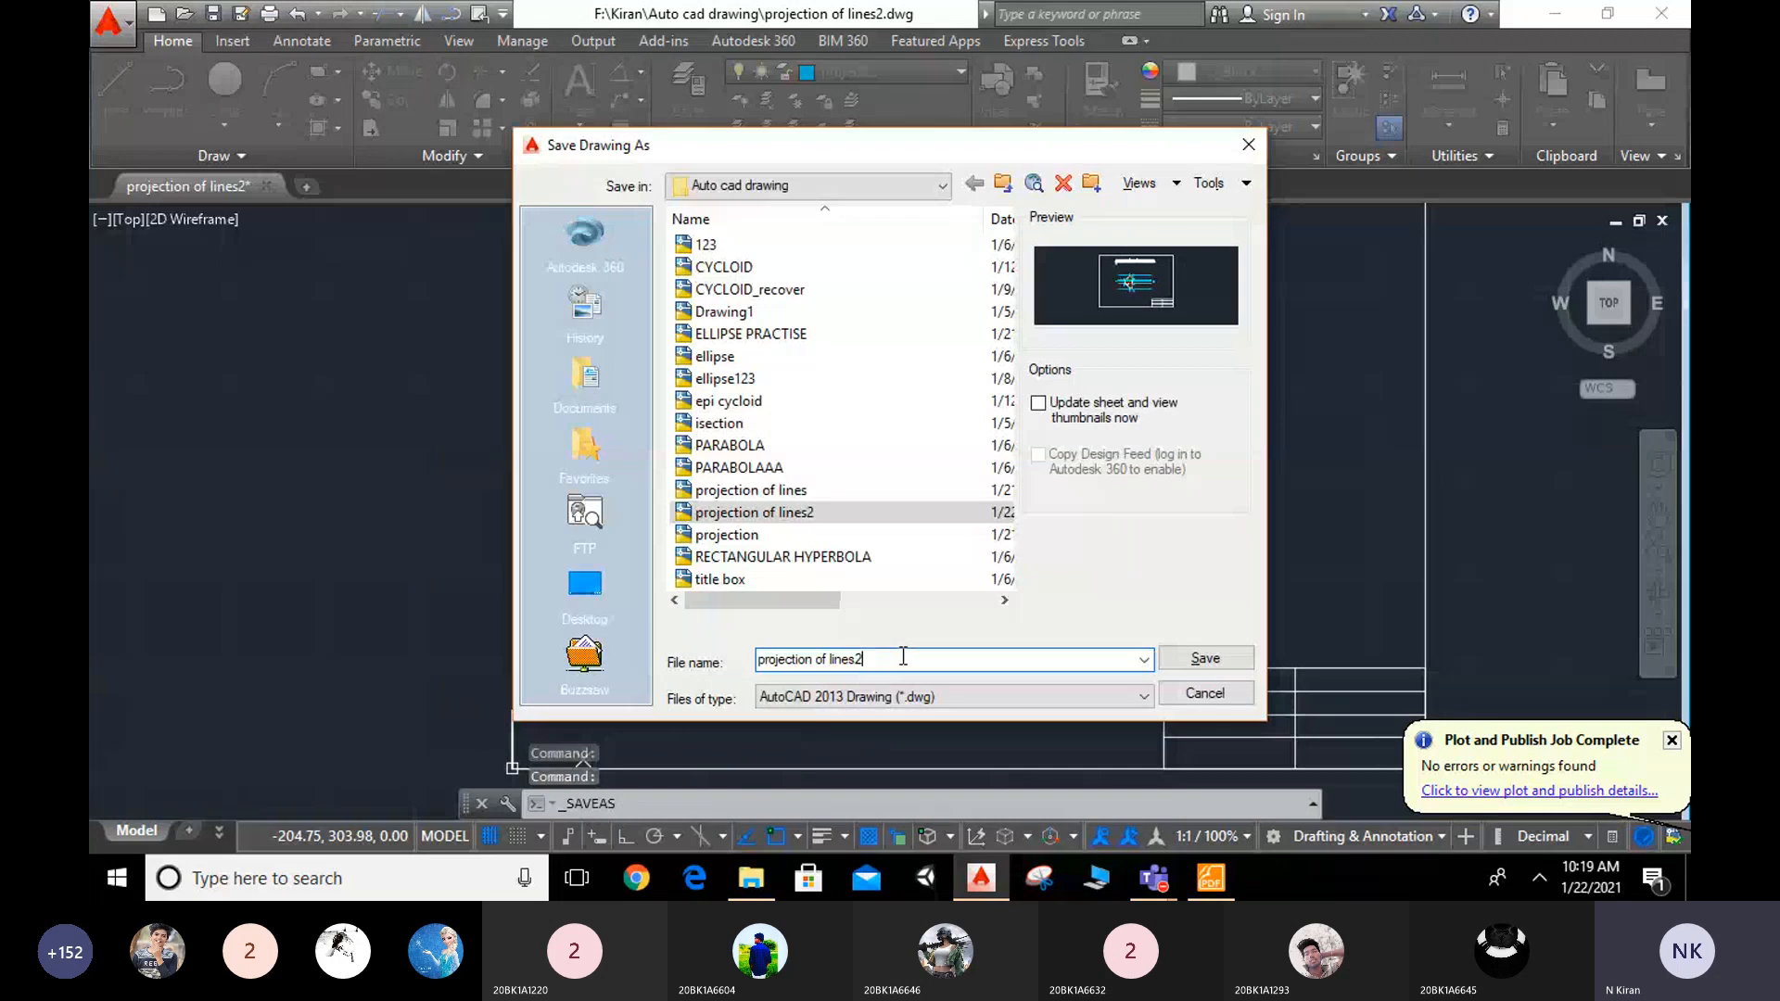
{"action": "key", "text": "BackSpace"}
{"action": "type", "text": "3"}
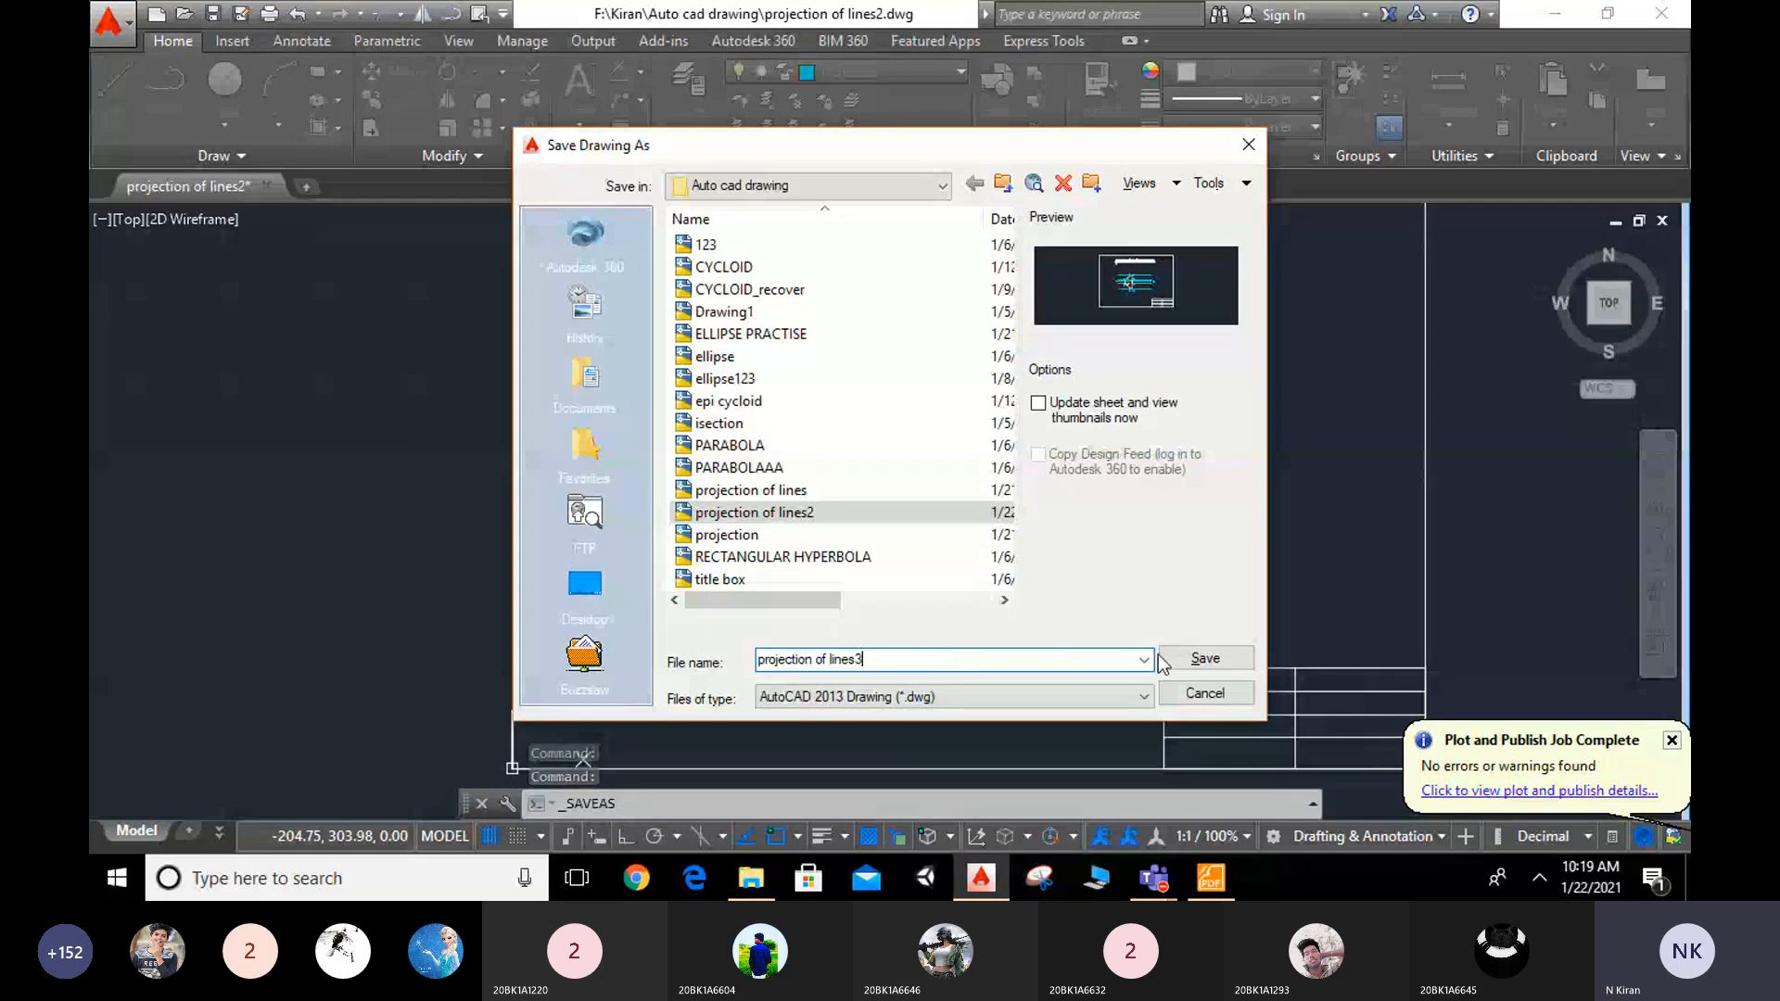
{"action": "left_click", "coordinate": [1205, 658]}
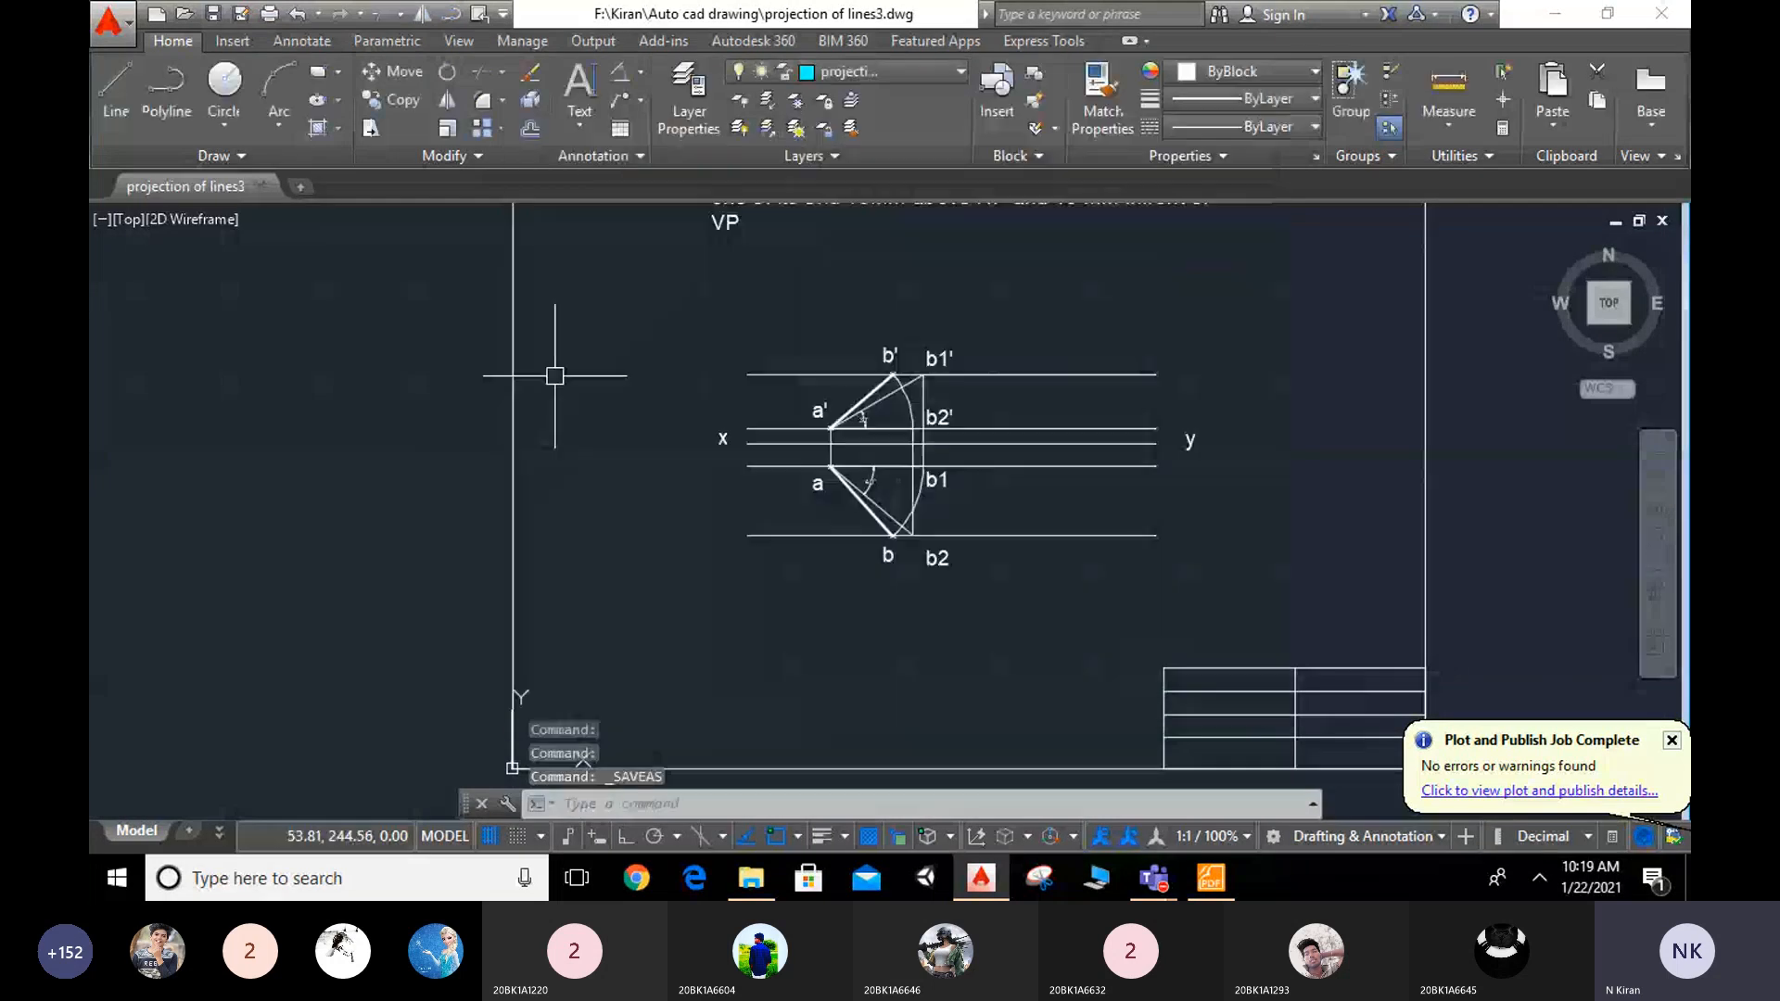
Step: Export the drawing extents to PDF as projection of lines3.pdf, using the current page setup
{"action": "left_click", "coordinate": [129, 42]}
{"action": "mouse_move", "coordinate": [175, 376]}
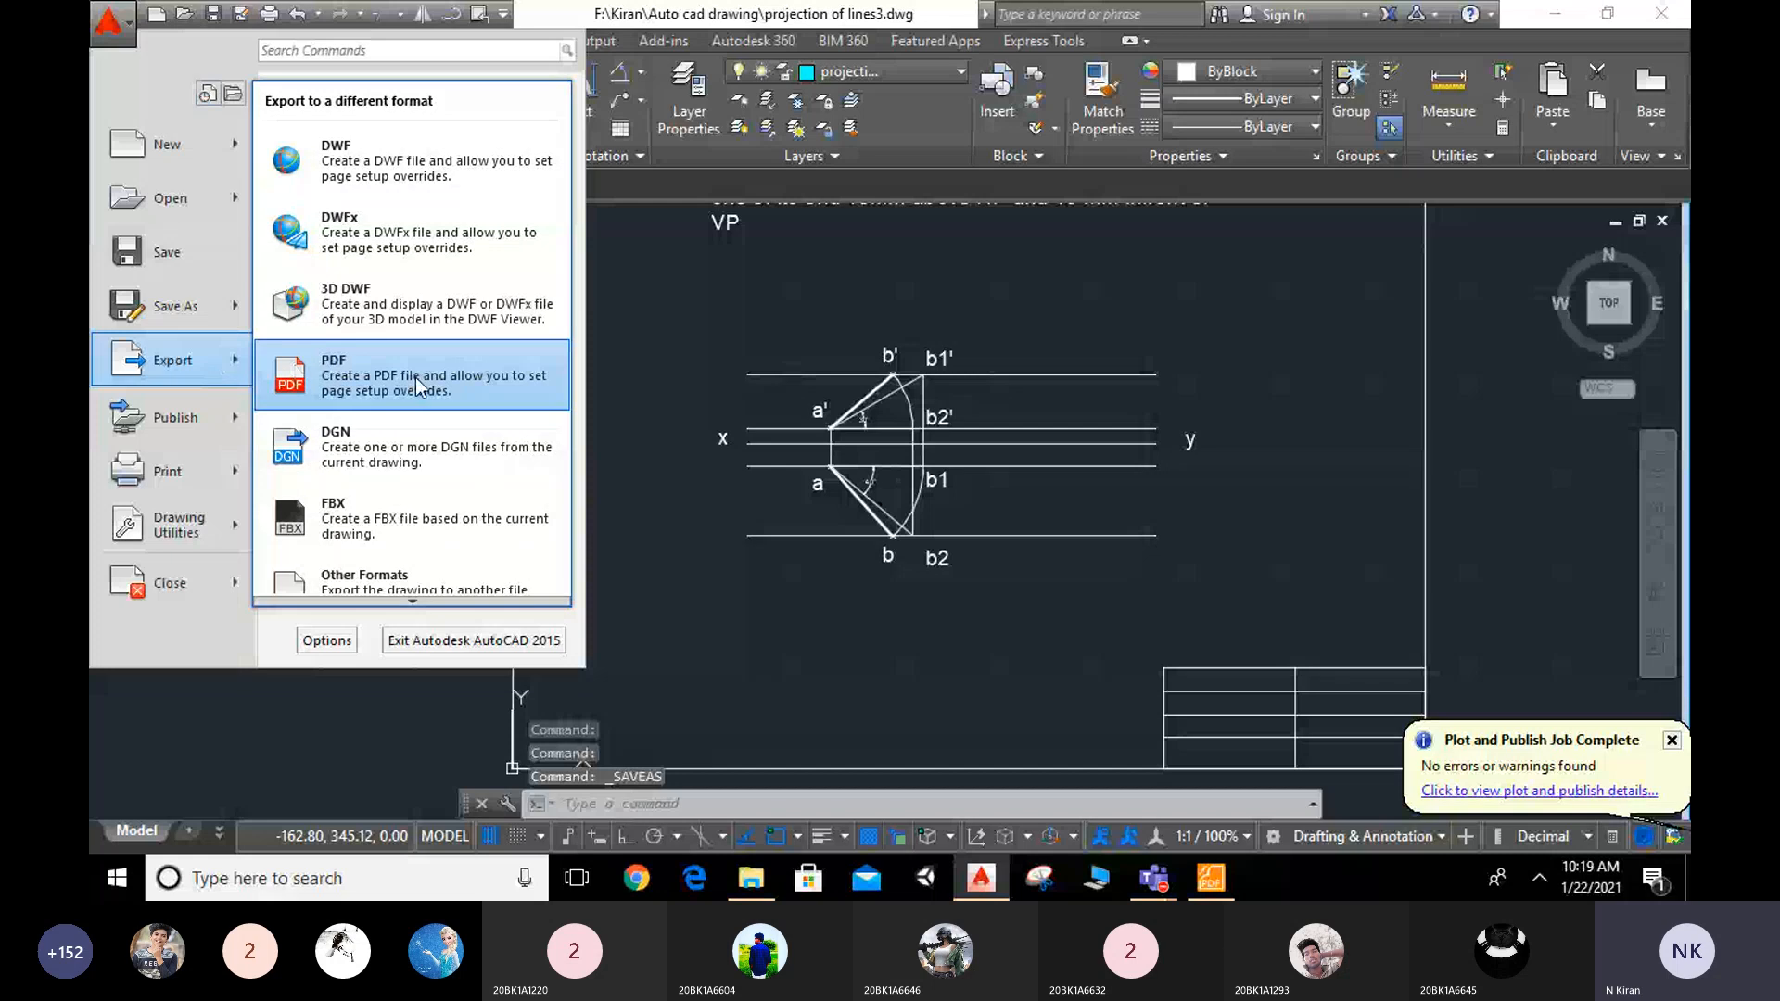
{"action": "left_click", "coordinate": [278, 375]}
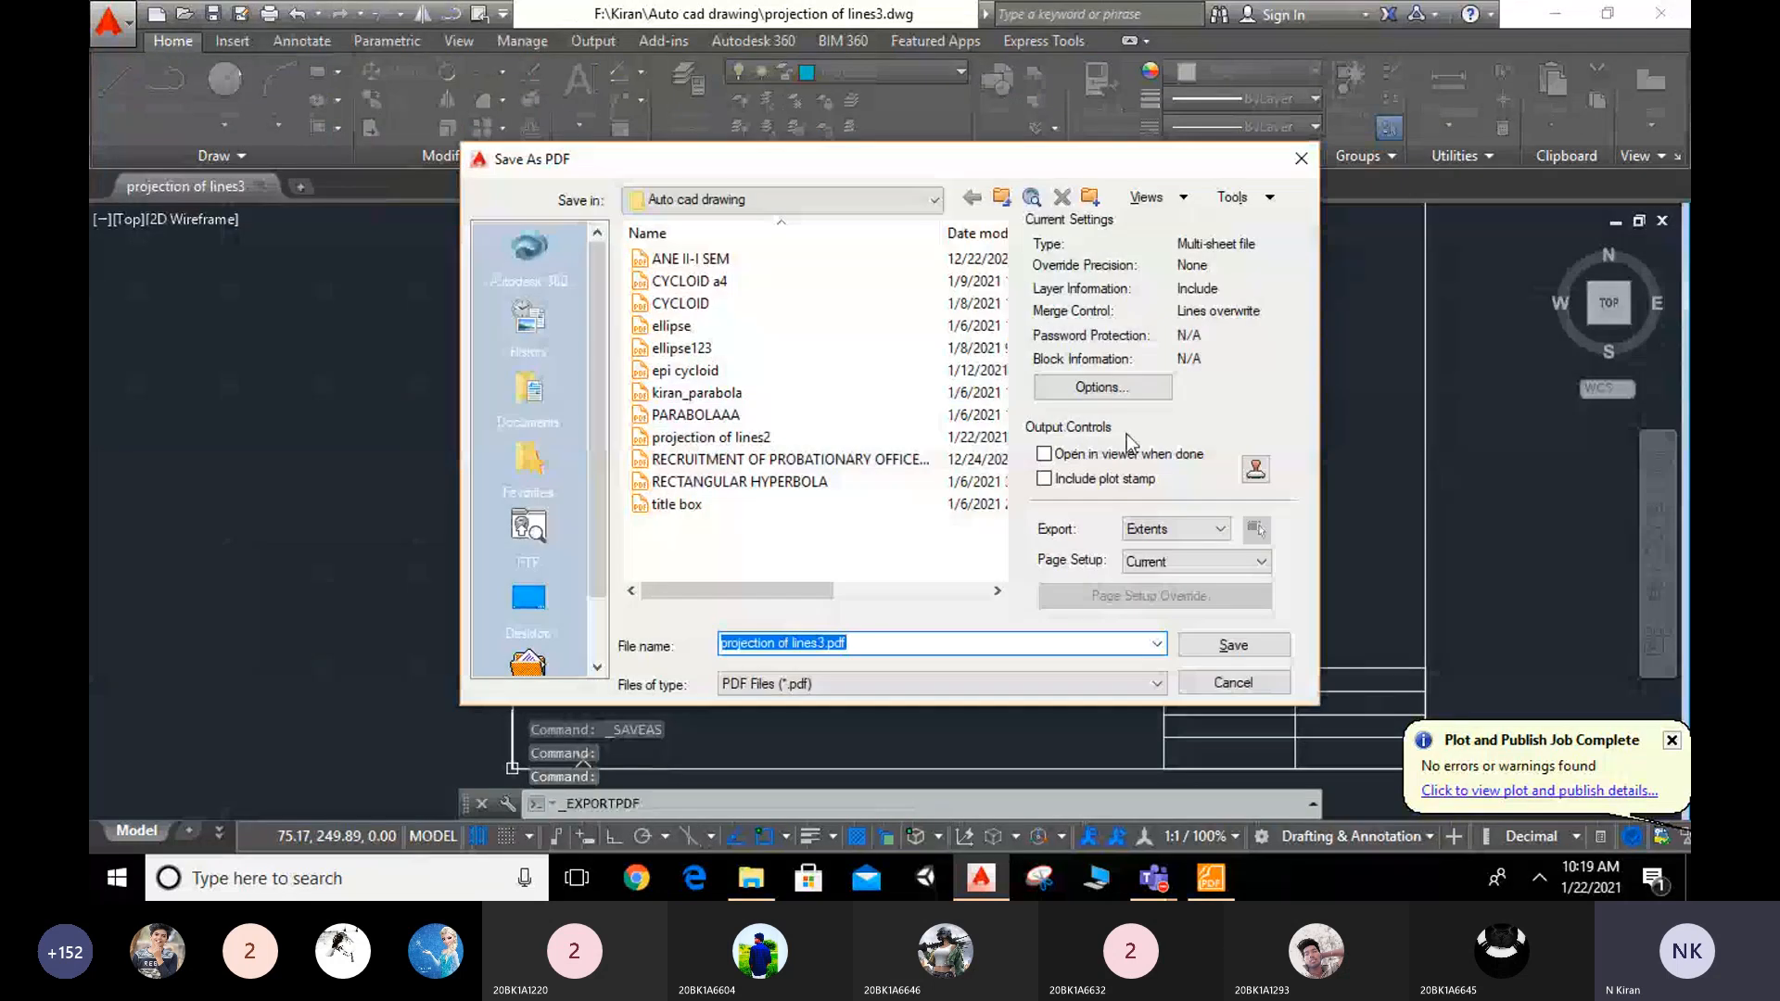
{"action": "left_click", "coordinate": [1206, 529]}
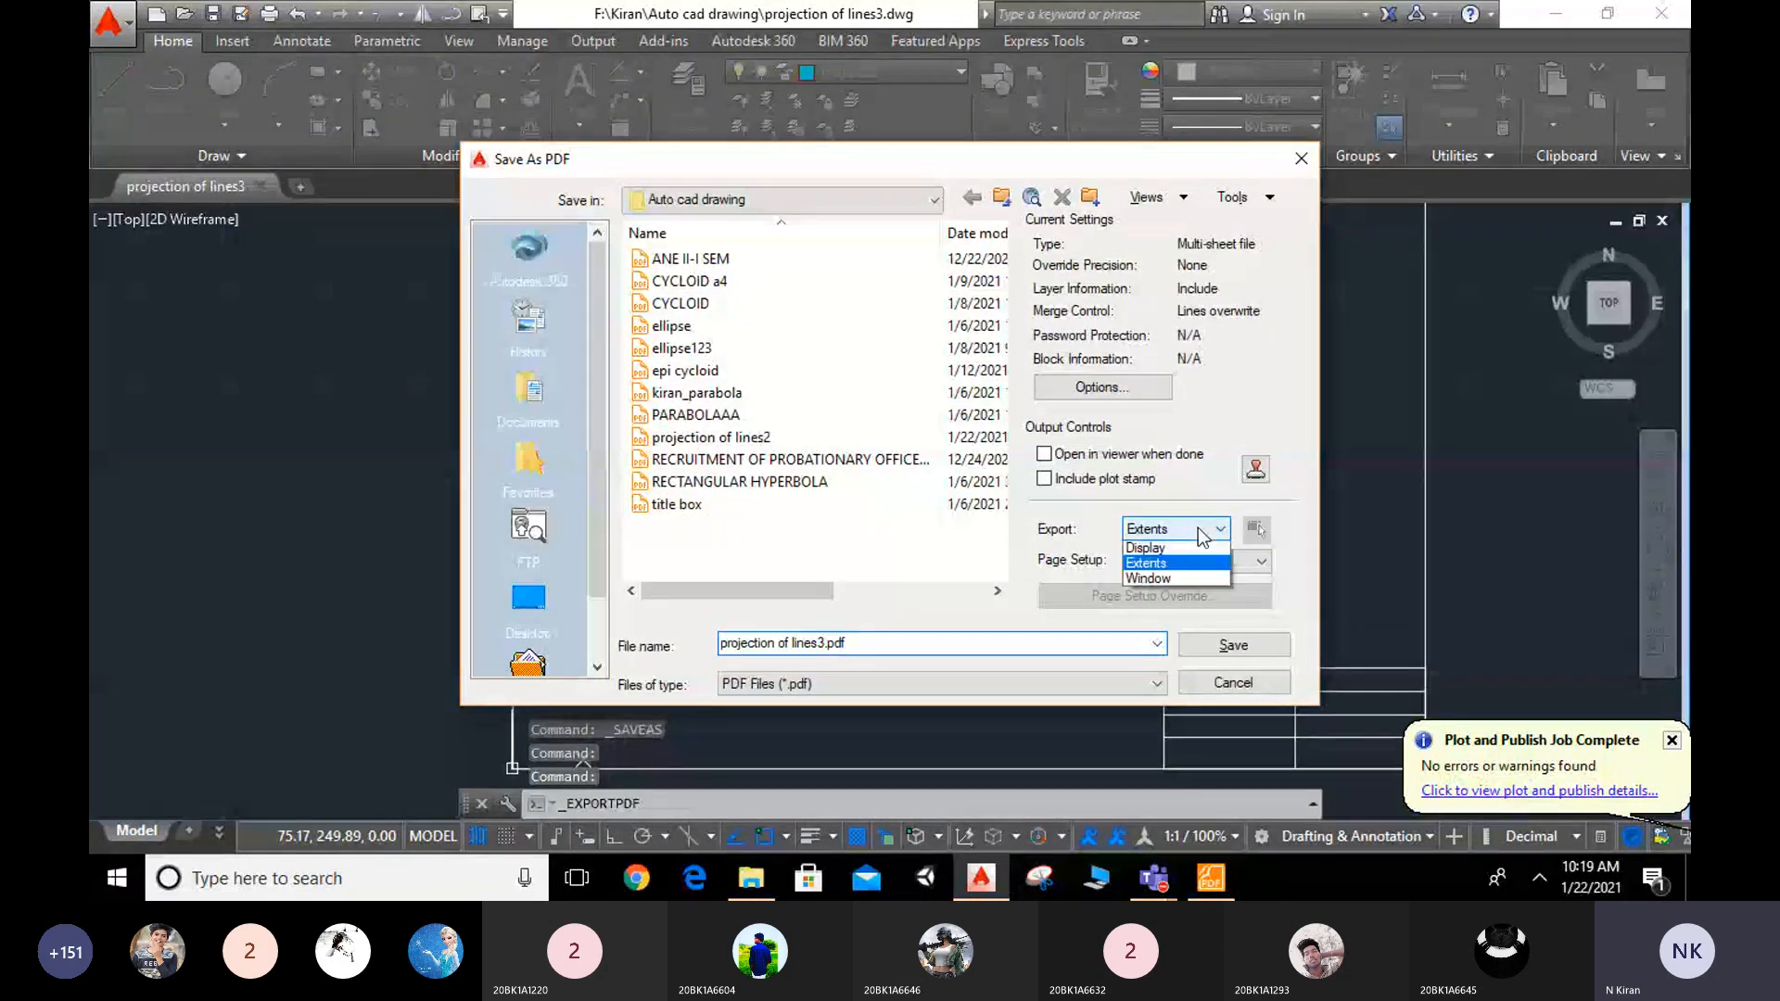
{"action": "left_click", "coordinate": [1170, 568]}
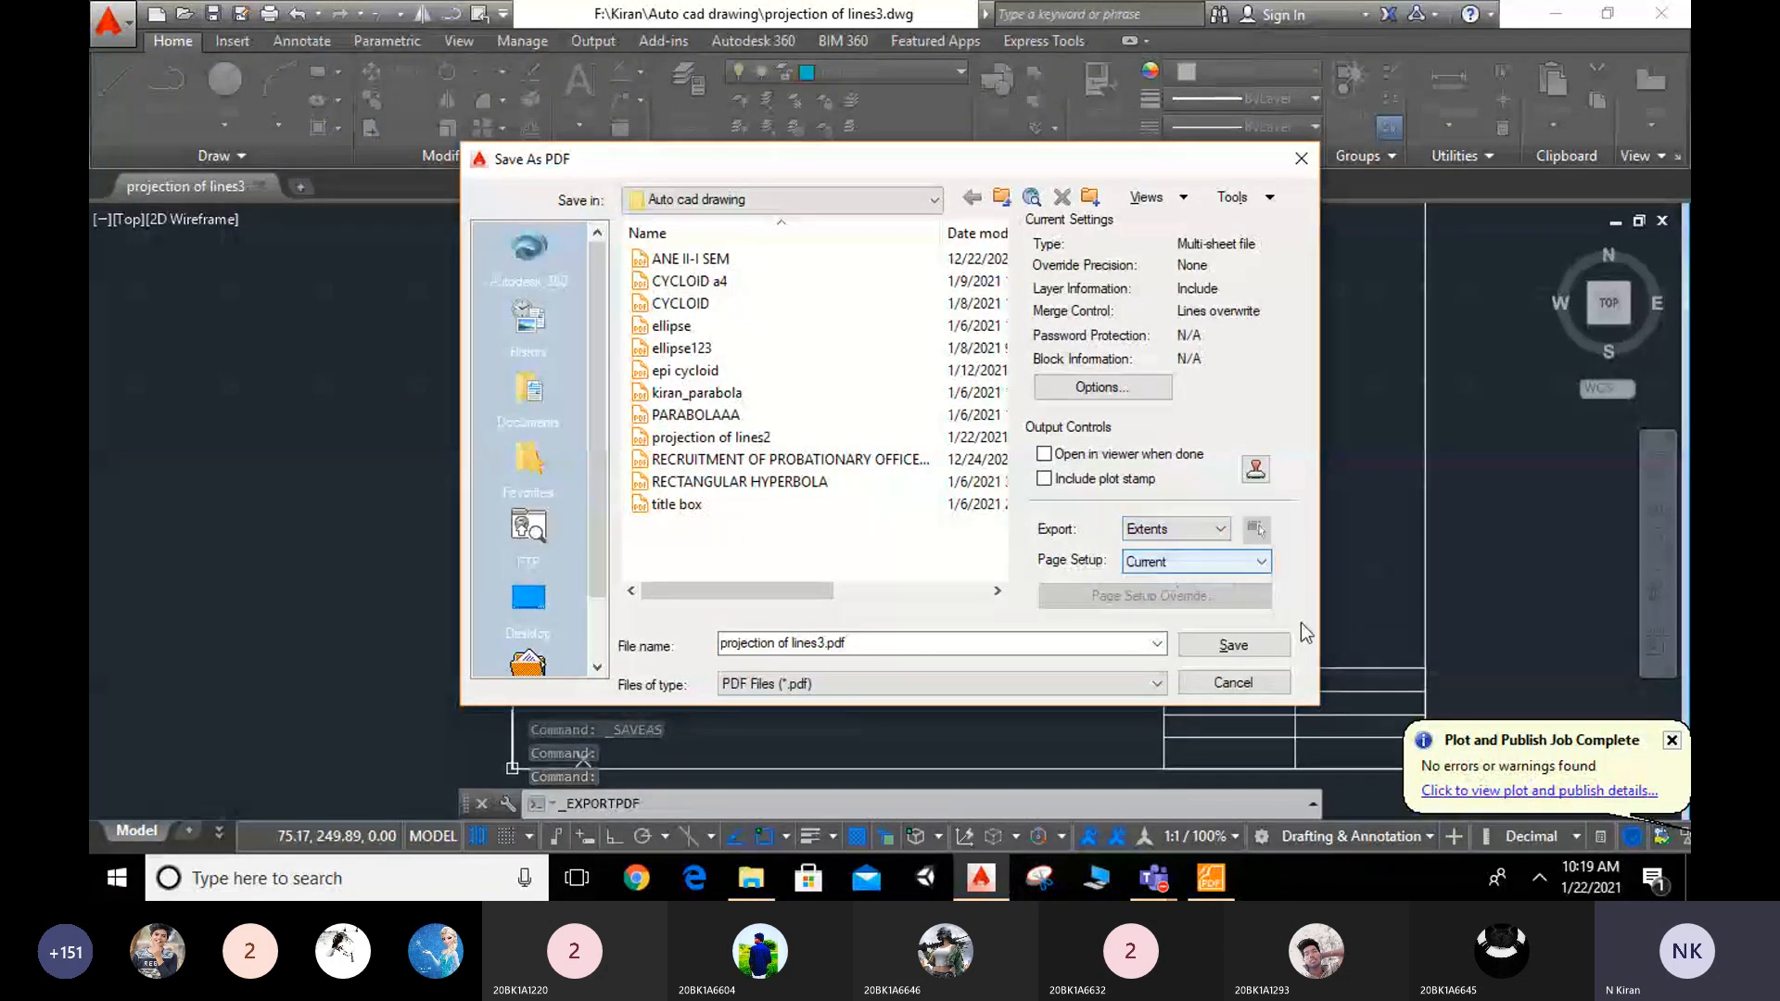
{"action": "left_click", "coordinate": [1233, 645]}
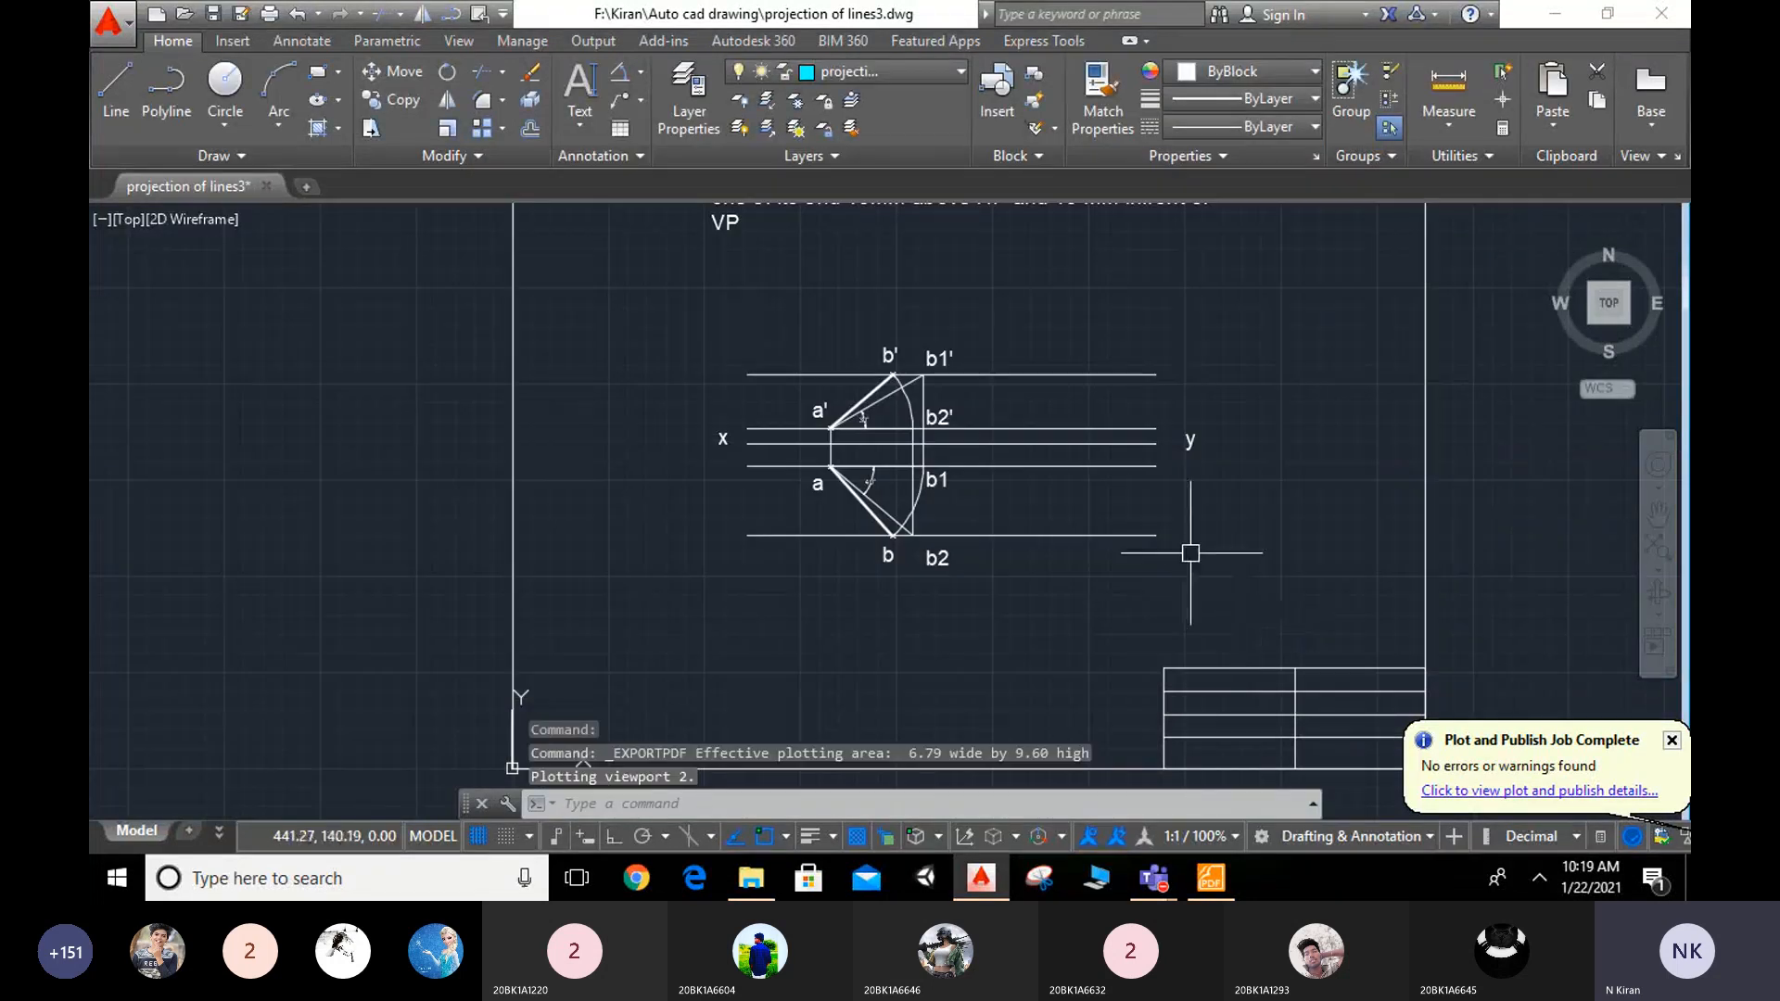
Step: Minimize AutoCAD and open the projection of lines3 PDF from the Auto cad drawing folder in File Explorer
{"action": "left_click", "coordinate": [1557, 14]}
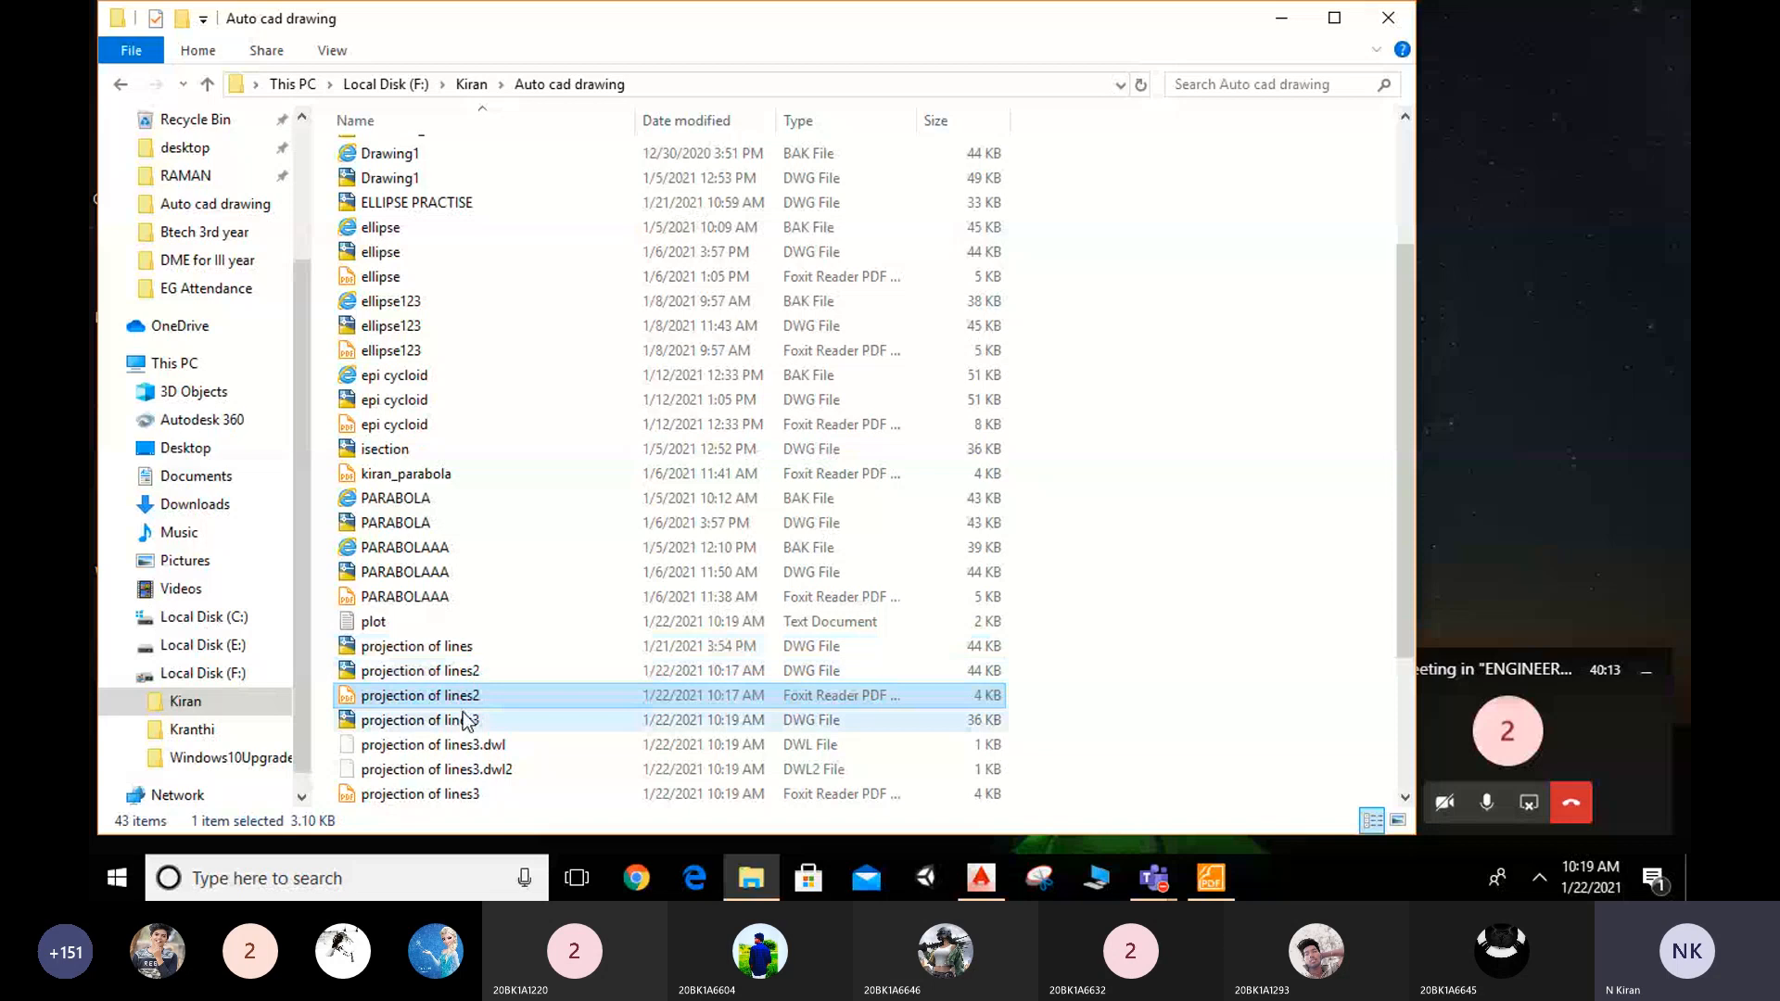
{"action": "scroll", "coordinate": [458, 730], "scroll_direction": "down", "scroll_amount": 1}
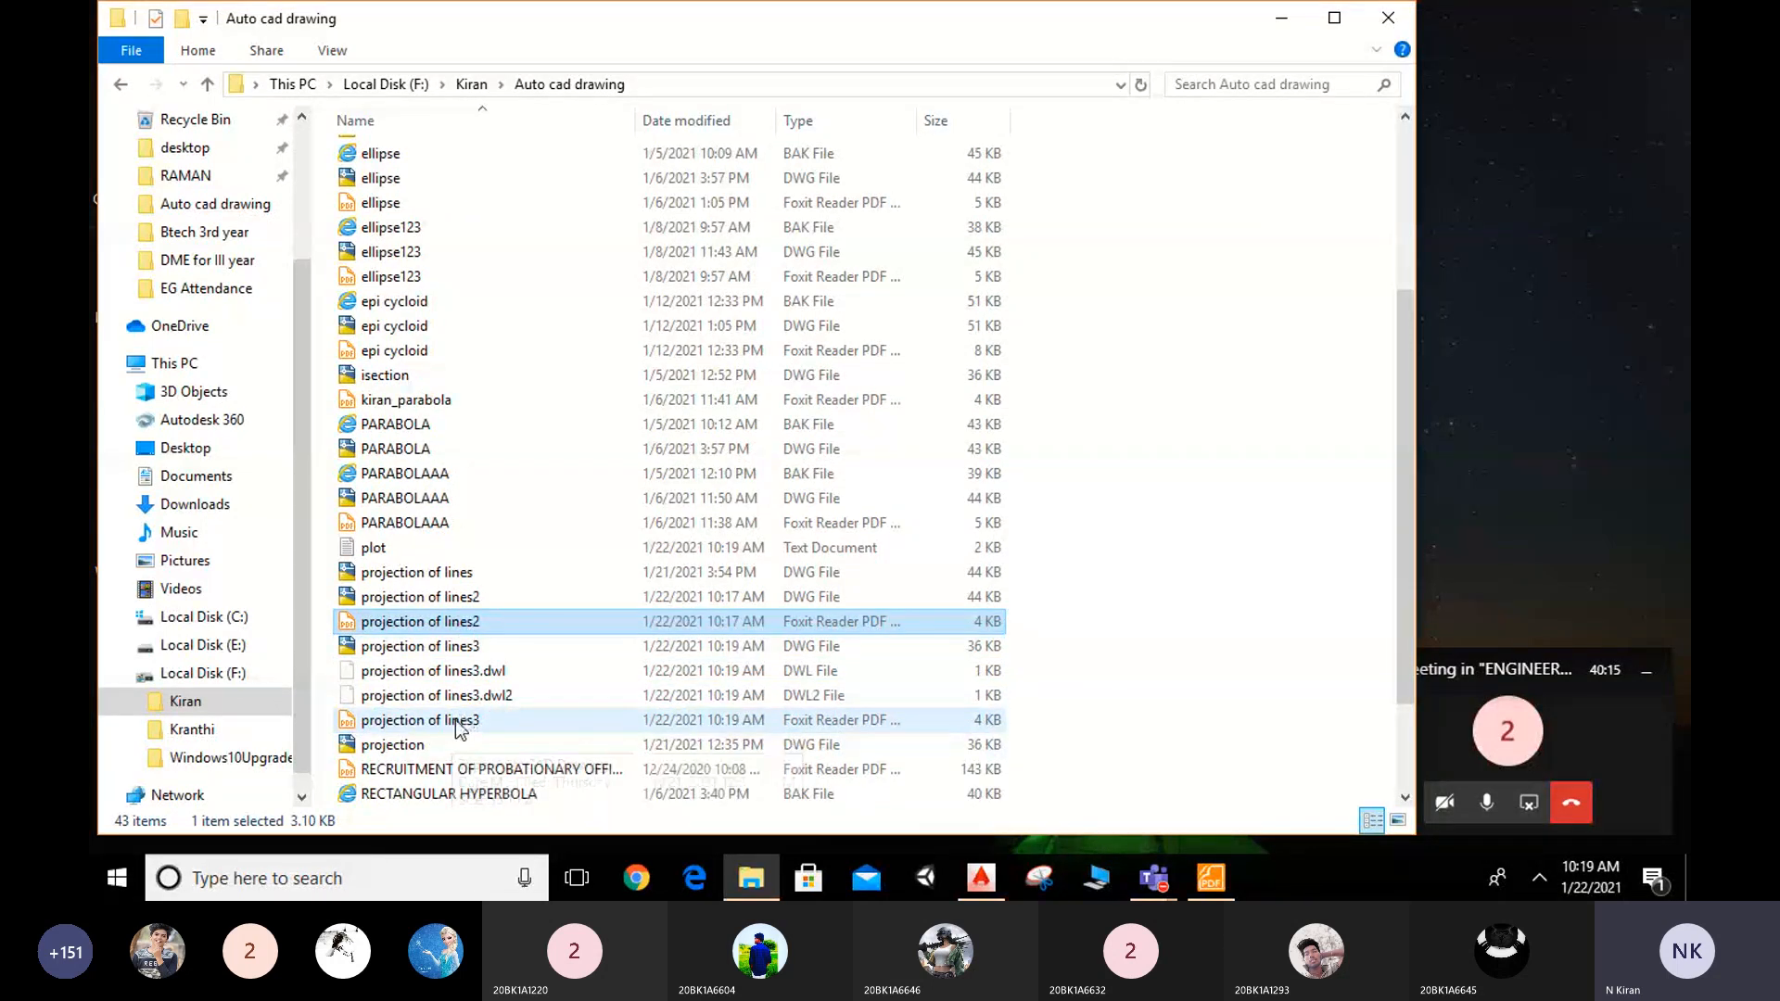
{"action": "scroll", "coordinate": [458, 730], "scroll_direction": "down", "scroll_amount": 1}
{"action": "double_click", "coordinate": [449, 646]}
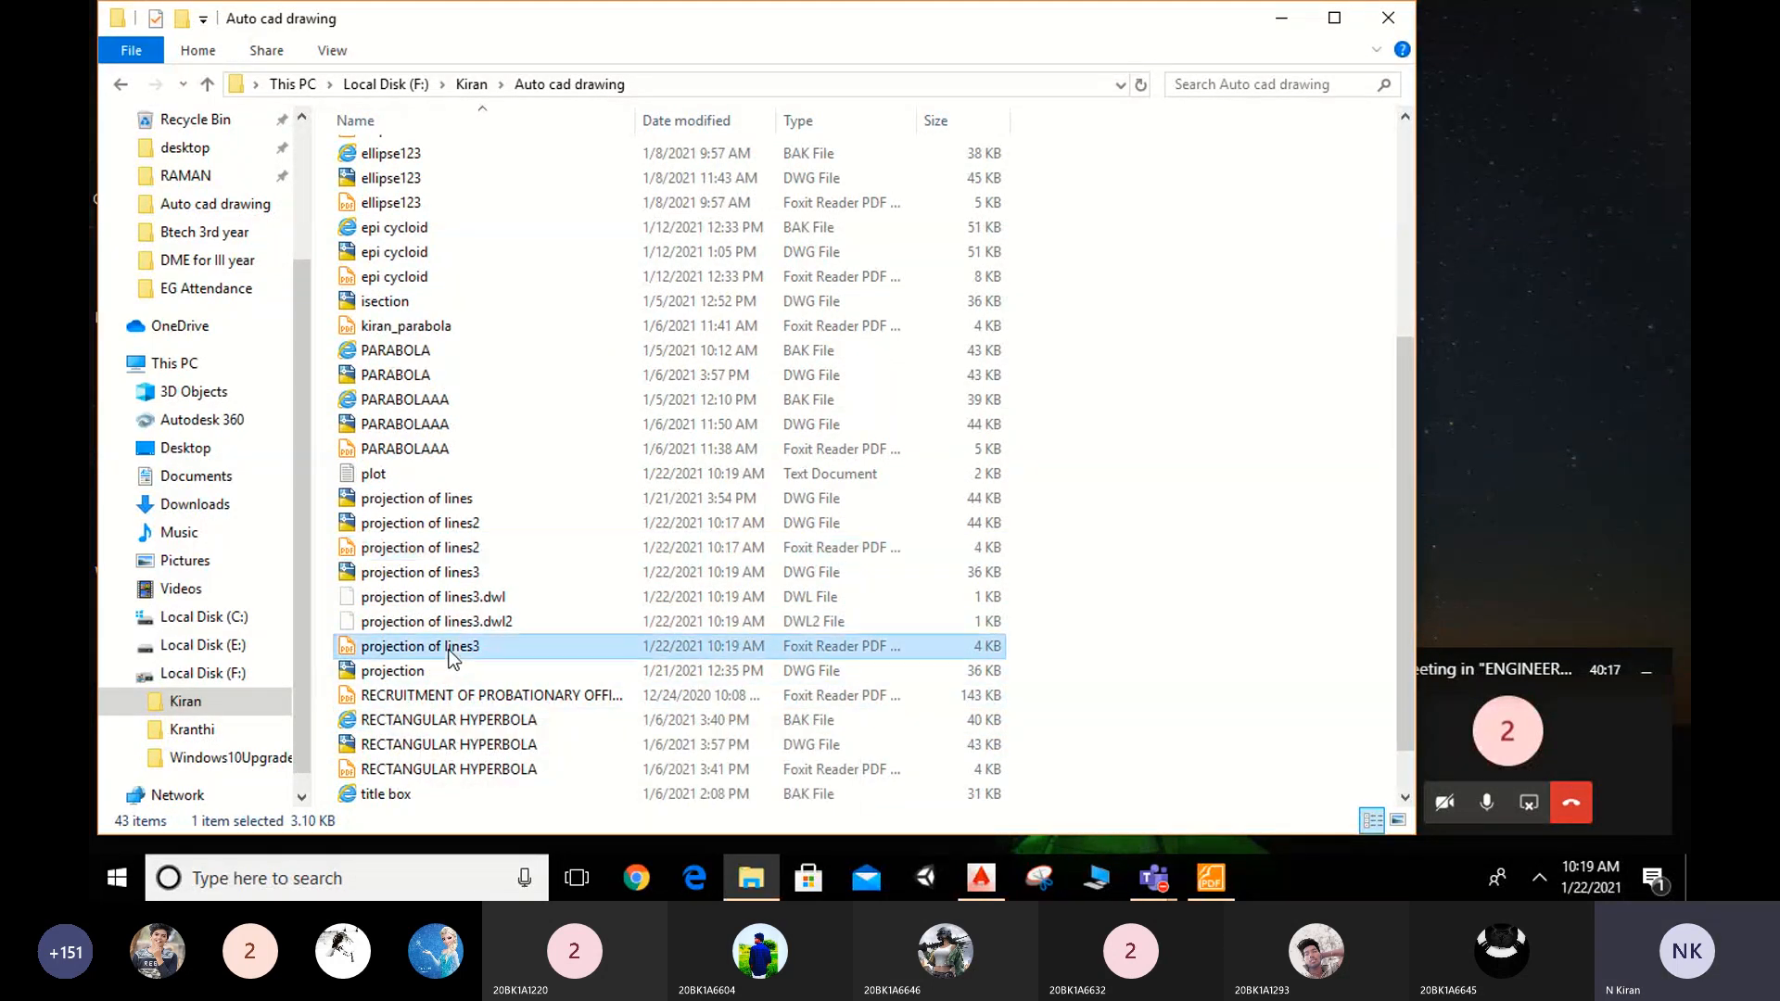
Step: Check the projection of lines3 PDF from the problem statement to the title block, compare it with projection of lines2.pdf, and minimize the viewer
{"action": "scroll", "coordinate": [899, 574], "scroll_direction": "down", "scroll_amount": 2}
{"action": "scroll", "coordinate": [894, 572], "scroll_direction": "up", "scroll_amount": 3}
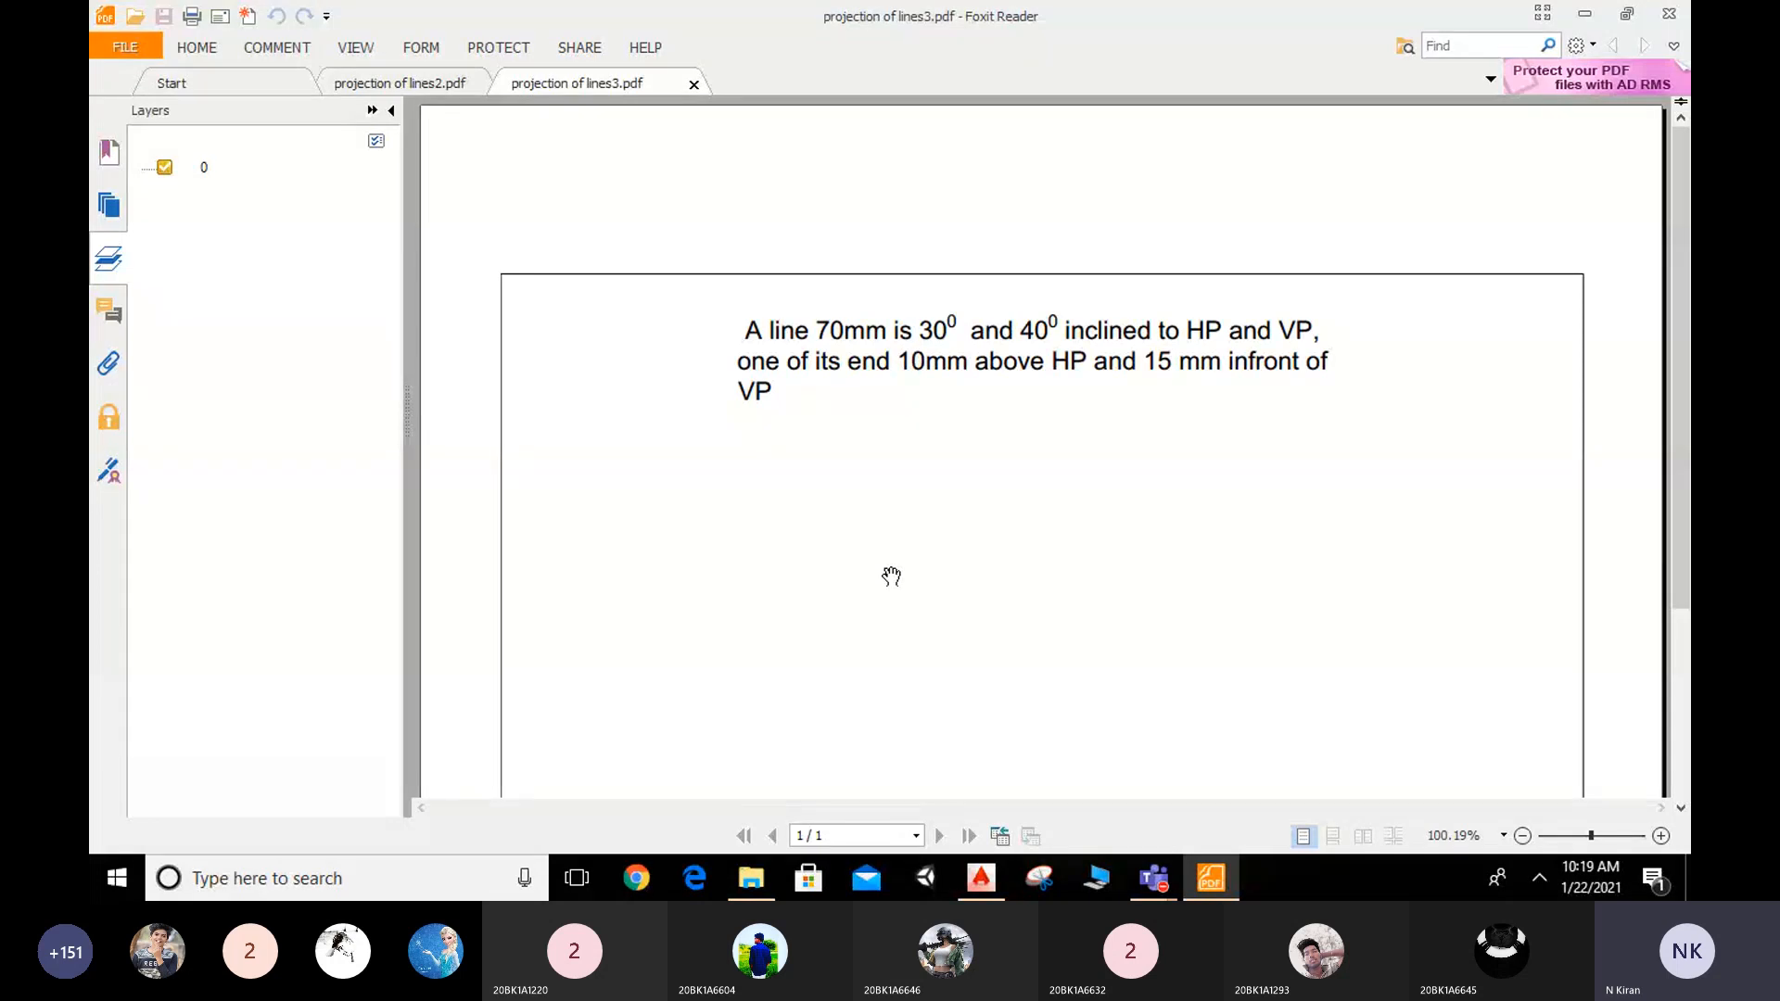
{"action": "scroll", "coordinate": [891, 576], "scroll_direction": "down", "scroll_amount": 3}
{"action": "scroll", "coordinate": [891, 576], "scroll_direction": "up", "scroll_amount": 3}
{"action": "left_click", "coordinate": [364, 82]}
{"action": "left_click", "coordinate": [577, 91]}
{"action": "scroll", "coordinate": [930, 462], "scroll_direction": "down", "scroll_amount": 3}
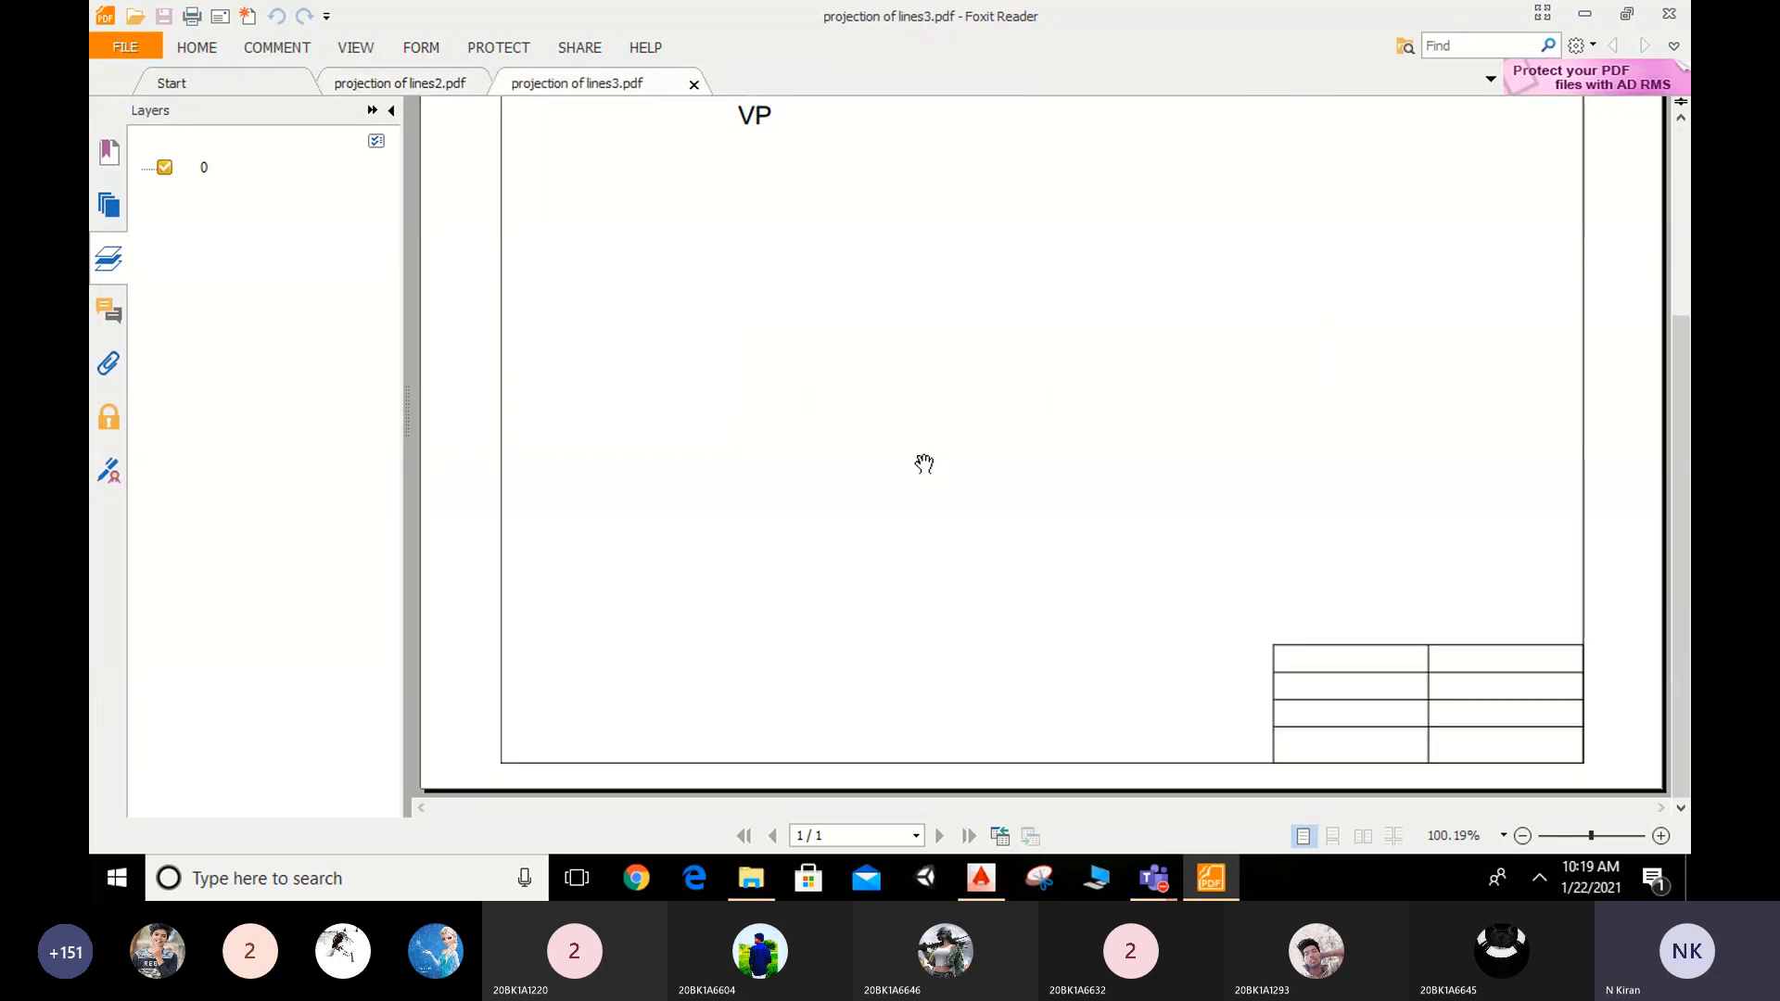
{"action": "scroll", "coordinate": [924, 464], "scroll_direction": "up", "scroll_amount": 3}
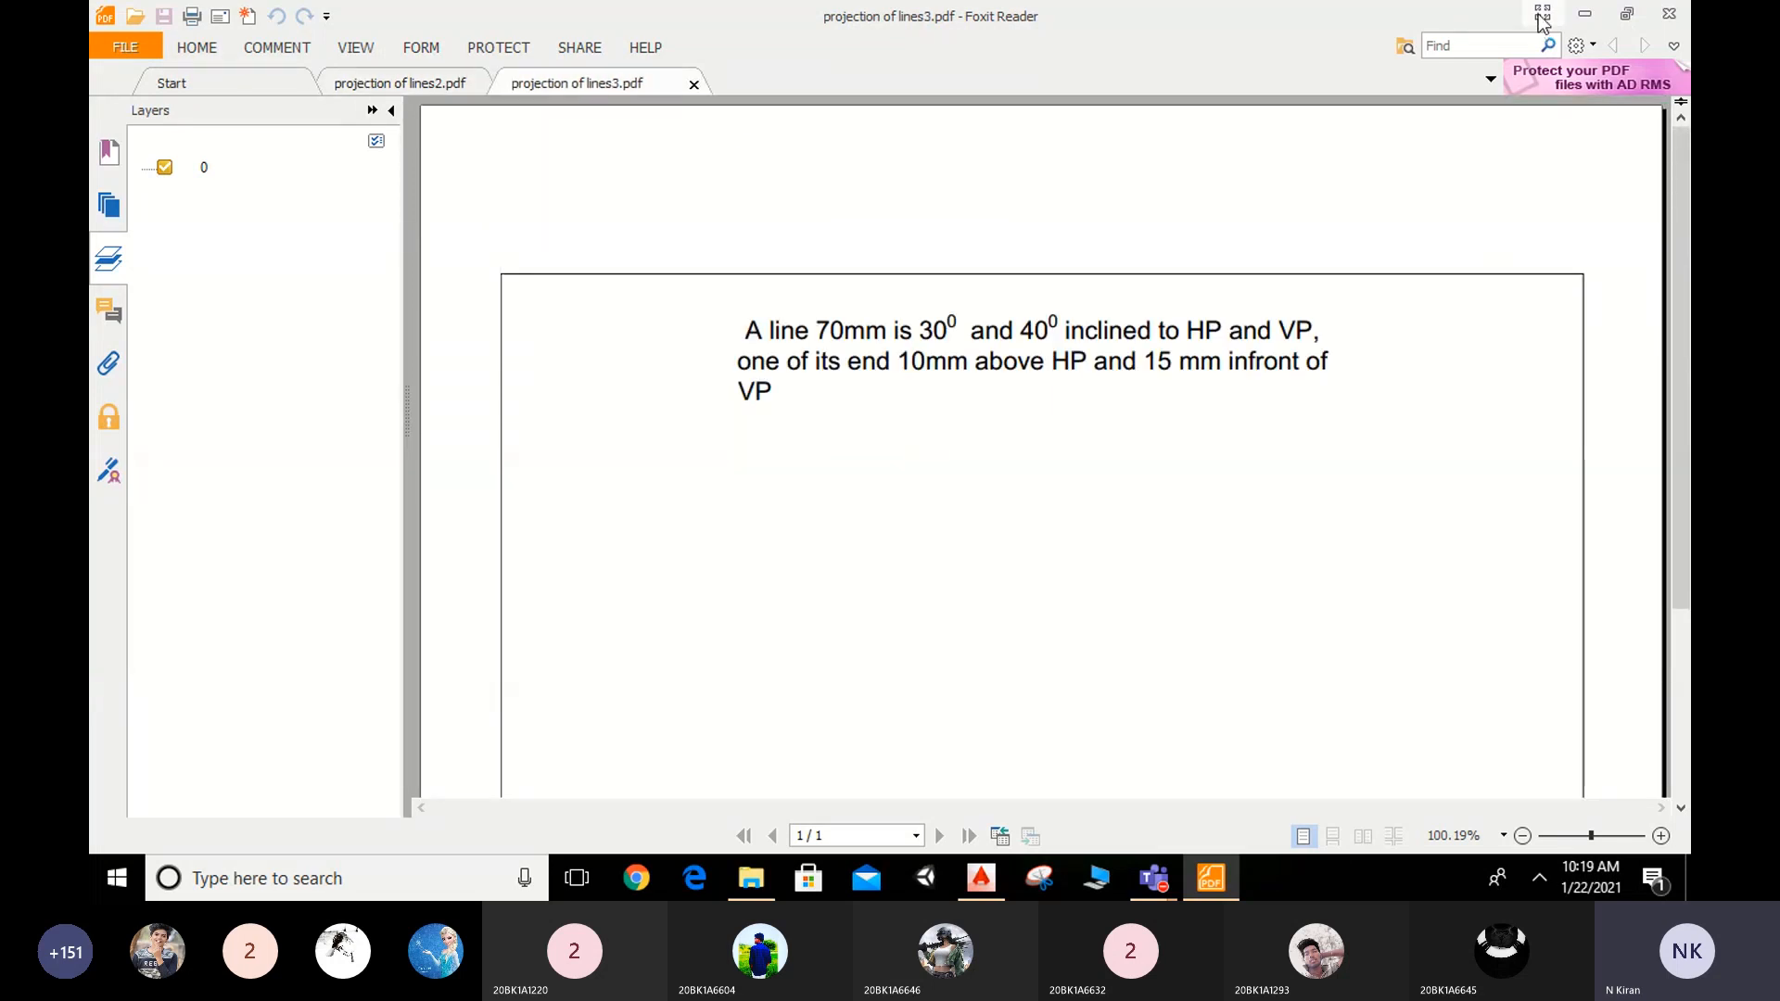
{"action": "left_click", "coordinate": [1585, 13]}
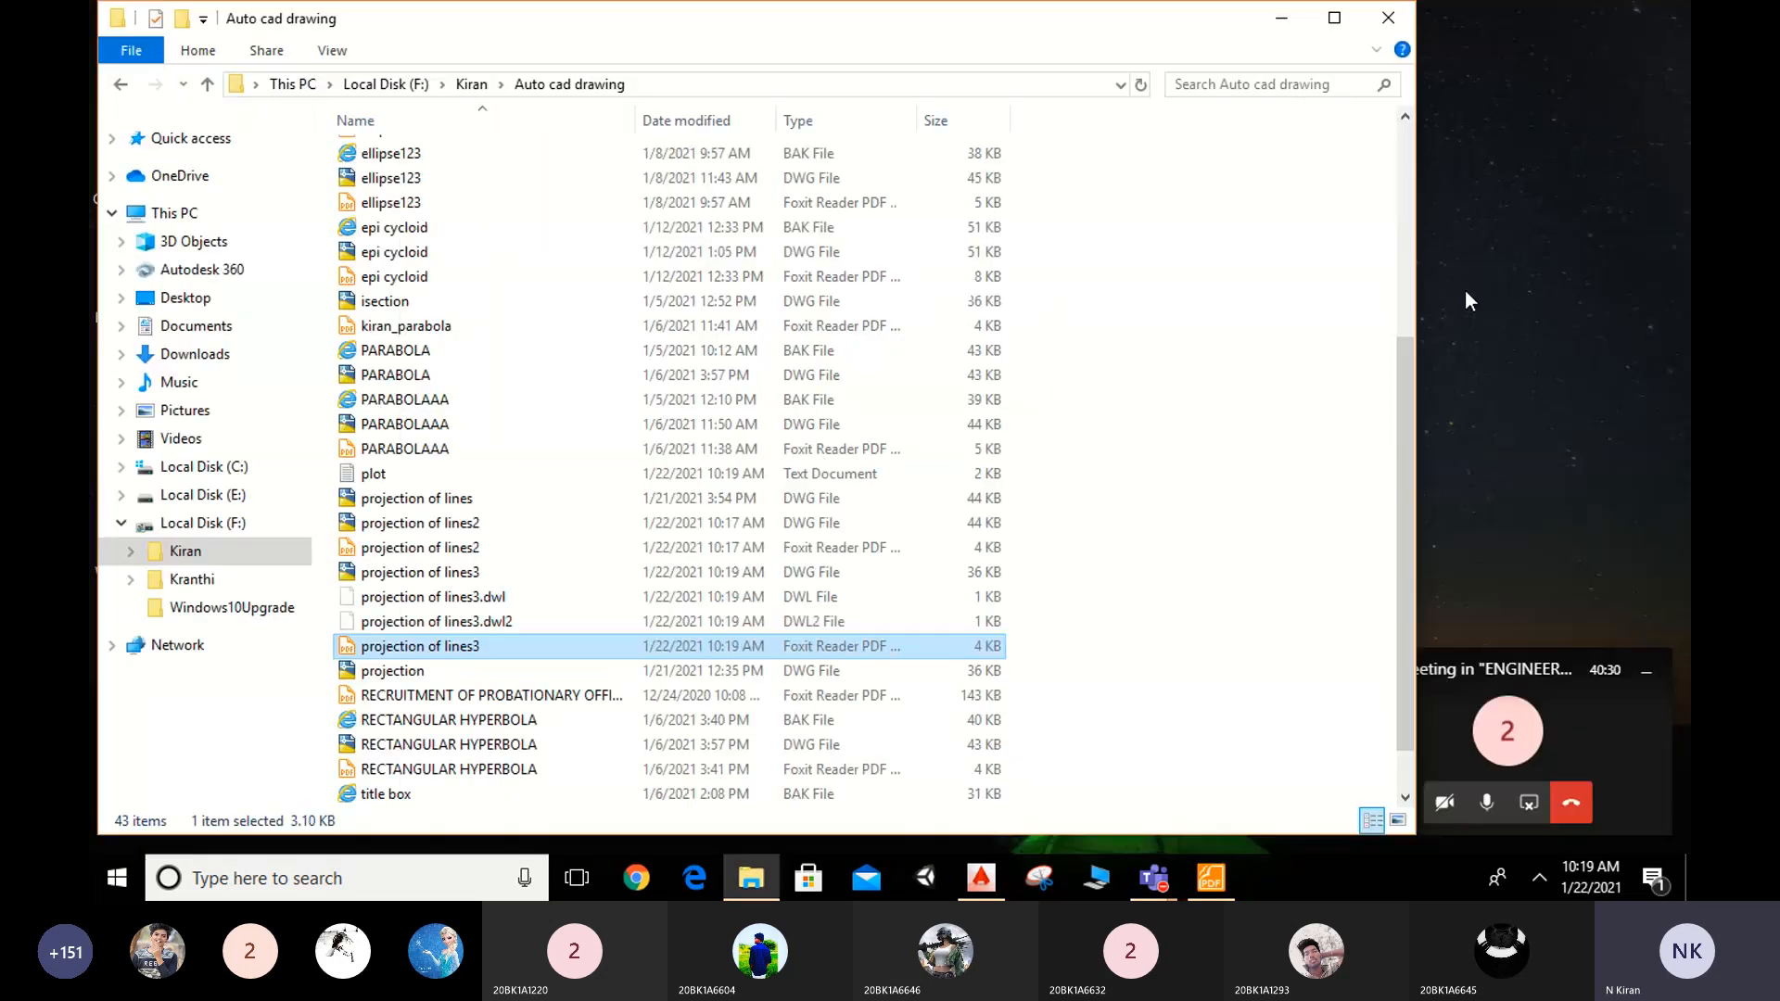
Step: Return to AutoCAD and save the projection of lines3 drawing again under its current name
{"action": "left_click", "coordinate": [981, 878]}
{"action": "scroll", "coordinate": [1112, 519], "scroll_direction": "down", "scroll_amount": 5}
{"action": "mouse_move", "coordinate": [1252, 490]}
{"action": "middle_mouse_down"}
{"action": "mouse_move", "coordinate": [835, 460]}
{"action": "mouse_move", "coordinate": [914, 484]}
{"action": "middle_mouse_up"}
{"action": "scroll", "coordinate": [846, 497], "scroll_direction": "up", "scroll_amount": 4}
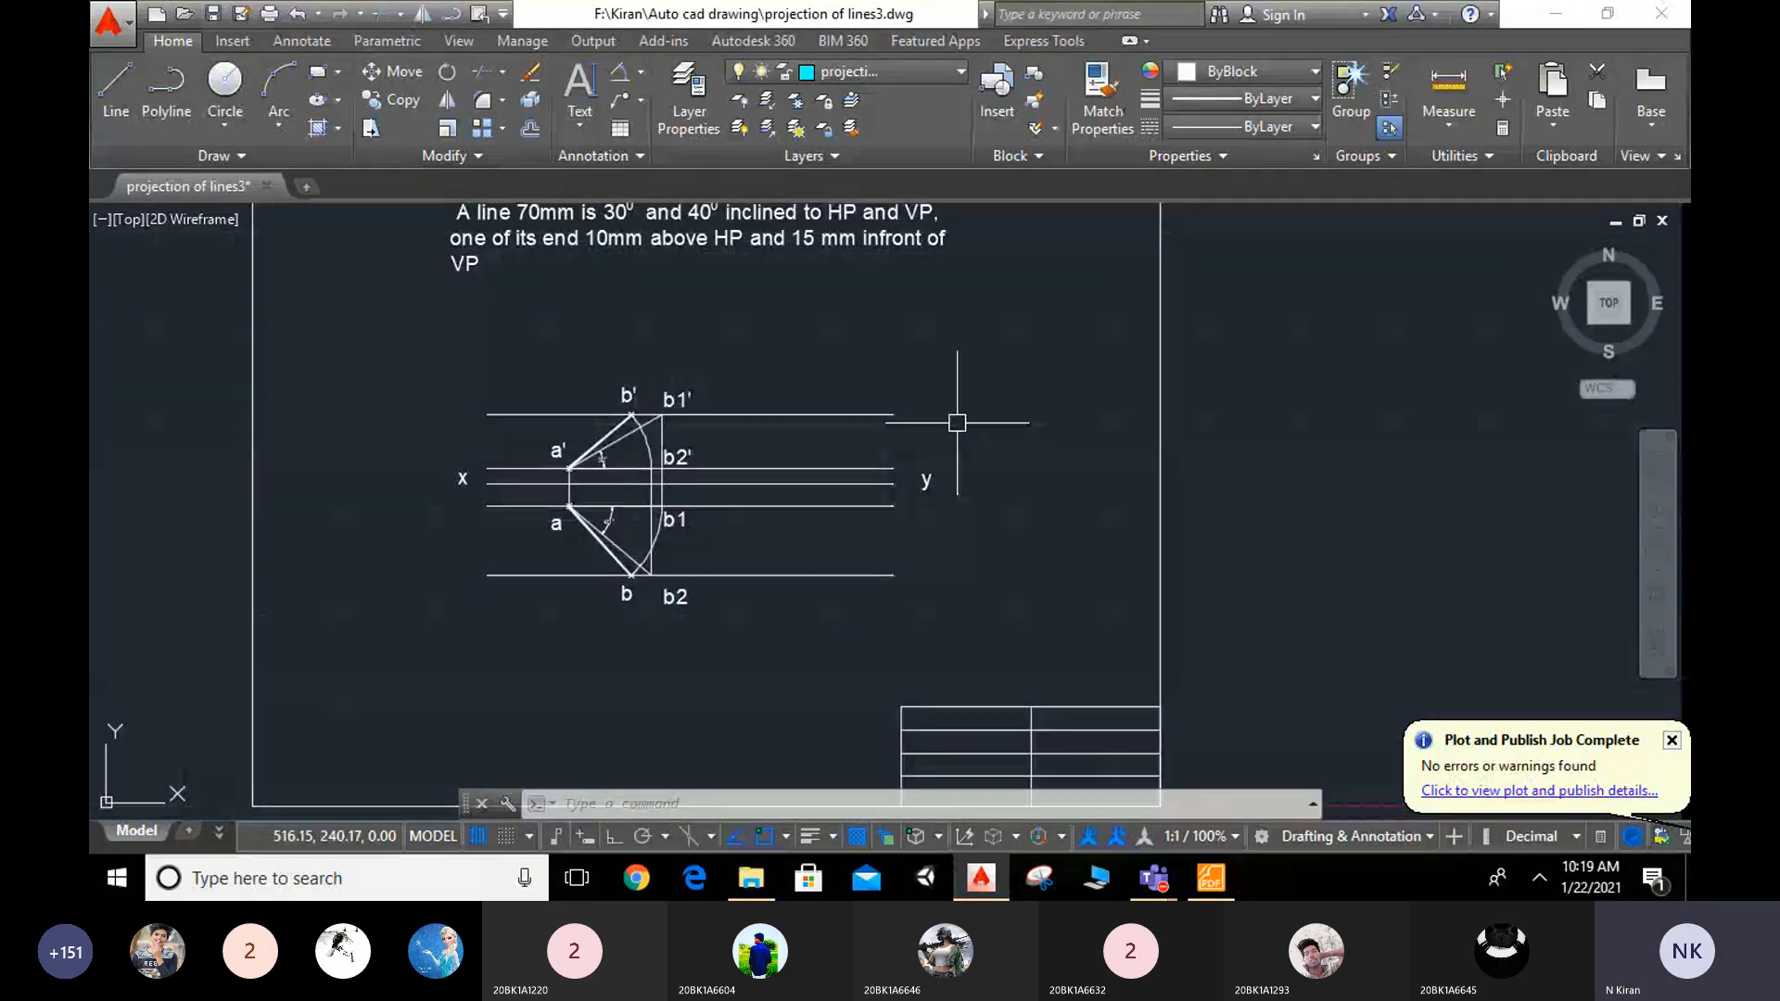
{"action": "left_click", "coordinate": [213, 13]}
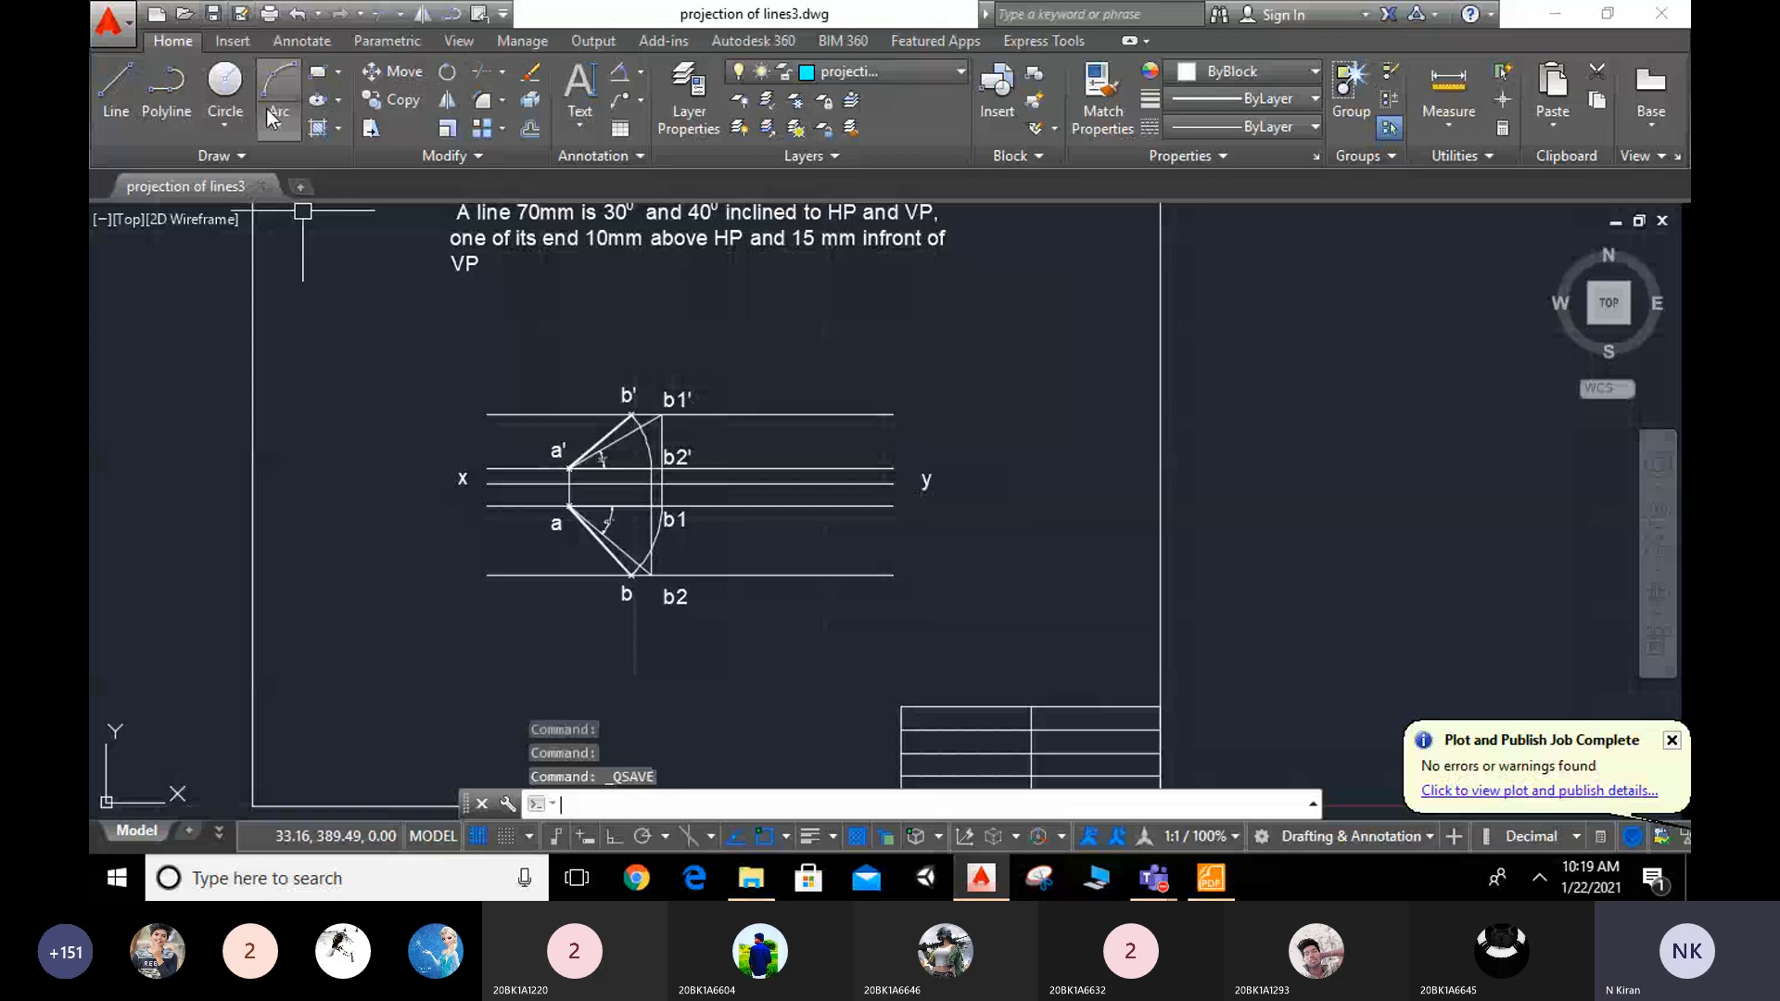
Step: Try to export the drawing to the projection of lines3 PDF with Display as the export area
{"action": "left_click", "coordinate": [100, 21]}
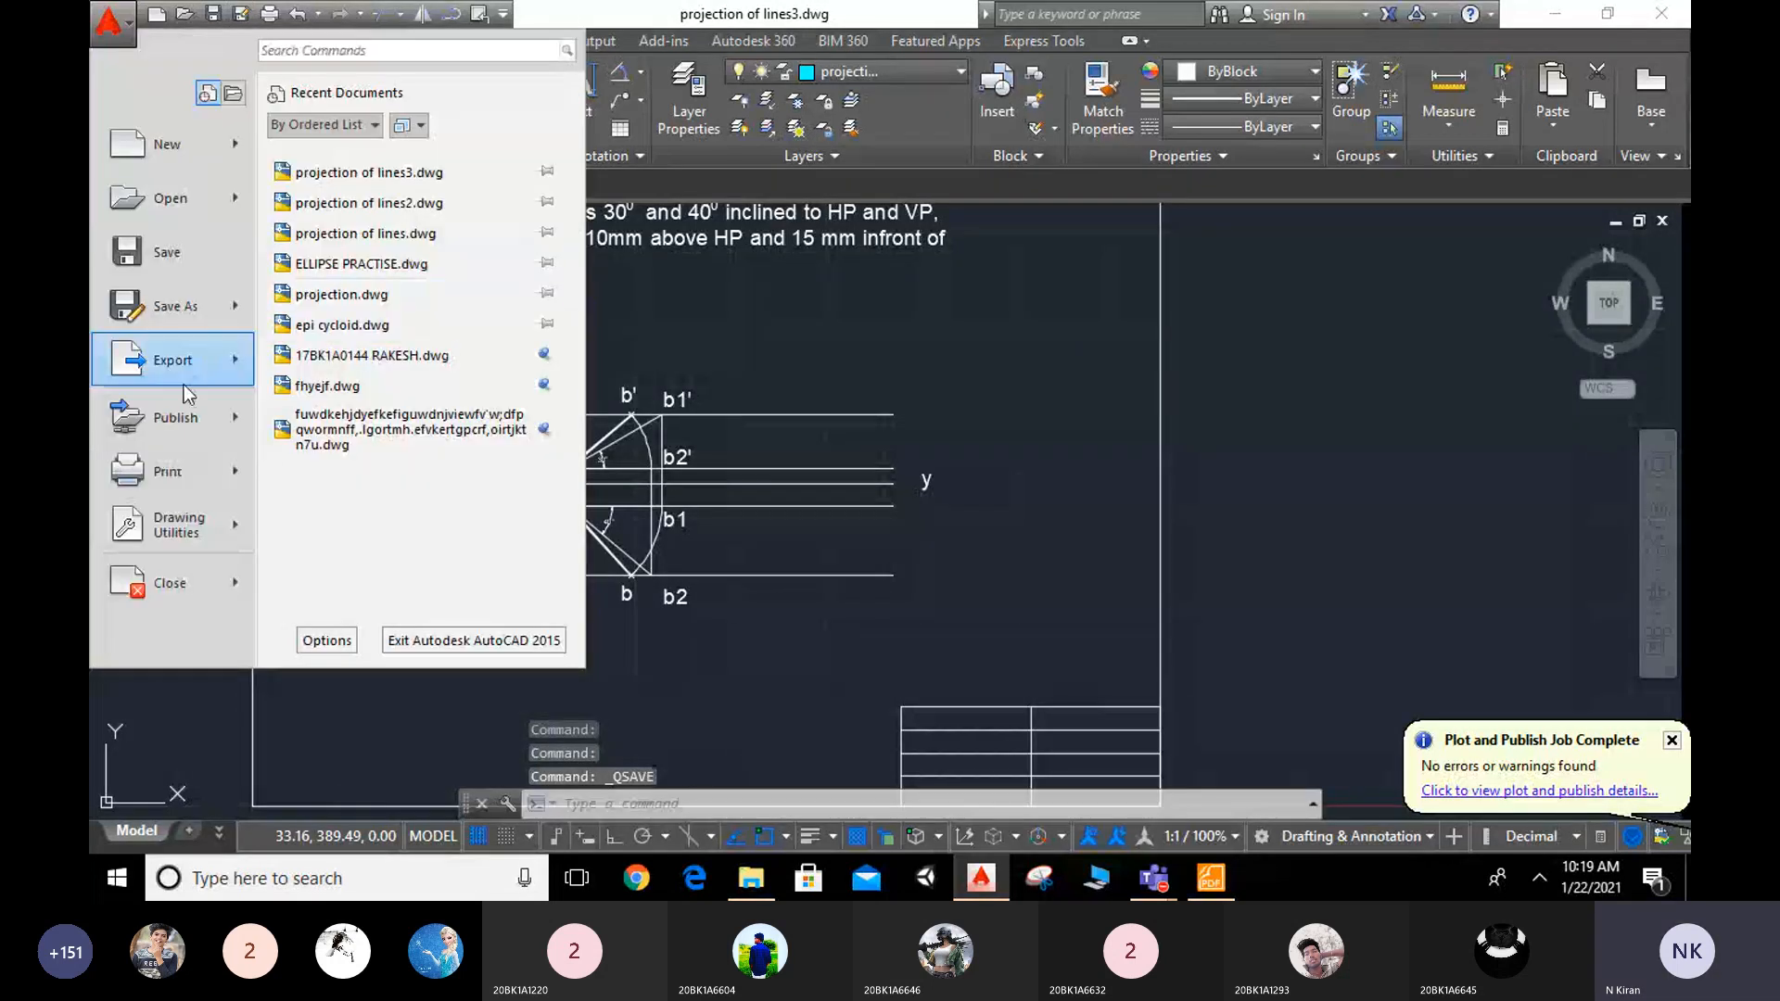
{"action": "mouse_move", "coordinate": [187, 356]}
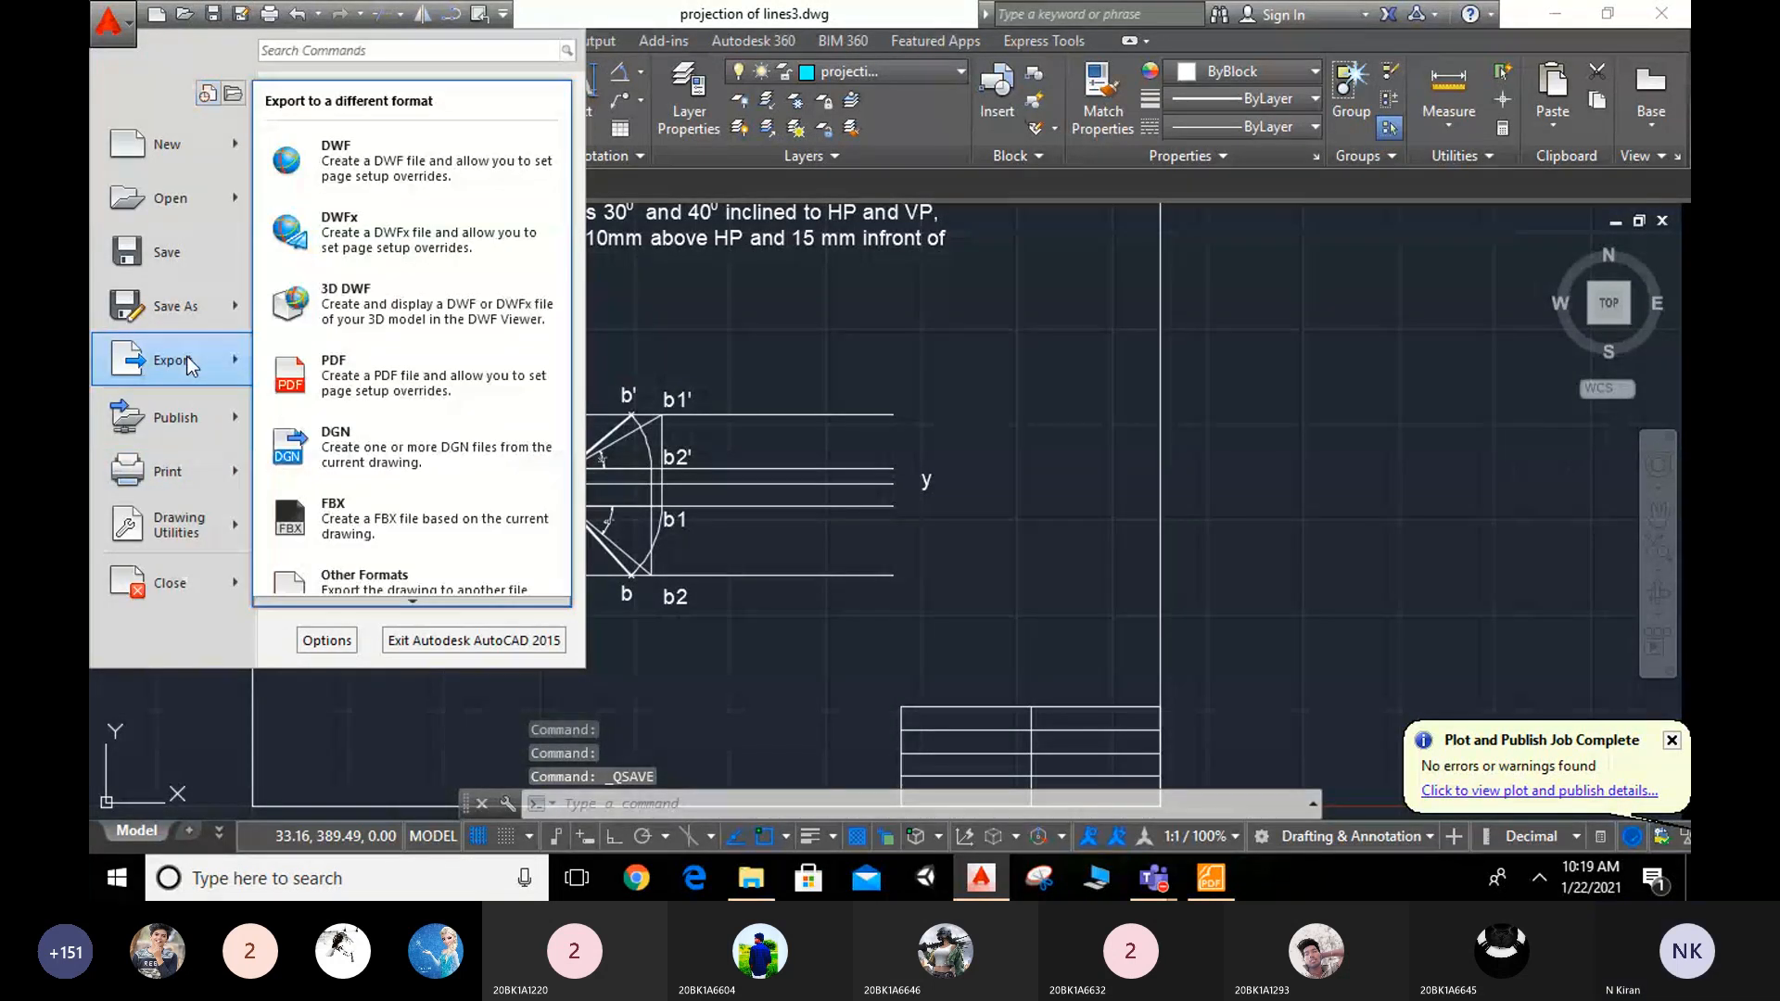
{"action": "left_click", "coordinate": [371, 459]}
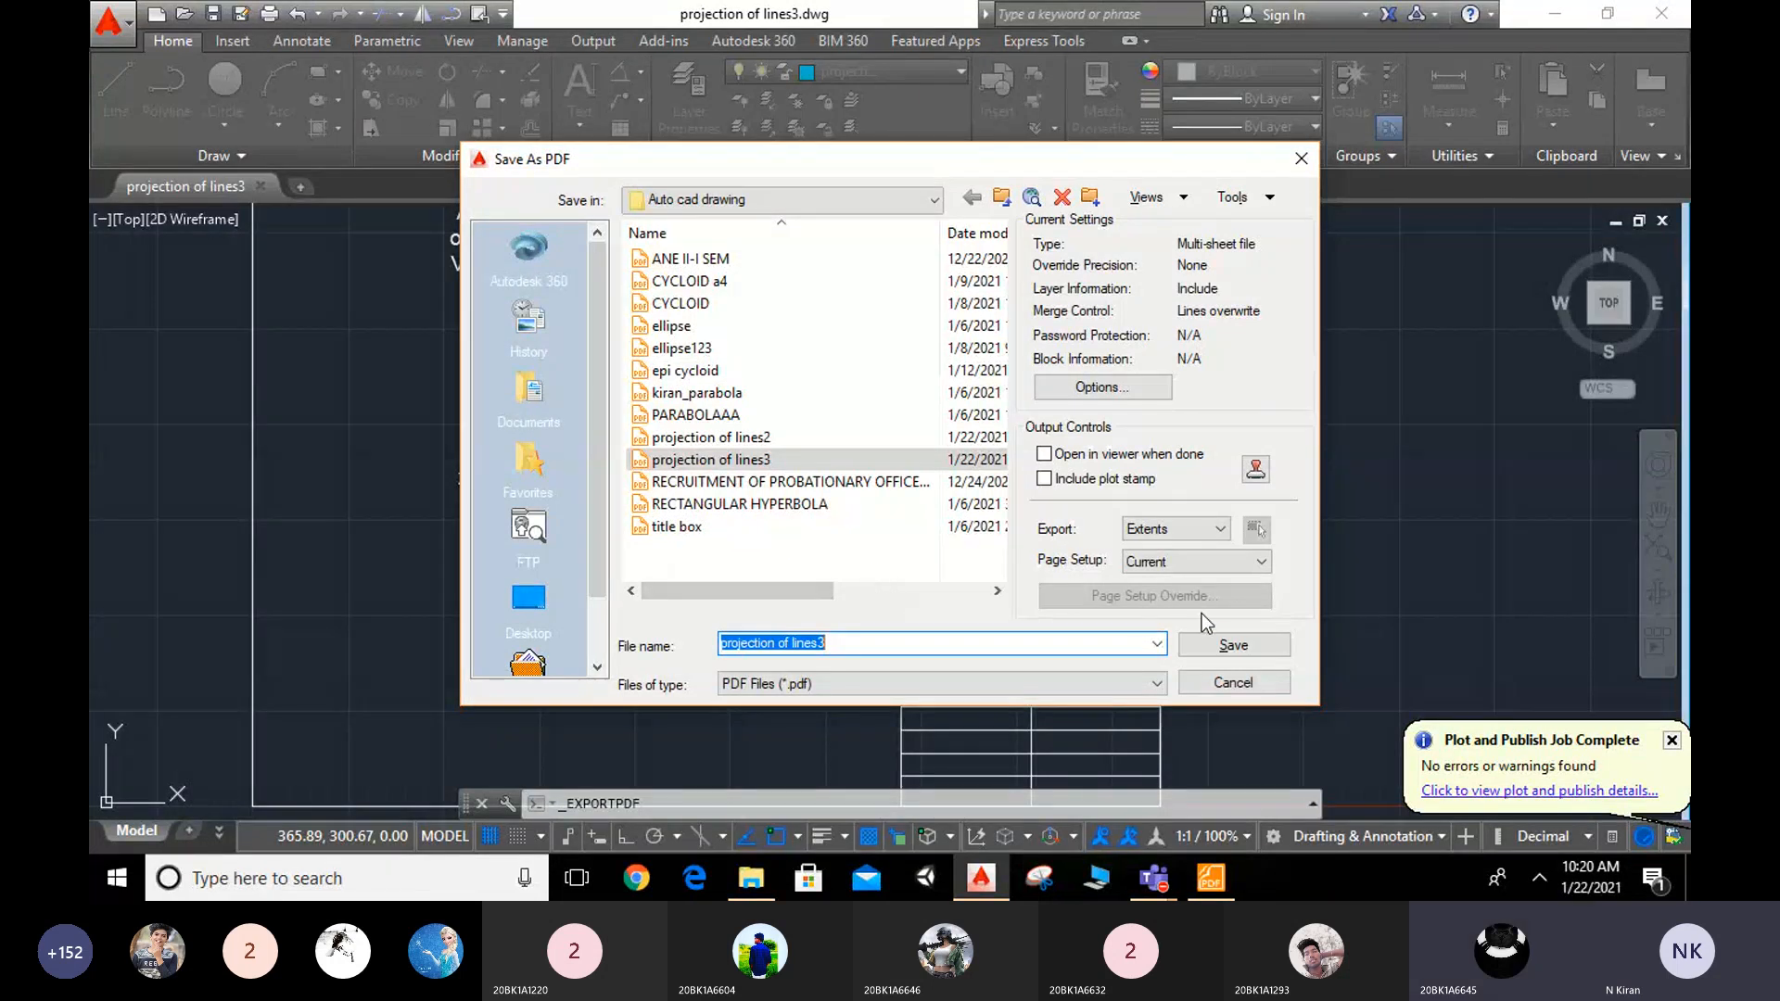
{"action": "left_click", "coordinate": [1187, 530]}
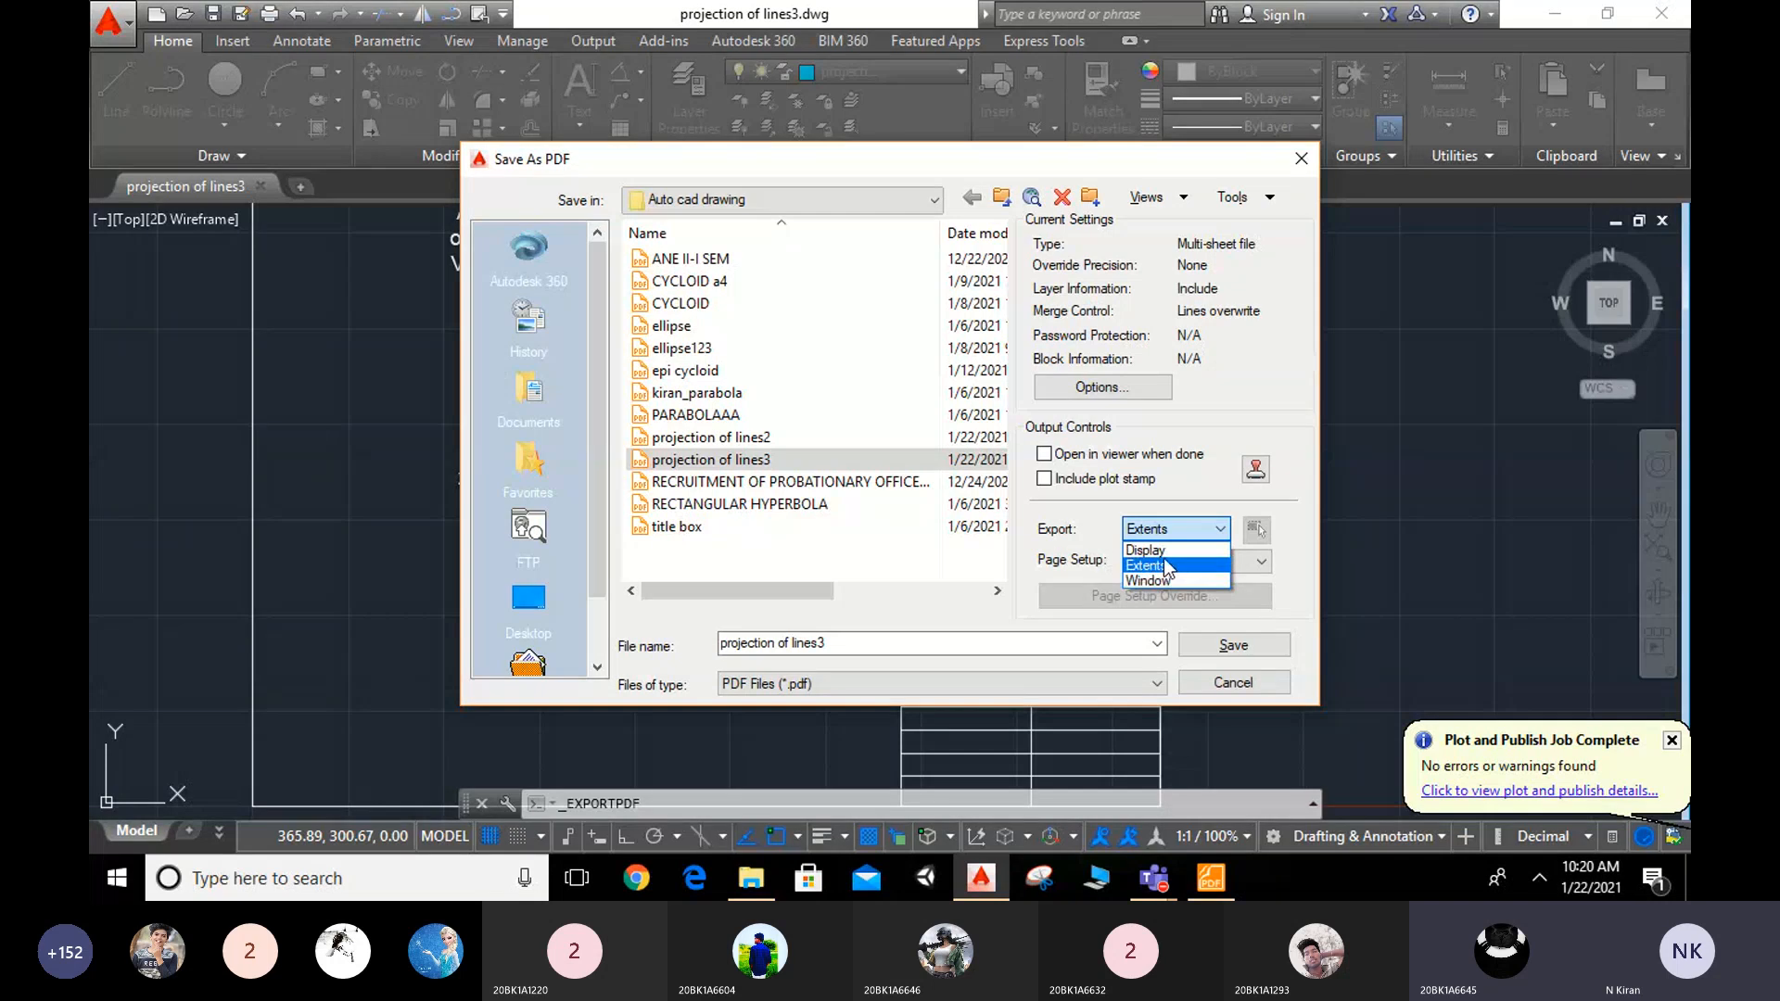
{"action": "left_click", "coordinate": [1237, 647]}
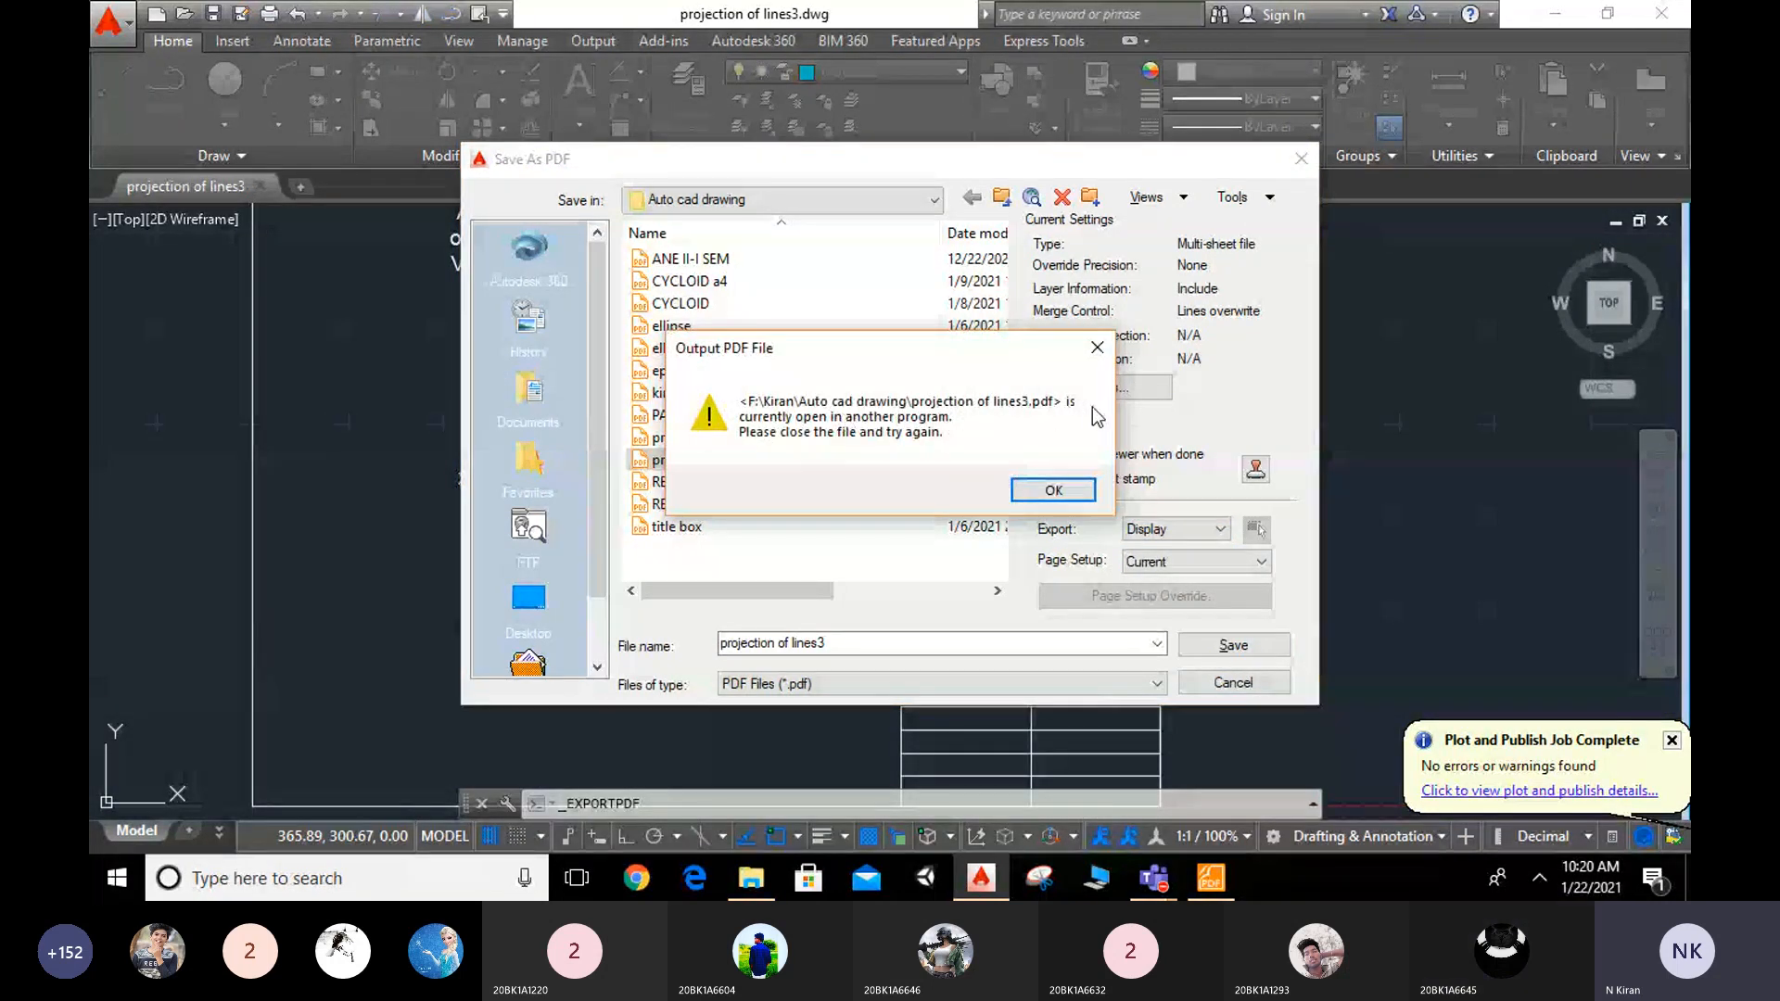
{"action": "left_click", "coordinate": [1071, 494]}
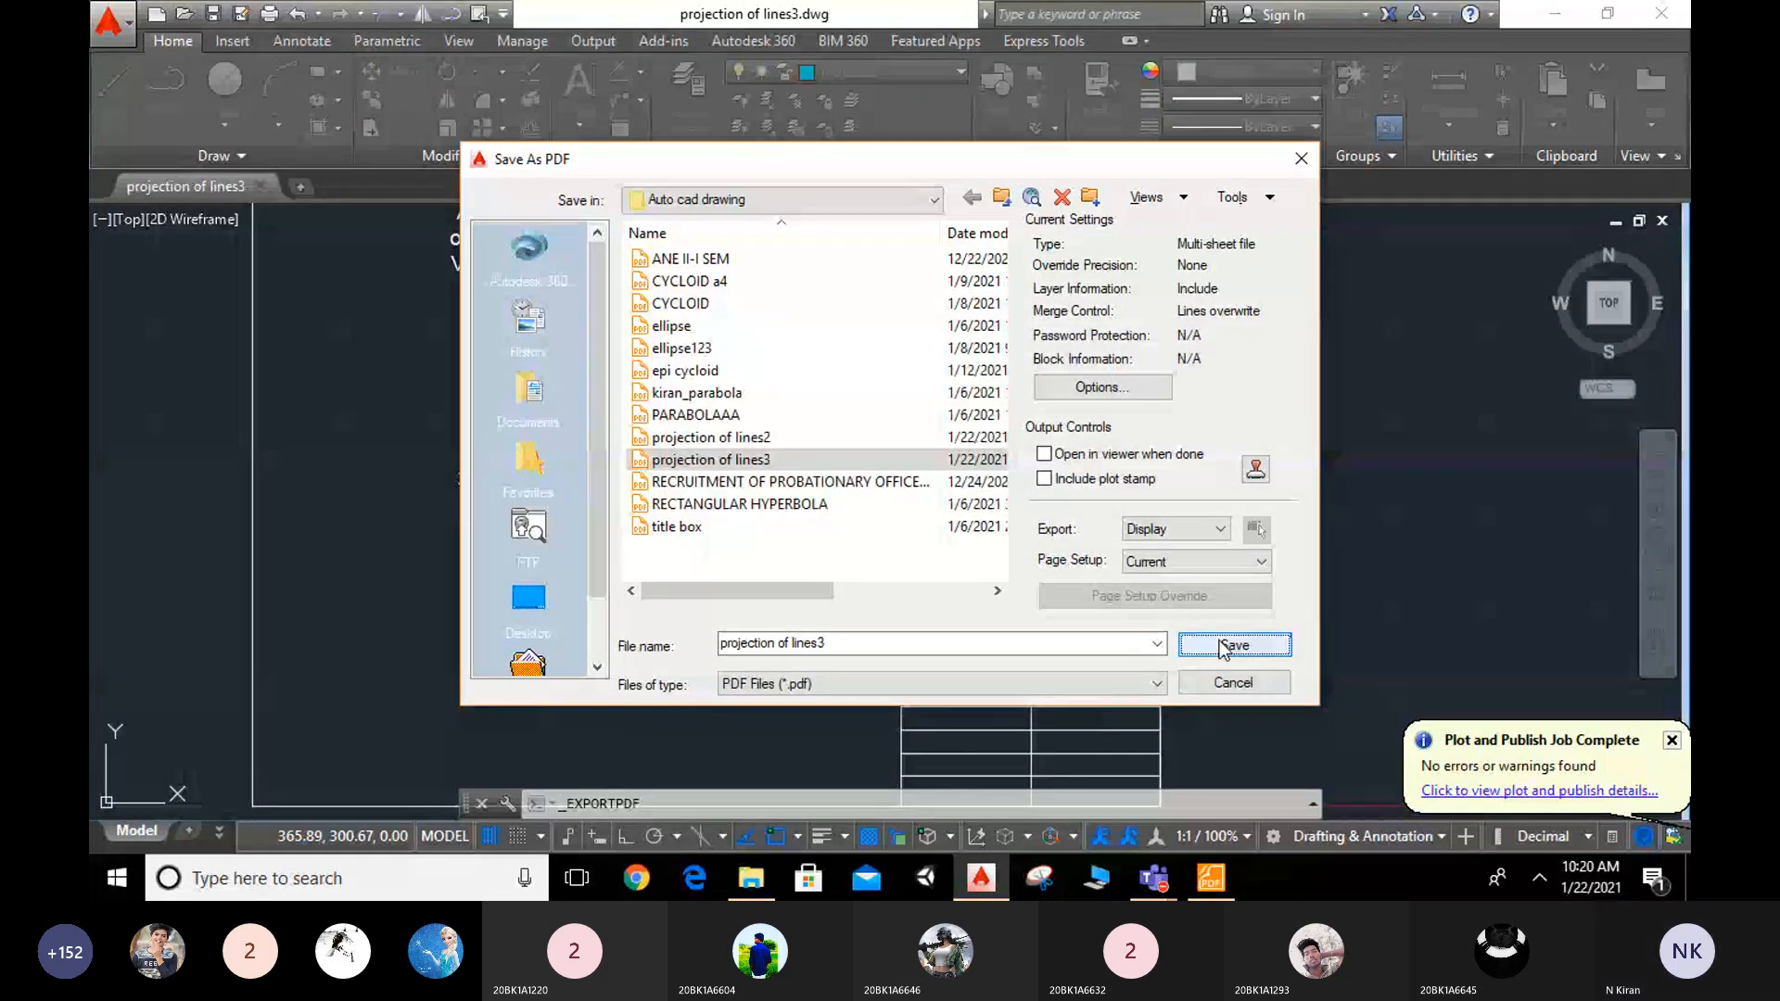
Step: Set the export area to Extents and try to save the PDF as projection of lines3
{"action": "left_click", "coordinate": [1201, 530]}
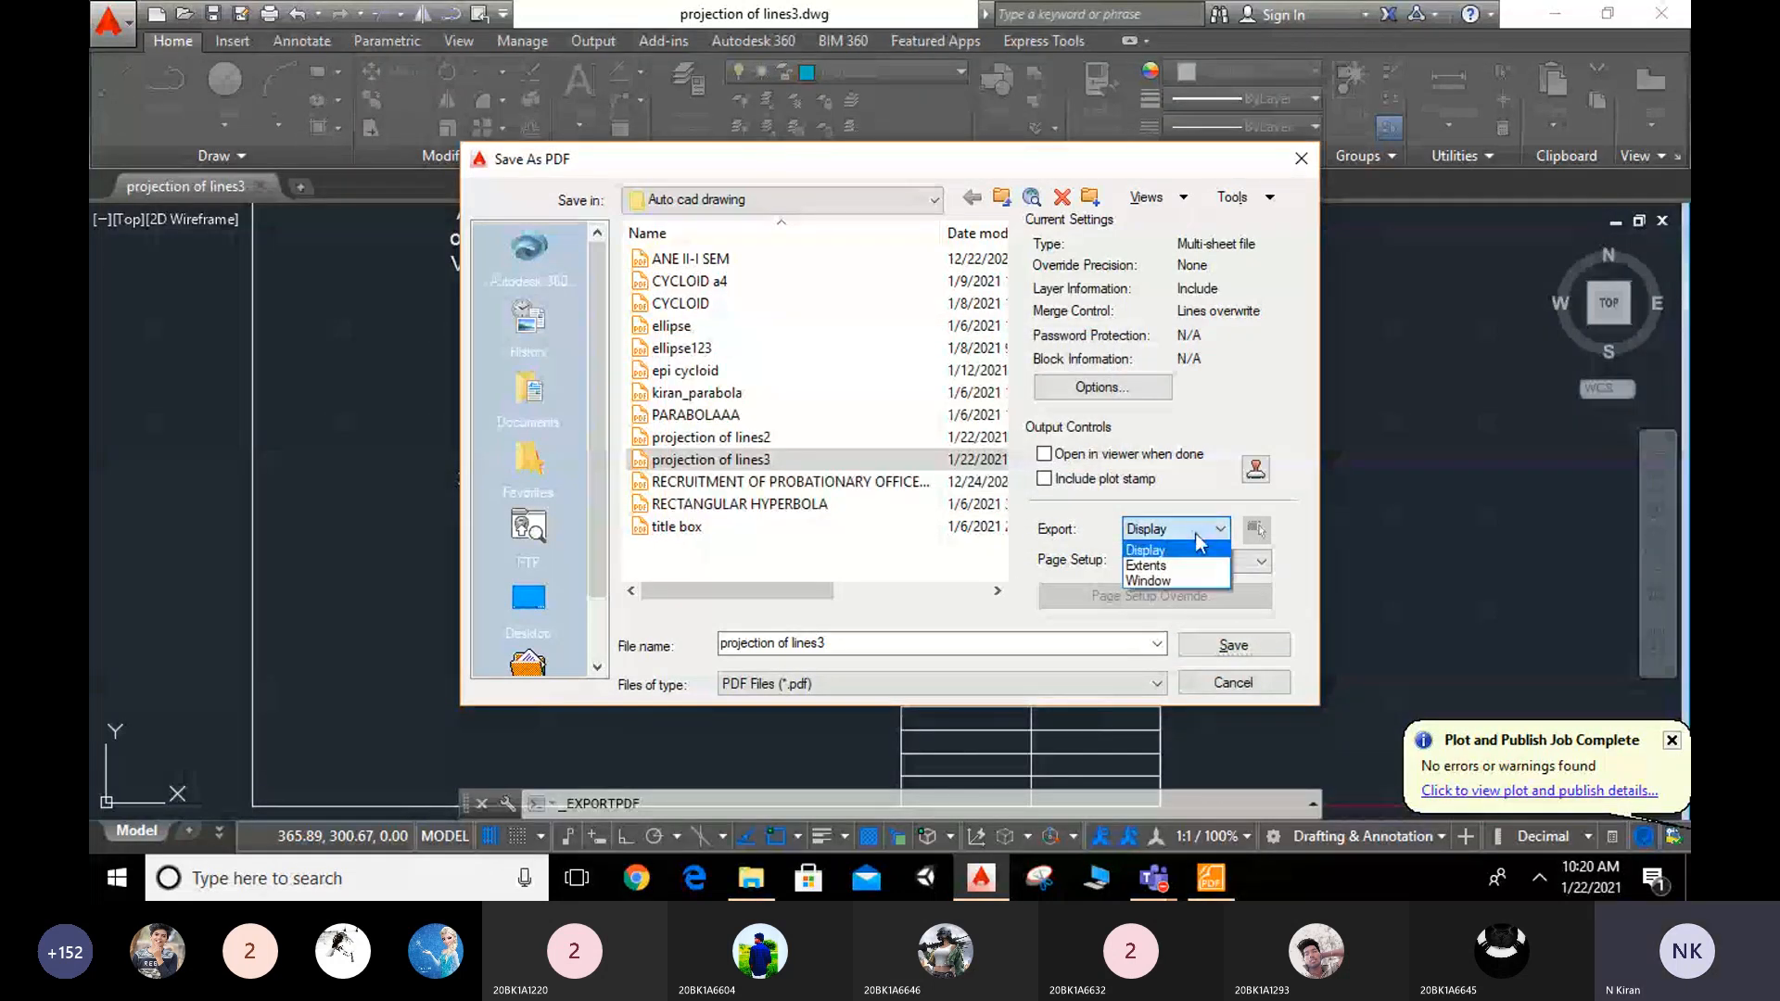
{"action": "left_click", "coordinate": [1147, 566]}
{"action": "left_click", "coordinate": [1229, 649]}
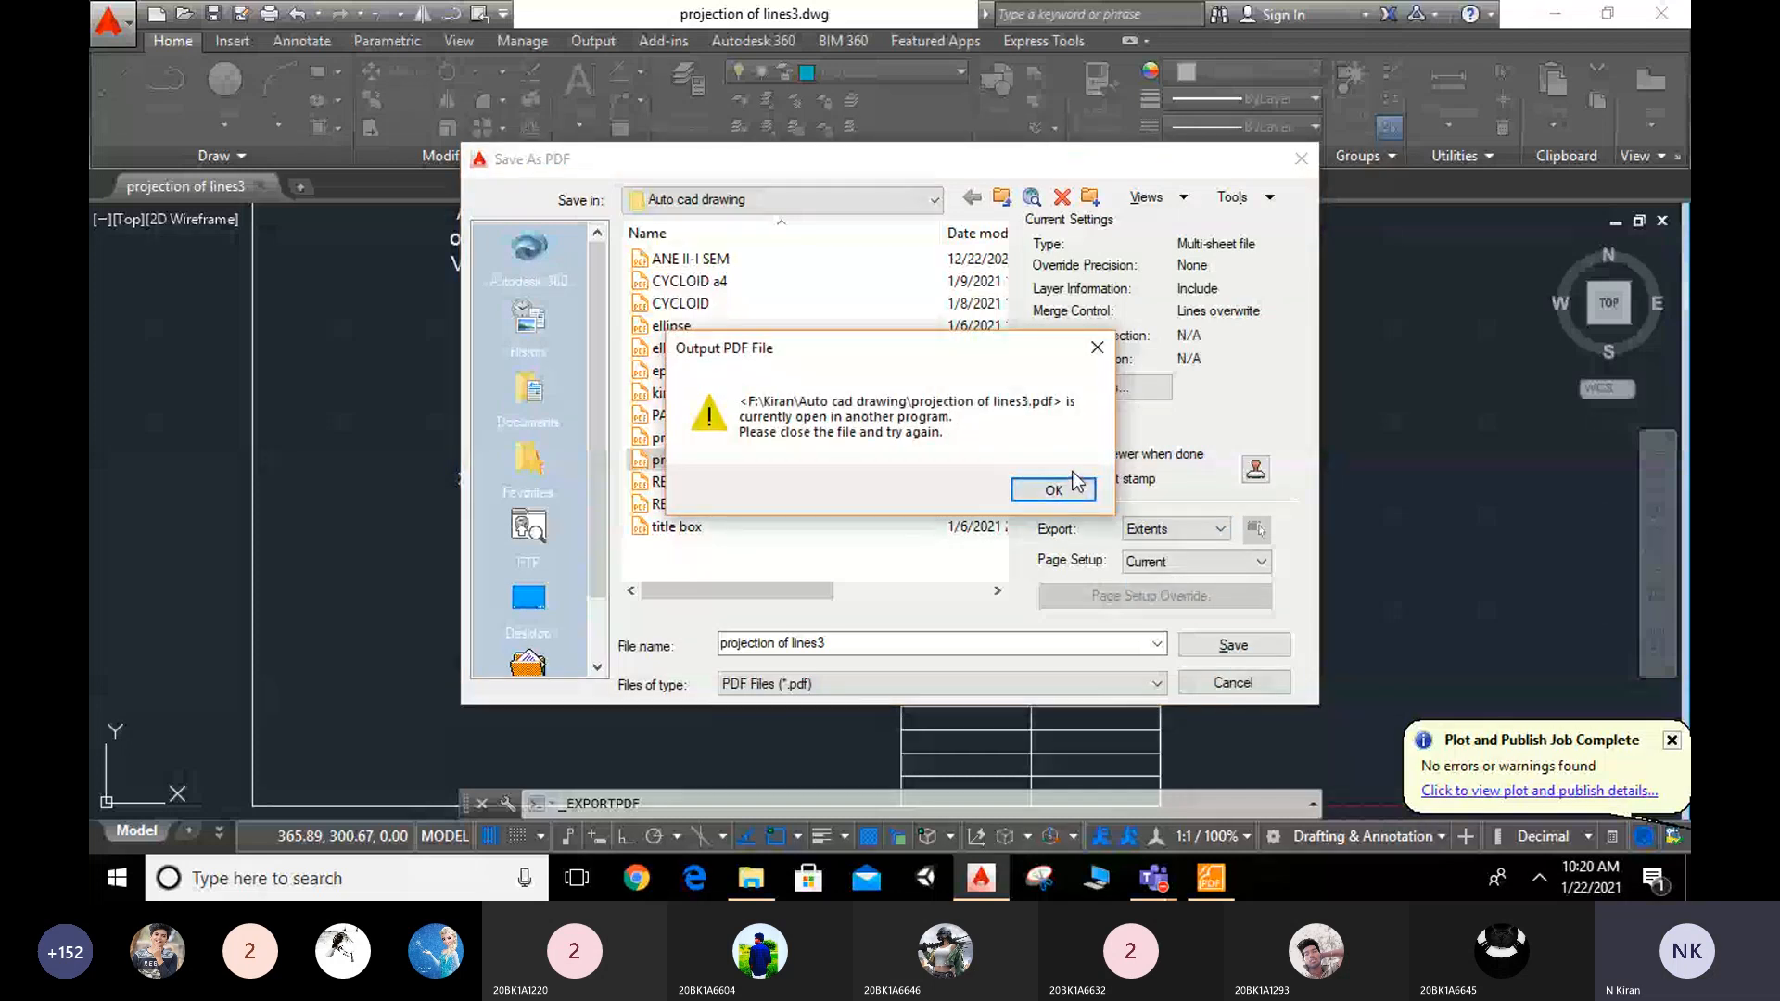
{"action": "left_click", "coordinate": [1101, 360]}
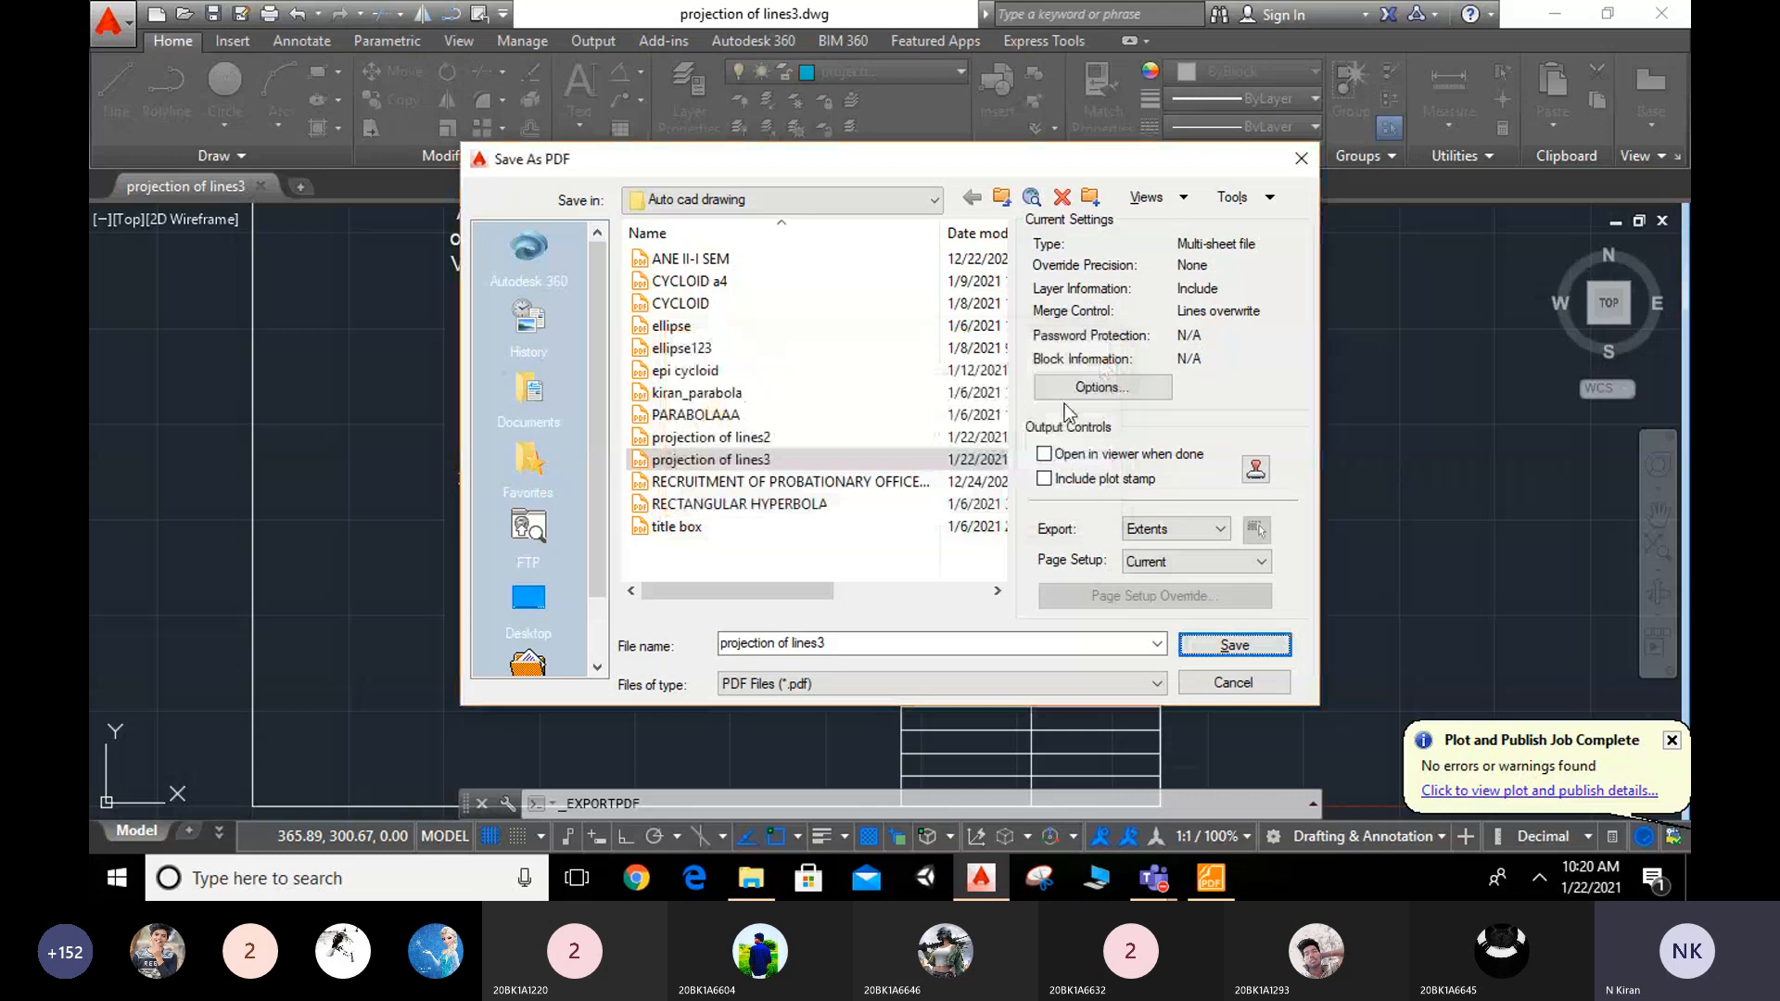
Step: Change the PDF file name to projection of lines4 and save the export with Extents as the export area
{"action": "left_click", "coordinate": [847, 643]}
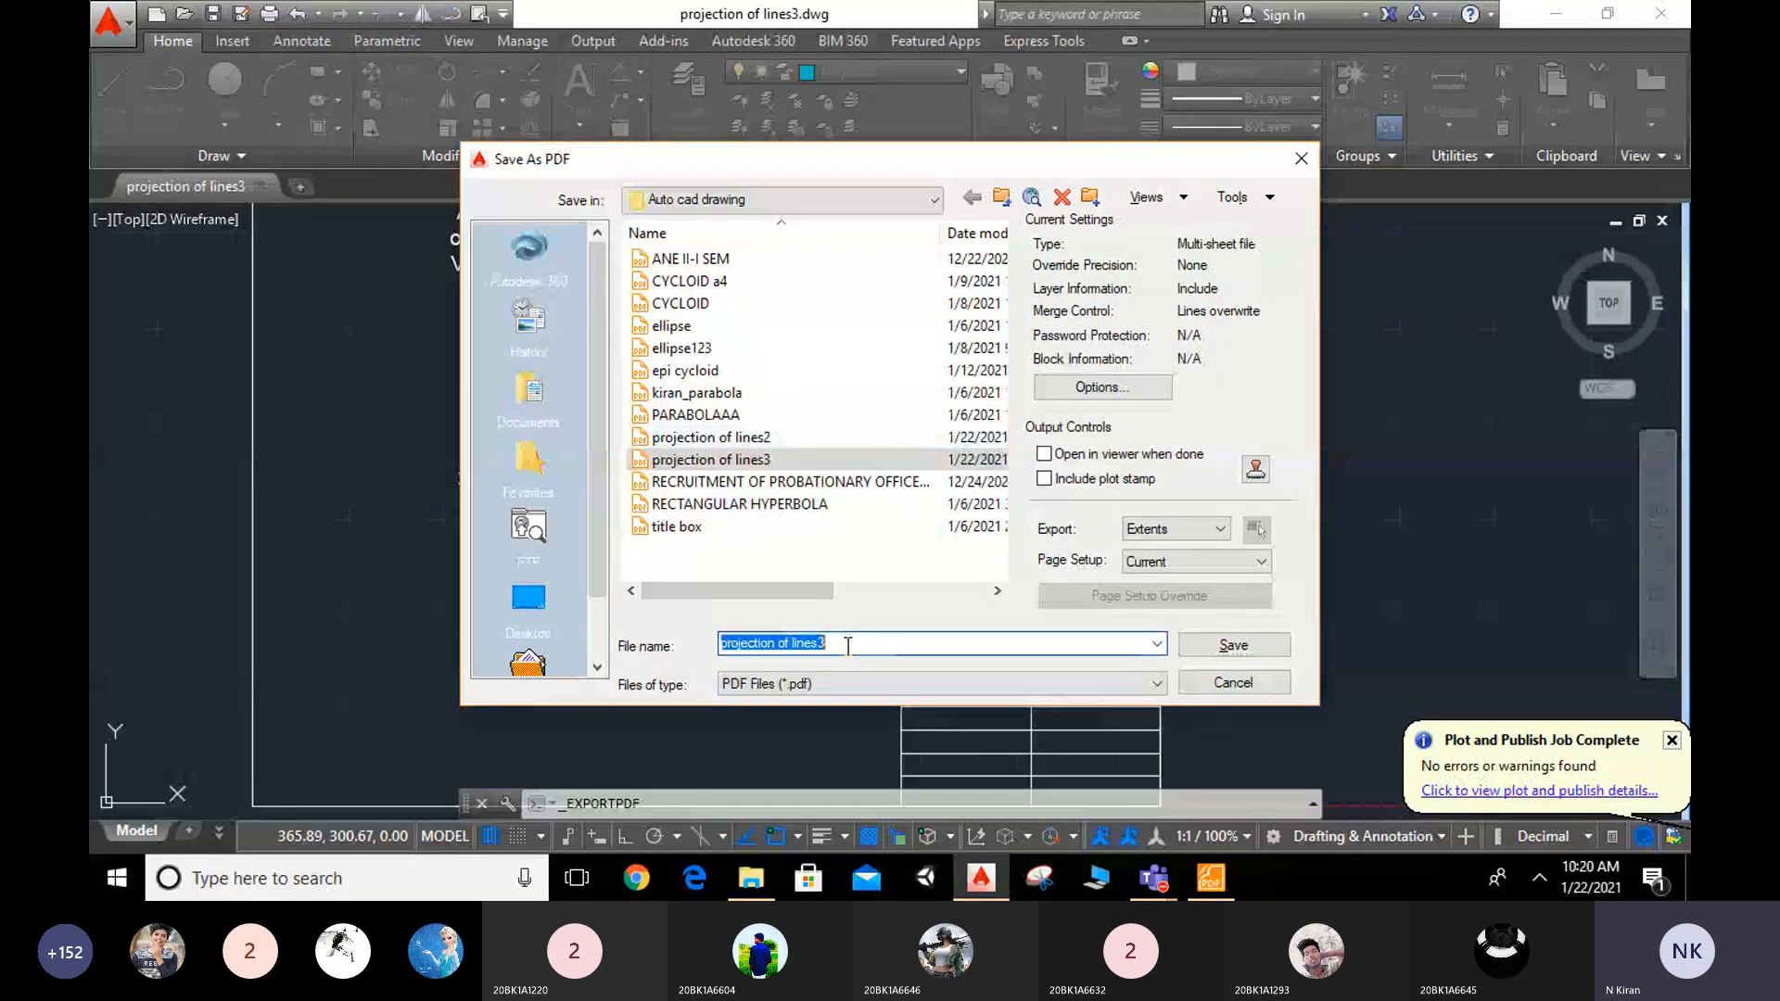
{"action": "left_click", "coordinate": [847, 645]}
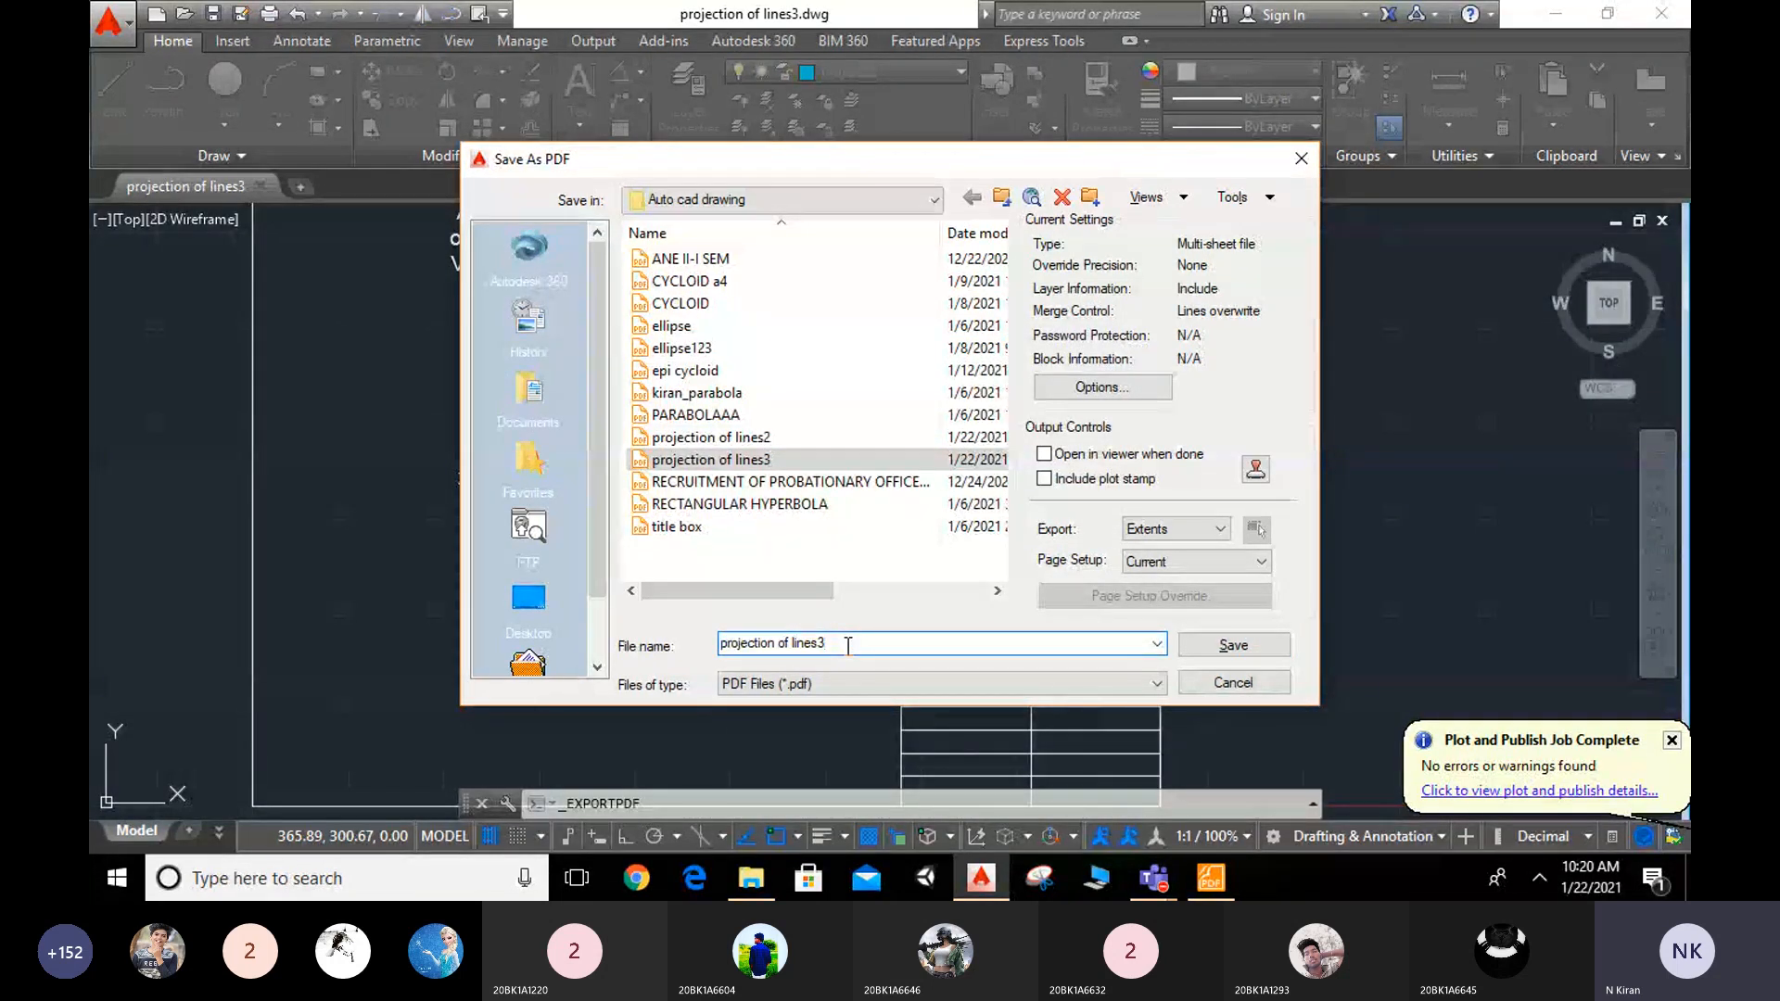
{"action": "key", "text": "BackSpace"}
{"action": "type", "text": "4"}
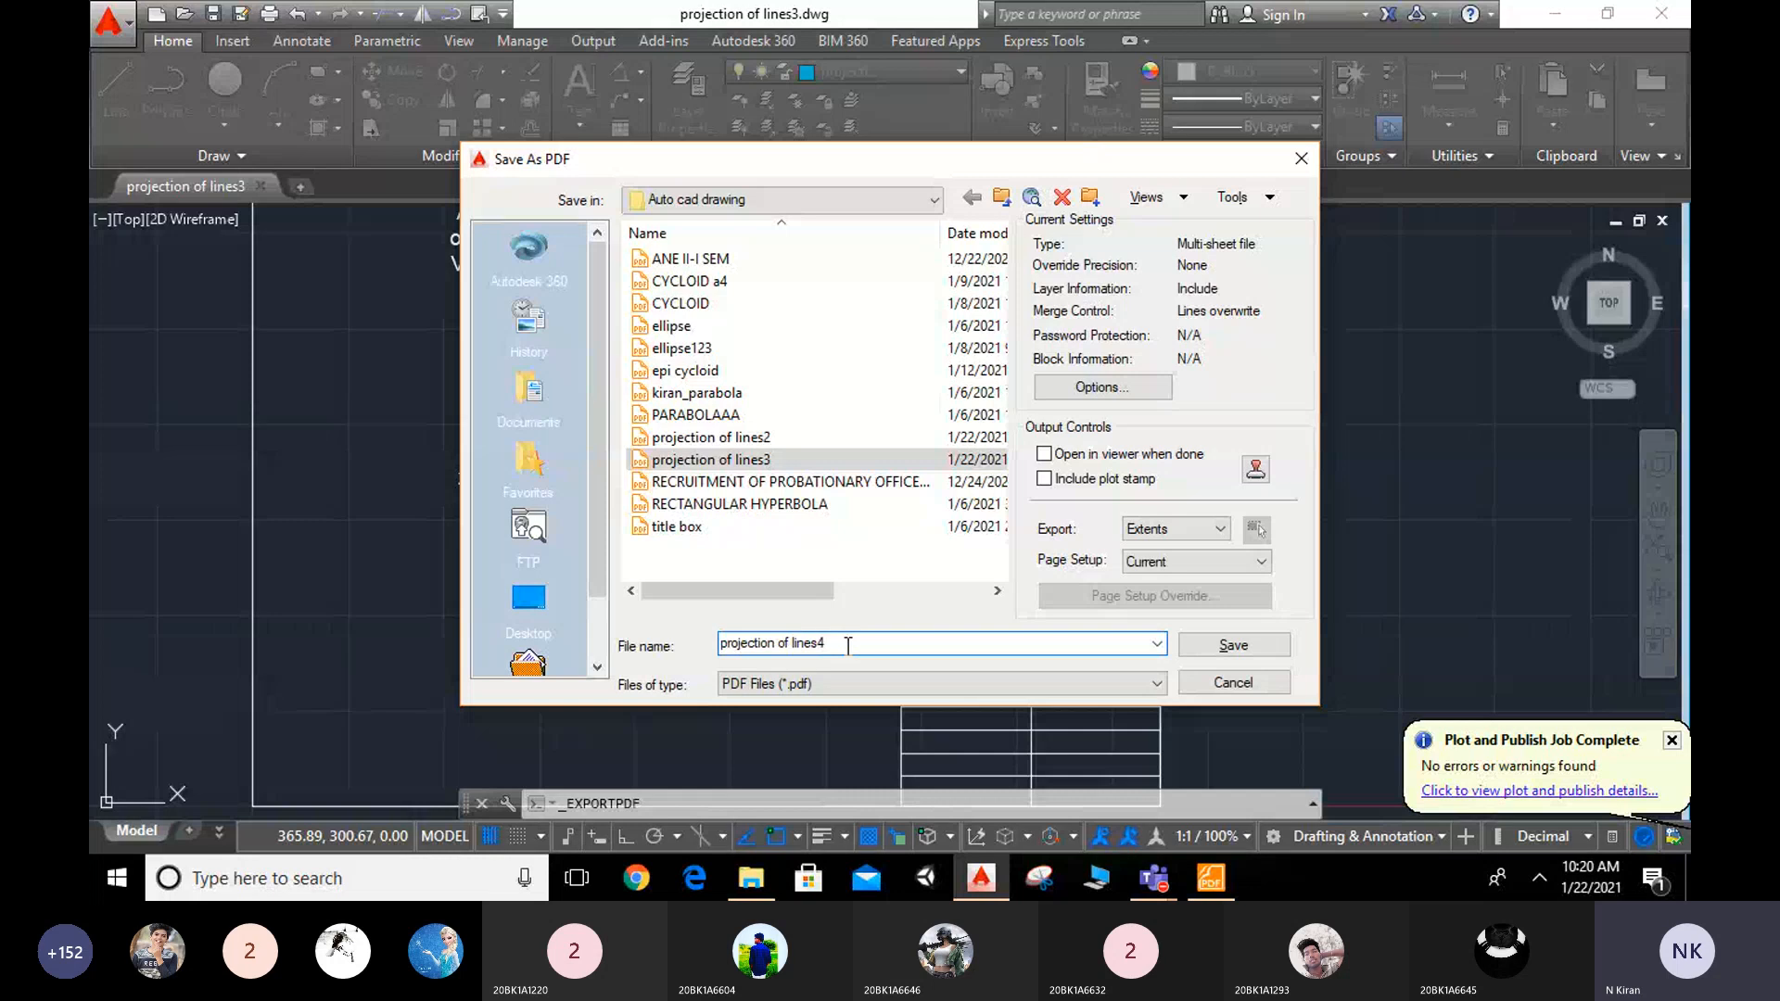
{"action": "left_click", "coordinate": [1265, 647]}
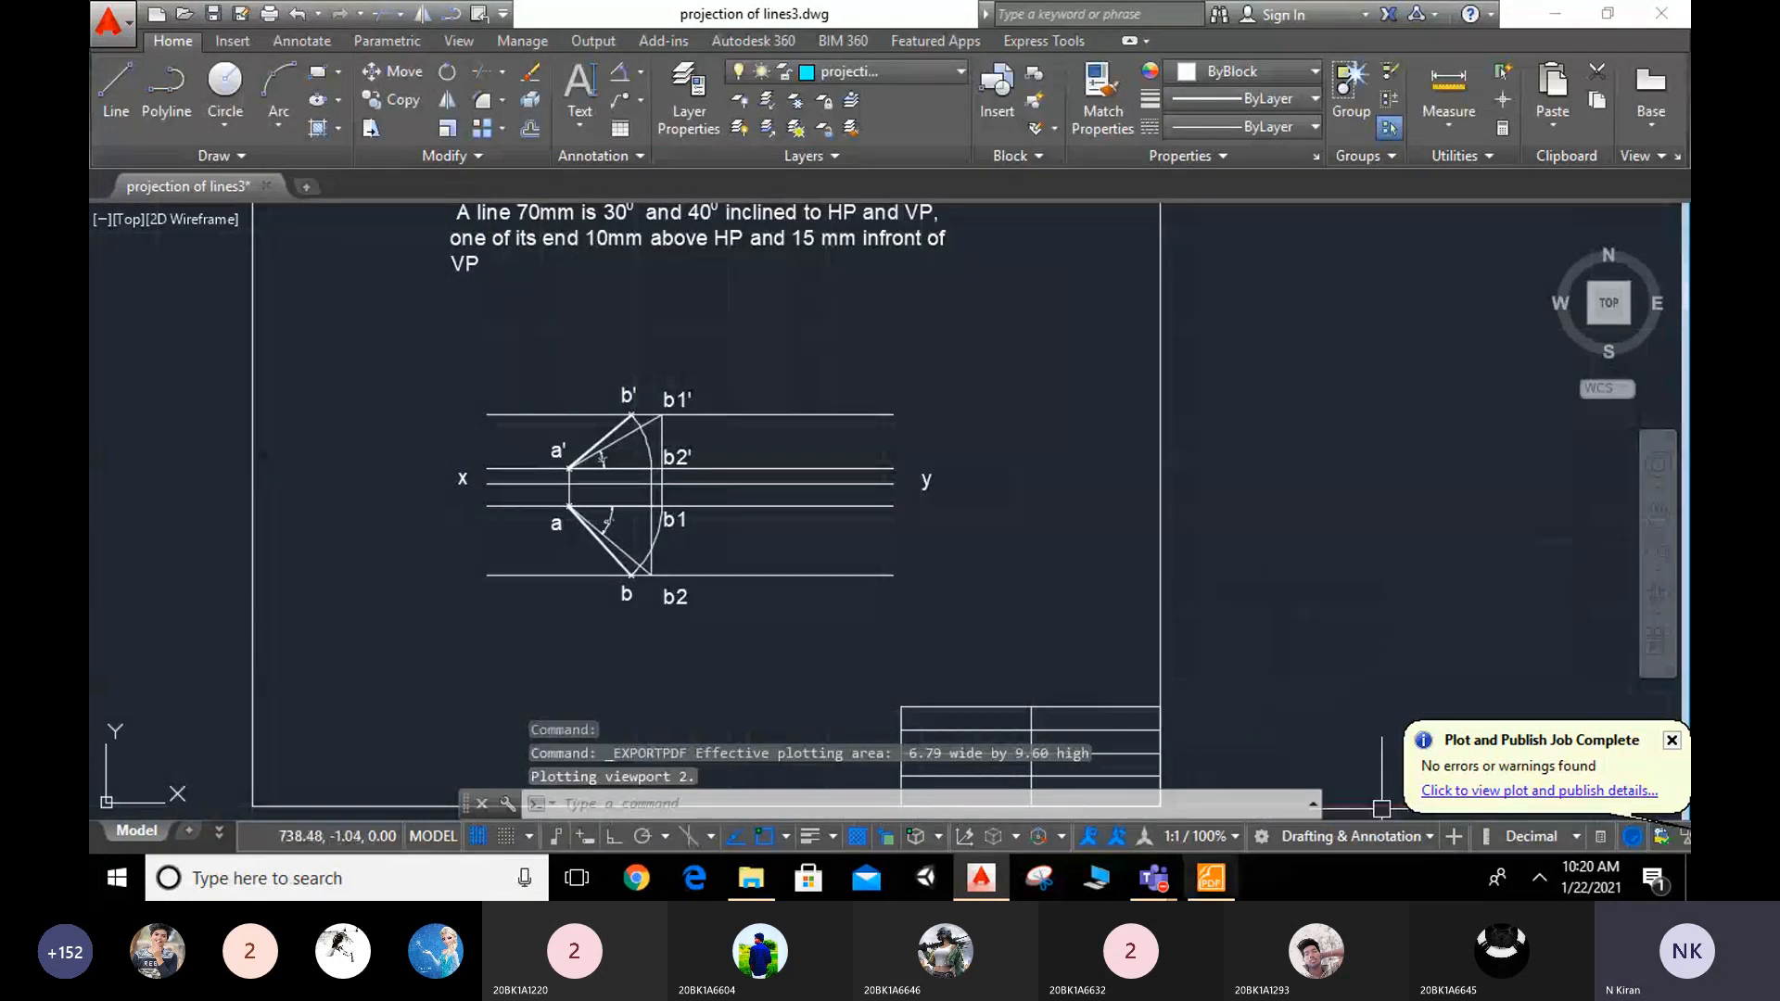
Step: Open the projection of lines4 PDF from the Auto cad drawing folder, check its page contents and minimize the viewer
{"action": "left_click", "coordinate": [1555, 15]}
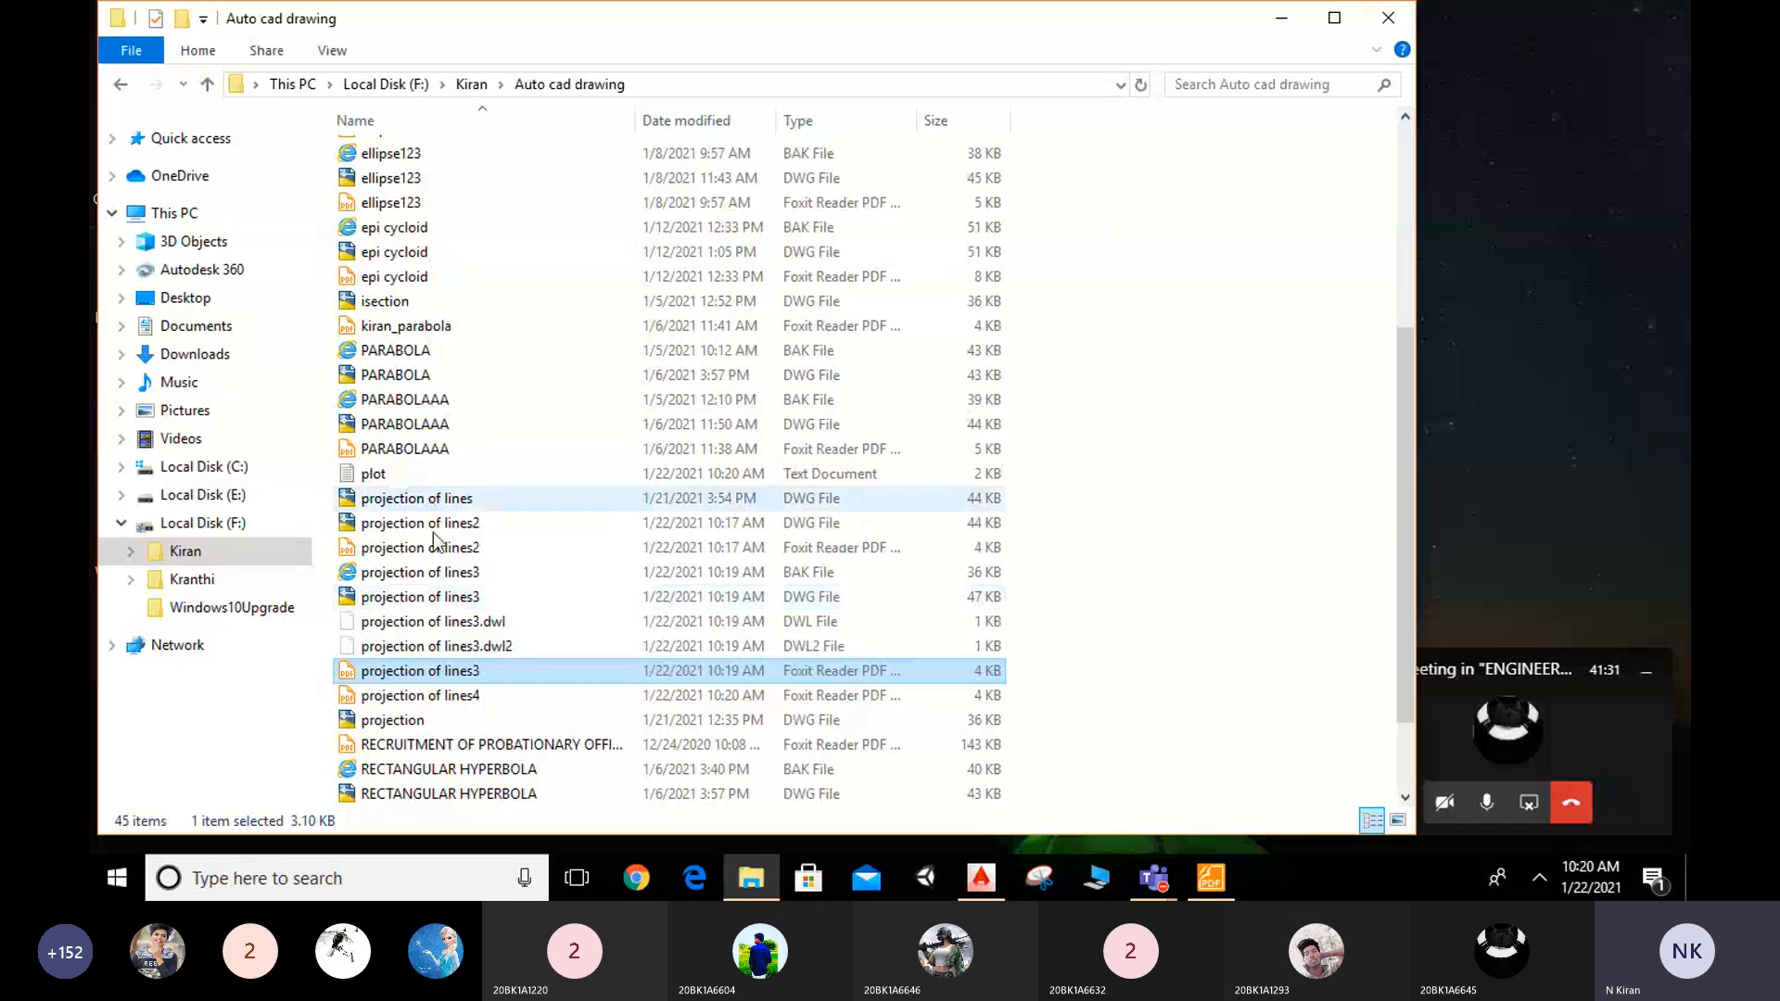
{"action": "double_click", "coordinate": [452, 697]}
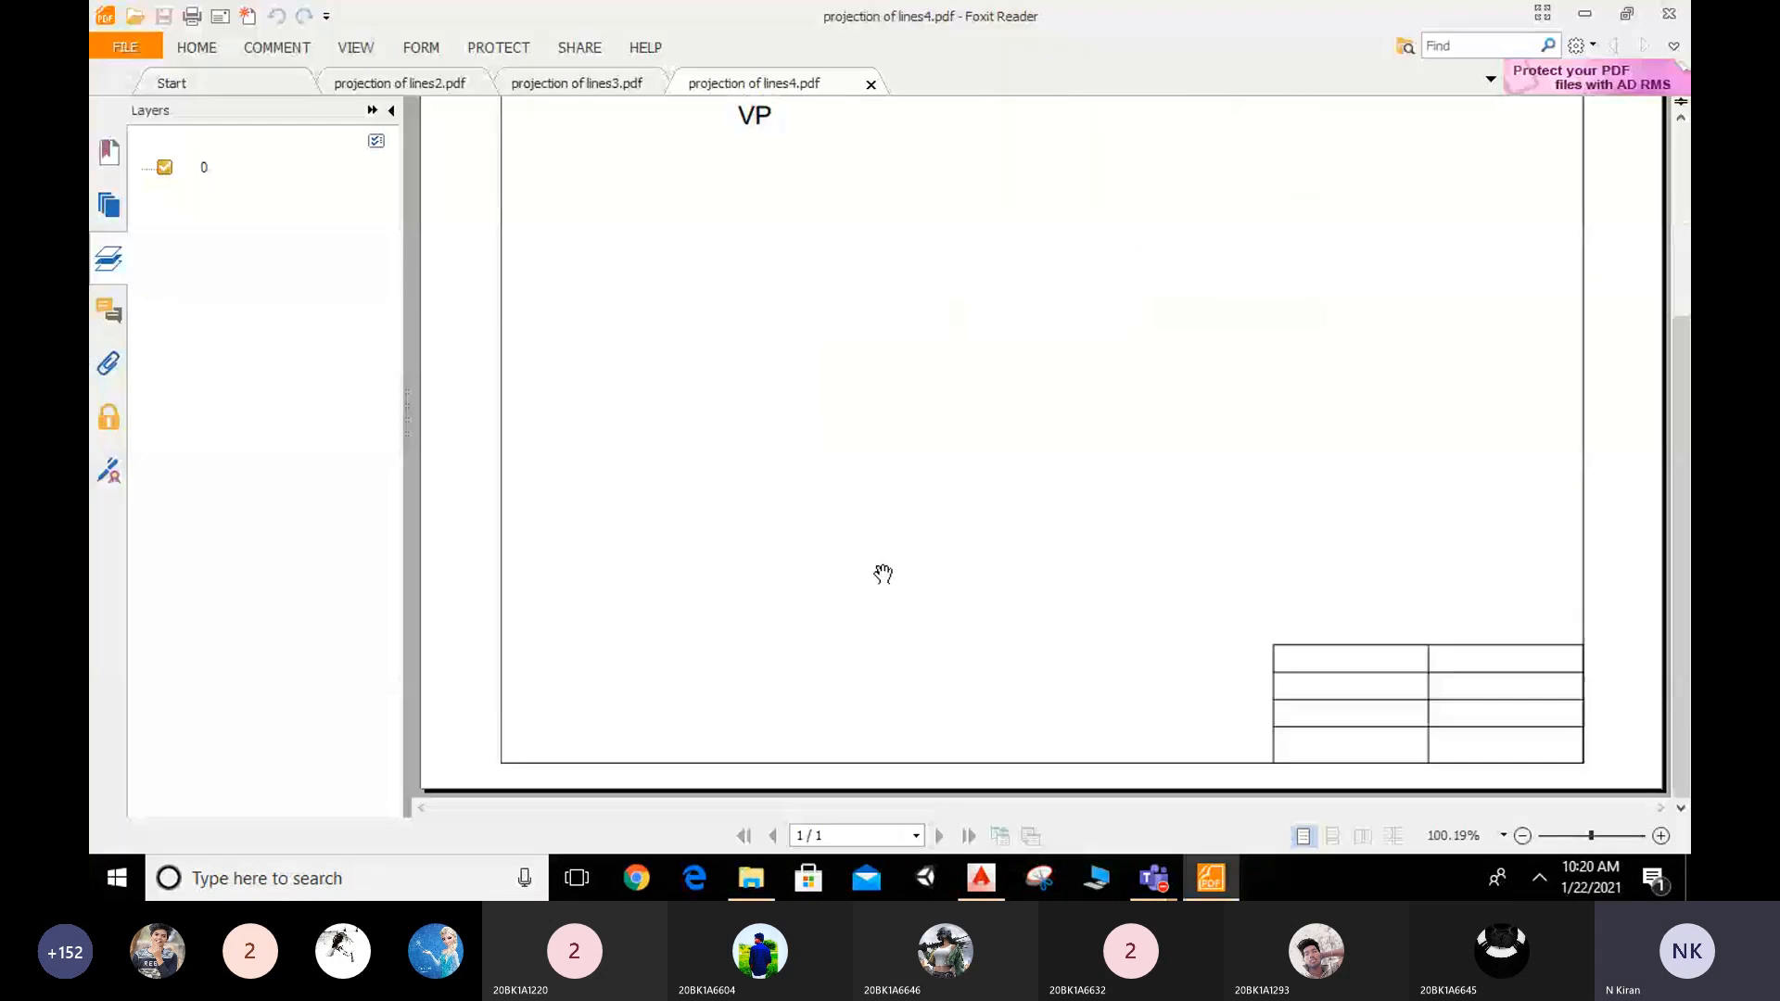
{"action": "scroll", "coordinate": [883, 572], "scroll_direction": "up", "scroll_amount": 3}
{"action": "scroll", "coordinate": [880, 566], "scroll_direction": "down", "scroll_amount": 3}
{"action": "scroll", "coordinate": [1097, 555], "scroll_direction": "up", "scroll_amount": 3}
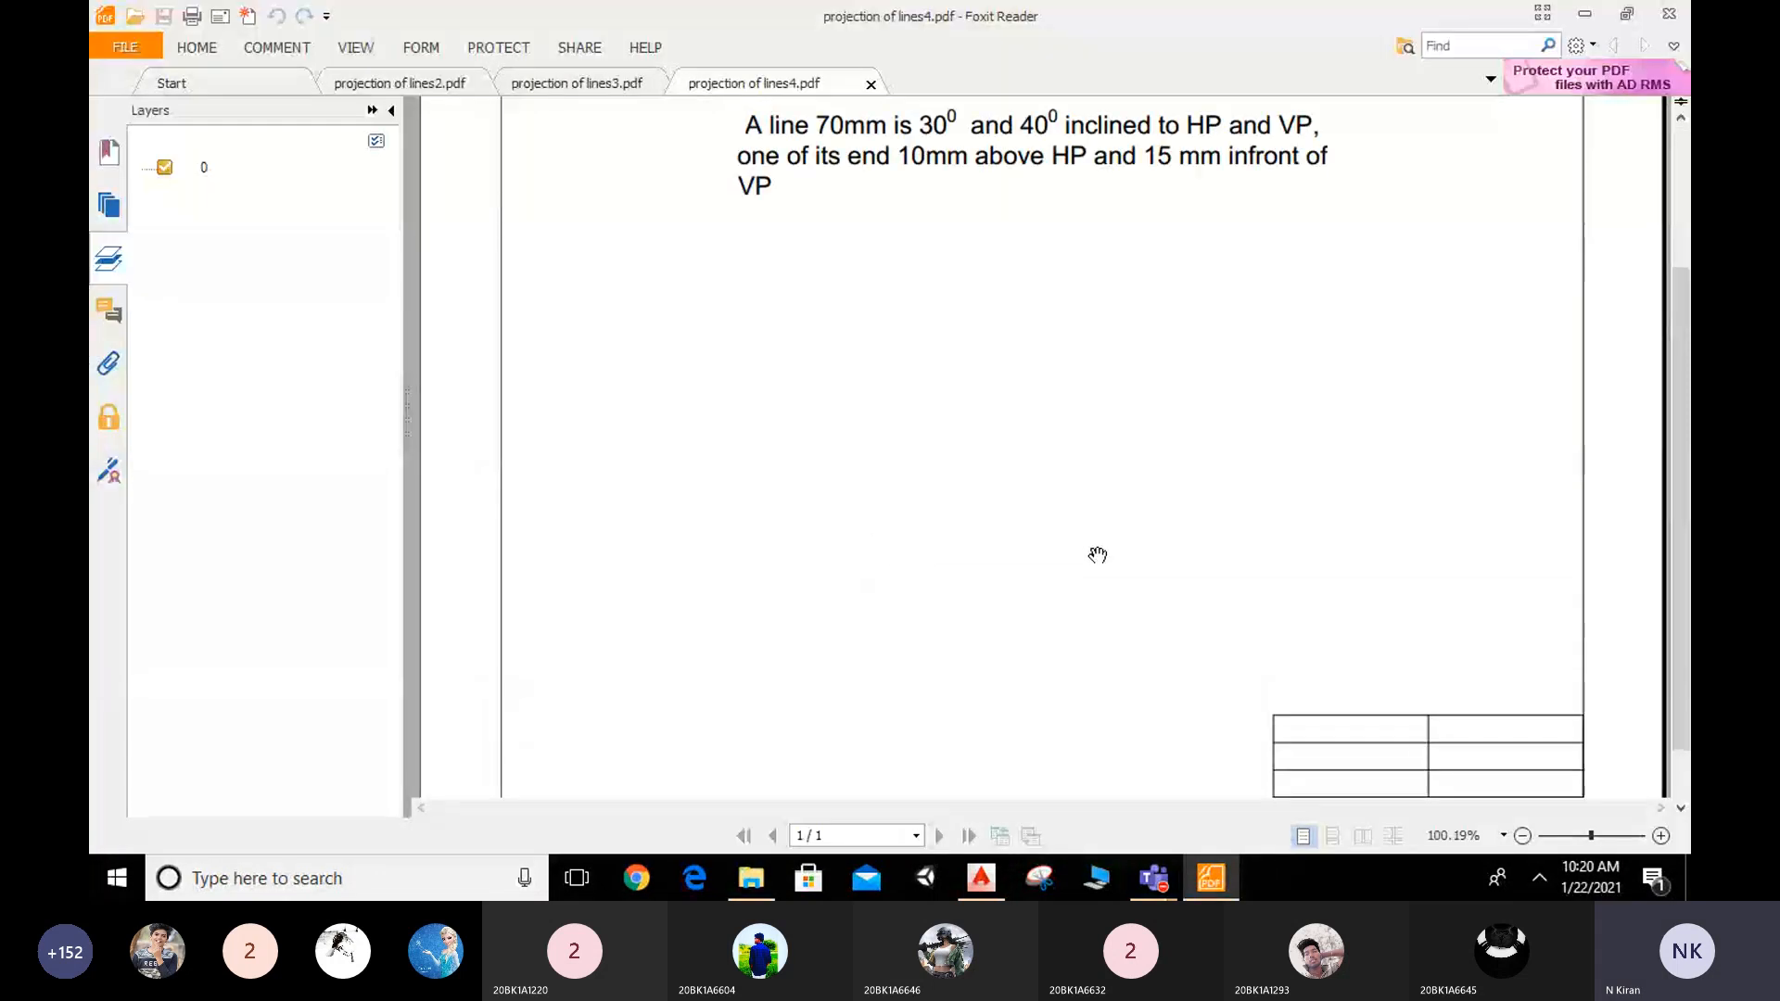
{"action": "left_click", "coordinate": [1209, 878]}
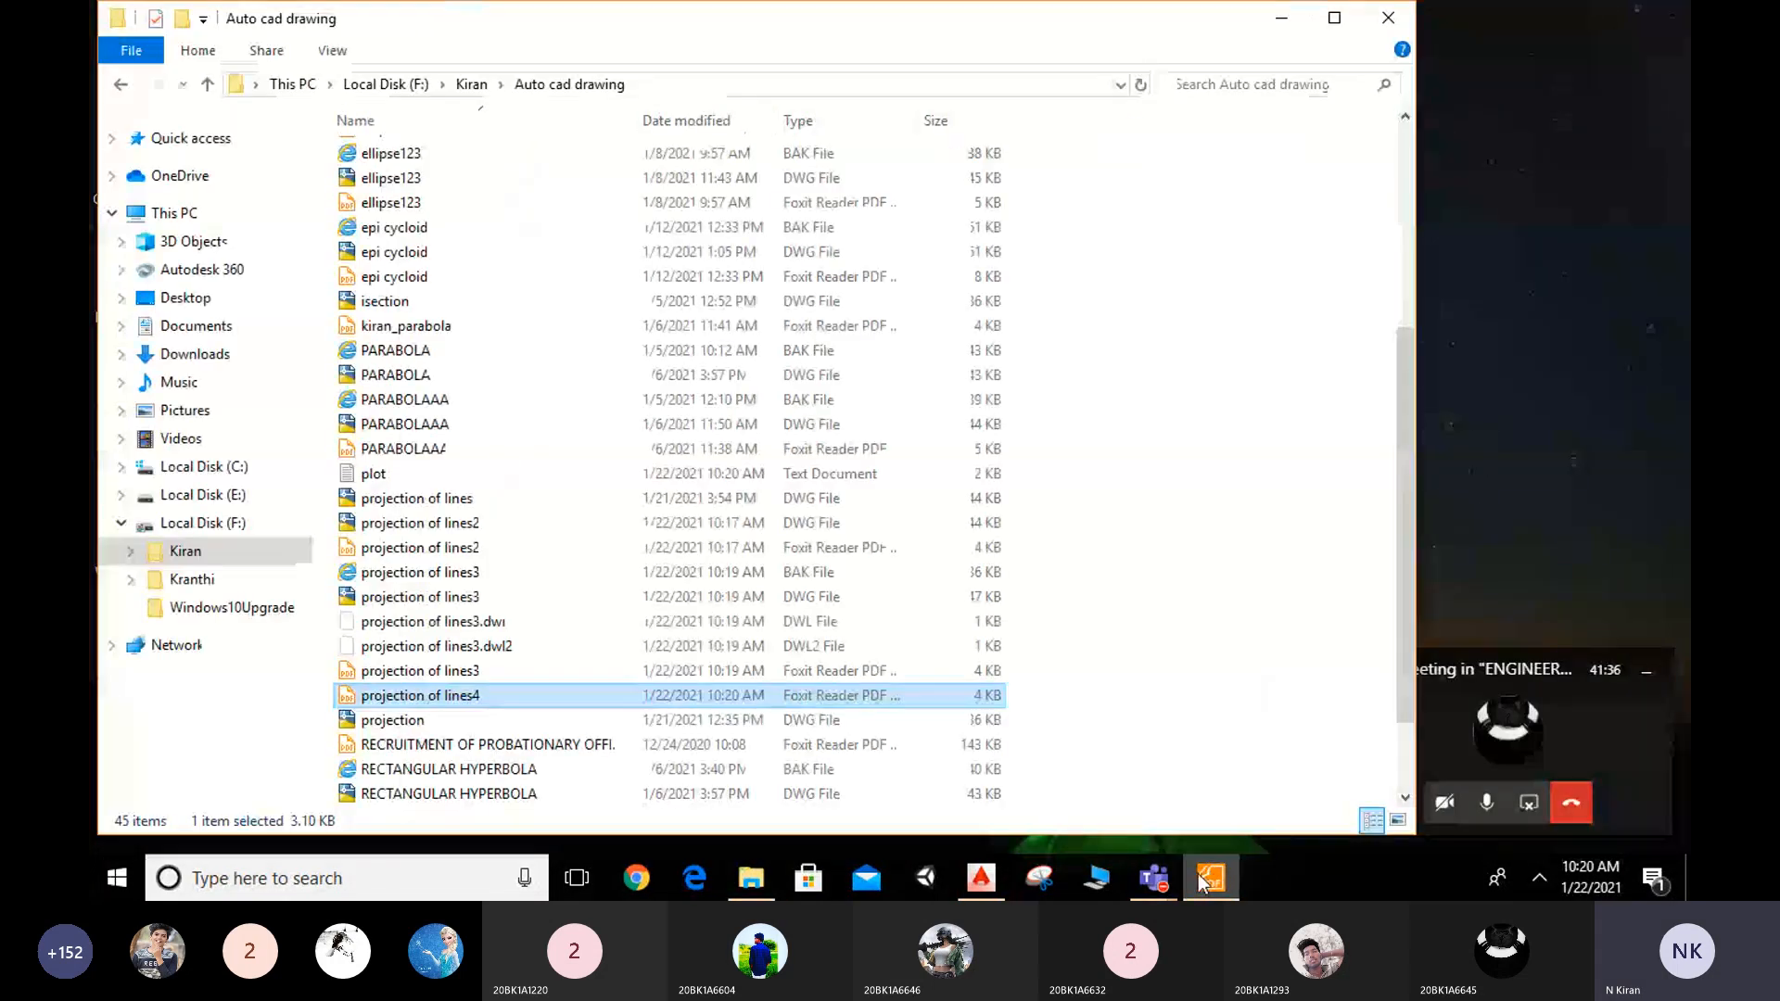
Step: Return to AutoCAD and inspect the line projections and their labels between the x-y line, problem statement and title block
{"action": "left_click", "coordinate": [984, 883]}
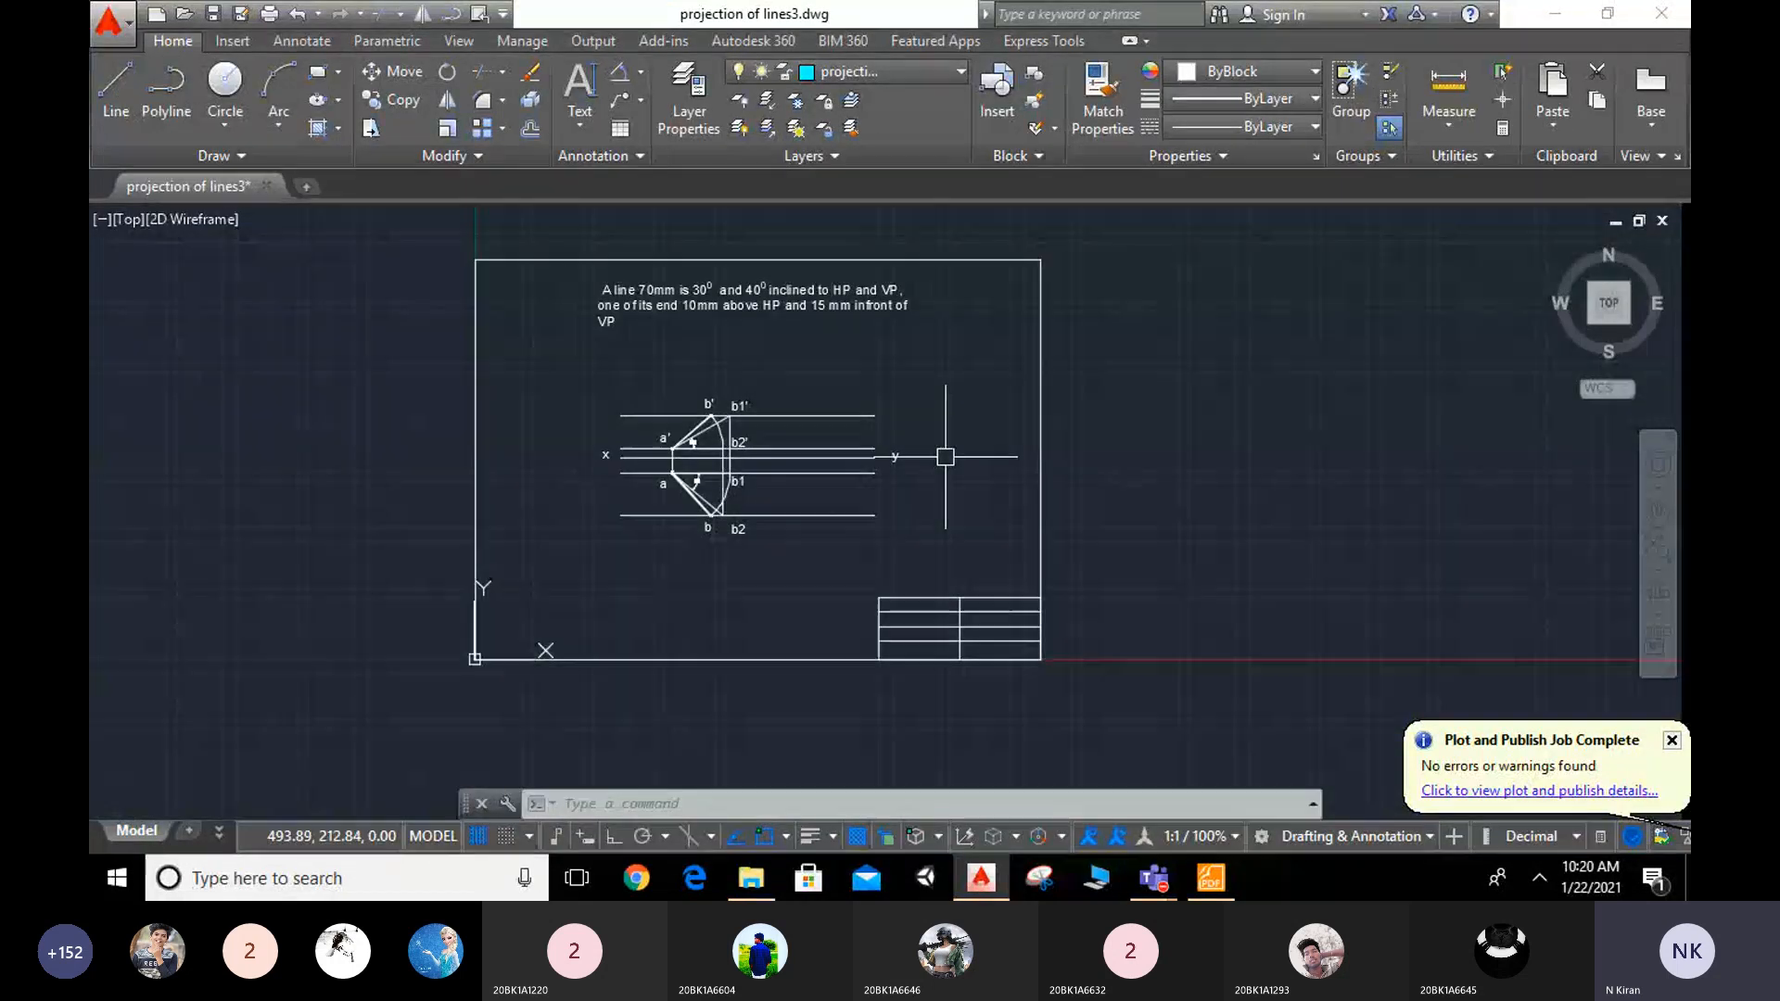
{"action": "scroll", "coordinate": [975, 476], "scroll_direction": "up", "scroll_amount": 6}
{"action": "scroll", "coordinate": [1020, 482], "scroll_direction": "down", "scroll_amount": 2}
{"action": "middle_click_drag", "start_coordinate": [751, 358], "coordinate": [1124, 290]}
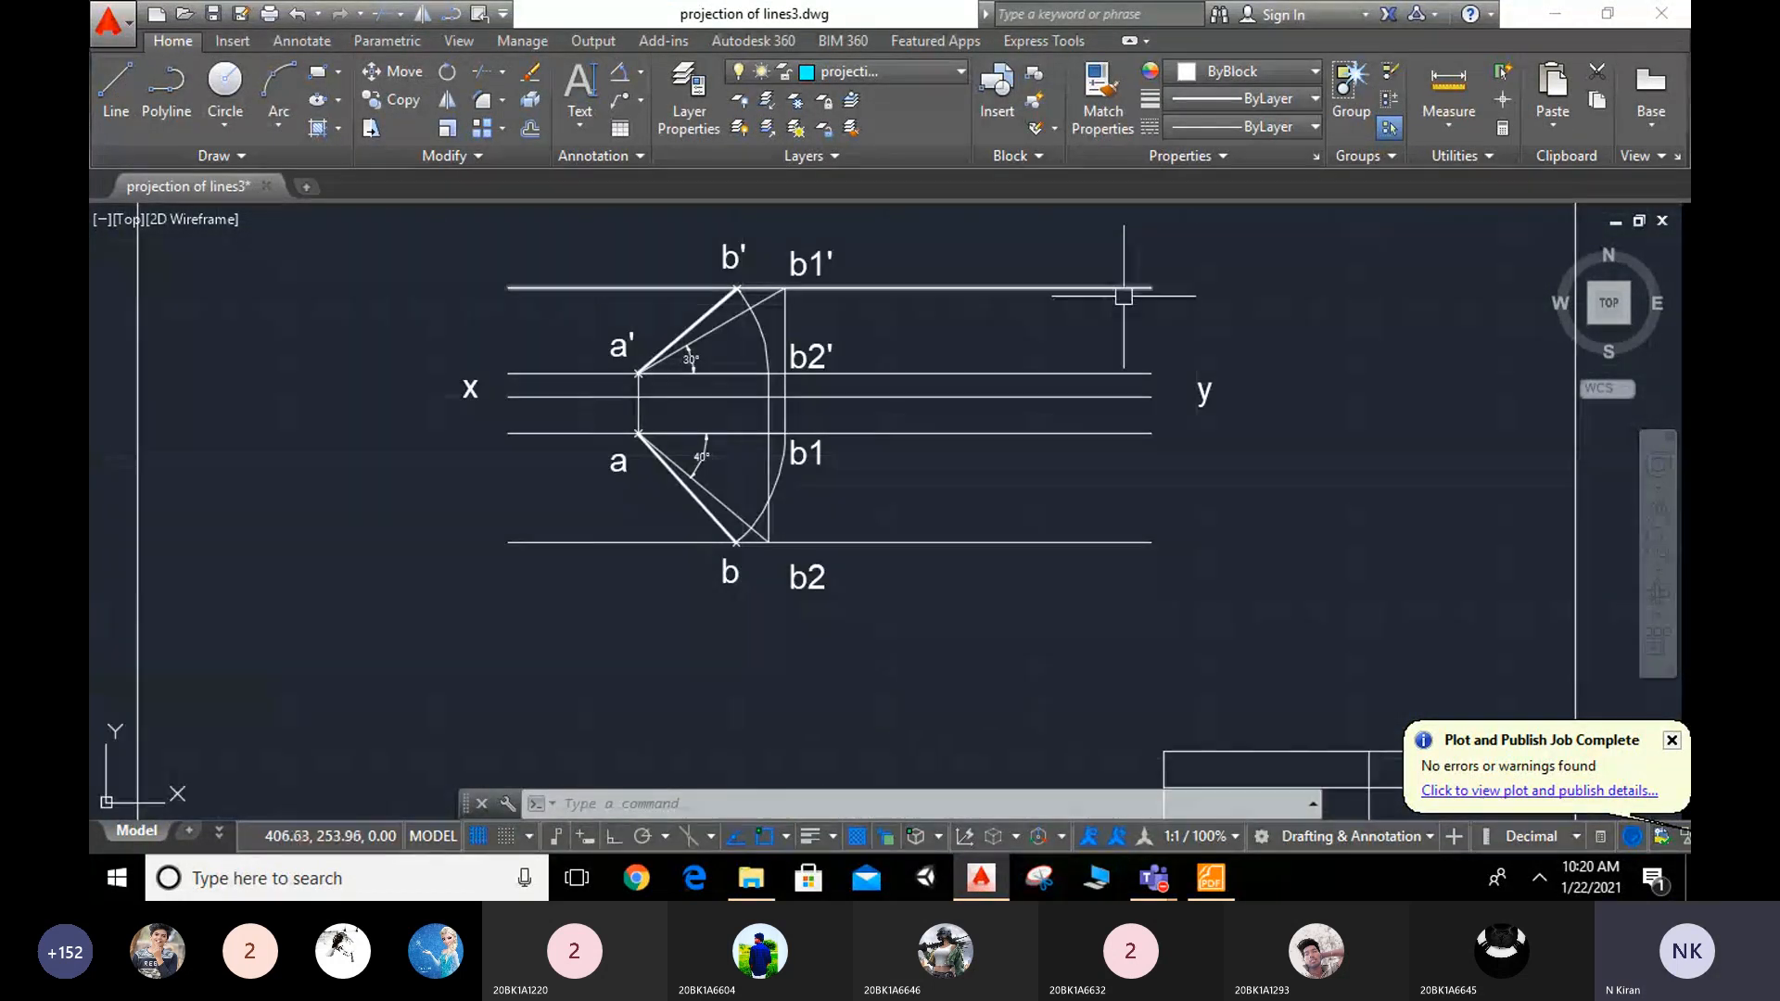
{"action": "scroll", "coordinate": [1203, 429], "scroll_direction": "down", "scroll_amount": 3}
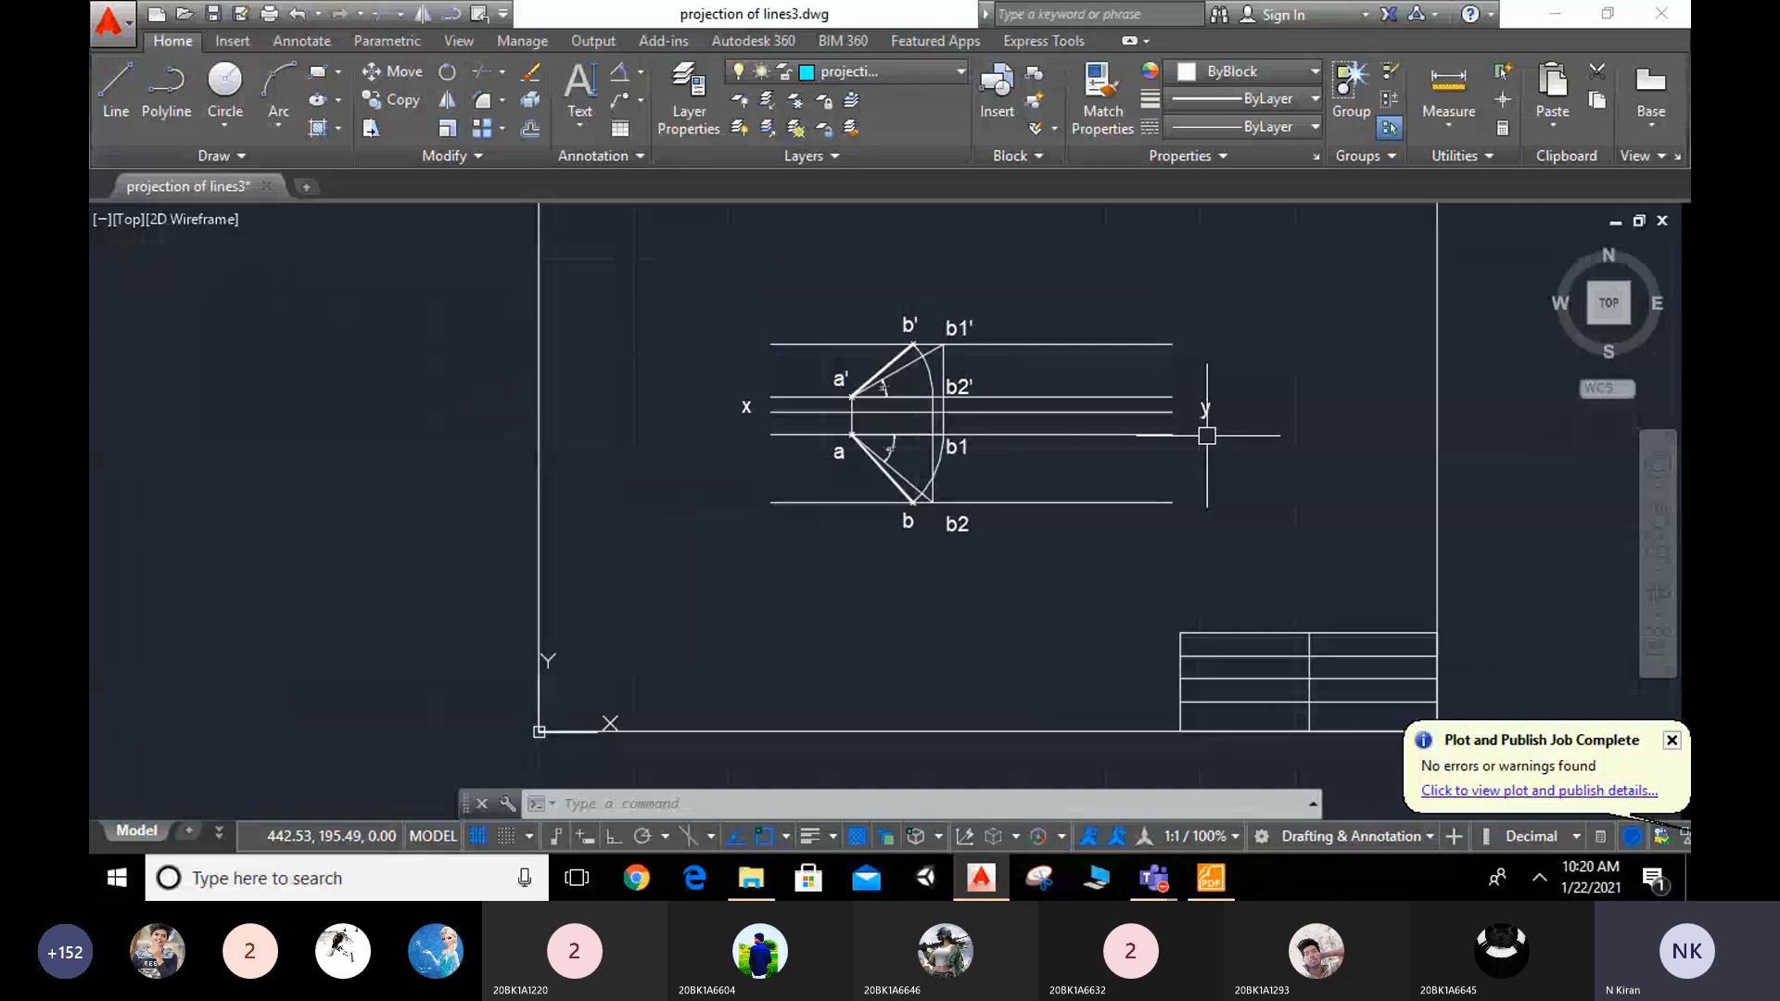
{"action": "scroll", "coordinate": [961, 548], "scroll_direction": "up", "scroll_amount": 2}
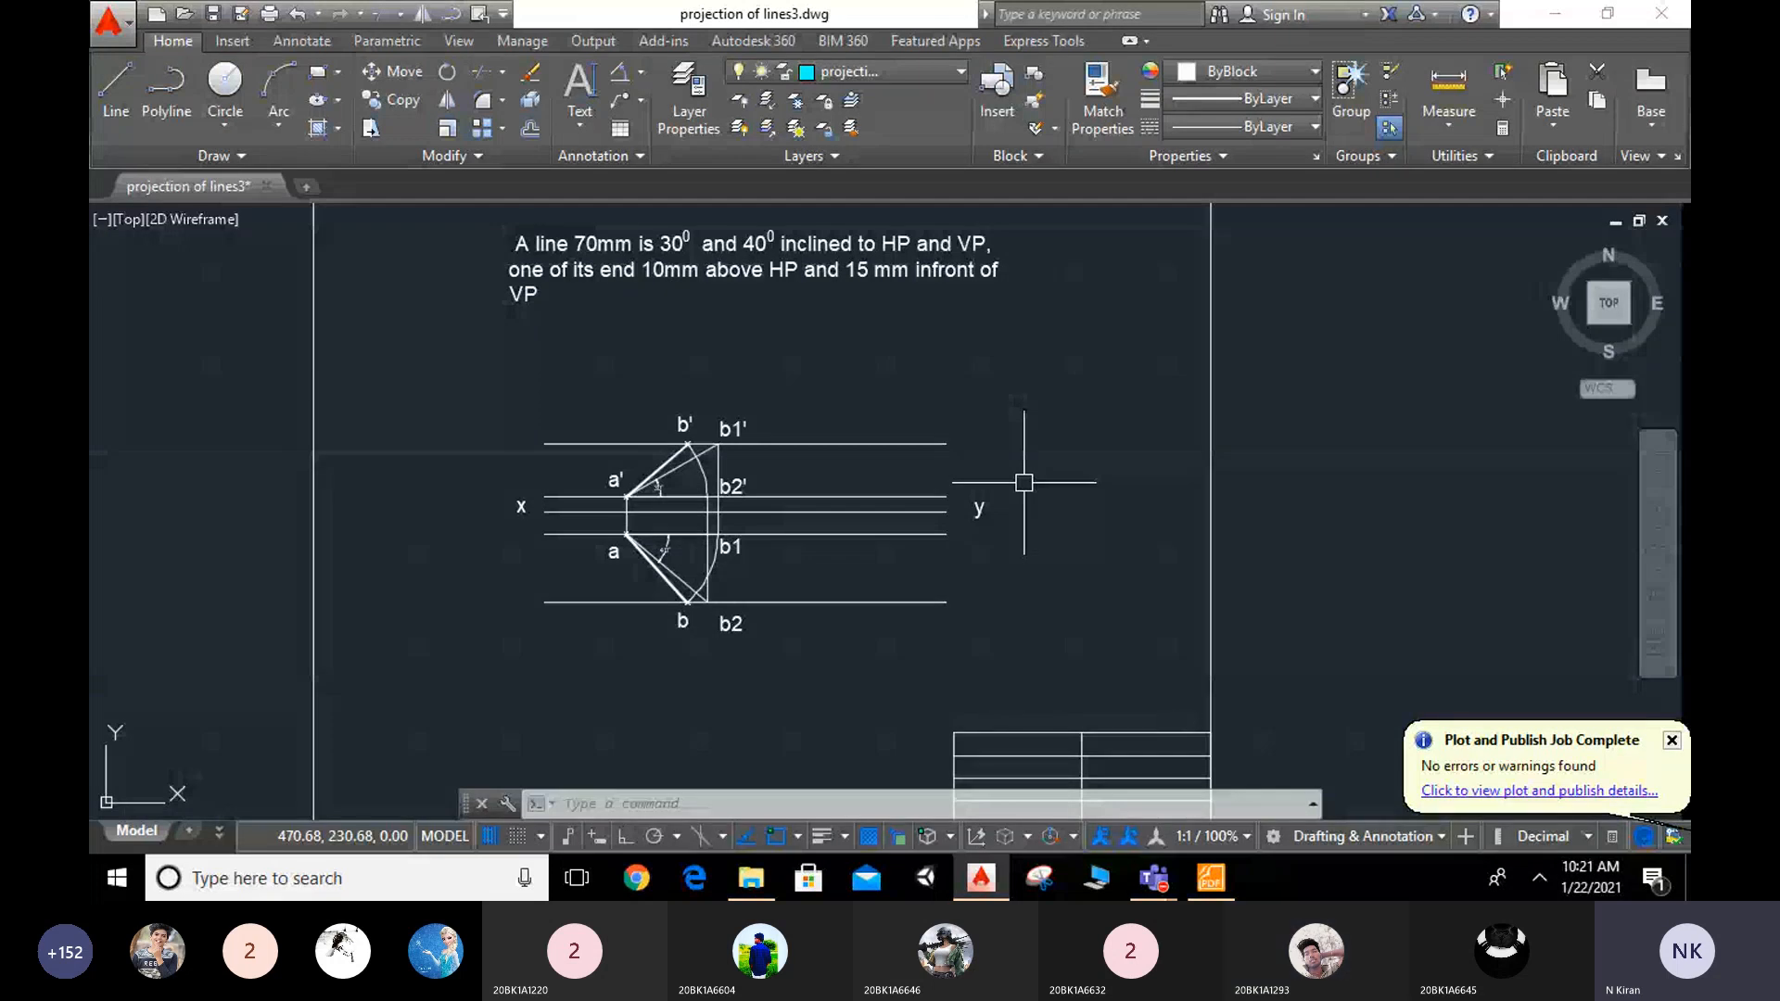
Step: Minimize AutoCAD, then mute and unmute the microphone in the Teams meeting
{"action": "mouse_move", "coordinate": [1154, 877]}
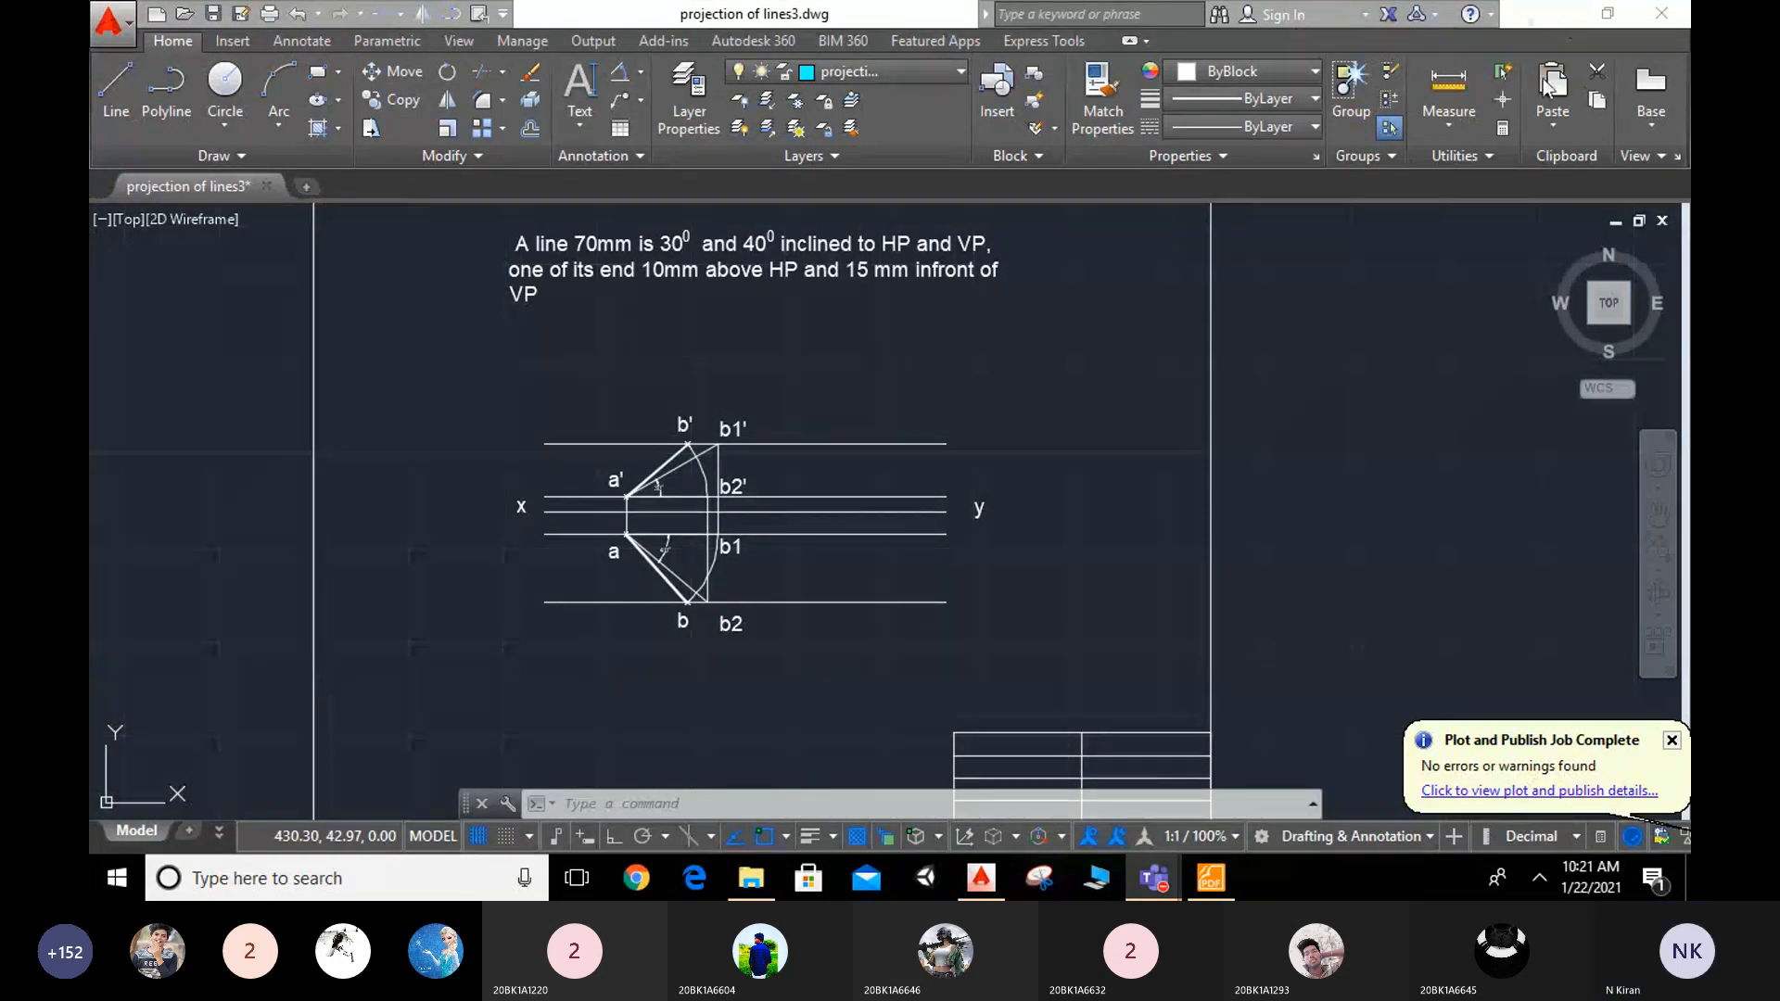
{"action": "left_click", "coordinate": [1552, 16]}
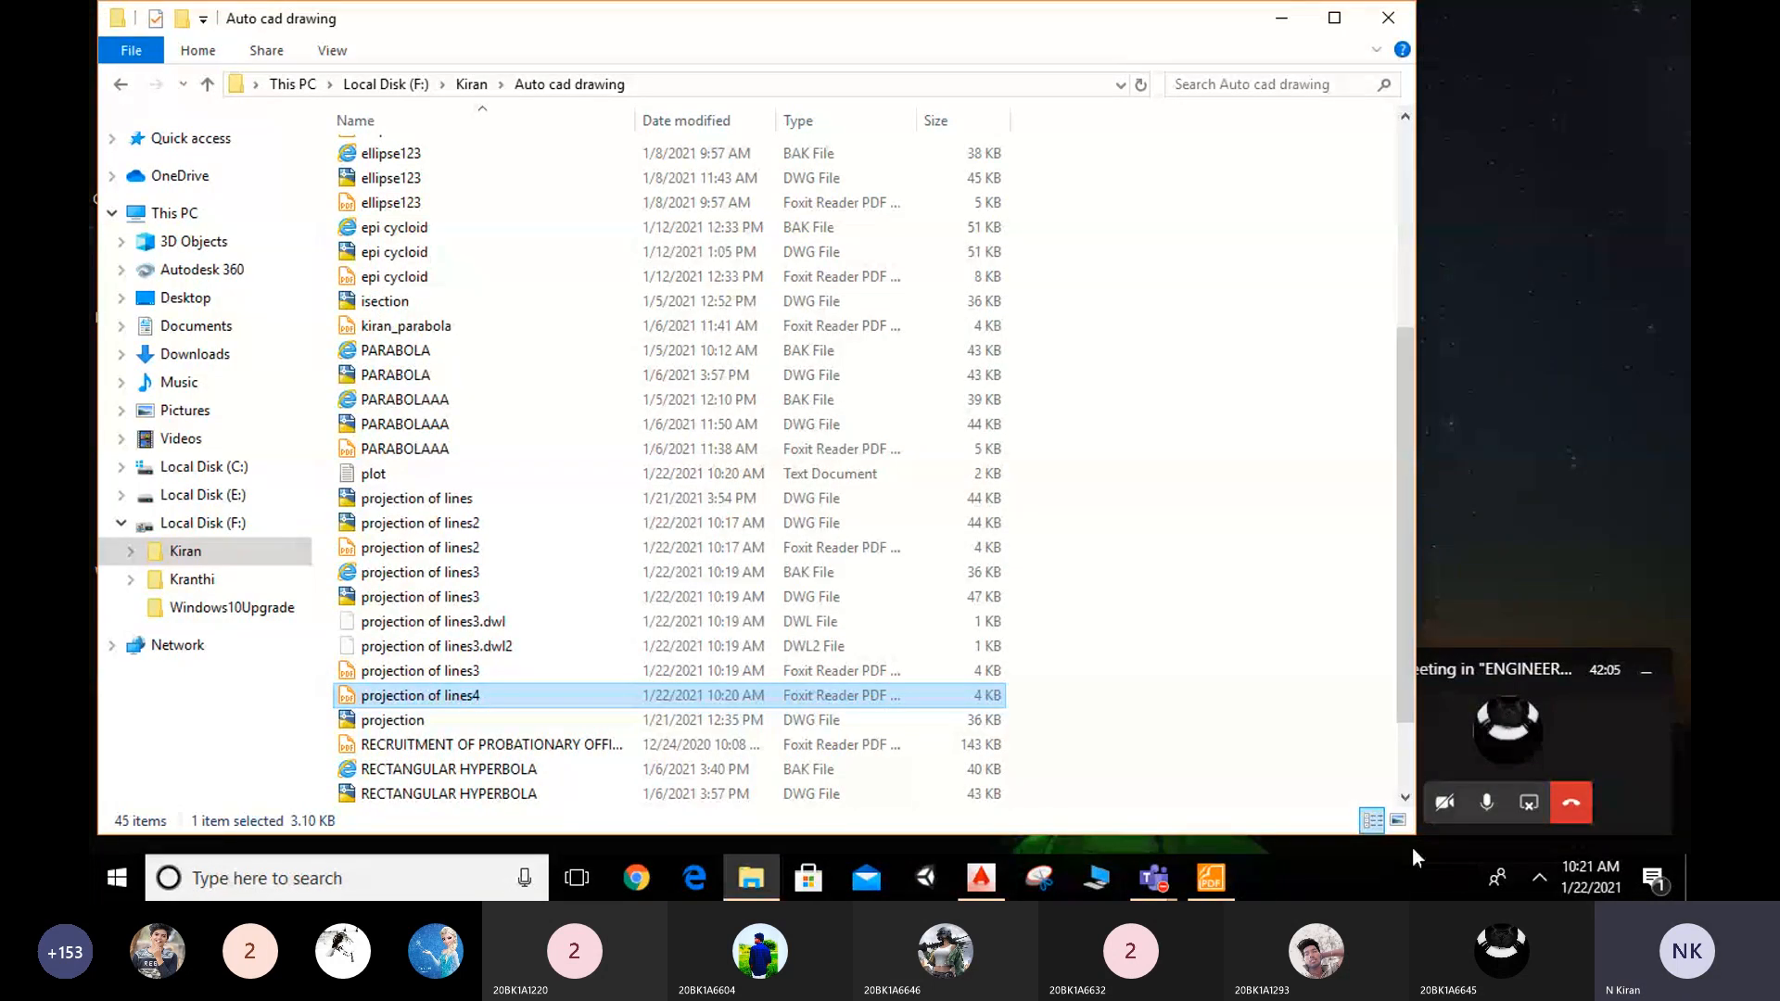
{"action": "left_click", "coordinate": [1487, 805]}
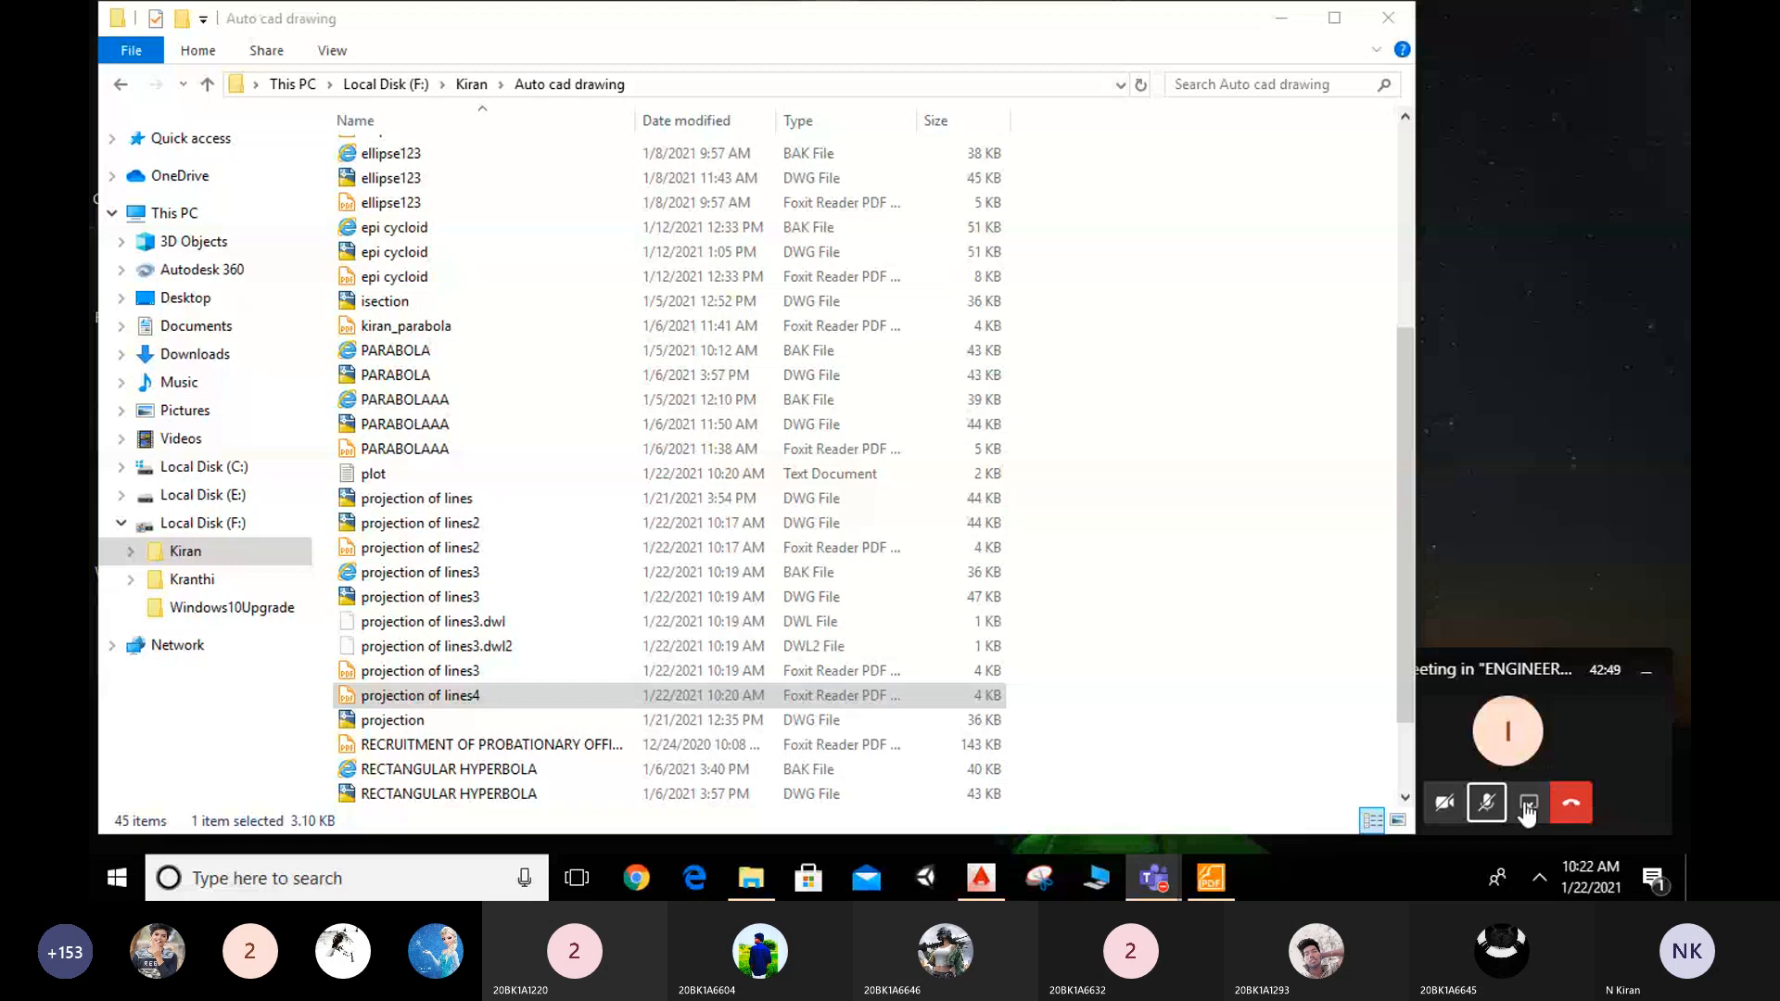
{"action": "left_click", "coordinate": [1483, 806]}
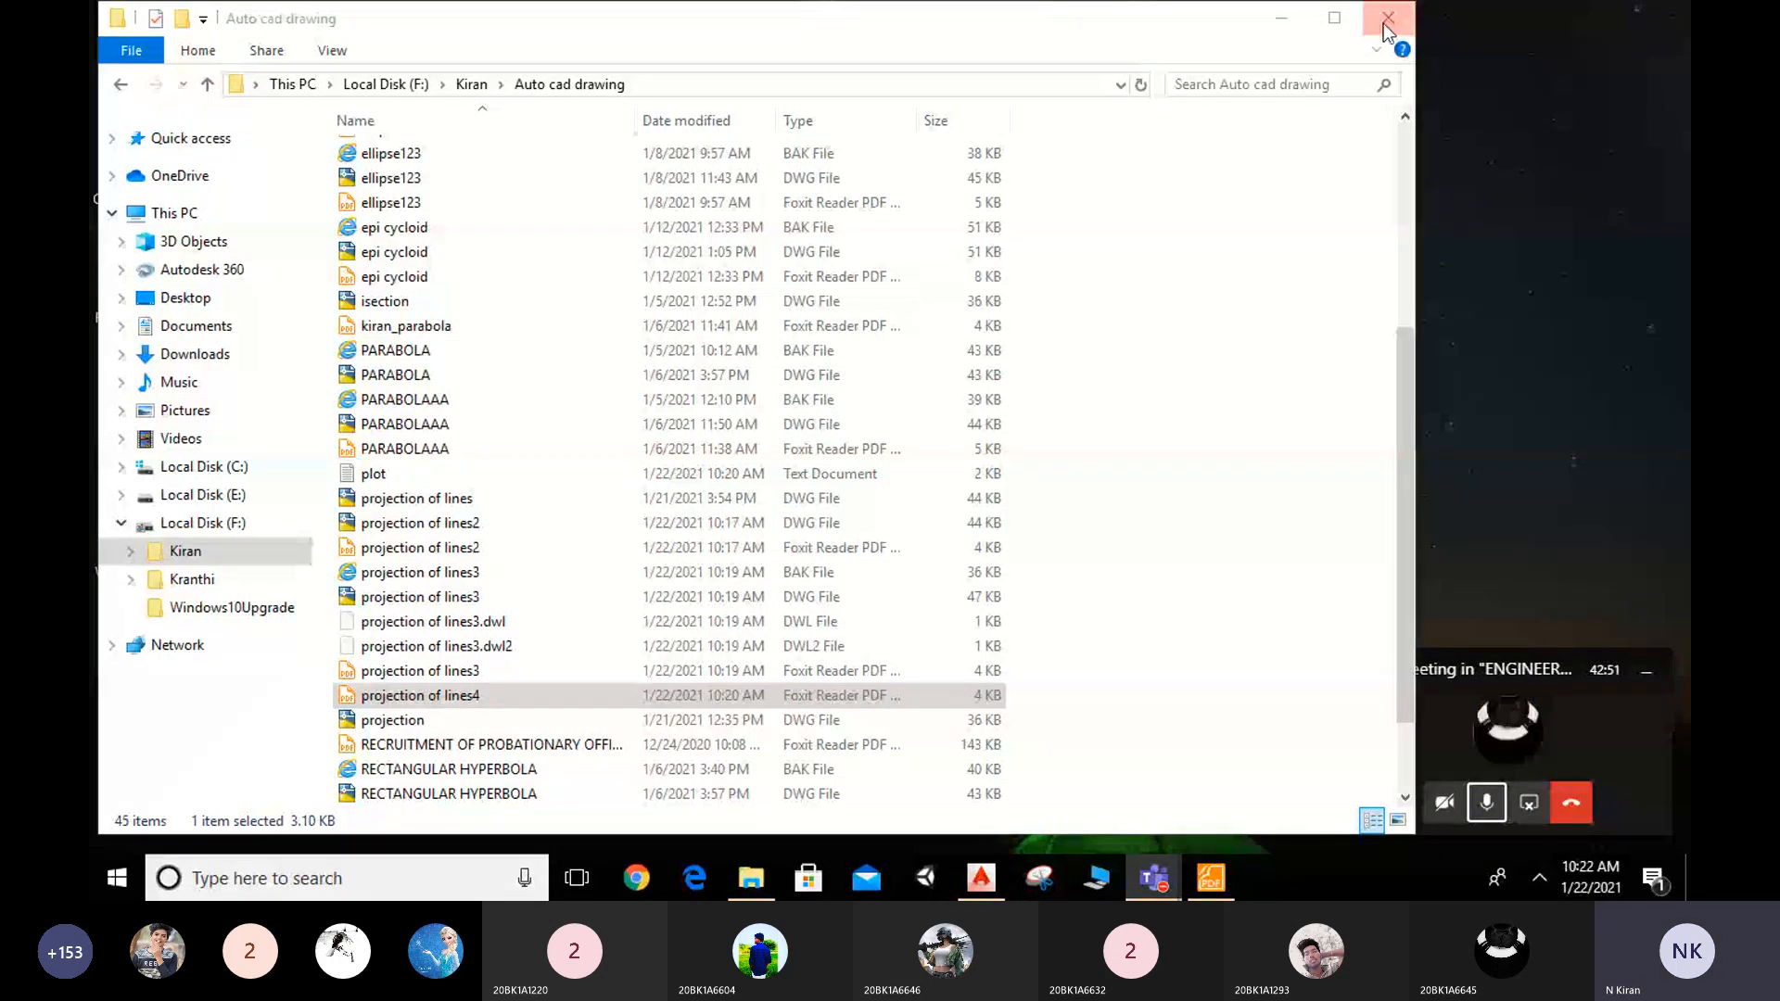
Step: Minimize the file folder, bring up the full Teams meeting window and stop the meeting recording
{"action": "left_click", "coordinate": [1280, 18]}
{"action": "left_click", "coordinate": [1584, 745]}
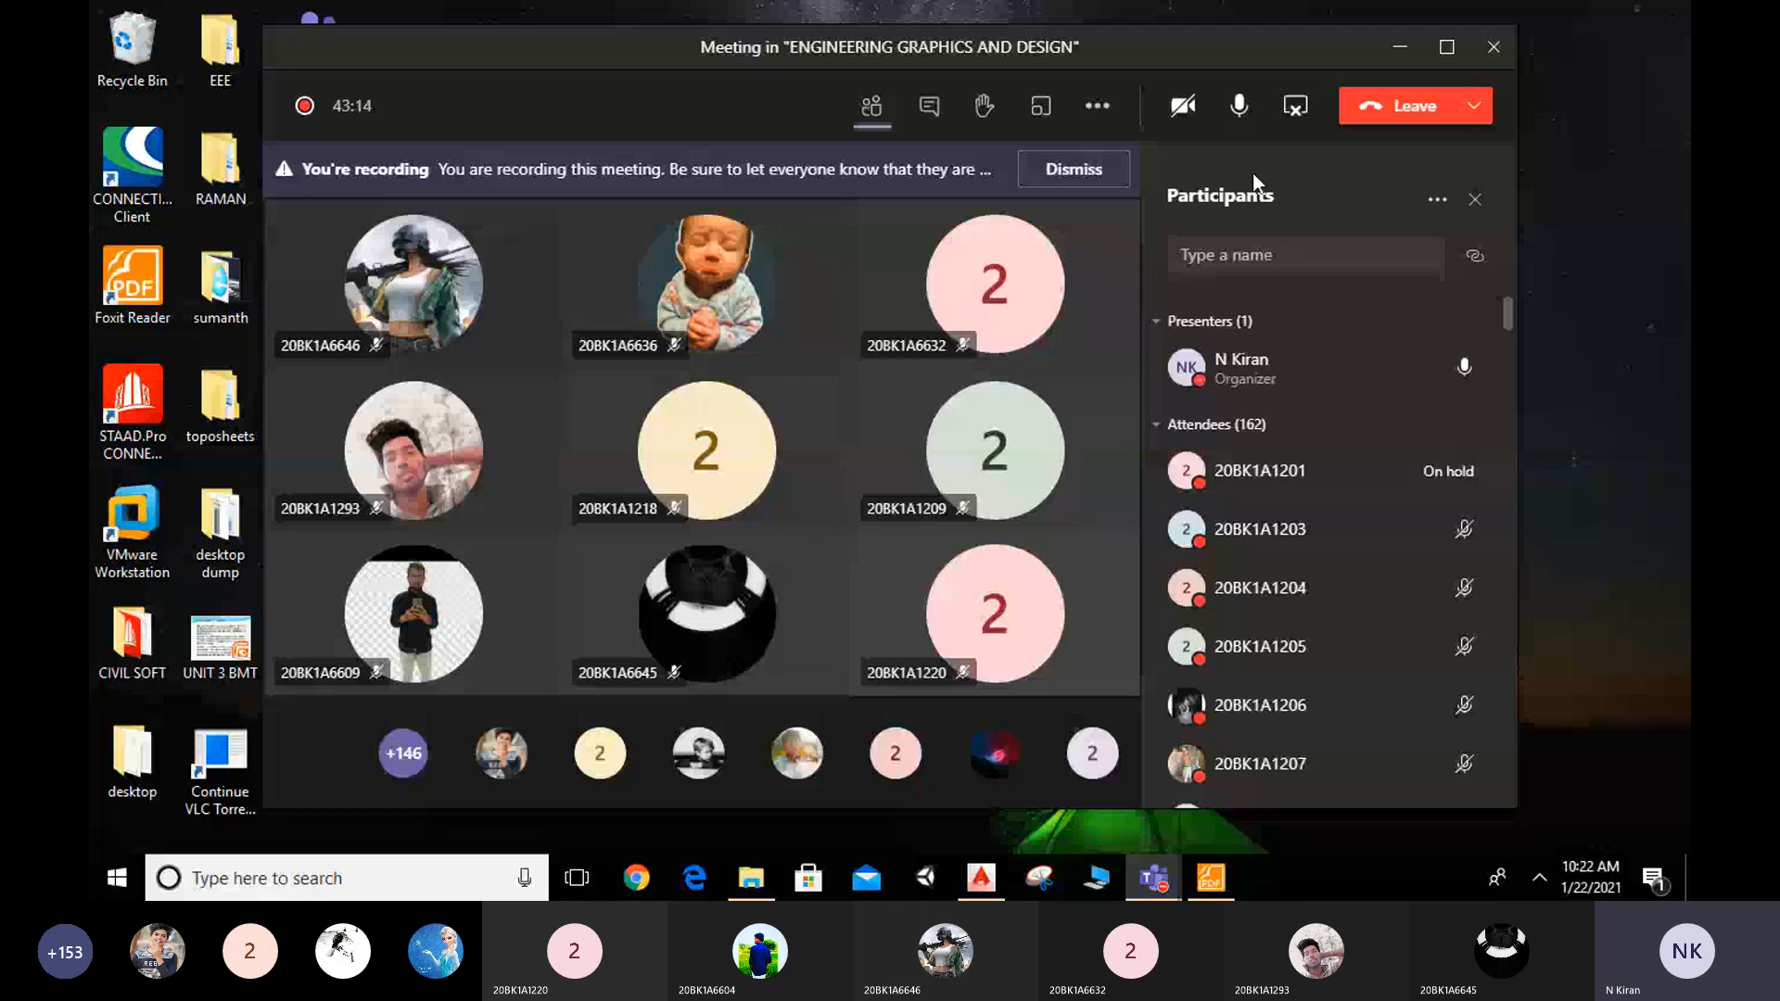
{"action": "left_click", "coordinate": [1094, 110]}
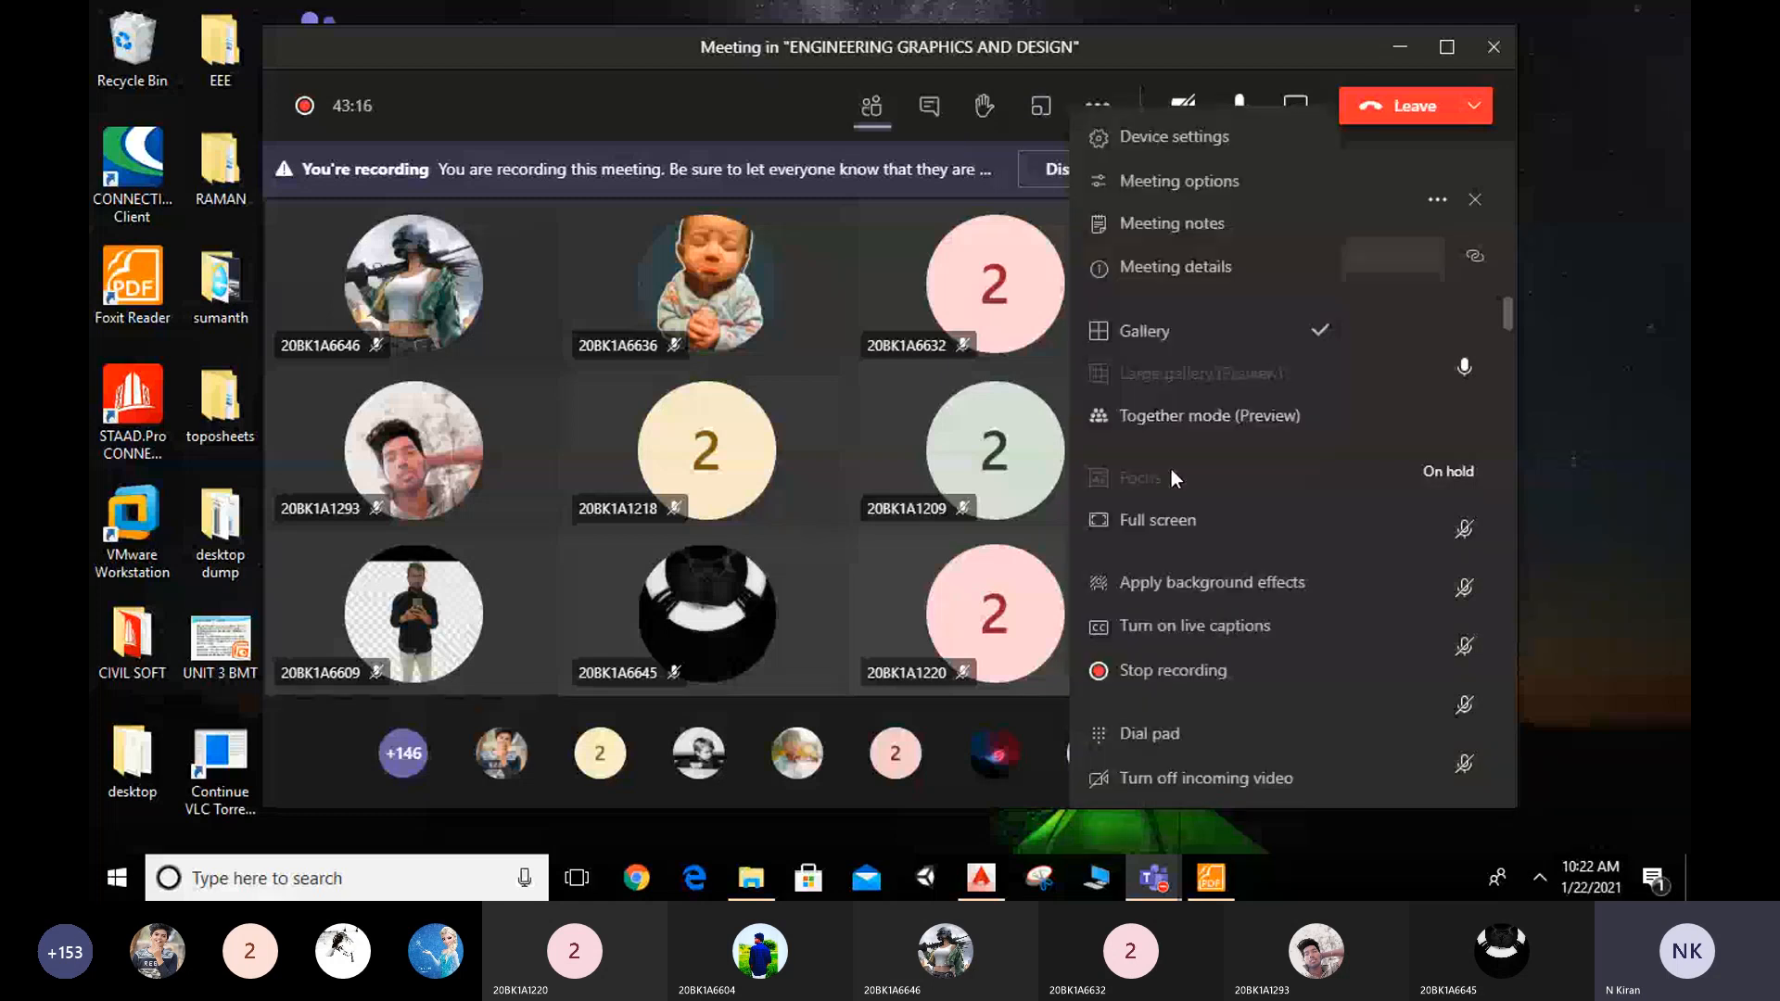
{"action": "left_click", "coordinate": [1197, 647]}
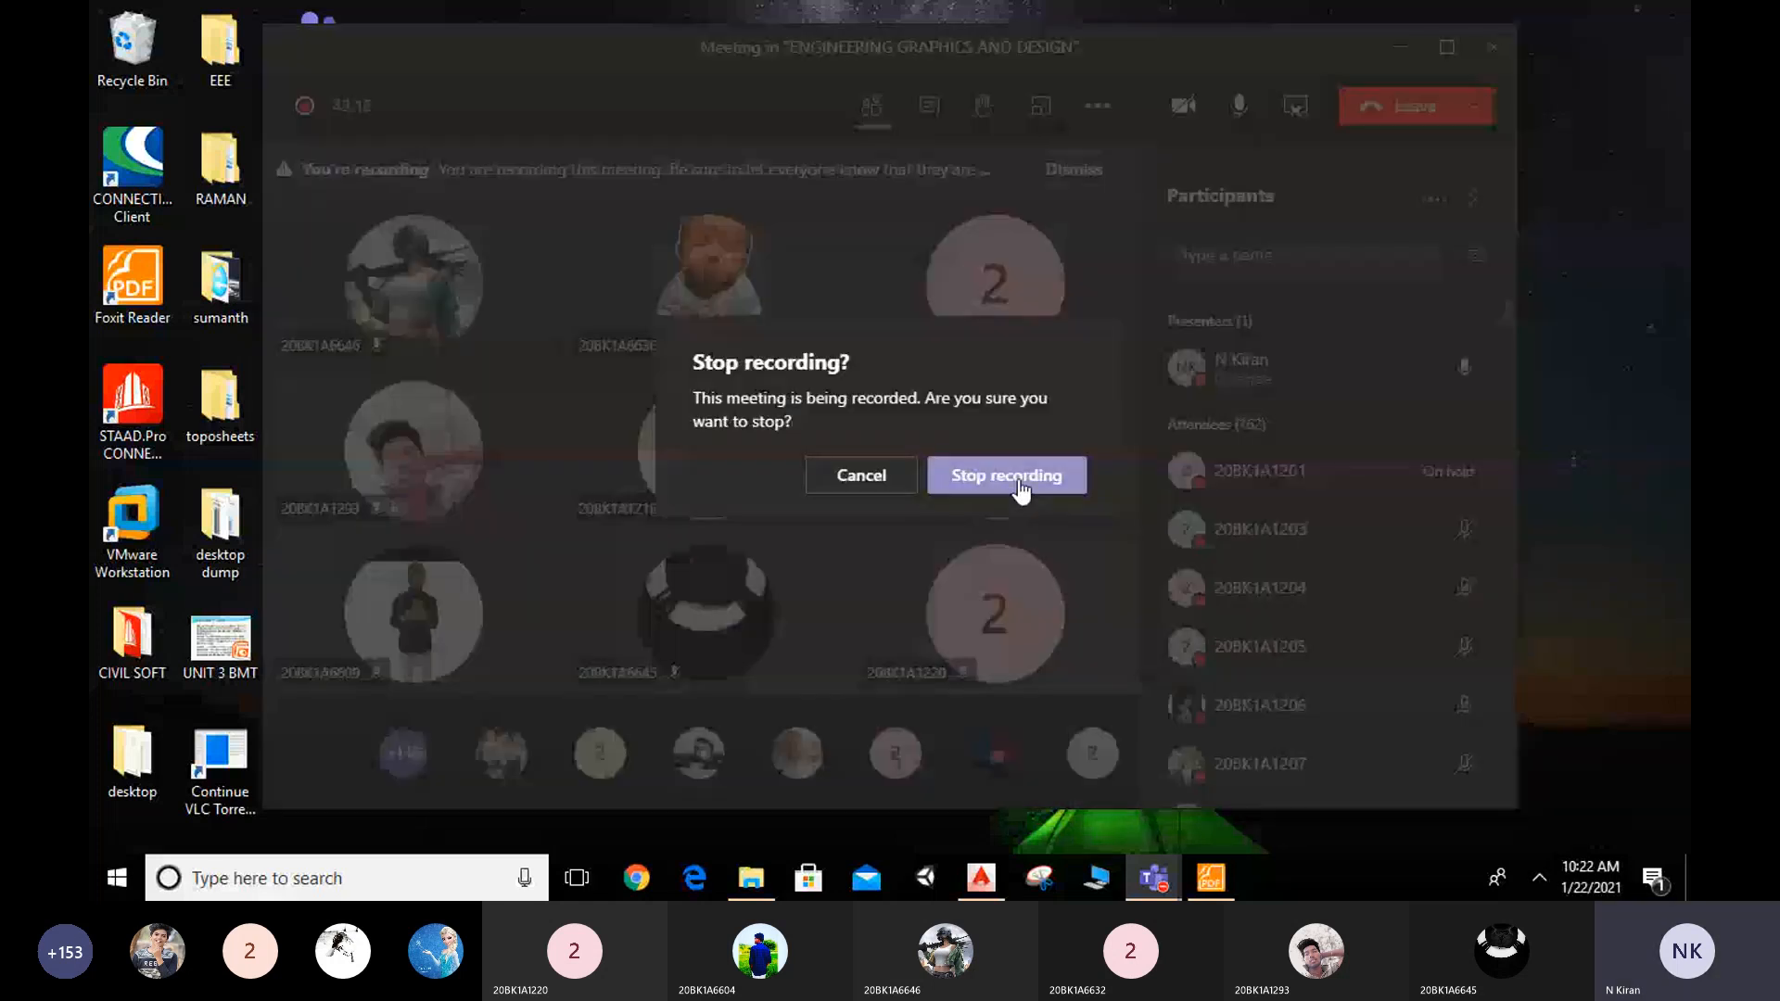